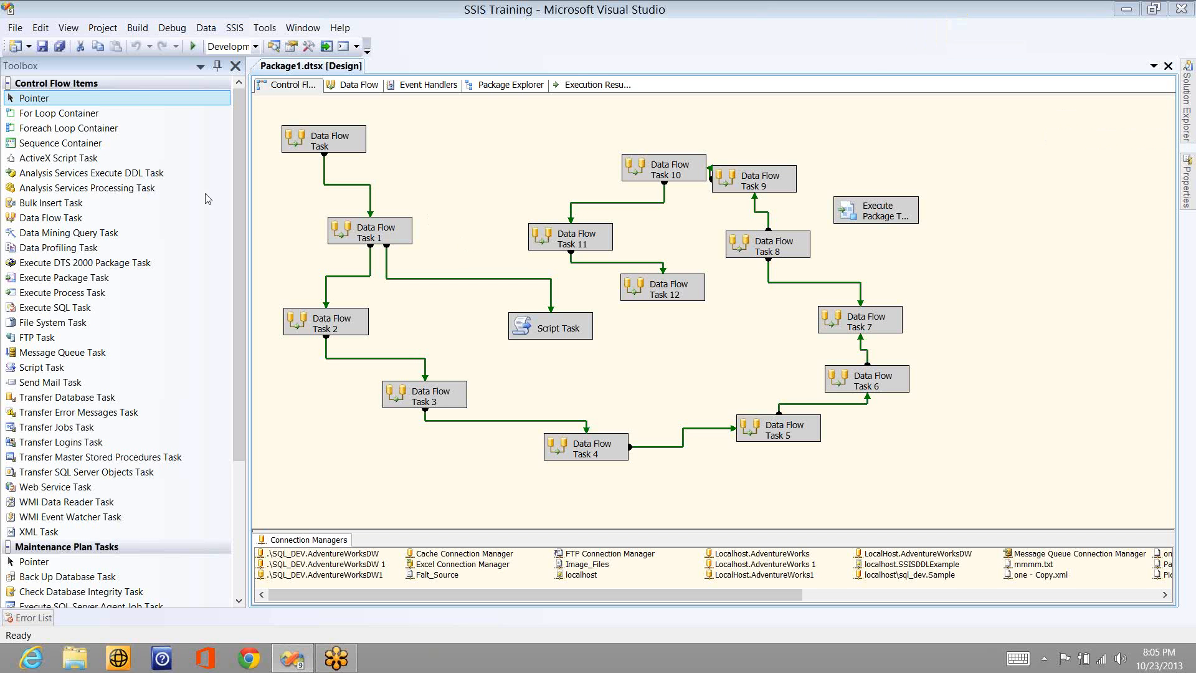
- Add a new Data Flow Task to the control flow below Data Flow Task 12 and open its data flow
{"action": "left_click_drag", "start_coordinate": [72, 222], "coordinate": [690, 348]}
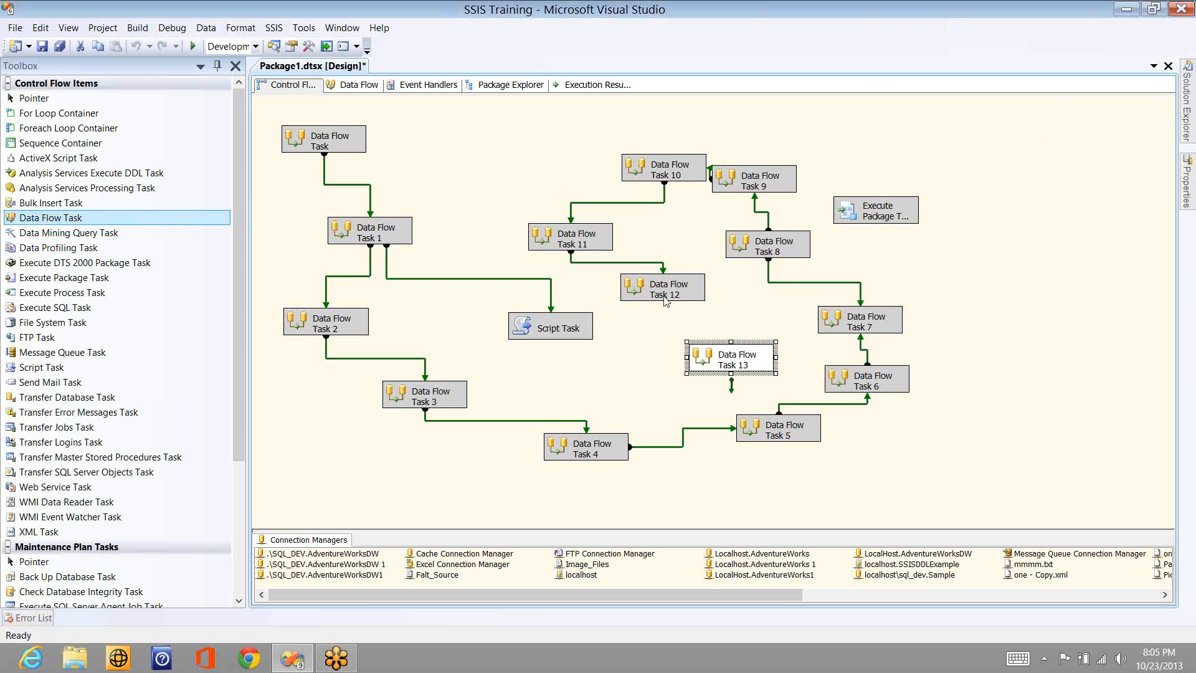
{"action": "left_click", "coordinate": [666, 302]}
{"action": "left_click_drag", "start_coordinate": [662, 316], "coordinate": [714, 357]}
{"action": "left_click", "coordinate": [714, 356]}
{"action": "double_click", "coordinate": [754, 359]}
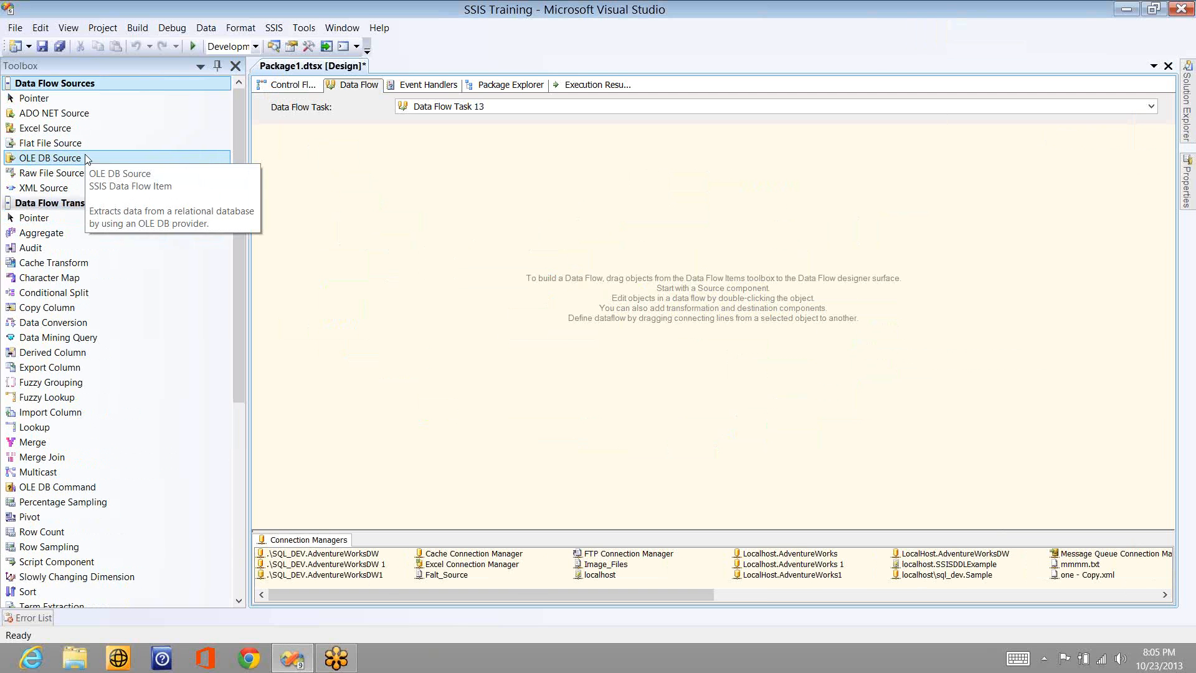
- Add an OLE DB Source to the data flow and set its connection manager to localhost\sql_dev.Sample
{"action": "left_click_drag", "start_coordinate": [85, 158], "coordinate": [362, 173]}
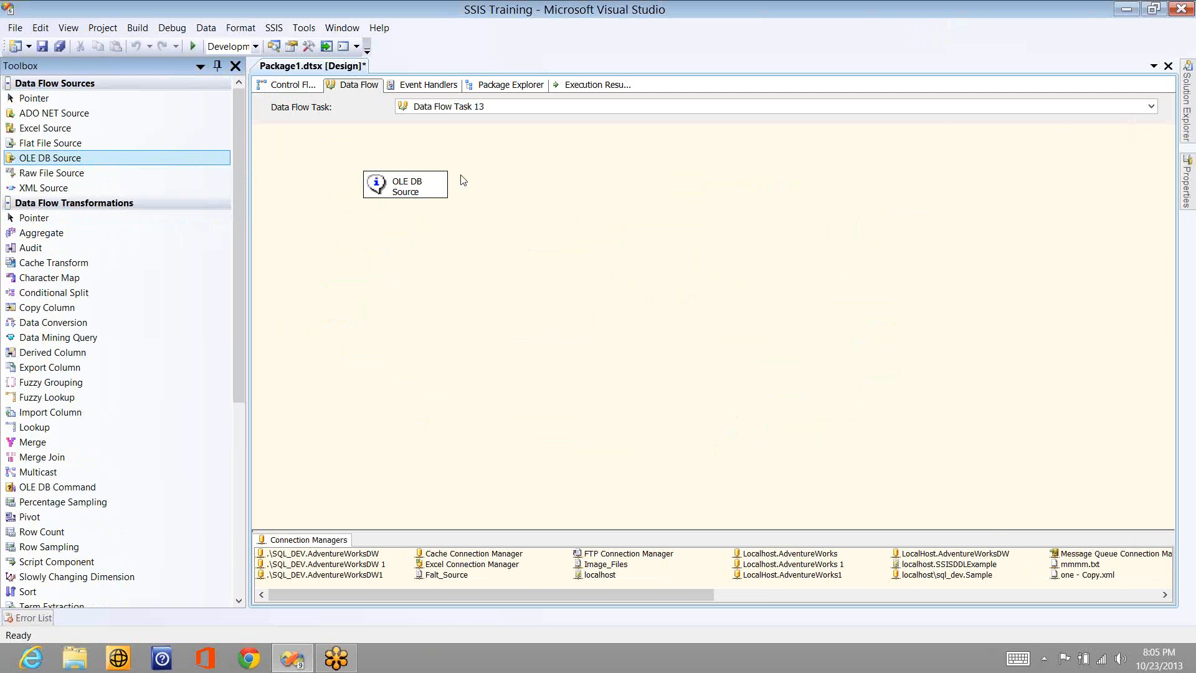
{"action": "double_click", "coordinate": [421, 183]}
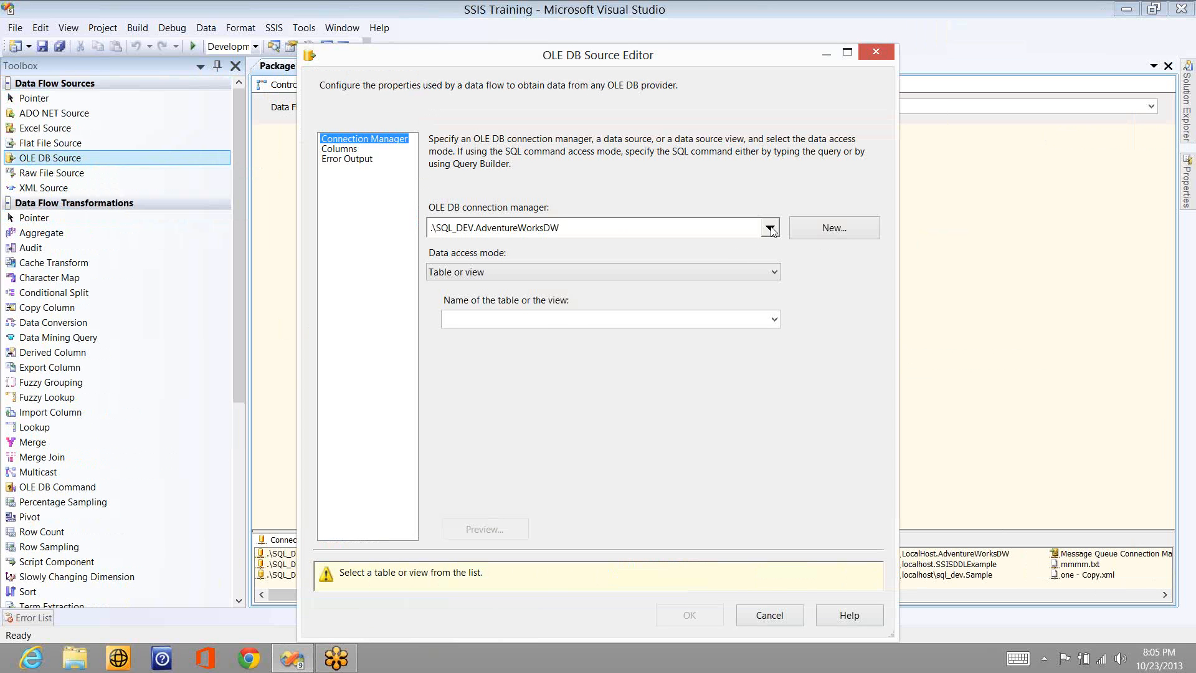
{"action": "left_click", "coordinate": [768, 227]}
{"action": "left_click", "coordinate": [550, 328]}
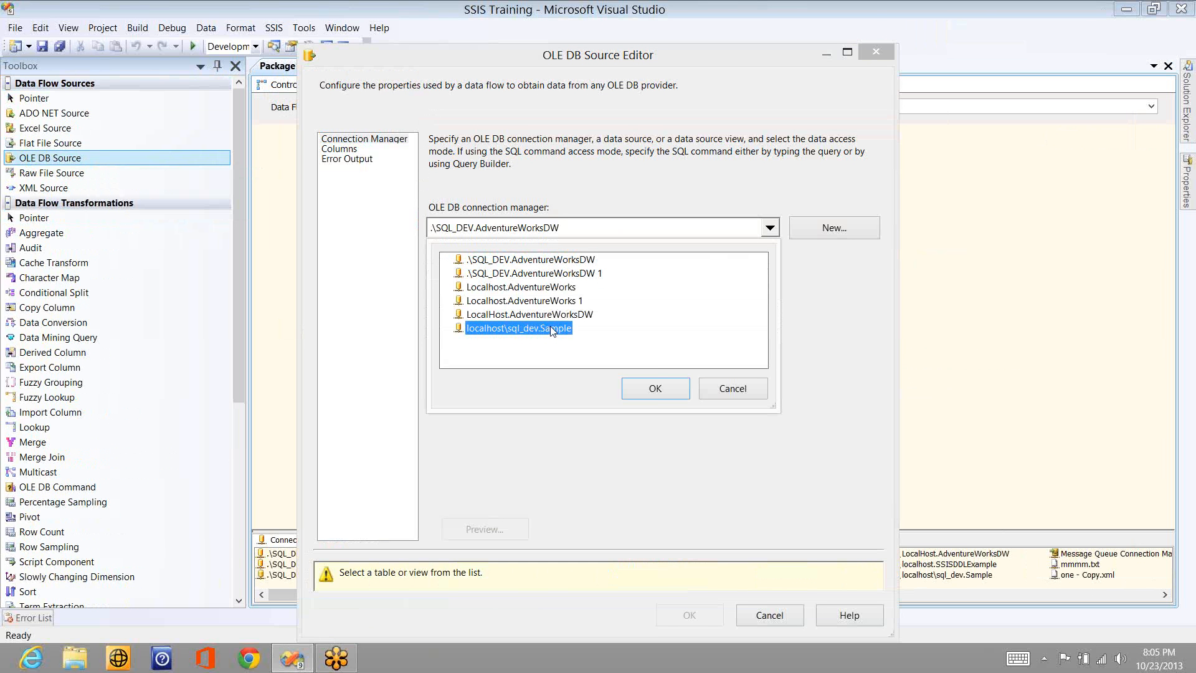
{"action": "left_click", "coordinate": [654, 391]}
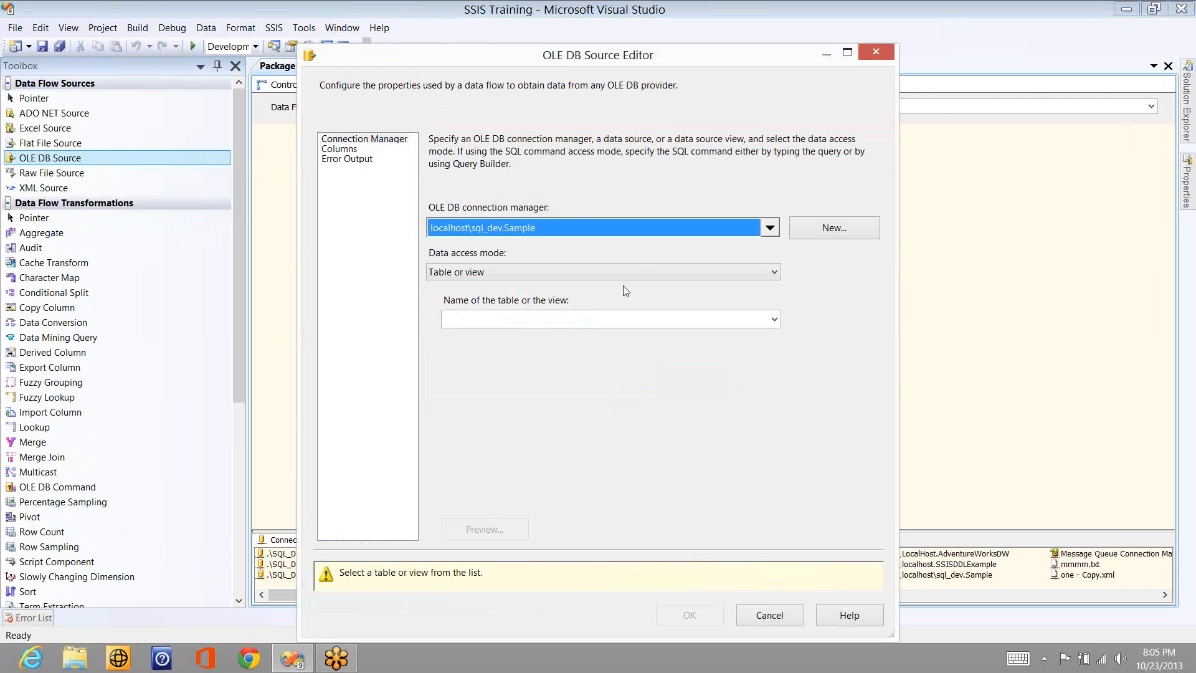
- Set the OLE DB source table to [dbo].[Sales_Person], review its columns and accept the source settings
{"action": "left_click", "coordinate": [640, 269]}
{"action": "left_click", "coordinate": [639, 269]}
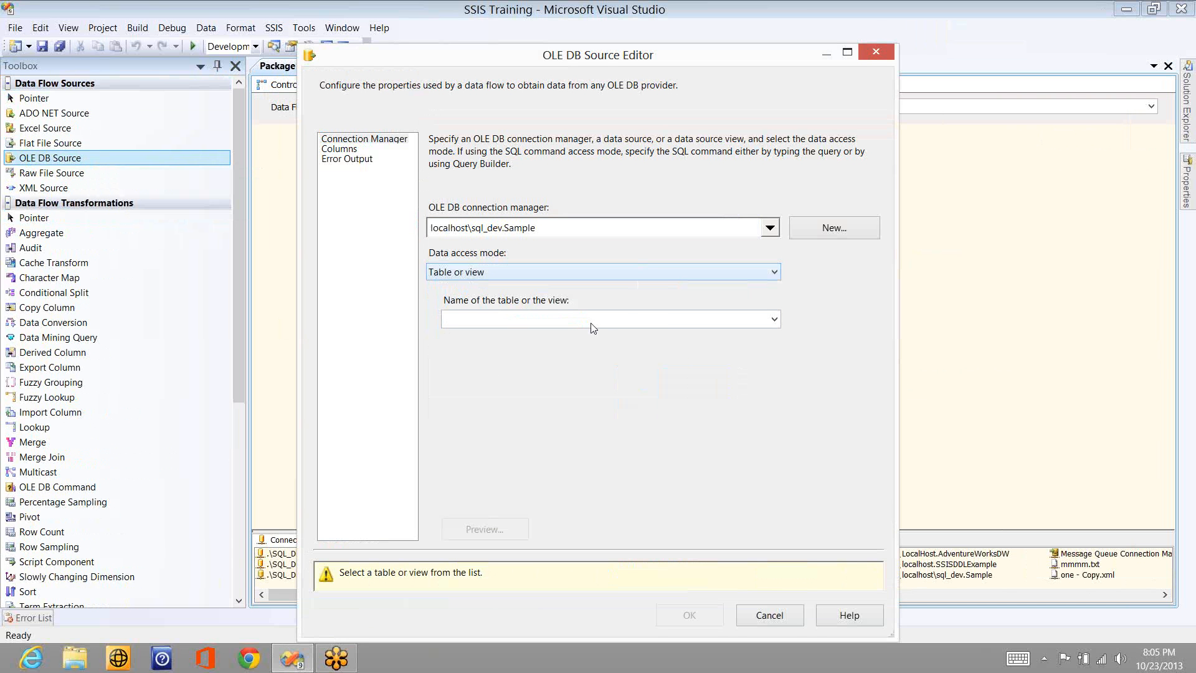
{"action": "left_click", "coordinate": [498, 318]}
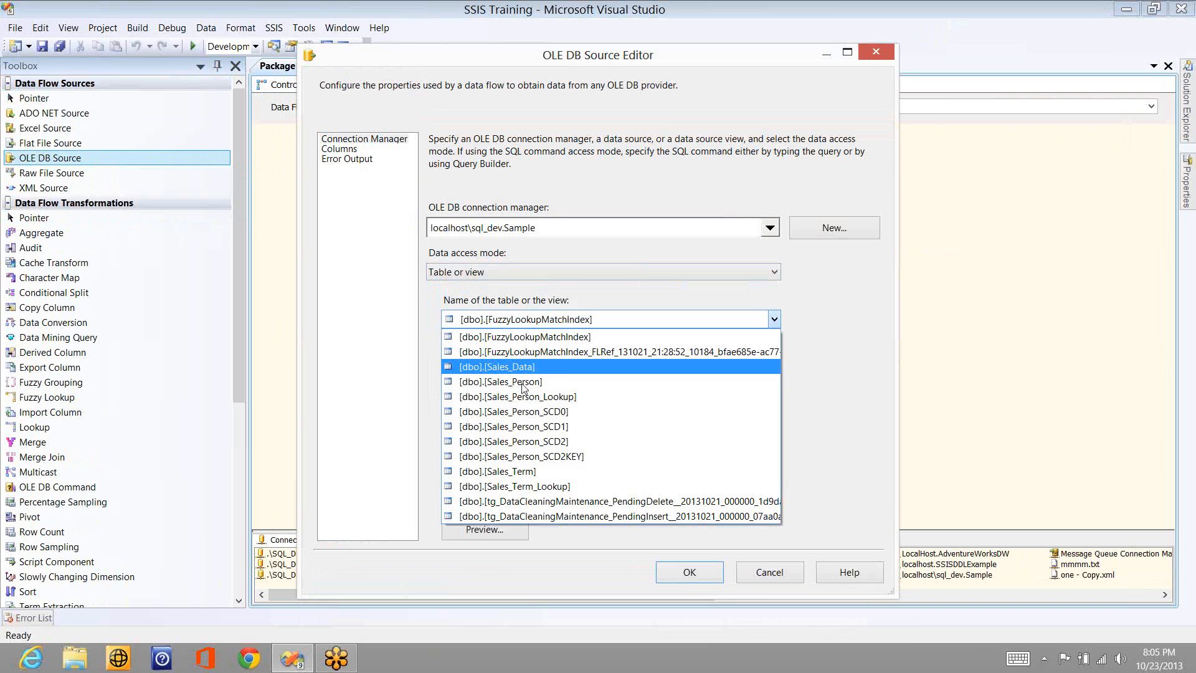
{"action": "left_click", "coordinate": [522, 387]}
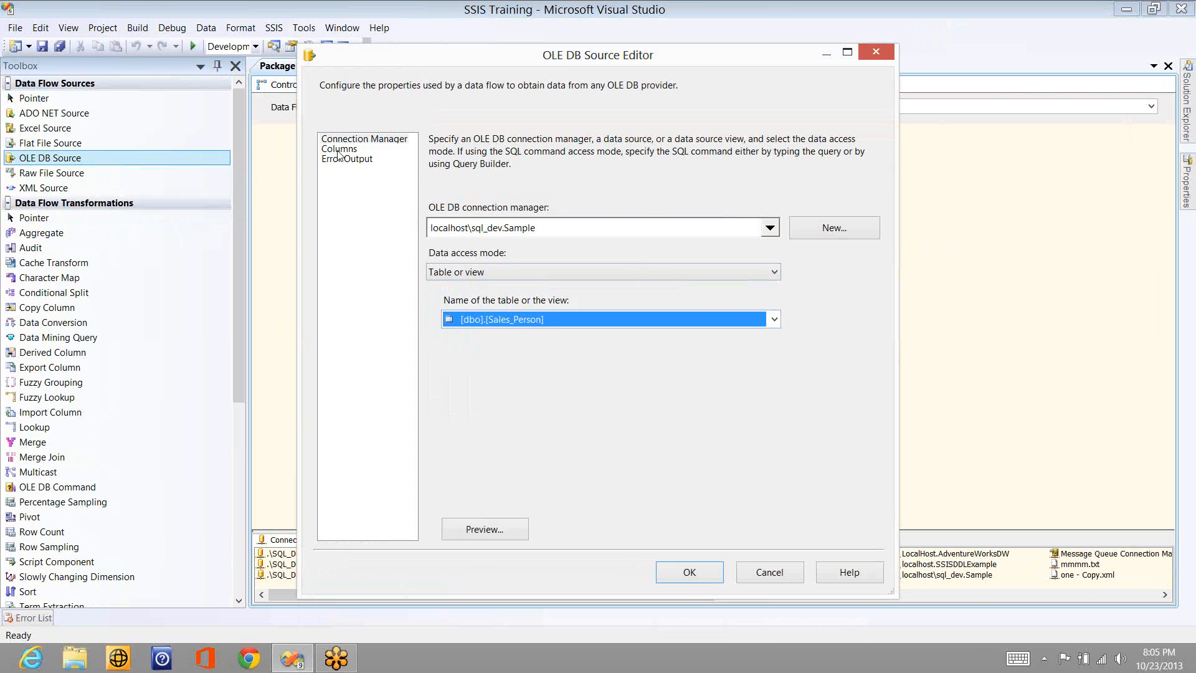
{"action": "left_click", "coordinate": [338, 149]}
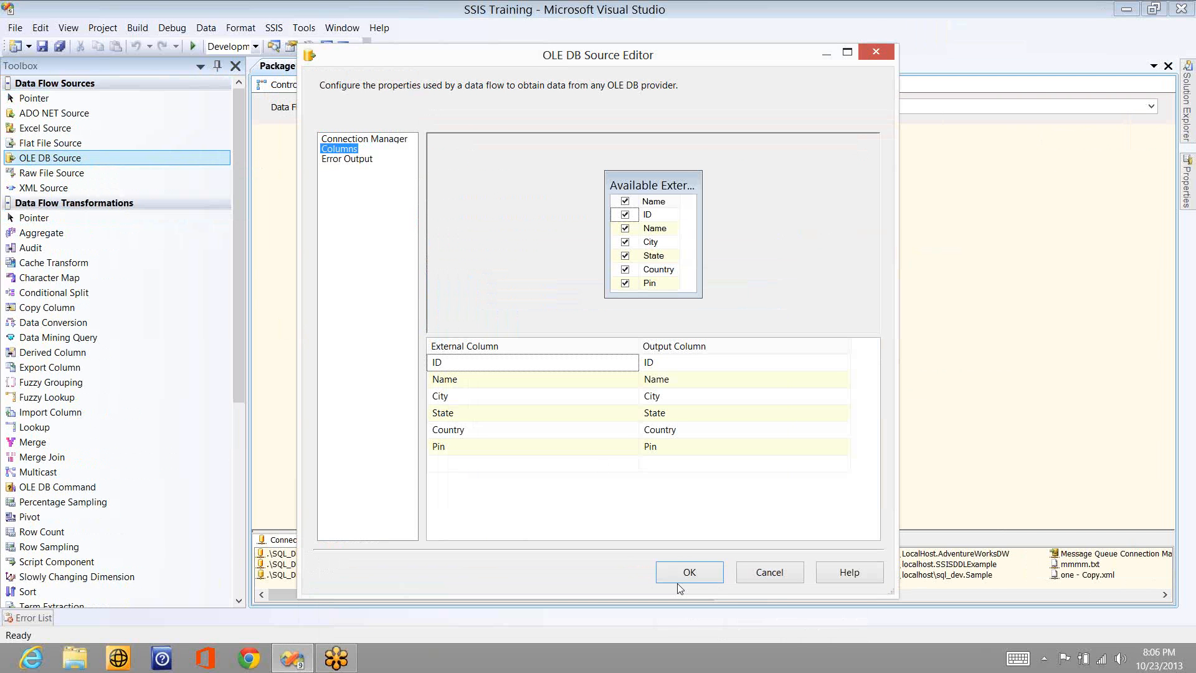
{"action": "left_click", "coordinate": [685, 573]}
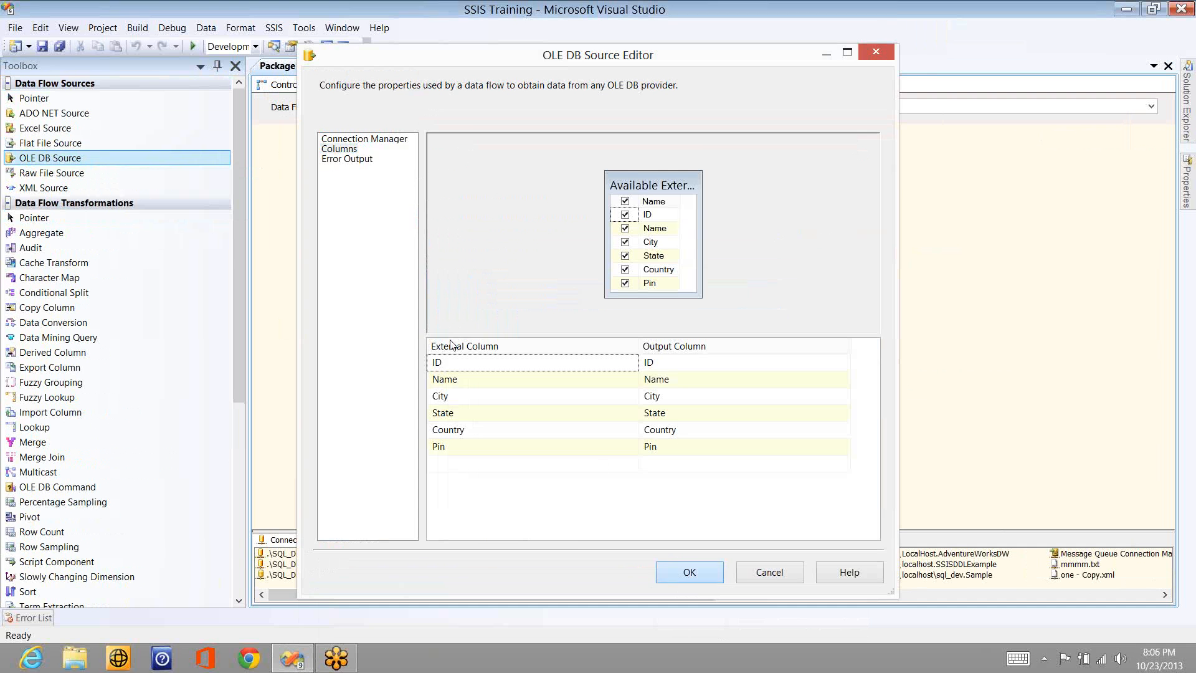
- Add an ADO NET Destination below the OLE DB Source and connect the source's data output to it
{"action": "left_click", "coordinate": [9, 205]}
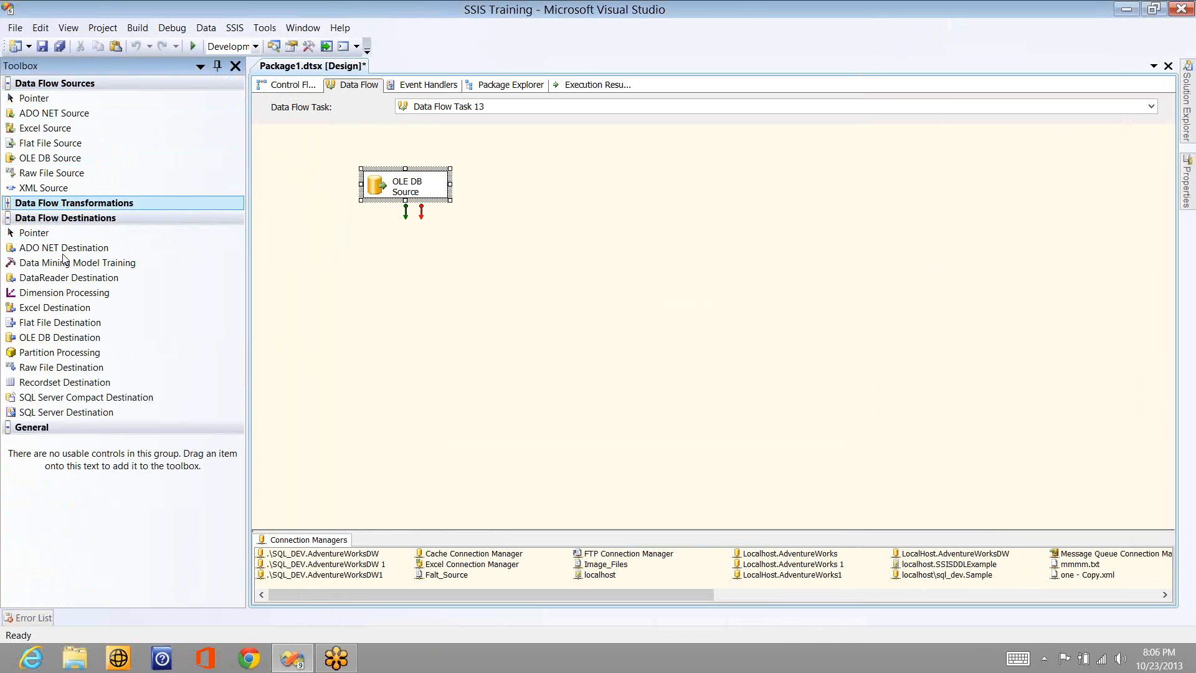
{"action": "left_click_drag", "start_coordinate": [64, 249], "coordinate": [479, 265]}
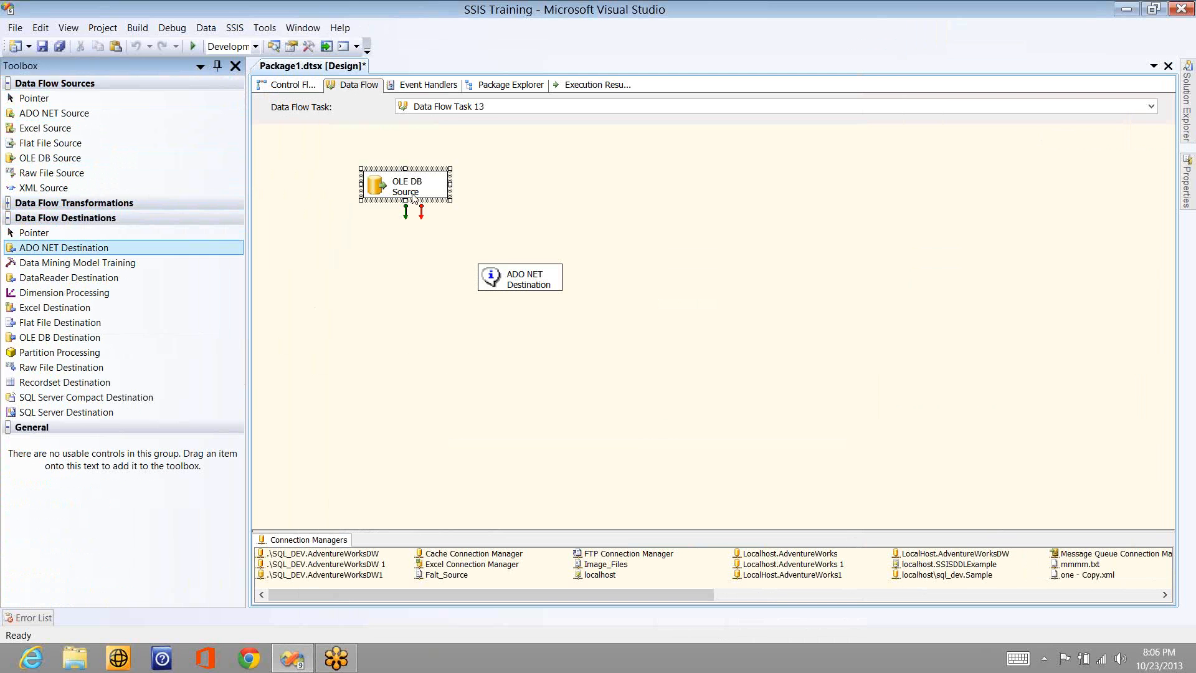
{"action": "left_click", "coordinate": [406, 187]}
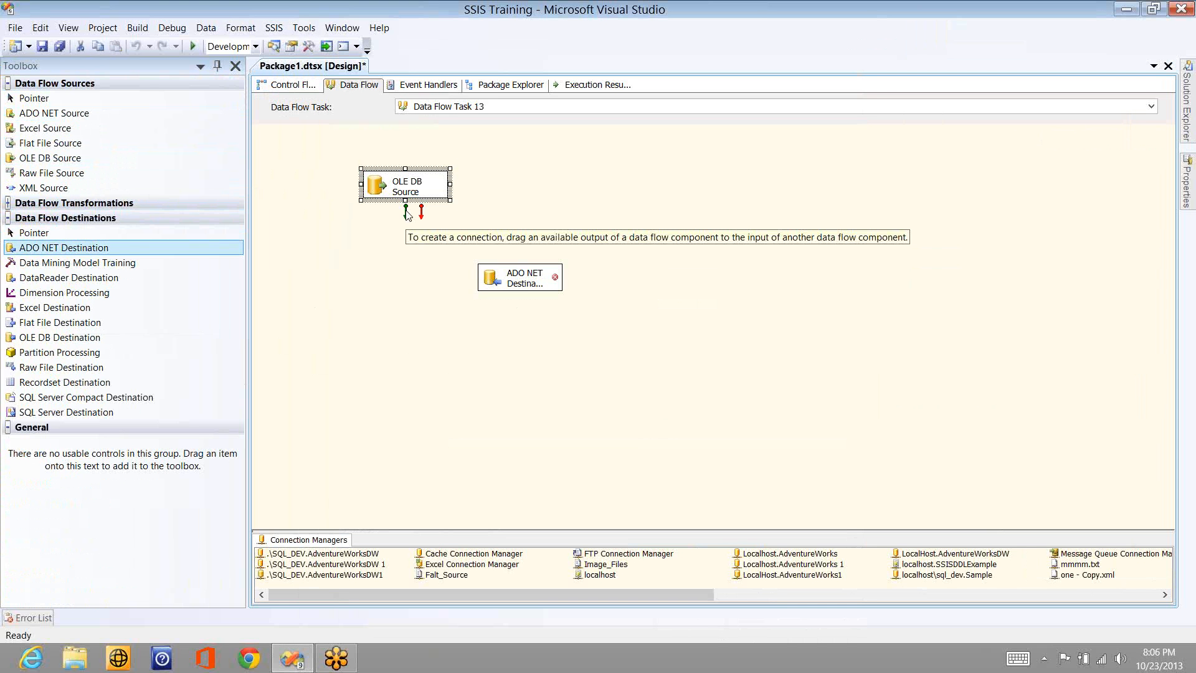
{"action": "left_click_drag", "start_coordinate": [405, 214], "coordinate": [526, 286]}
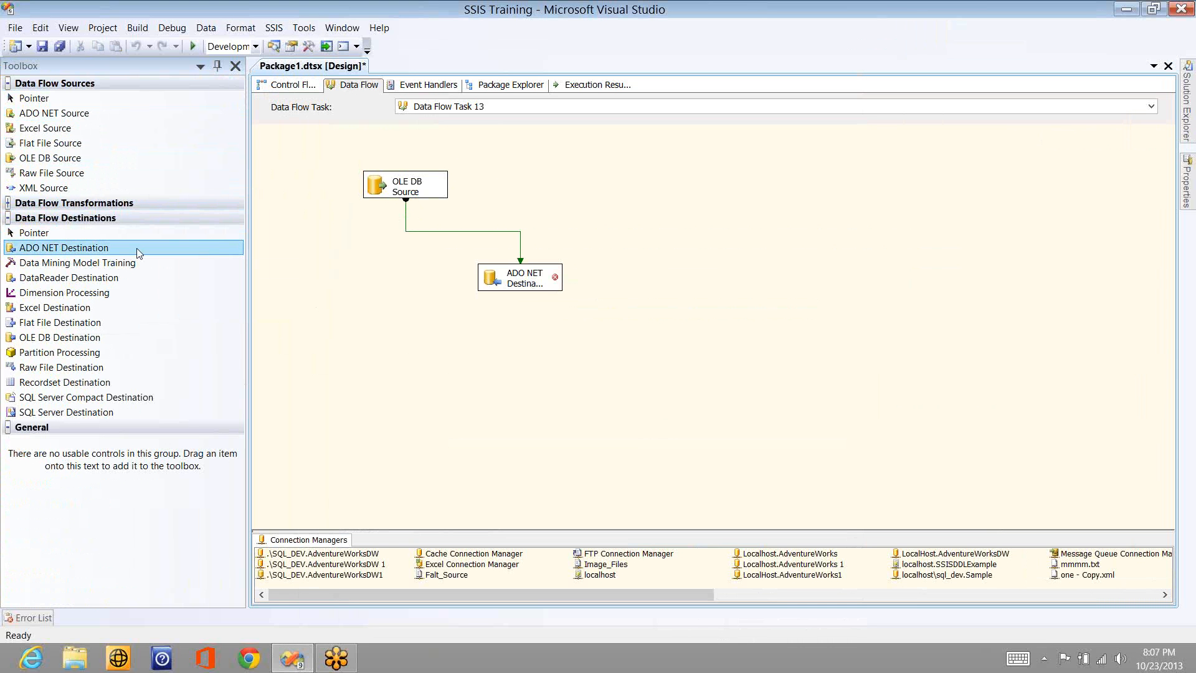
- Create a connection for the ADO NET Destination to the Sample database on server .\SQL_DEV, using Windows Authentication
{"action": "double_click", "coordinate": [528, 284]}
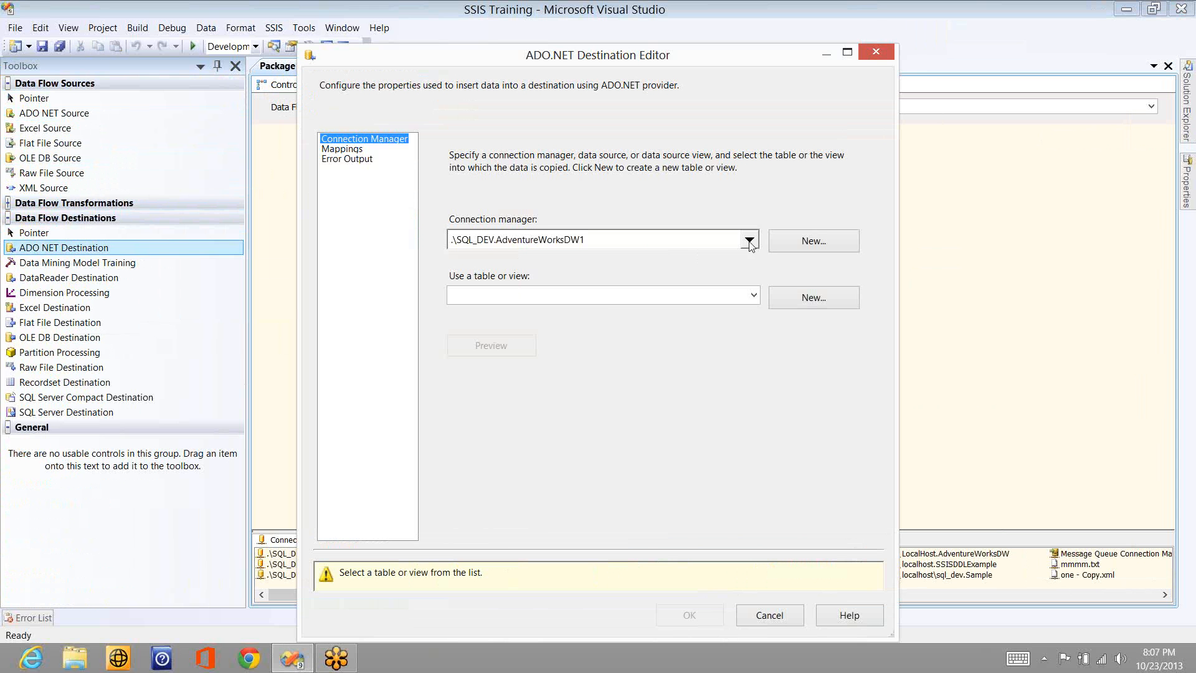
{"action": "left_click", "coordinate": [784, 243]}
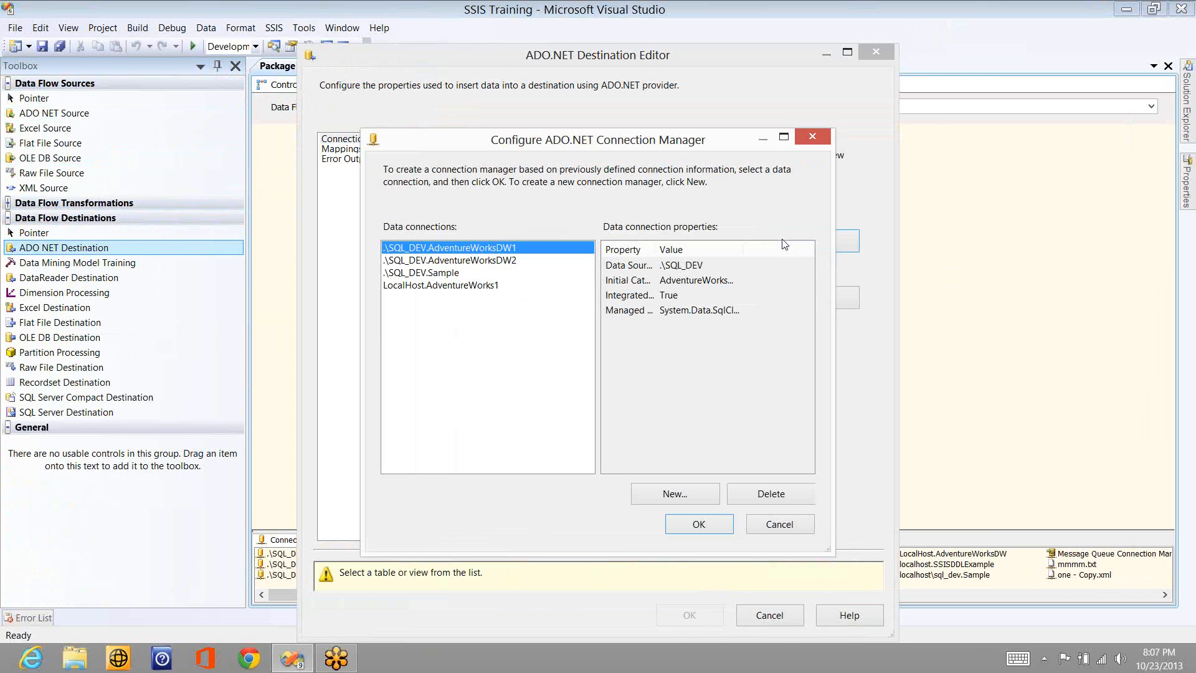
{"action": "left_click", "coordinate": [668, 494]}
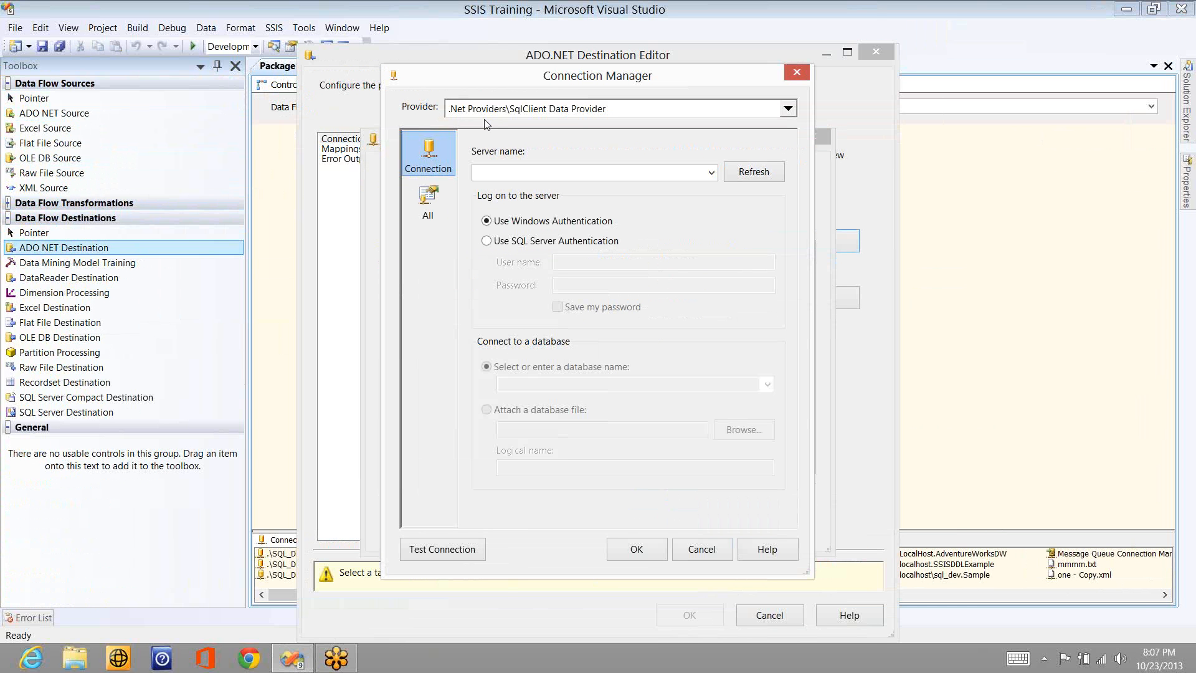
{"action": "left_click", "coordinate": [510, 174]}
{"action": "type", "text": "."}
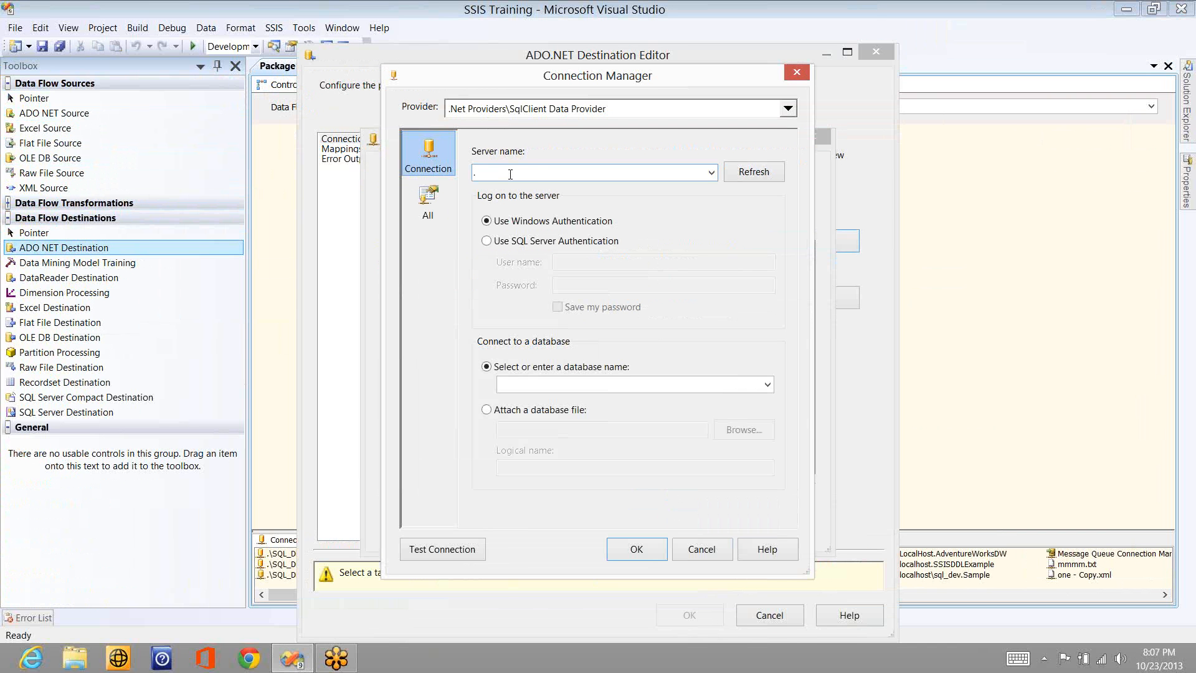
{"action": "type", "text": "\\SQL_DB"}
{"action": "type", "text": "V"}
{"action": "left_click", "coordinate": [767, 385]}
{"action": "left_click", "coordinate": [518, 475]}
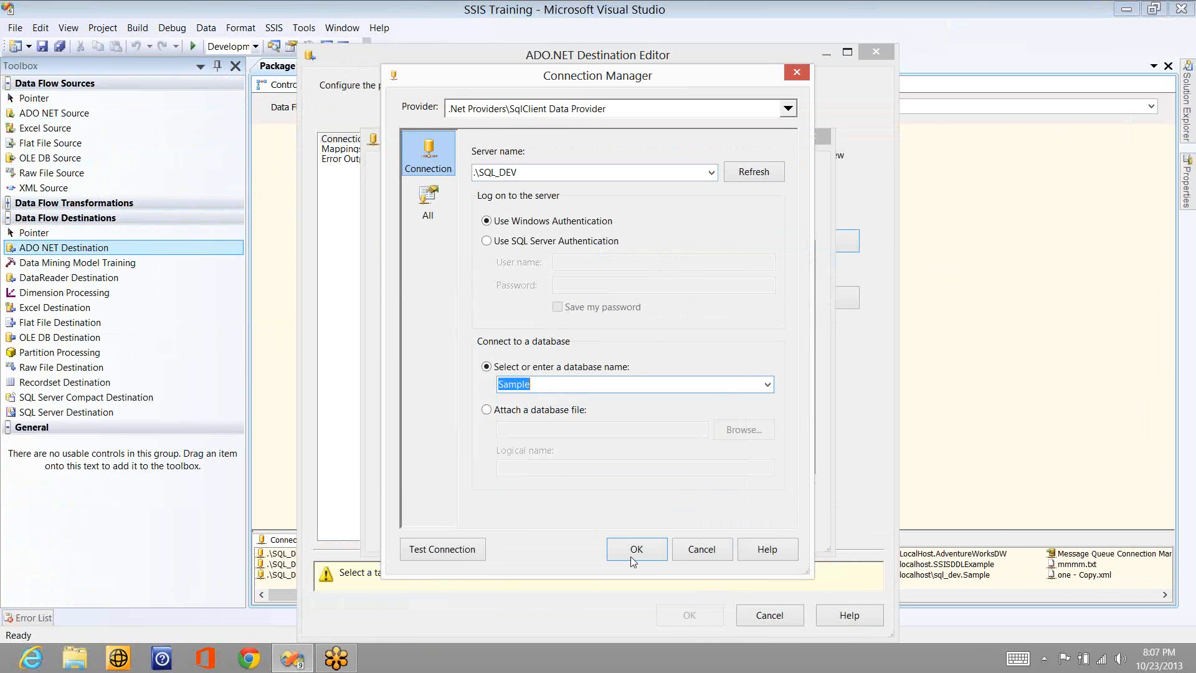
{"action": "left_click", "coordinate": [634, 548]}
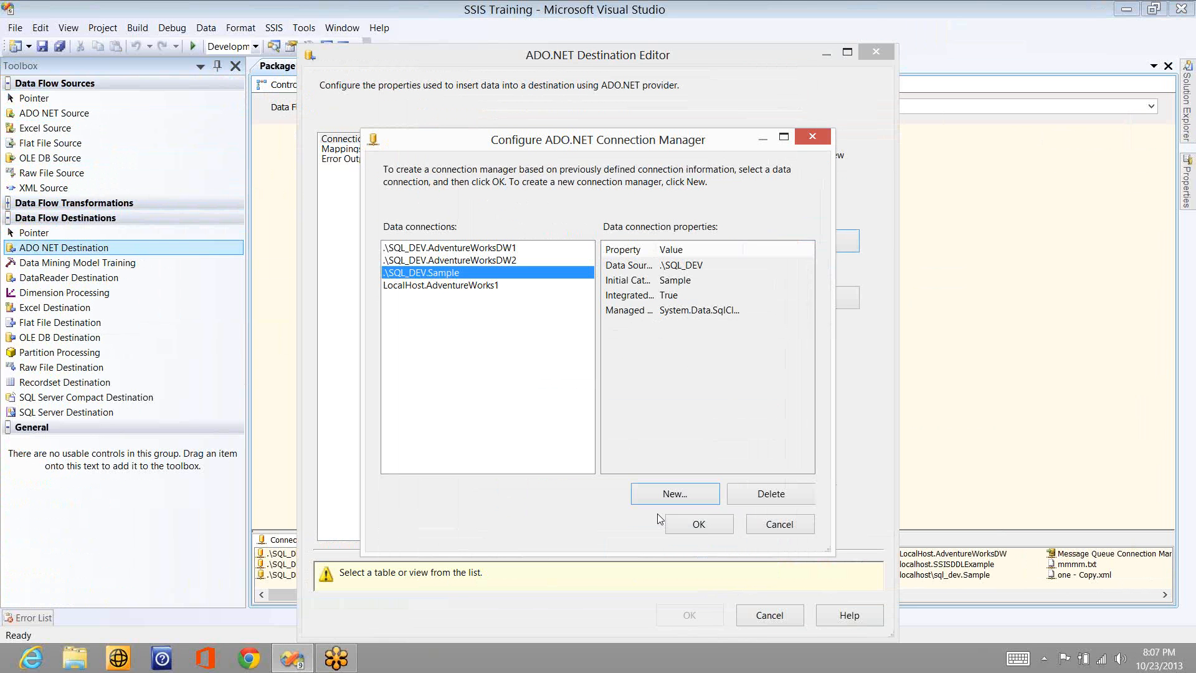
{"action": "left_click", "coordinate": [699, 524]}
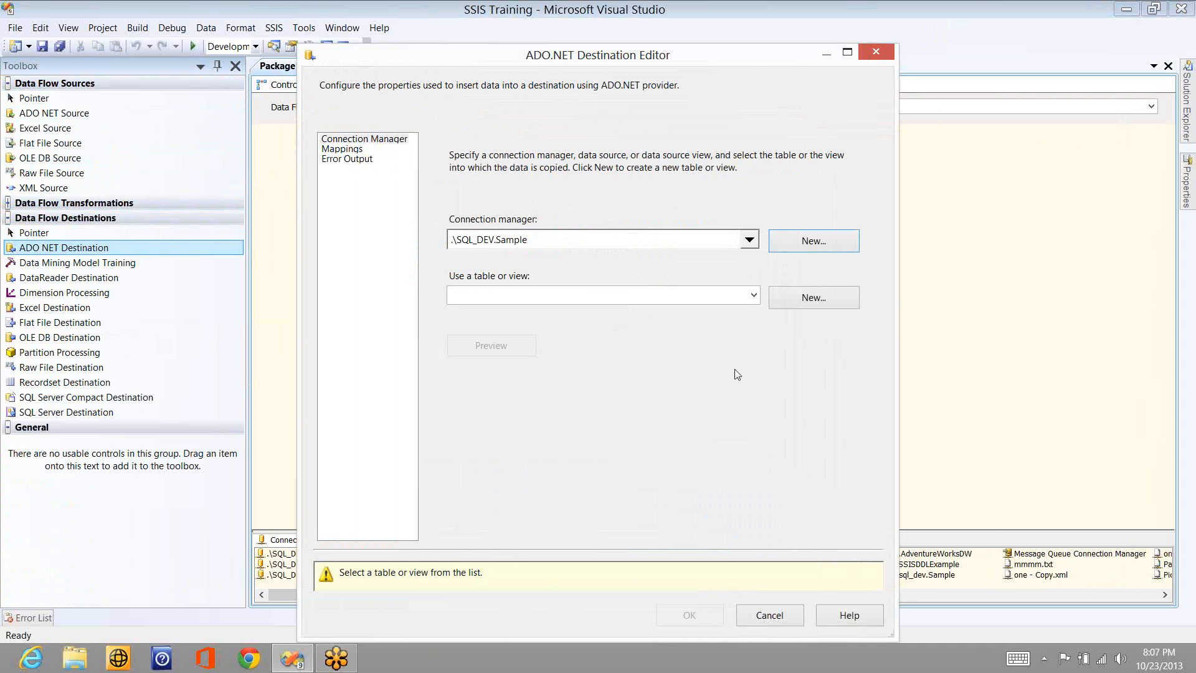
- Set the destination table to "dbo"."Sales_Person_SCD0", check the column mappings and accept the destination settings
{"action": "left_click", "coordinate": [753, 295]}
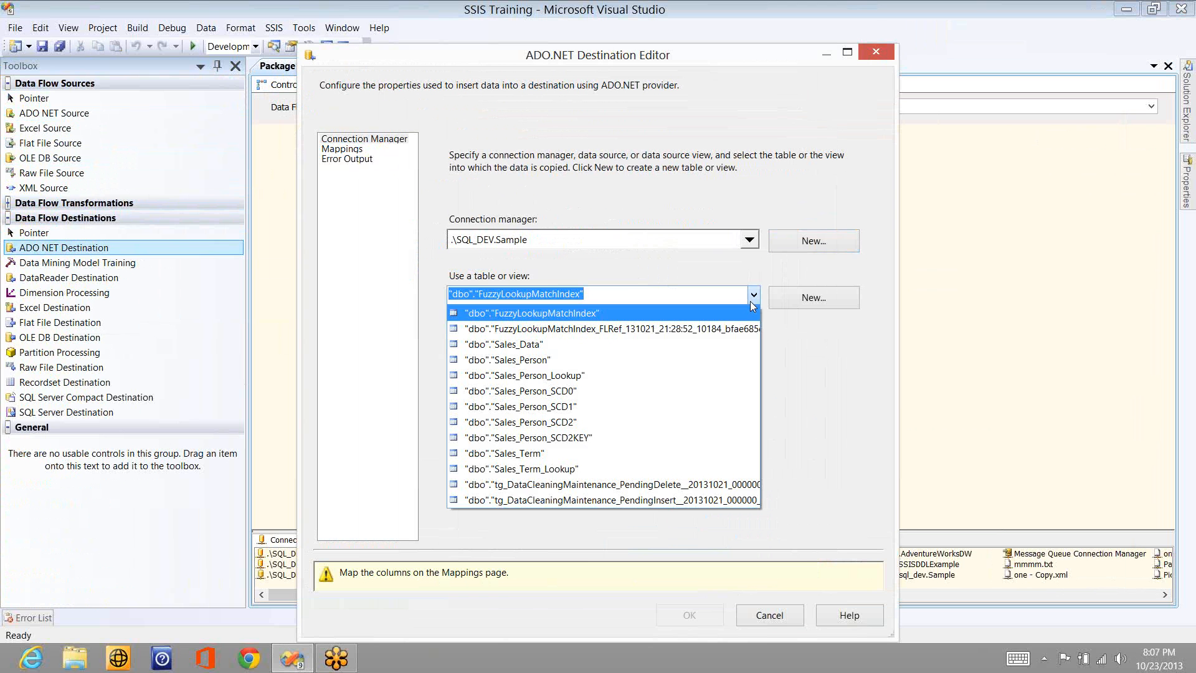
{"action": "left_click", "coordinate": [576, 392]}
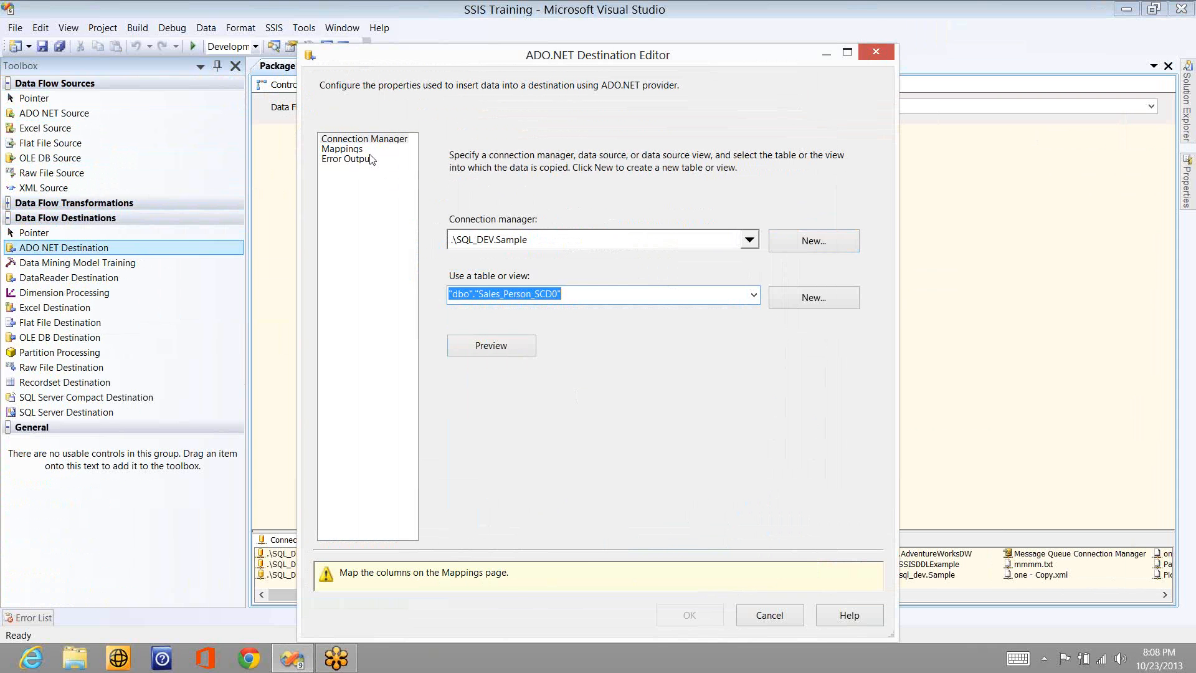
{"action": "left_click", "coordinate": [351, 150]}
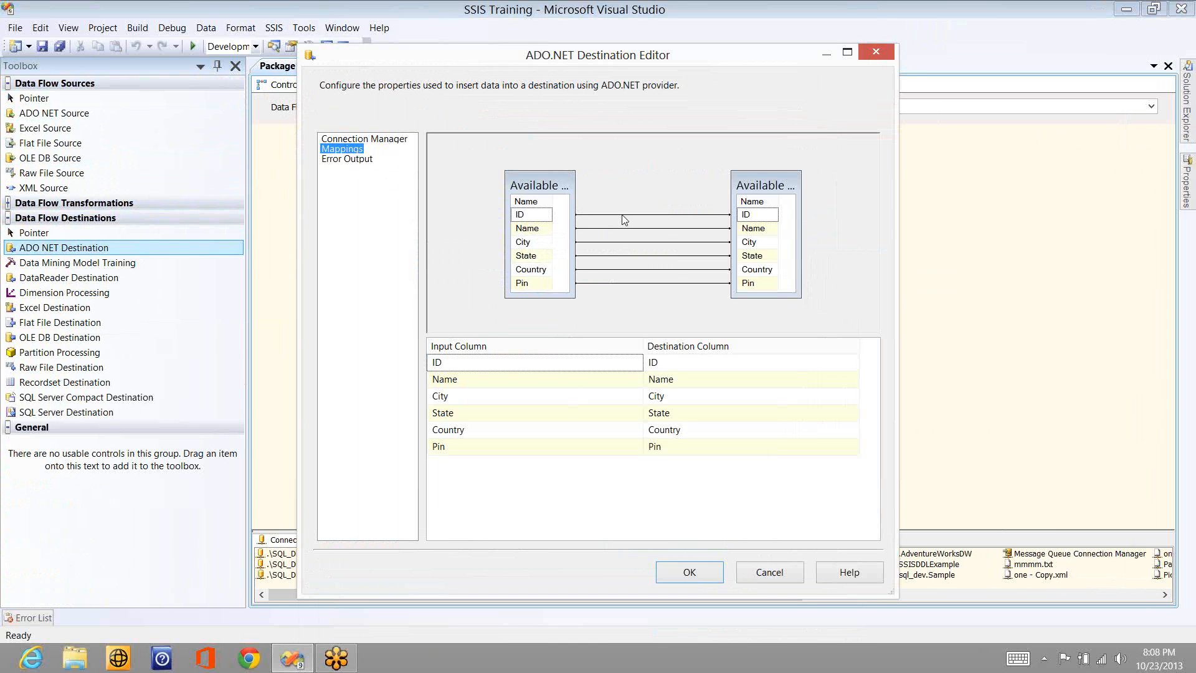
{"action": "left_click", "coordinate": [622, 215]}
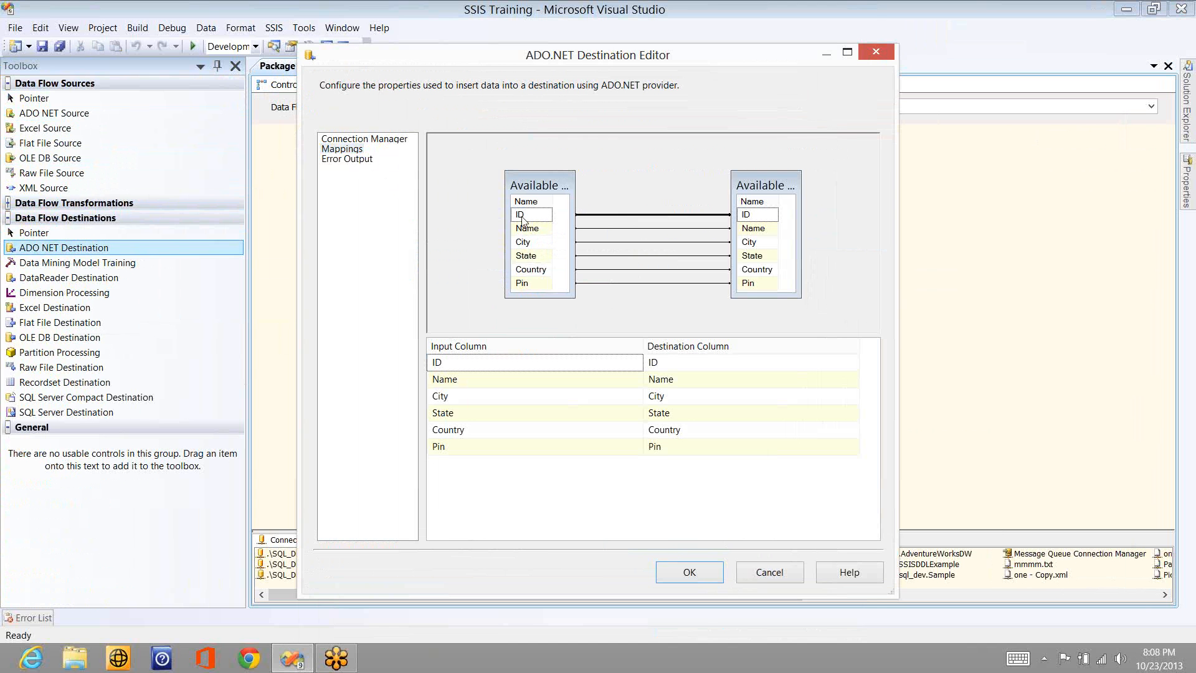
{"action": "left_click", "coordinate": [749, 214]}
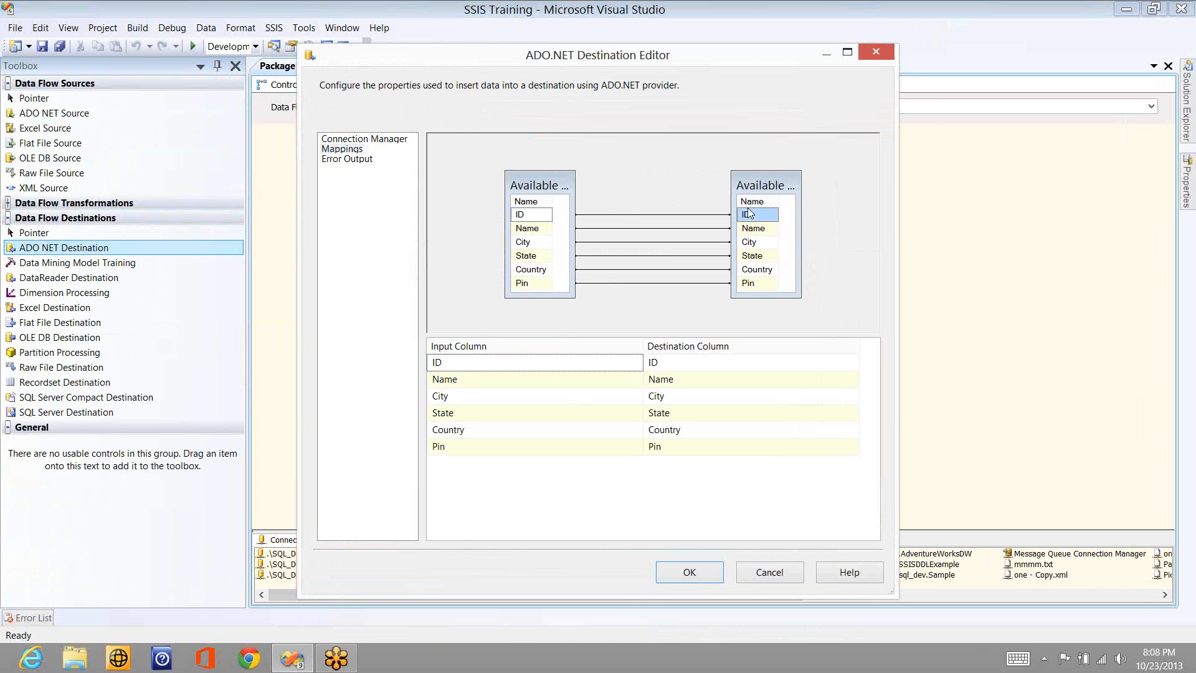
{"action": "left_click", "coordinate": [690, 576]}
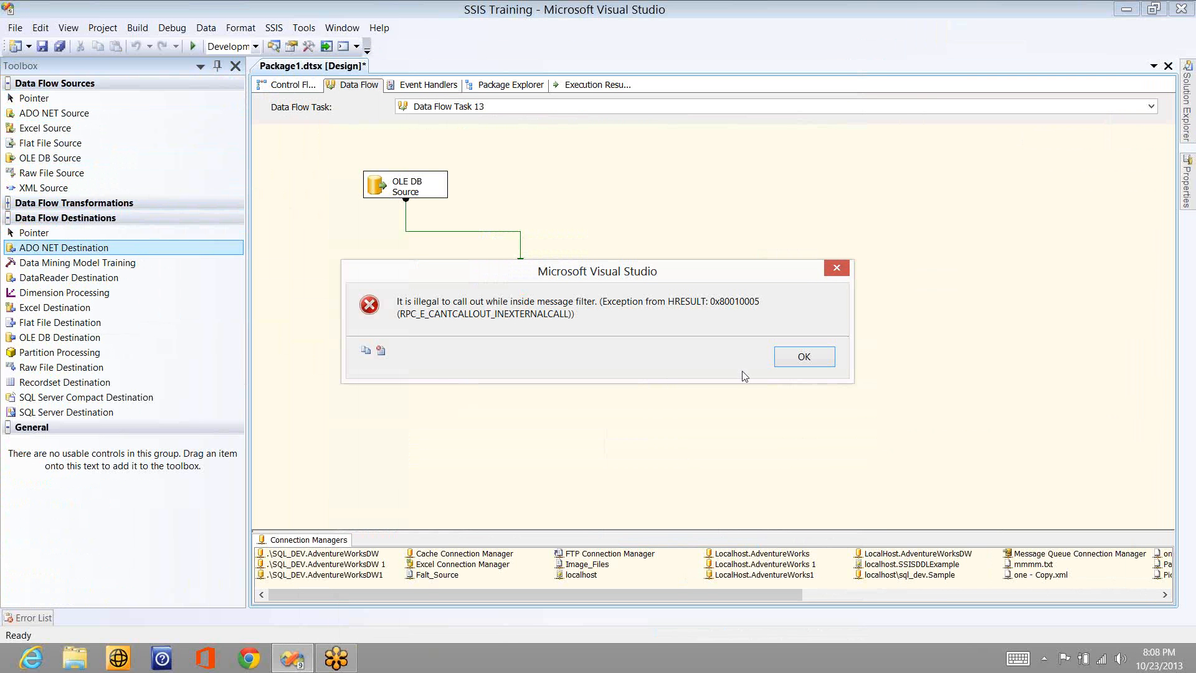
{"action": "left_click", "coordinate": [775, 364]}
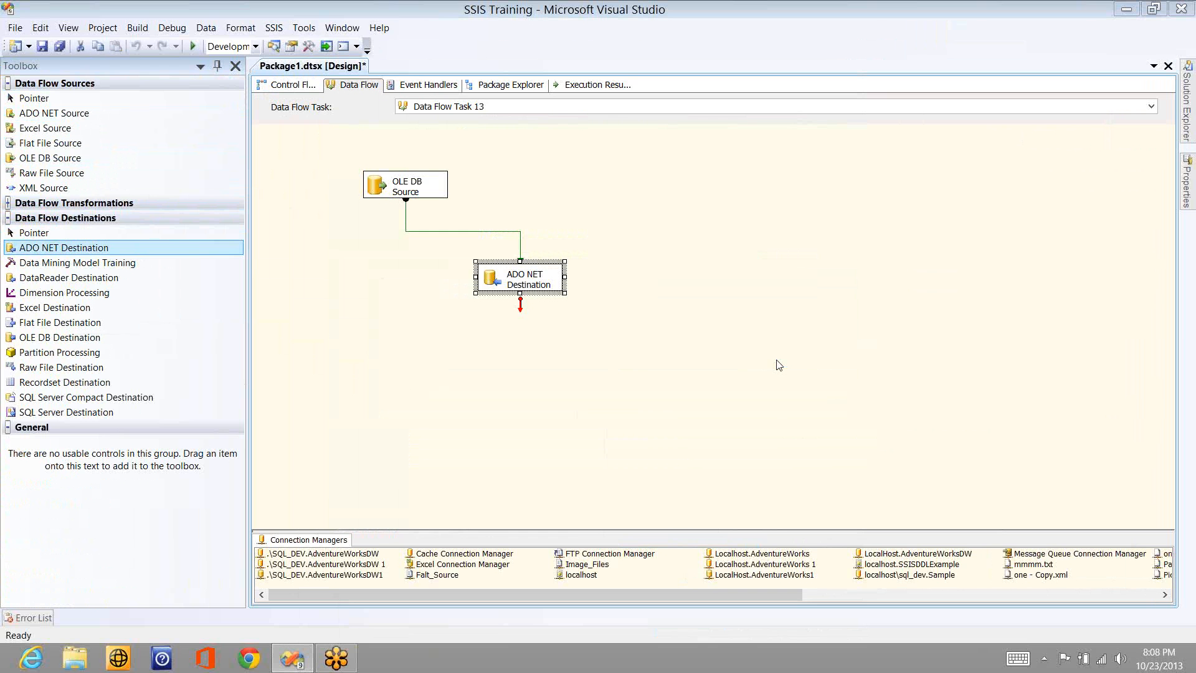
- Switch to SQL Server Management Studio and connect to the .\Sql_Dev database engine with Windows Authentication
{"action": "key", "text": "super"}
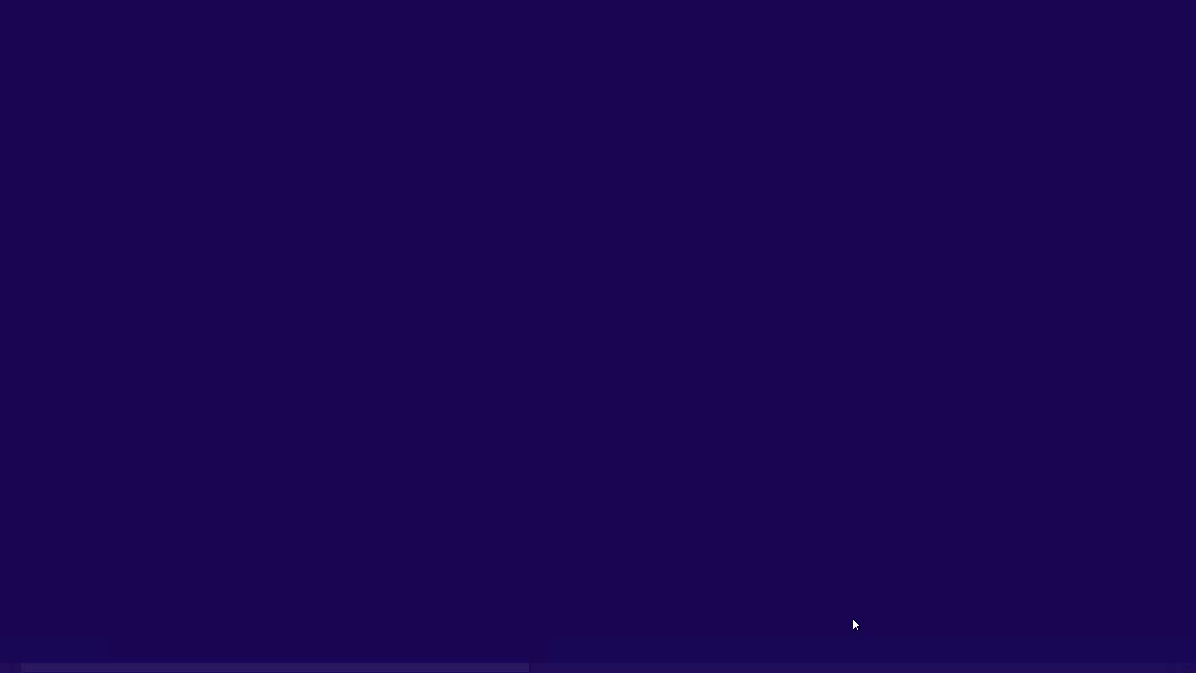
{"action": "scroll", "coordinate": [863, 661], "scroll_direction": "down", "scroll_amount": 1}
{"action": "scroll", "coordinate": [752, 377], "scroll_direction": "down", "scroll_amount": 5}
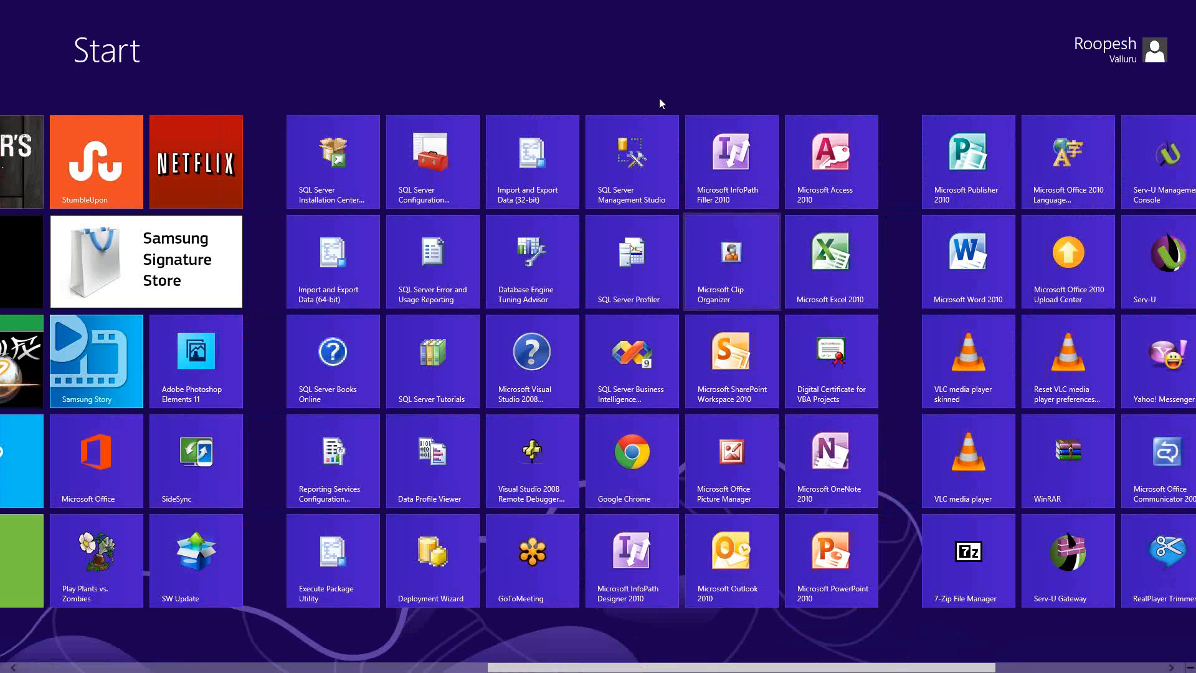
{"action": "left_click", "coordinate": [640, 137]}
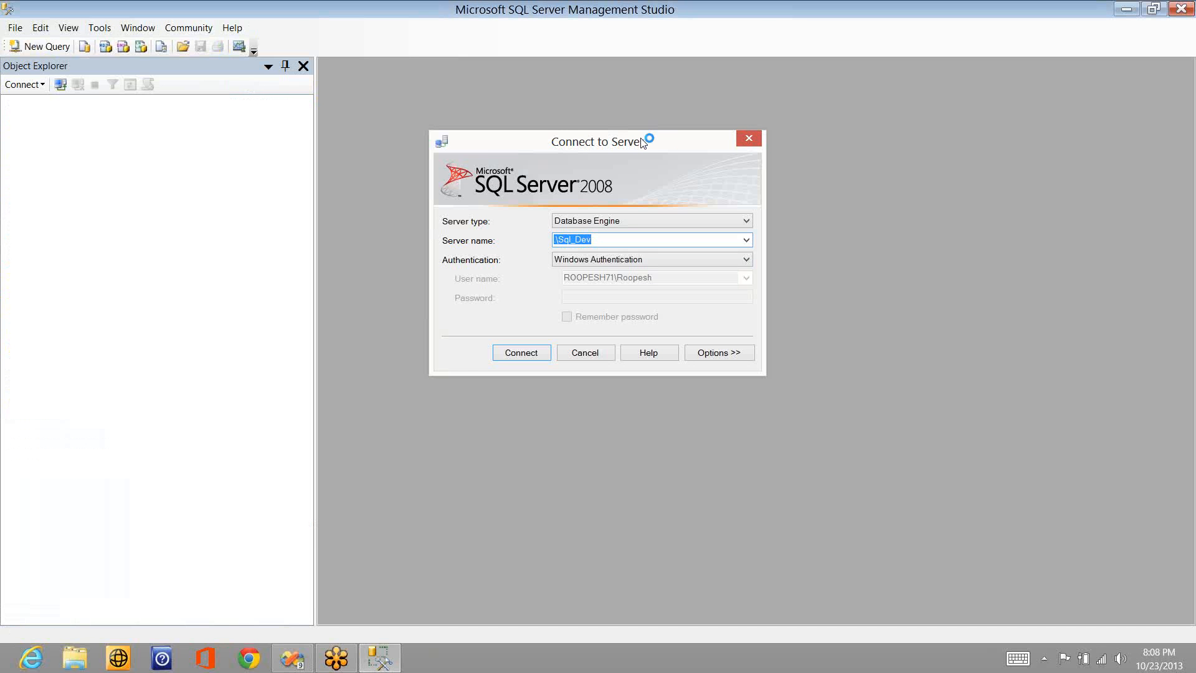
{"action": "key", "text": "Return"}
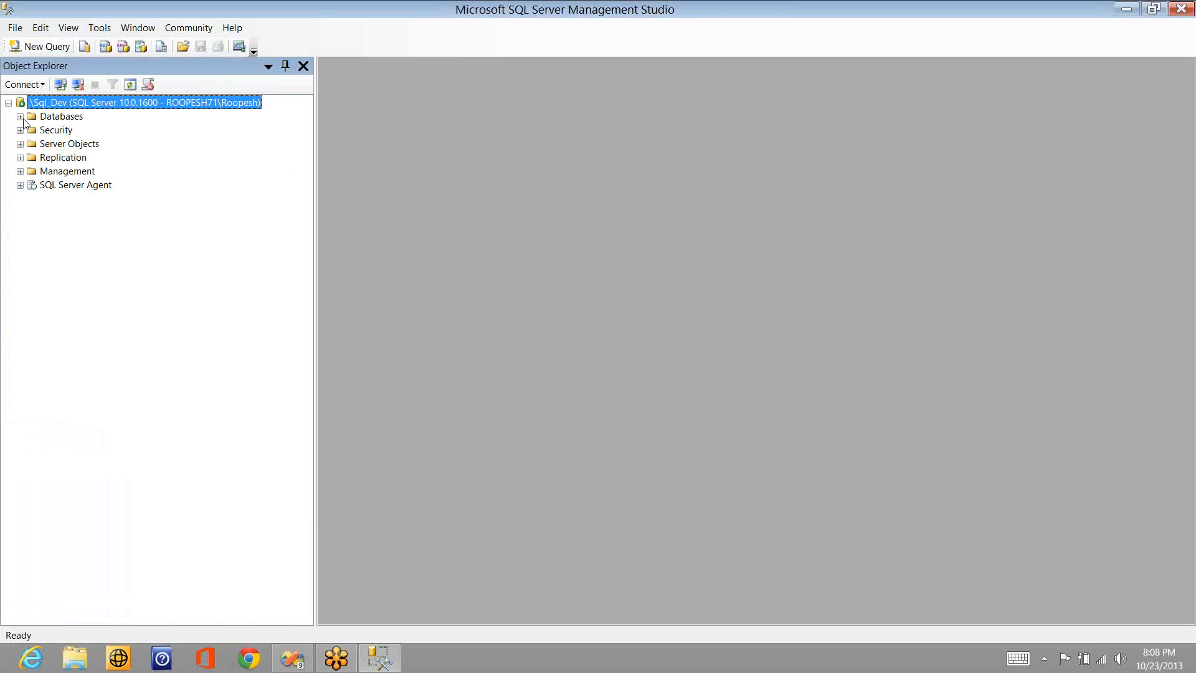
- Open a new query on the Sample database and run "delete from Sales_Person_SCD0" to empty the destination table
{"action": "left_click", "coordinate": [21, 117]}
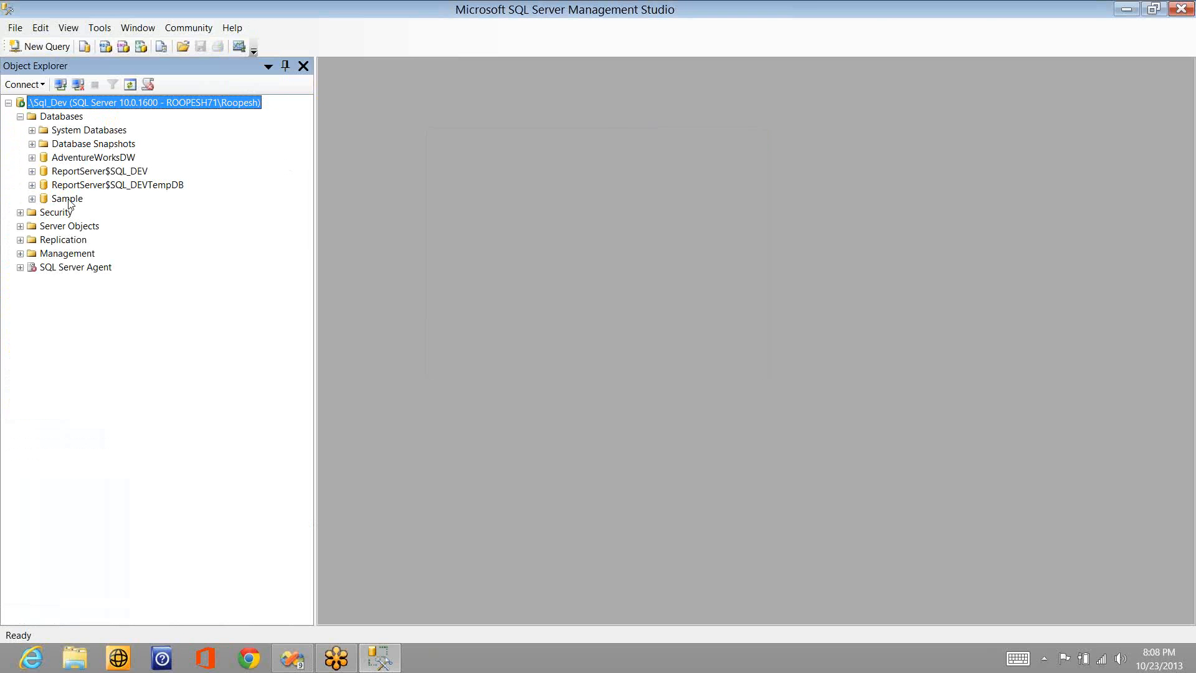
{"action": "left_click", "coordinate": [69, 200]}
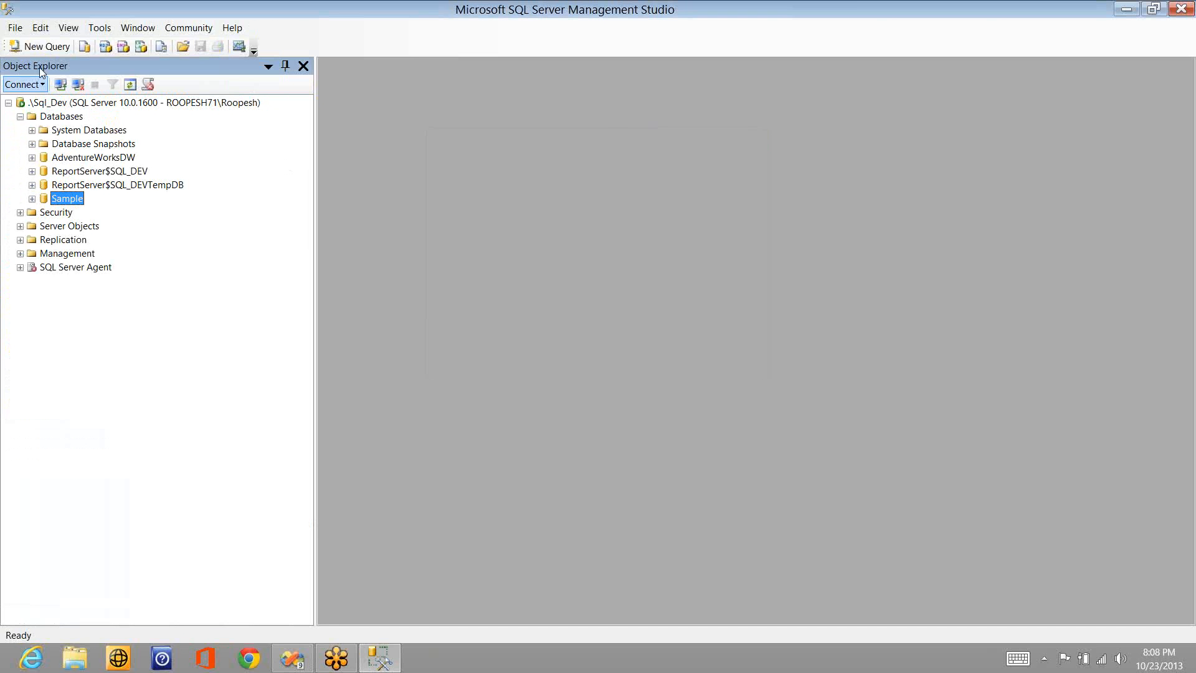
{"action": "left_click", "coordinate": [39, 46]}
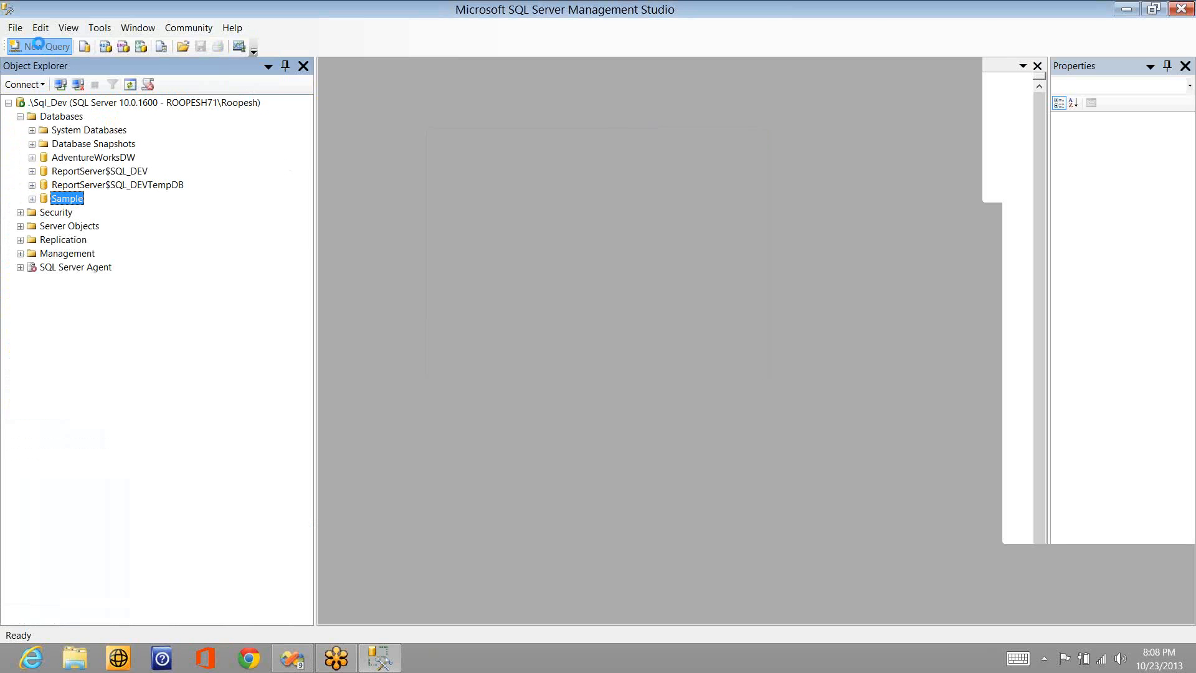
{"action": "type", "text": "delete from "}
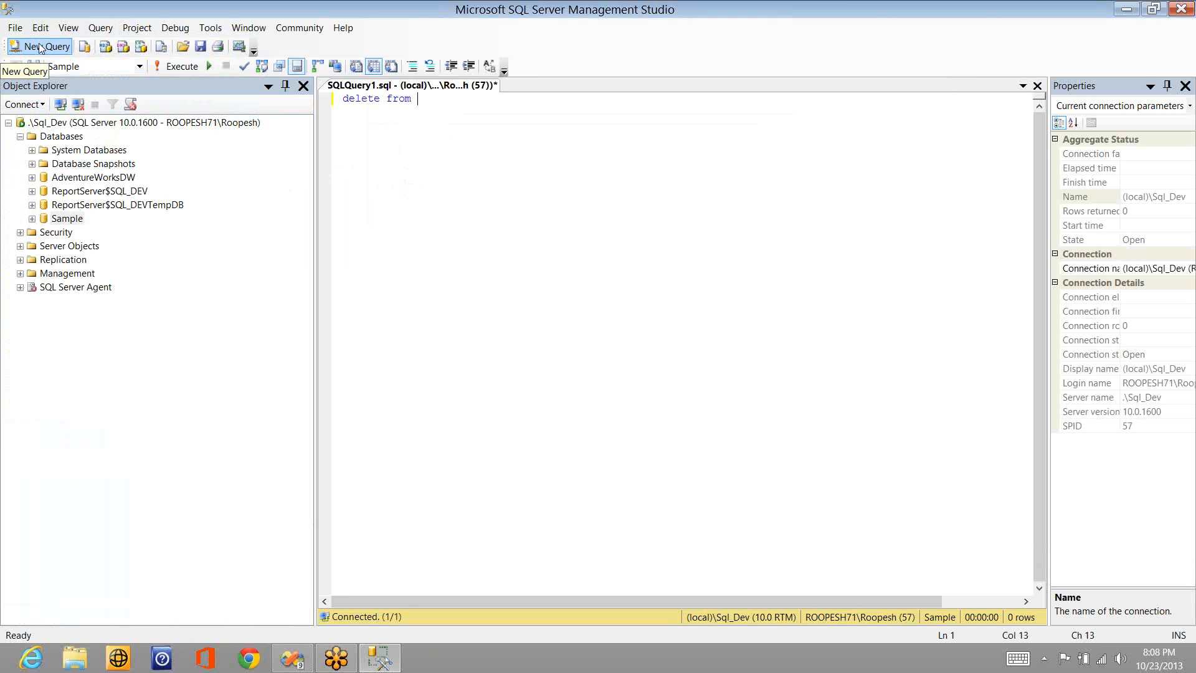
{"action": "type", "text": "sales"}
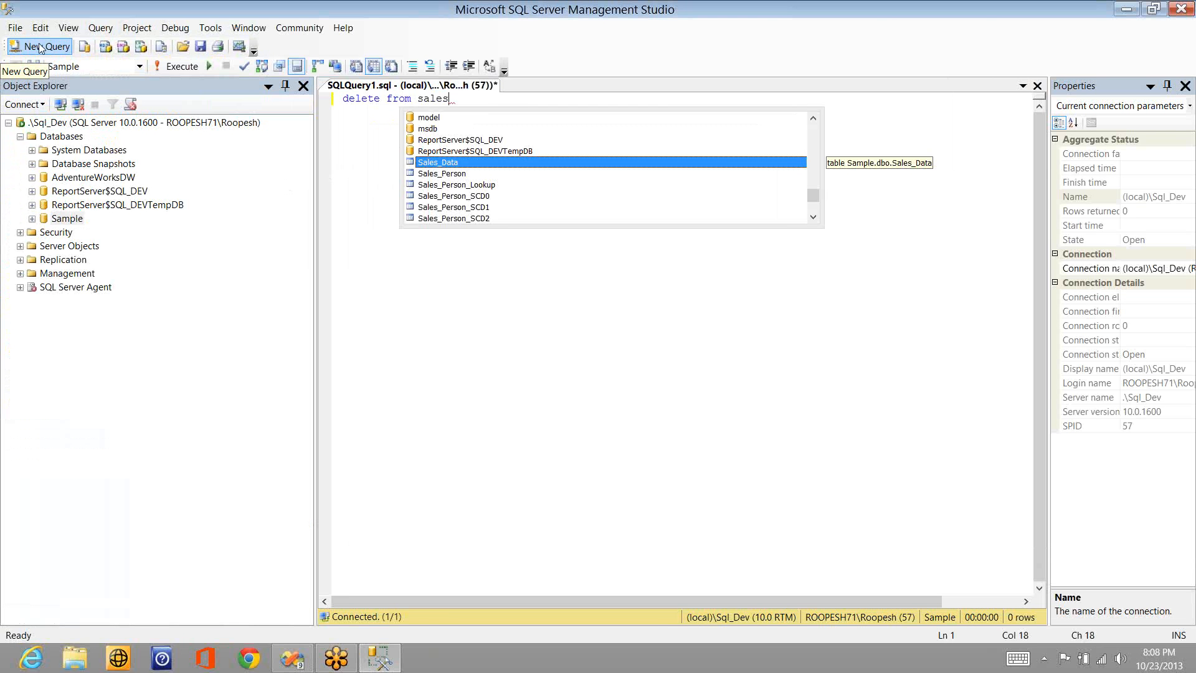
{"action": "key", "text": "Down"}
{"action": "key", "text": "Down"}
{"action": "key", "text": "Down"}
{"action": "key", "text": "space"}
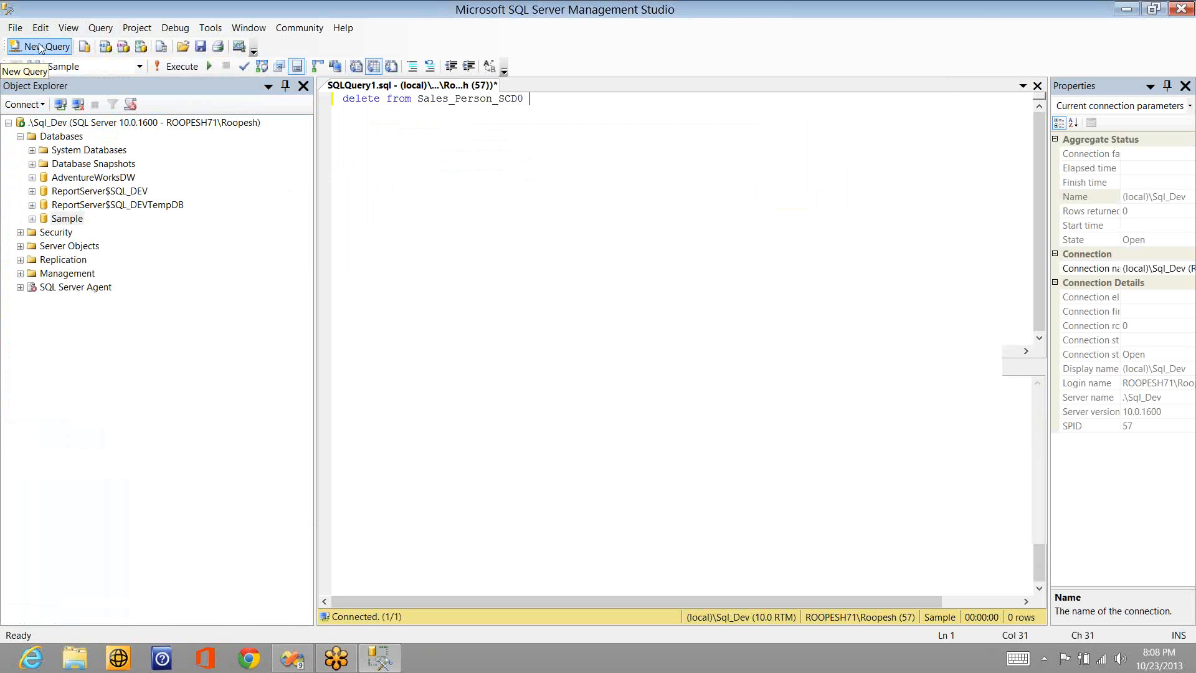
{"action": "key", "text": "F5"}
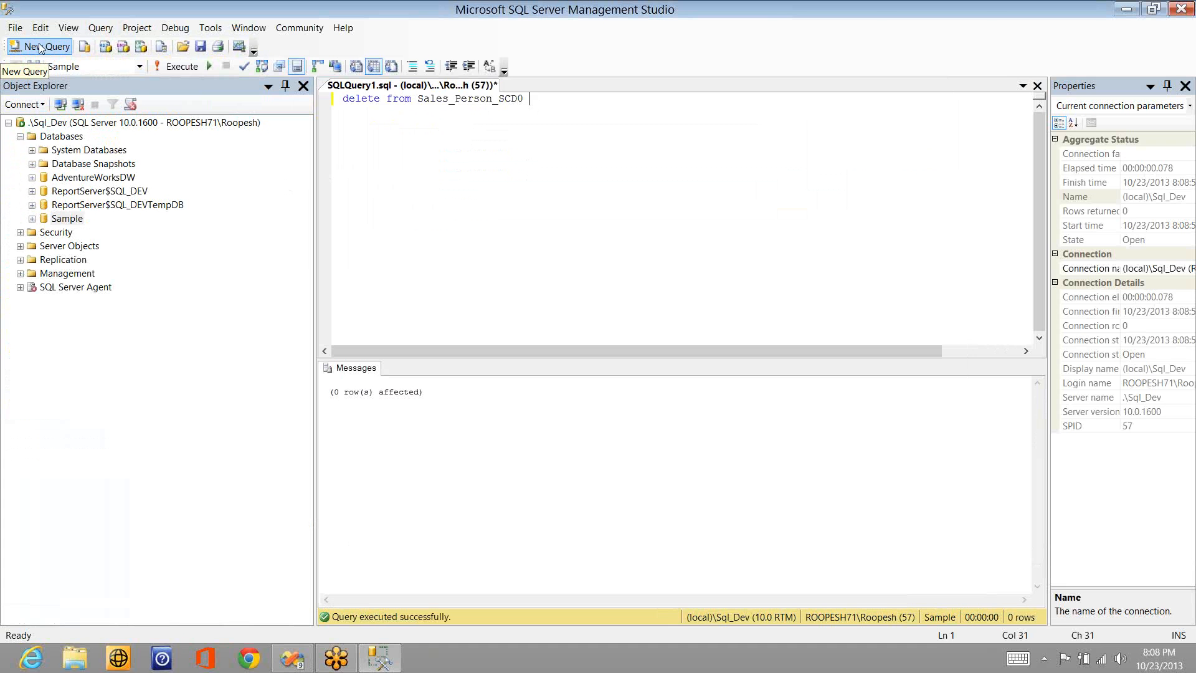
- Change the query to "select * from Sales_Person_SCD0" and run it to check the table's contents
{"action": "key", "text": "Home"}
{"action": "key", "text": "ctrl+shift+Right"}
{"action": "type", "text": "select"}
{"action": "key", "text": "Left"}
{"action": "type", "text": "*"}
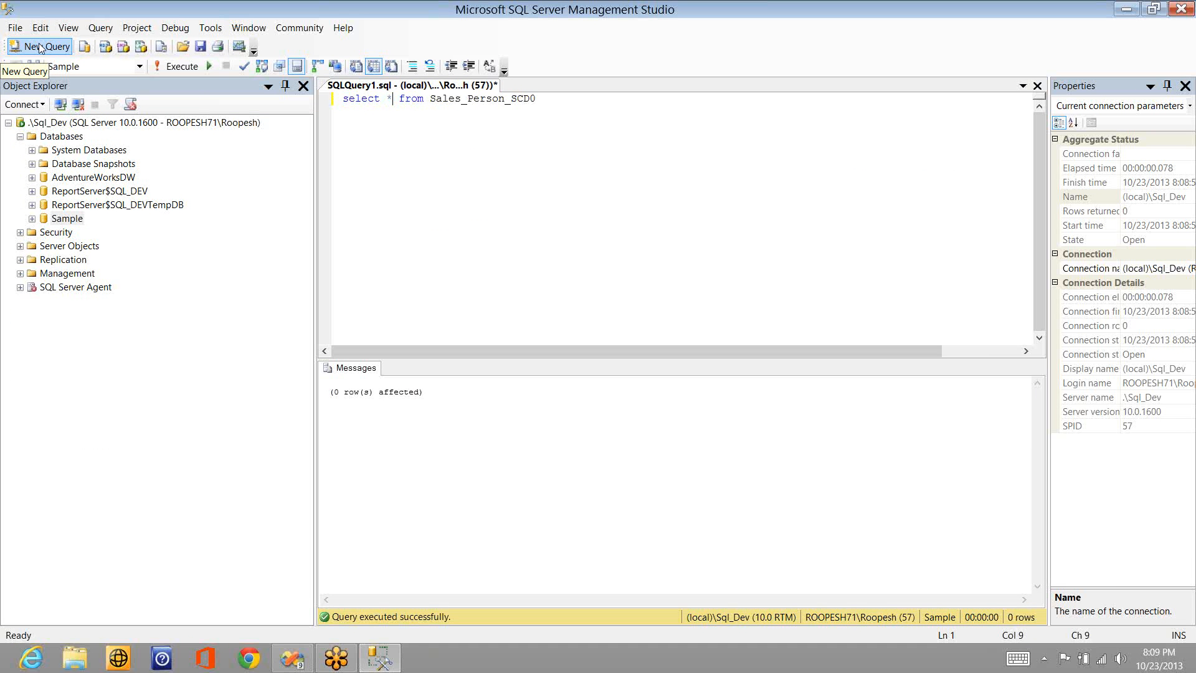
{"action": "key", "text": "F5"}
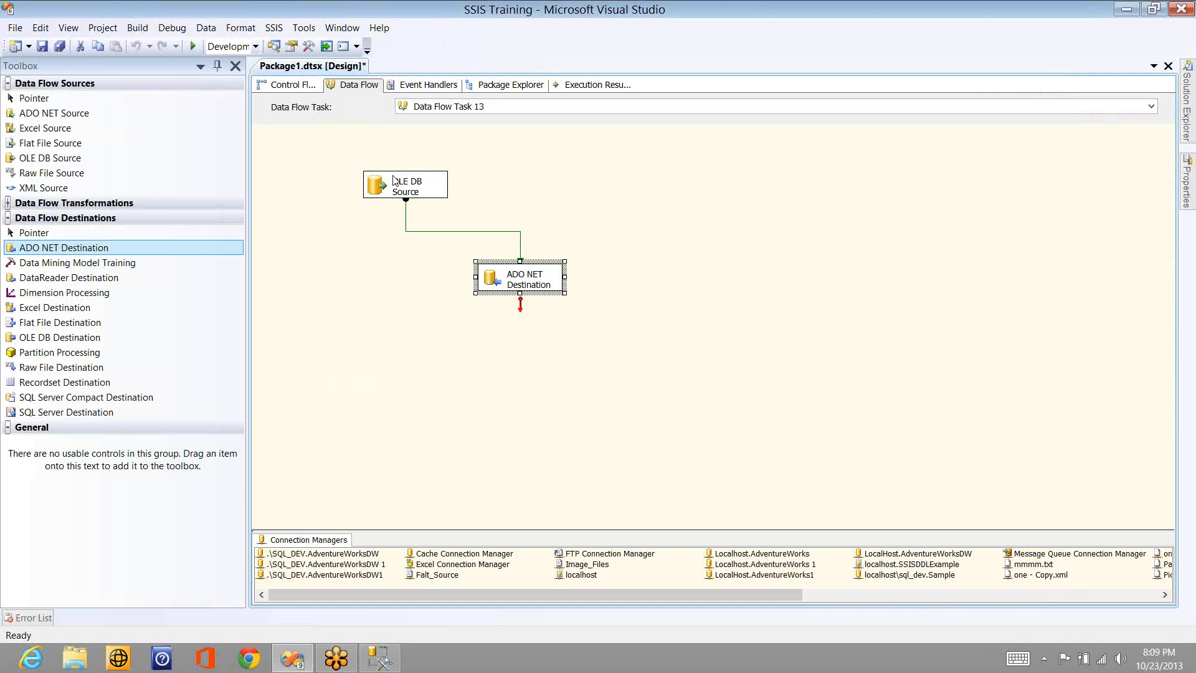
- Examine the column metadata of the data flow path between the OLE DB Source and the ADO NET Destination
{"action": "left_click", "coordinate": [393, 180]}
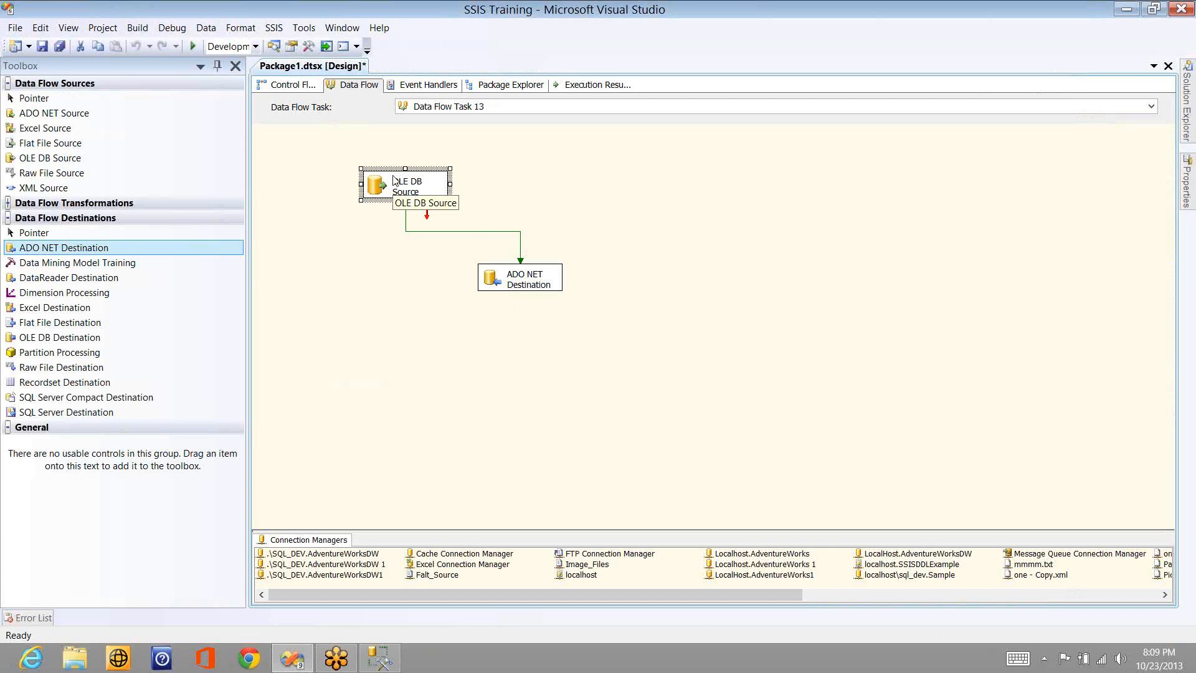
{"action": "left_click", "coordinate": [519, 272]}
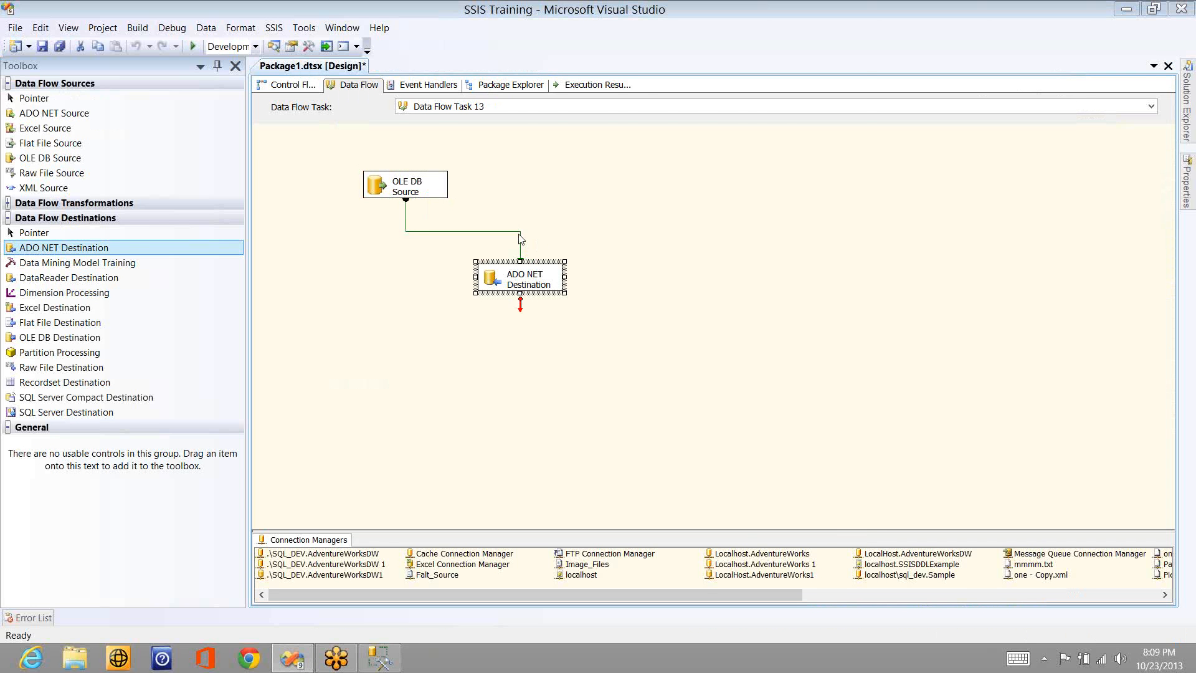
{"action": "double_click", "coordinate": [518, 232]}
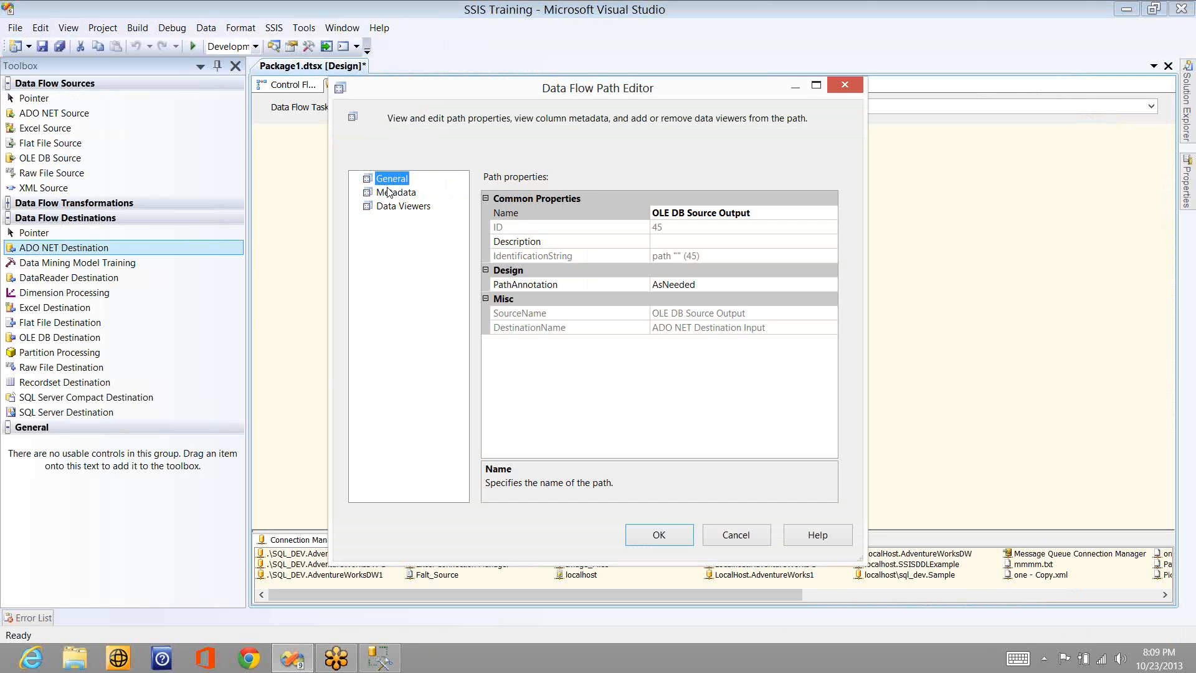
{"action": "left_click", "coordinate": [388, 192]}
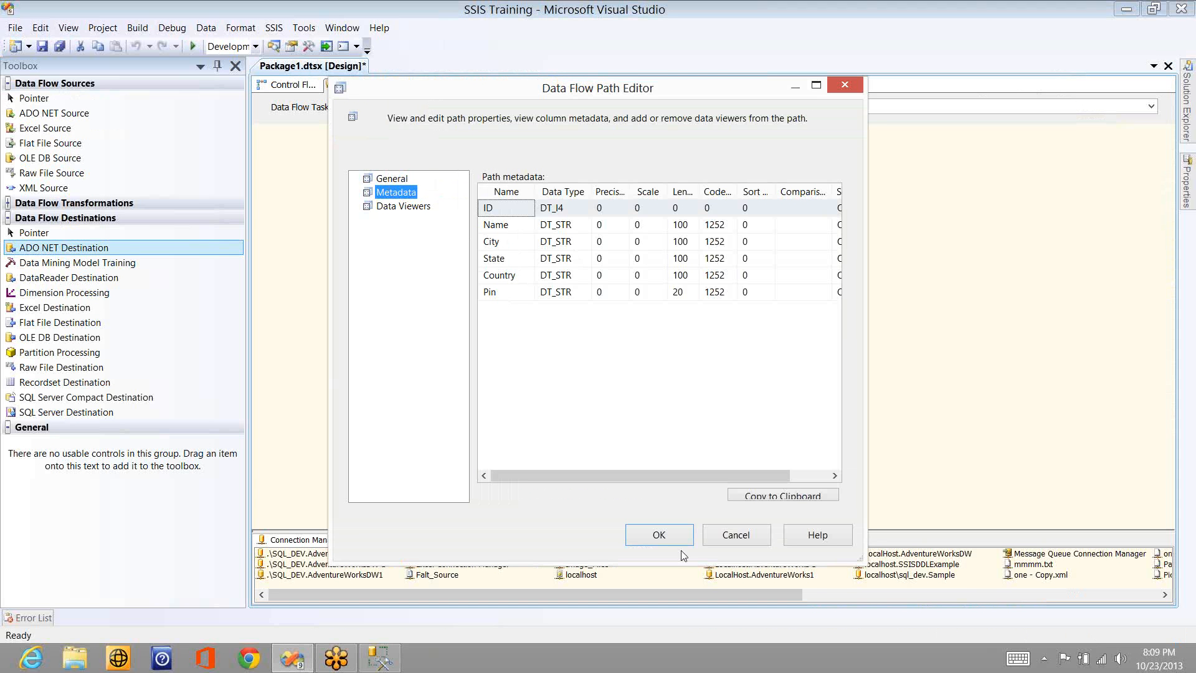
{"action": "left_click", "coordinate": [672, 535]}
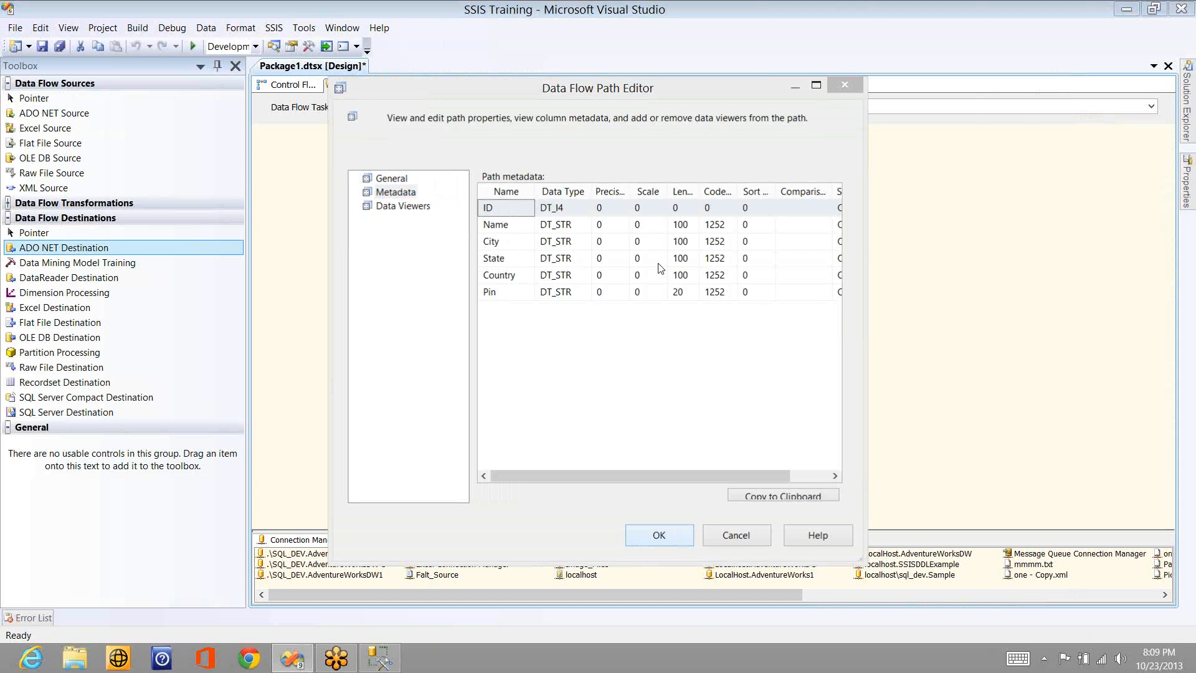
- Execute Data Flow Task 13 and select the path between the source and the destination
{"action": "right_click", "coordinate": [629, 246]}
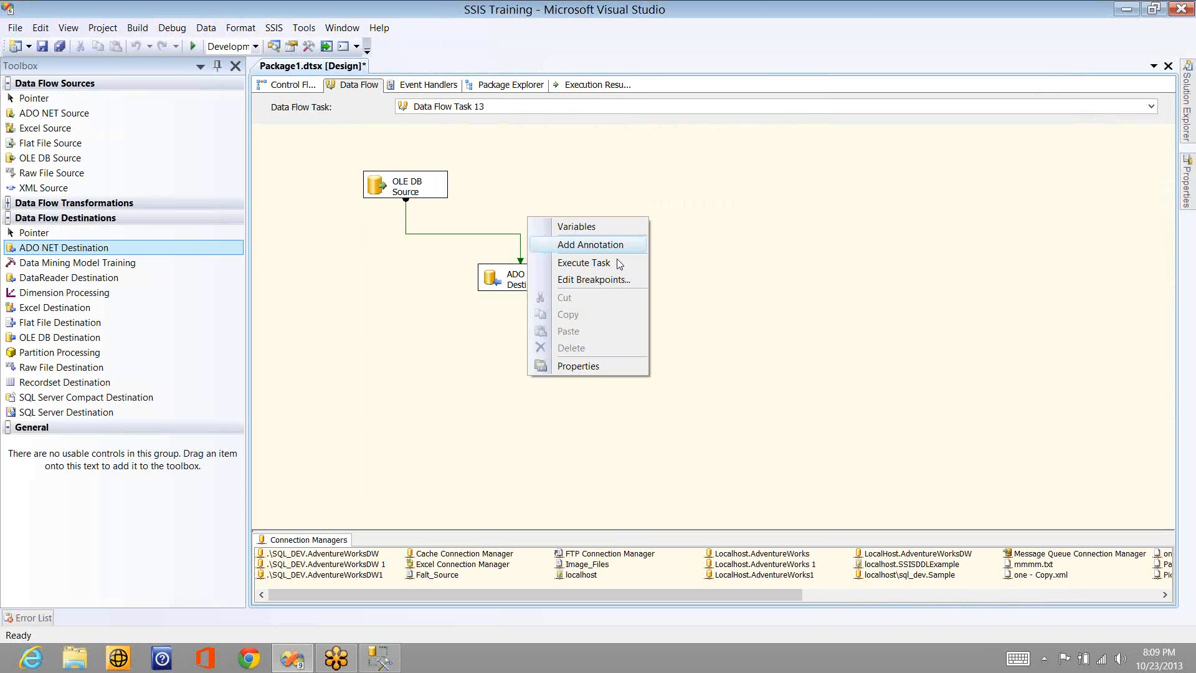
{"action": "left_click", "coordinate": [619, 264]}
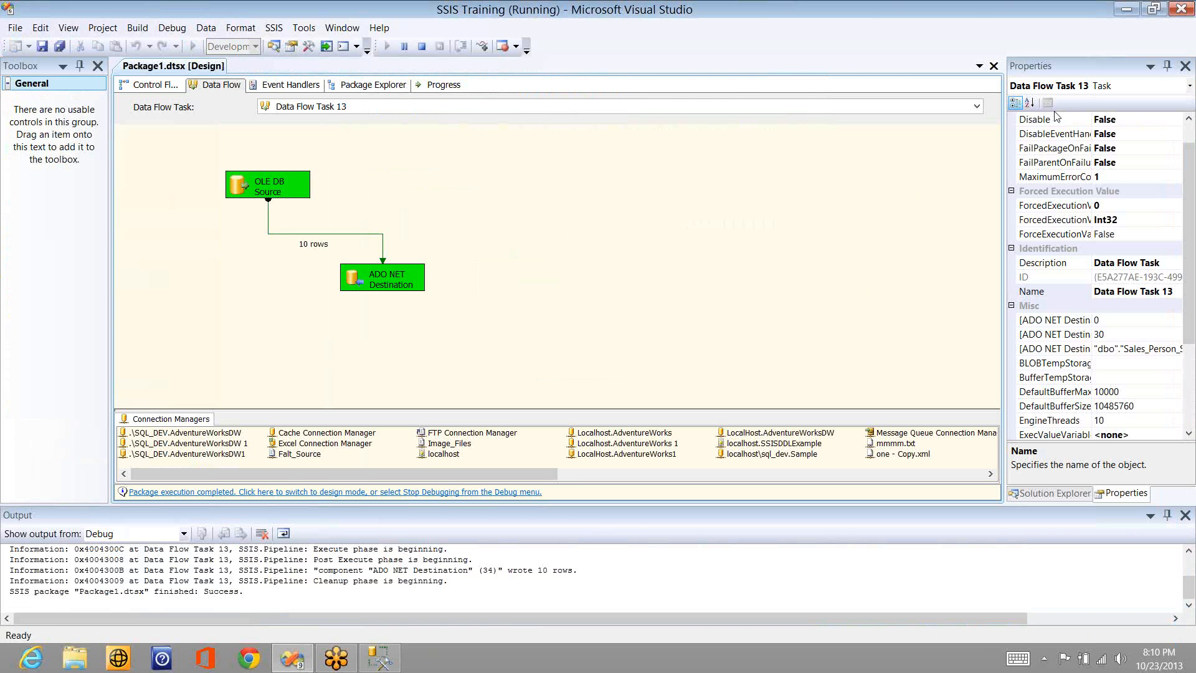
{"action": "left_click", "coordinate": [331, 234]}
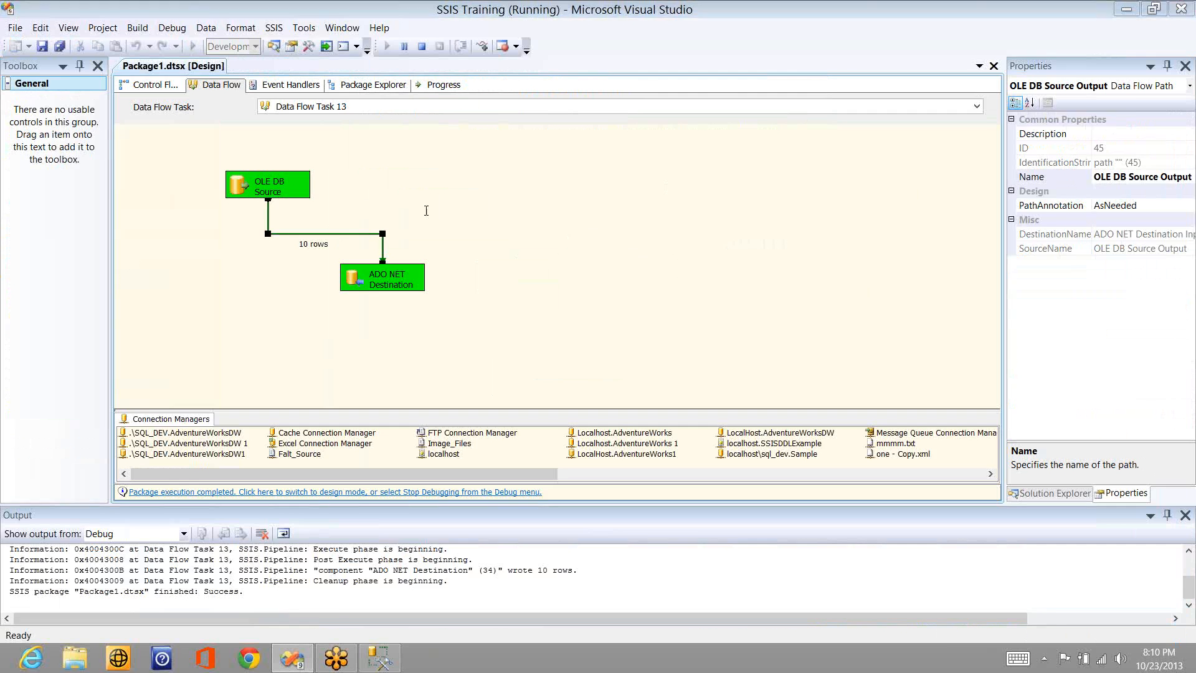
- Rerun the Sales_Person_SCD0 query in SQL Server Management Studio, and return to Visual Studio to stop debugging the package
{"action": "key", "text": "alt+Tab"}
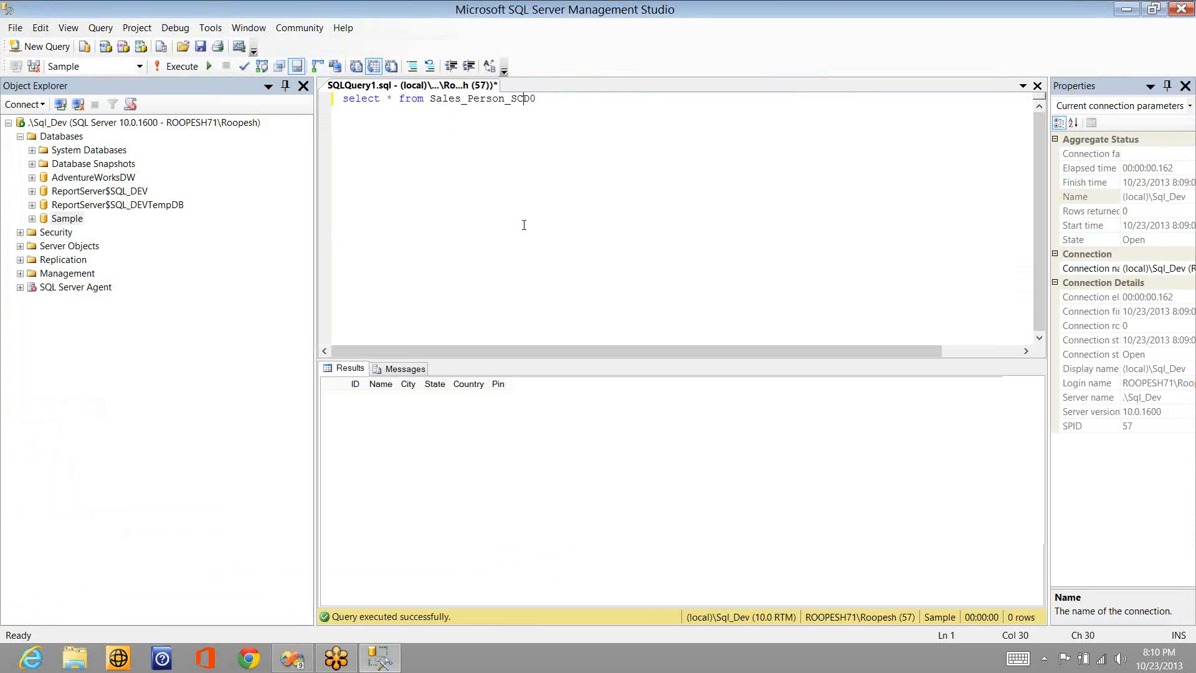
{"action": "key", "text": "F5"}
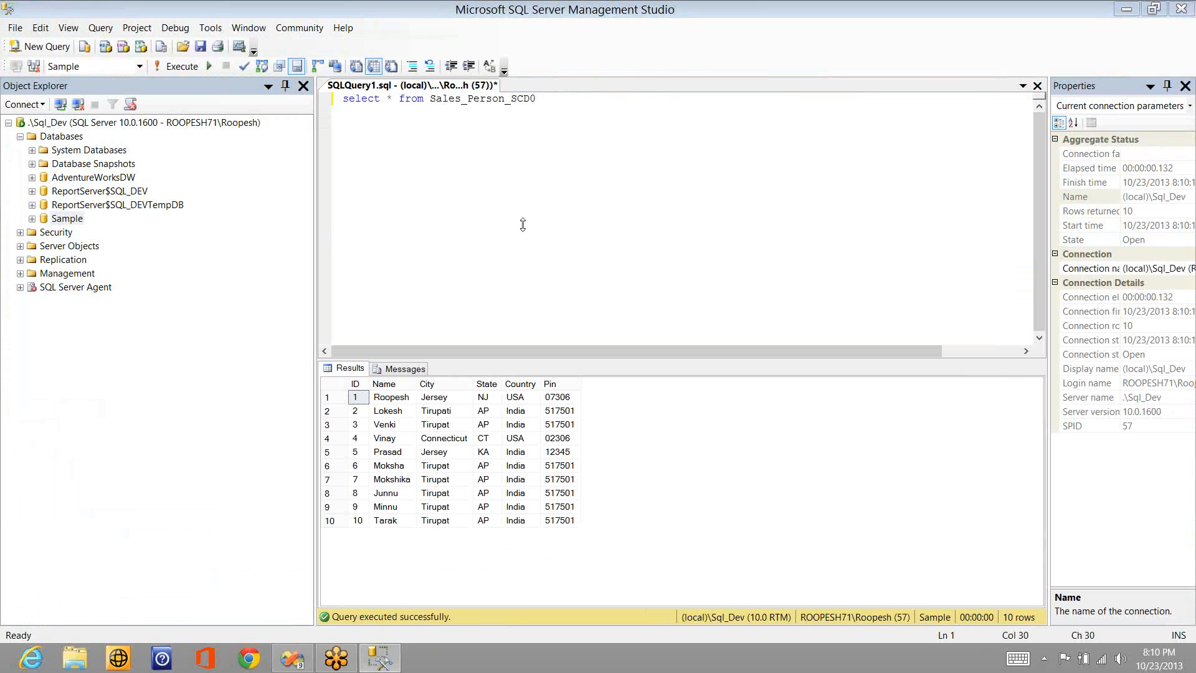
{"action": "key", "text": "alt+Tab"}
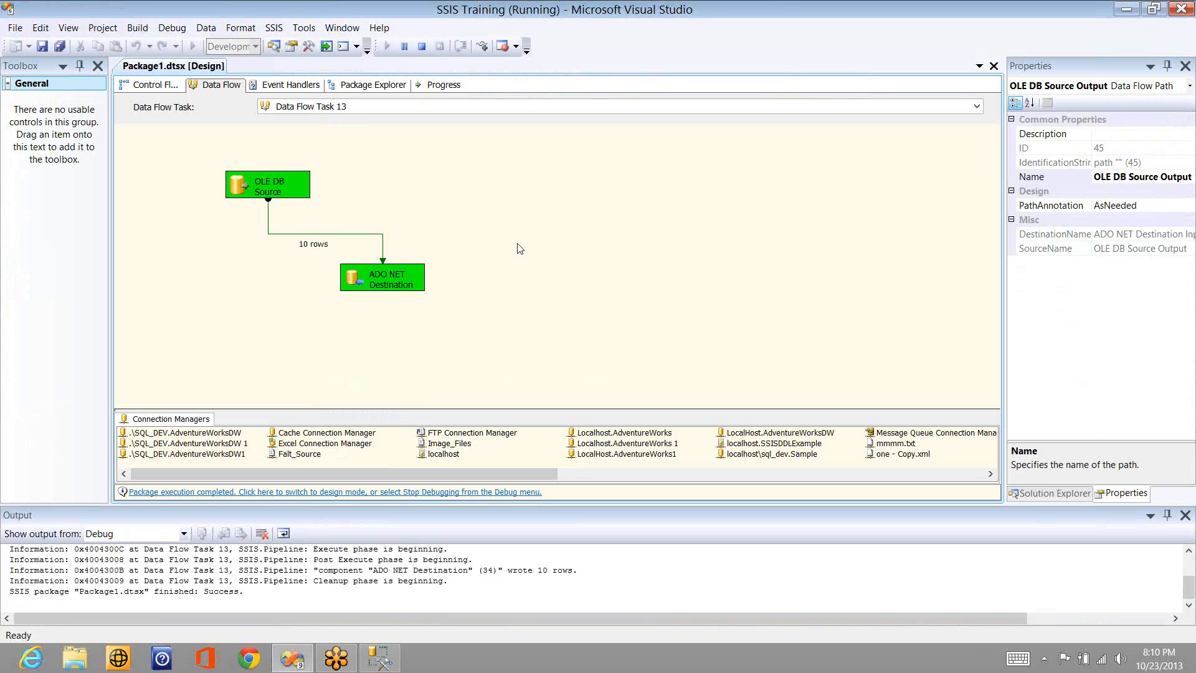
{"action": "left_click", "coordinate": [423, 47]}
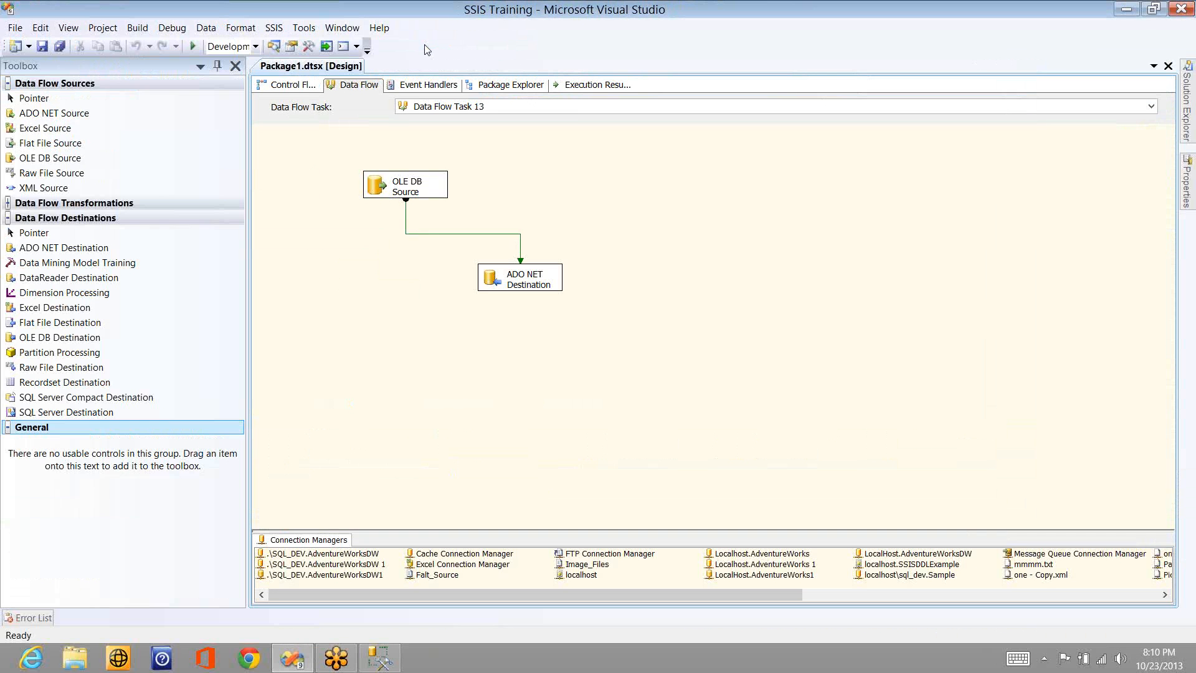
- Review the Sales_Person_SCD0 query results in SQL Server Management Studio and switch back to Visual Studio
{"action": "left_click", "coordinate": [380, 657]}
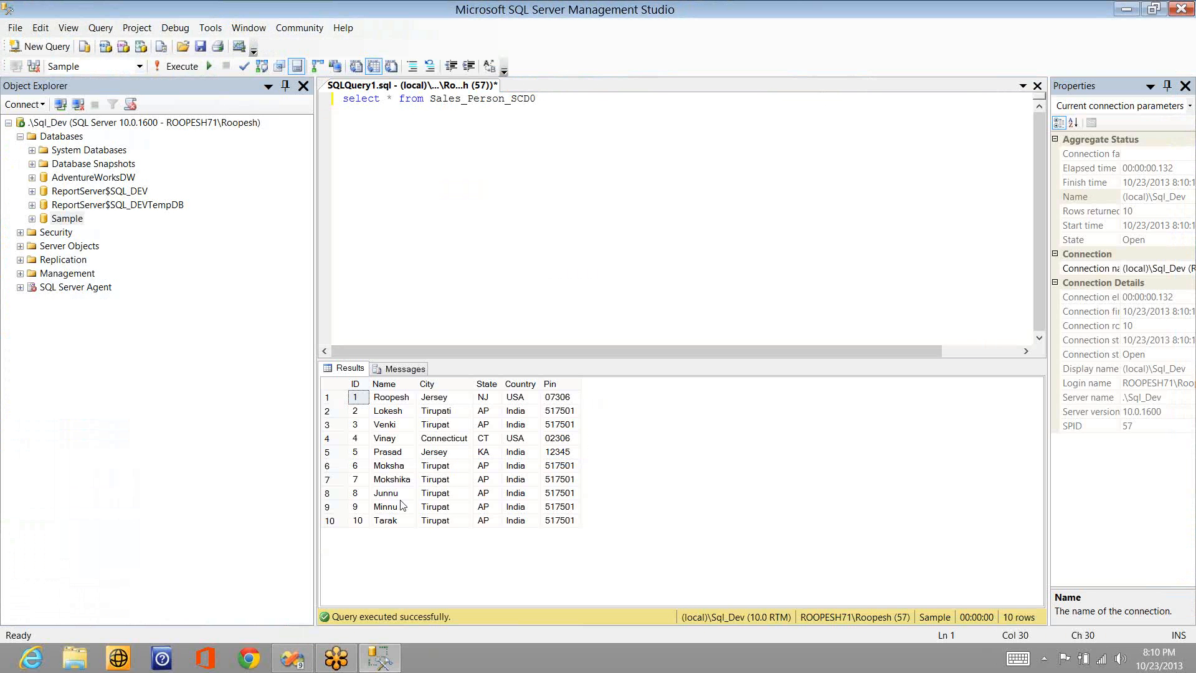
{"action": "left_click", "coordinate": [467, 399]}
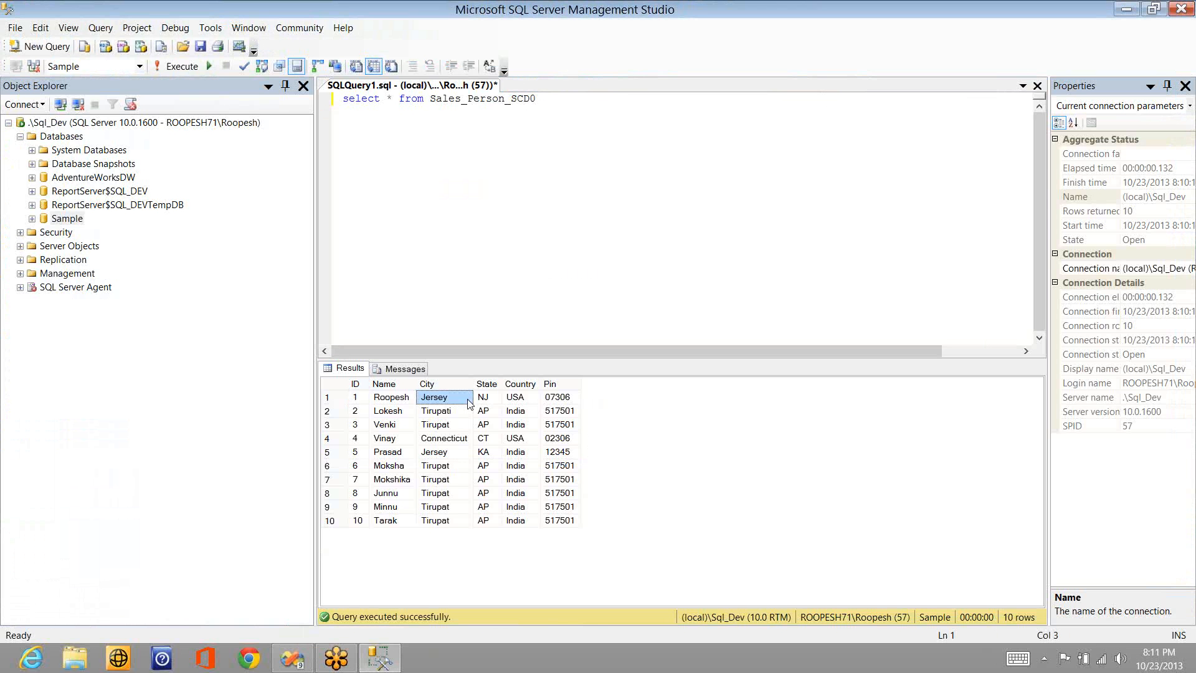
{"action": "key", "text": "alt+Tab"}
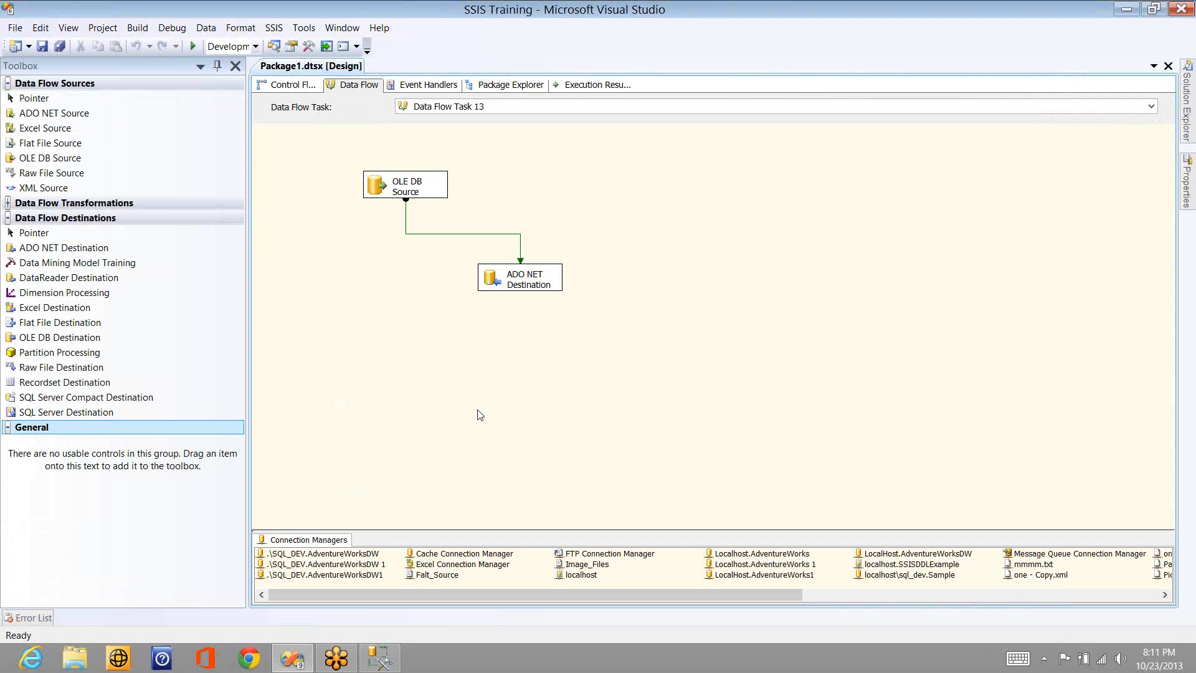
- Add a DataReader Destination to the data flow below the OLE DB Source and delete the ADO NET Destination
{"action": "left_click", "coordinate": [109, 266]}
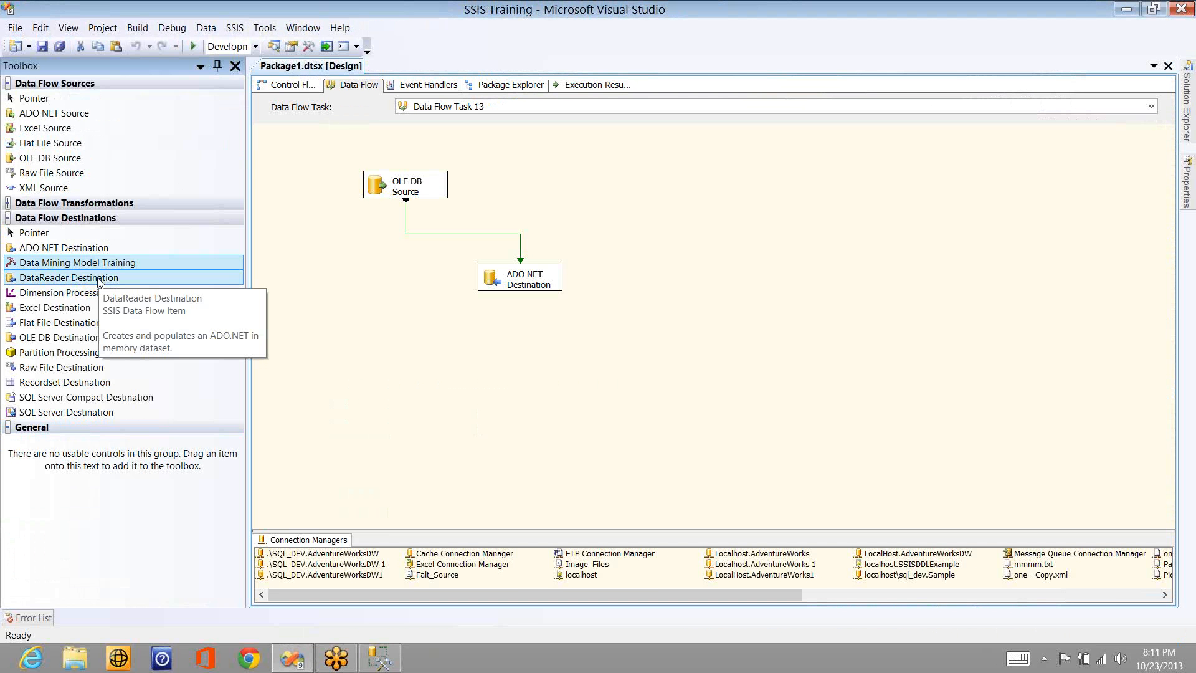
{"action": "left_click_drag", "start_coordinate": [98, 282], "coordinate": [330, 288]}
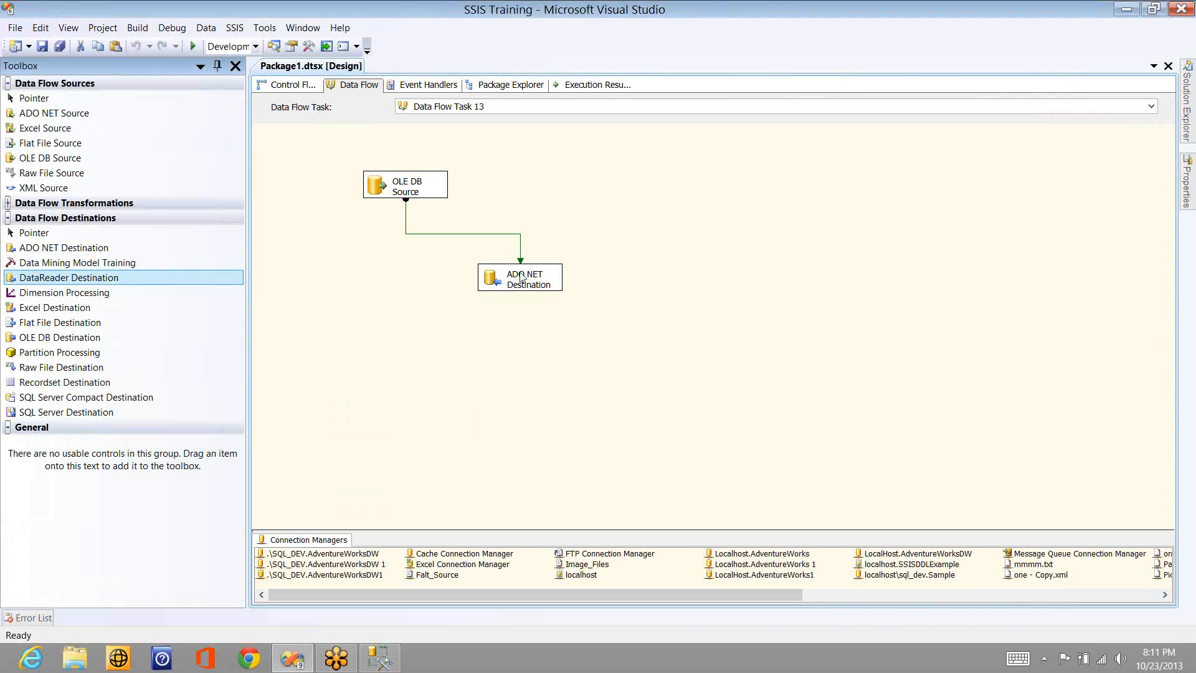
{"action": "left_click", "coordinate": [523, 278]}
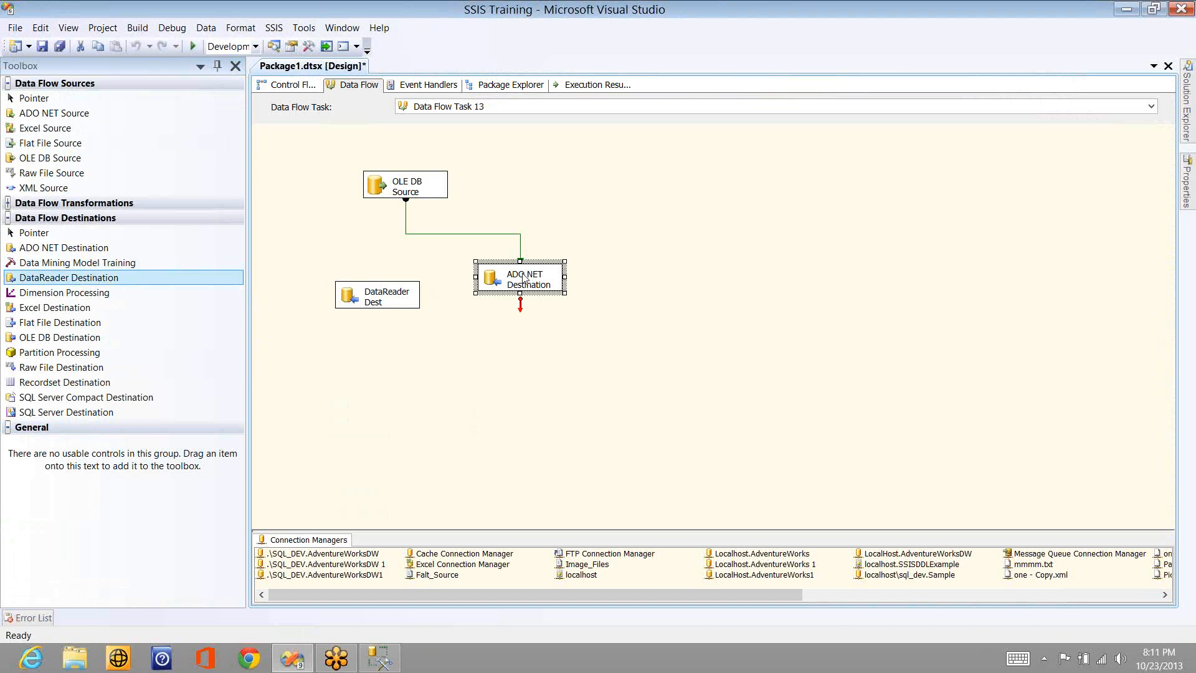
{"action": "key", "text": "Delete"}
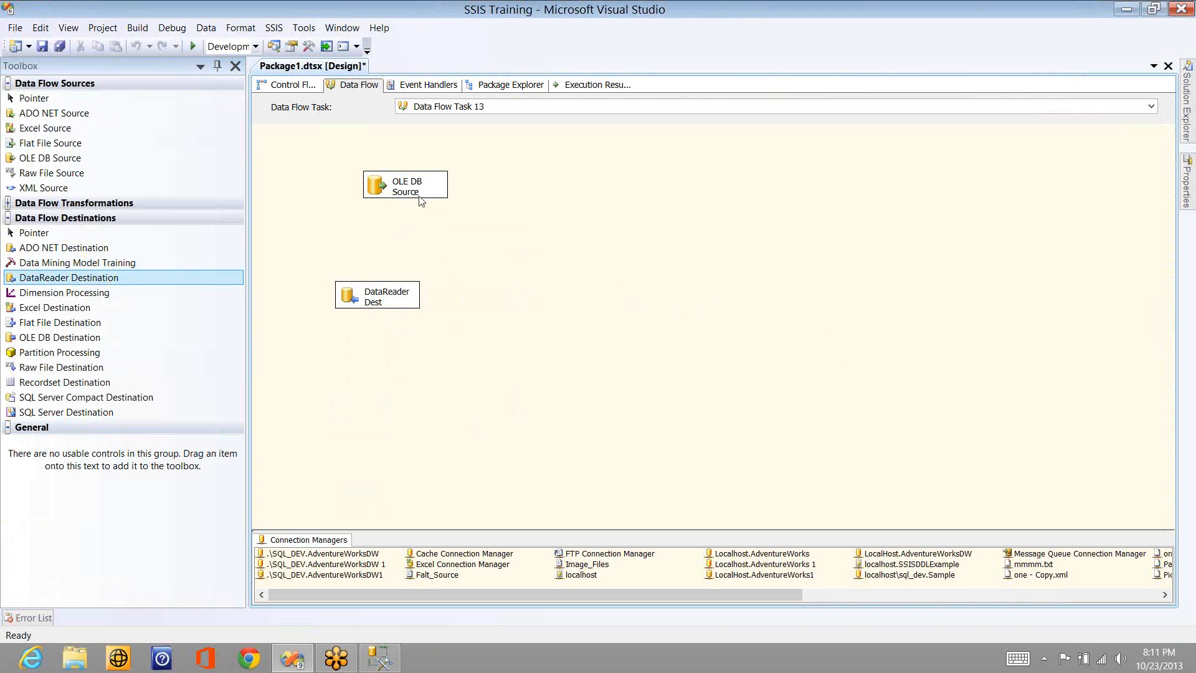
- Connect the OLE DB Source's data output to the DataReader Destination
{"action": "left_click", "coordinate": [419, 196]}
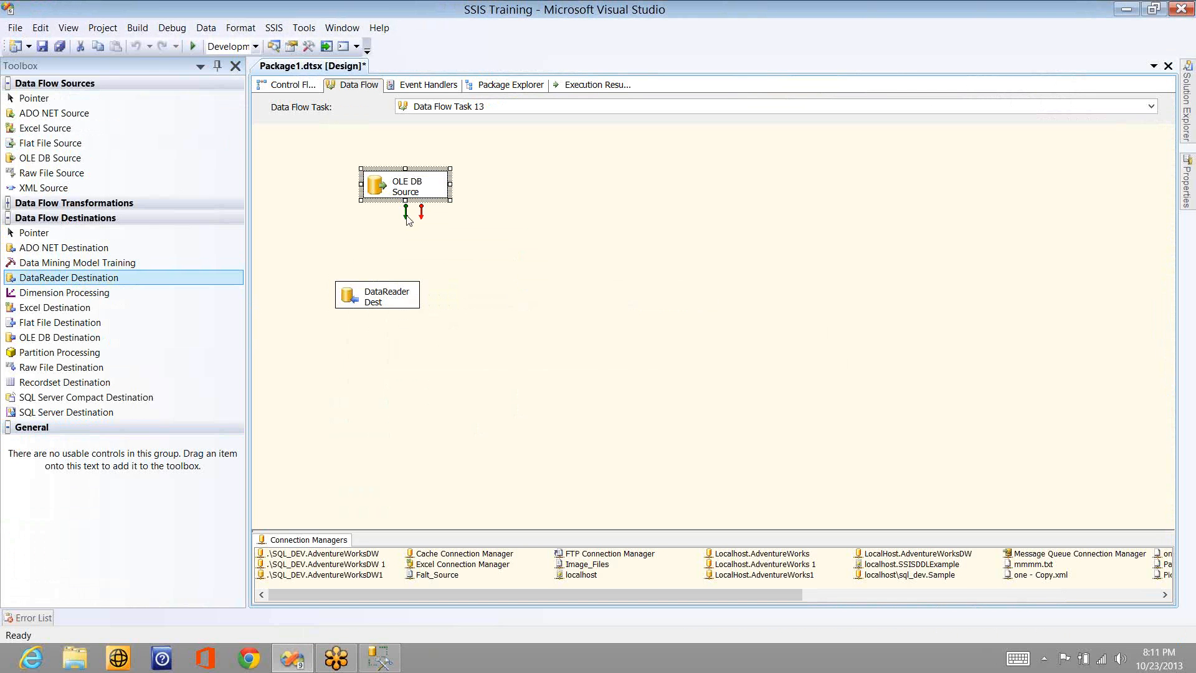
{"action": "left_click_drag", "start_coordinate": [408, 219], "coordinate": [385, 310]}
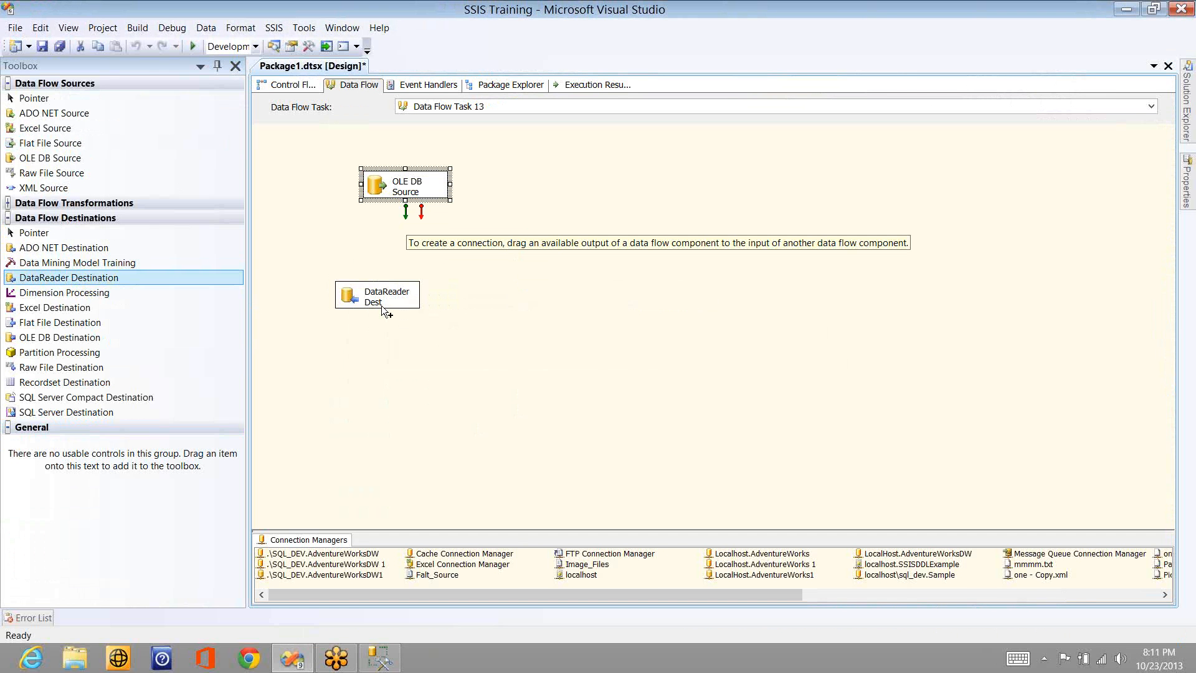
{"action": "left_click_drag", "start_coordinate": [385, 312], "coordinate": [387, 311]}
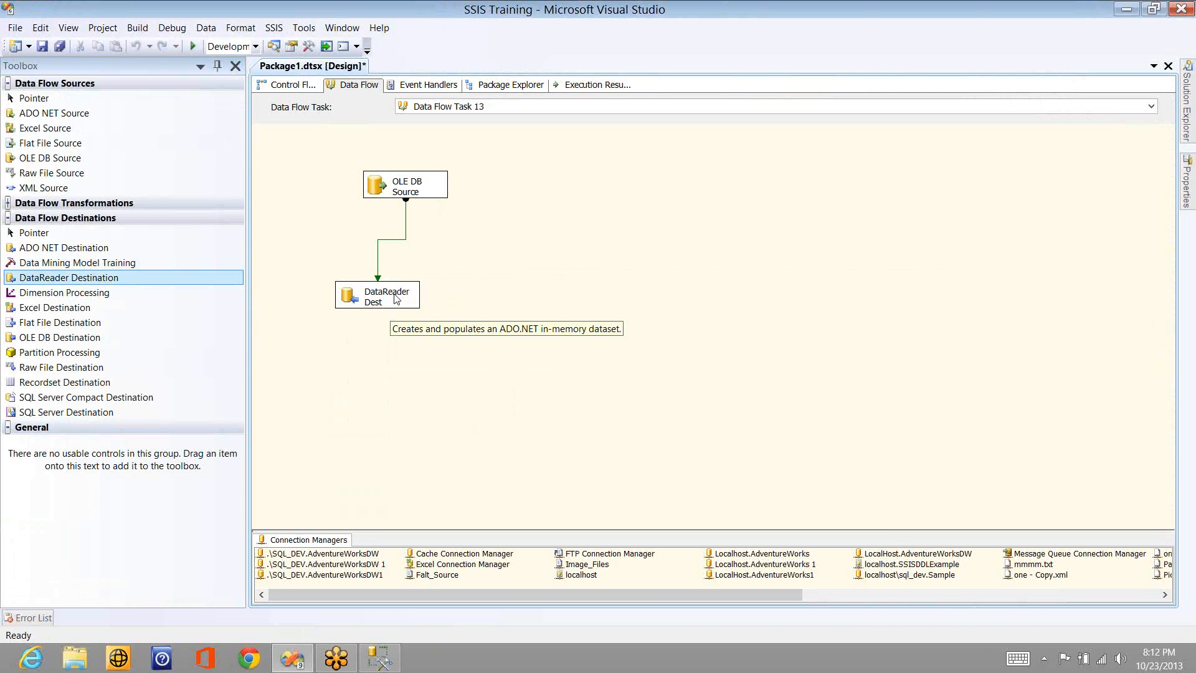
- Open the DataReader Destination's advanced editor and review its FailOnTimeout and ReadTimeout properties
{"action": "left_click", "coordinate": [401, 299]}
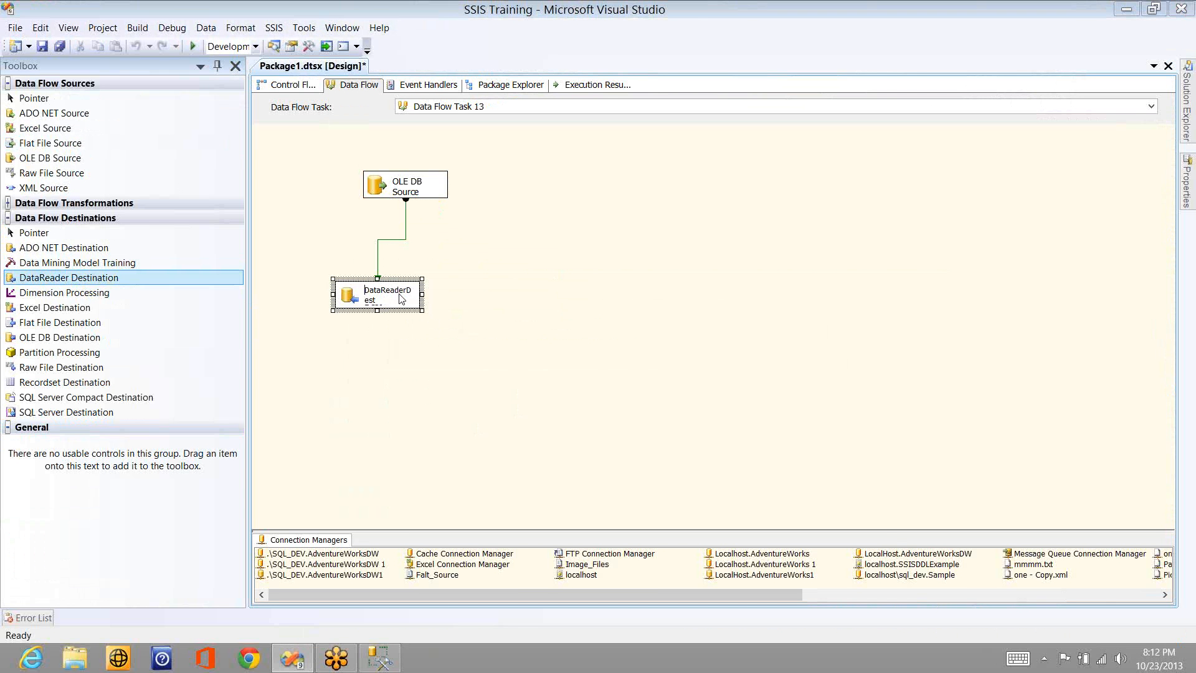
{"action": "double_click", "coordinate": [402, 299]}
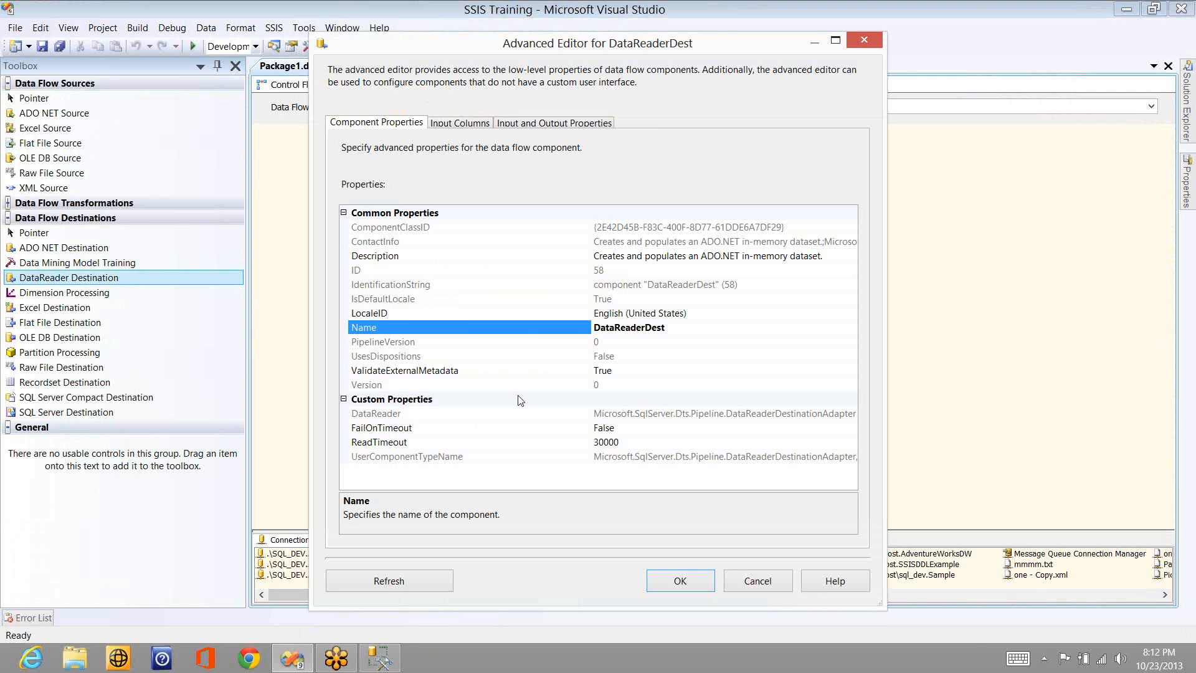
{"action": "left_click", "coordinate": [645, 426]}
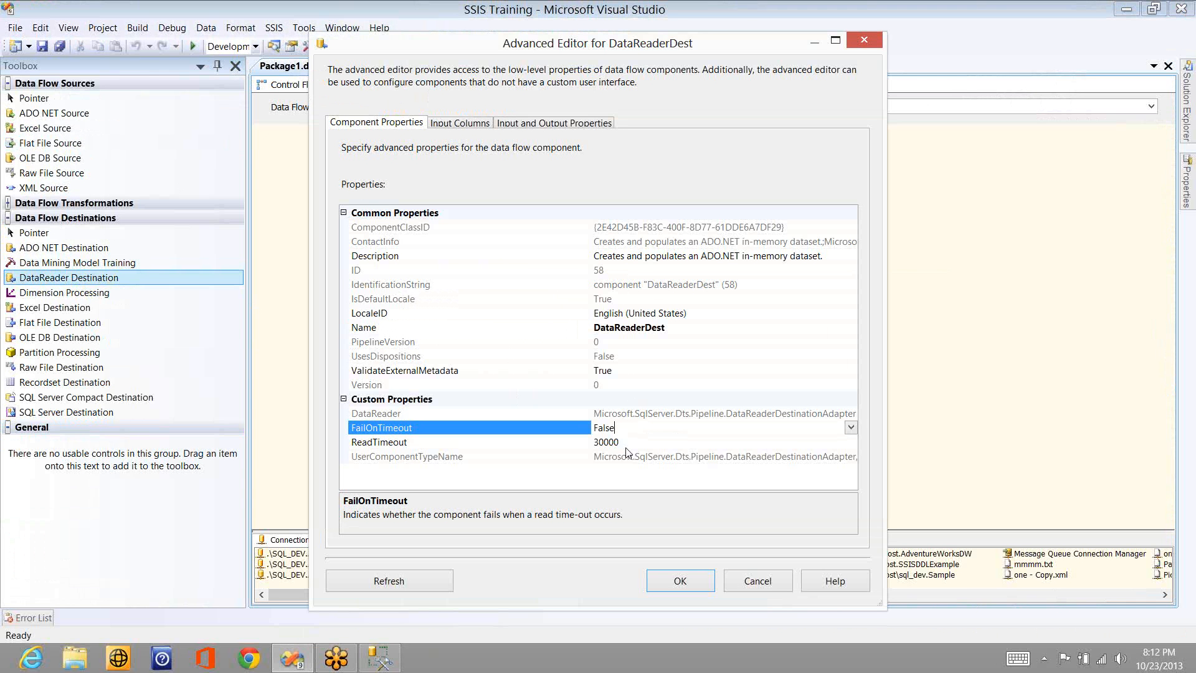
{"action": "left_click", "coordinate": [627, 443]}
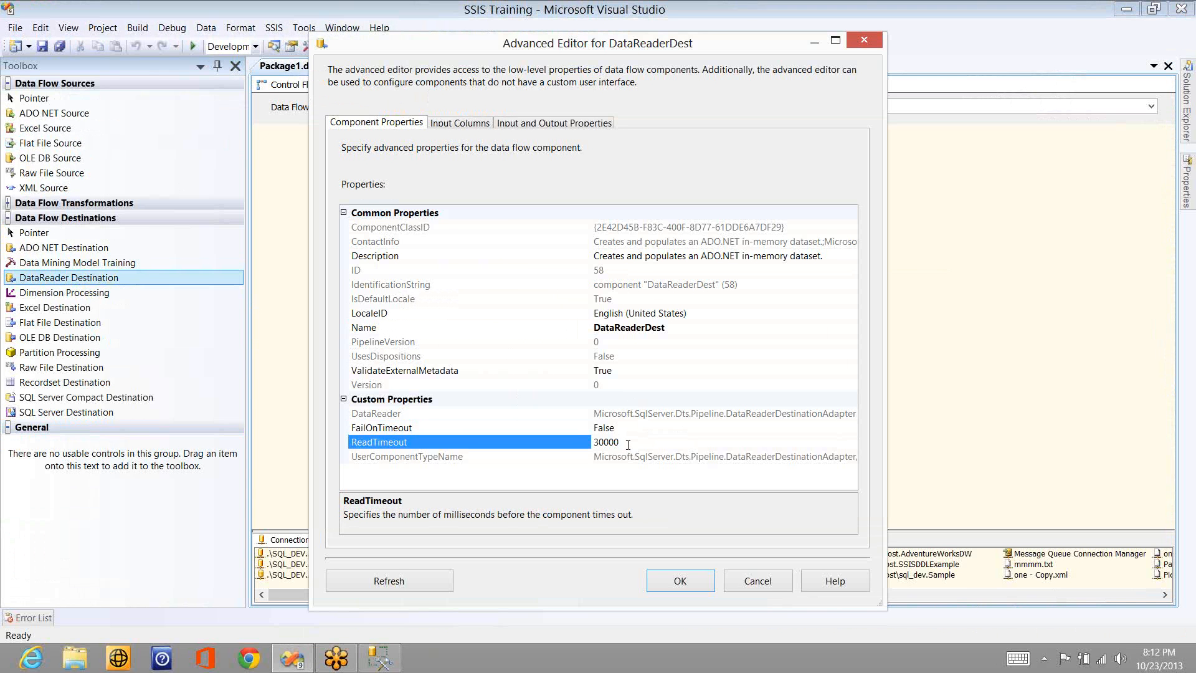
- Include all available input columns in the DataReader Destination
{"action": "left_click", "coordinate": [471, 123]}
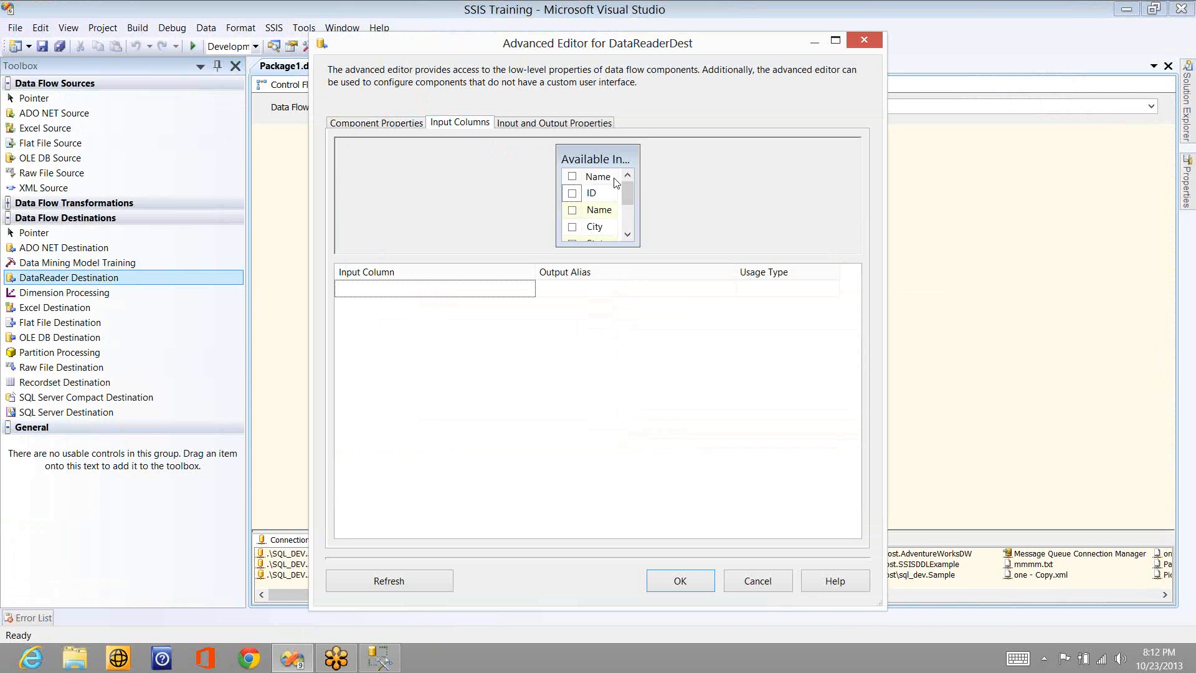
{"action": "left_click", "coordinate": [572, 178]}
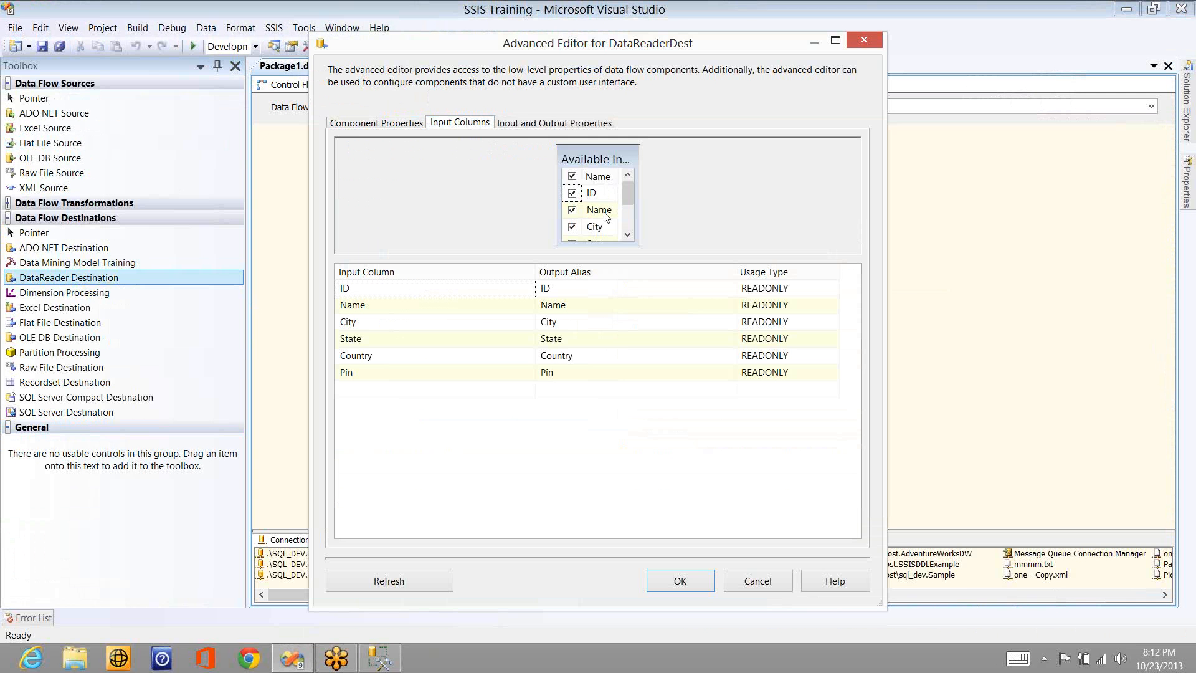
{"action": "mouse_move", "coordinate": [604, 215]}
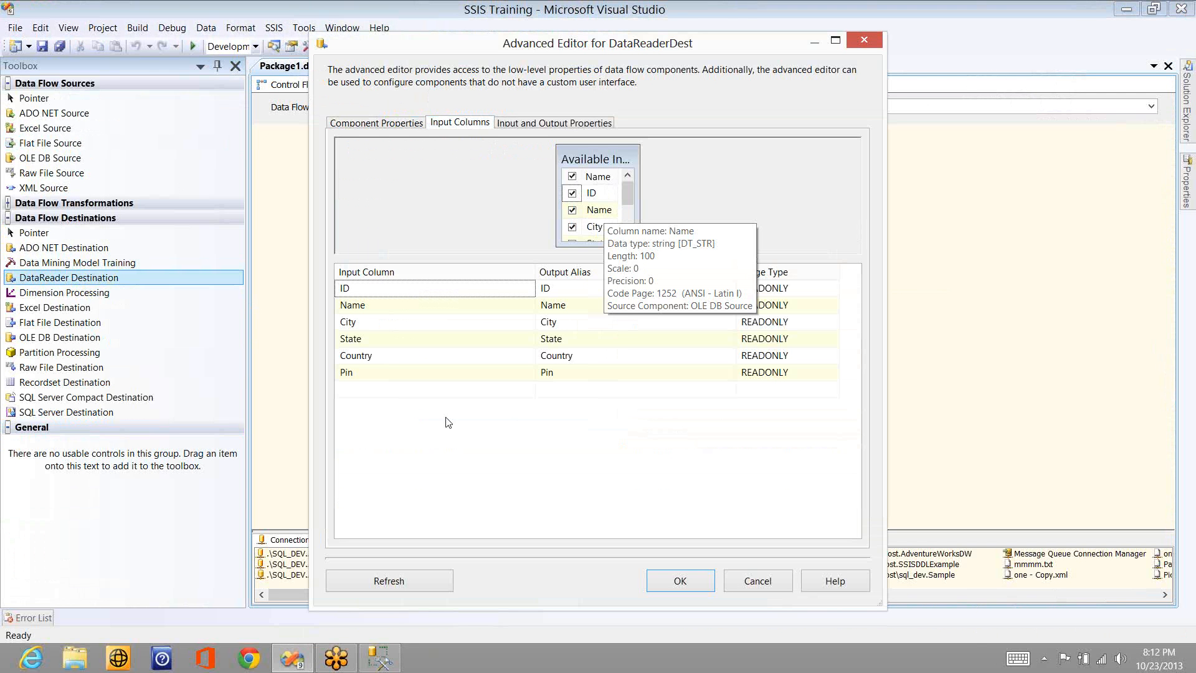
- Set the output aliases of the ID, Name and City input columns to Emp_ID, Emp_Name and Emp_City
{"action": "left_click", "coordinate": [574, 287]}
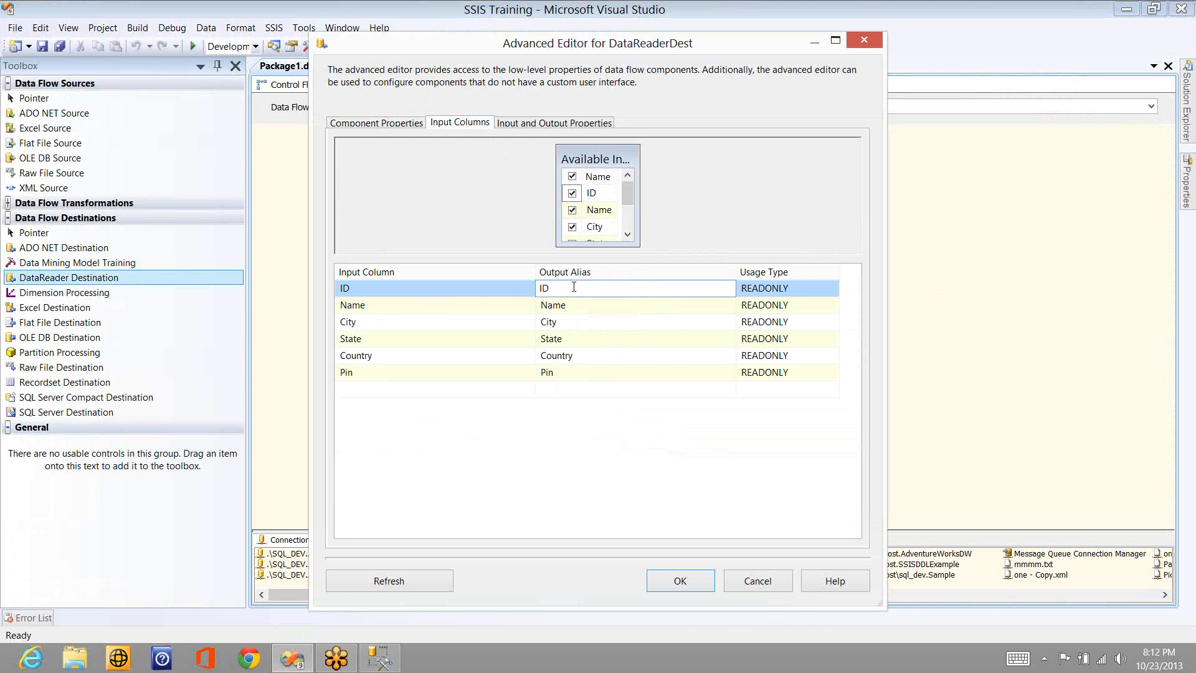
{"action": "key", "text": "Home"}
{"action": "type", "text": "Emp"}
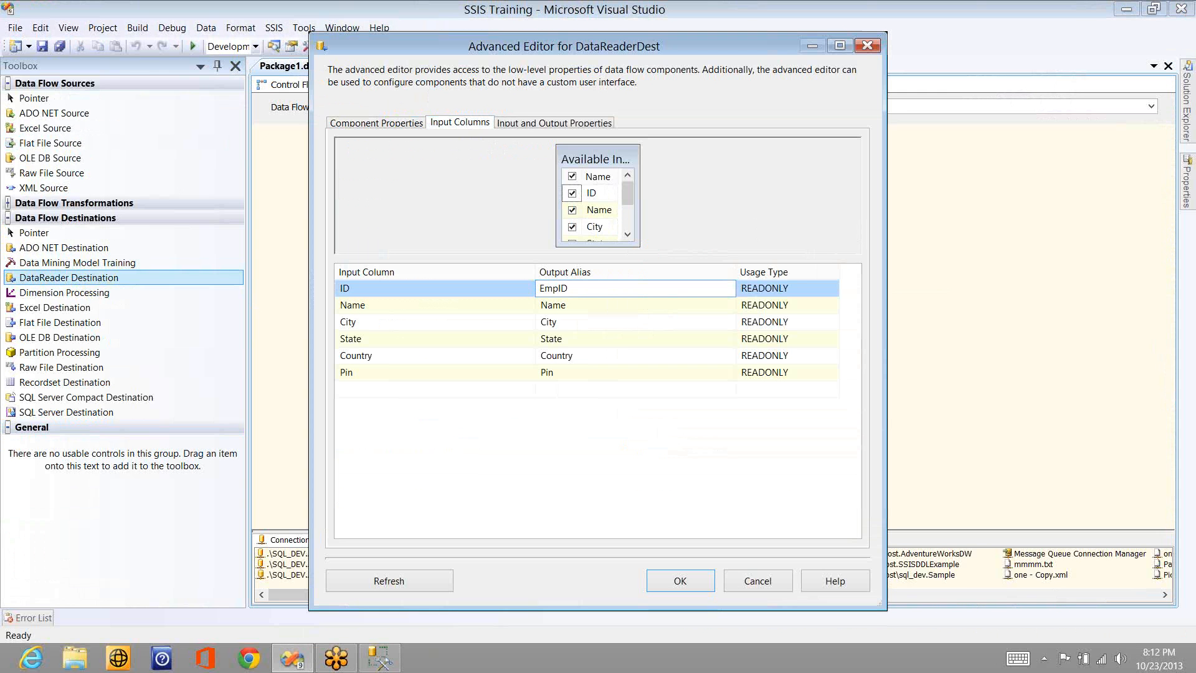
{"action": "type", "text": "_"}
{"action": "left_click", "coordinate": [573, 305]}
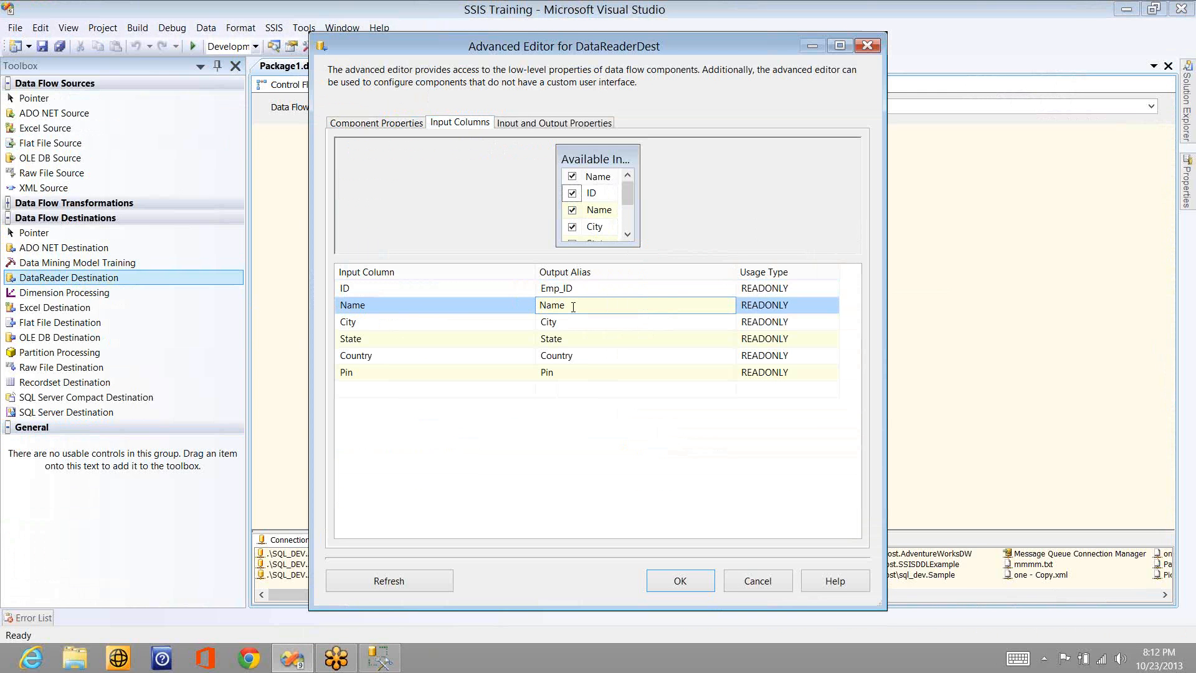
{"action": "key", "text": "Home"}
{"action": "type", "text": "Emp_"}
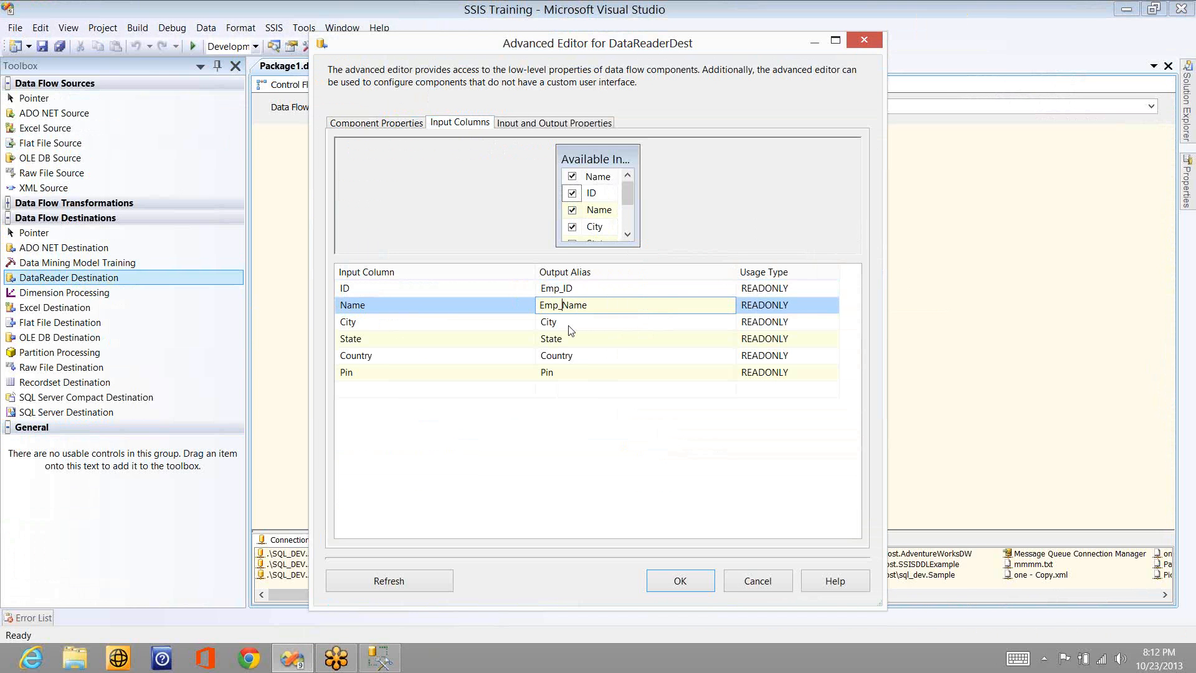
{"action": "left_click", "coordinate": [569, 326]}
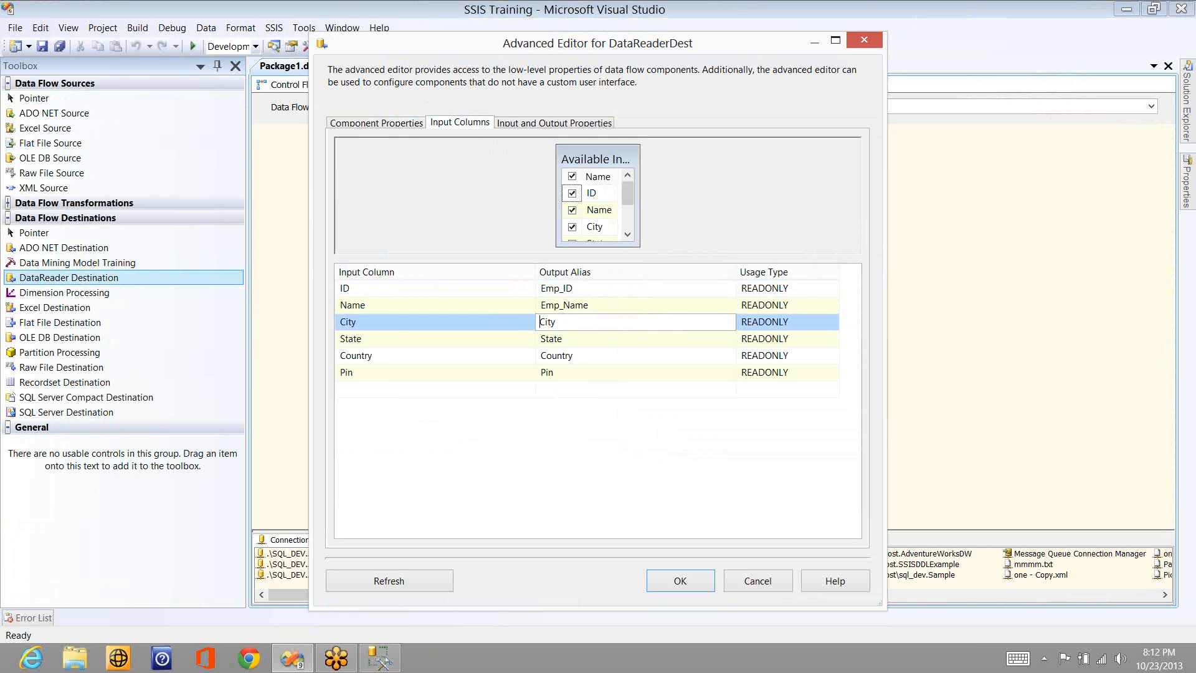
{"action": "type", "text": "Emp_"}
- Set the output aliases of the State, Country and Pin input columns to Emp_State, Emp_Country and Emp_Pincode
{"action": "left_click", "coordinate": [567, 341]}
{"action": "key", "text": "Home"}
{"action": "type", "text": "Emp"}
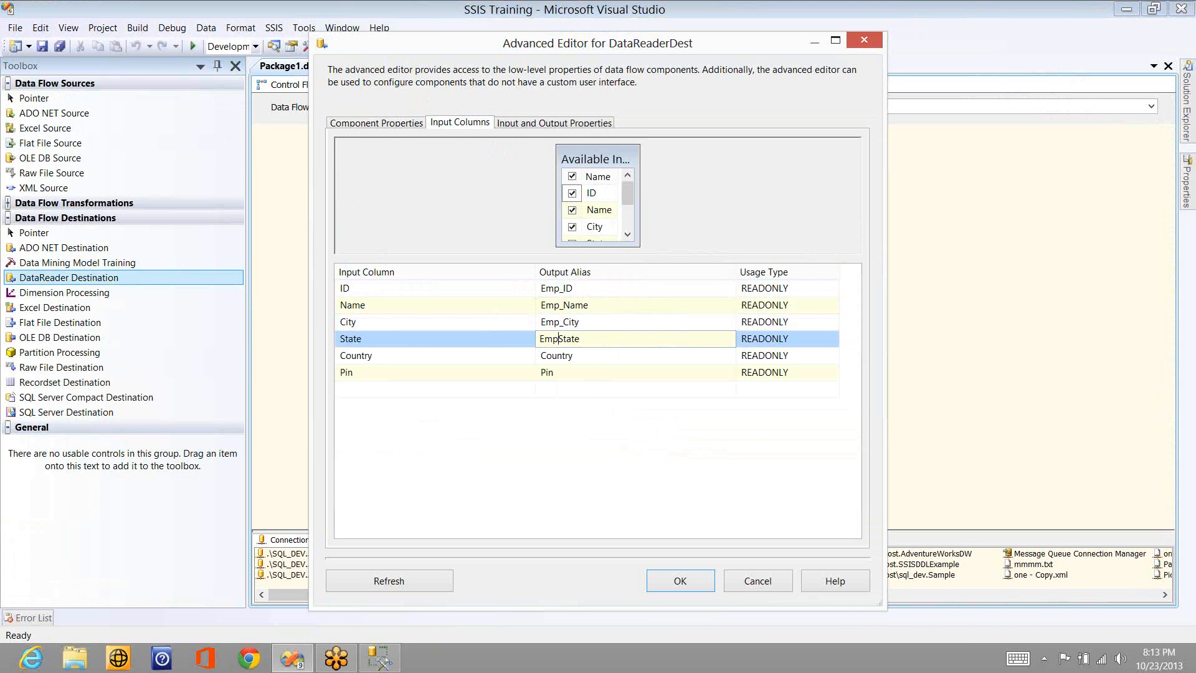
{"action": "type", "text": "_"}
{"action": "left_click", "coordinate": [579, 355]}
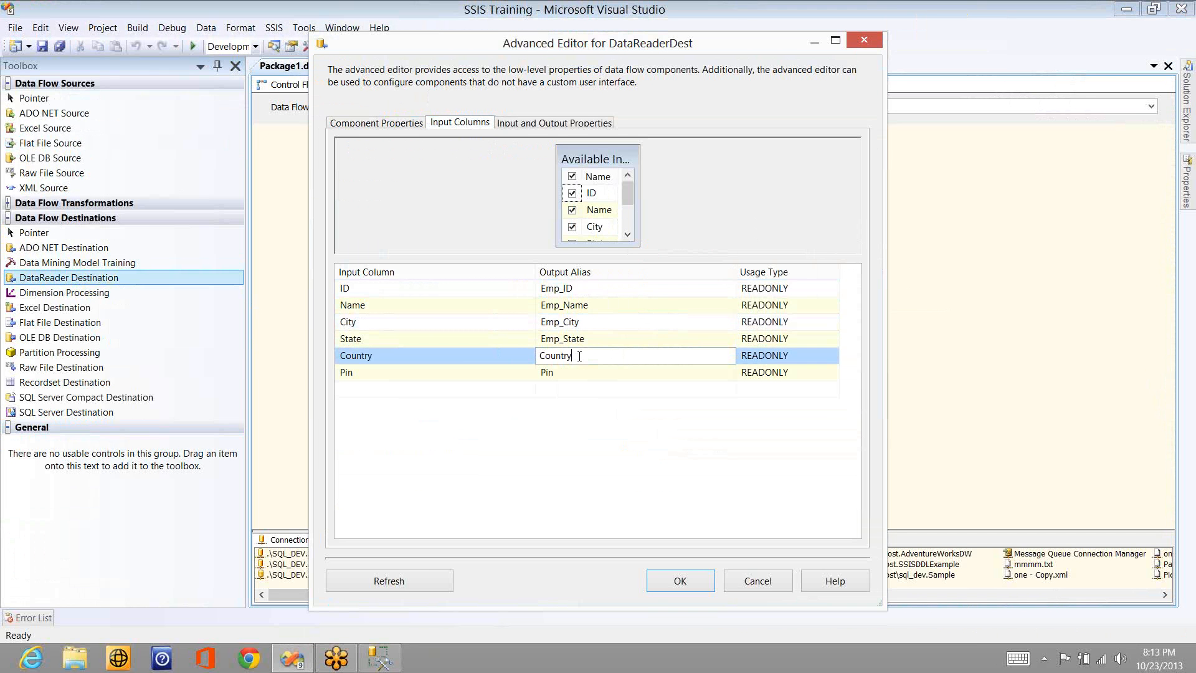
{"action": "key", "text": "Home"}
{"action": "type", "text": "Emp_"}
{"action": "left_click", "coordinate": [566, 374]}
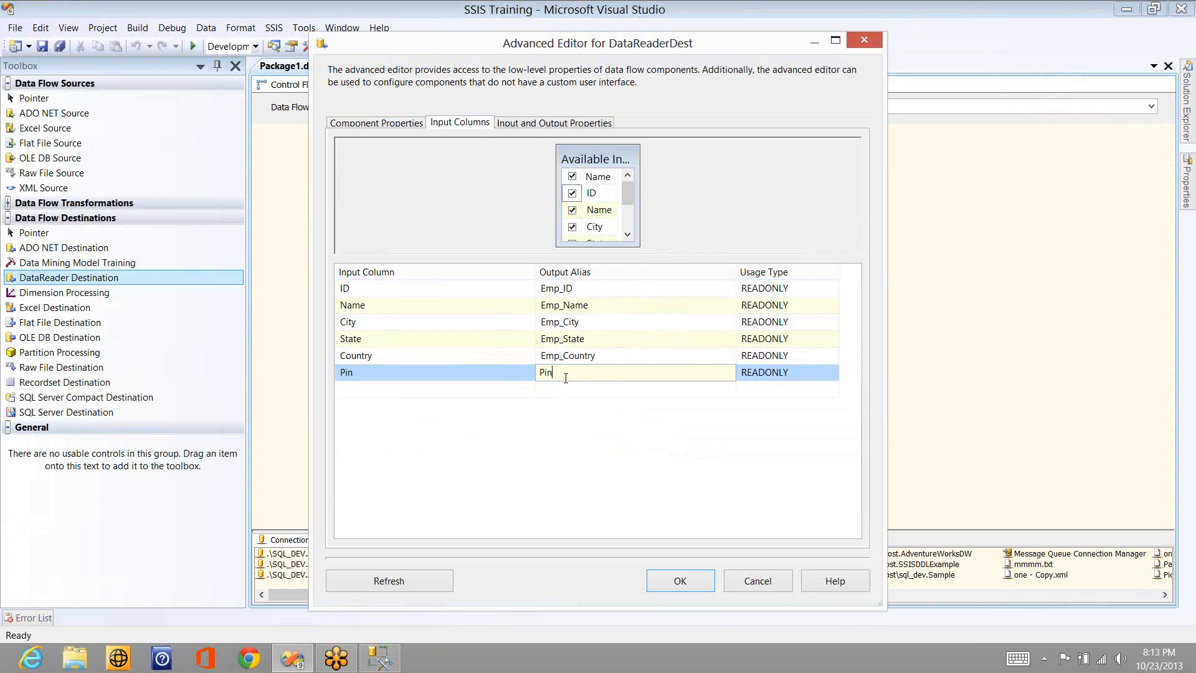
{"action": "type", "text": "Emp_Pincode"}
{"action": "key", "text": "Return"}
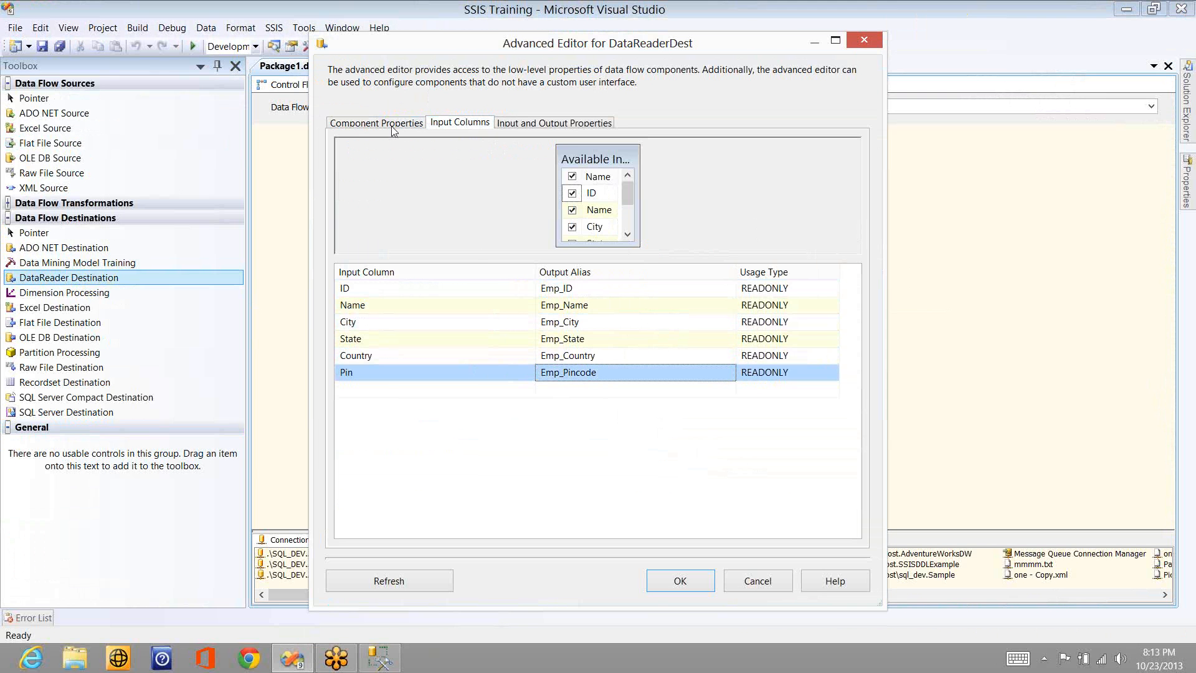
- Go back to the DataReader Destination's component properties and examine the descriptions of FailOnTimeout and ReadTimeout
{"action": "left_click", "coordinate": [376, 122]}
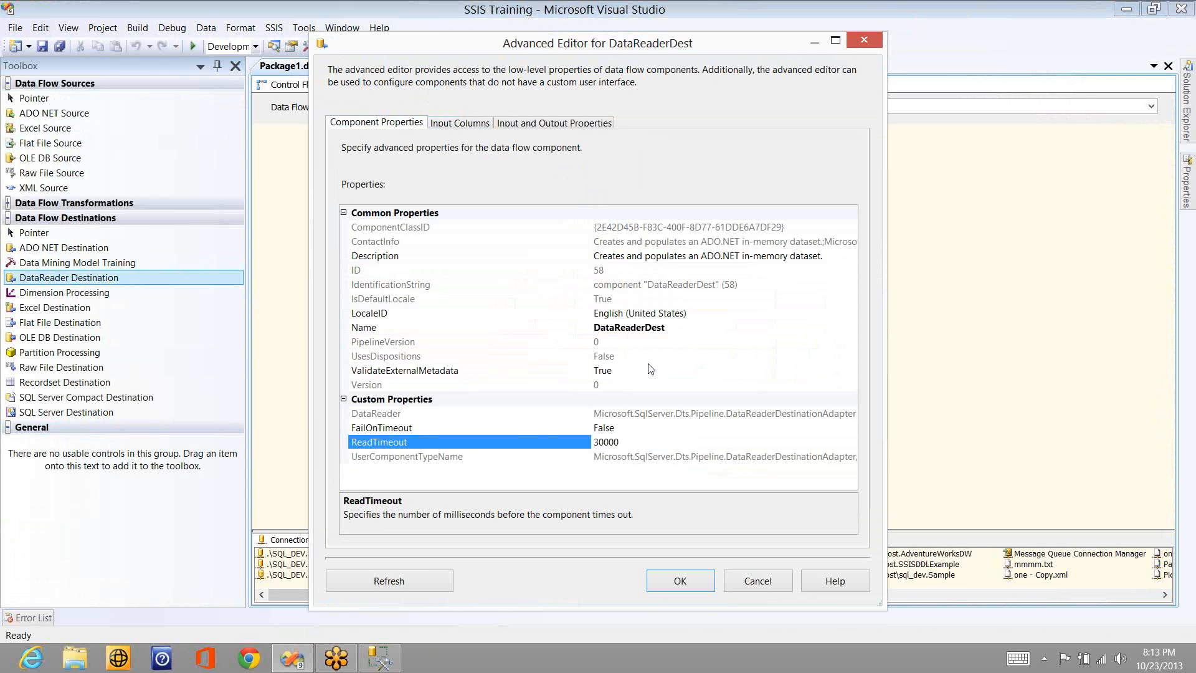
{"action": "left_click", "coordinate": [629, 428]}
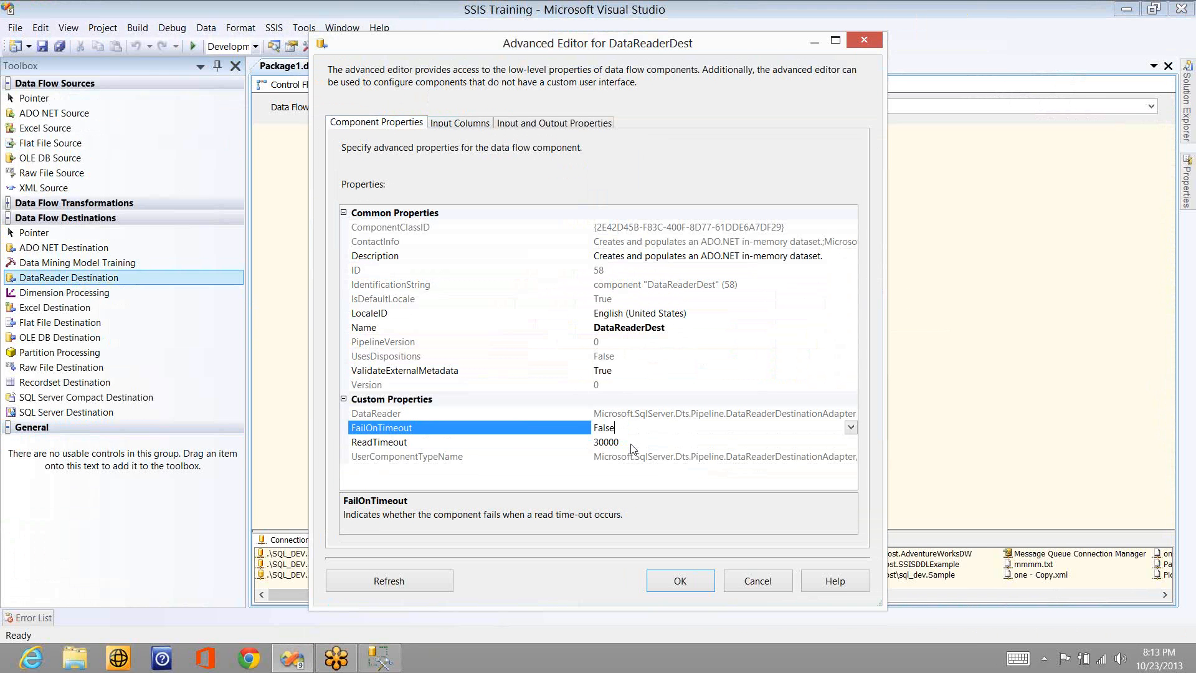
{"action": "left_click", "coordinate": [631, 444]}
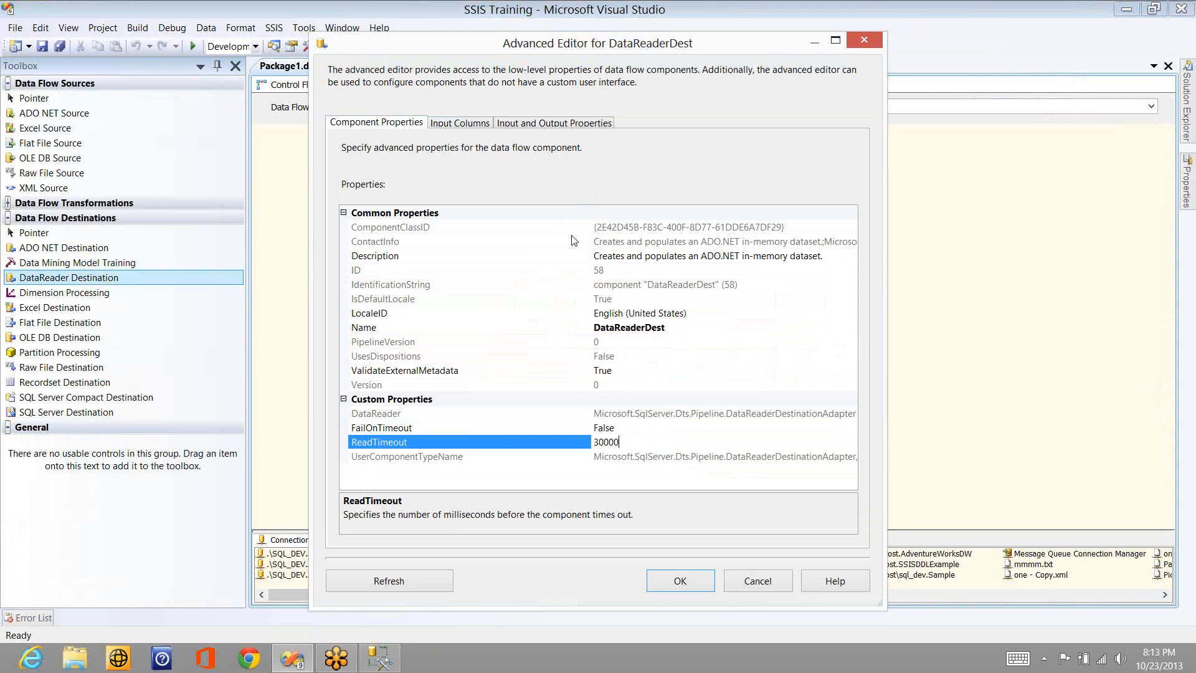
{"action": "left_click", "coordinate": [1019, 163]}
{"action": "left_click", "coordinate": [1028, 185]}
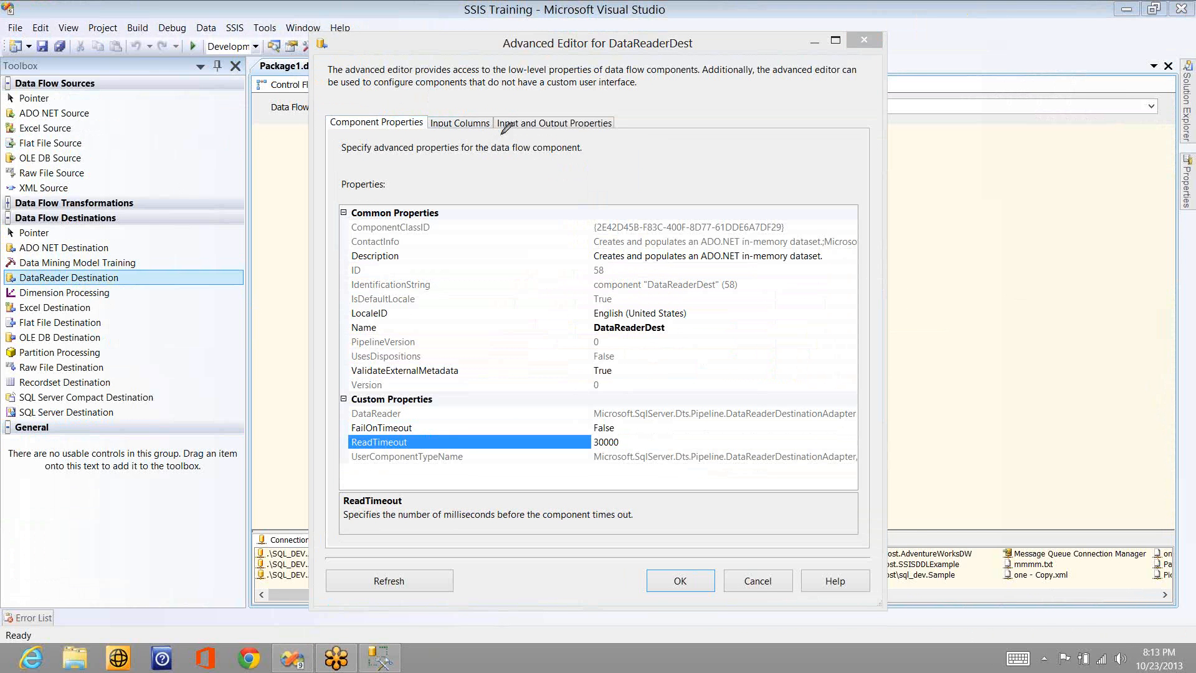
{"action": "mouse_move", "coordinate": [463, 161]}
{"action": "left_mouse_down"}
{"action": "mouse_move", "coordinate": [505, 223]}
{"action": "mouse_move", "coordinate": [565, 266]}
{"action": "left_mouse_up"}
{"action": "mouse_move", "coordinate": [626, 363]}
{"action": "left_mouse_down"}
{"action": "mouse_move", "coordinate": [679, 398]}
{"action": "mouse_move", "coordinate": [650, 373]}
{"action": "left_mouse_up"}
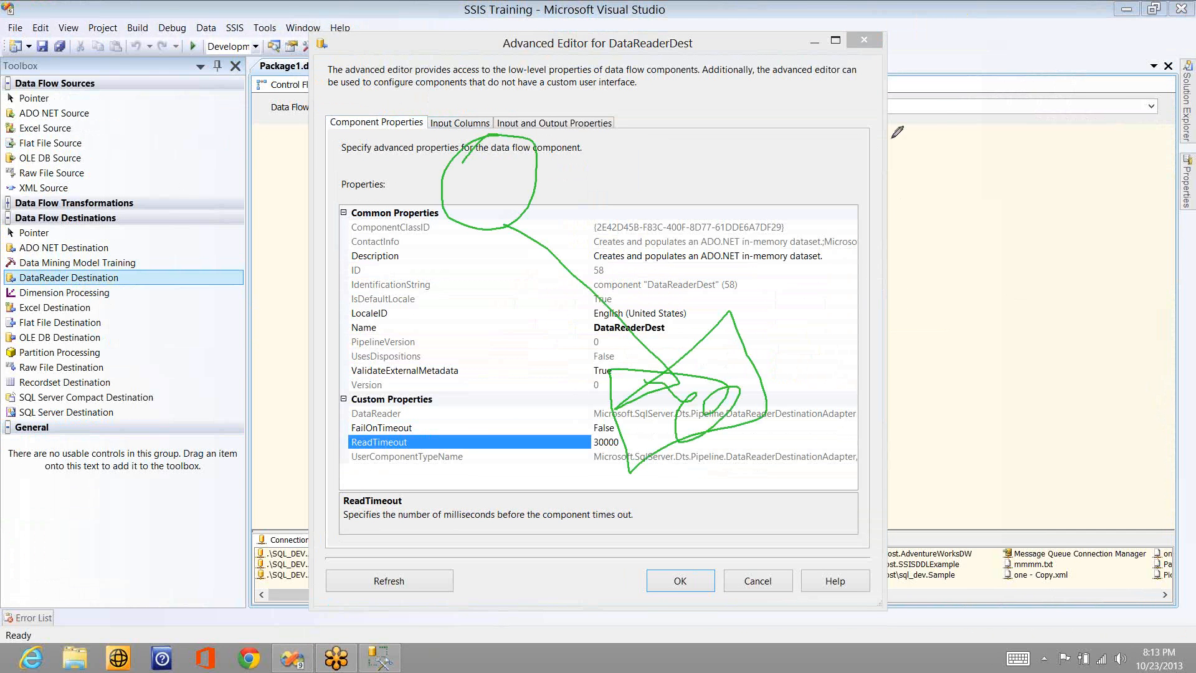
{"action": "left_click_drag", "start_coordinate": [889, 140], "coordinate": [899, 142]}
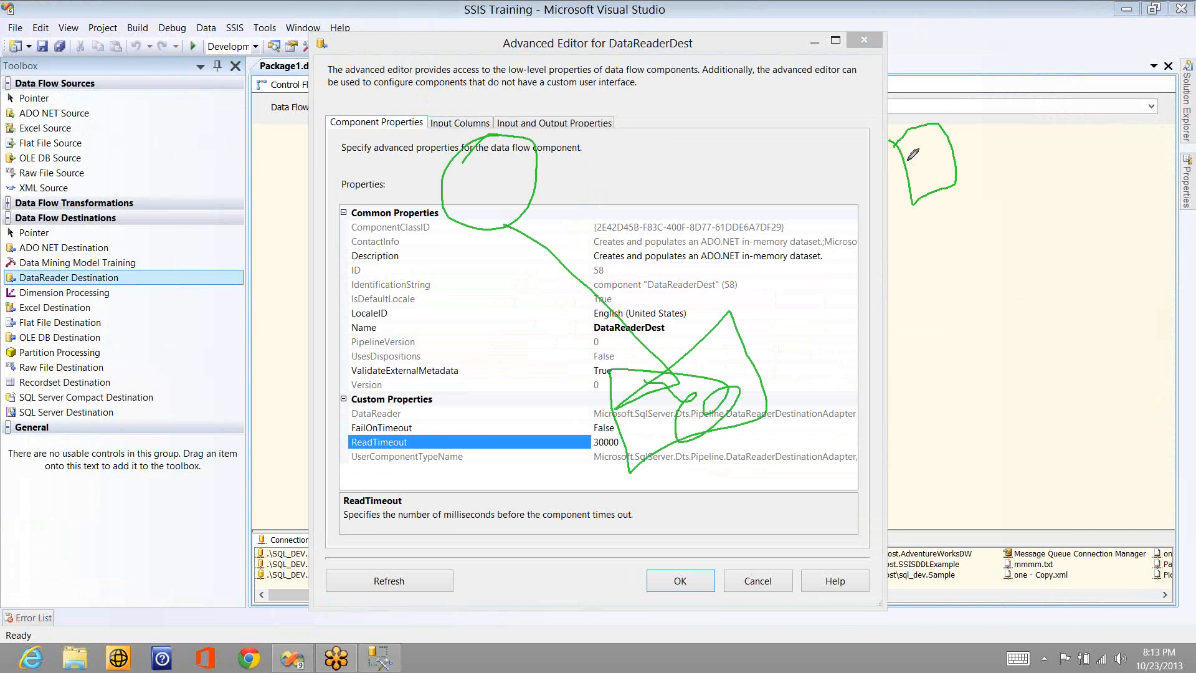
{"action": "left_click_drag", "start_coordinate": [905, 161], "coordinate": [837, 364]}
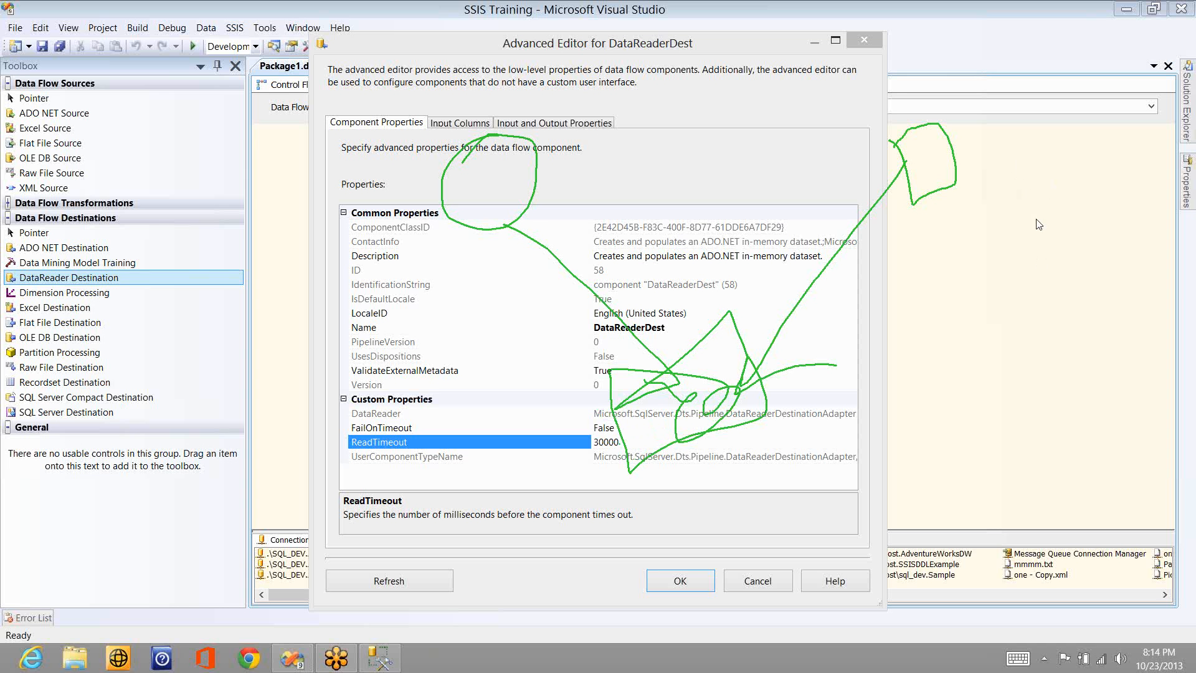
{"action": "left_click", "coordinate": [1038, 249]}
{"action": "left_click", "coordinate": [1039, 245]}
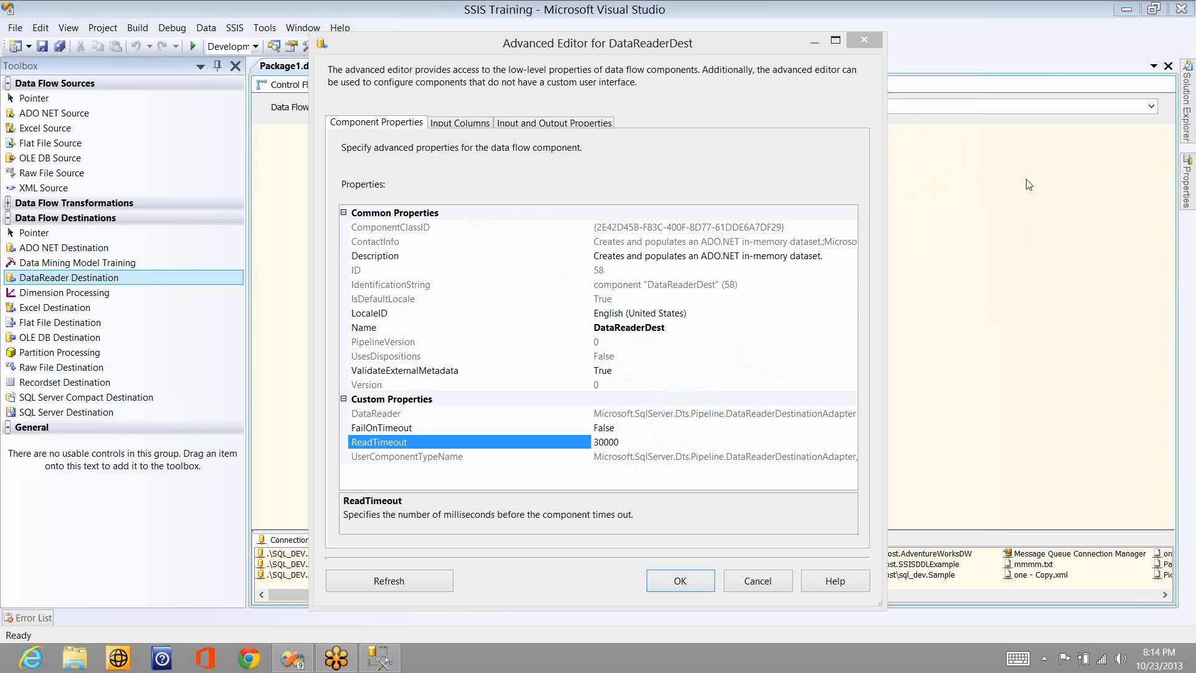
- Switch FailOnTimeout to True and back to False, and apply the DataReader Destination's settings
{"action": "double_click", "coordinate": [627, 432]}
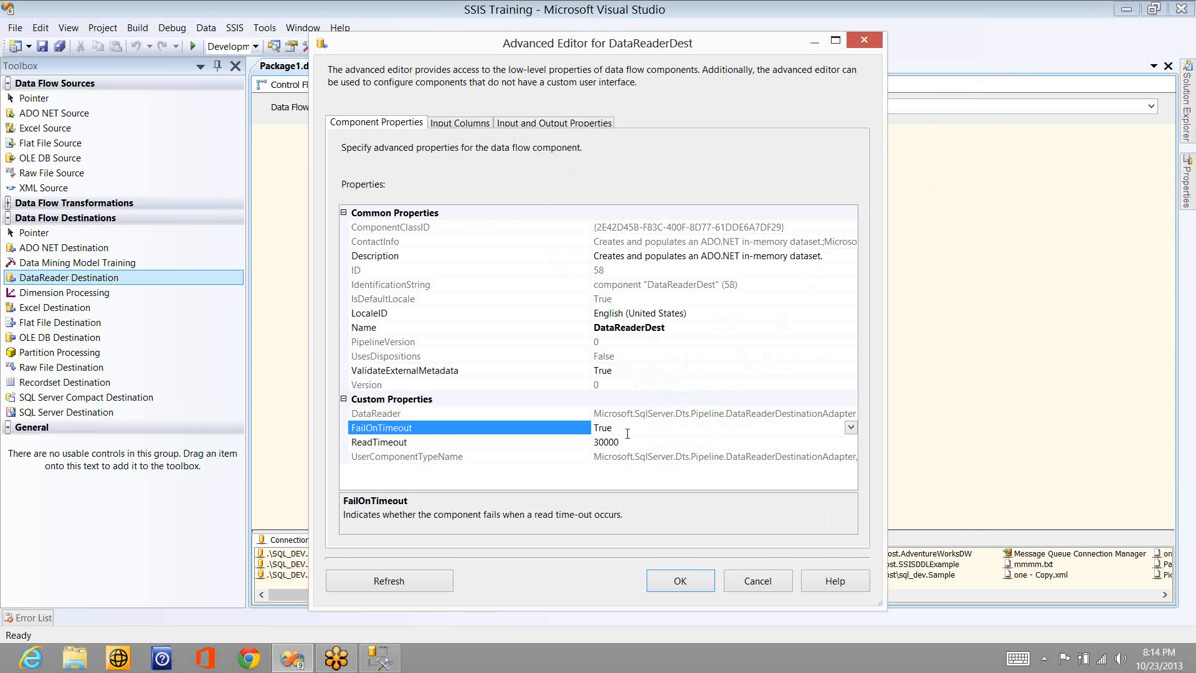
{"action": "double_click", "coordinate": [623, 427]}
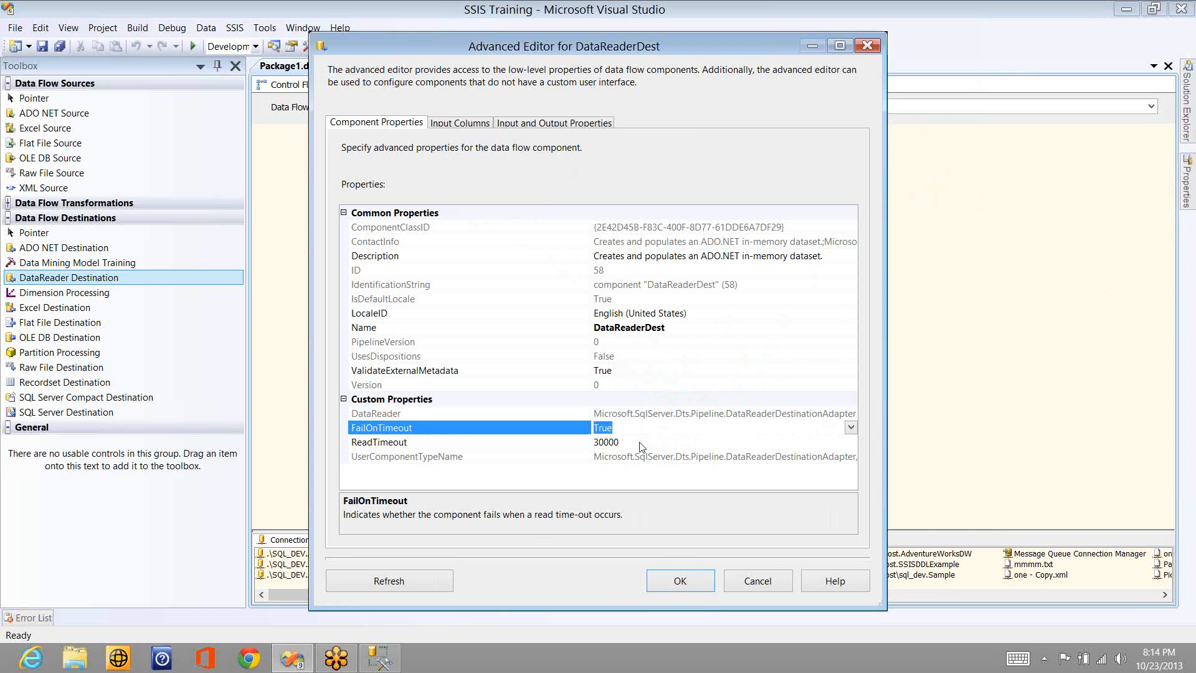
{"action": "left_click", "coordinate": [680, 581]}
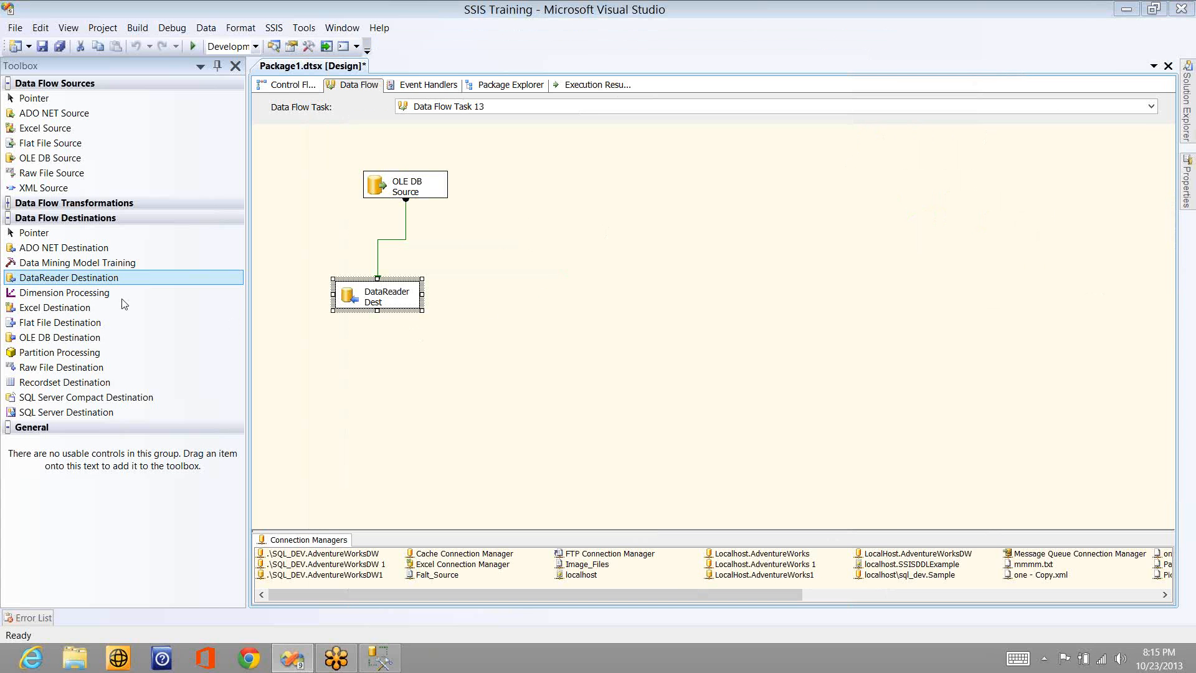
- Add a Dimension Processing destination to the data flow below the OLE DB Source and delete the DataReader Destination
{"action": "left_click_drag", "start_coordinate": [144, 294], "coordinate": [507, 264]}
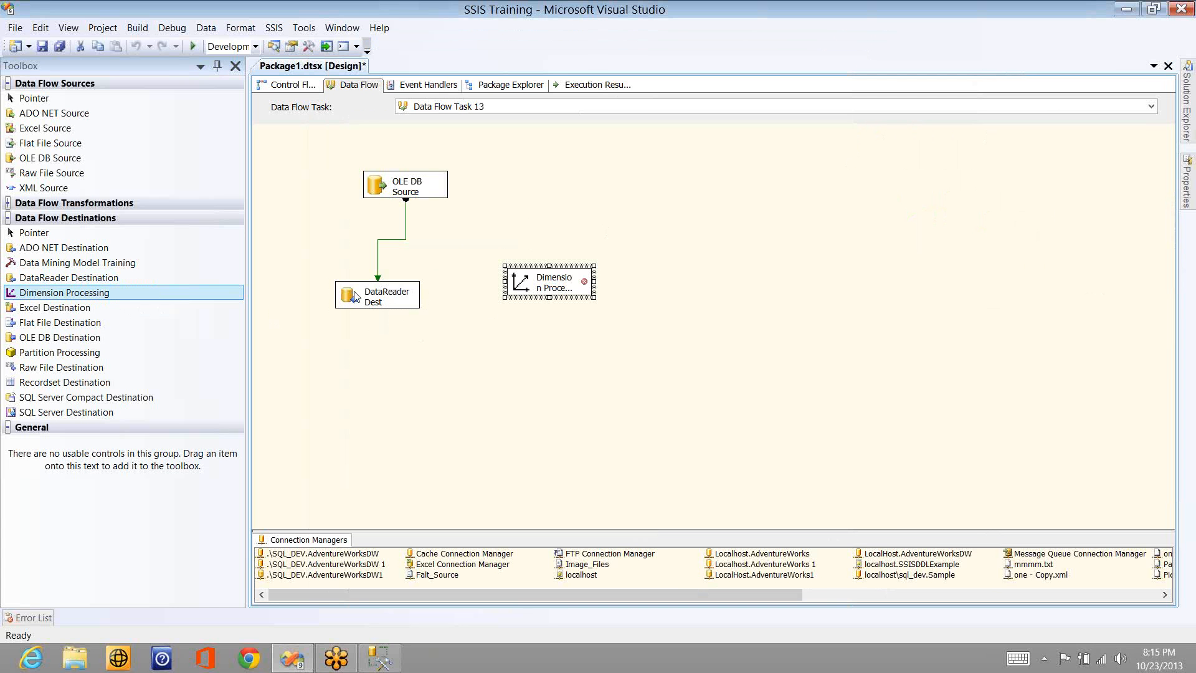
{"action": "left_click", "coordinate": [355, 296]}
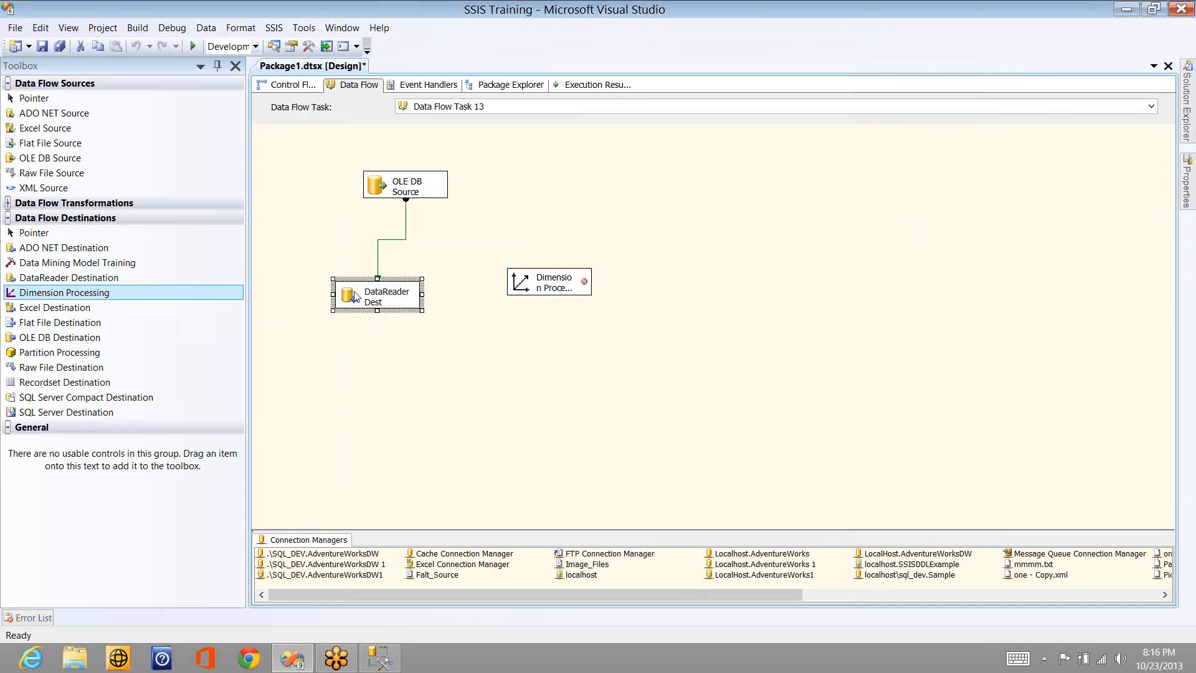
{"action": "key", "text": "Delete"}
{"action": "key", "text": "Return"}
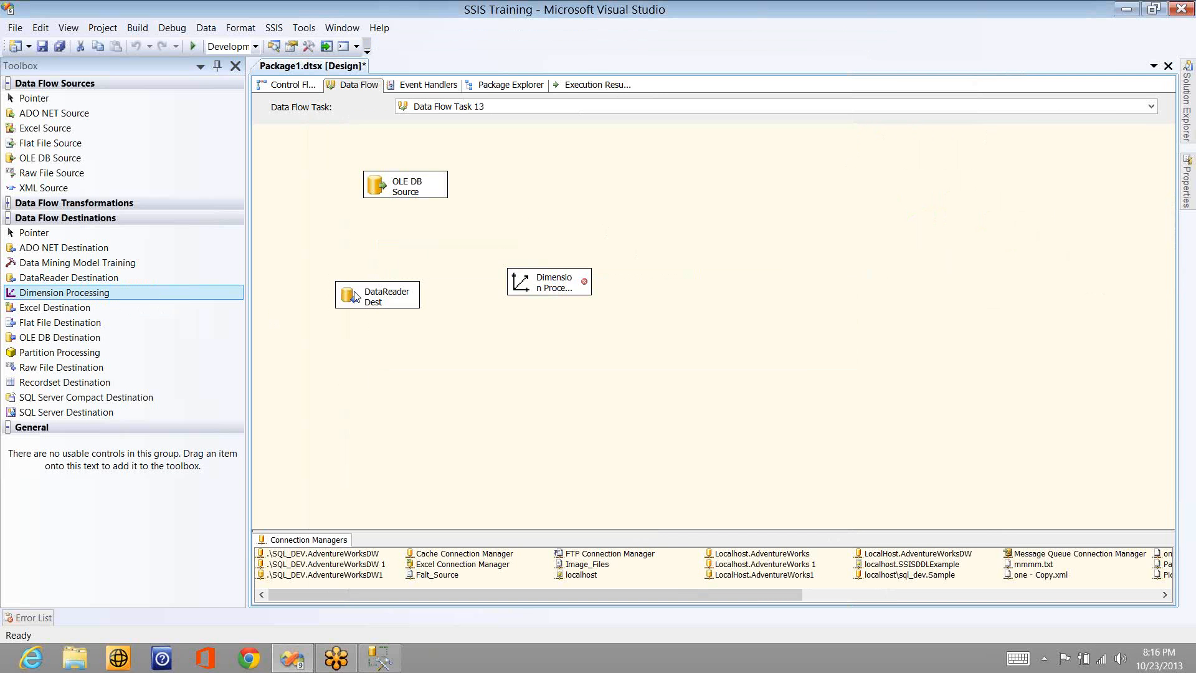
- Connect the OLE DB Source's data output to the Dimension Processing destination and select that destination
{"action": "left_click", "coordinate": [405, 187]}
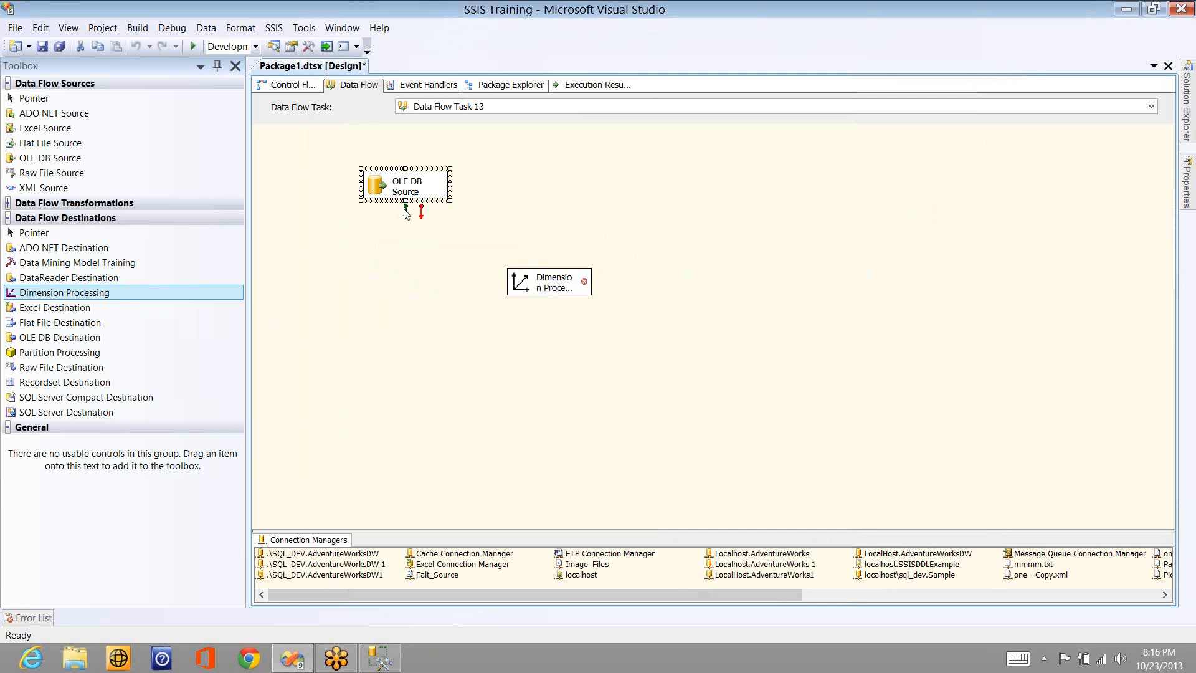
{"action": "left_click_drag", "start_coordinate": [405, 213], "coordinate": [535, 280]}
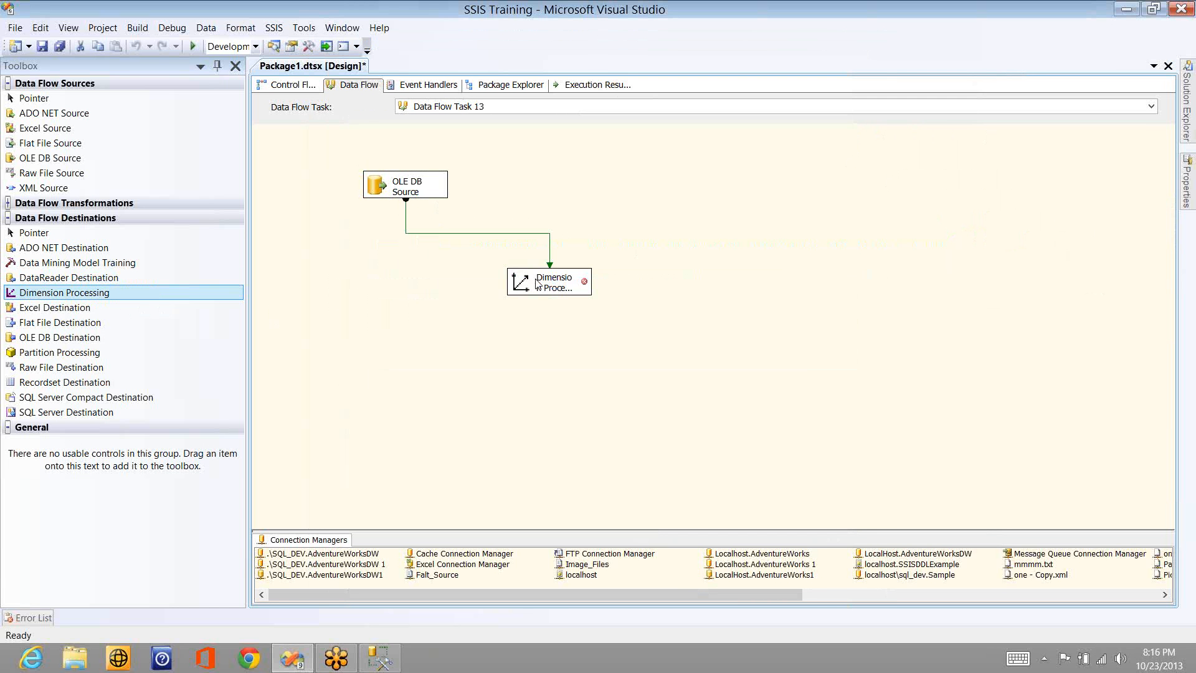
{"action": "left_click", "coordinate": [537, 283]}
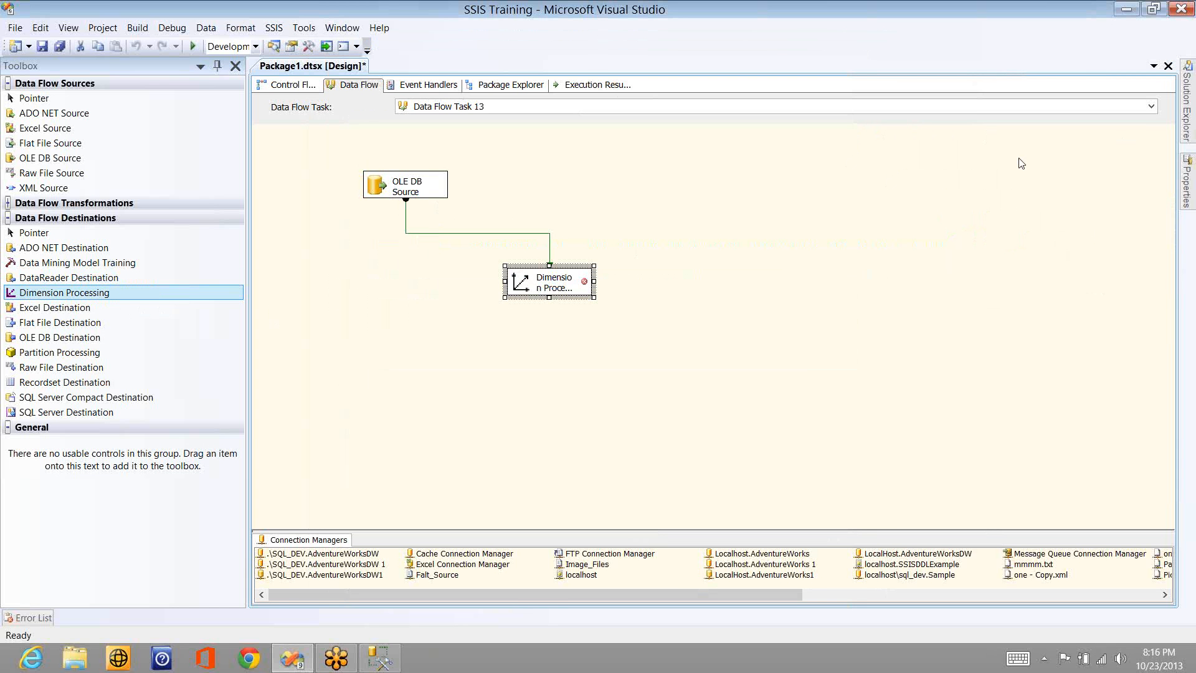
{"action": "left_click", "coordinate": [1025, 184]}
{"action": "left_click", "coordinate": [1025, 175]}
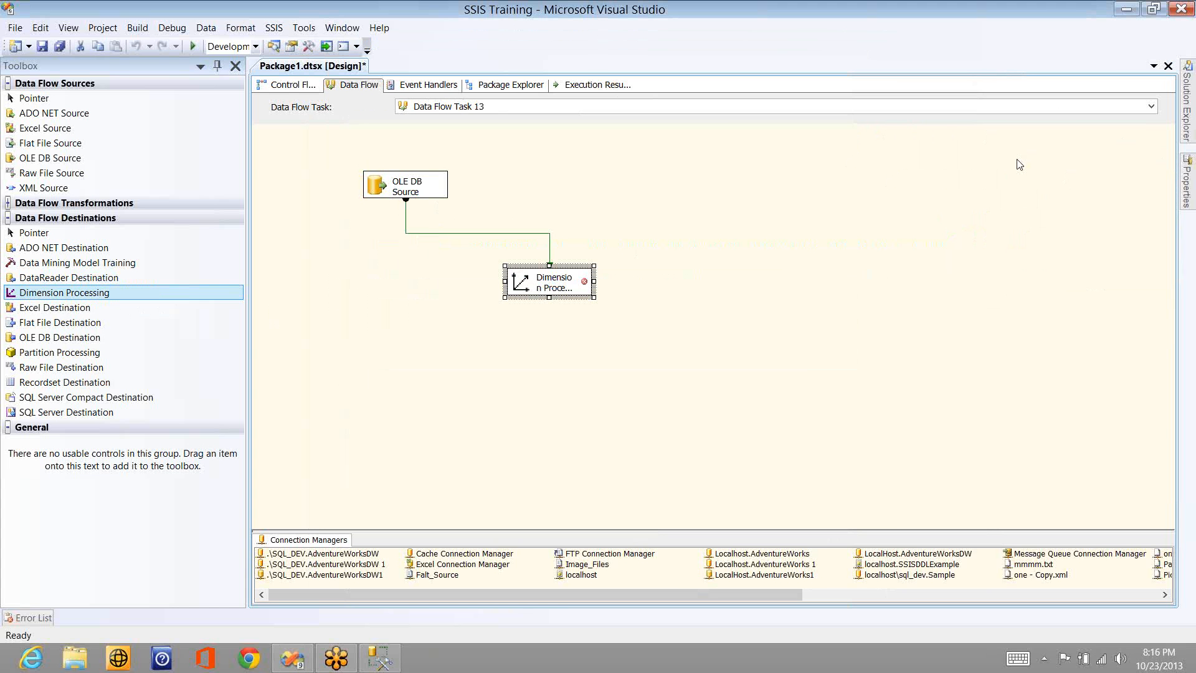
{"action": "left_click", "coordinate": [1028, 188]}
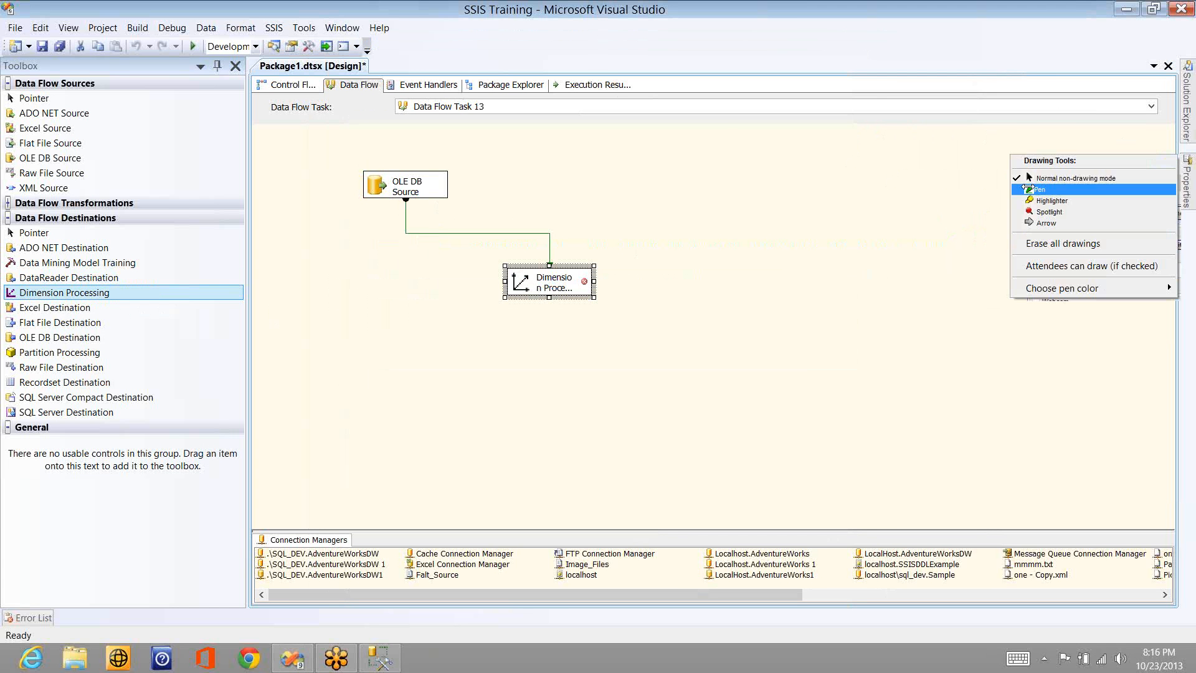
{"action": "left_click", "coordinate": [1029, 189]}
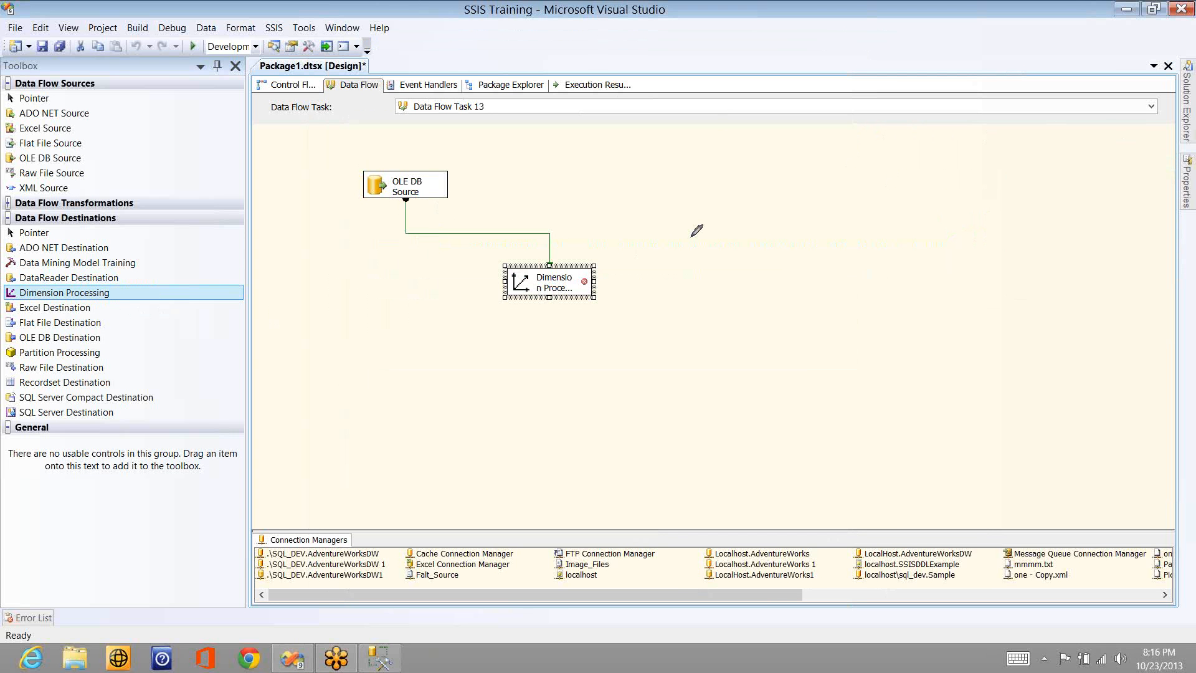
{"action": "mouse_move", "coordinate": [690, 308]}
{"action": "left_mouse_down"}
{"action": "mouse_move", "coordinate": [686, 121]}
{"action": "mouse_move", "coordinate": [724, 164]}
{"action": "mouse_move", "coordinate": [712, 193]}
{"action": "mouse_move", "coordinate": [722, 190]}
{"action": "mouse_move", "coordinate": [735, 222]}
{"action": "left_mouse_up"}
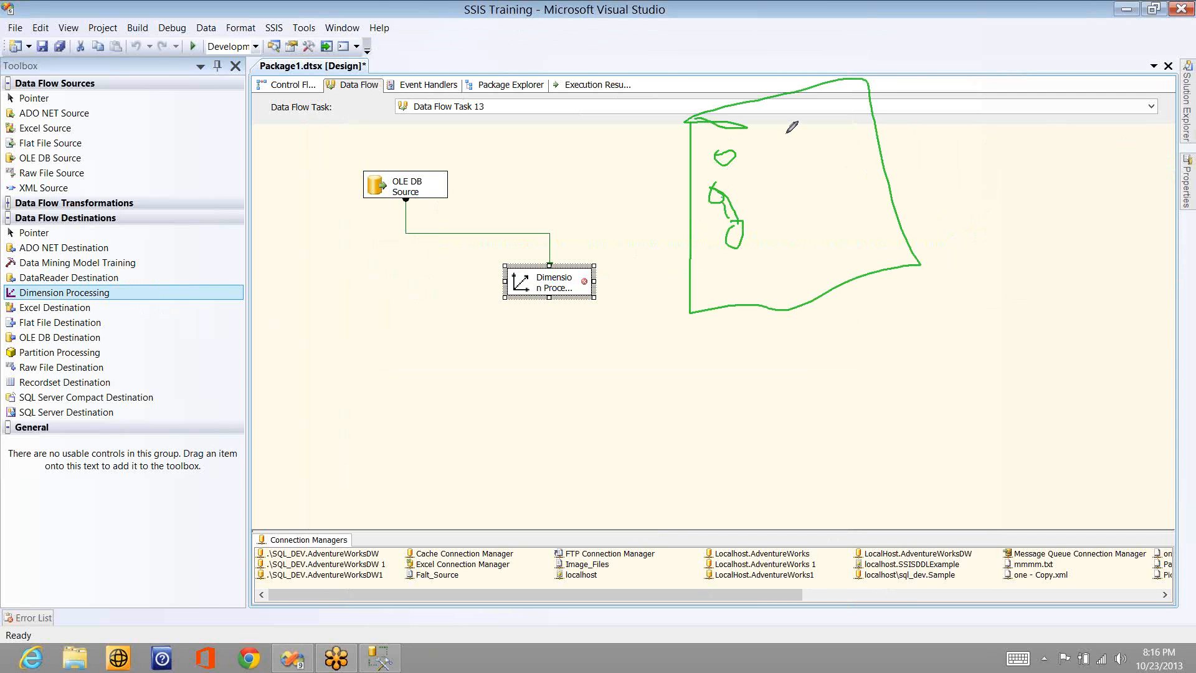
{"action": "left_click_drag", "start_coordinate": [786, 132], "coordinate": [800, 132]}
{"action": "mouse_move", "coordinate": [883, 159]}
{"action": "left_mouse_down"}
{"action": "mouse_move", "coordinate": [813, 167]}
{"action": "mouse_move", "coordinate": [877, 156]}
{"action": "left_mouse_up"}
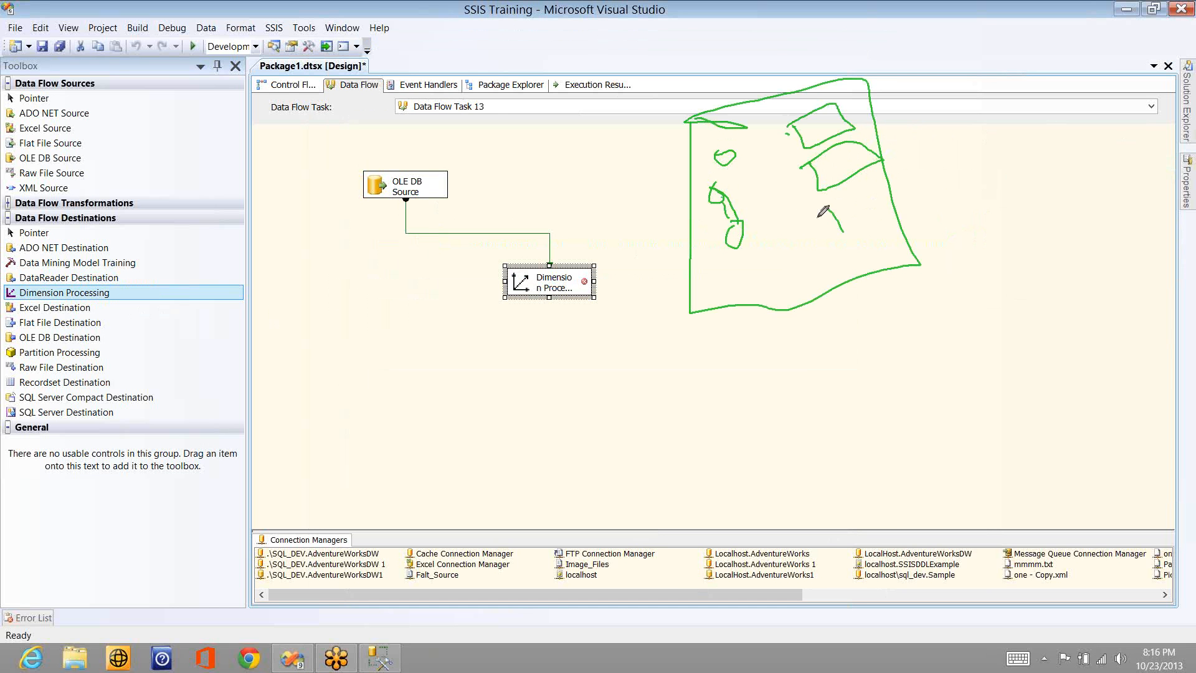
{"action": "left_click_drag", "start_coordinate": [817, 218], "coordinate": [833, 211]}
{"action": "mouse_move", "coordinate": [716, 251]}
{"action": "left_mouse_down"}
{"action": "mouse_move", "coordinate": [734, 238]}
{"action": "mouse_move", "coordinate": [715, 319]}
{"action": "left_mouse_up"}
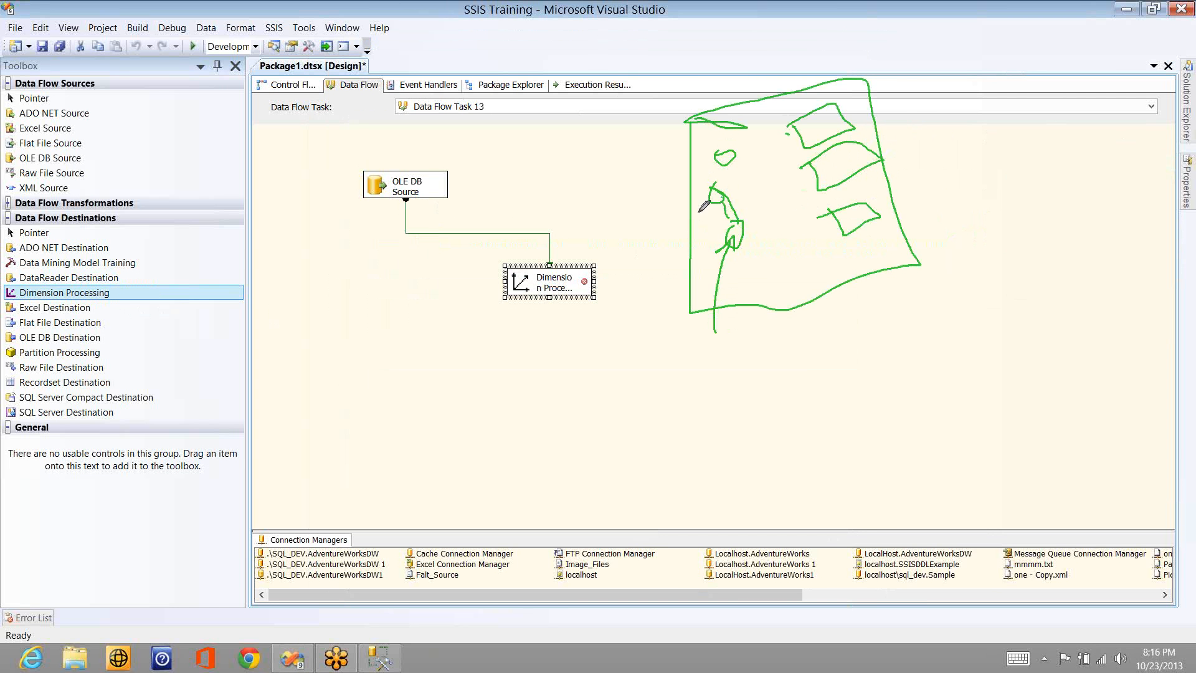
{"action": "mouse_move", "coordinate": [704, 206]}
{"action": "left_mouse_down"}
{"action": "mouse_move", "coordinate": [698, 337]}
{"action": "mouse_move", "coordinate": [708, 176]}
{"action": "left_mouse_up"}
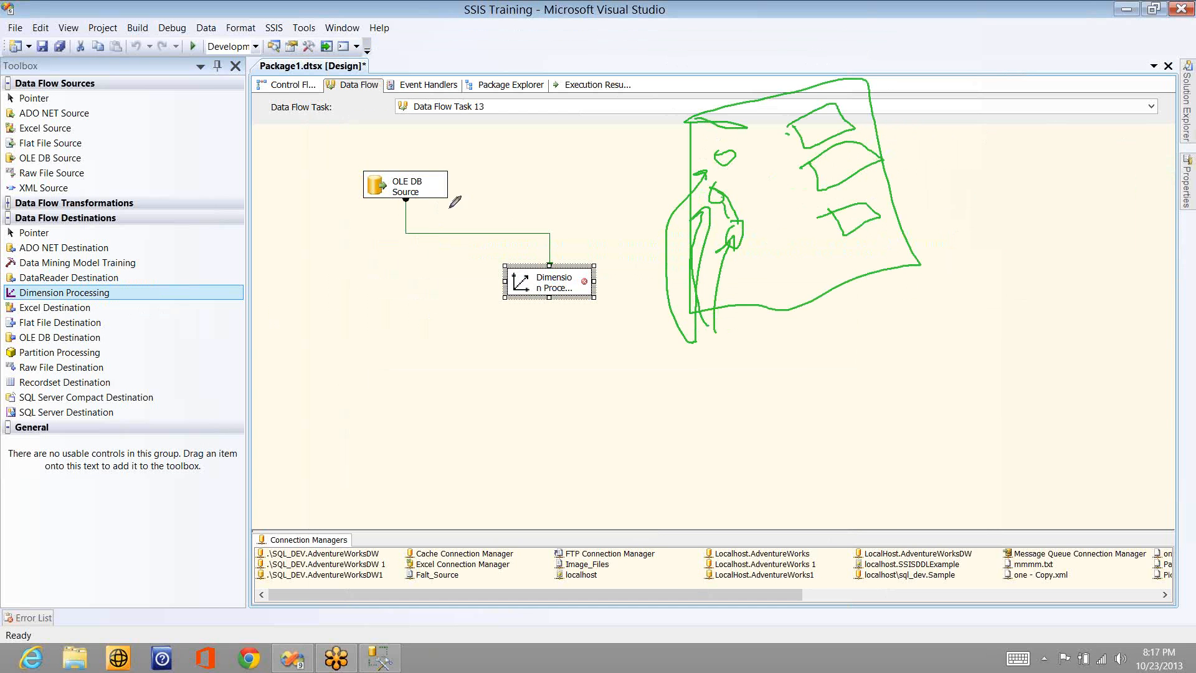
{"action": "left_click_drag", "start_coordinate": [428, 185], "coordinate": [430, 192]}
{"action": "left_click_drag", "start_coordinate": [522, 272], "coordinate": [706, 166]}
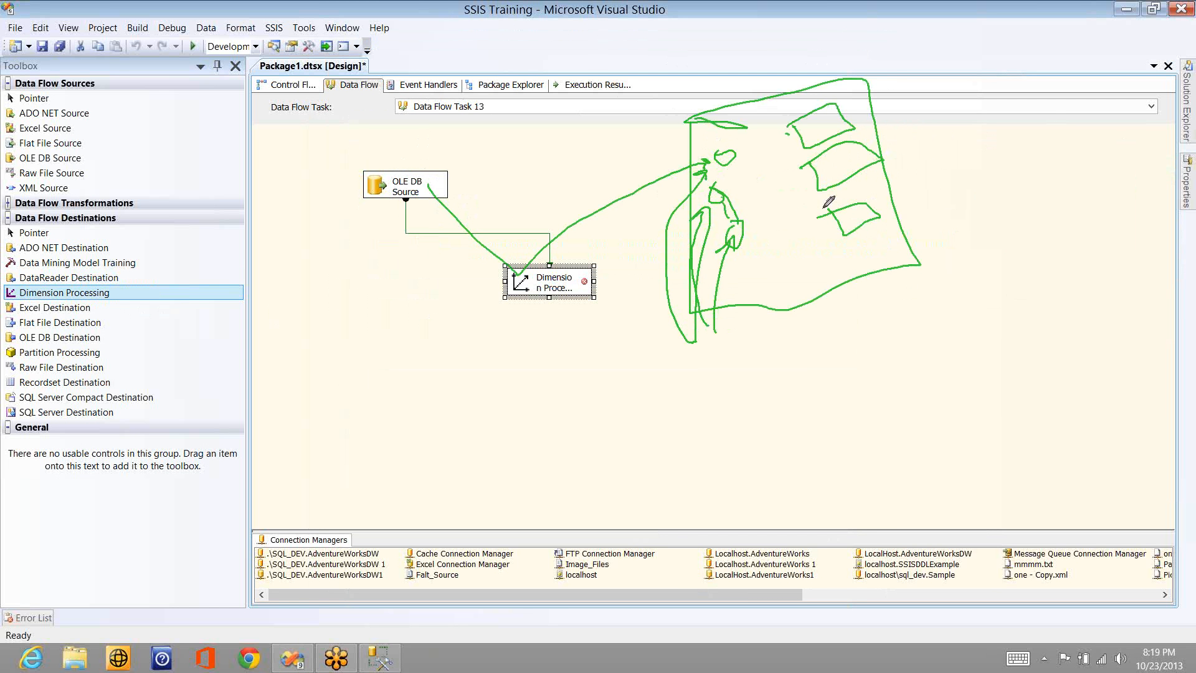
{"action": "left_click", "coordinate": [1051, 117]}
{"action": "right_click", "coordinate": [1037, 252]}
{"action": "left_click", "coordinate": [1036, 237]}
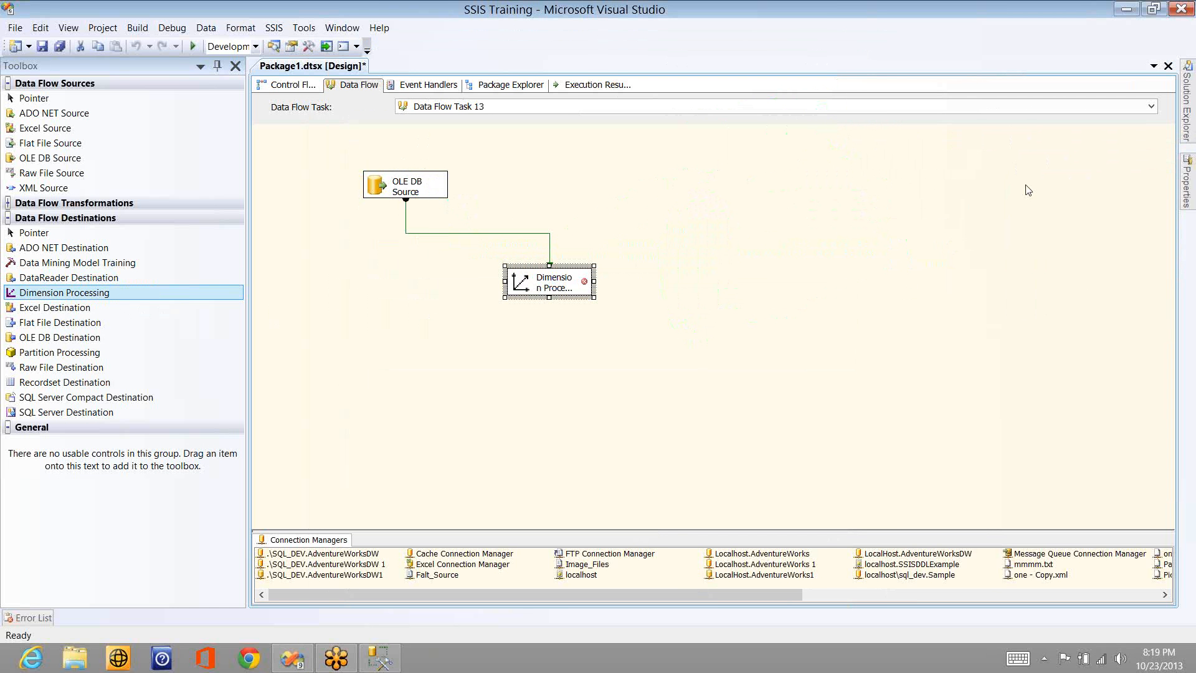
{"action": "right_click", "coordinate": [1026, 182]}
{"action": "left_click", "coordinate": [1028, 179]}
- In the Dimension Processing destination's editor, set the processing method to Update and select the Dim Customer dimension
{"action": "left_click_drag", "start_coordinate": [557, 284], "coordinate": [557, 283]}
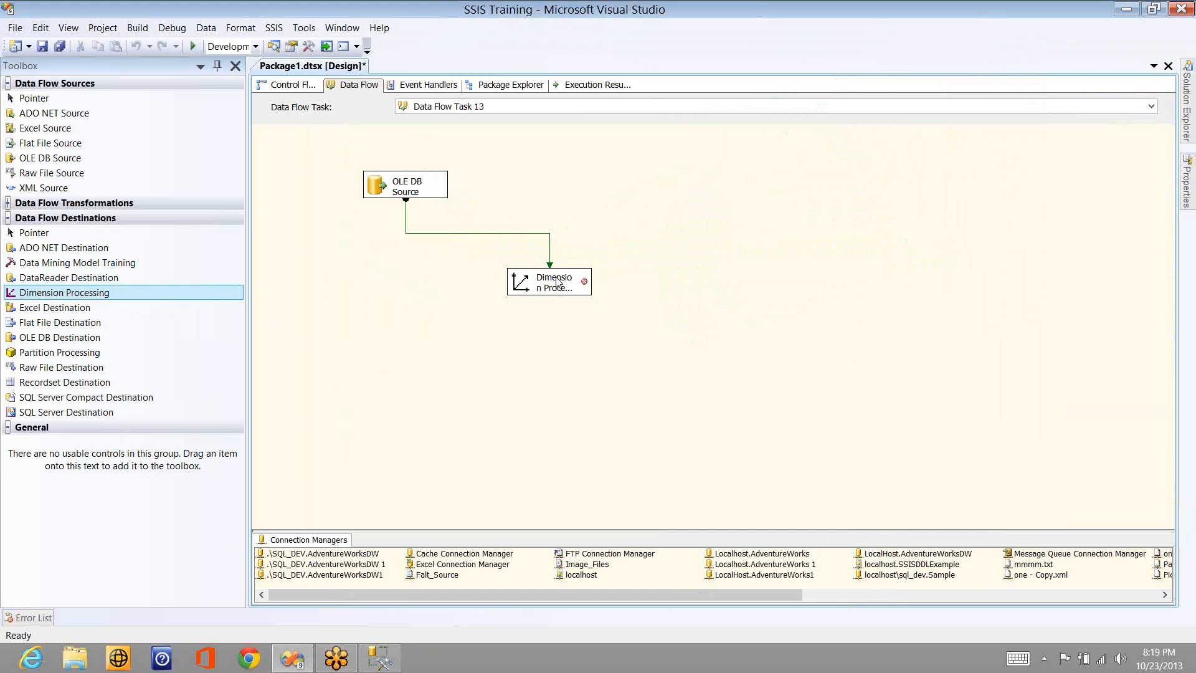
{"action": "double_click", "coordinate": [558, 283]}
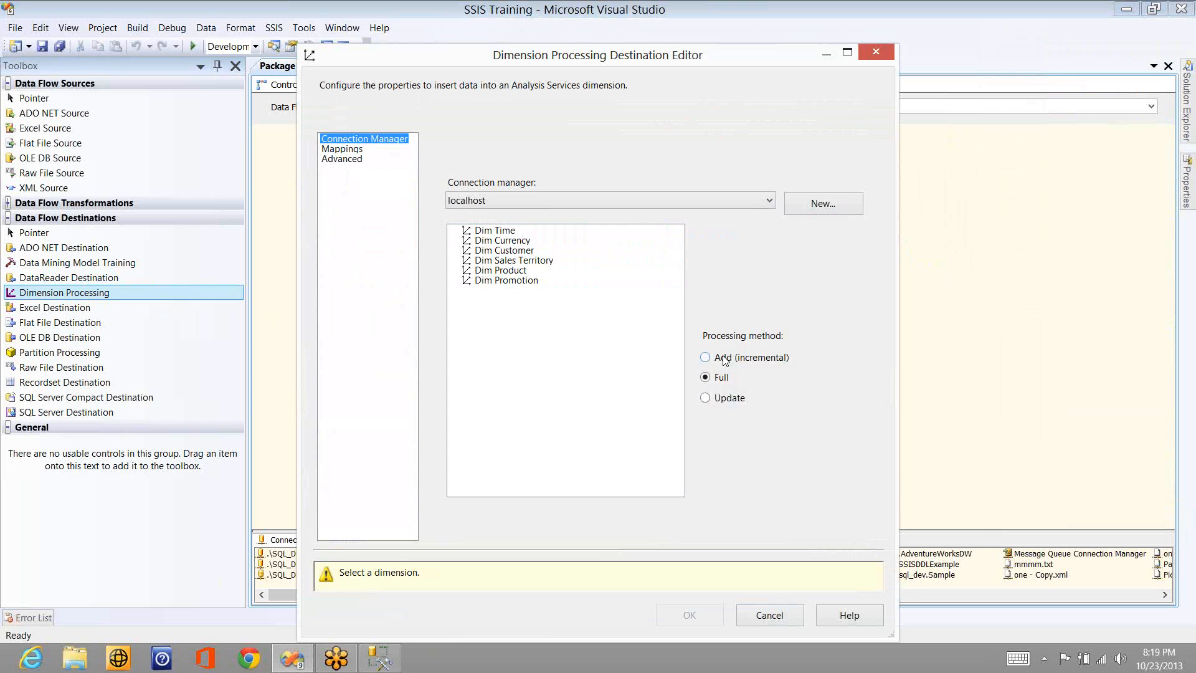
{"action": "left_click", "coordinate": [724, 361]}
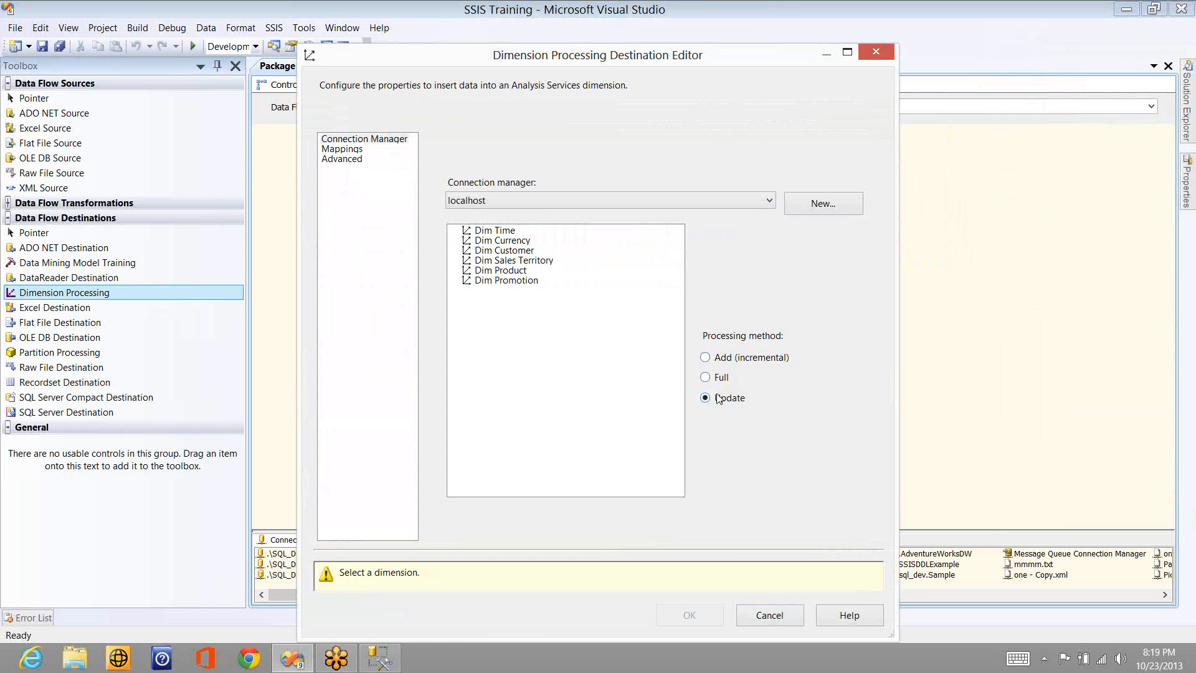
{"action": "left_click", "coordinate": [481, 232]}
{"action": "left_click", "coordinate": [489, 240]}
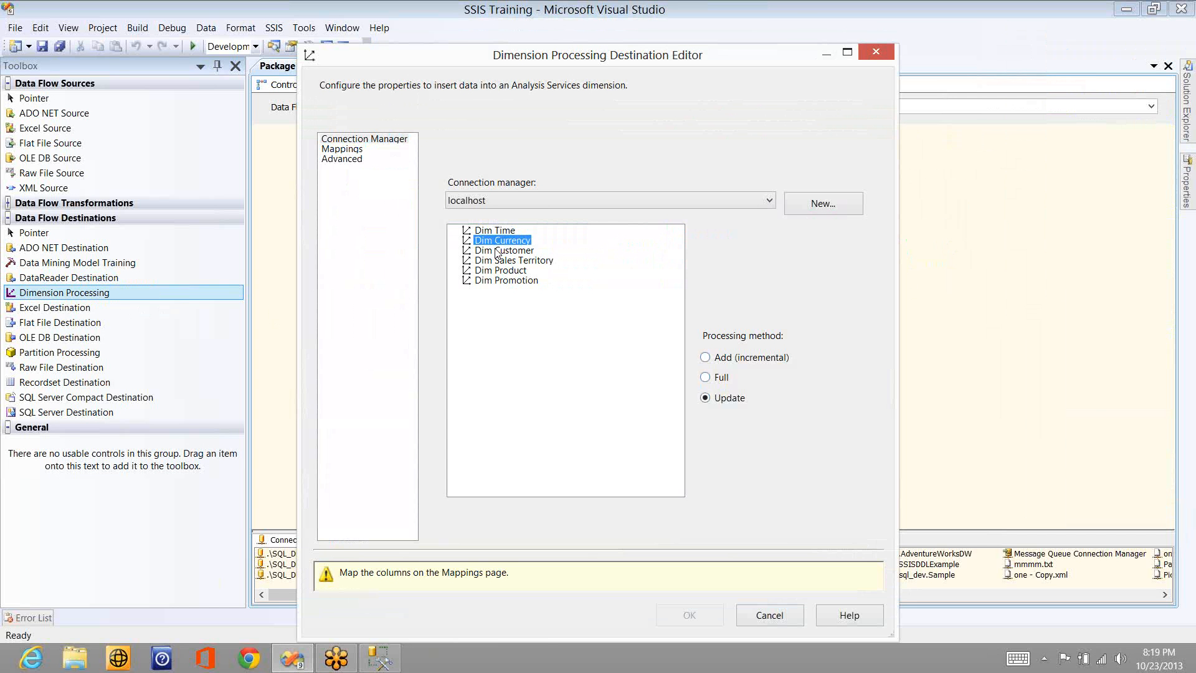
{"action": "left_click", "coordinate": [496, 251]}
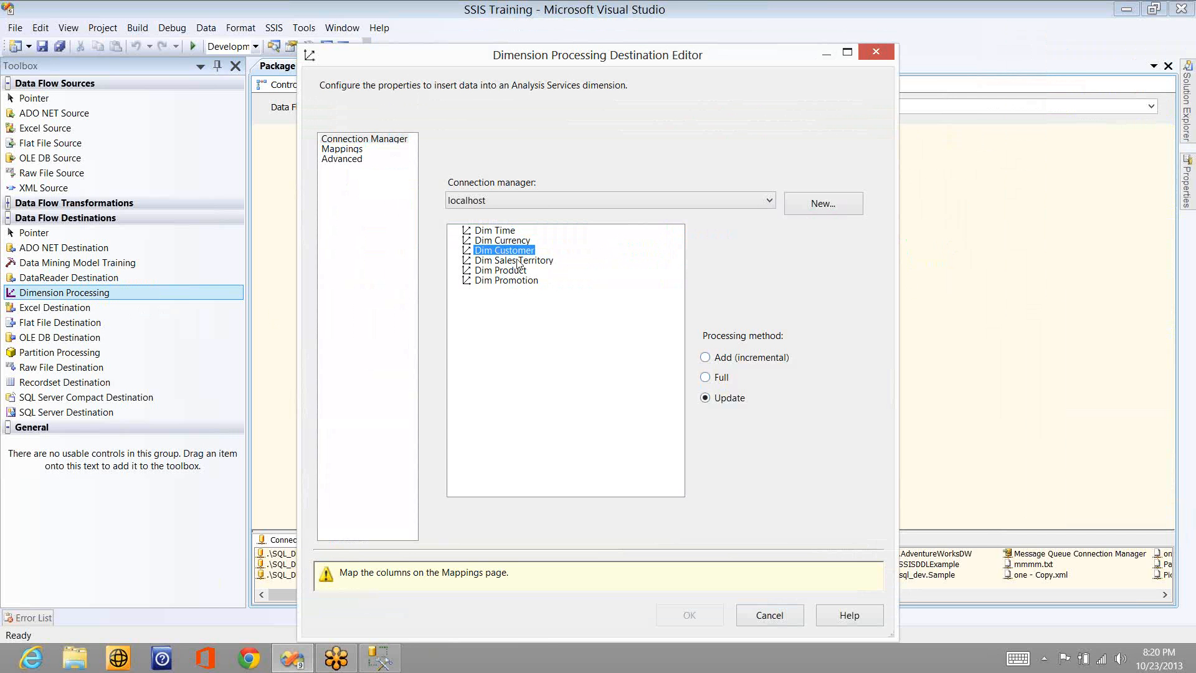
- Map the ID input column to the Customer Key.Key destination column and apply the Dimension Processing settings
{"action": "left_click", "coordinate": [347, 150]}
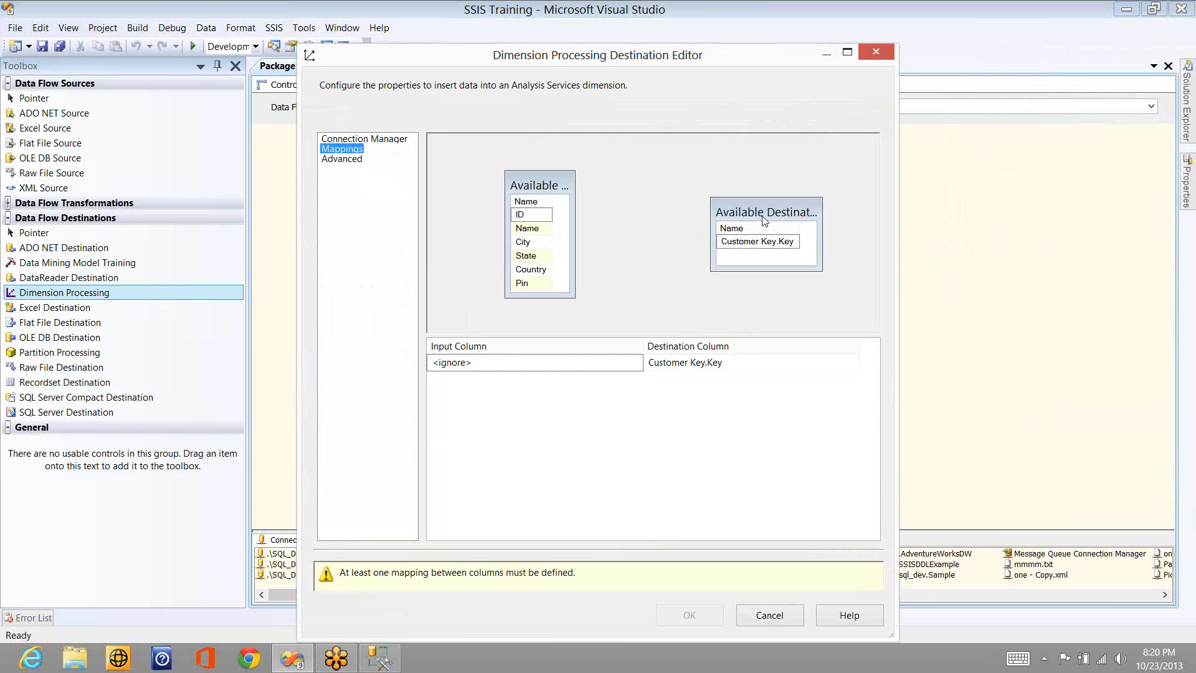
{"action": "left_click", "coordinate": [762, 244]}
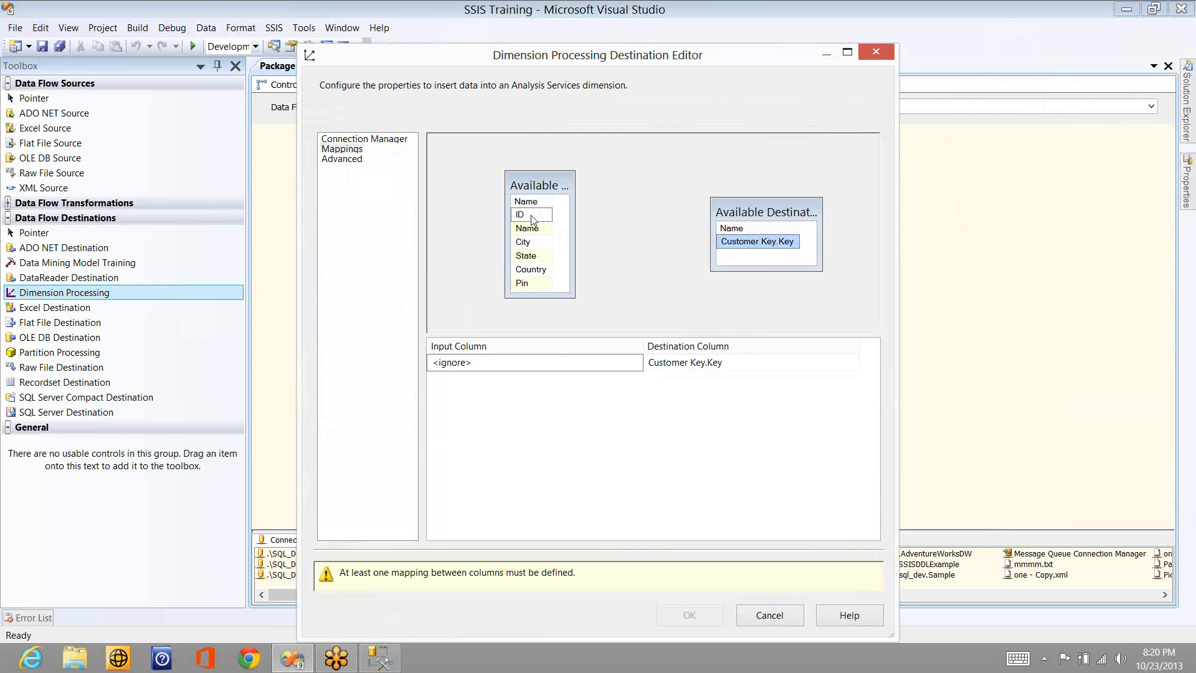
{"action": "left_click_drag", "start_coordinate": [533, 220], "coordinate": [729, 246]}
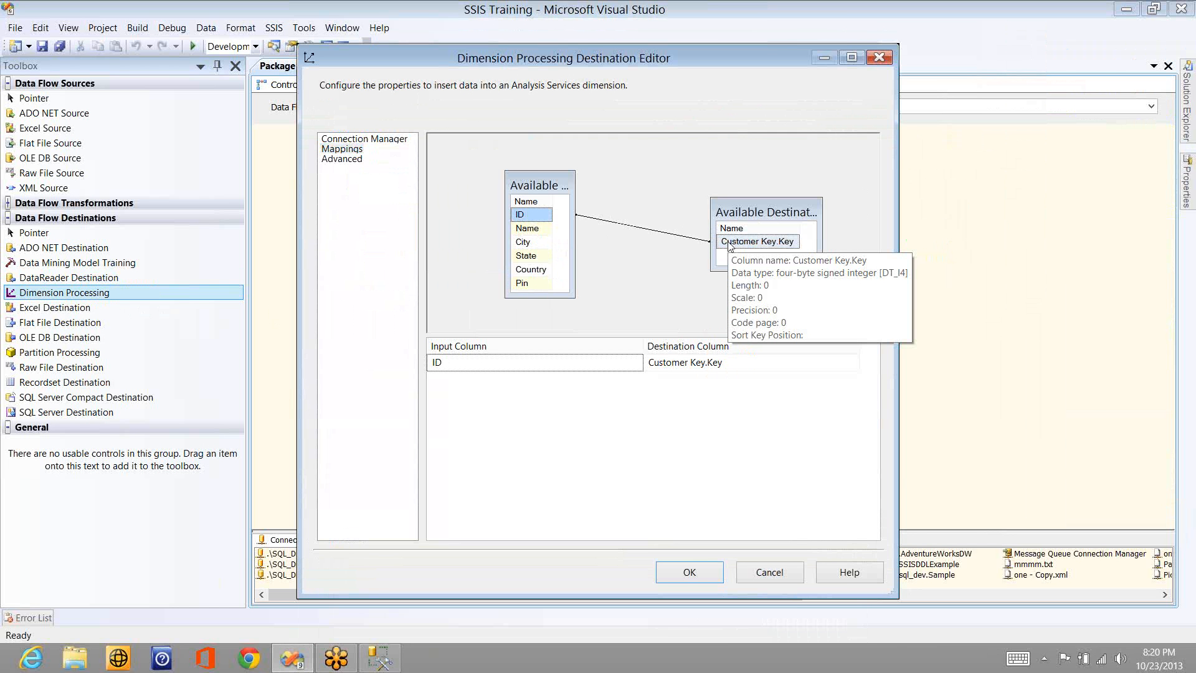
{"action": "left_click", "coordinate": [689, 573]}
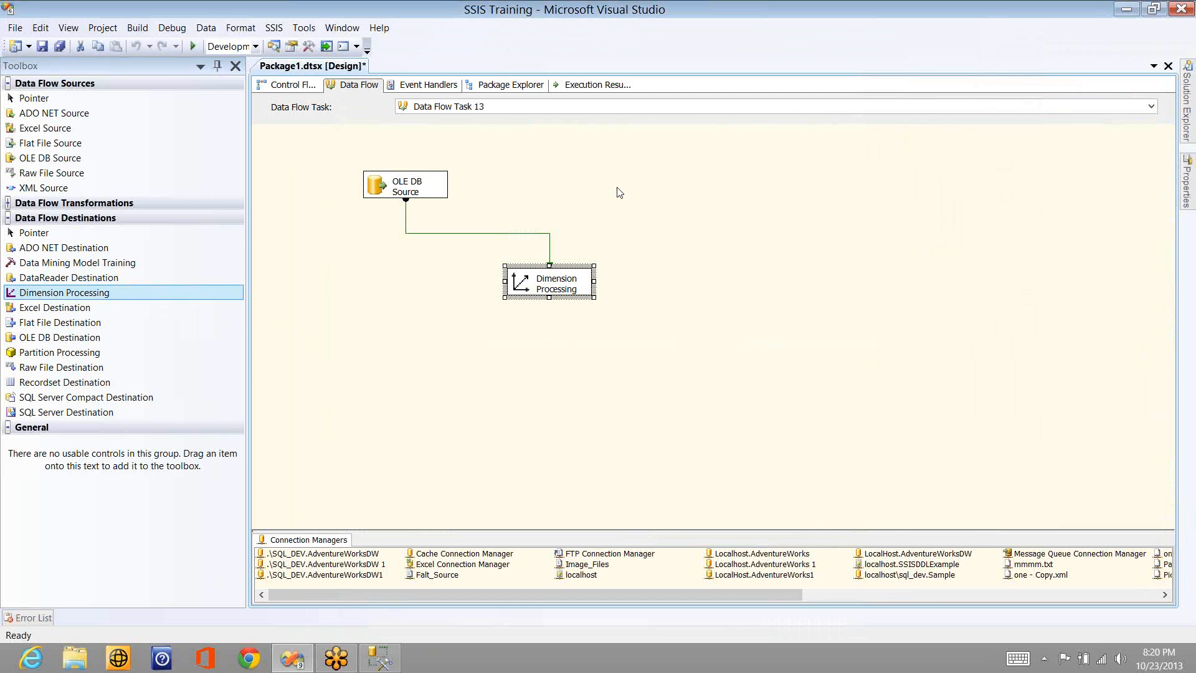
- Execute the data flow task containing the OLE DB Source and the Dimension Processing destination
{"action": "left_click", "coordinate": [618, 191]}
{"action": "right_click", "coordinate": [496, 188]}
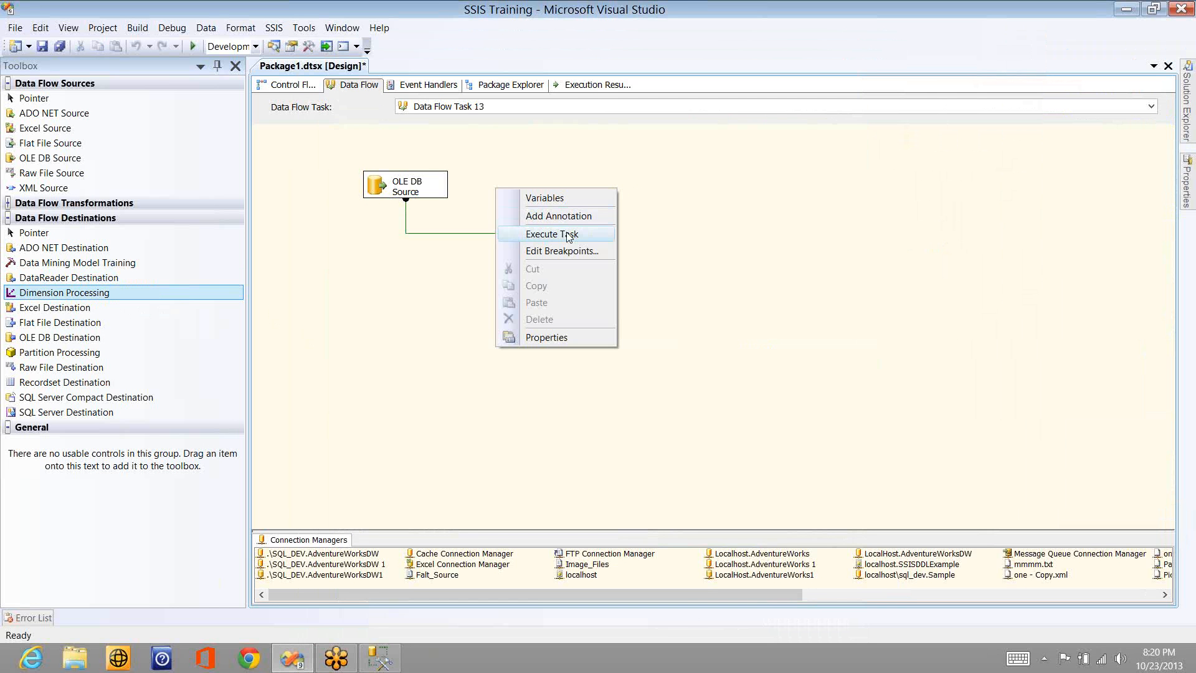
{"action": "left_click", "coordinate": [568, 235]}
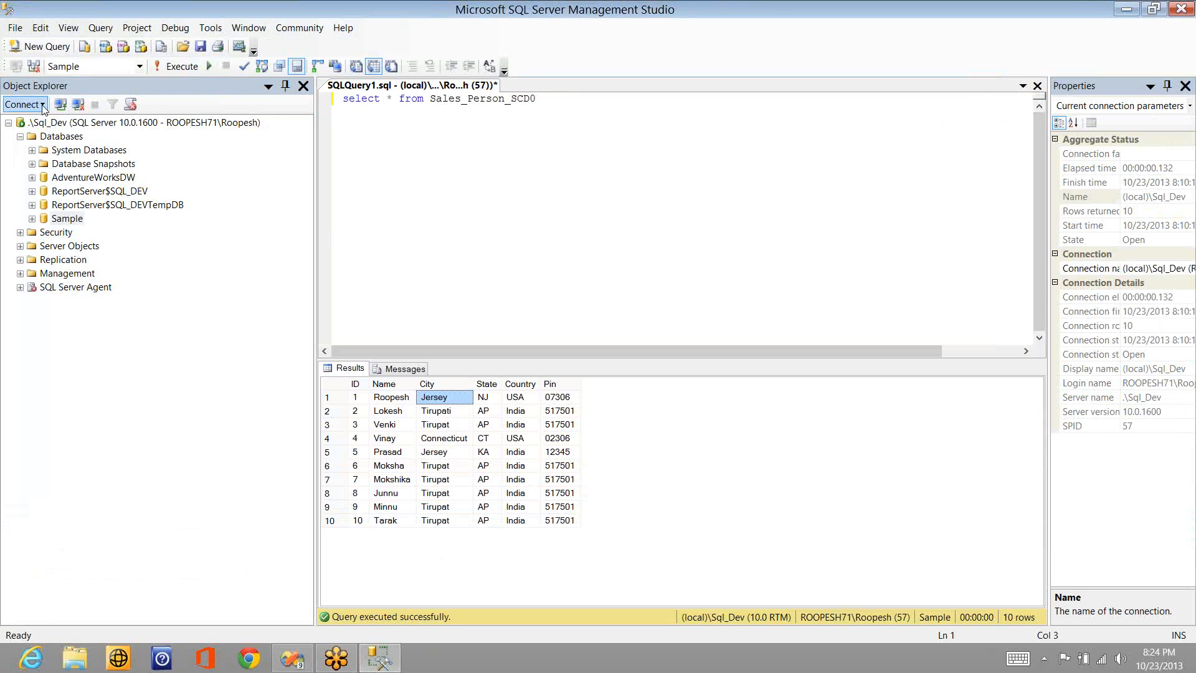
- In SQL Server Management Studio, connect to Analysis Services on the local server "."
{"action": "left_click", "coordinate": [42, 104]}
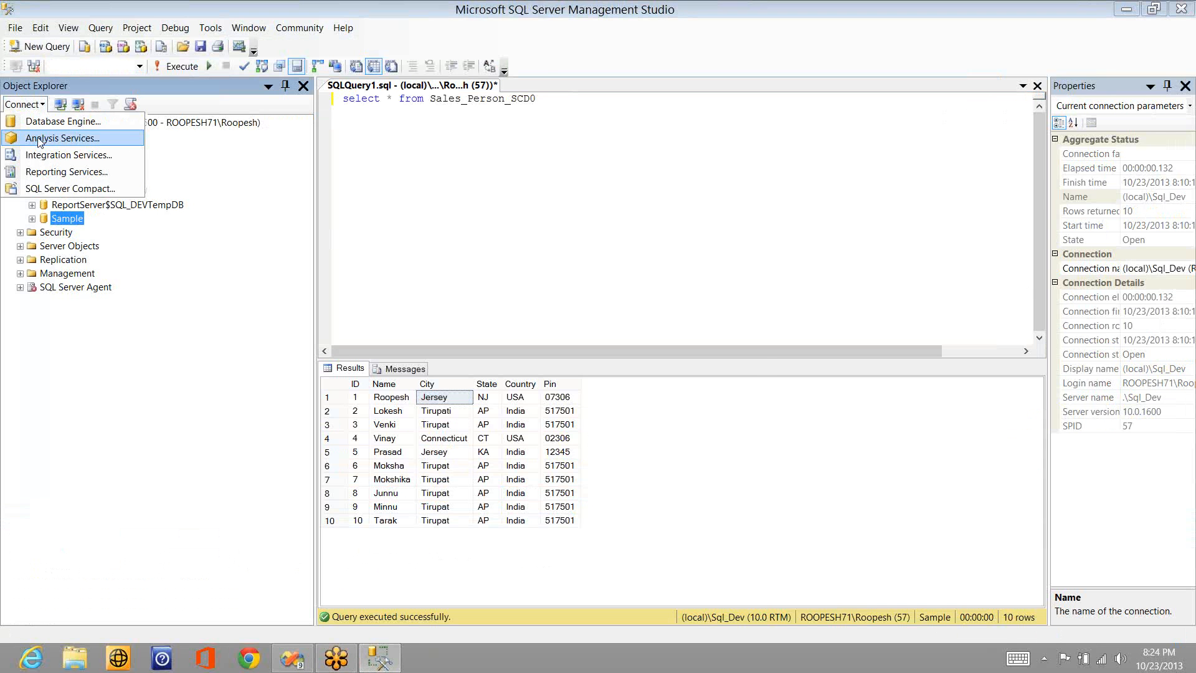
{"action": "left_click", "coordinate": [39, 141]}
{"action": "type", "text": "."}
{"action": "key", "text": "Return"}
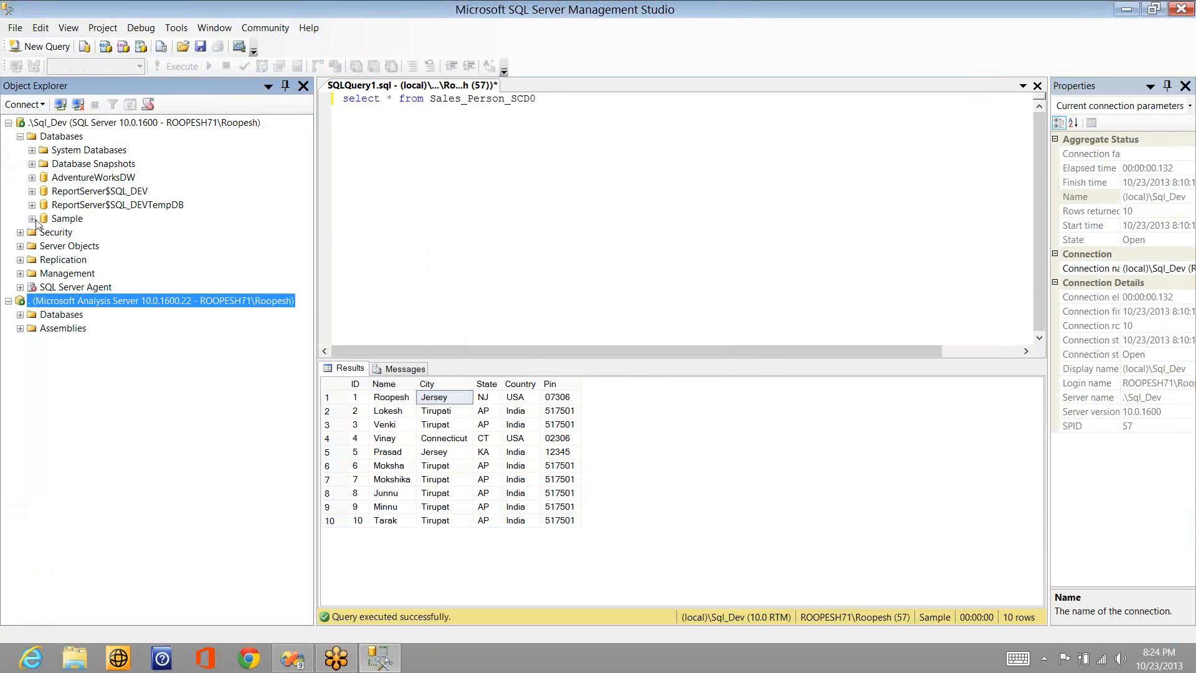
- Find the Adventure Works DW cube in the SSISDDLExample Analysis Services database and browse it
{"action": "left_click", "coordinate": [20, 315]}
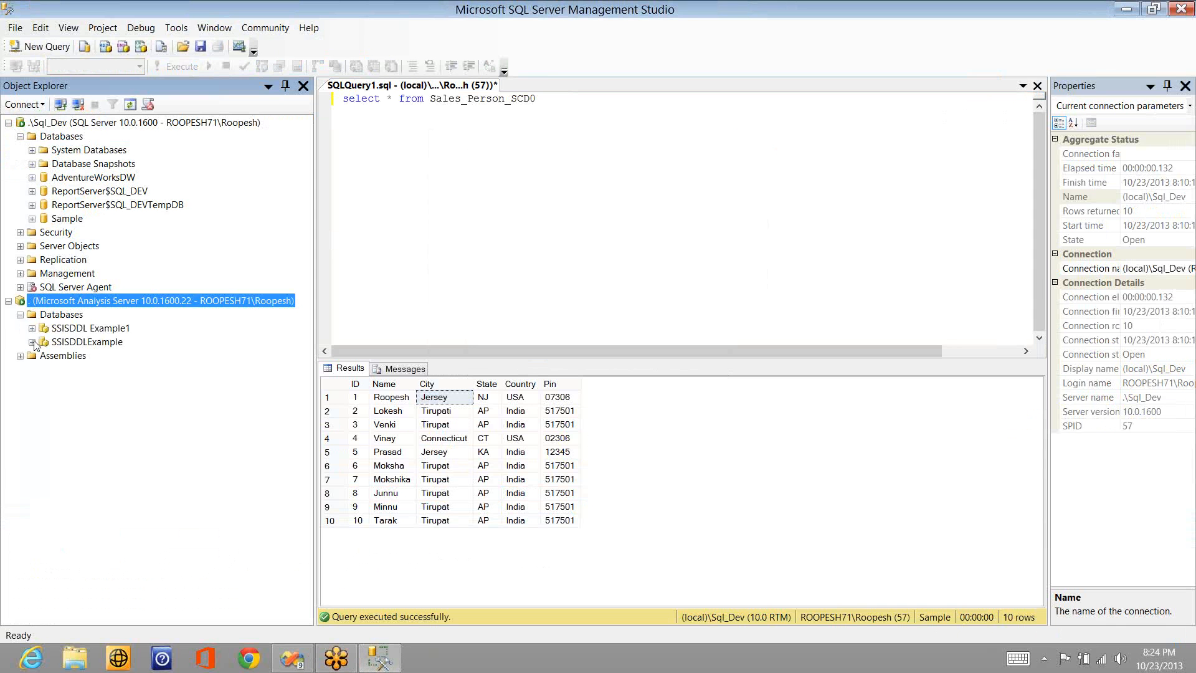
{"action": "left_click", "coordinate": [32, 342]}
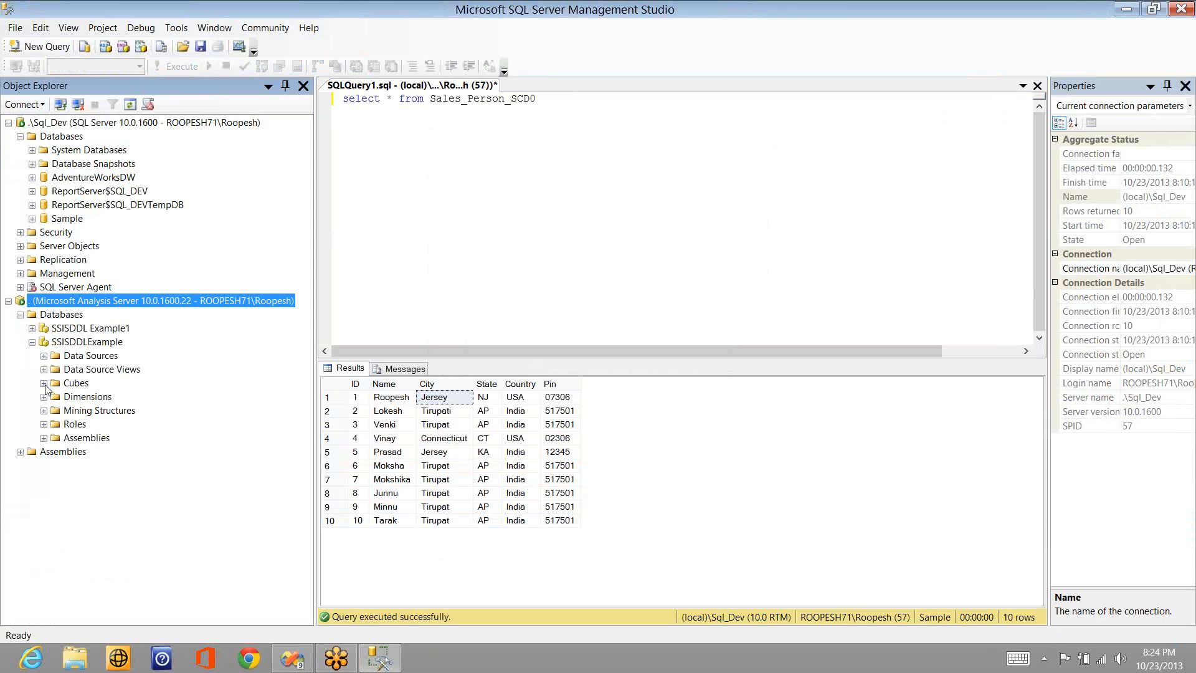
{"action": "left_click", "coordinate": [44, 383]}
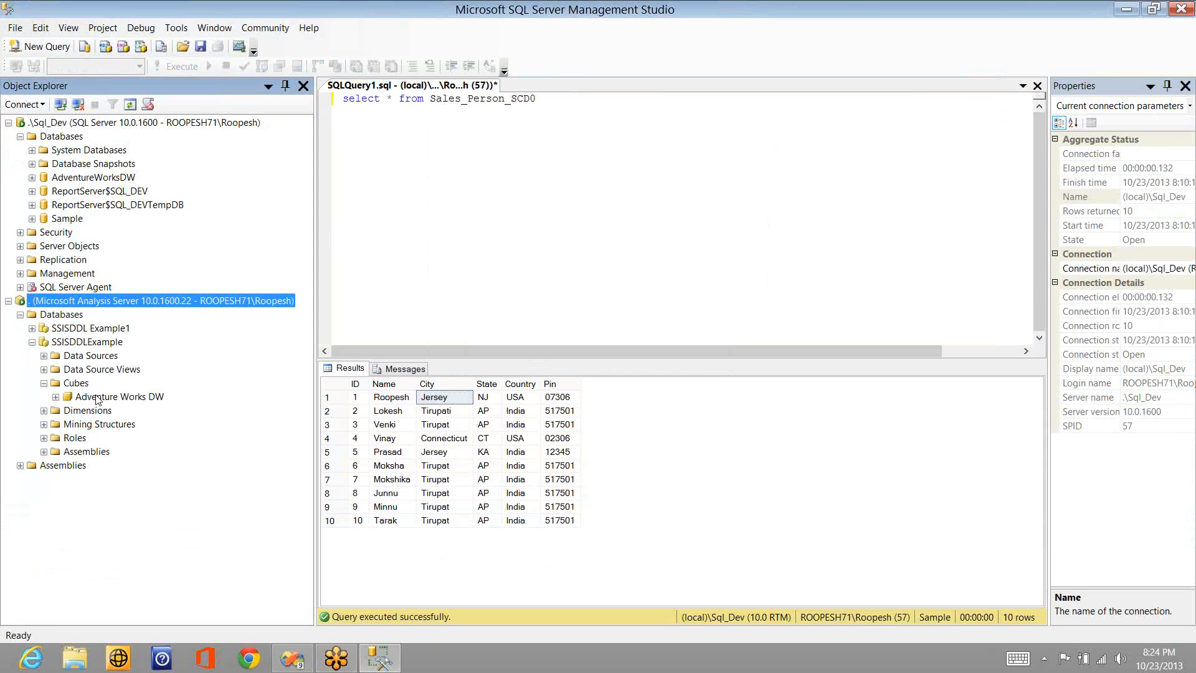
{"action": "right_click", "coordinate": [98, 399]}
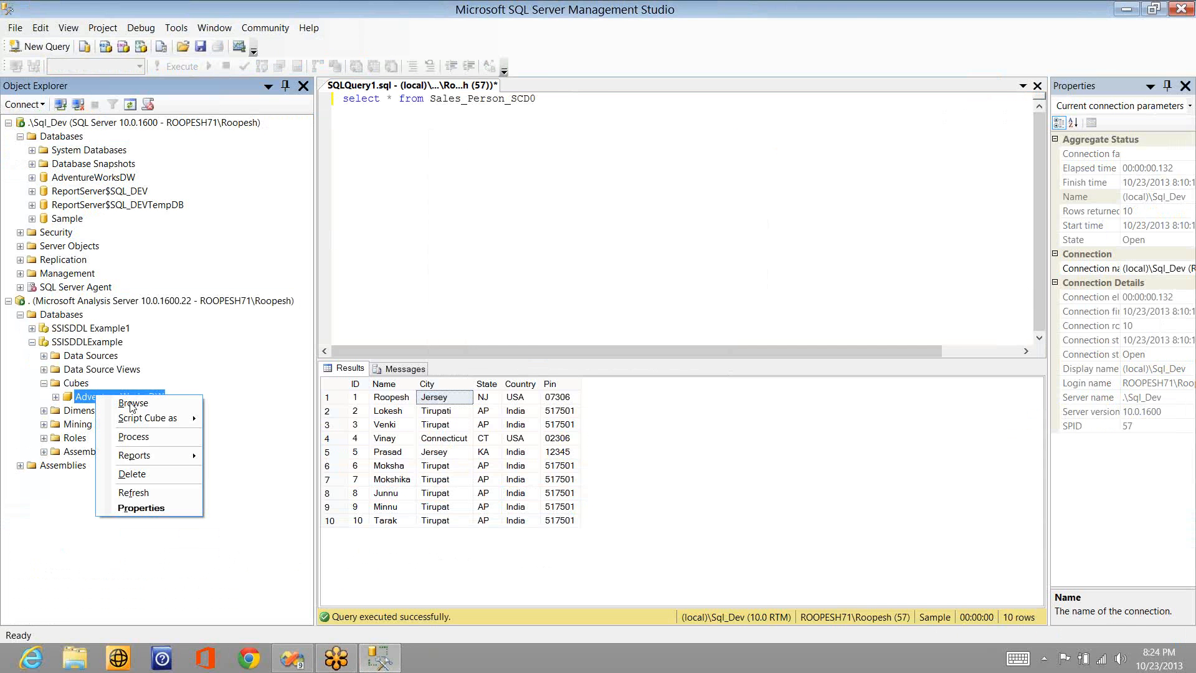
{"action": "left_click", "coordinate": [130, 402]}
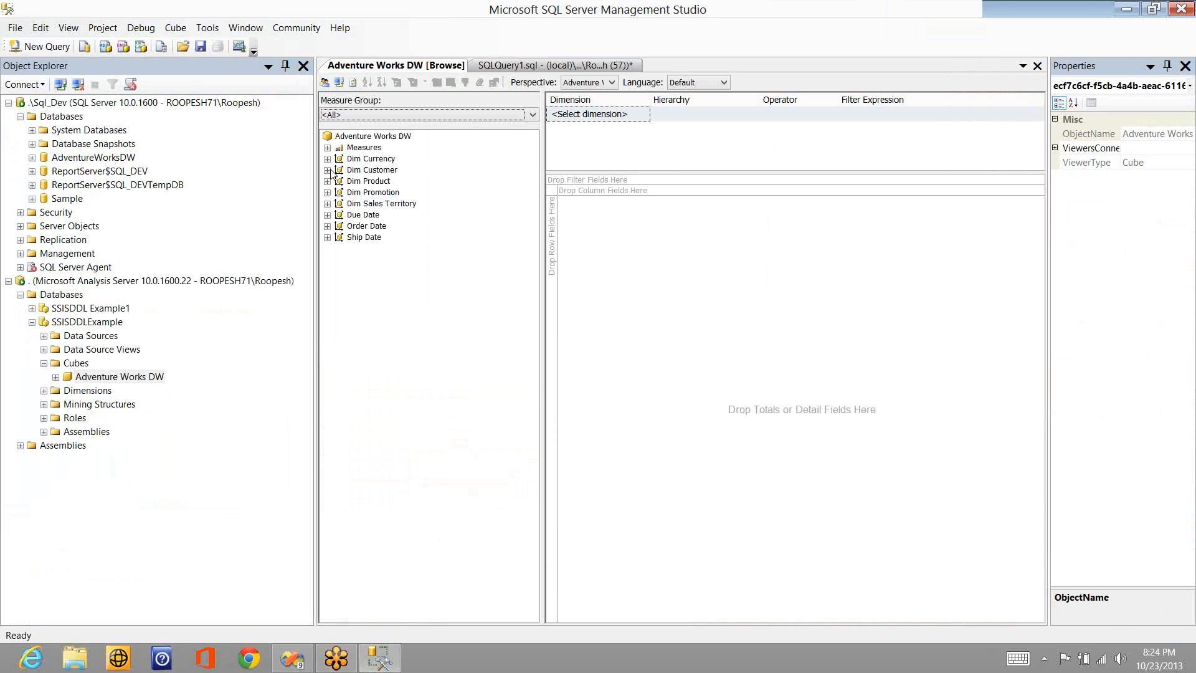
- Expand Dim Customer down to its Customer Key level and examine the key members
{"action": "left_click", "coordinate": [327, 169]}
{"action": "left_click", "coordinate": [339, 181]}
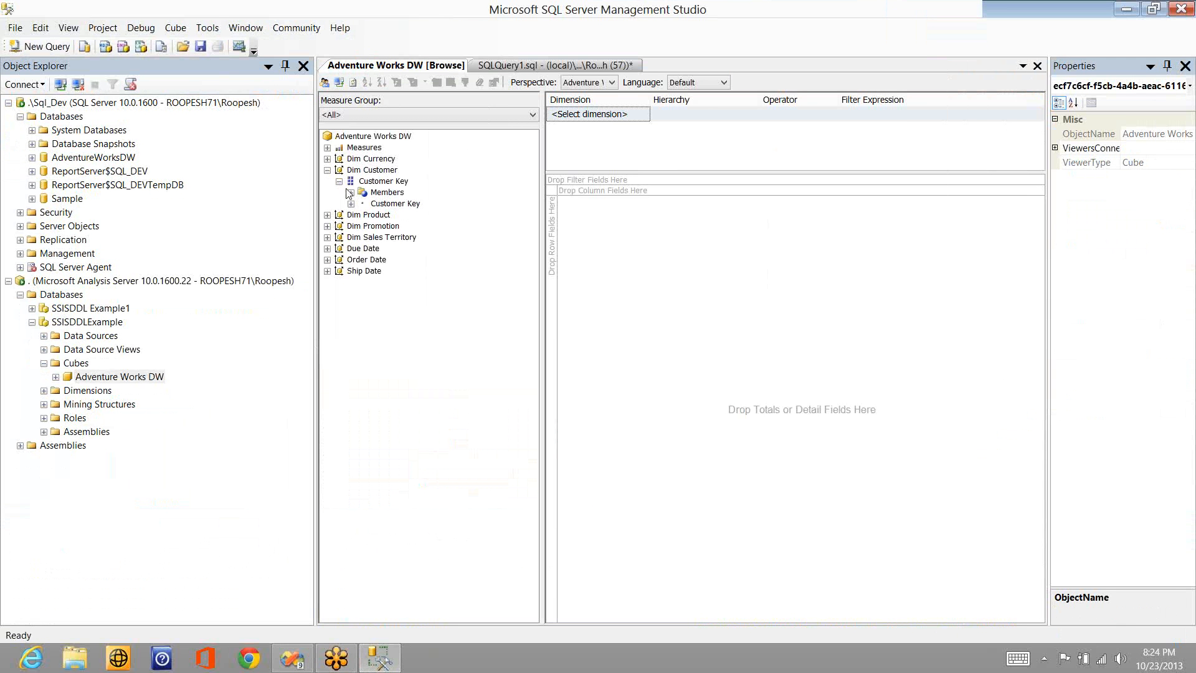
{"action": "left_click", "coordinate": [351, 203]}
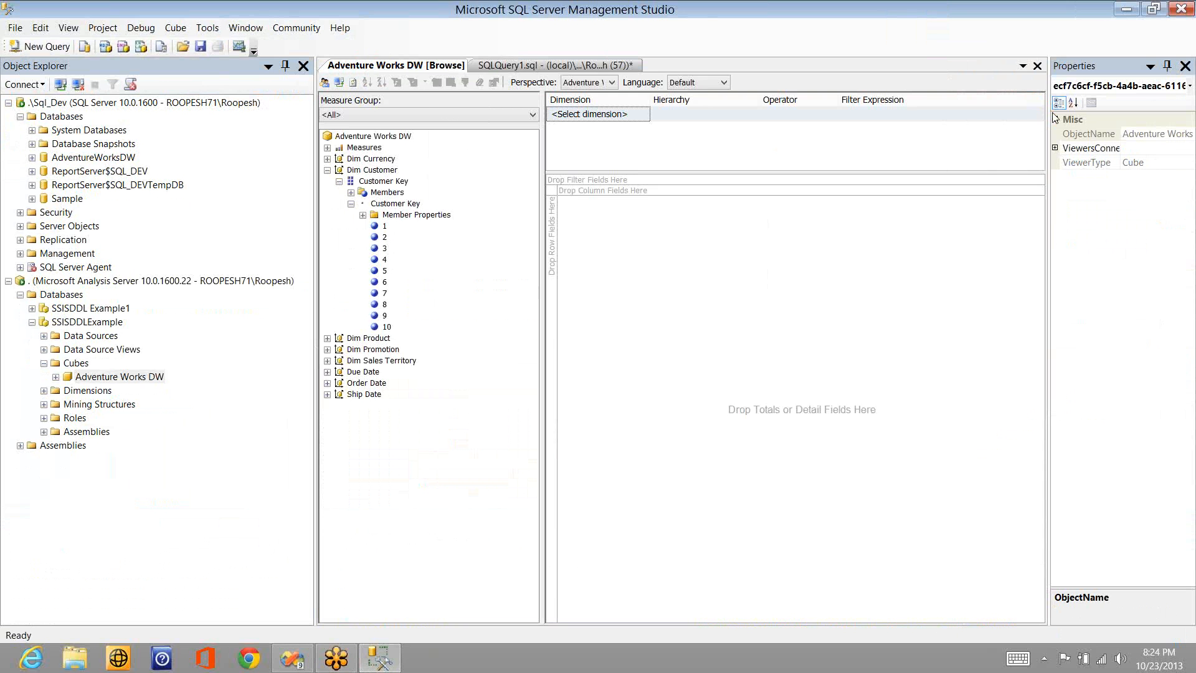
- Switch back to the SSIS package in Visual Studio and delete the Dimension Processing destination from the data flow
{"action": "key", "text": "alt+Tab"}
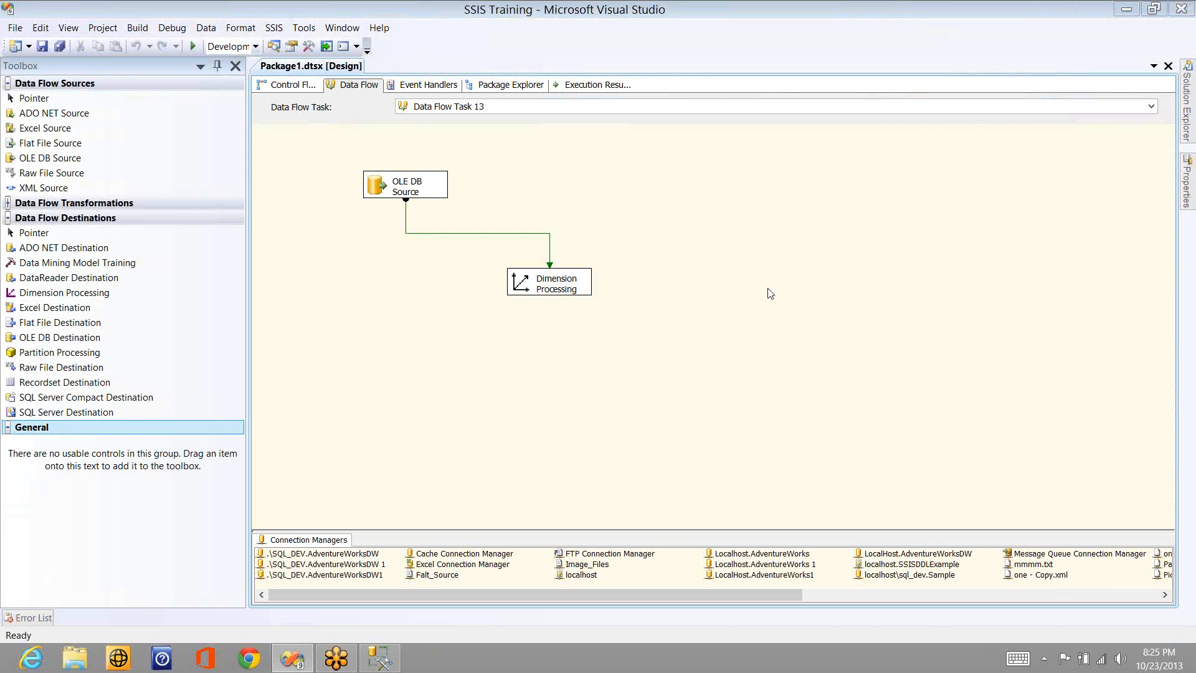
{"action": "left_click", "coordinate": [563, 292]}
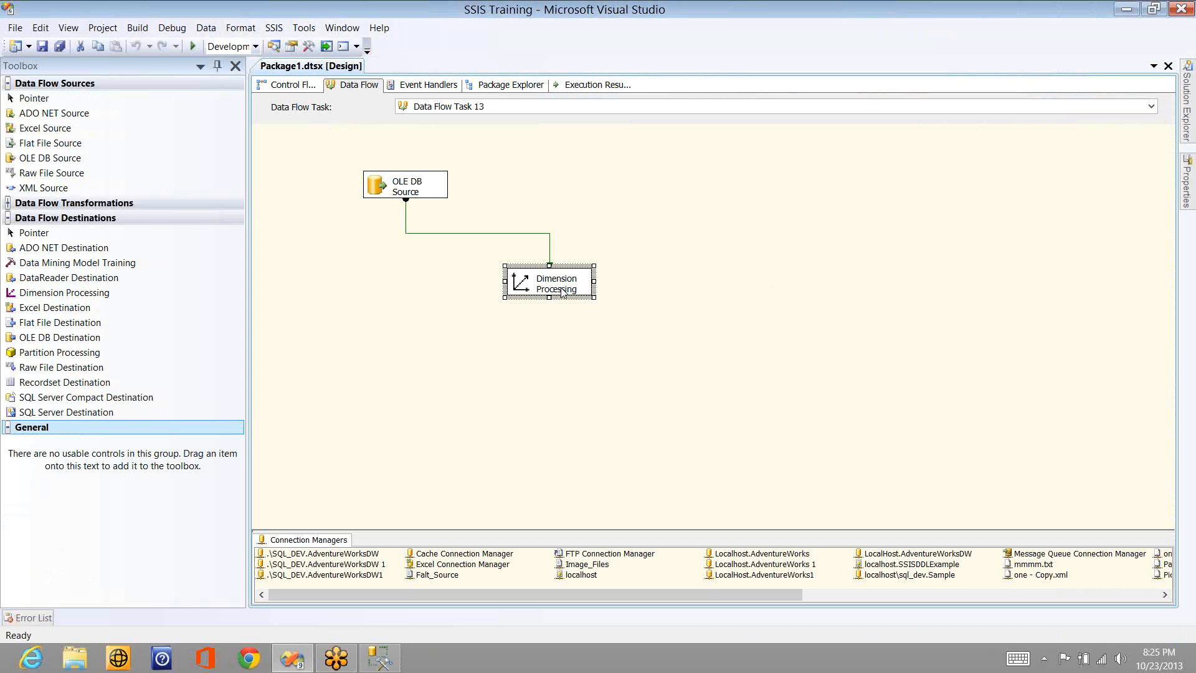
{"action": "key", "text": "Delete"}
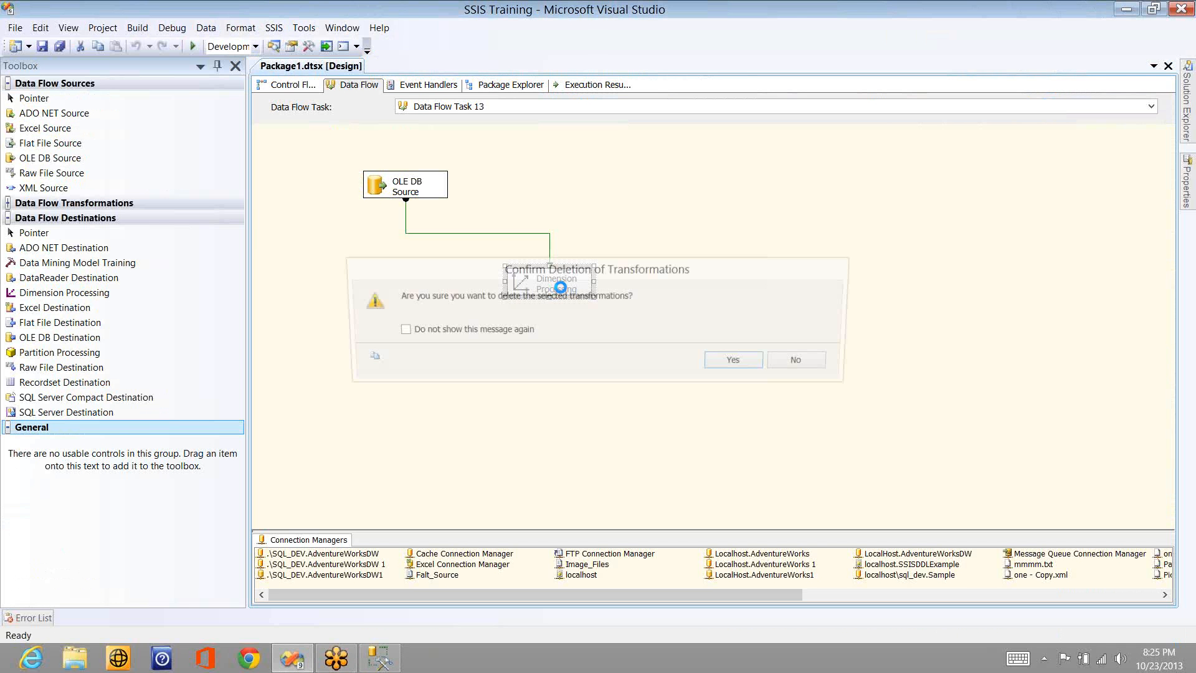
{"action": "key", "text": "Return"}
- Add an Excel Destination below the OLE DB Source and connect the source's data output to it
{"action": "left_click_drag", "start_coordinate": [54, 307], "coordinate": [372, 292]}
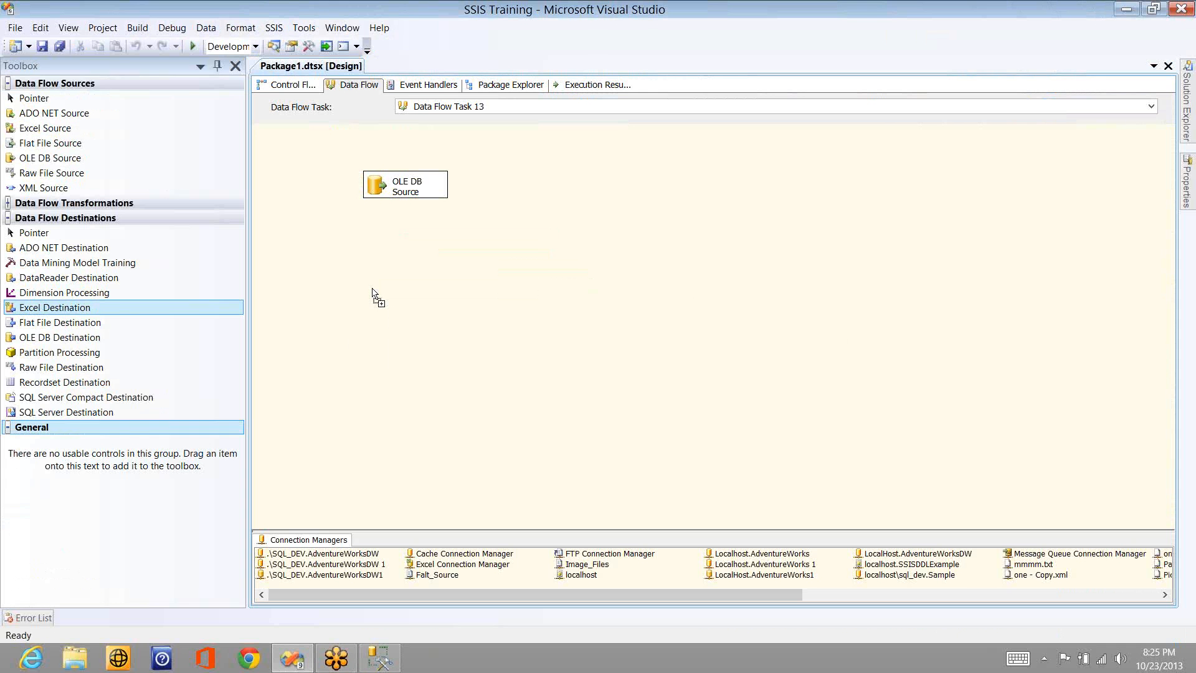
{"action": "left_click", "coordinate": [409, 187]}
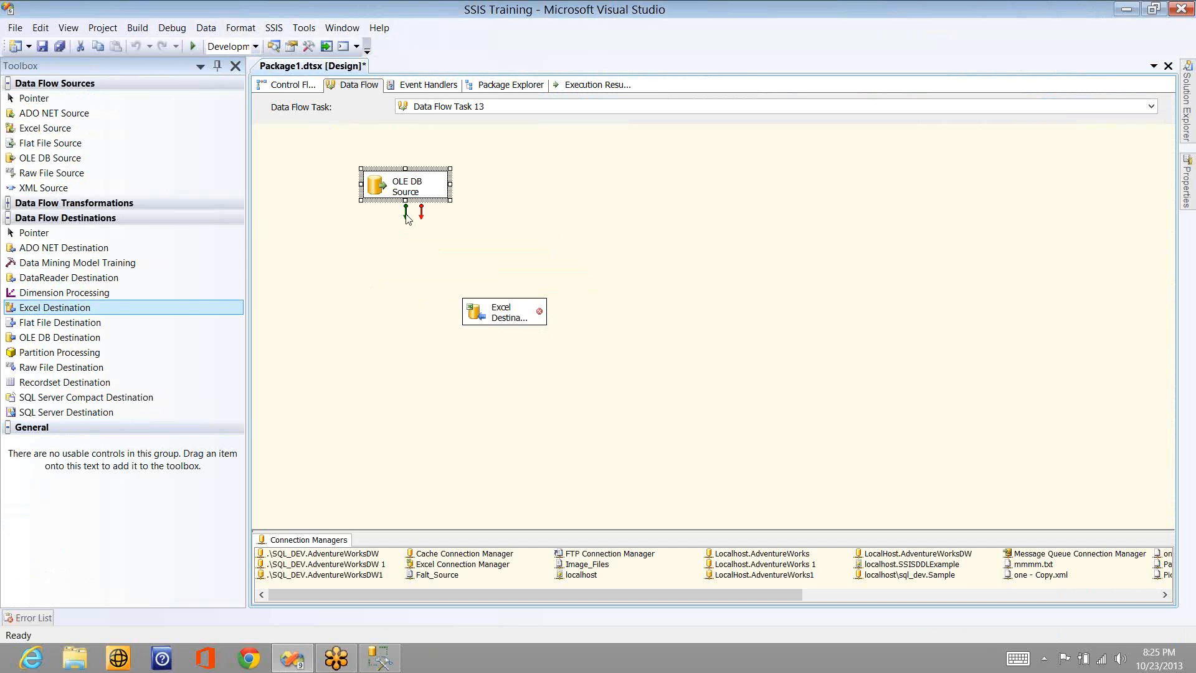
{"action": "left_click", "coordinate": [498, 314]}
{"action": "left_click", "coordinate": [522, 297]}
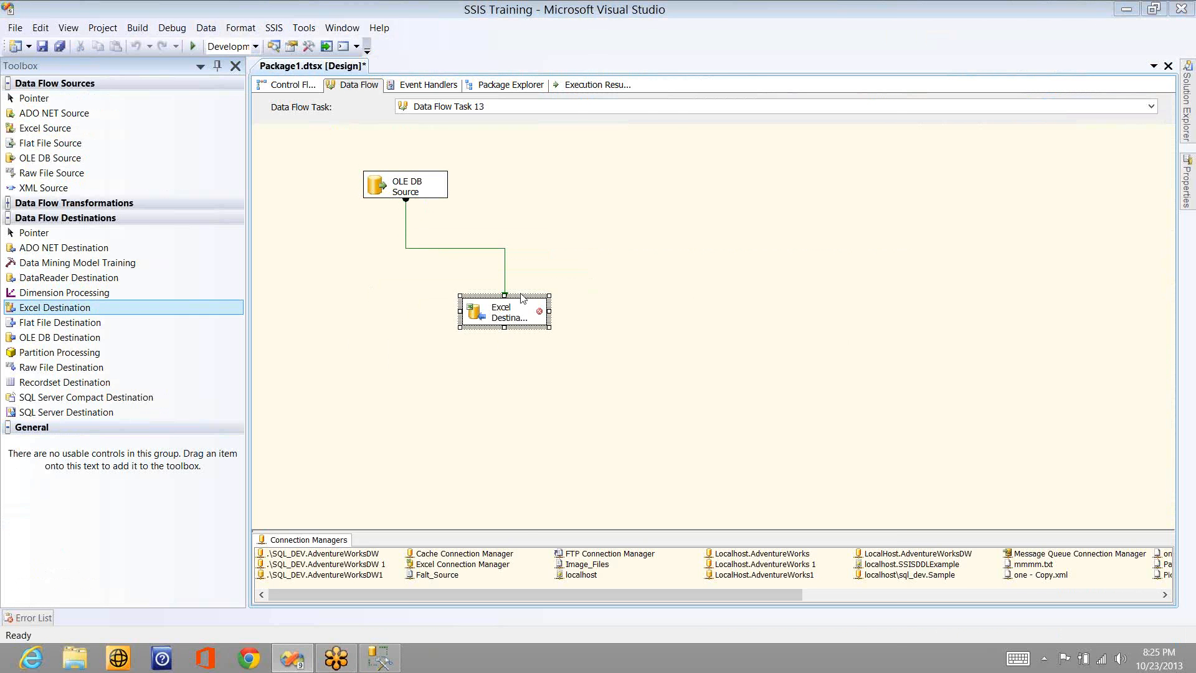
- Set the Excel Destination to the existing Excel Connection Manager with sheet Sheet2$ and check its column mappings
{"action": "double_click", "coordinate": [522, 297]}
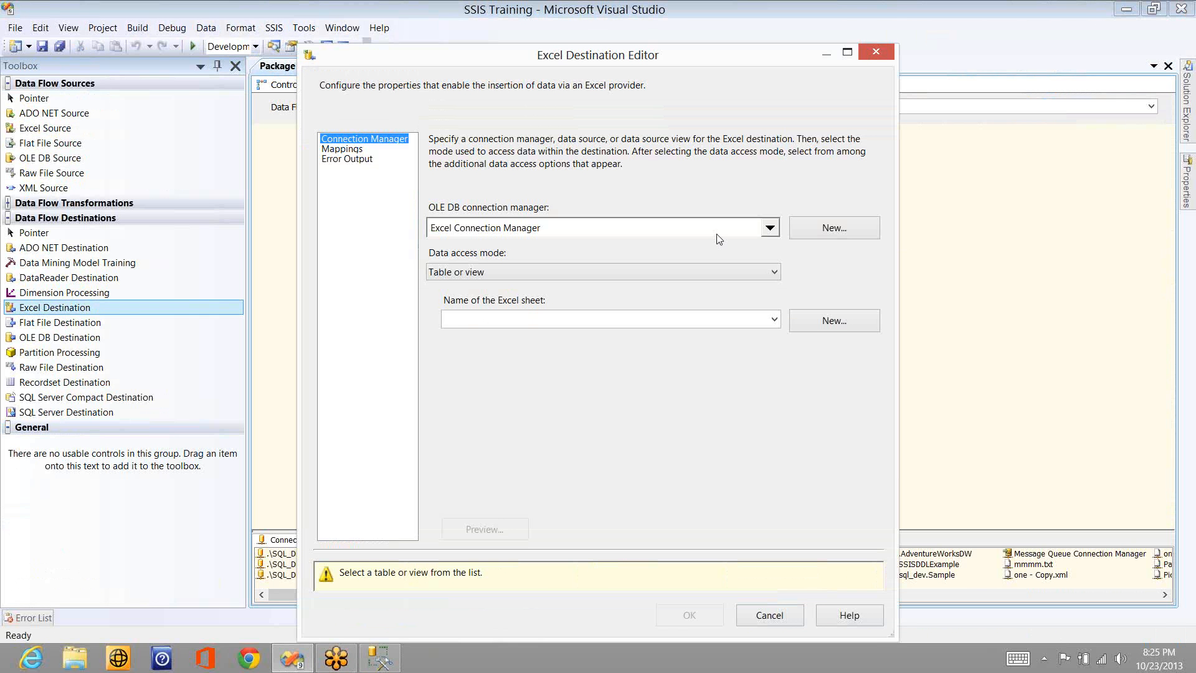
{"action": "left_click", "coordinate": [770, 229]}
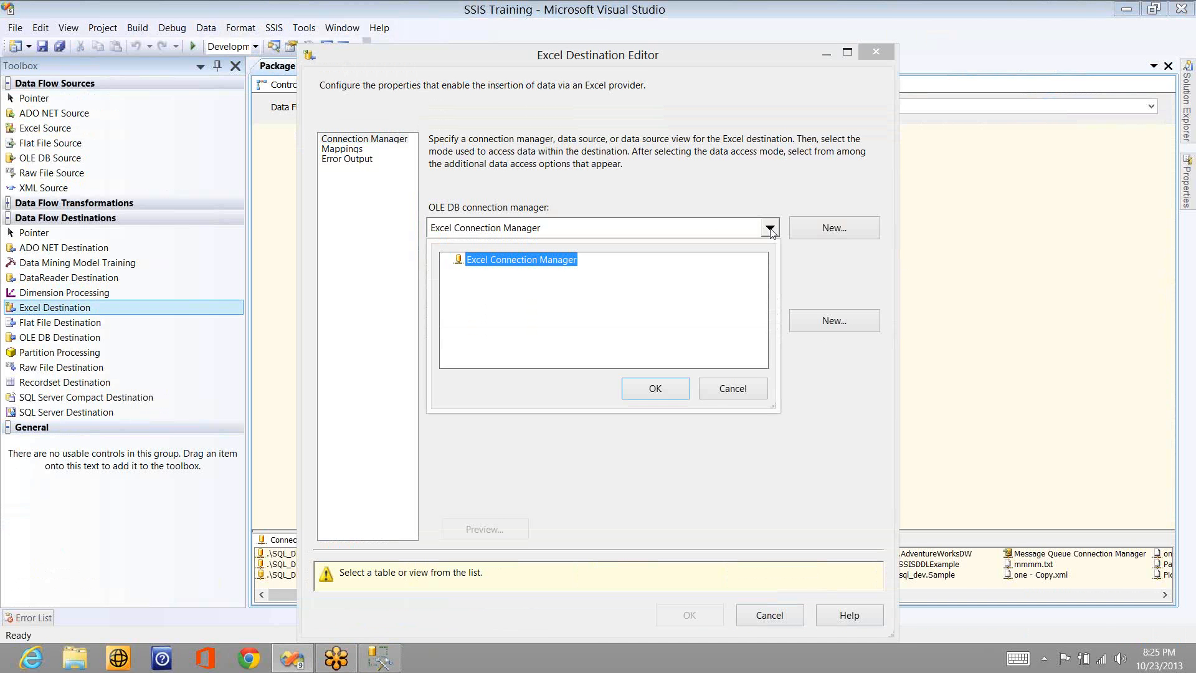
{"action": "left_click", "coordinate": [727, 394]}
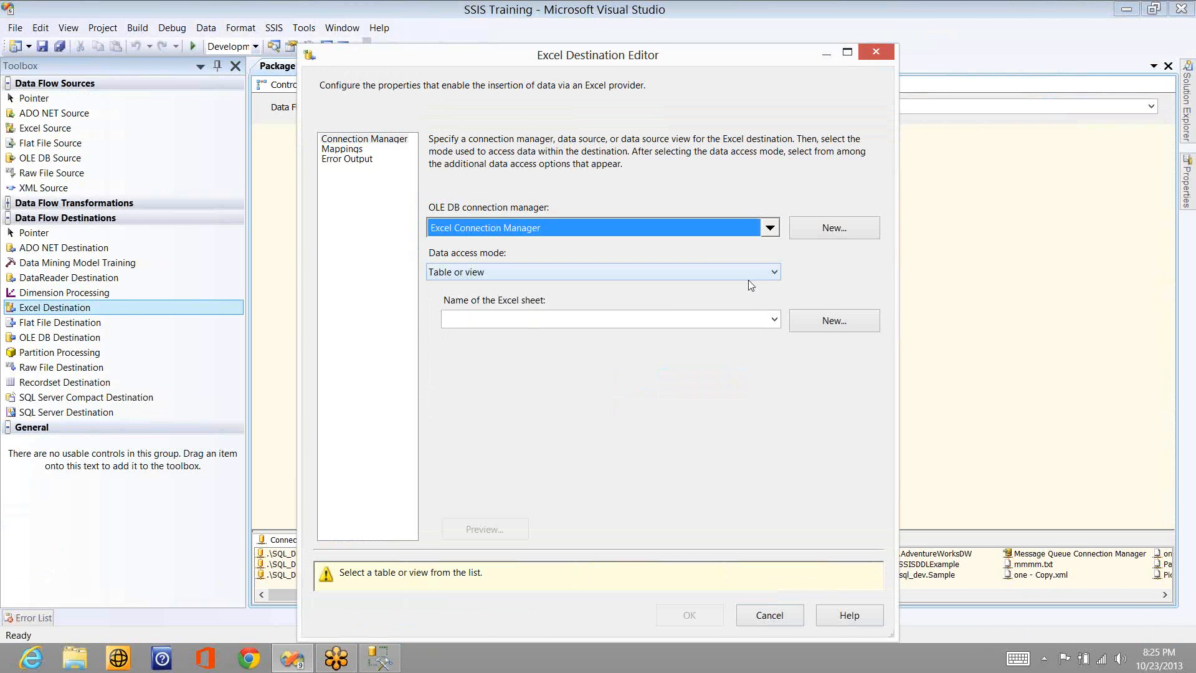
{"action": "left_click", "coordinate": [748, 274]}
{"action": "left_click", "coordinate": [682, 319]}
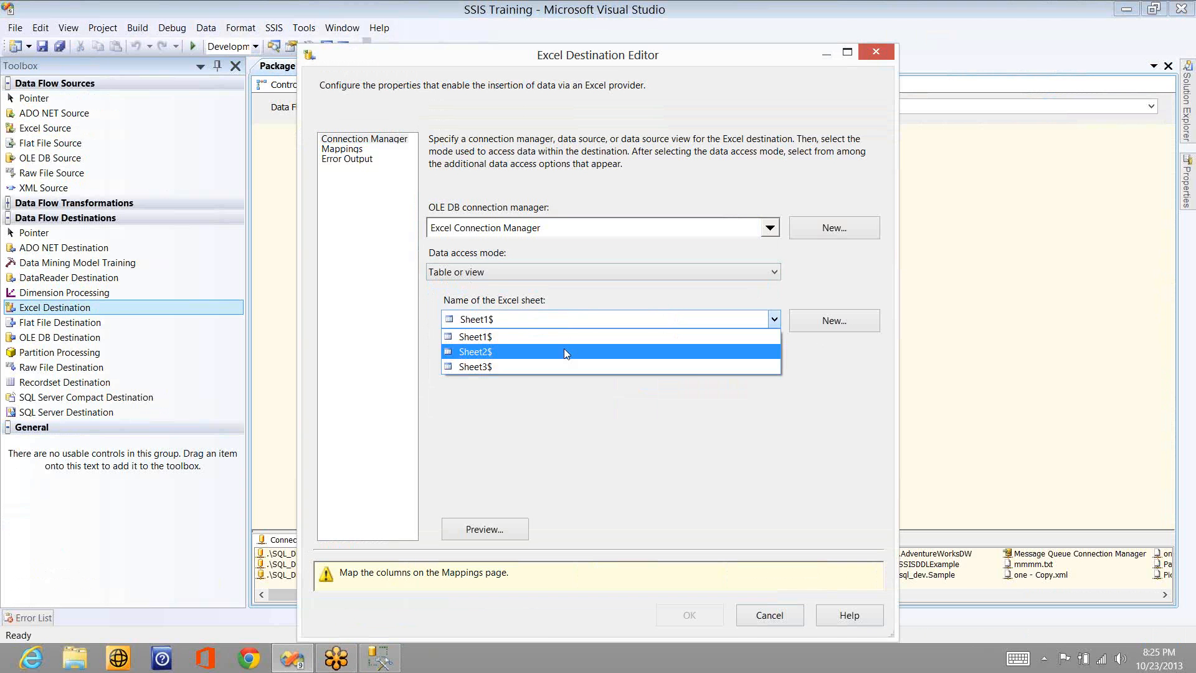
{"action": "left_click", "coordinate": [563, 347]}
{"action": "left_click", "coordinate": [364, 151]}
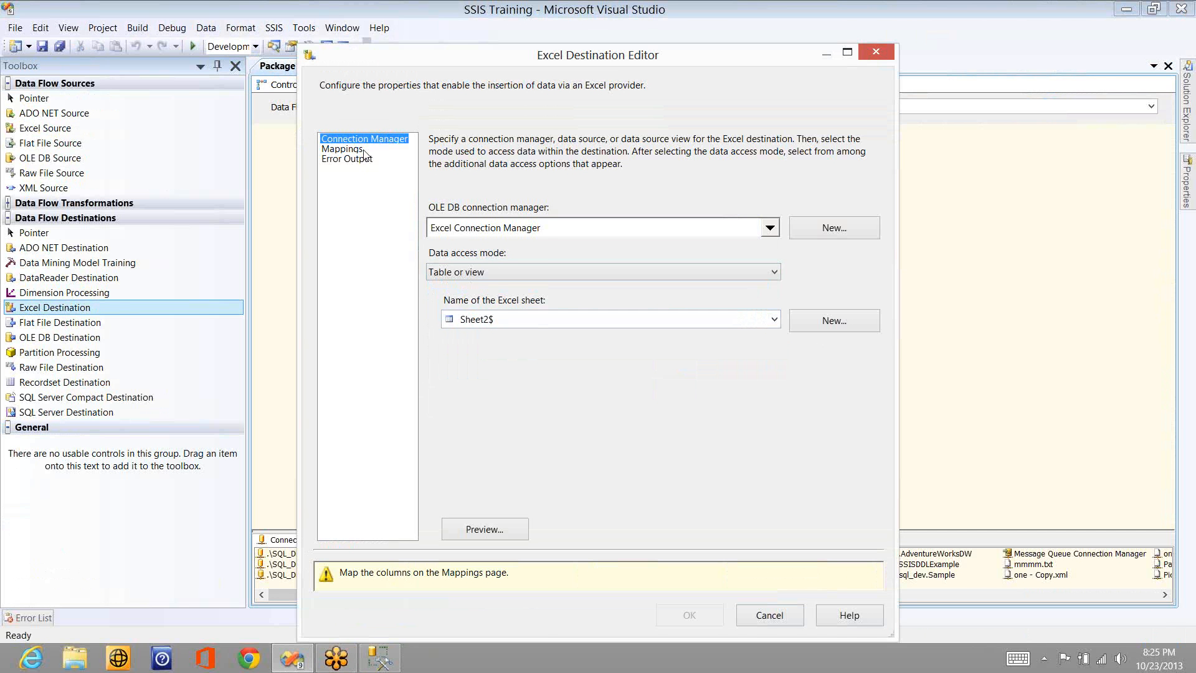
{"action": "left_click", "coordinate": [364, 150]}
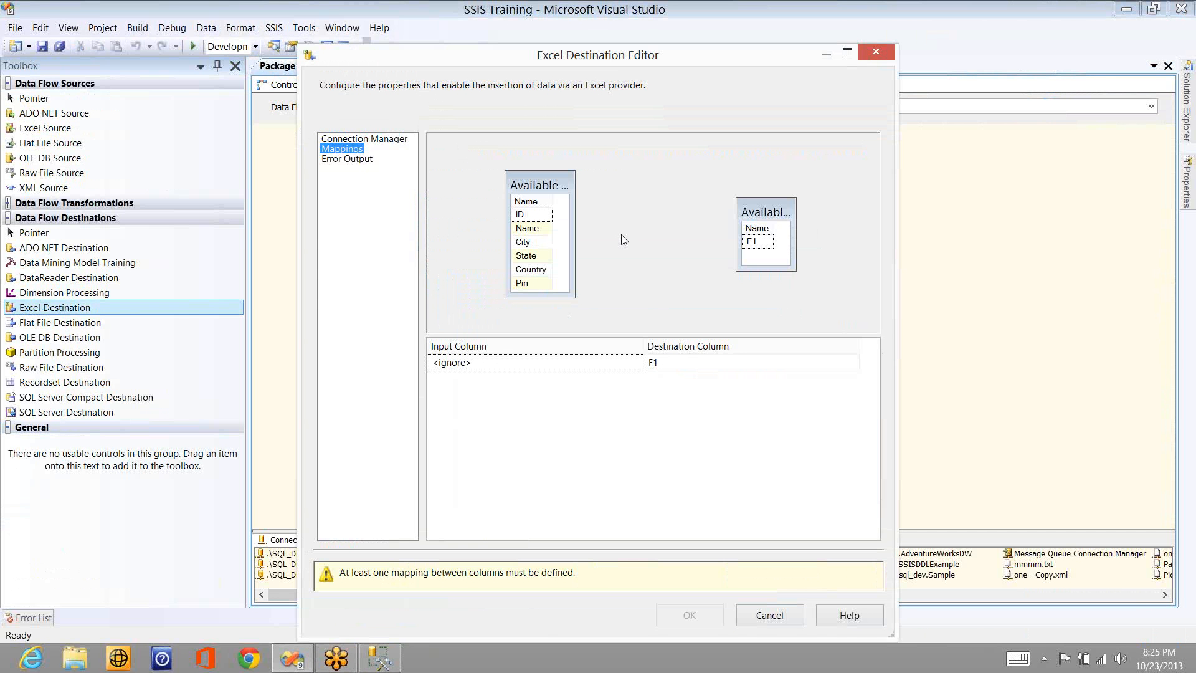
{"action": "left_click", "coordinate": [369, 138]}
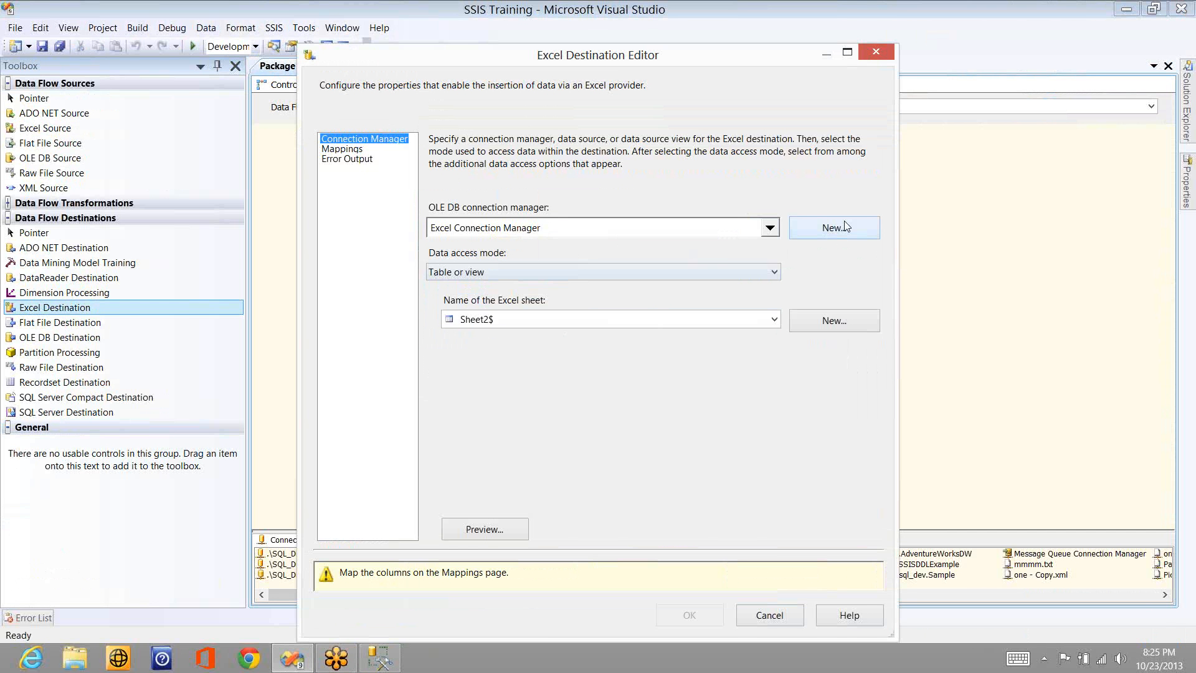
- Create a new Excel connection pointing to a file named testing_test on the Desktop and try to list its sheets
{"action": "left_click", "coordinate": [845, 226]}
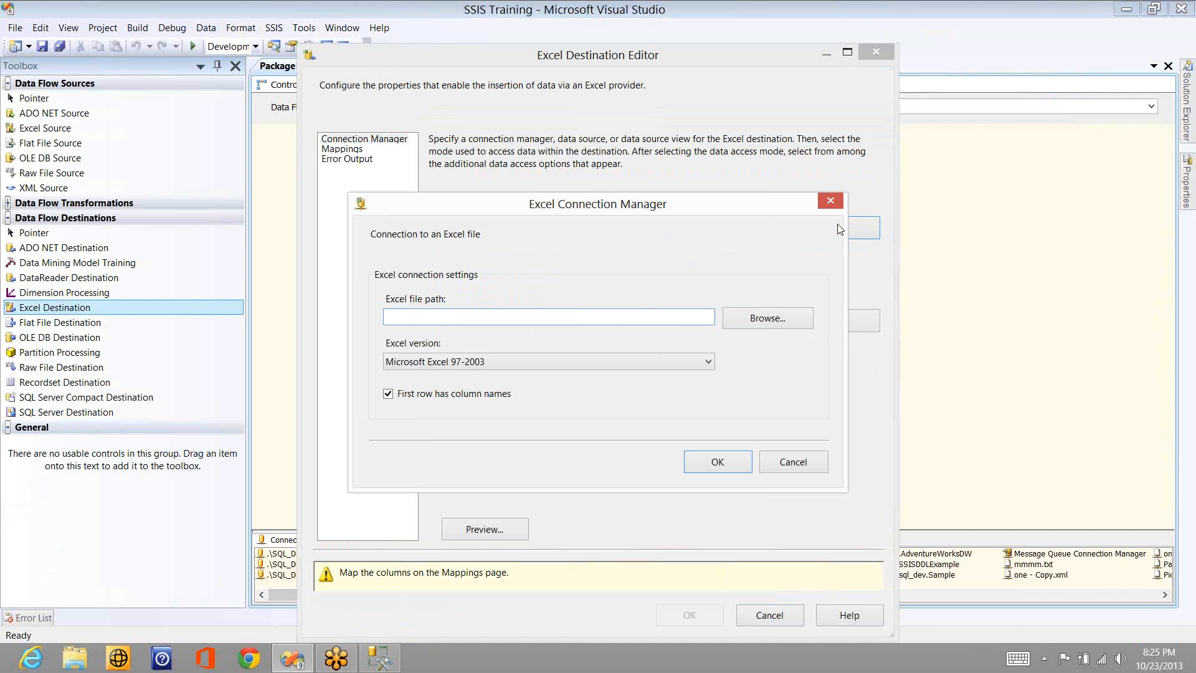
{"action": "left_click", "coordinate": [774, 320]}
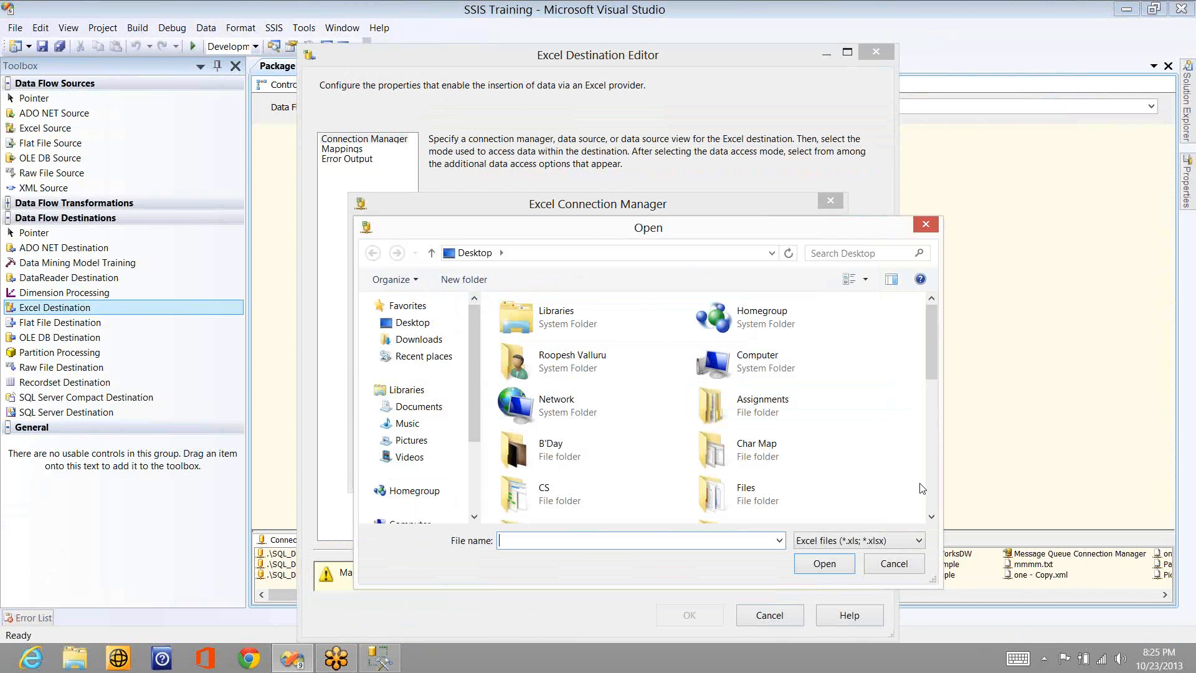
{"action": "type", "text": "te"}
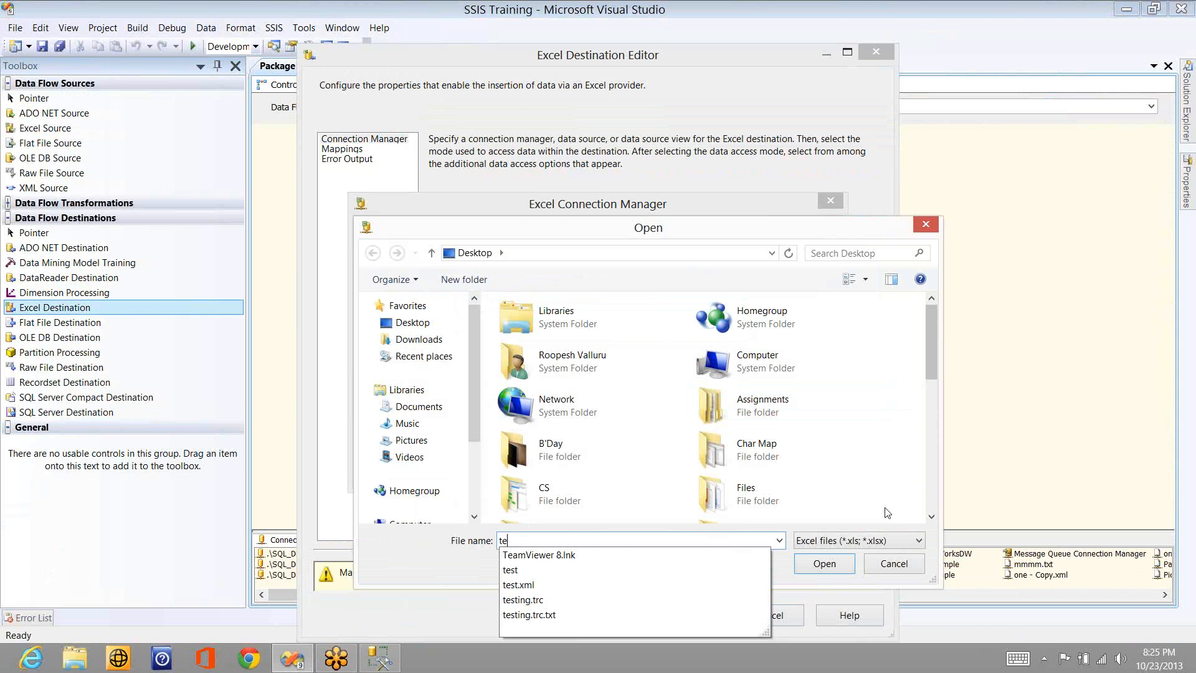
{"action": "type", "text": "sting"}
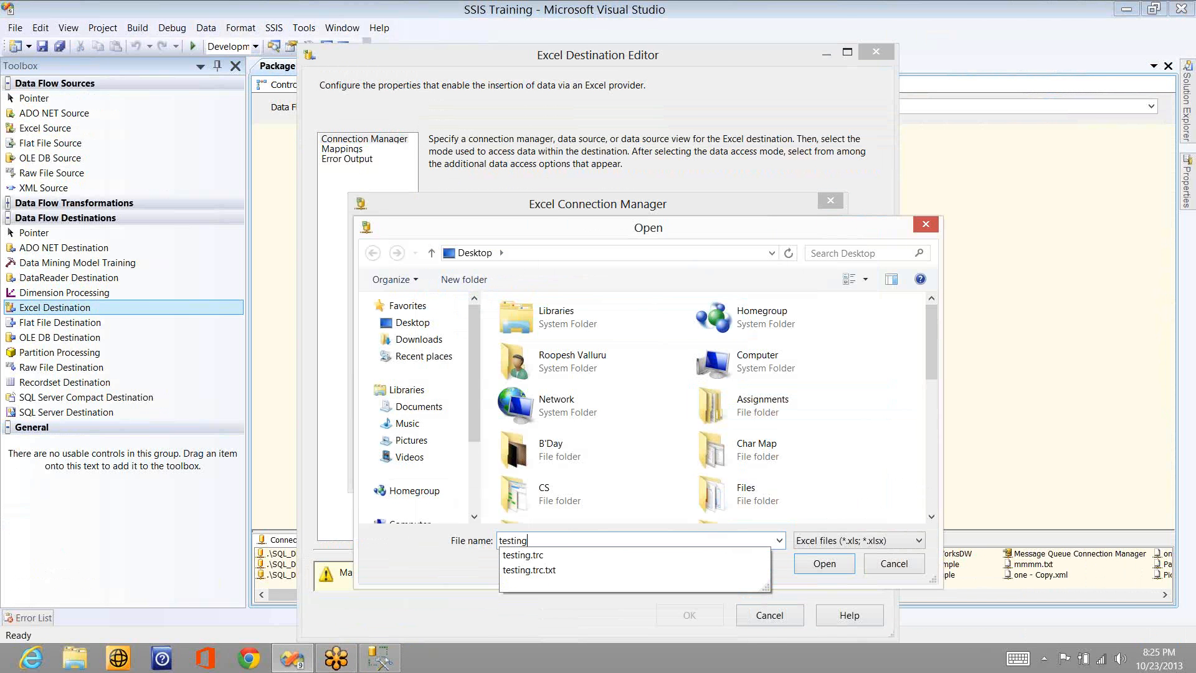
{"action": "type", "text": "_test"}
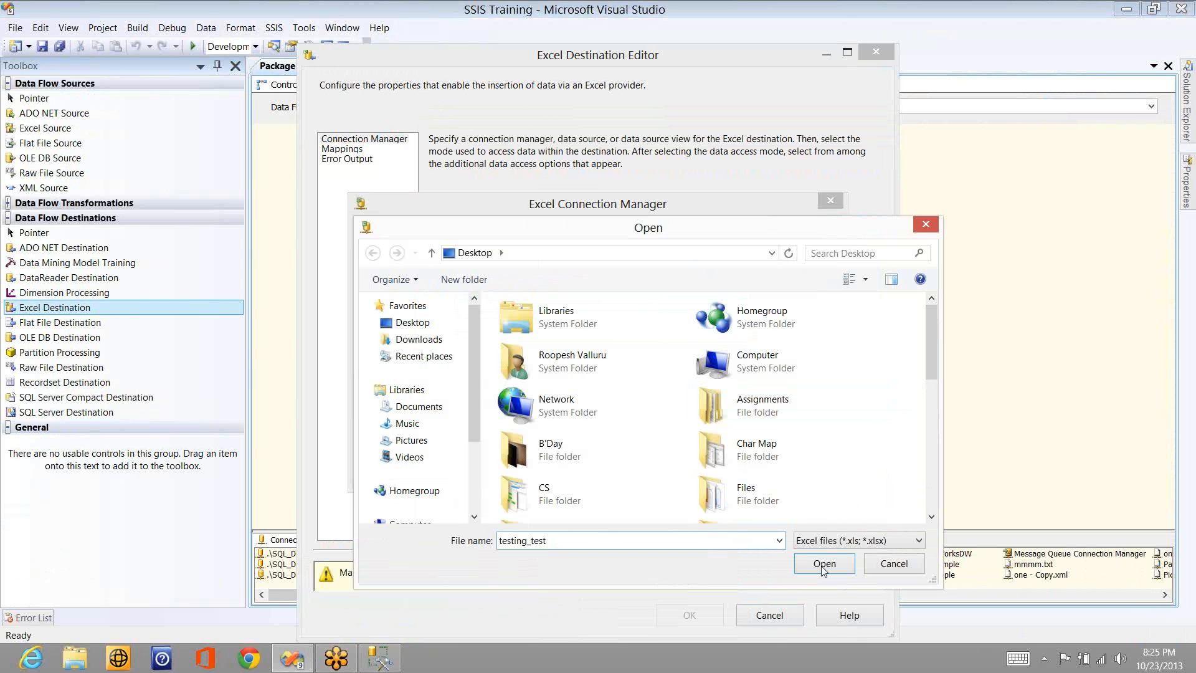
{"action": "left_click", "coordinate": [823, 563]}
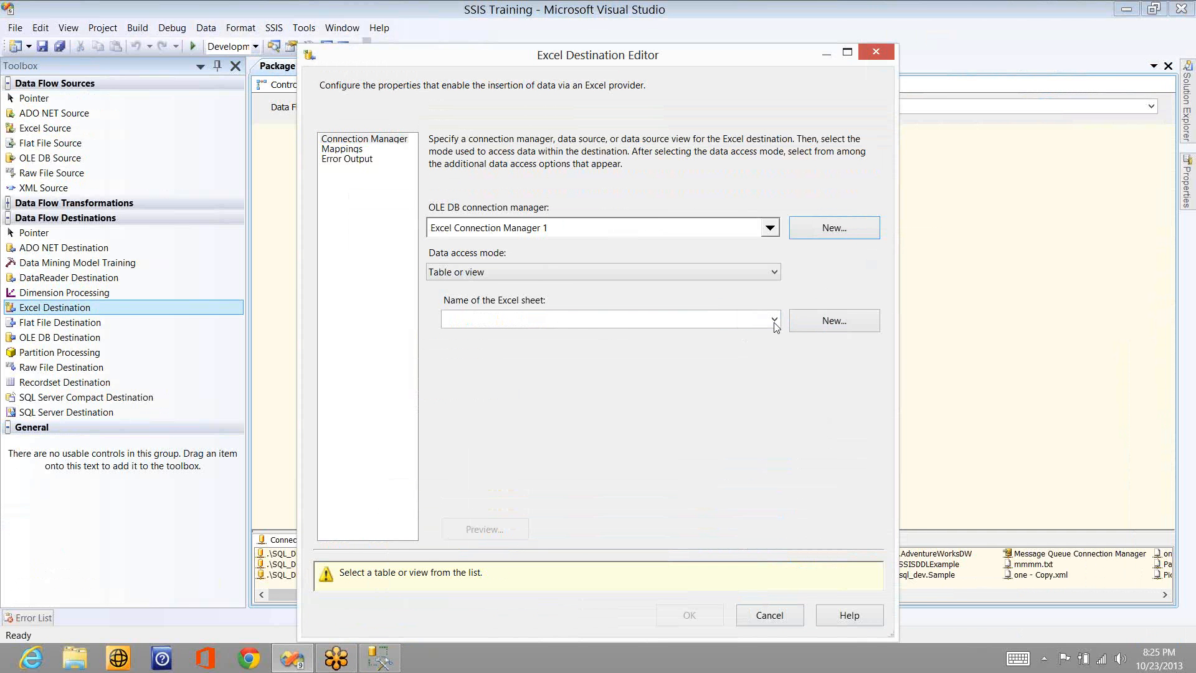
{"action": "left_click", "coordinate": [774, 322]}
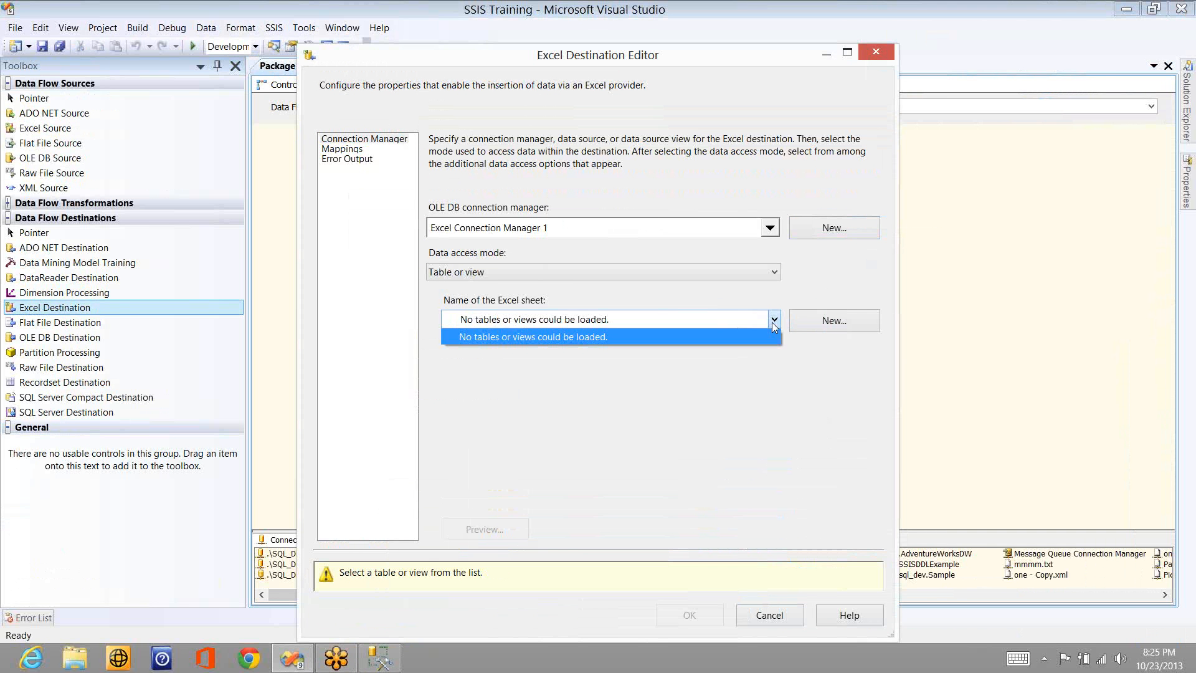
- Start another Excel connection, create a new Excel worksheet file named Sales on the Desktop, and use it as the connection's file
{"action": "left_click", "coordinate": [822, 228]}
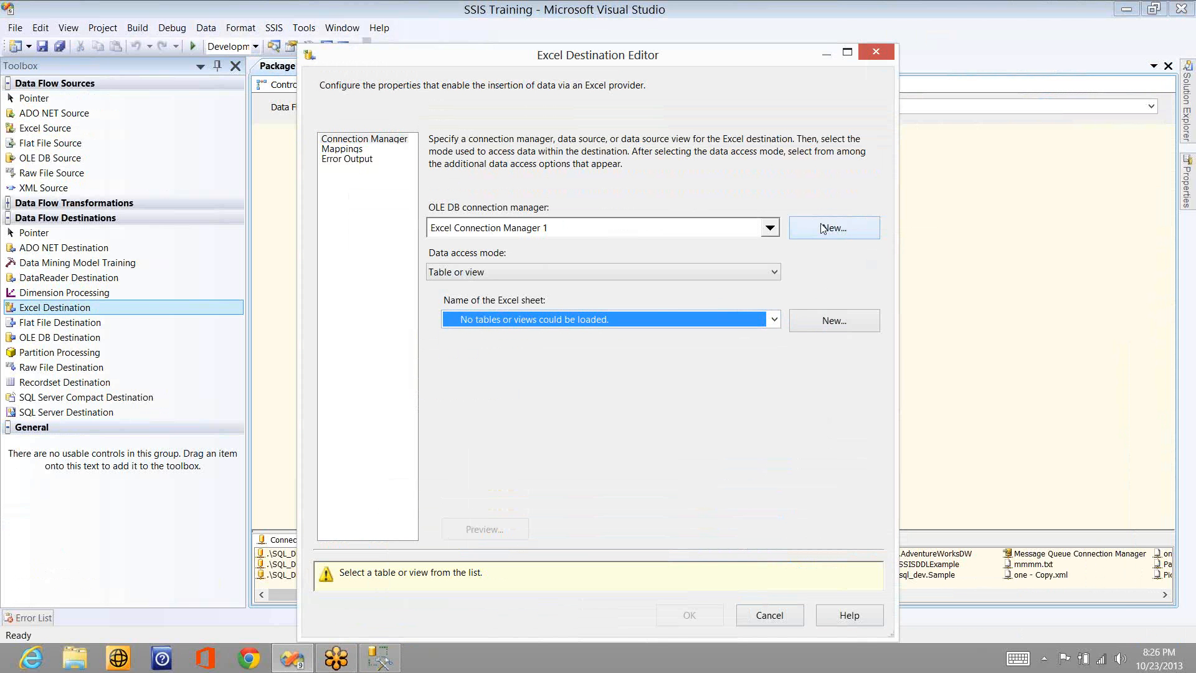
{"action": "left_click", "coordinate": [822, 227]}
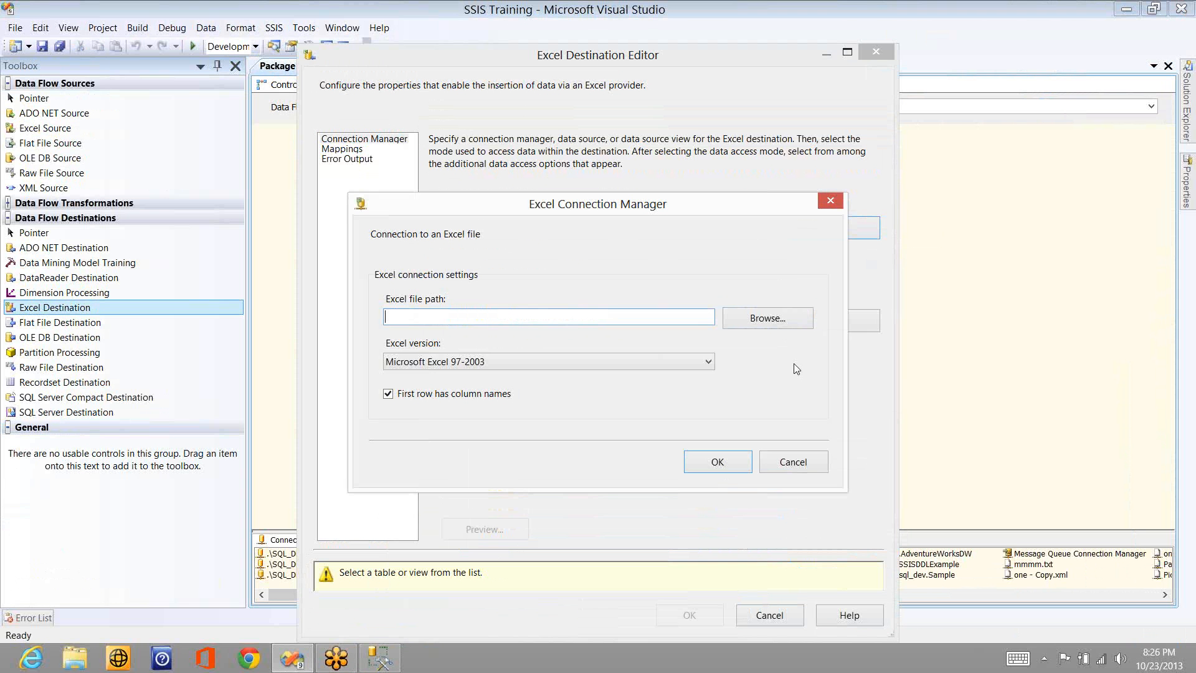
{"action": "left_click", "coordinate": [782, 319]}
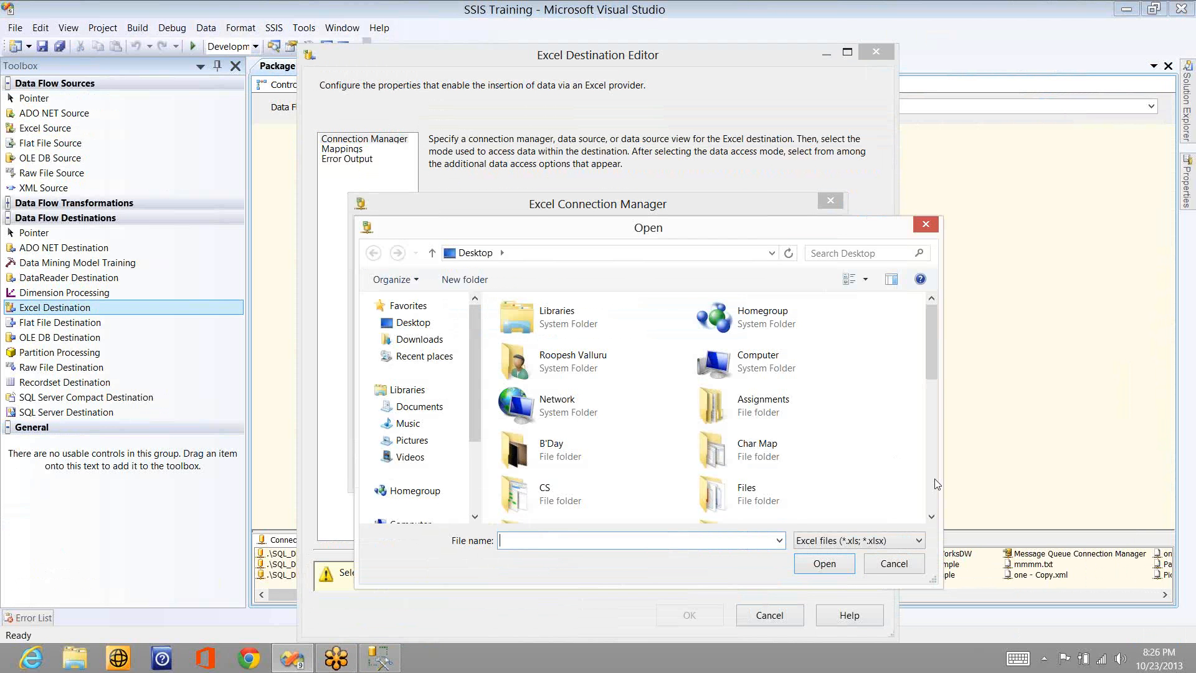
{"action": "scroll", "coordinate": [797, 506], "scroll_direction": "down", "scroll_amount": 5}
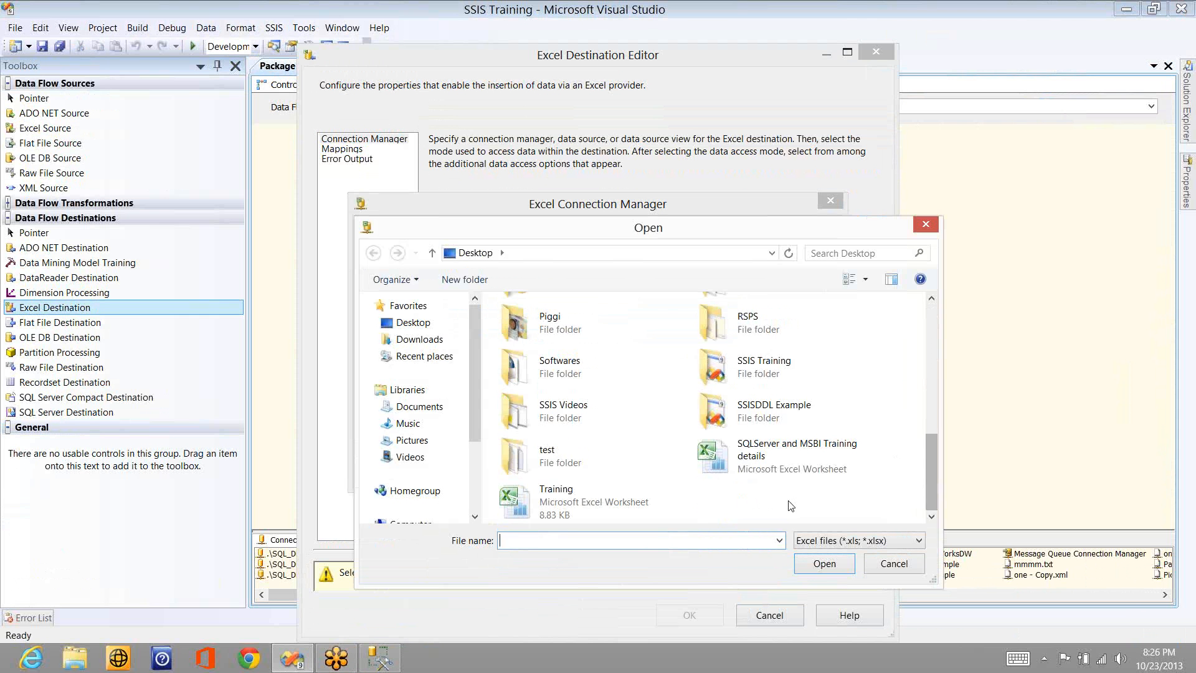
{"action": "right_click", "coordinate": [642, 332]}
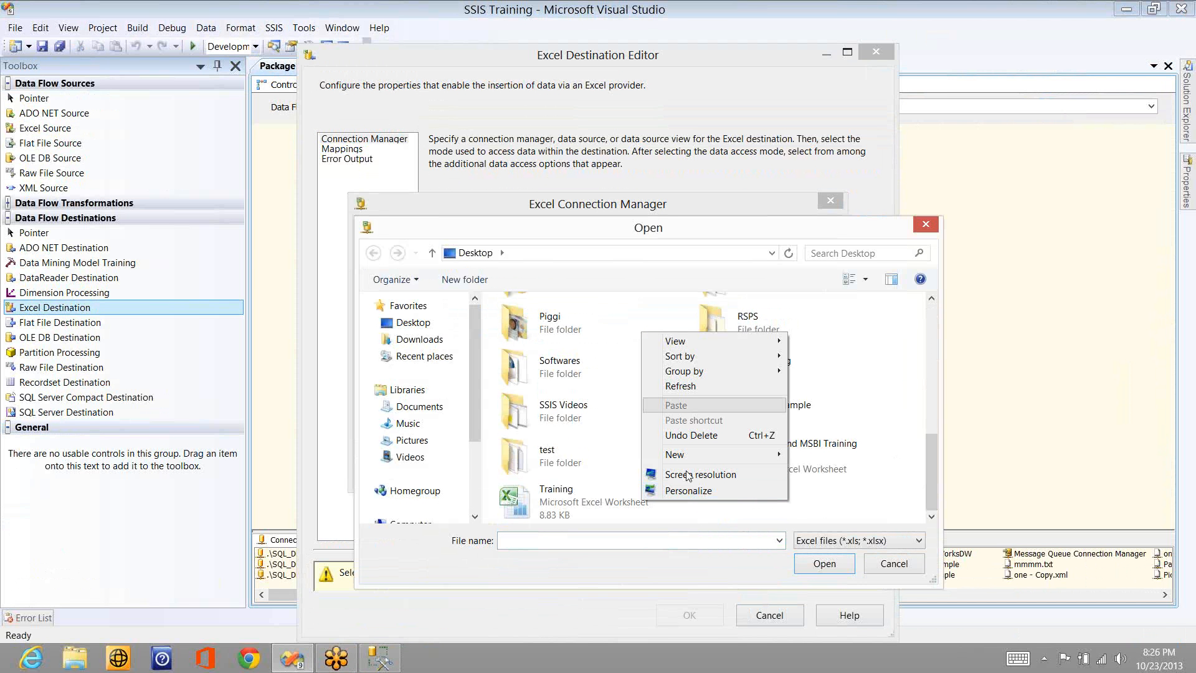
{"action": "mouse_move", "coordinate": [685, 454]}
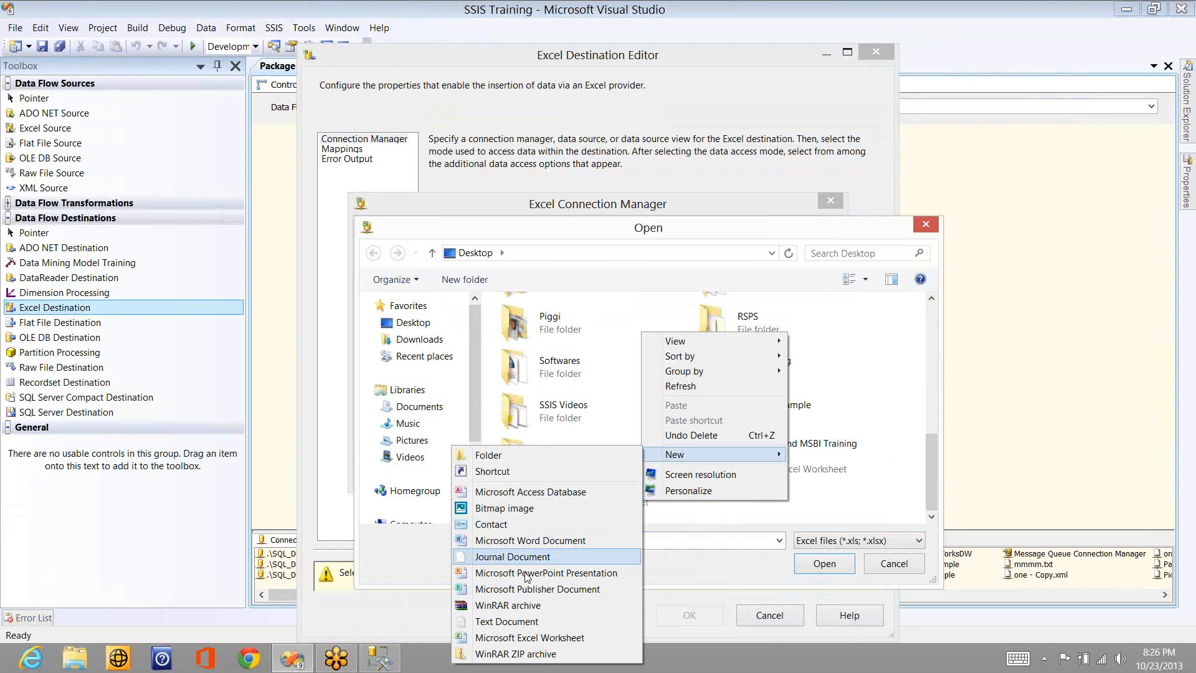
{"action": "left_click", "coordinate": [525, 637]}
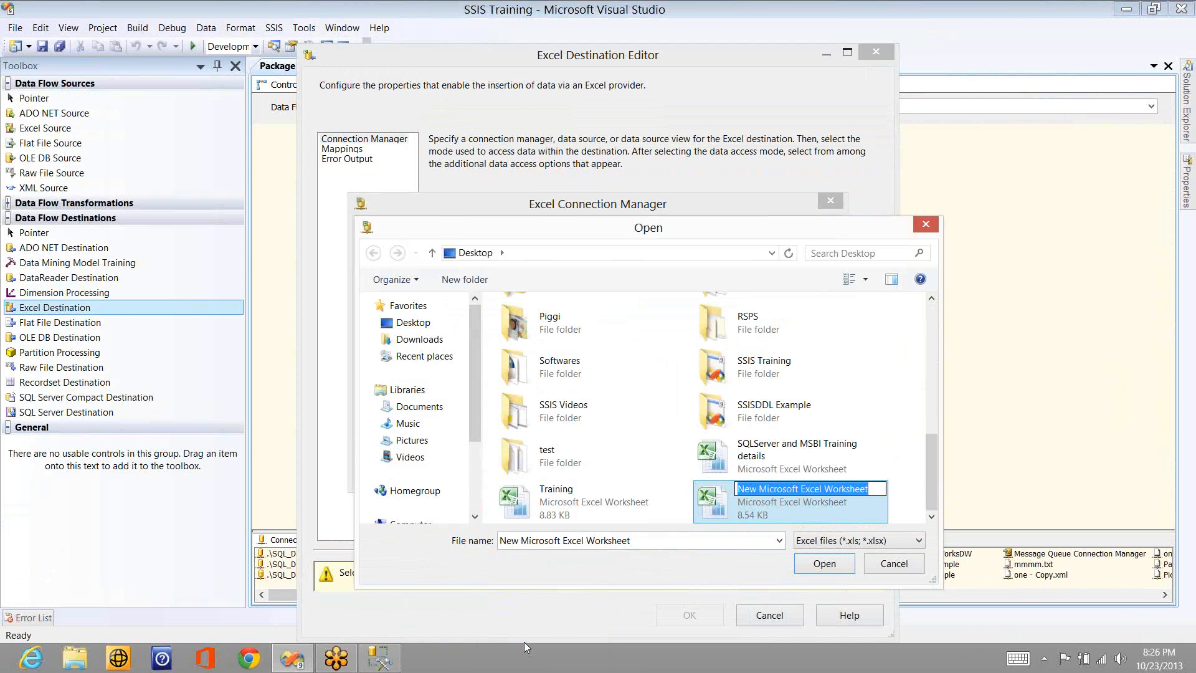
{"action": "type", "text": "Sales"}
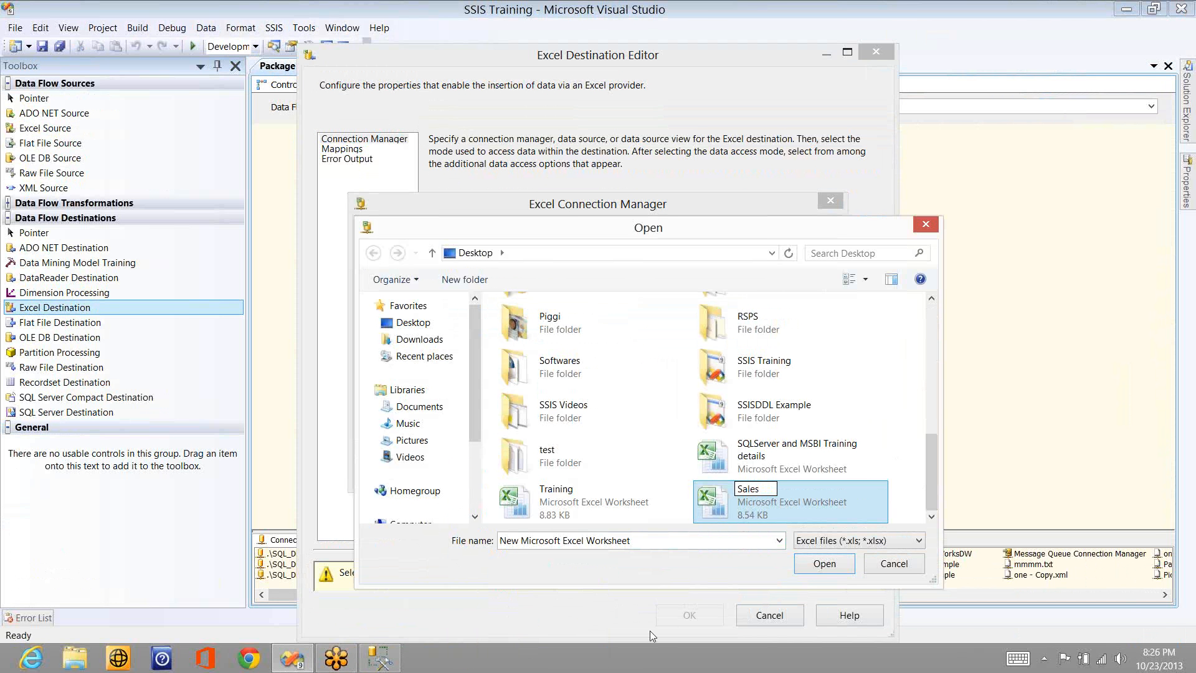
{"action": "key", "text": "Return"}
{"action": "key", "text": "Return"}
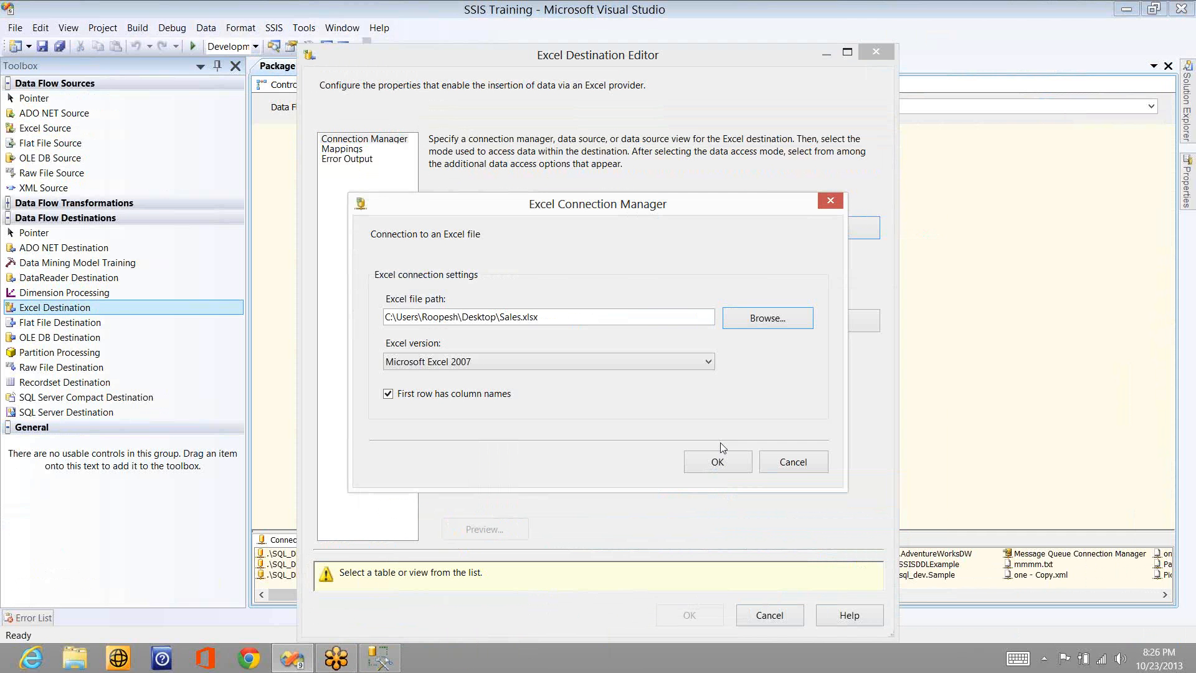
{"action": "left_click", "coordinate": [717, 462]}
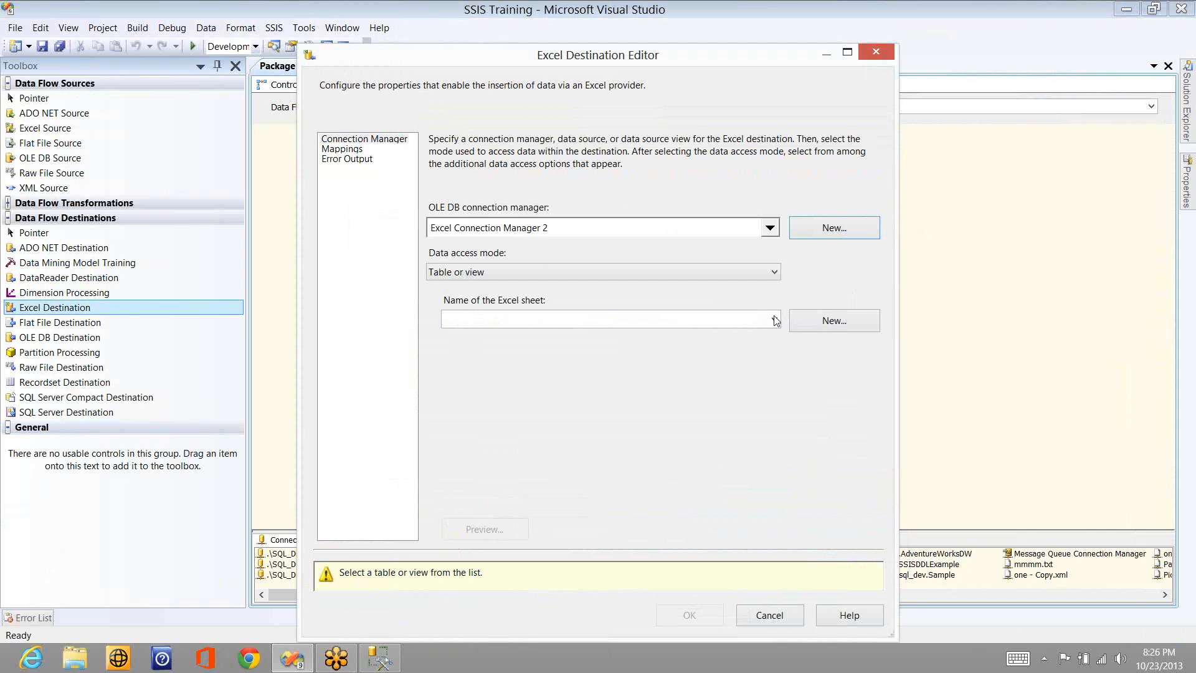
- Choose Sheet1$ of the Sales workbook, map the ID input column to F1, and cancel the Excel Destination configuration
{"action": "left_click", "coordinate": [775, 320]}
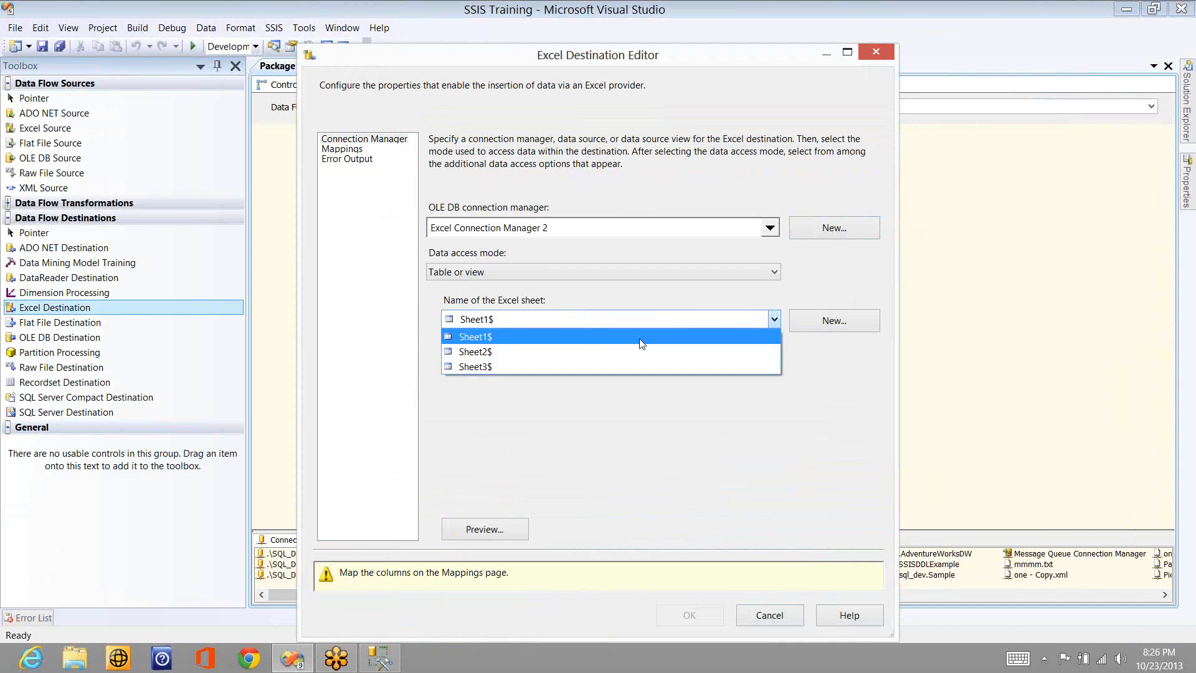
{"action": "left_click", "coordinate": [642, 339]}
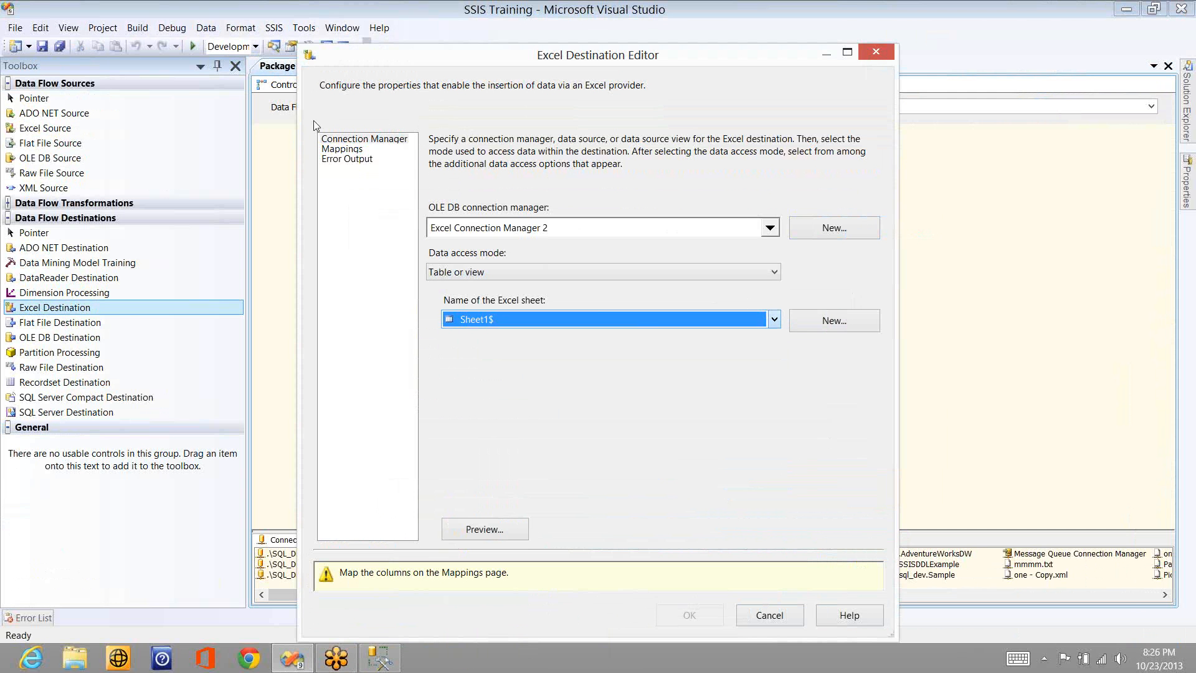
{"action": "left_click", "coordinate": [339, 149]}
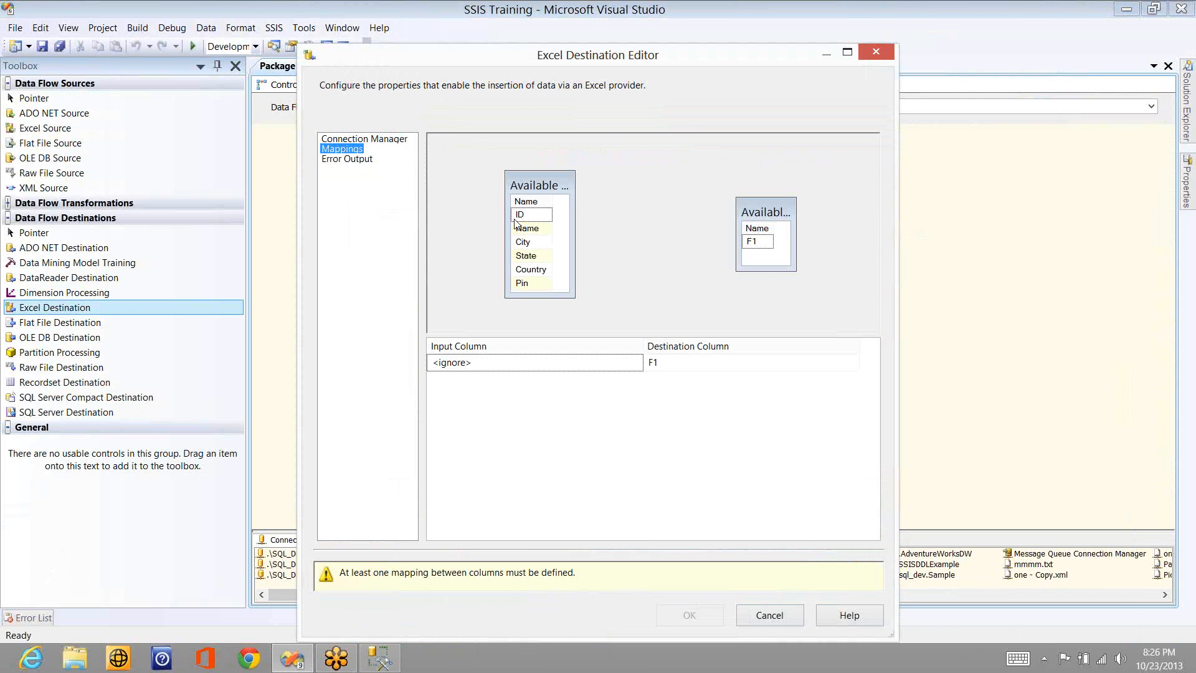
{"action": "left_click_drag", "start_coordinate": [525, 219], "coordinate": [750, 241]}
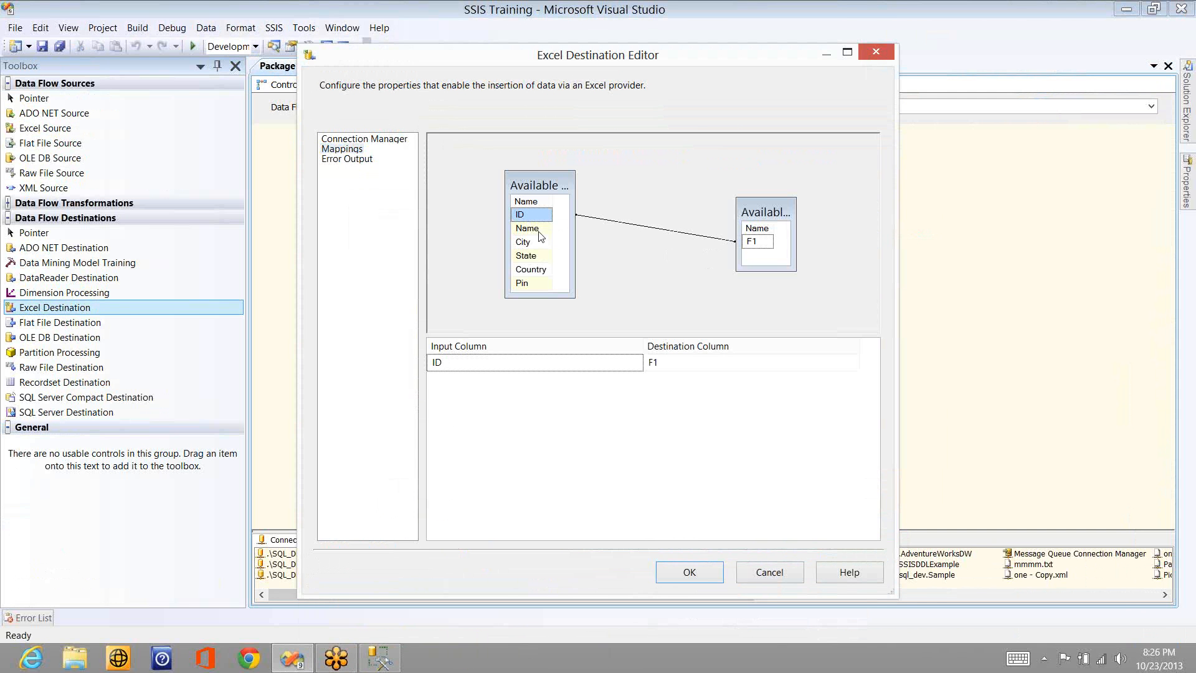
{"action": "left_click", "coordinate": [776, 580]}
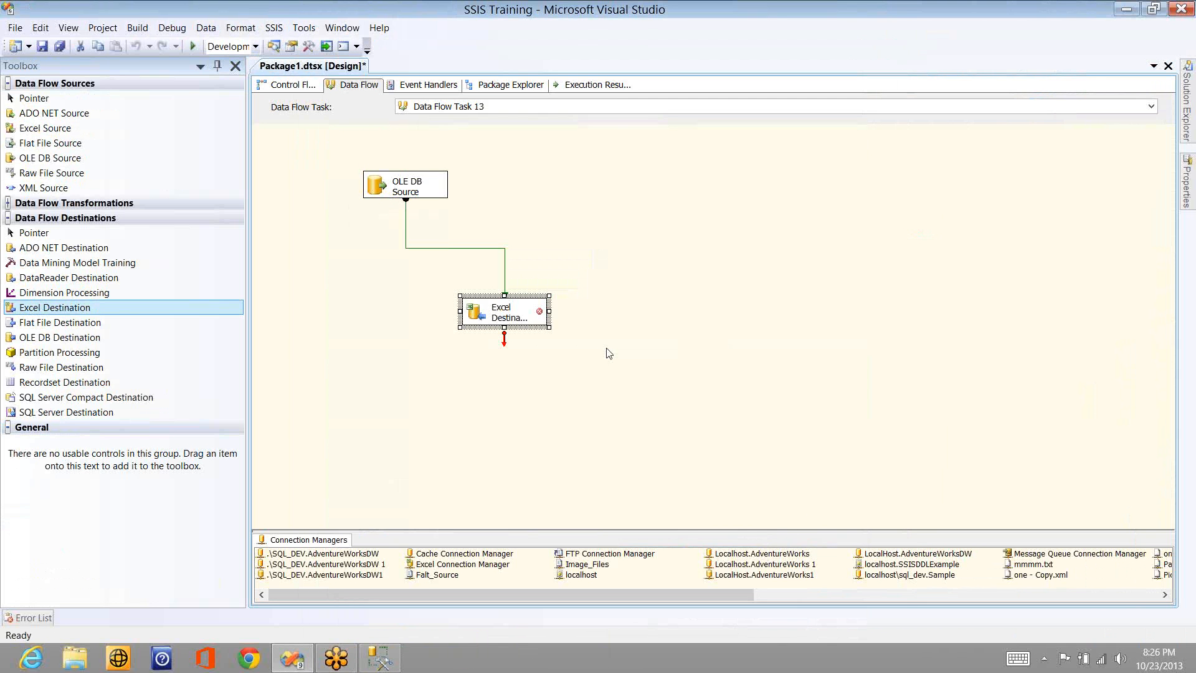
- Reopen the Excel Destination's settings and create an Excel connection to Training.xlsx on the Desktop, with first-row column names turned off
{"action": "double_click", "coordinate": [504, 305]}
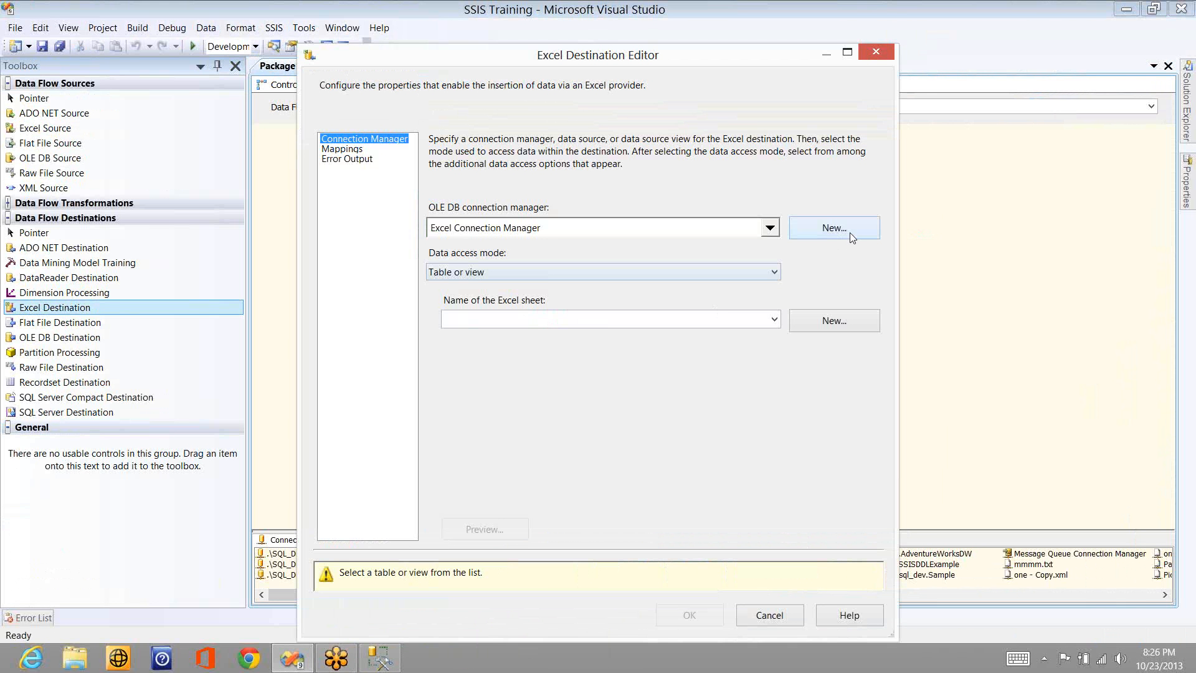
{"action": "left_click", "coordinate": [849, 233]}
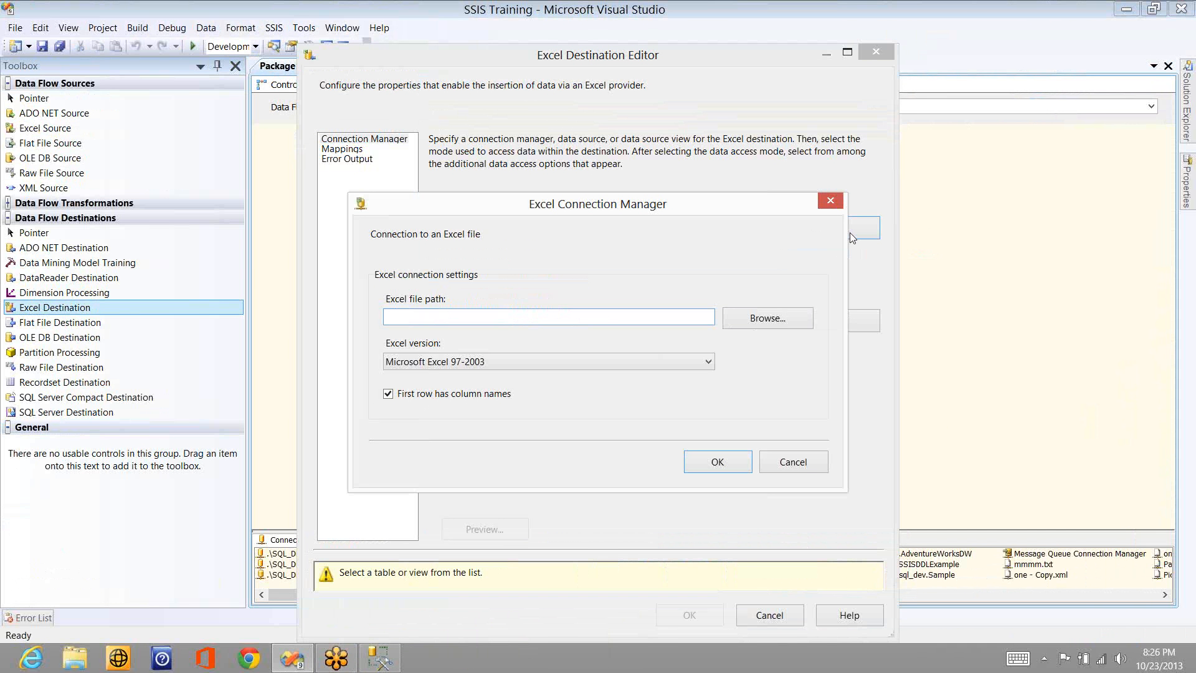
{"action": "left_click", "coordinate": [423, 397]}
{"action": "left_click", "coordinate": [757, 322]}
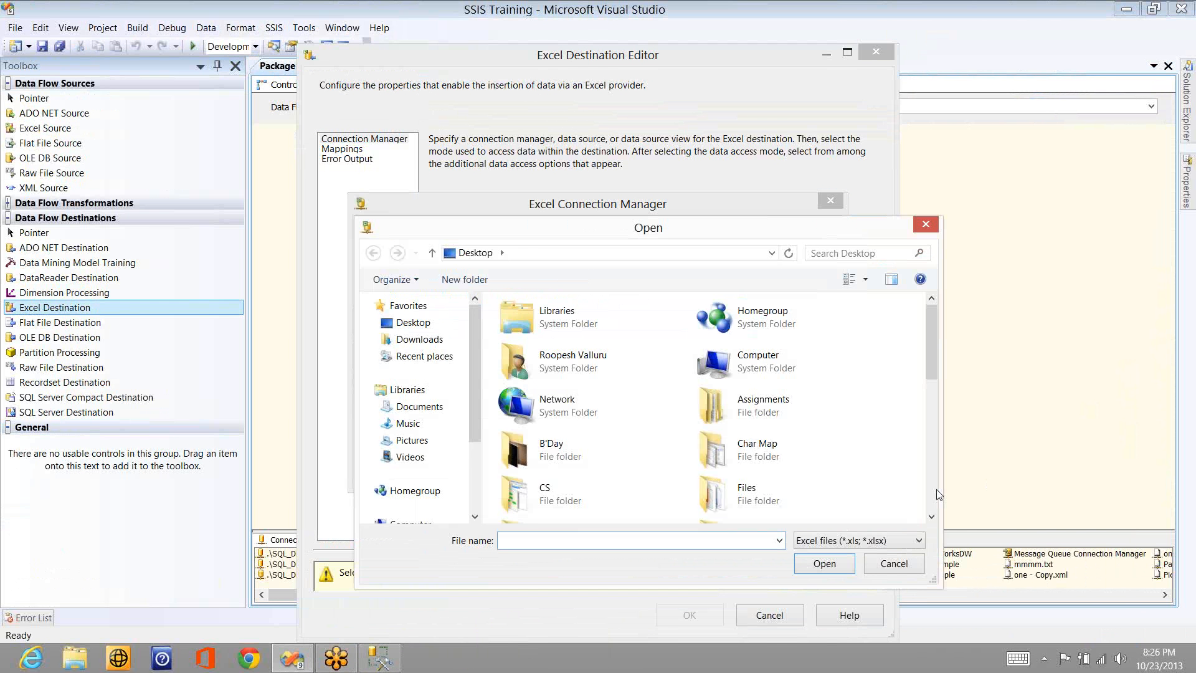
{"action": "scroll", "coordinate": [740, 514], "scroll_direction": "down", "scroll_amount": 5}
{"action": "double_click", "coordinate": [739, 511]}
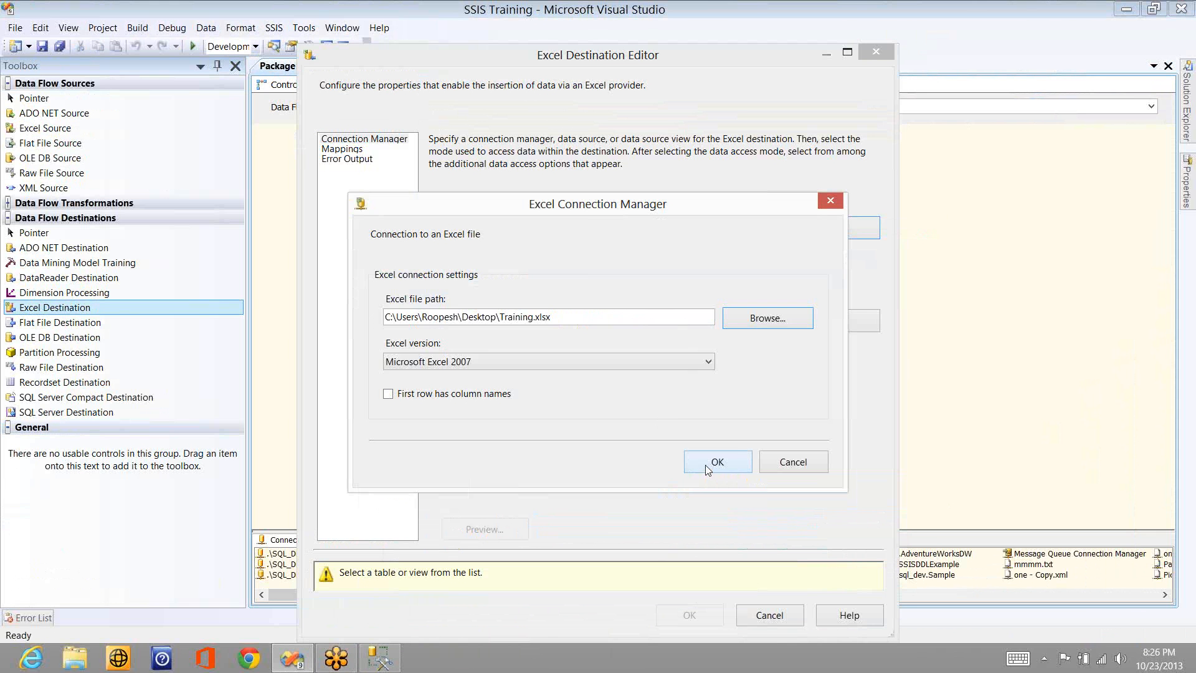
{"action": "left_click", "coordinate": [705, 464]}
- Choose Sheet1$ as the Excel sheet, map ID, Name, City and State to F1, F2, F3 and F4, and accept the Excel Destination settings
{"action": "left_click", "coordinate": [774, 320]}
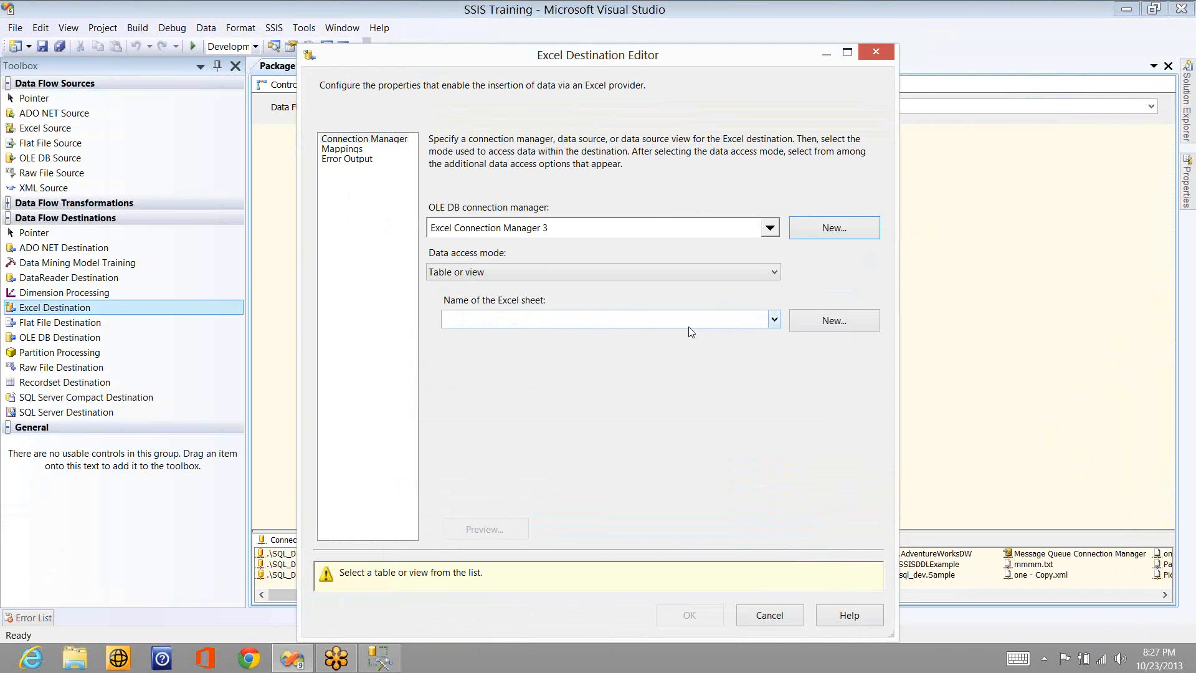
{"action": "left_click", "coordinate": [349, 150]}
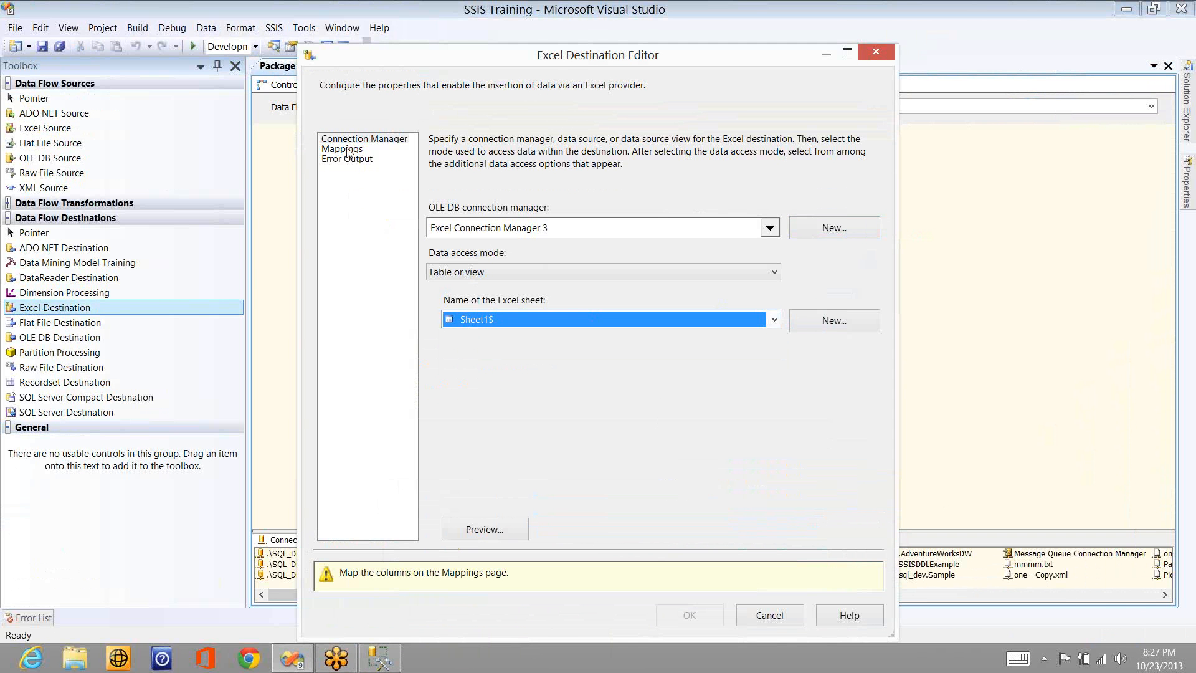
{"action": "left_click", "coordinate": [349, 150]}
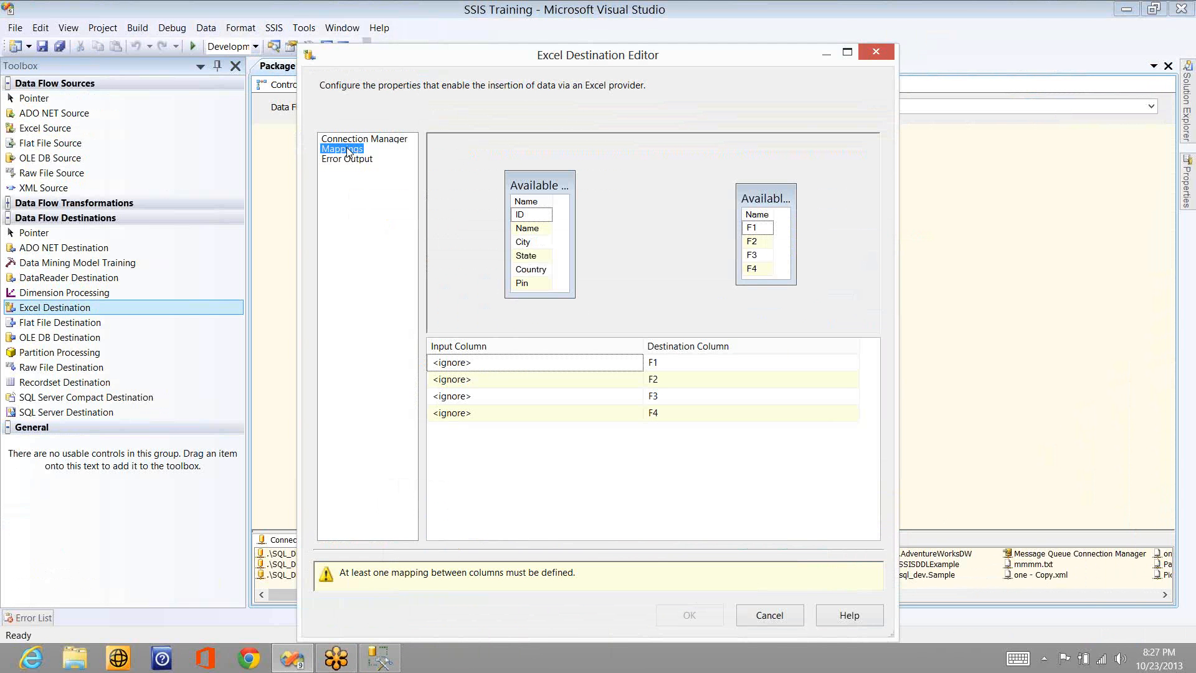
{"action": "left_click_drag", "start_coordinate": [534, 217], "coordinate": [753, 228]}
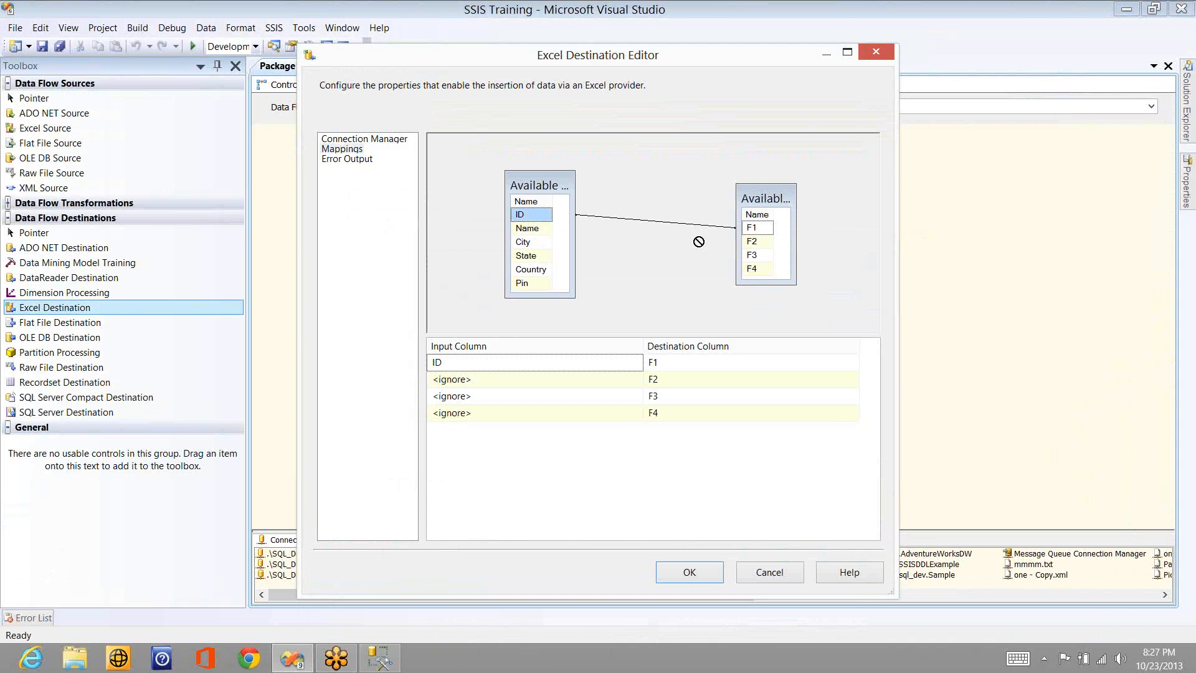
{"action": "left_click_drag", "start_coordinate": [527, 228], "coordinate": [754, 243]}
{"action": "left_click_drag", "start_coordinate": [526, 242], "coordinate": [756, 257]}
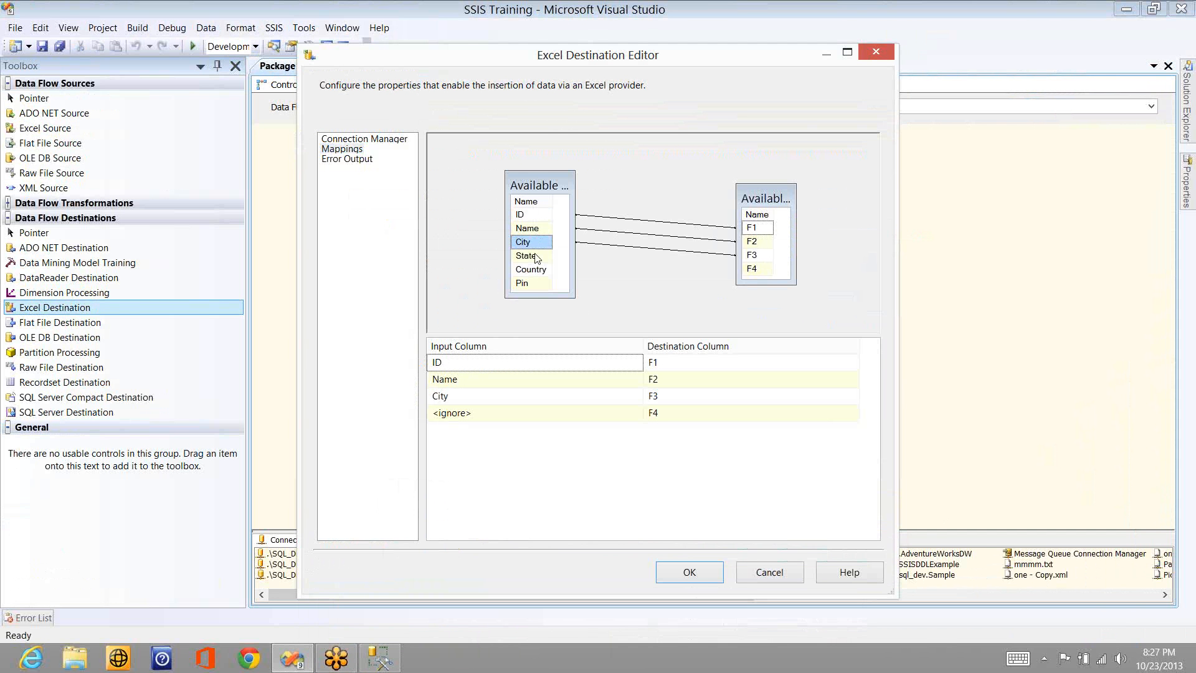
{"action": "left_click_drag", "start_coordinate": [526, 255], "coordinate": [770, 283]}
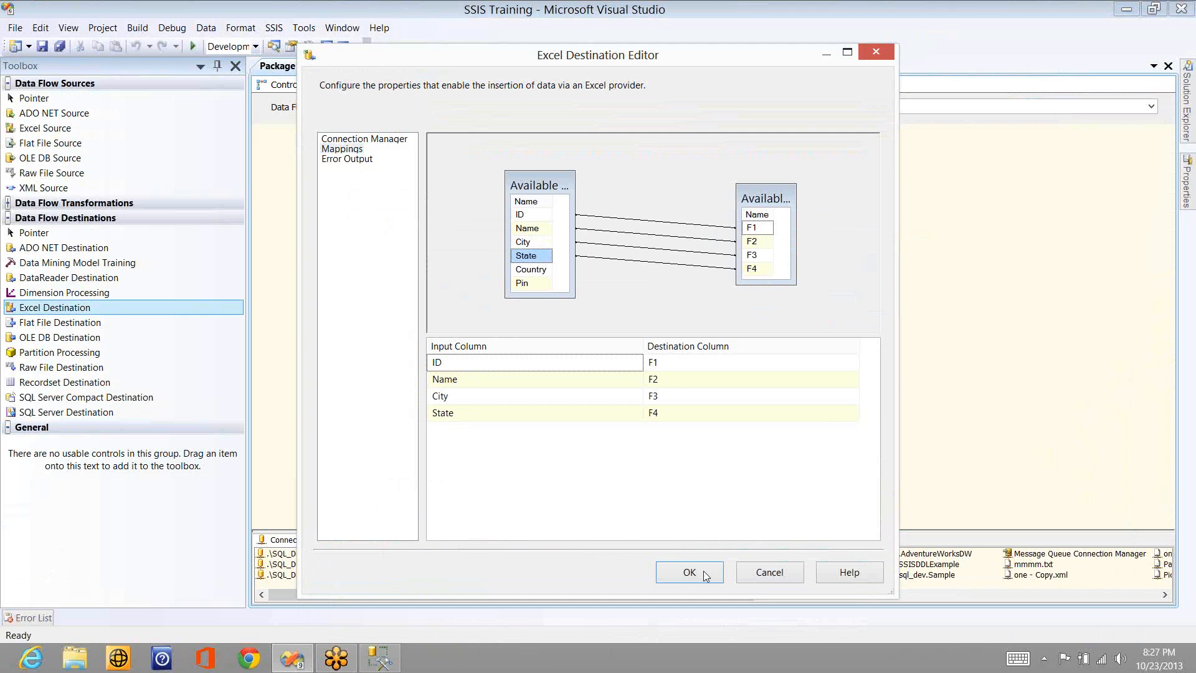
{"action": "key", "text": "Return"}
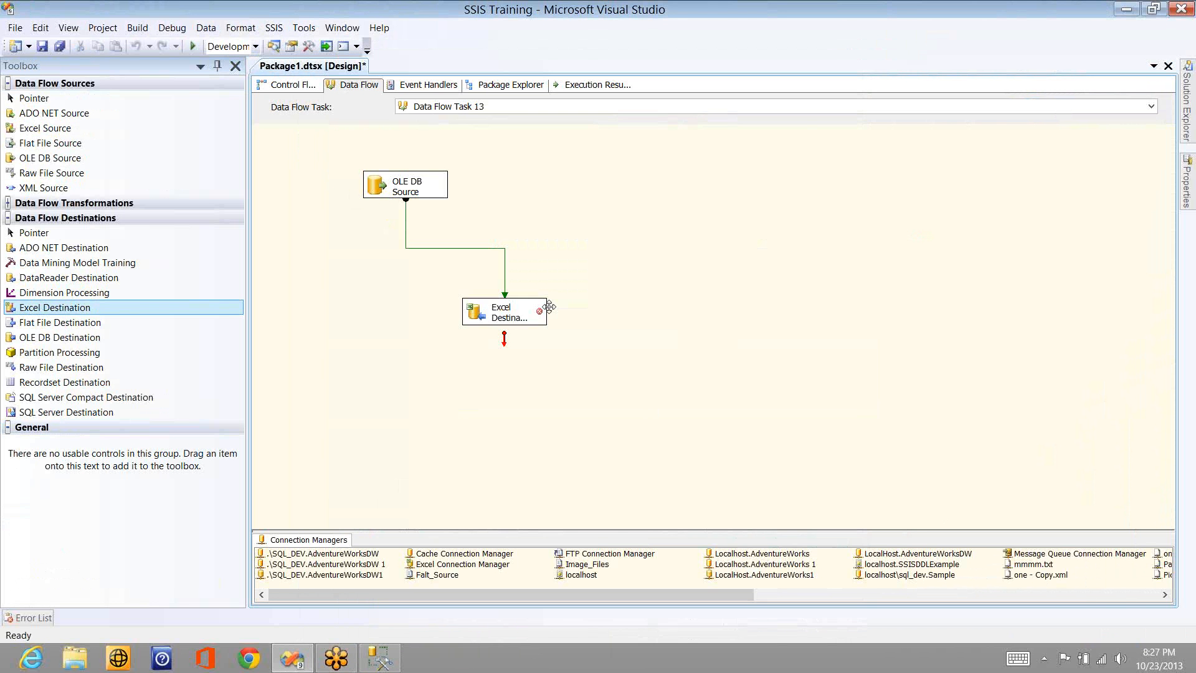
- Read the Excel Destination's validation error and examine the column data types in the metadata of its incoming data flow path
{"action": "mouse_move", "coordinate": [540, 316]}
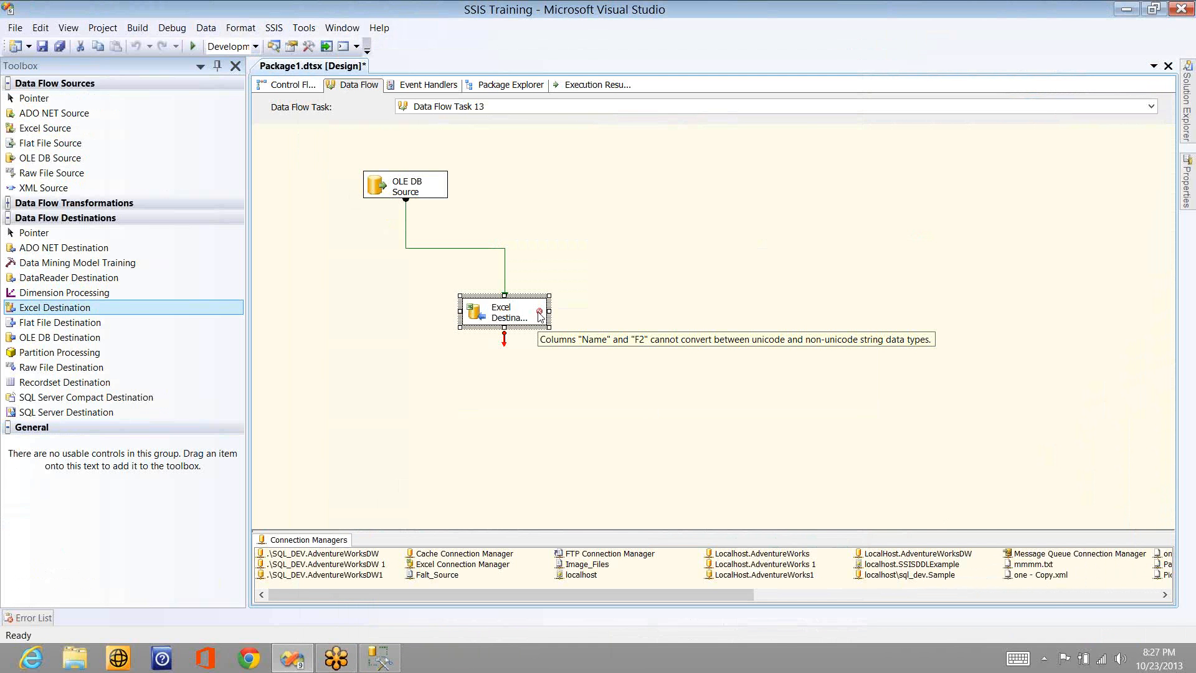
{"action": "left_click", "coordinate": [649, 278]}
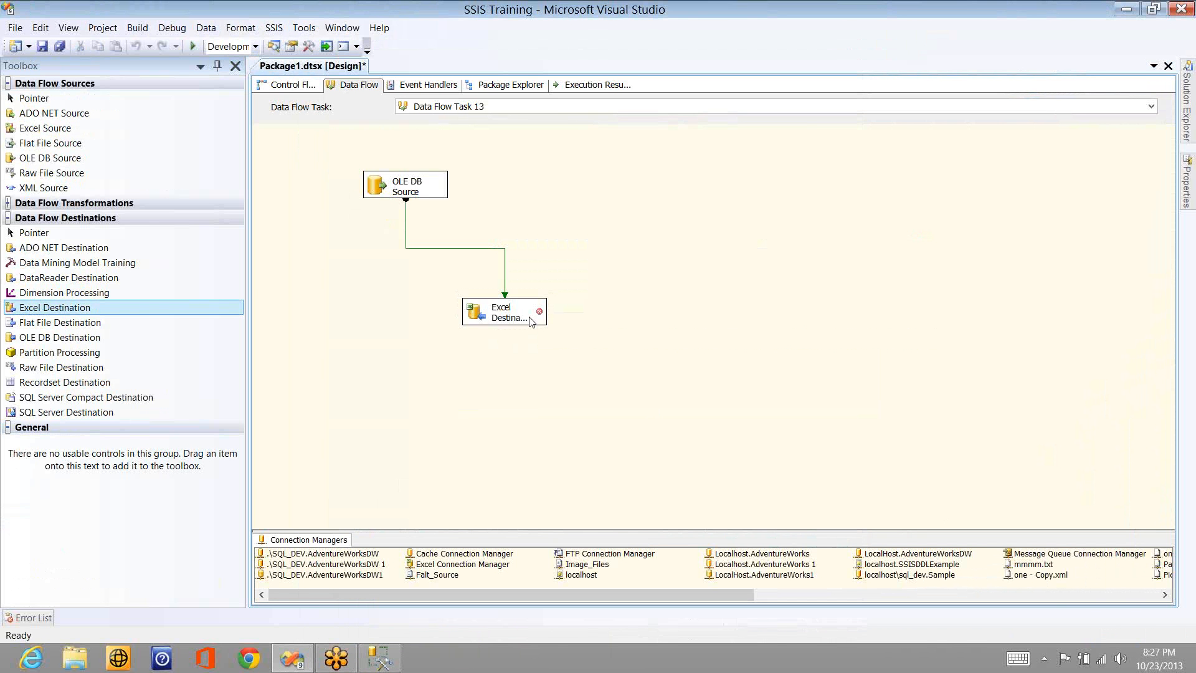
{"action": "mouse_move", "coordinate": [540, 317]}
{"action": "left_click", "coordinate": [408, 238]}
{"action": "double_click", "coordinate": [408, 238]}
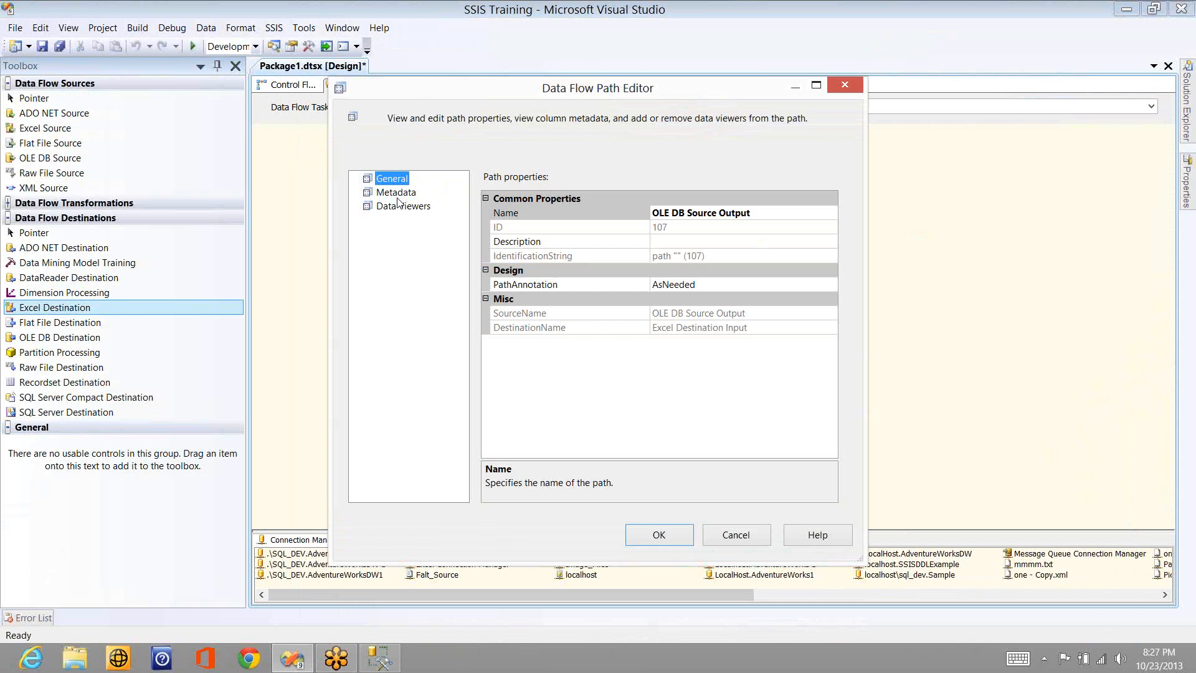
{"action": "left_click", "coordinate": [396, 192]}
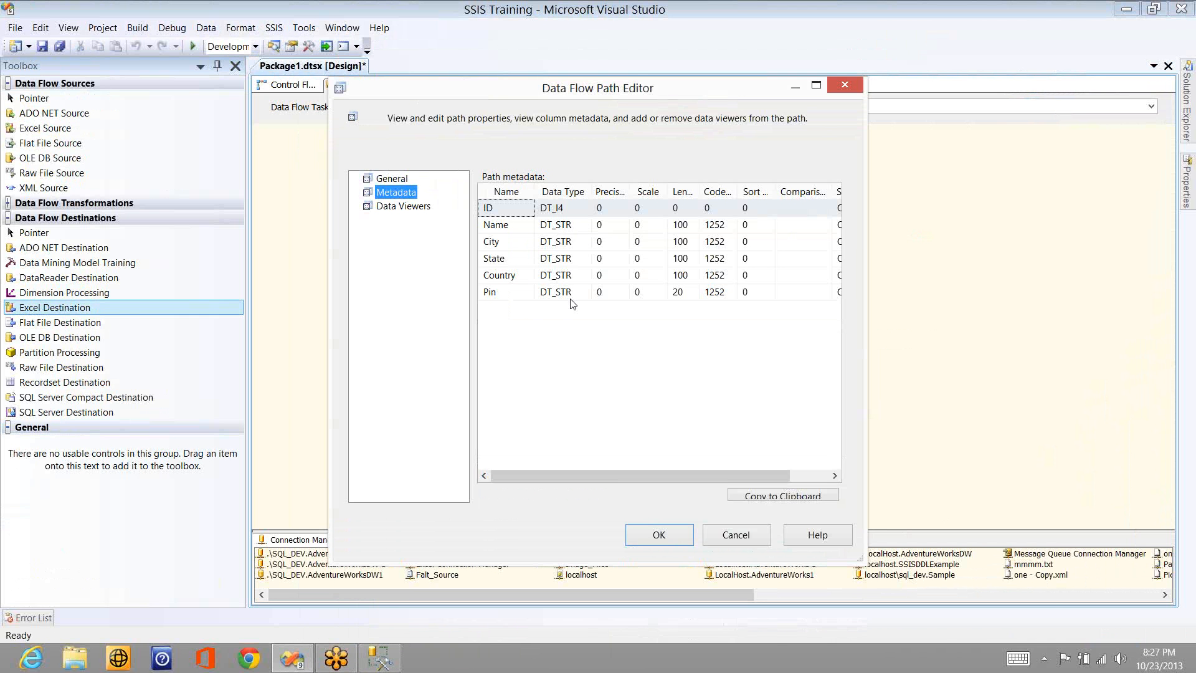
{"action": "left_click", "coordinate": [764, 542]}
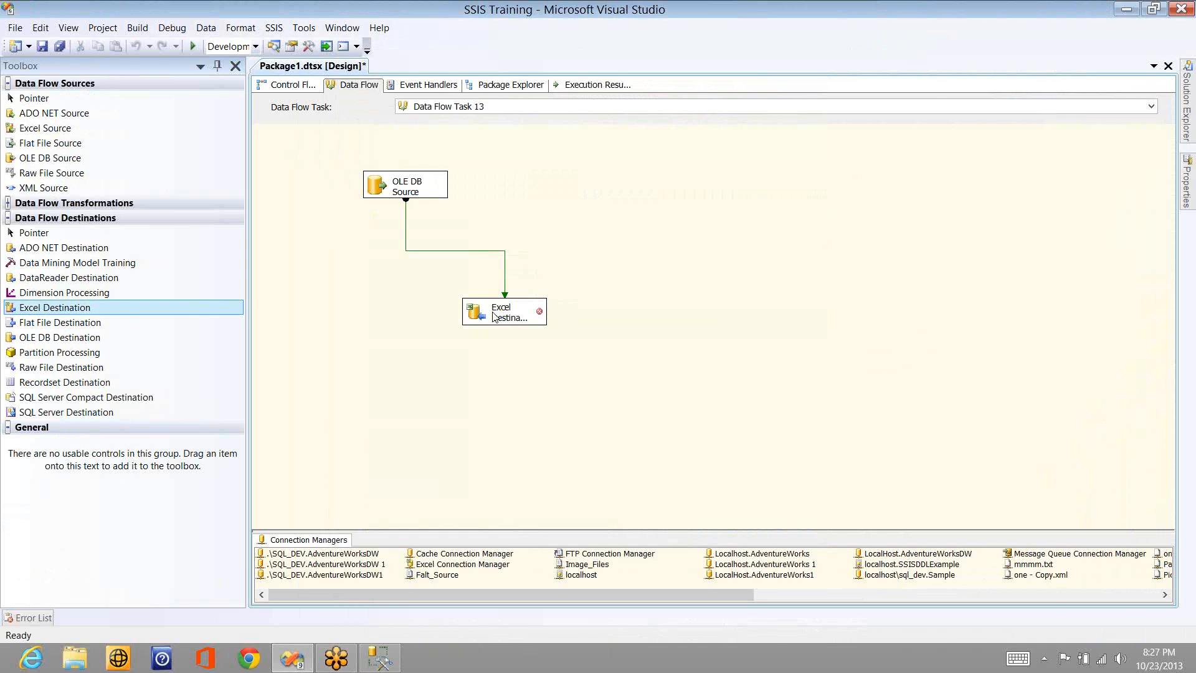
{"action": "mouse_move", "coordinate": [494, 317]}
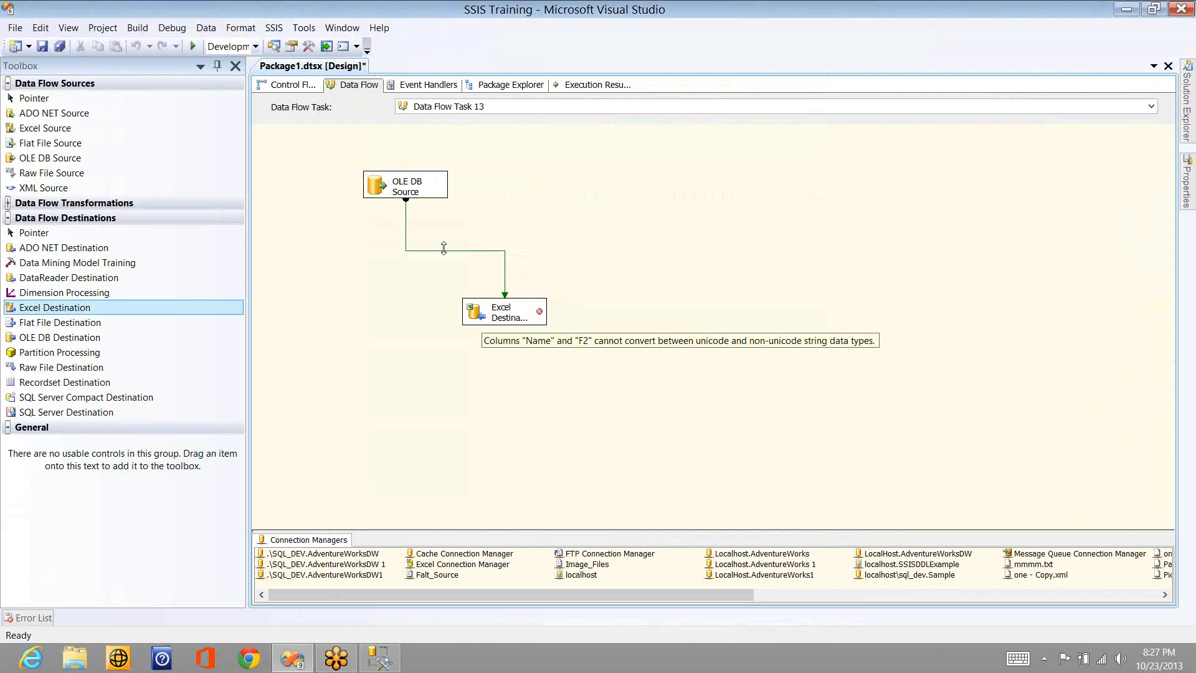
{"action": "double_click", "coordinate": [444, 249]}
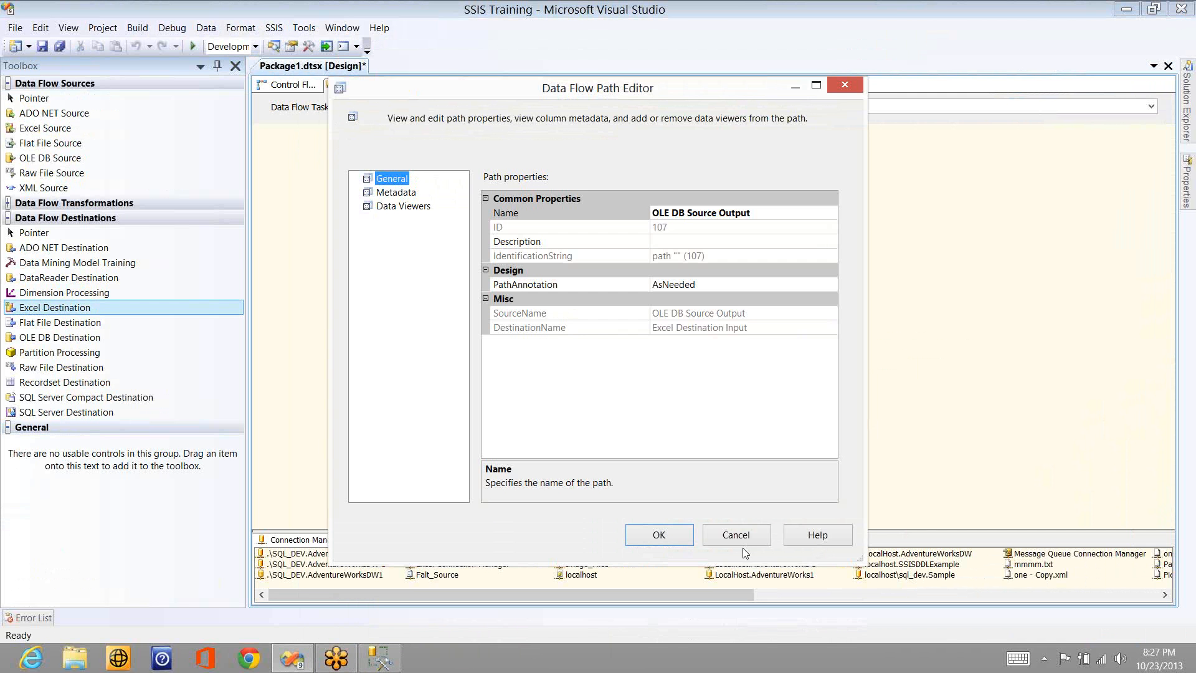
{"action": "left_click", "coordinate": [741, 541]}
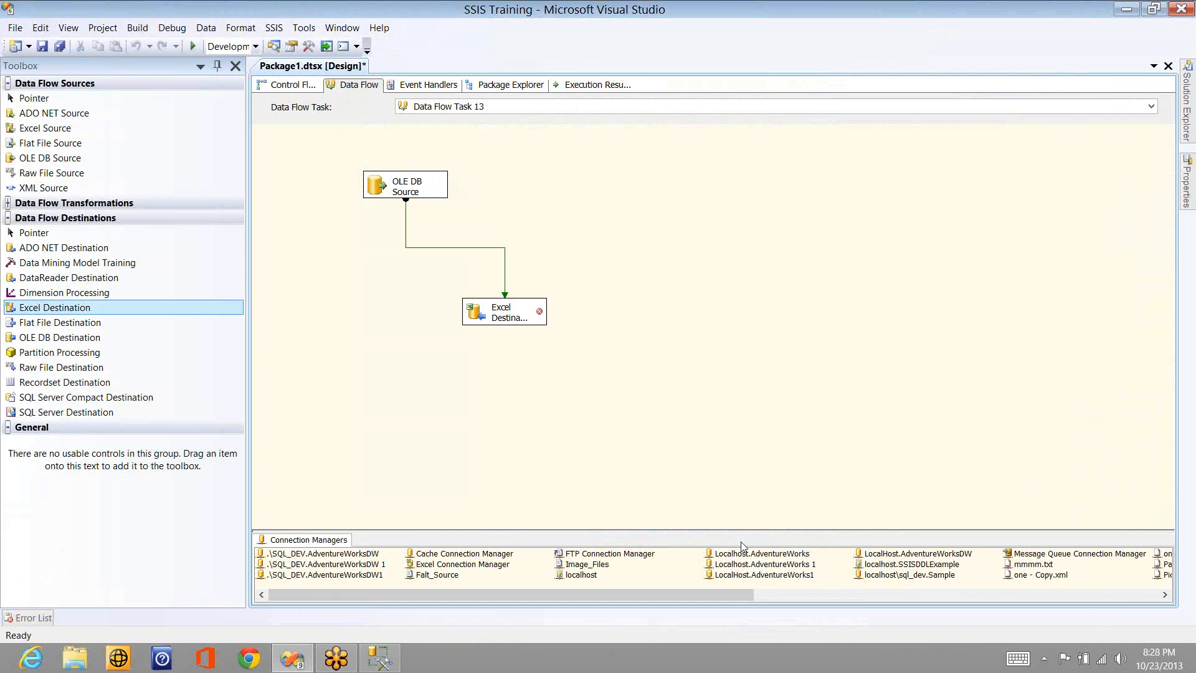
- Delete the OLE DB Source from the data flow
{"action": "left_click", "coordinate": [1060, 111]}
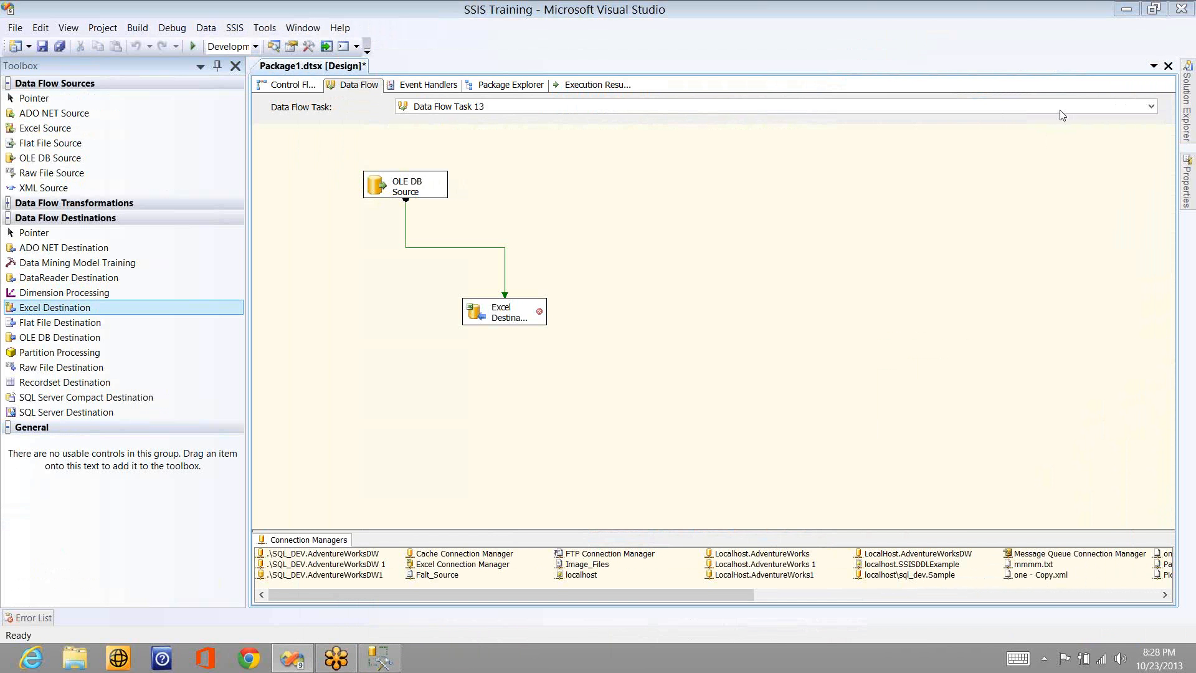
{"action": "left_click", "coordinate": [474, 229]}
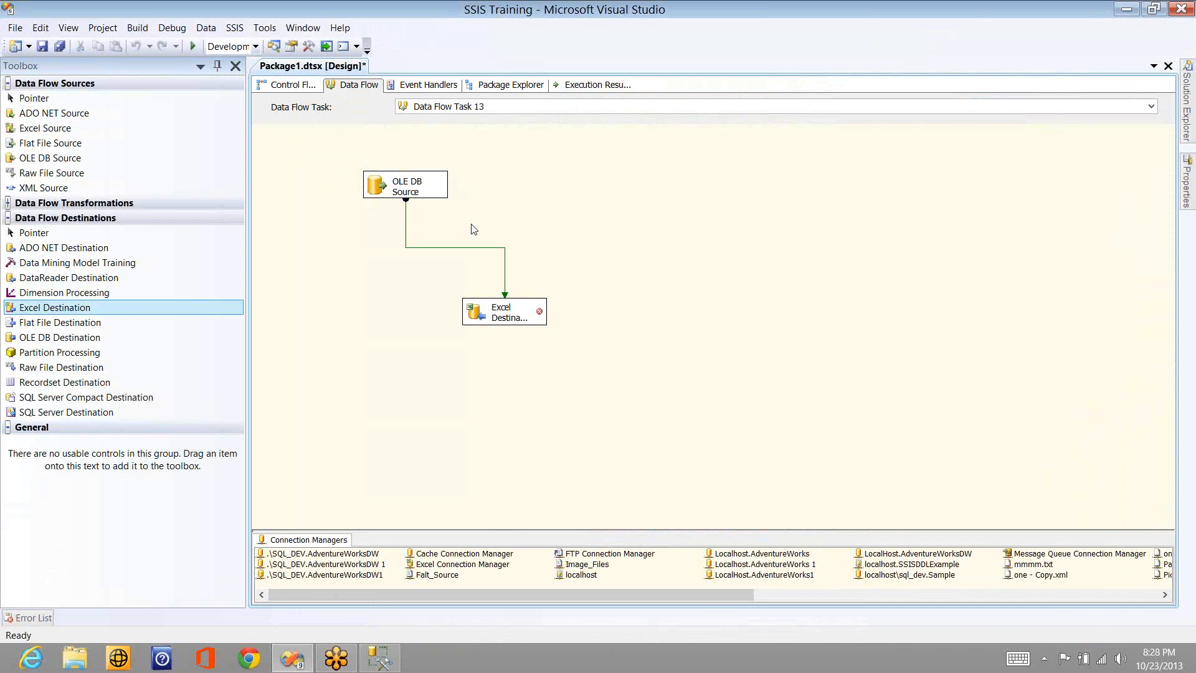
{"action": "left_click", "coordinate": [424, 193]}
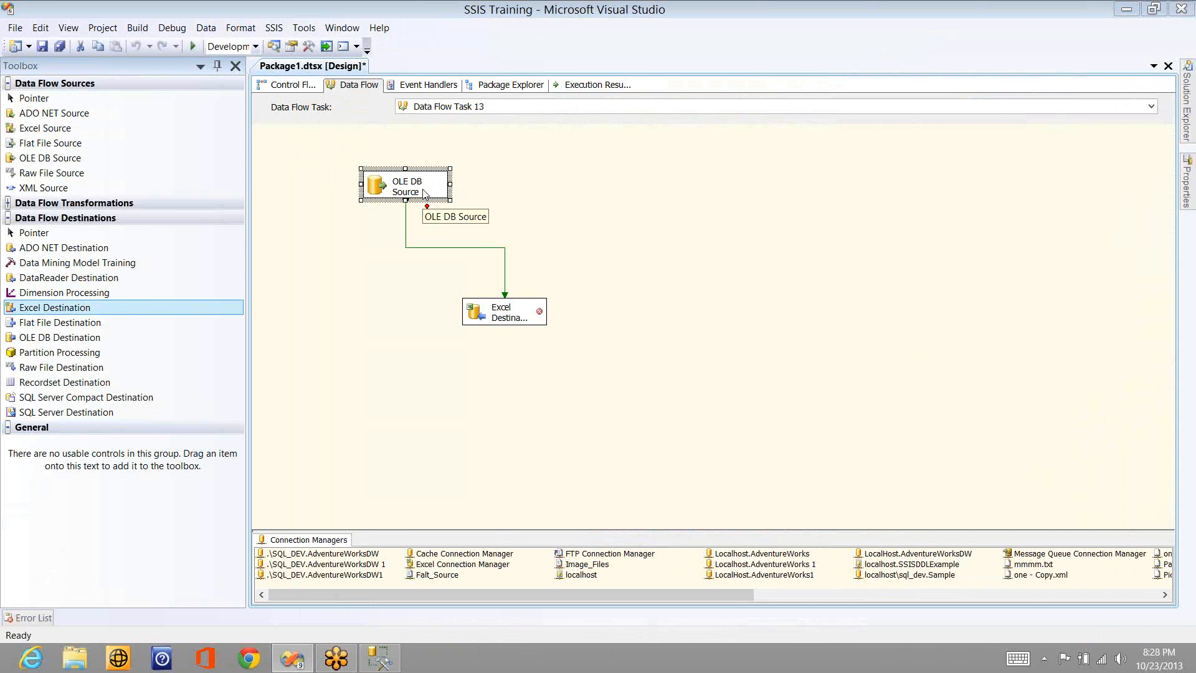
{"action": "key", "text": "Delete"}
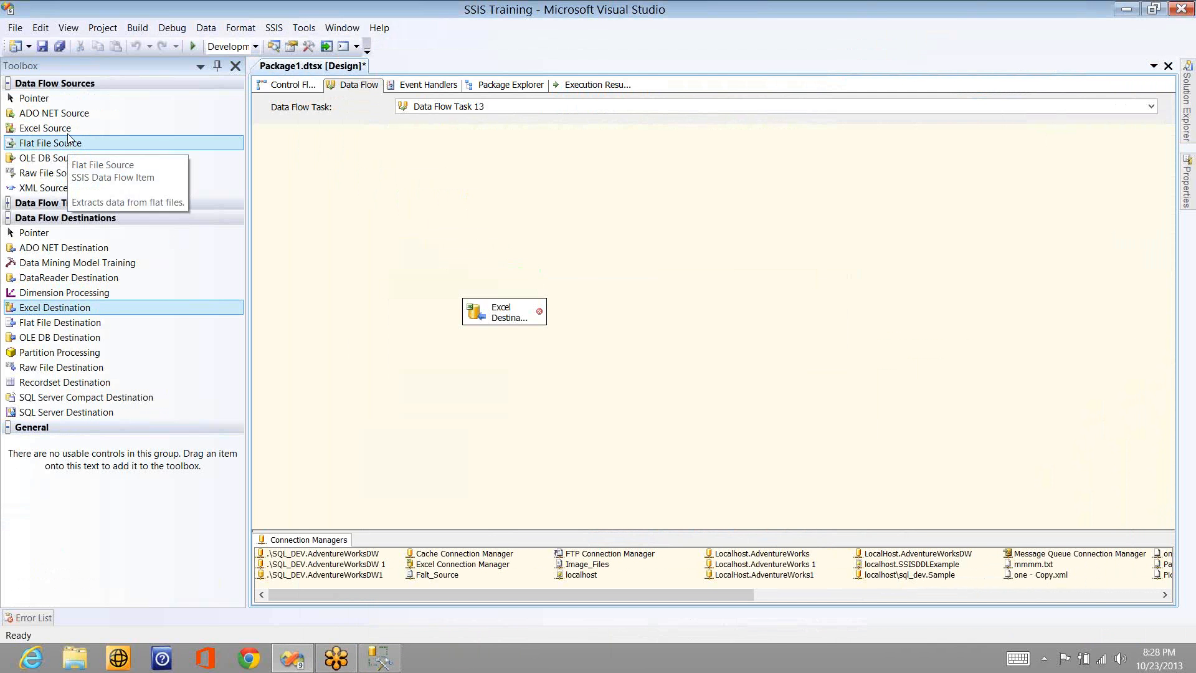
- Add an Excel Source above the Excel Destination, set it to read Sheet1$ through Excel Connection Manager, and preview its data
{"action": "left_click_drag", "start_coordinate": [63, 129], "coordinate": [529, 153]}
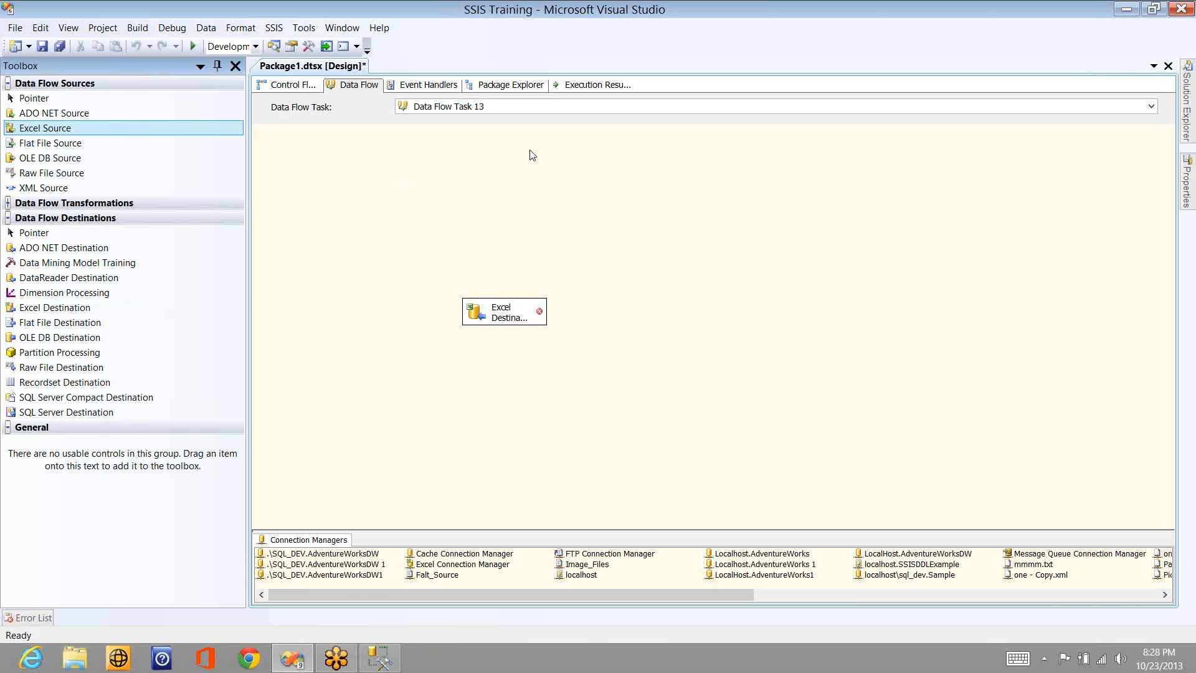
{"action": "key", "text": "F2"}
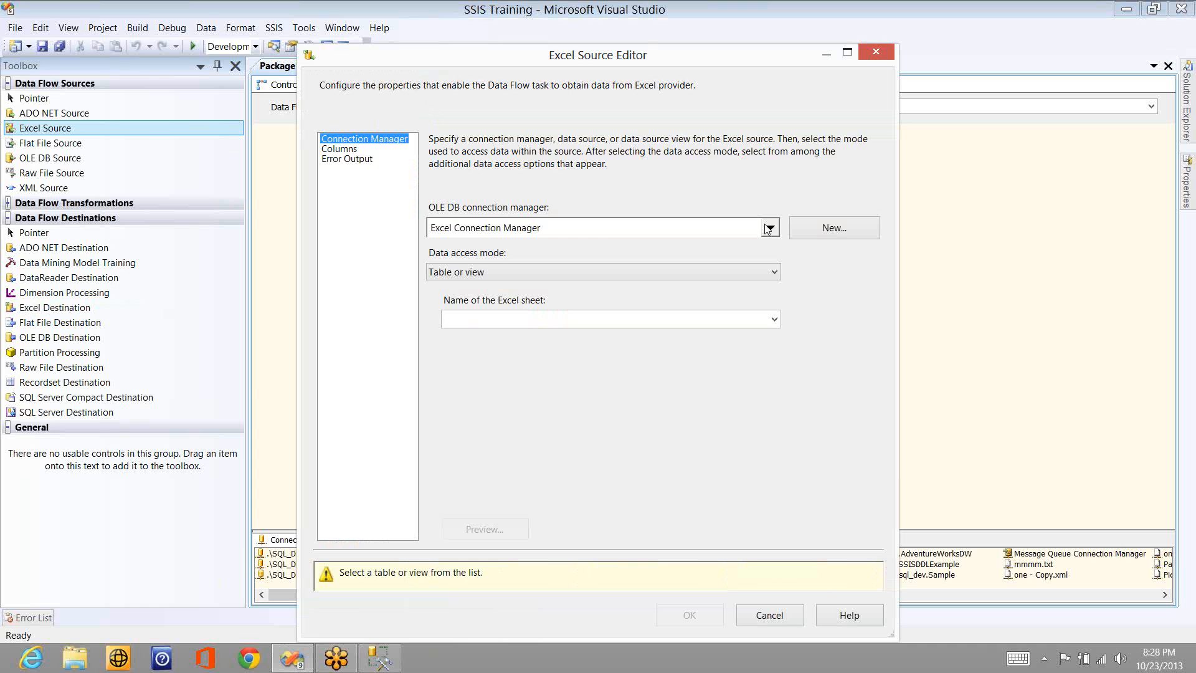
{"action": "left_click", "coordinate": [775, 321]}
{"action": "left_click", "coordinate": [599, 334]}
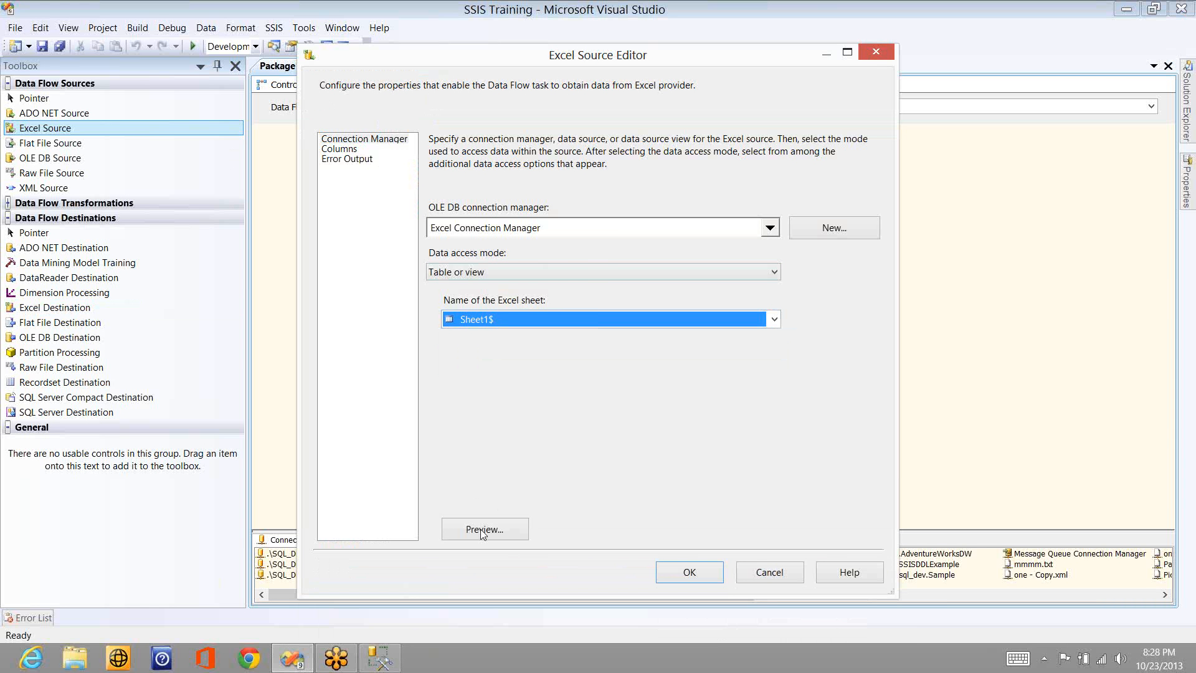
{"action": "left_click", "coordinate": [481, 528]}
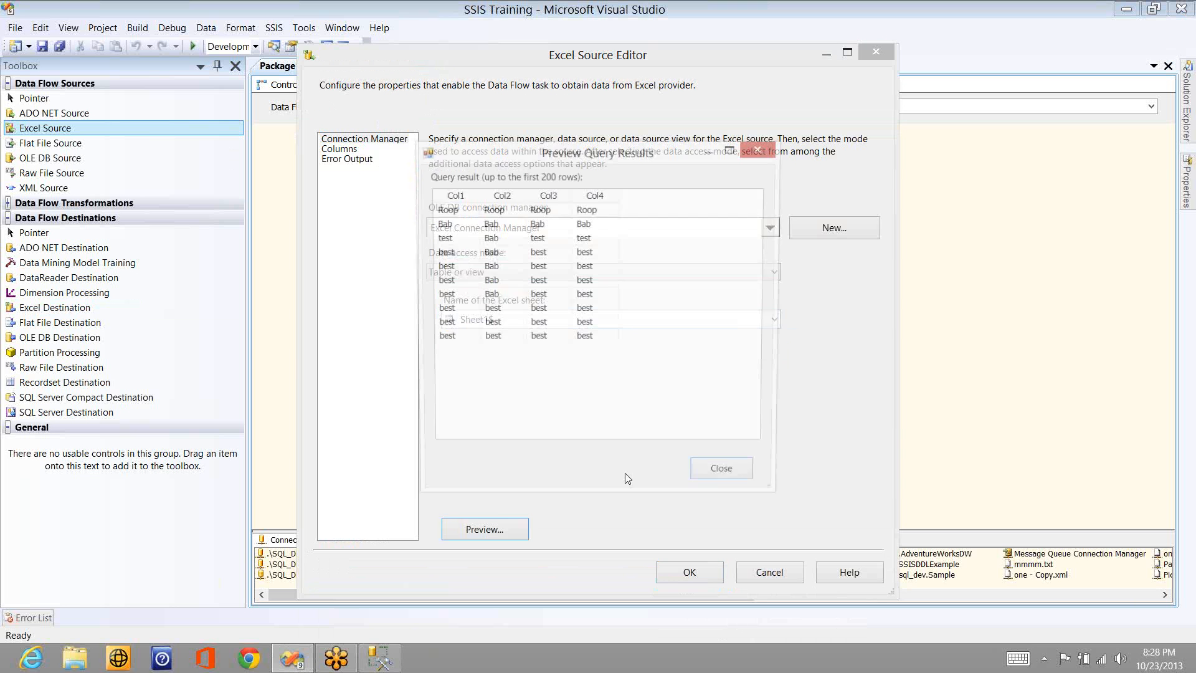
{"action": "left_click", "coordinate": [745, 477]}
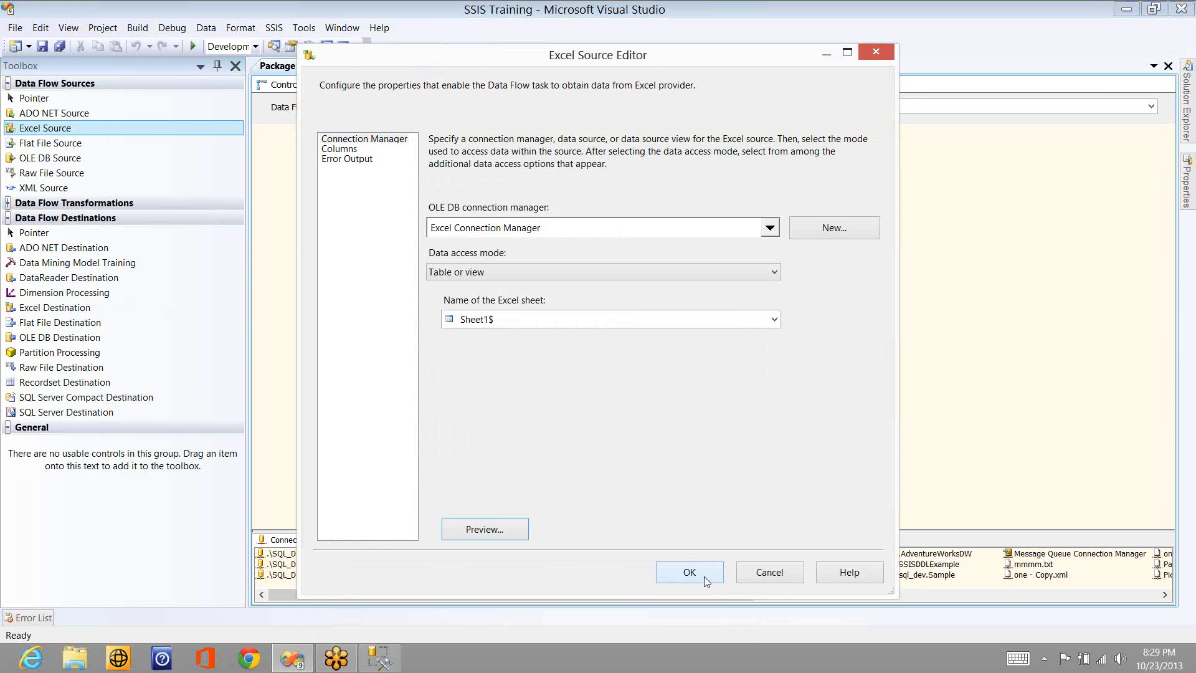
{"action": "left_click", "coordinate": [704, 576]}
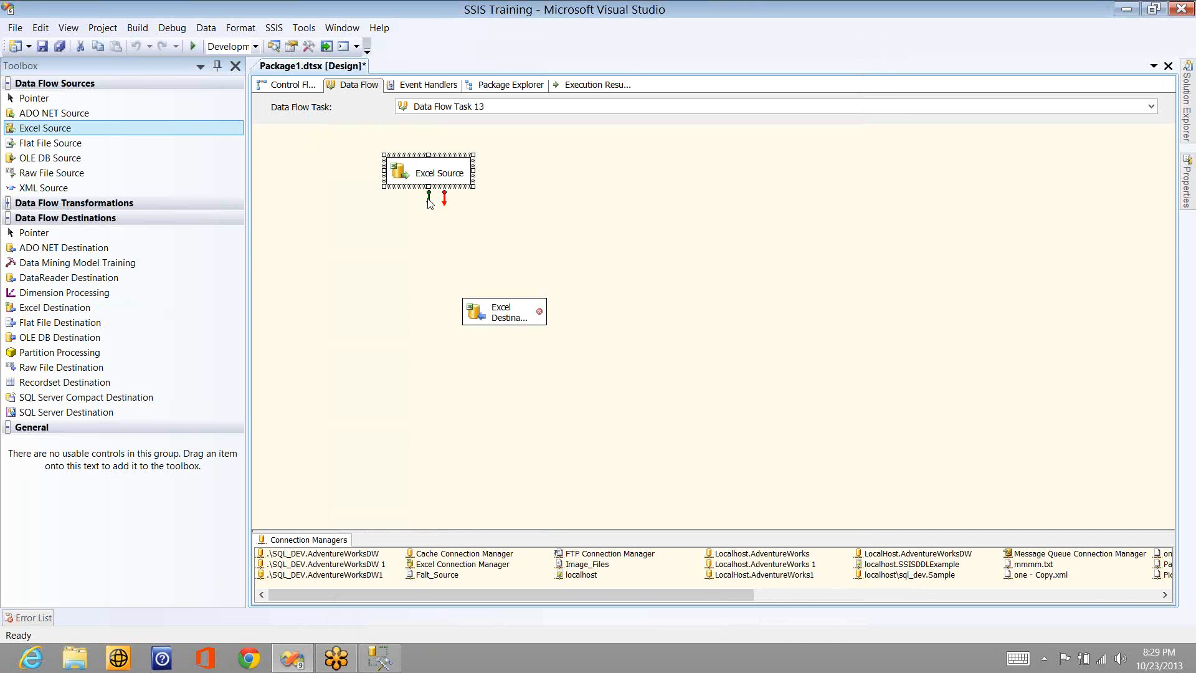
- Connect the Excel Source's regular output to the Excel Destination
{"action": "left_click", "coordinate": [429, 199]}
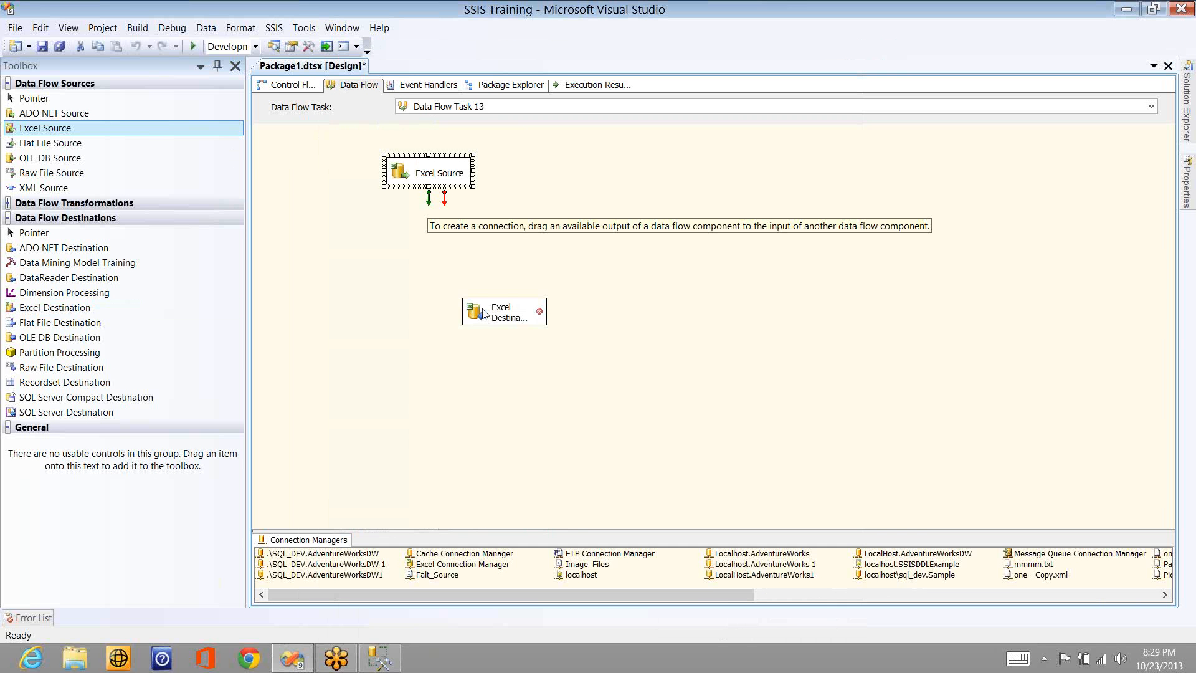
{"action": "left_click", "coordinate": [485, 314]}
{"action": "left_click", "coordinate": [520, 308]}
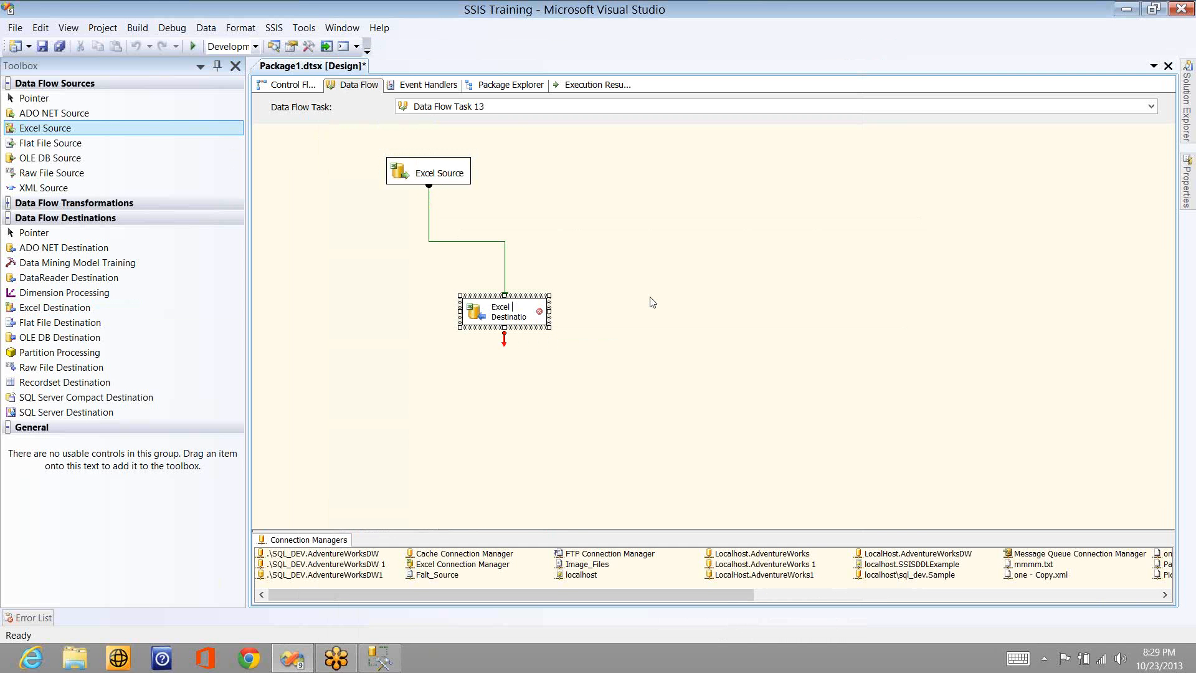
- Apply the delete invalid column reference option to all the Excel Destination's invalid columns: ID, Name, City and State
{"action": "left_click", "coordinate": [523, 269]}
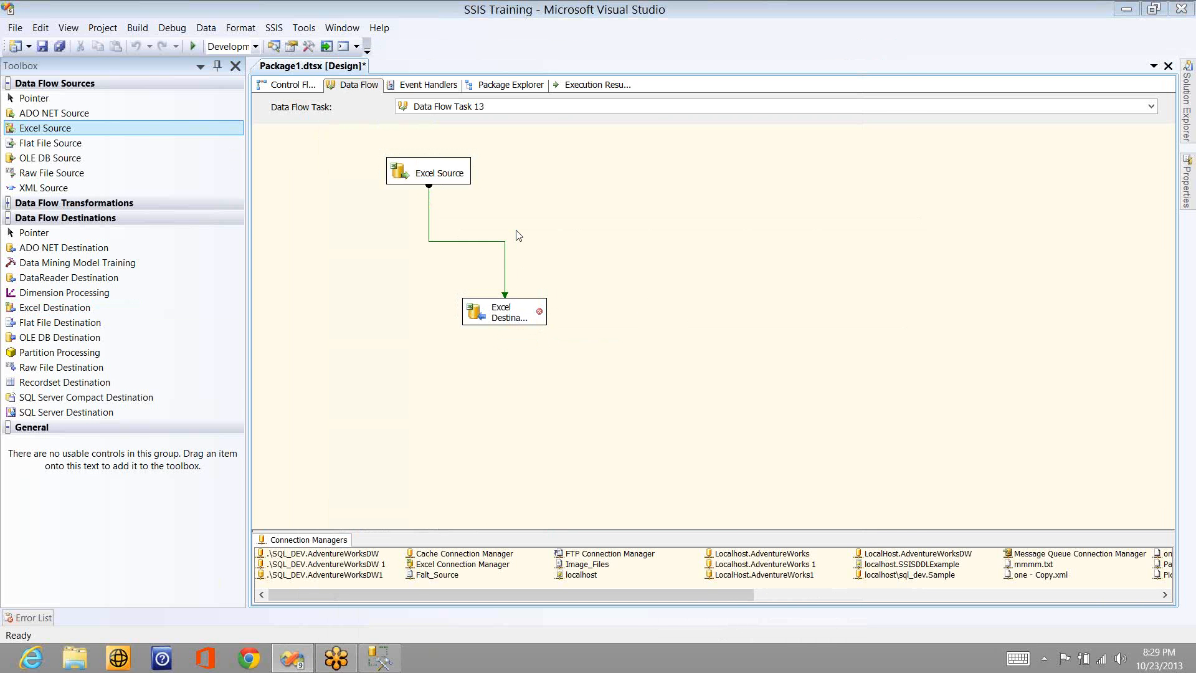
{"action": "left_click", "coordinate": [757, 491]}
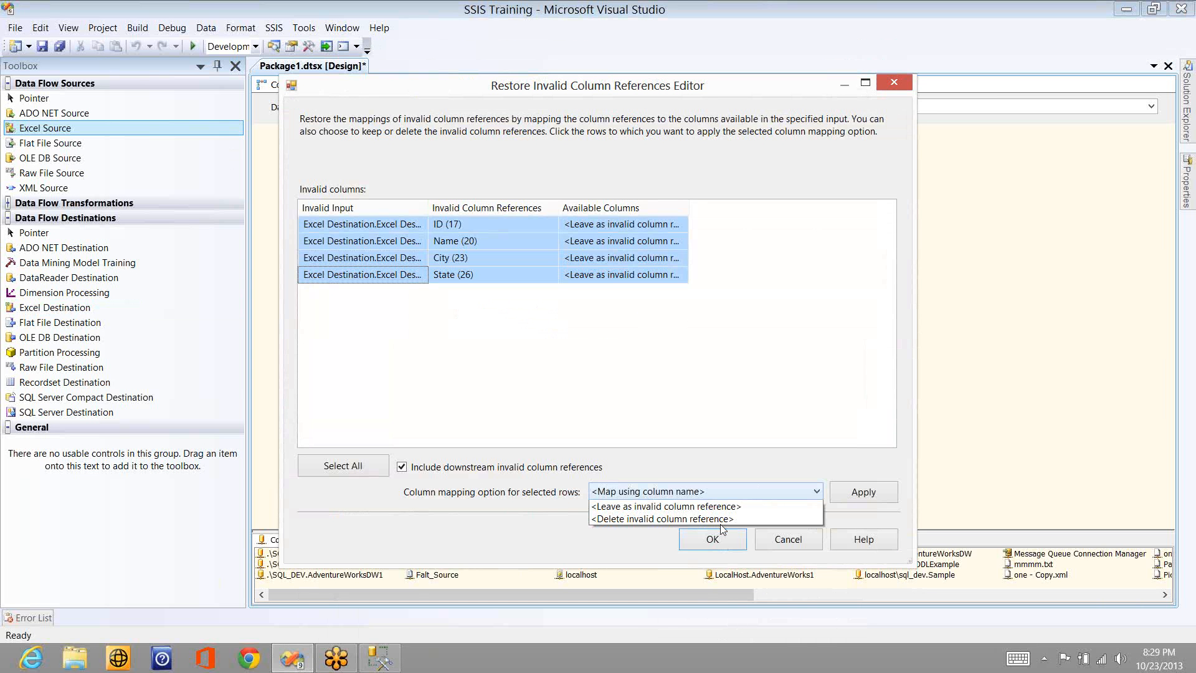
{"action": "left_click", "coordinate": [716, 518]}
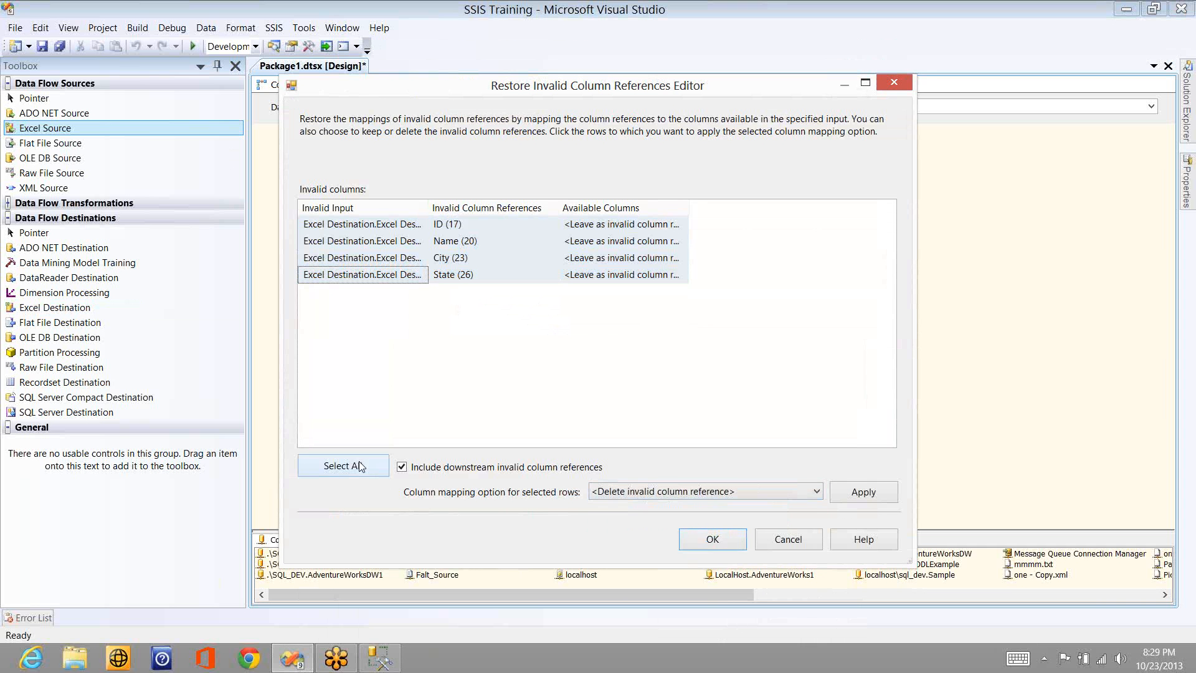
{"action": "left_click", "coordinate": [359, 466]}
{"action": "left_click", "coordinate": [866, 492]}
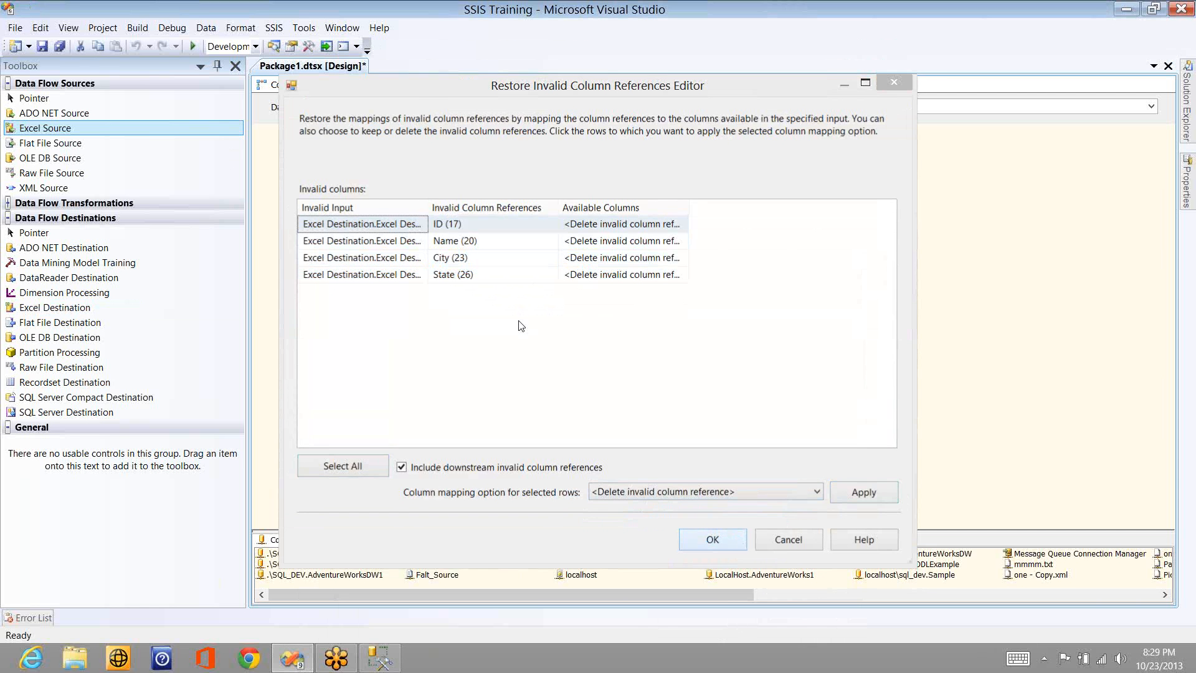
{"action": "key", "text": "Return"}
- Switch the Excel Destination's connection to Excel Connection Manager and choose Sheet2$ as its sheet
{"action": "left_click", "coordinate": [522, 269]}
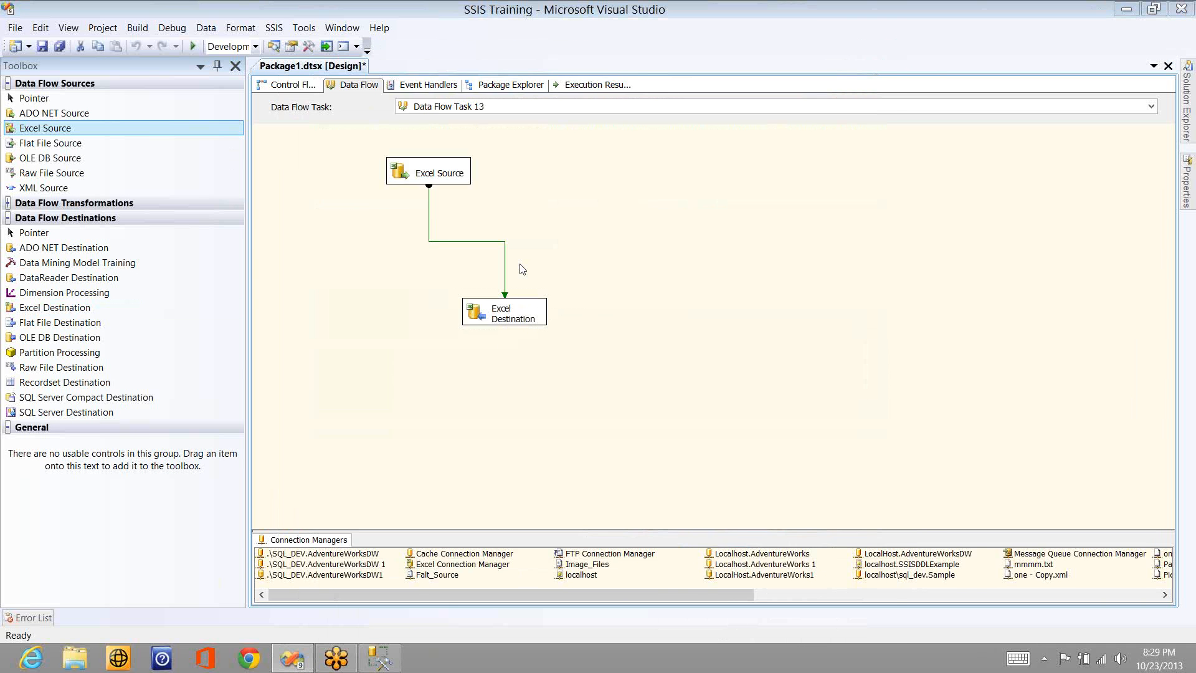
{"action": "left_click", "coordinate": [770, 228]}
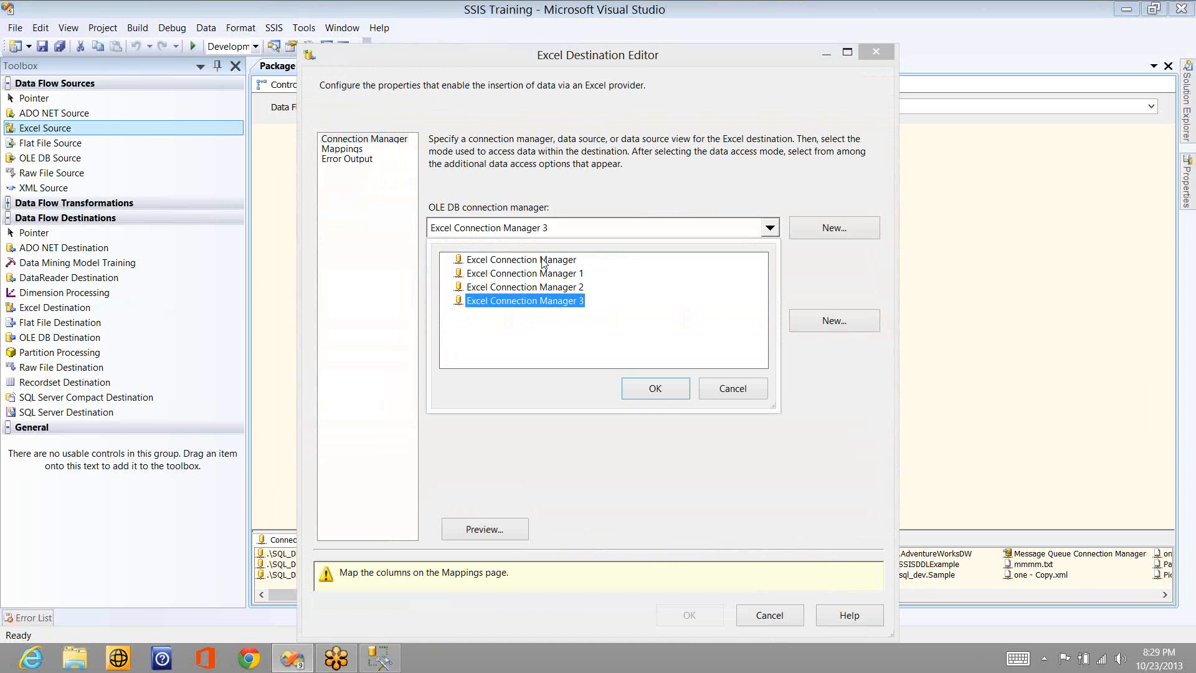
{"action": "left_click", "coordinate": [542, 260]}
{"action": "left_click", "coordinate": [653, 389]}
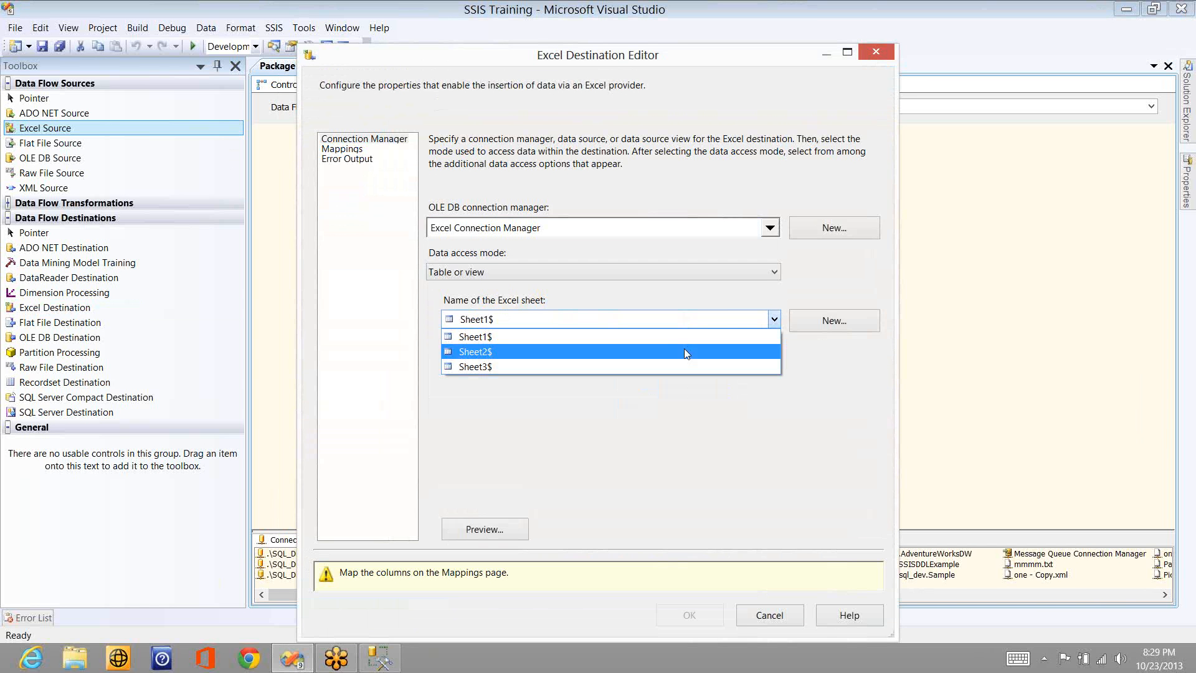
{"action": "left_click", "coordinate": [674, 345]}
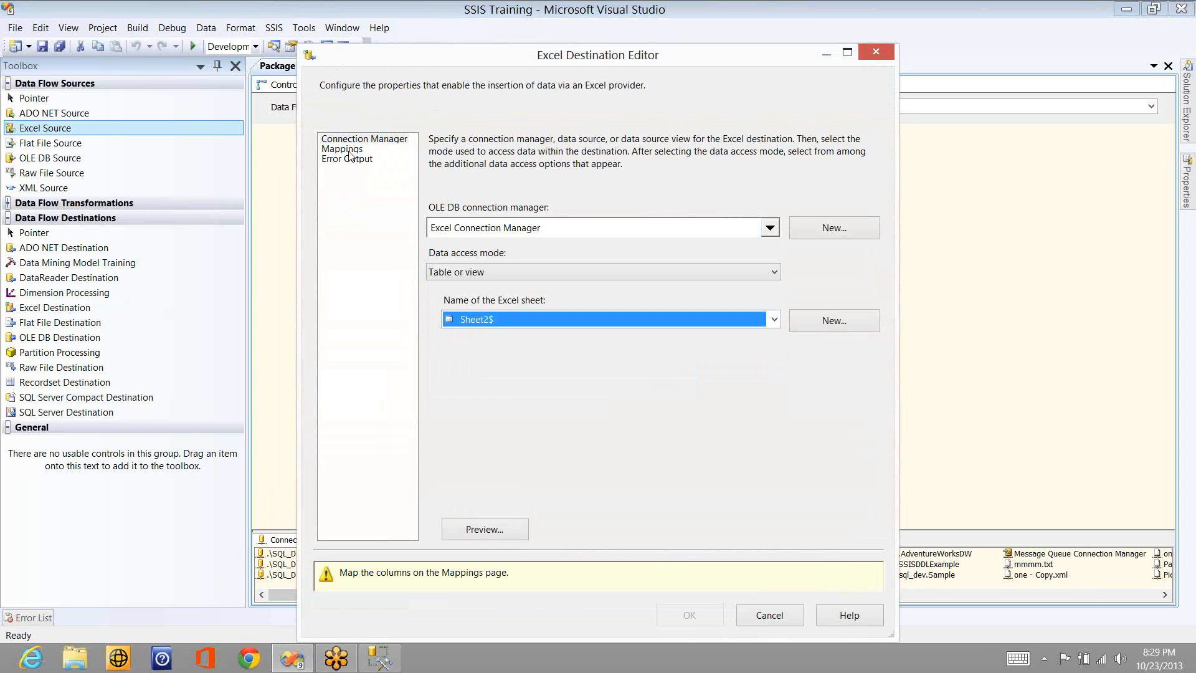
- Map the input column Col1 to the destination column F1 and accept the Excel Destination settings
{"action": "left_click", "coordinate": [350, 157]}
{"action": "left_click", "coordinate": [350, 150]}
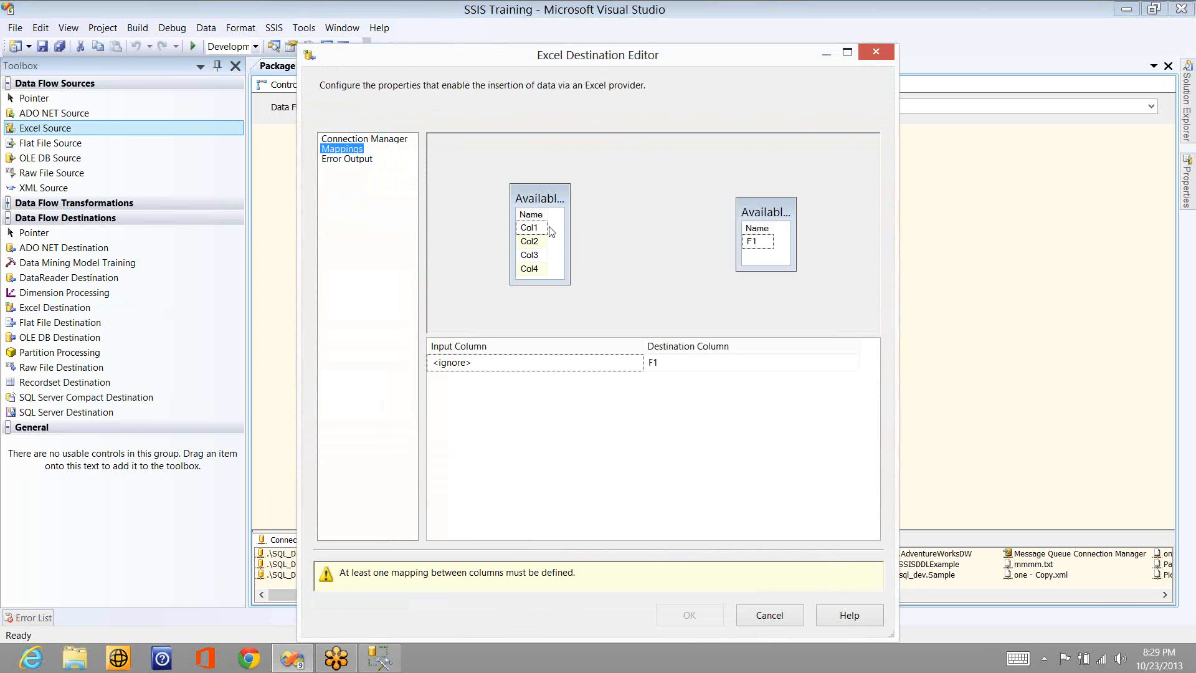
{"action": "left_click_drag", "start_coordinate": [535, 229], "coordinate": [756, 248]}
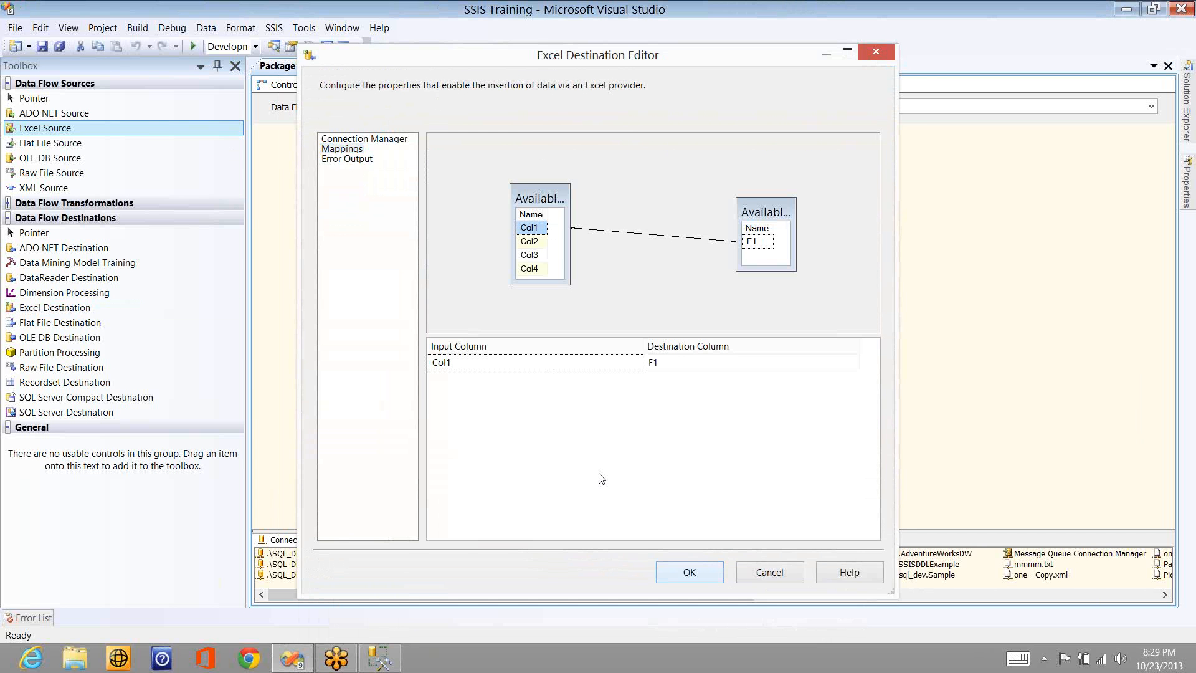
{"action": "key", "text": "Return"}
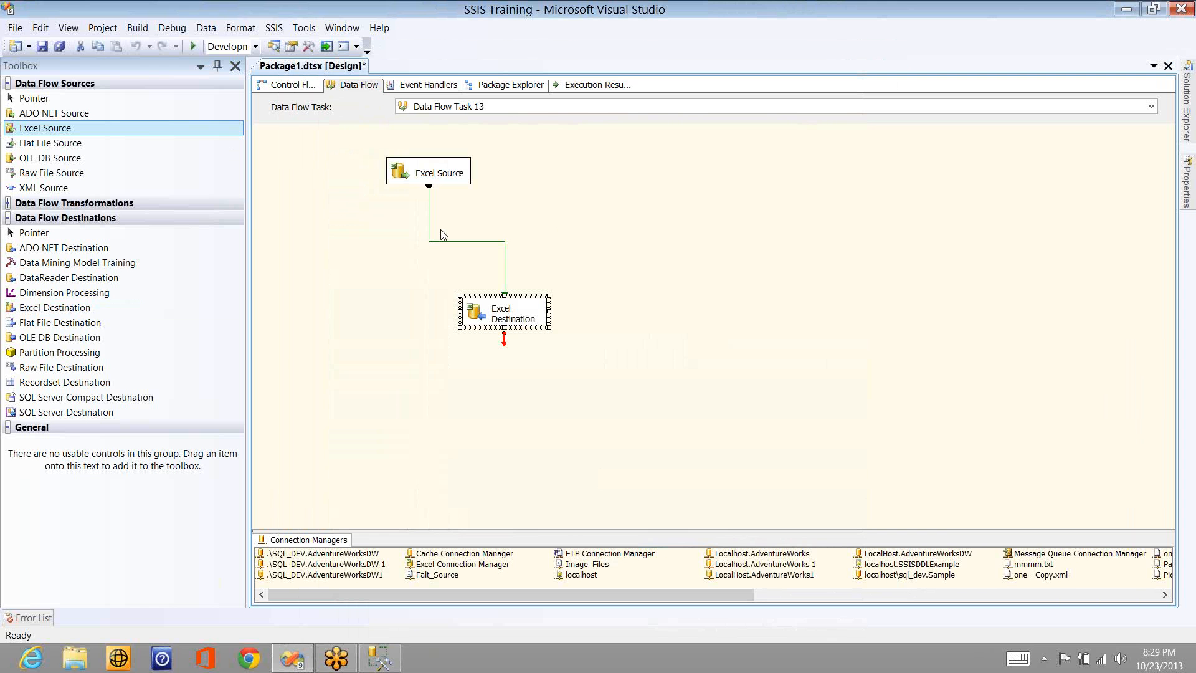
- Examine the column metadata of the data flow path between the Excel Source and the Excel Destination, leaving it unchanged
{"action": "left_click", "coordinate": [443, 240]}
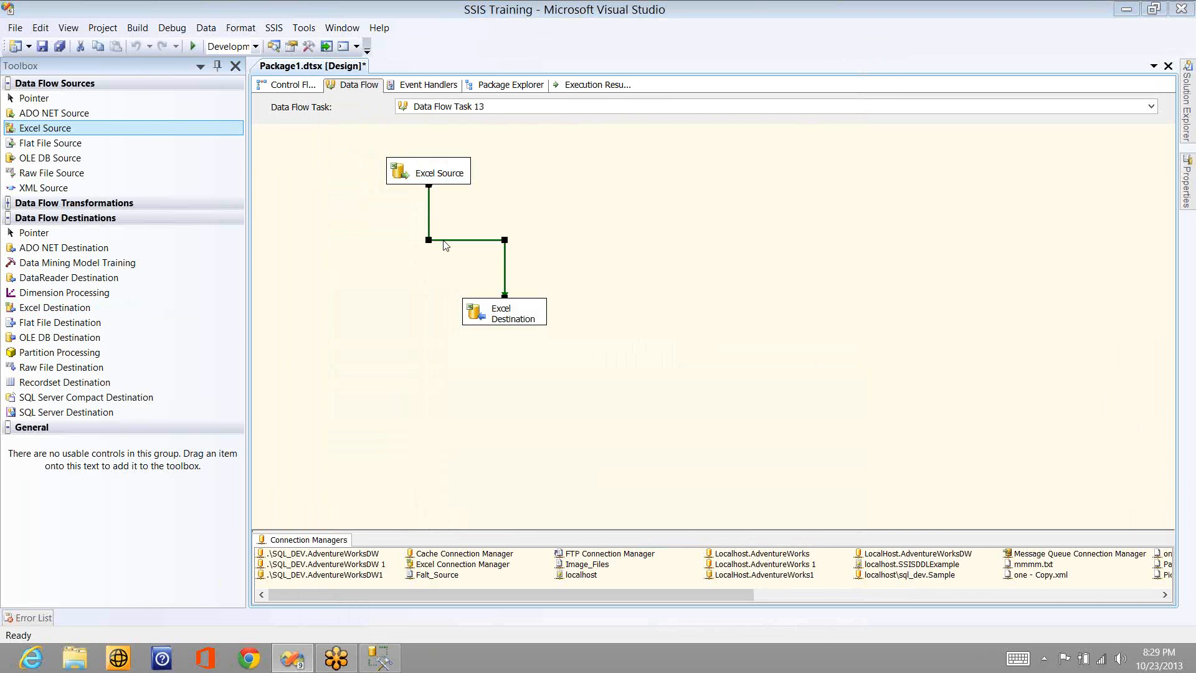
{"action": "double_click", "coordinate": [446, 245]}
{"action": "left_click", "coordinate": [405, 193]}
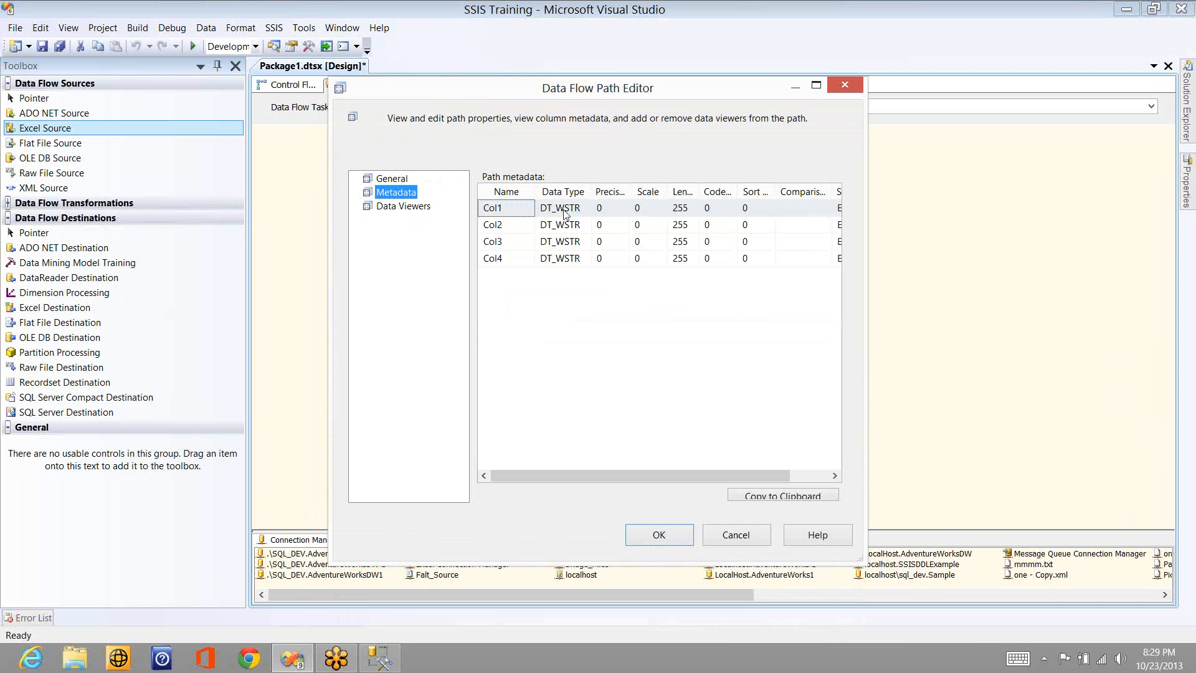
{"action": "left_click", "coordinate": [564, 214]}
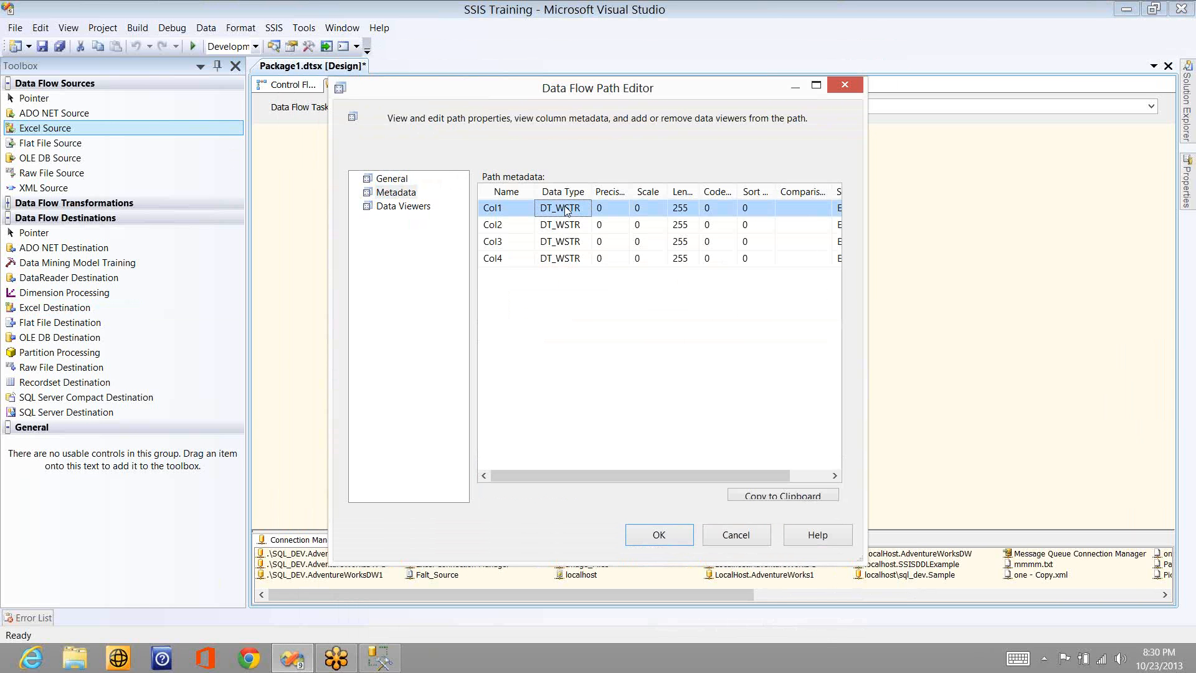
{"action": "left_click", "coordinate": [736, 535]}
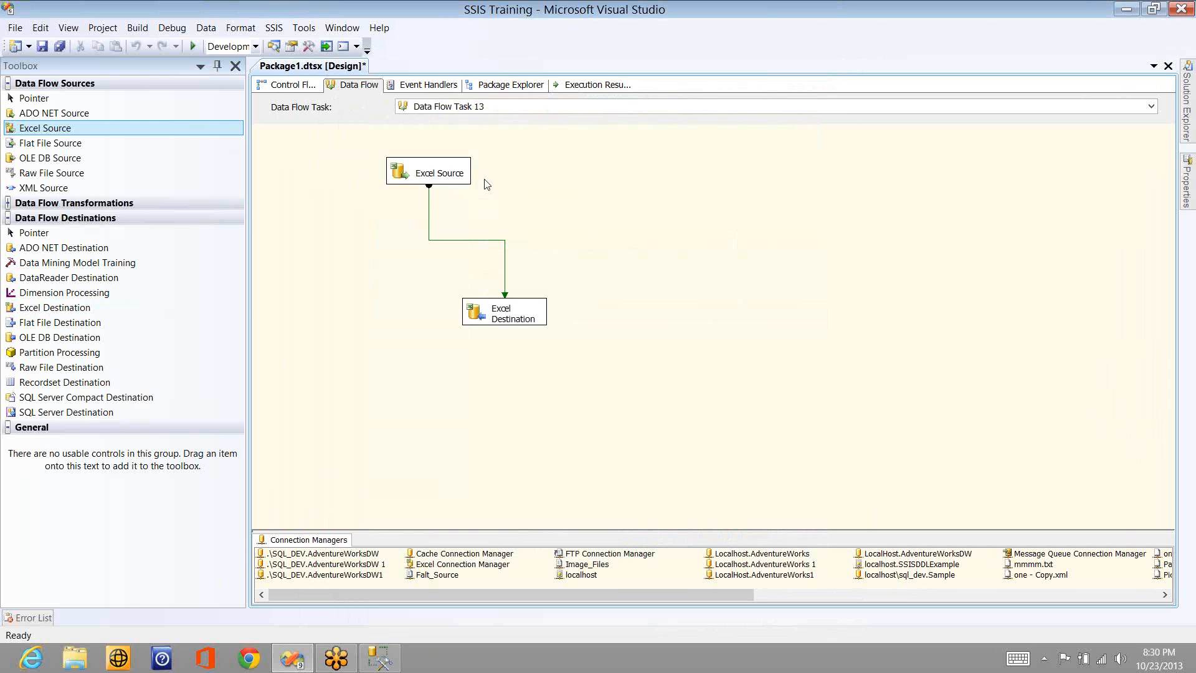
{"action": "right_click", "coordinate": [483, 181]}
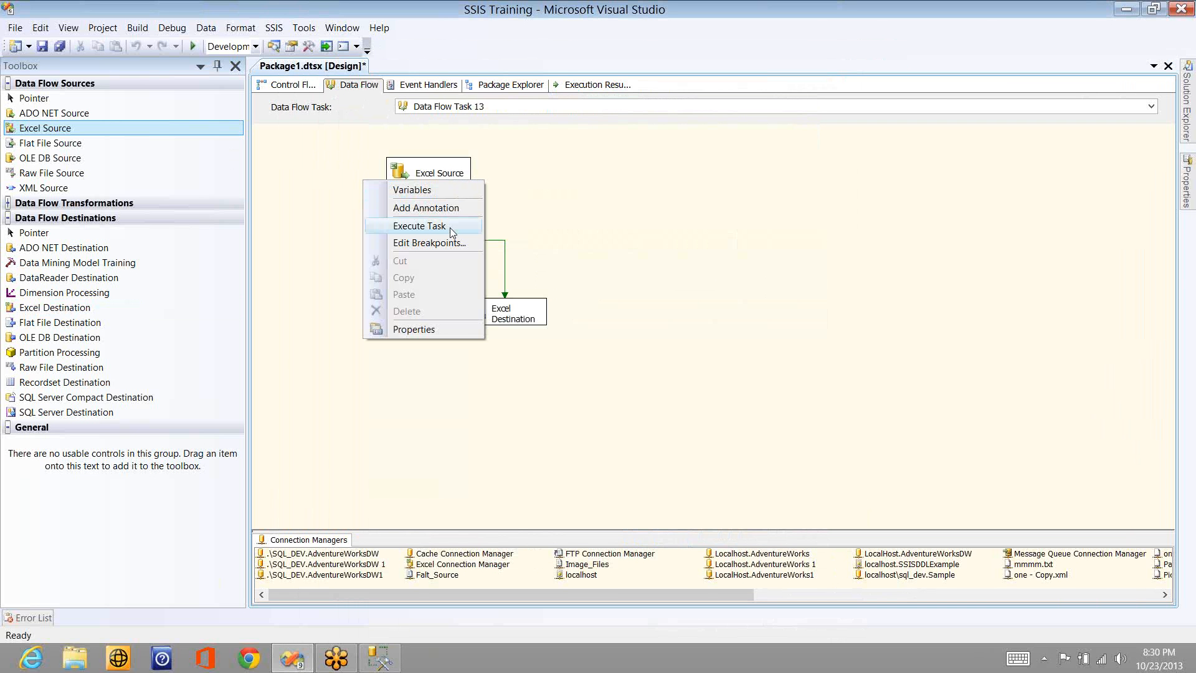
{"action": "left_click", "coordinate": [609, 395]}
- Open the Training workbook from the desktop in Excel, dismiss the activation wizard, and go to Sheet2
{"action": "key", "text": "super+d"}
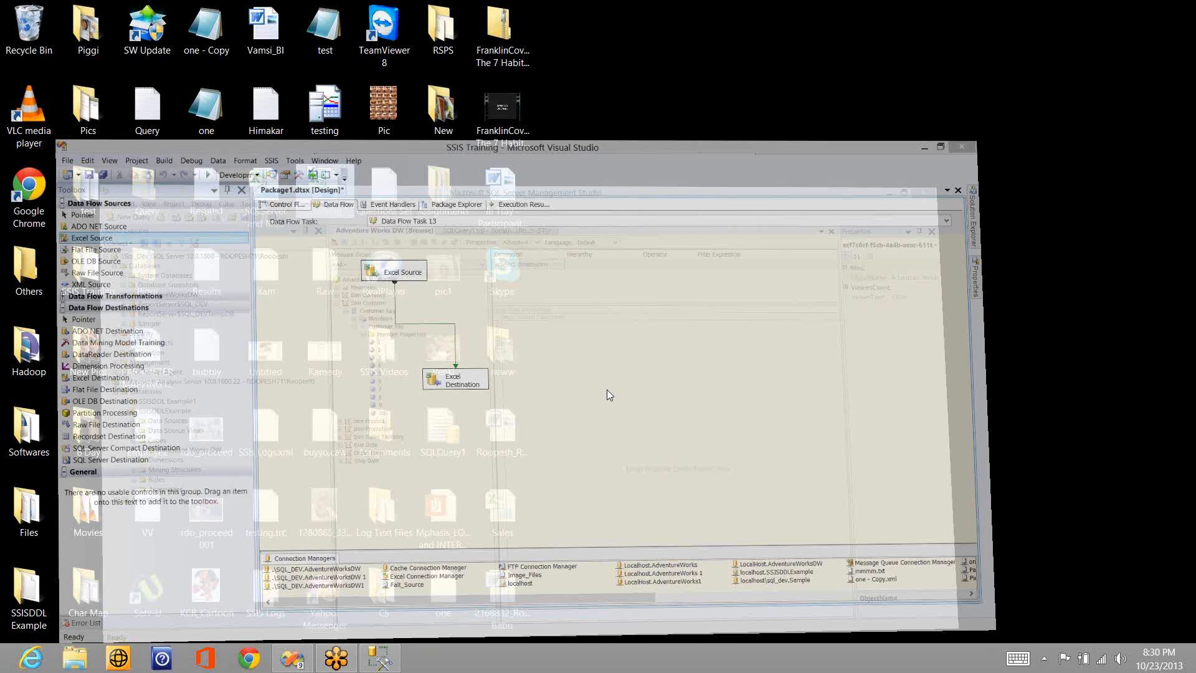
{"action": "double_click", "coordinate": [327, 205]}
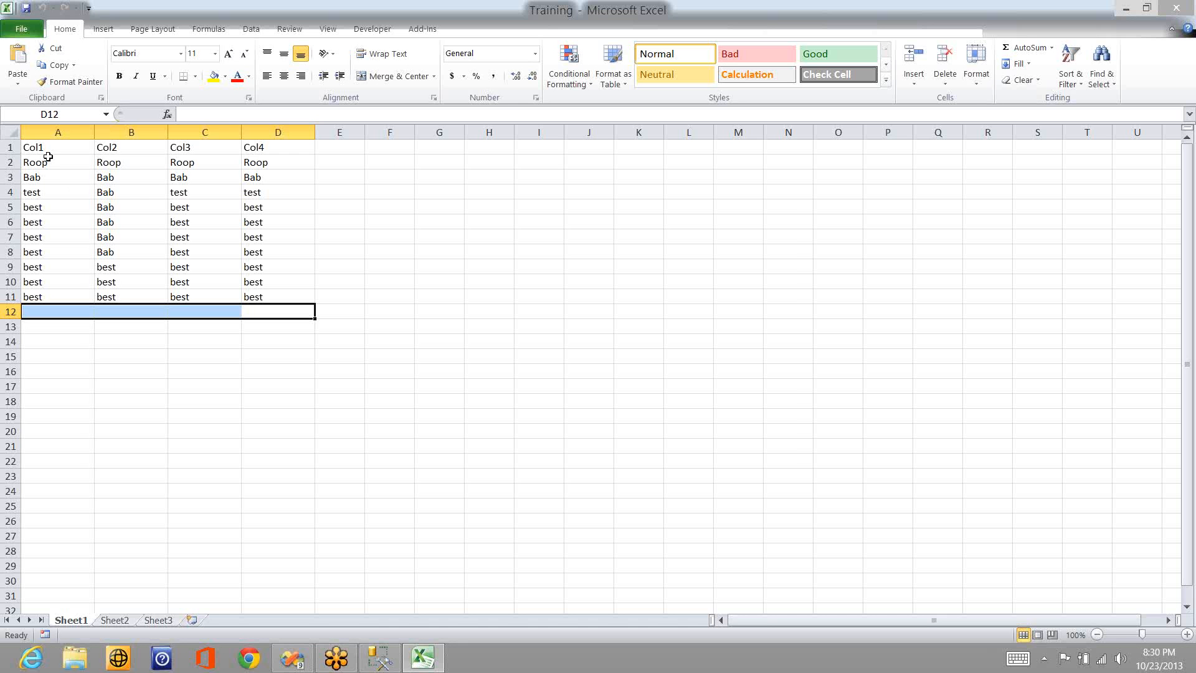
{"action": "left_click", "coordinate": [46, 150]}
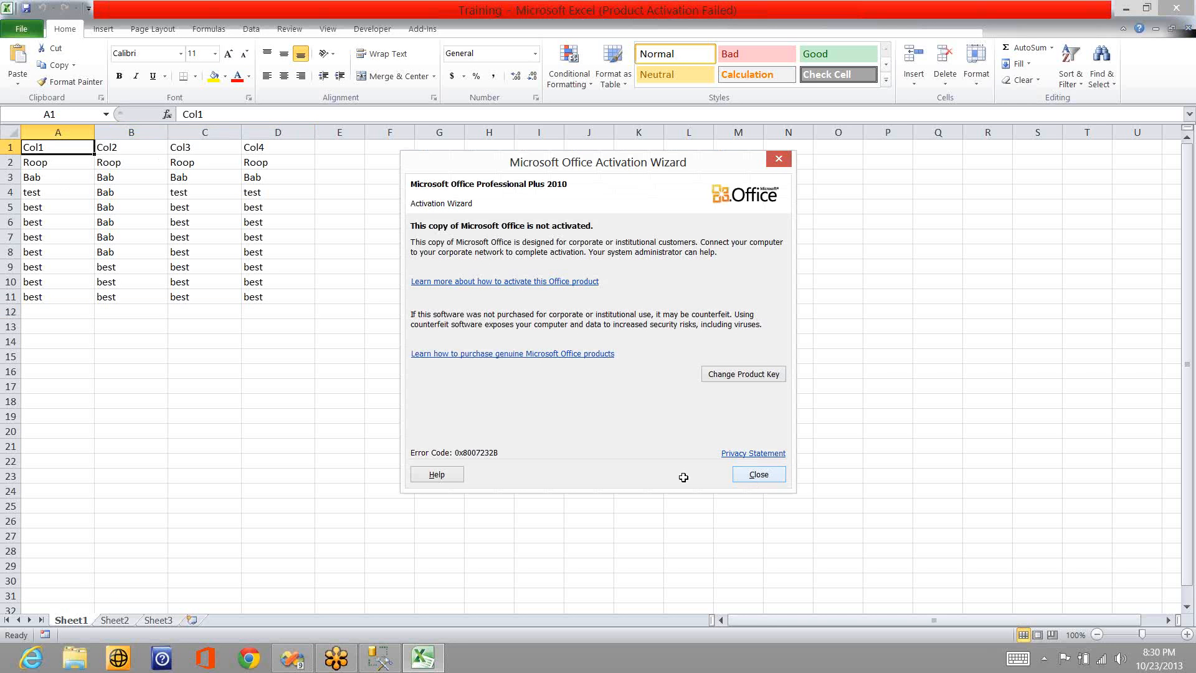
{"action": "key", "text": "Escape"}
{"action": "left_click", "coordinate": [114, 619]}
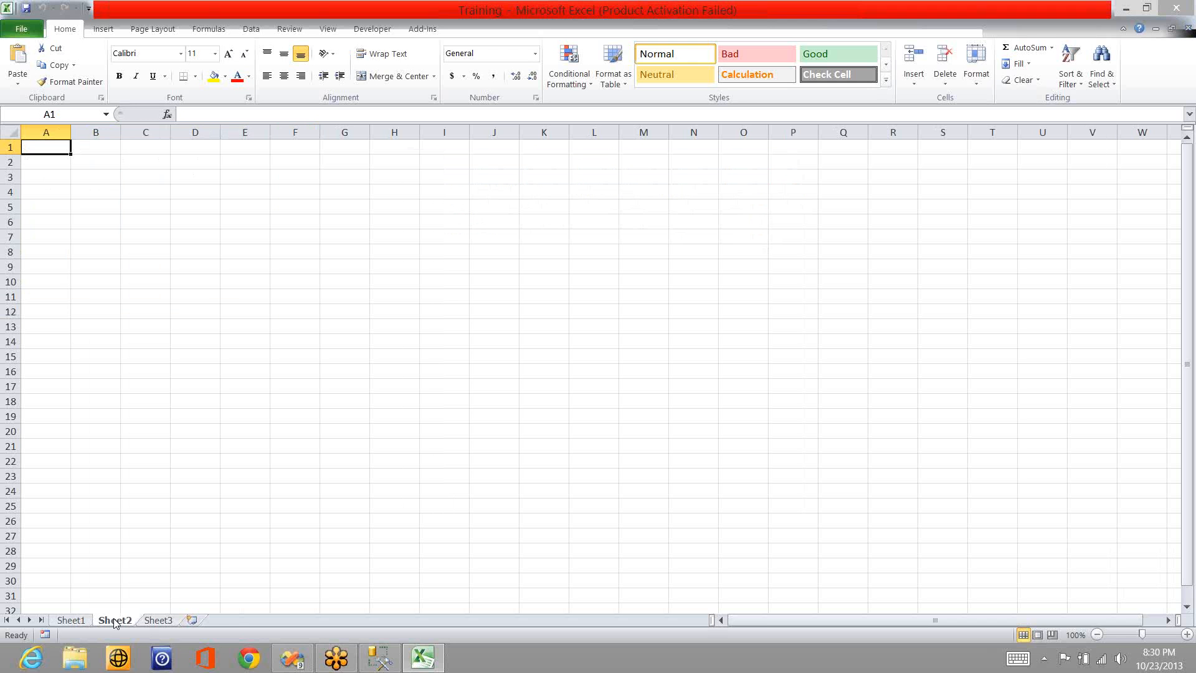
- Enter the column headers Col, Col2, Col3 and Col4 in cells A1 to D1 of Sheet2
{"action": "type", "text": "Col"}
{"action": "key", "text": "Tab"}
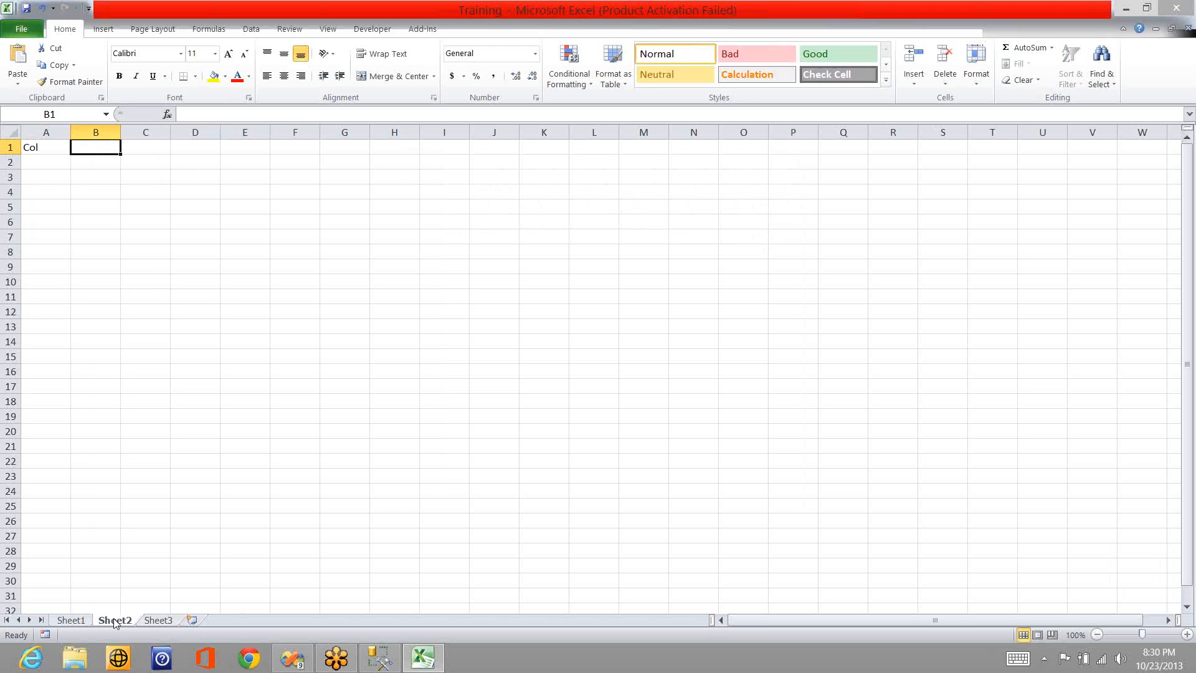
{"action": "type", "text": "Col2"}
{"action": "key", "text": "Tab"}
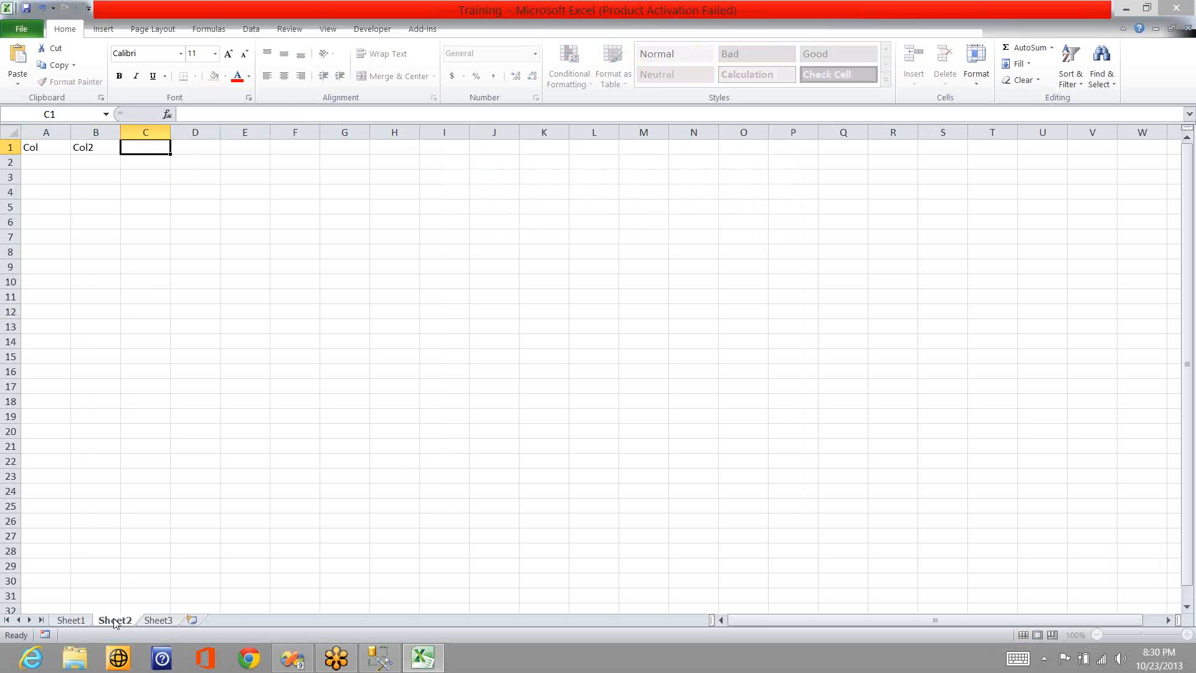
{"action": "type", "text": "Col3"}
{"action": "key", "text": "Tab"}
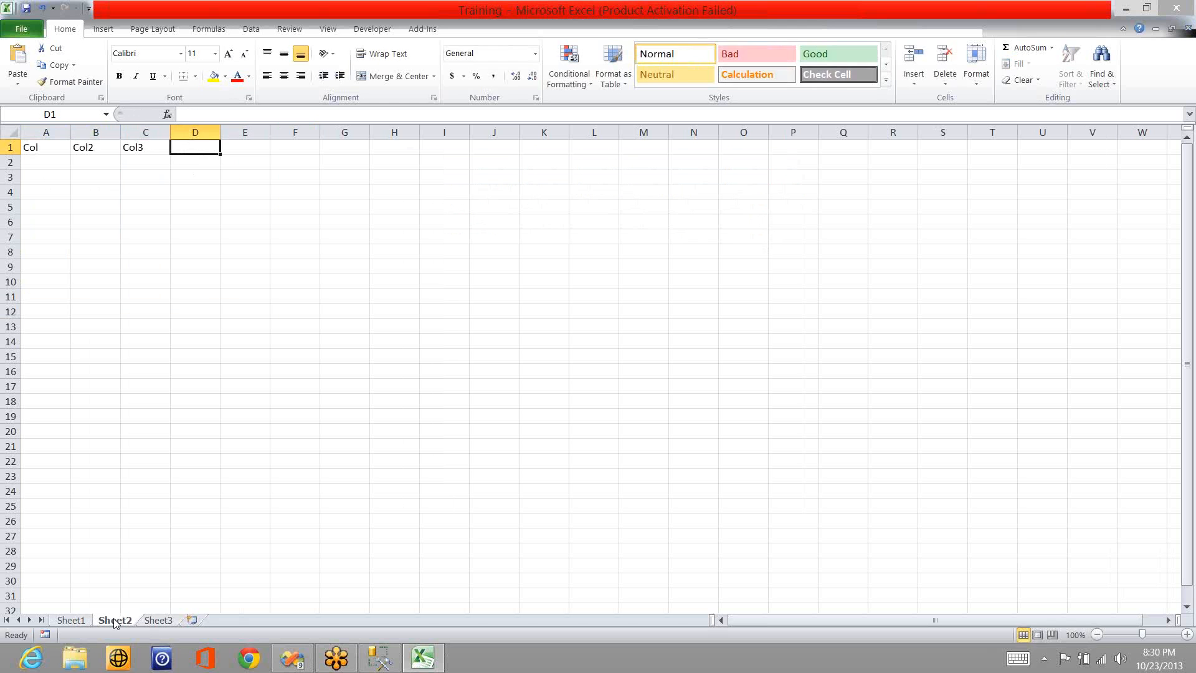
{"action": "type", "text": "Col44"}
{"action": "key", "text": "BackSpace"}
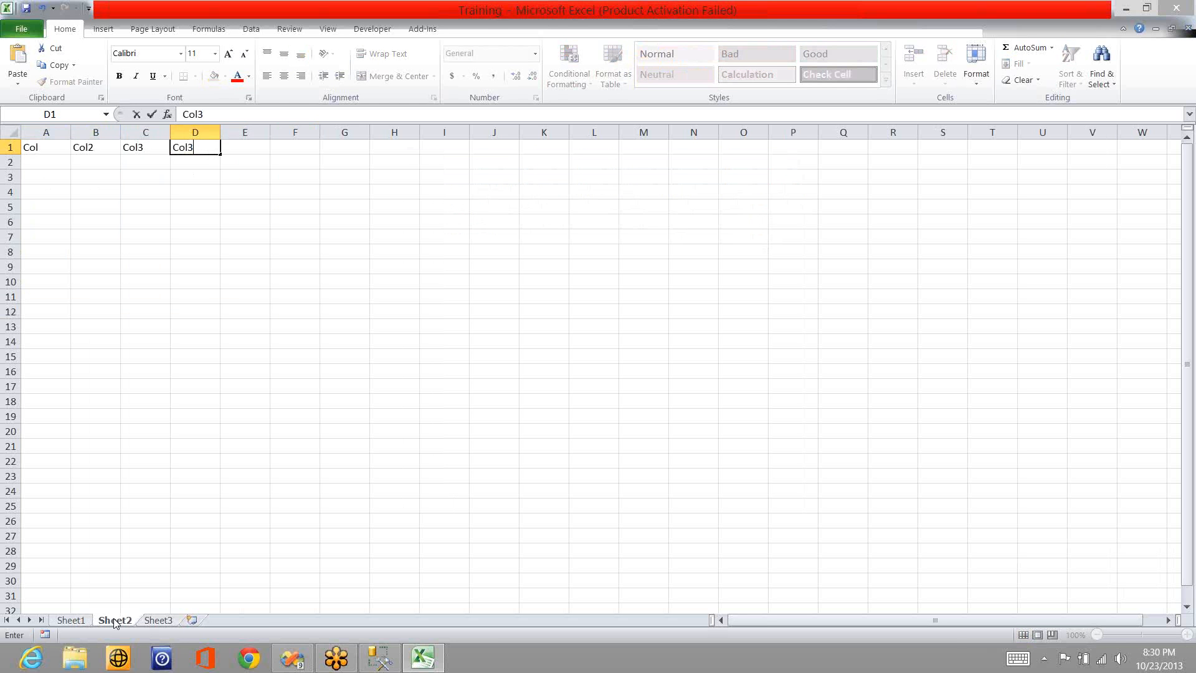
{"action": "key", "text": "Return"}
- Correct the header in cell A1 of Sheet2 to Col1
{"action": "key", "text": "Up"}
{"action": "key", "text": "Home"}
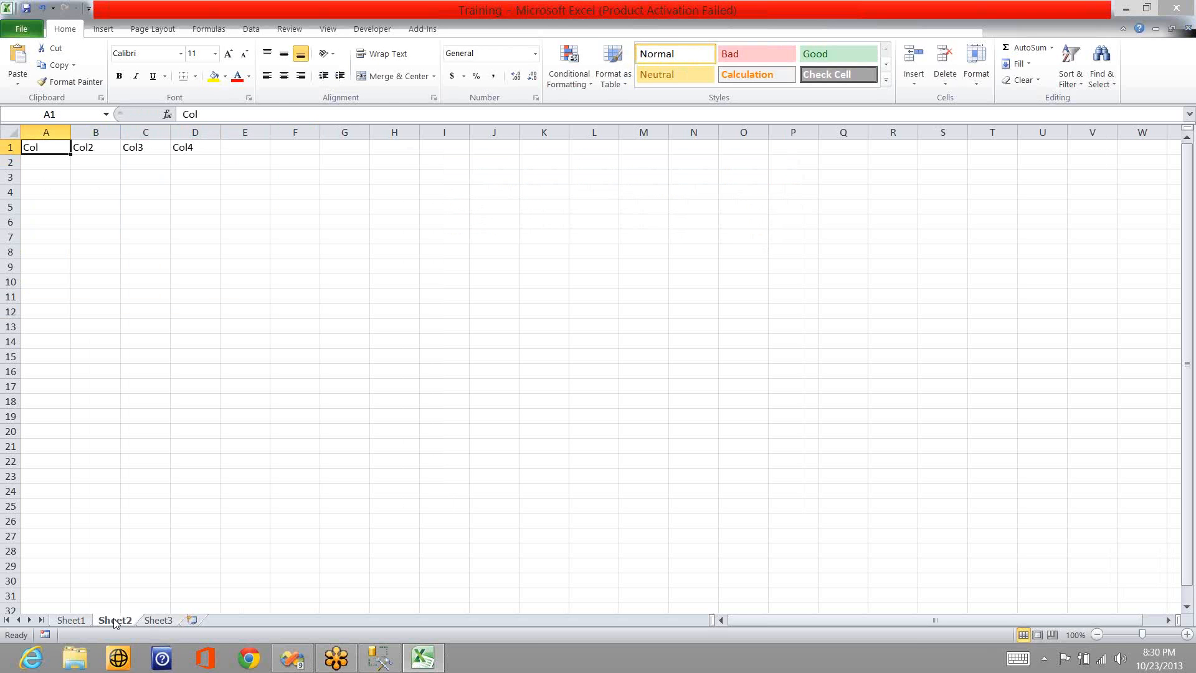
{"action": "key", "text": "F2"}
{"action": "type", "text": "2"}
{"action": "key", "text": "Return"}
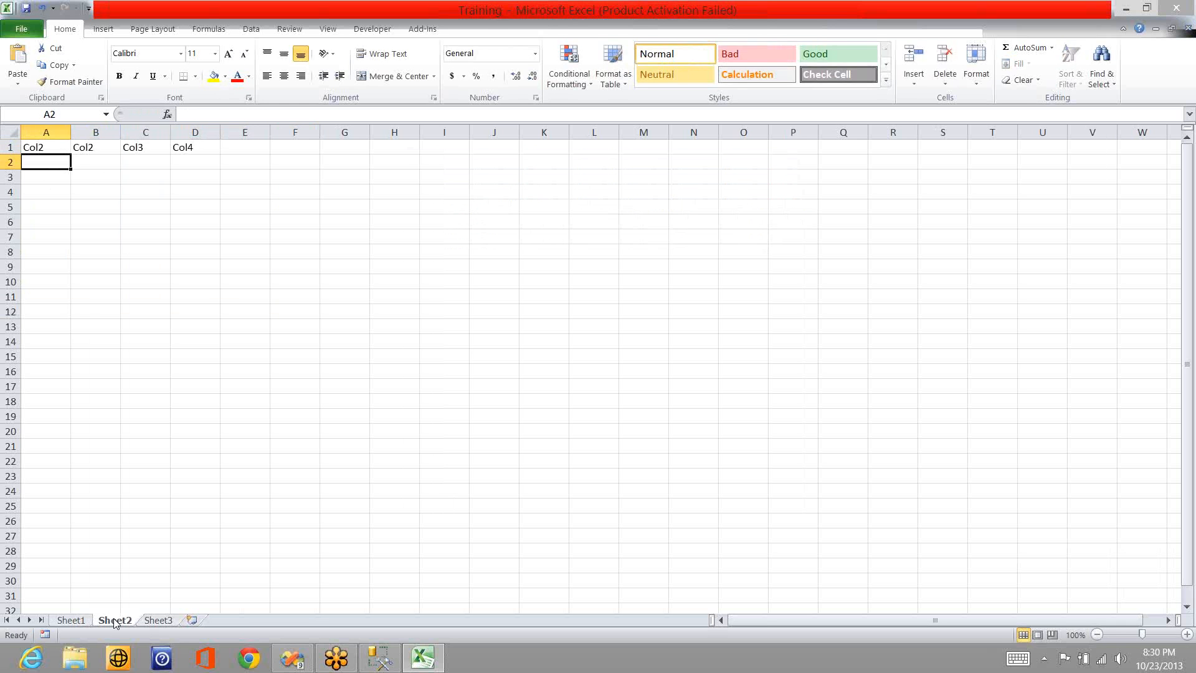
{"action": "key", "text": "Up"}
{"action": "key", "text": "F2"}
{"action": "key", "text": "BackSpace"}
{"action": "type", "text": "1"}
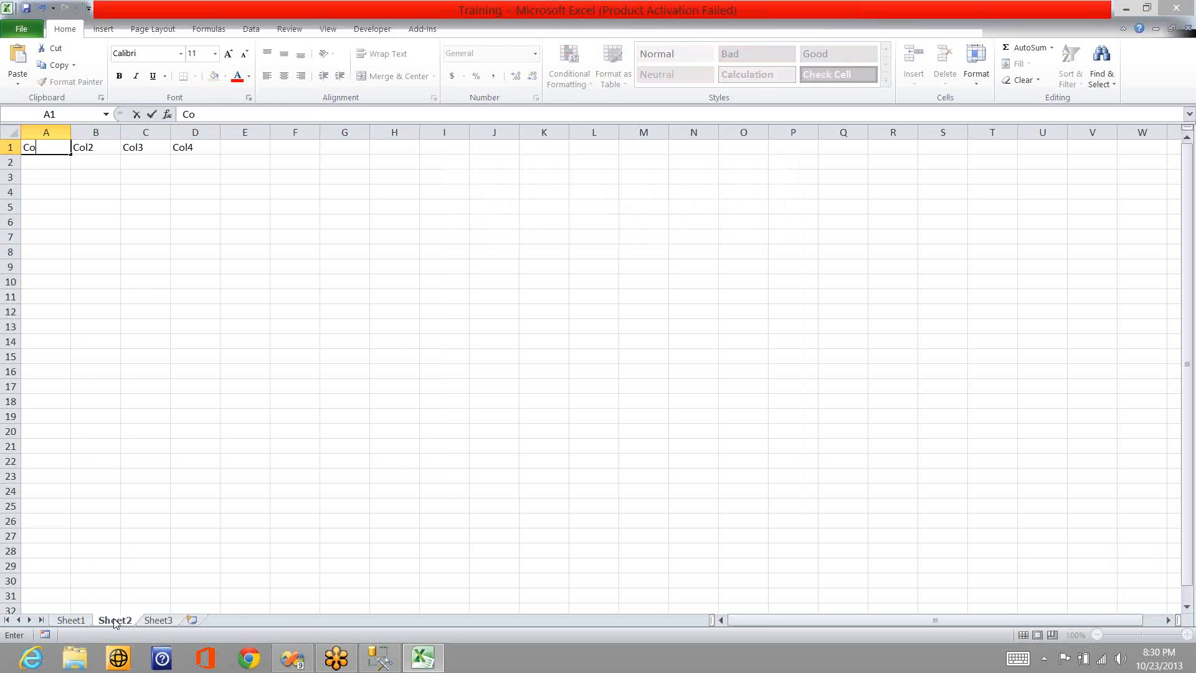
{"action": "key", "text": "Return"}
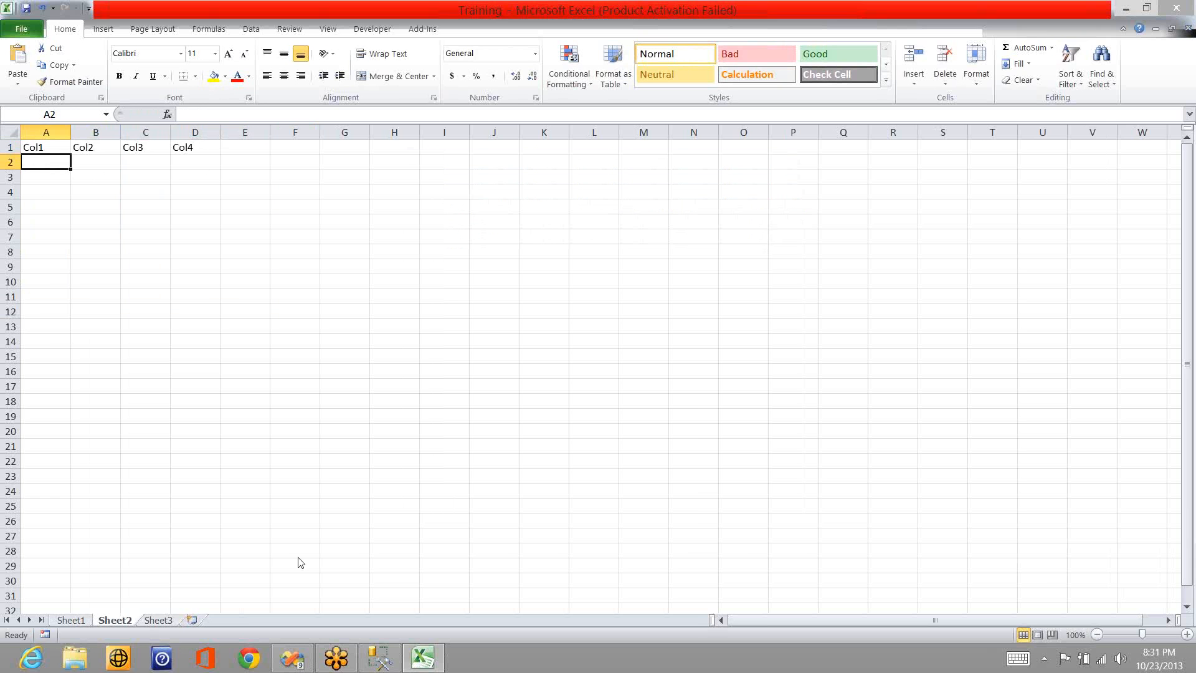
- Switch back to Visual Studio, let the Excel Destination fix its external columns automatically, and accept the one-to-one mappings of Col1 to Col4
{"action": "left_click", "coordinate": [1125, 9]}
{"action": "key", "text": "alt+Tab"}
{"action": "double_click", "coordinate": [505, 318]}
{"action": "left_click", "coordinate": [505, 316]}
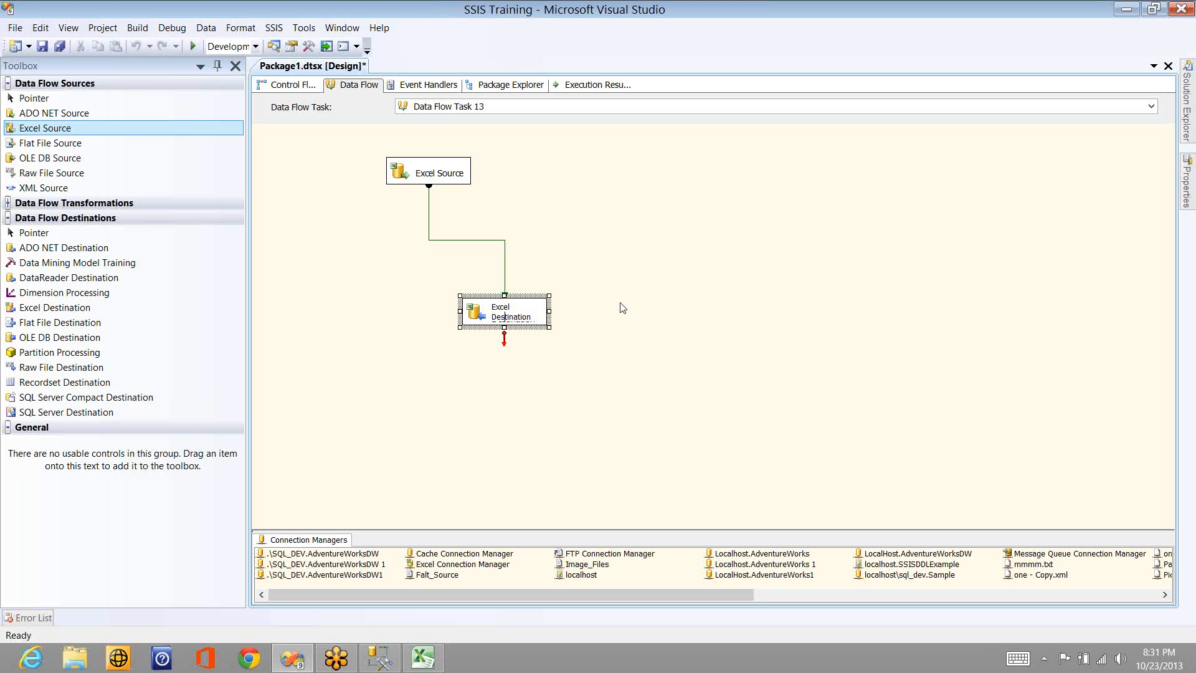
{"action": "key", "text": "Return"}
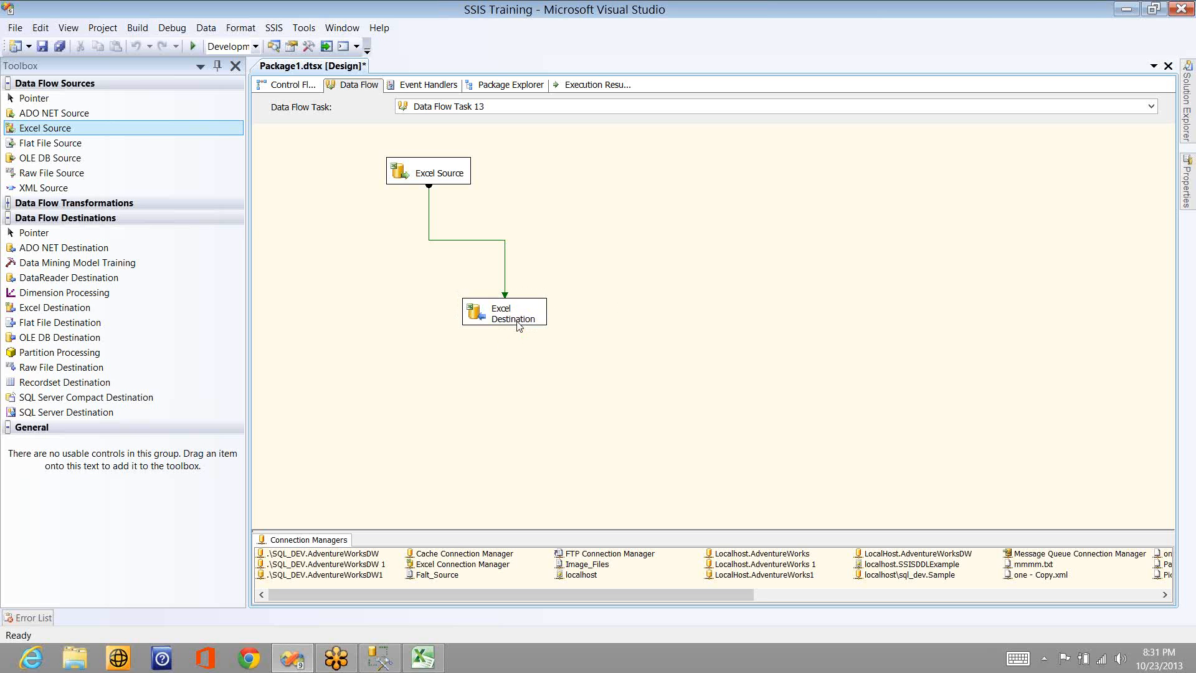
{"action": "double_click", "coordinate": [518, 324]}
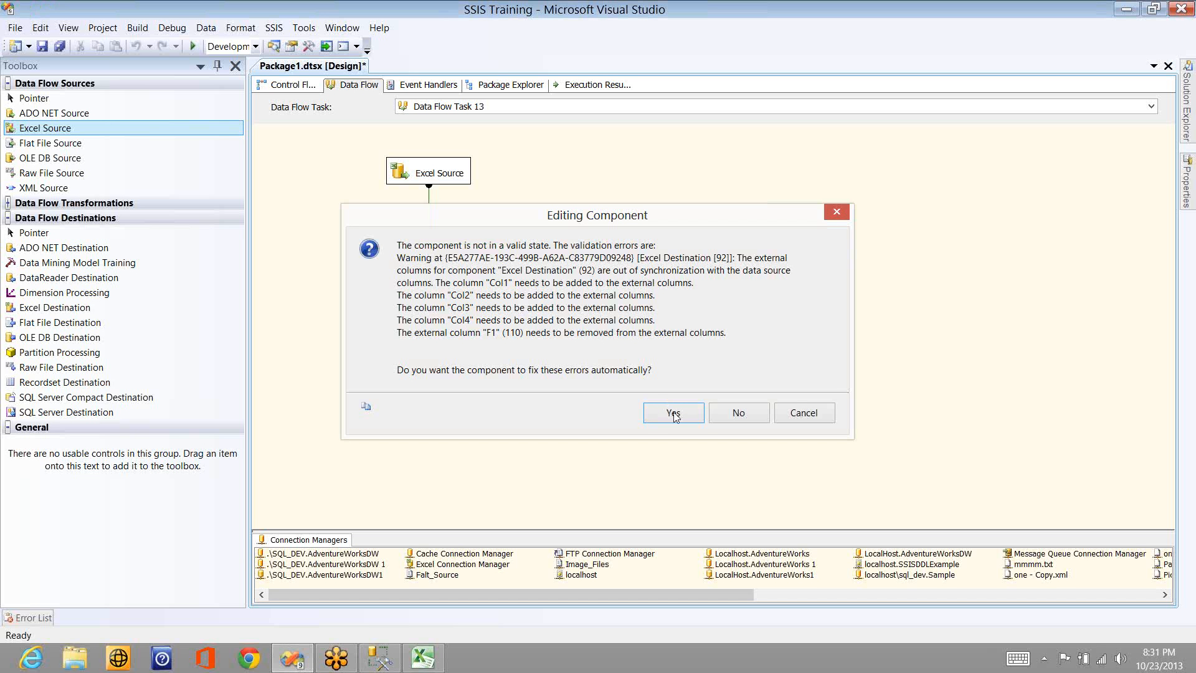
{"action": "left_click", "coordinate": [673, 414]}
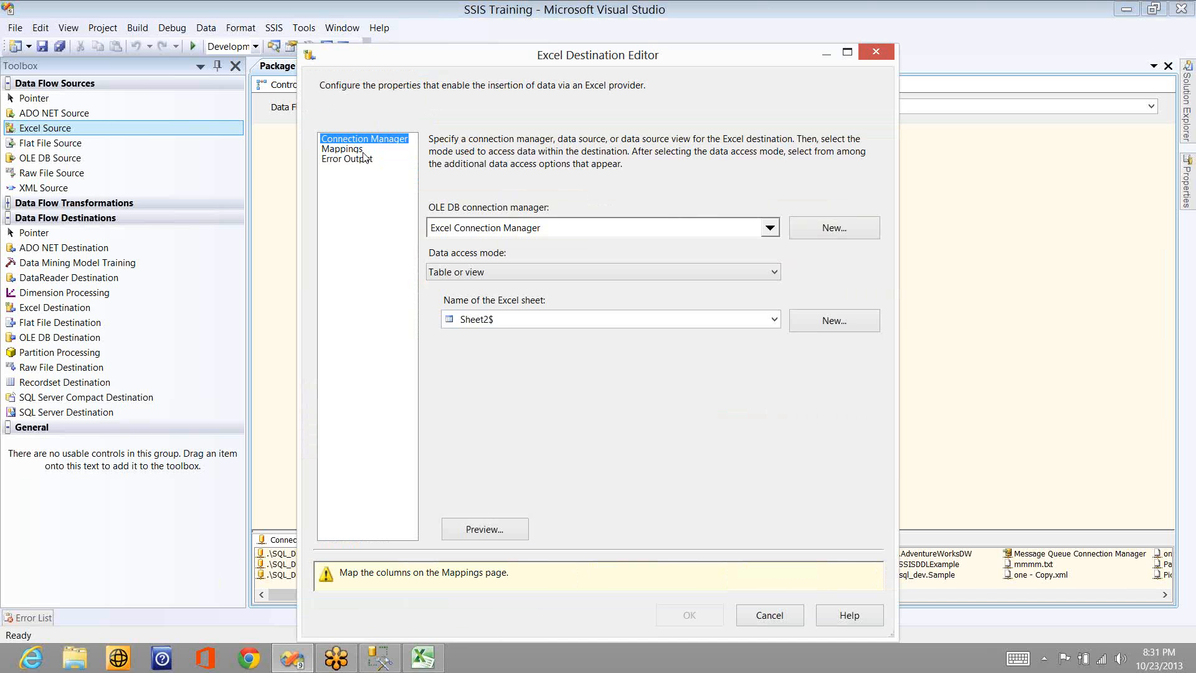
{"action": "left_click", "coordinate": [346, 149]}
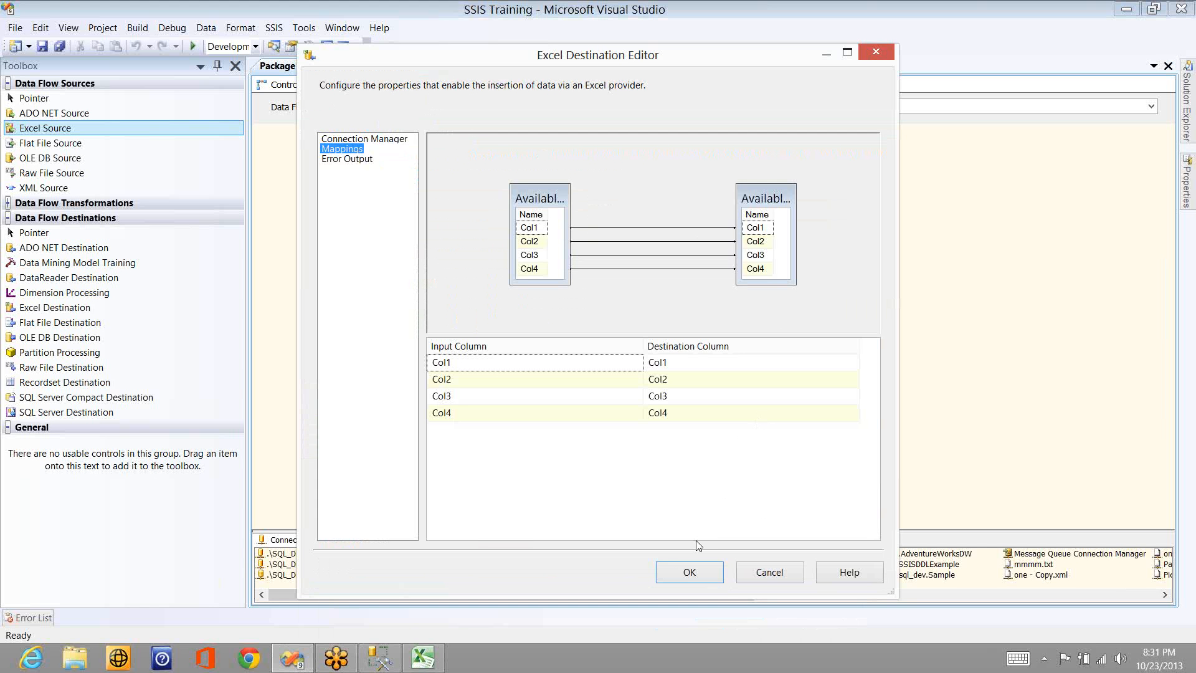
{"action": "left_click", "coordinate": [689, 572]}
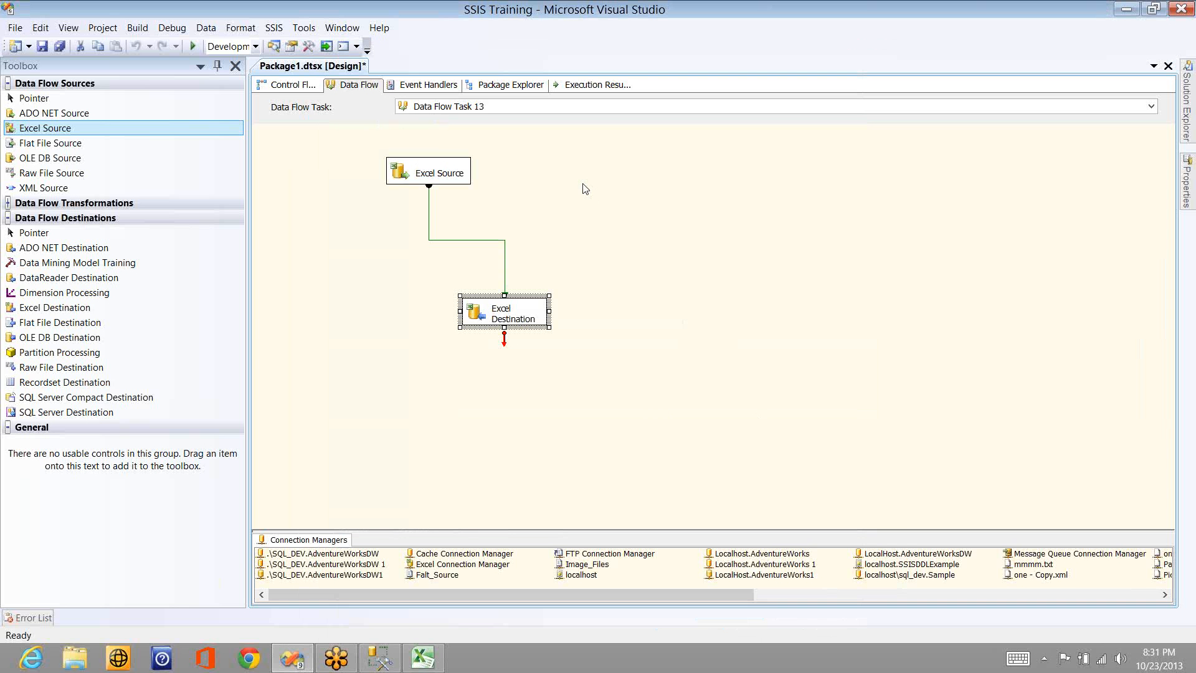
- Execute the data flow task from the design surface
{"action": "left_click", "coordinate": [563, 198]}
{"action": "right_click", "coordinate": [461, 184]}
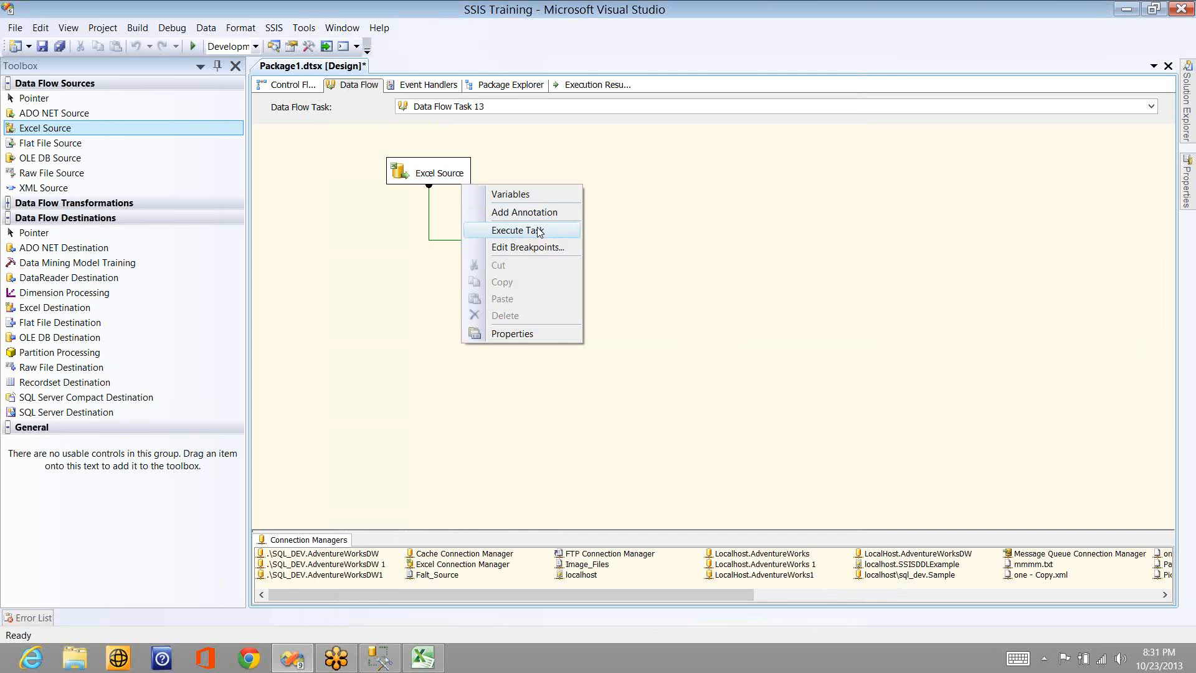
{"action": "left_click", "coordinate": [539, 231]}
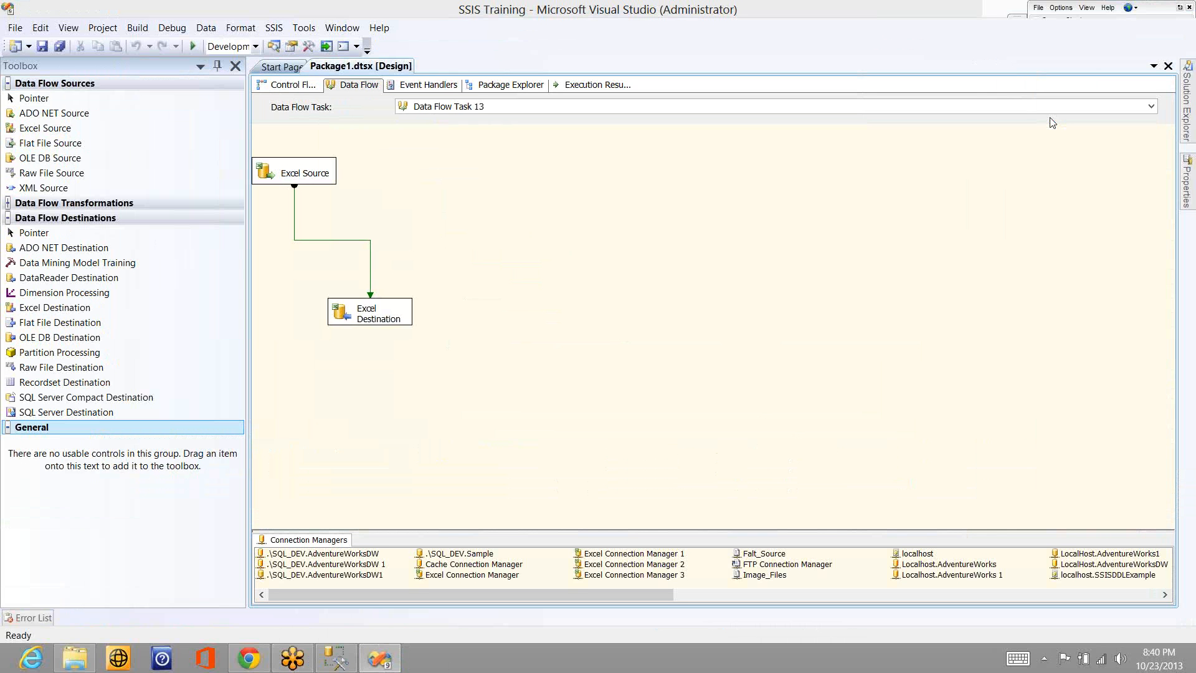
- Switch to Chrome to view the Microsoft Support article on bugs fixed in SQL Server 2008 R2 Service Pack 1, and return to Visual Studio
{"action": "key", "text": "alt+Tab"}
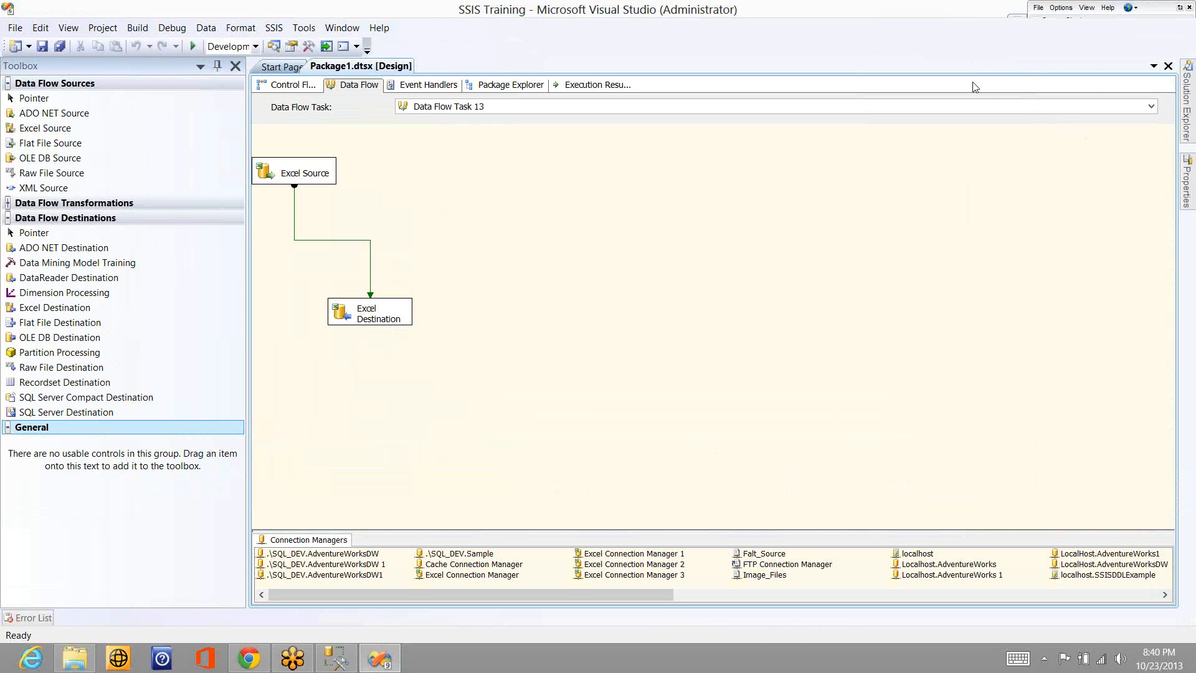
{"action": "key", "text": "alt+Tab"}
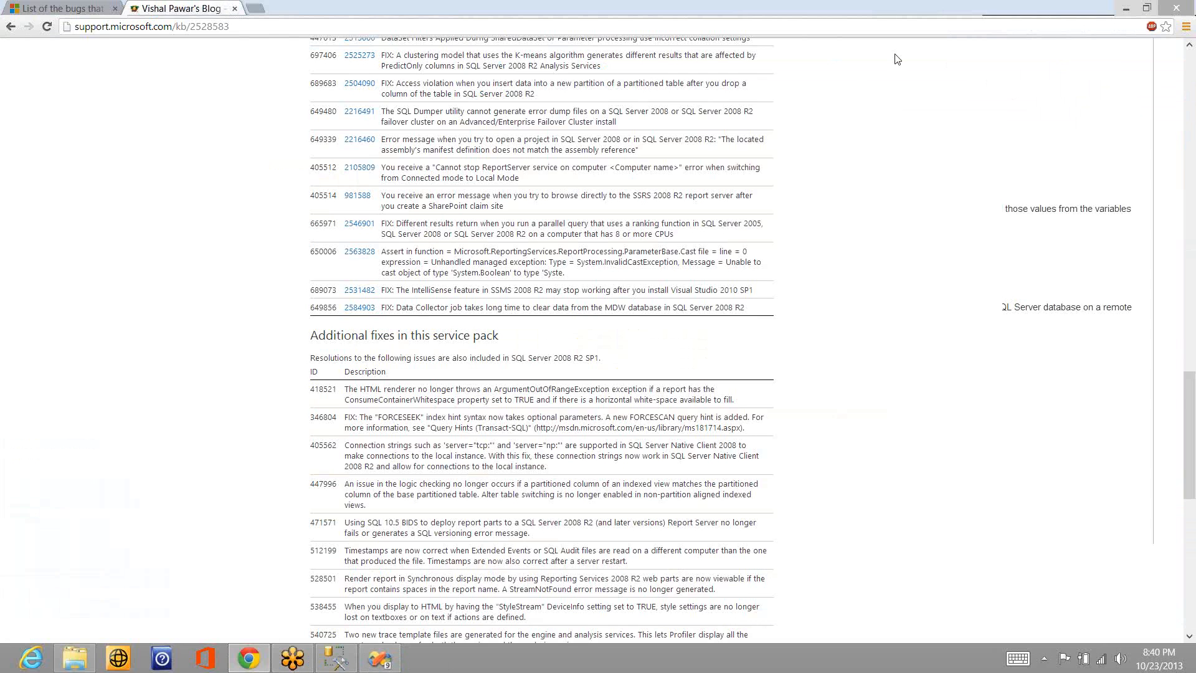
{"action": "key", "text": "ctrl+Tab"}
{"action": "scroll", "coordinate": [625, 244], "scroll_direction": "up", "scroll_amount": 15}
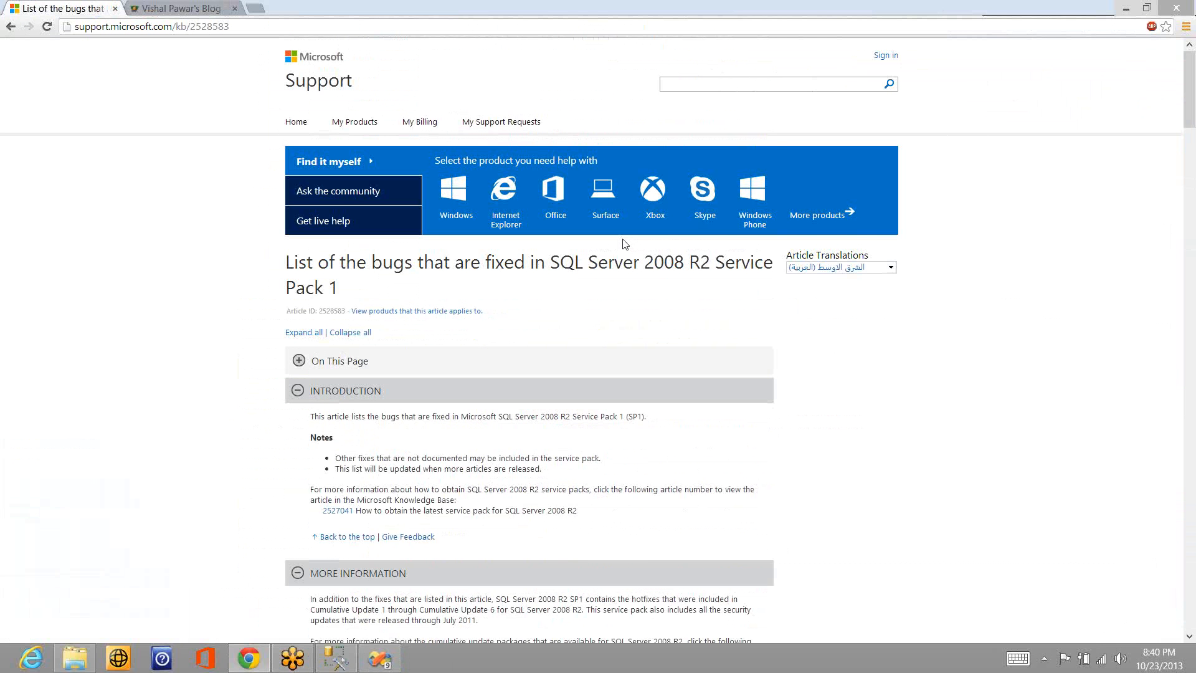
{"action": "key", "text": "alt+Tab"}
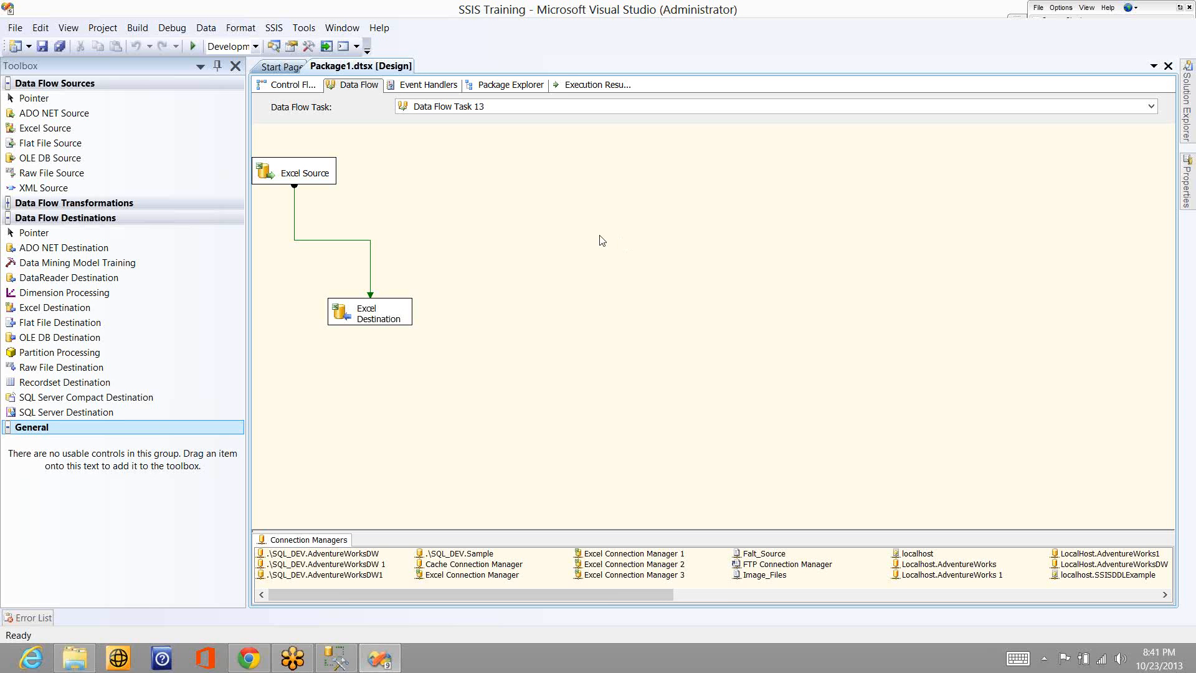
- Execute Data Flow Task 13 again and examine the execution messages in the debug output
{"action": "right_click", "coordinate": [377, 217]}
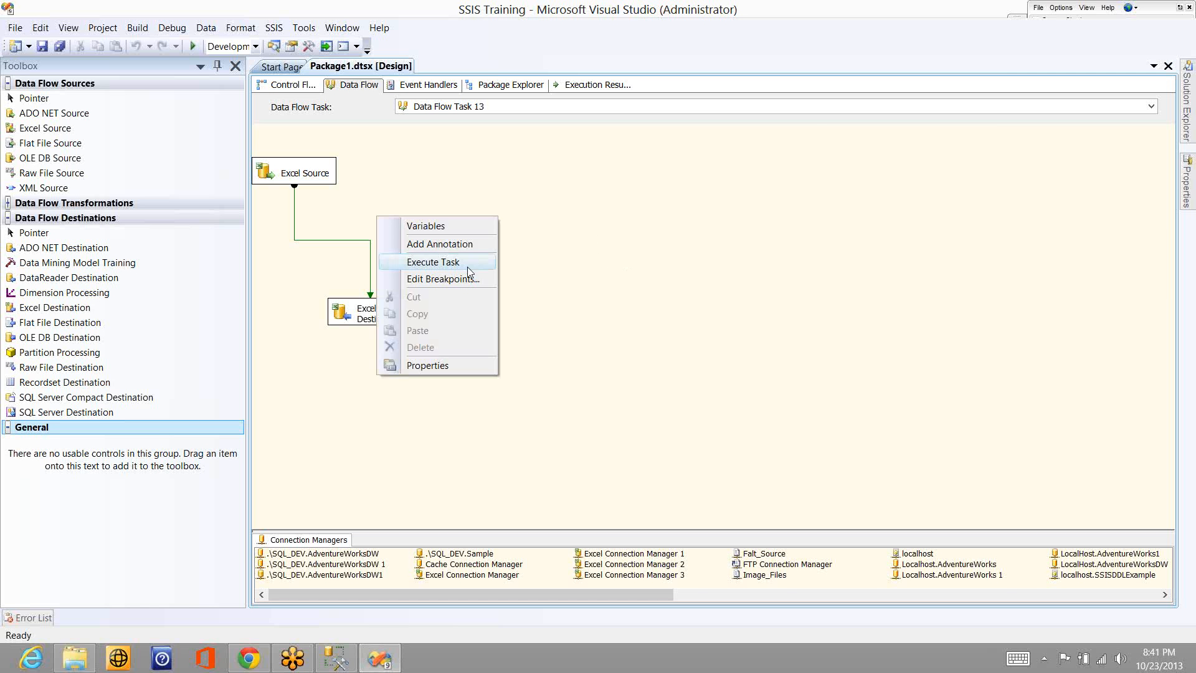
{"action": "left_click", "coordinate": [468, 268]}
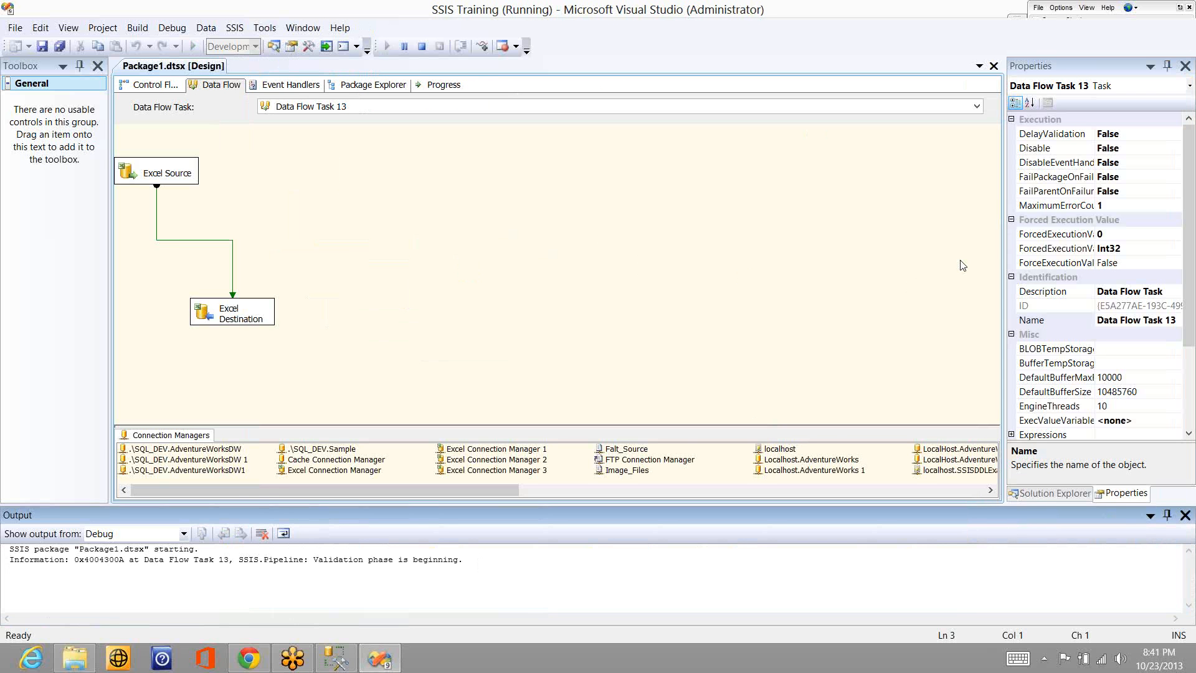
{"action": "left_click", "coordinate": [692, 579]}
{"action": "key", "text": "Up"}
{"action": "key", "text": "Up"}
{"action": "key", "text": "Up"}
{"action": "key", "text": "Up"}
{"action": "key", "text": "Up"}
{"action": "key", "text": "Up"}
{"action": "key", "text": "Up"}
{"action": "key", "text": "Up"}
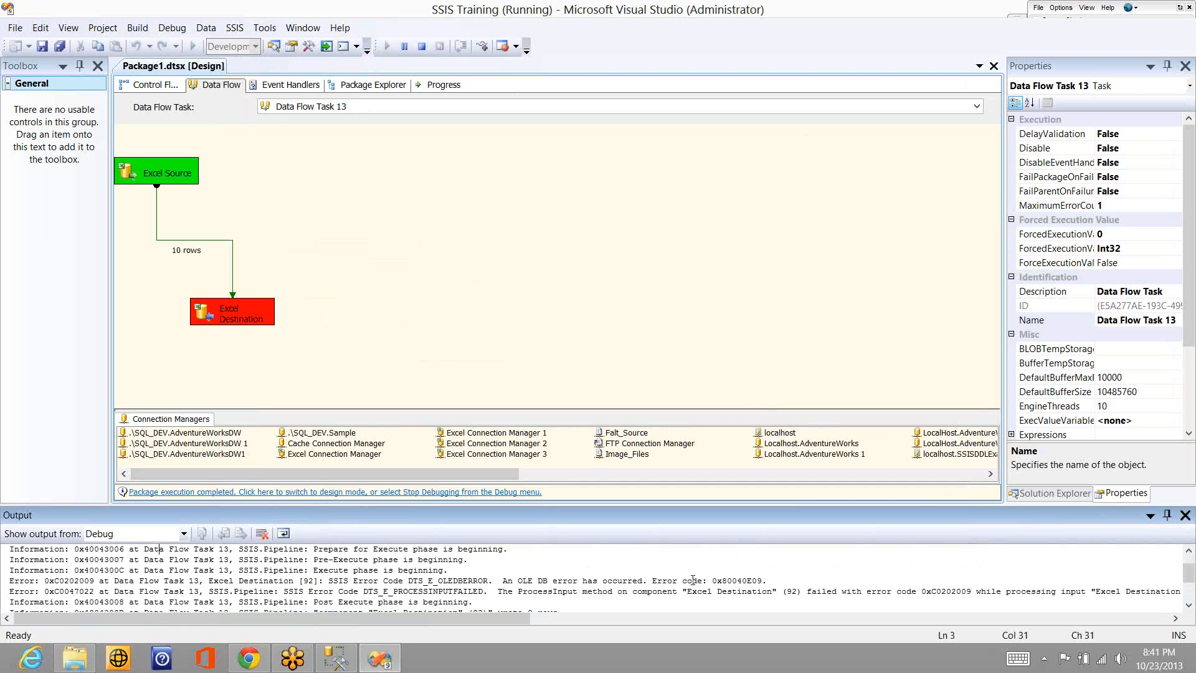
- Read the full ProcessInput error message for the Excel Destination in the debug output through to its end
{"action": "left_click", "coordinate": [840, 595]}
{"action": "left_click", "coordinate": [924, 593]}
{"action": "key", "text": "ctrl+Right"}
{"action": "key", "text": "ctrl+Right"}
{"action": "key", "text": "ctrl+Right"}
{"action": "key", "text": "ctrl+Right"}
{"action": "key", "text": "ctrl+Right"}
{"action": "key", "text": "ctrl+Right"}
{"action": "key", "text": "ctrl+Right"}
{"action": "key", "text": "ctrl+Right"}
{"action": "key", "text": "ctrl+Right"}
{"action": "key", "text": "ctrl+Right"}
{"action": "key", "text": "ctrl+Right"}
{"action": "key", "text": "ctrl+Right"}
{"action": "key", "text": "ctrl+Right"}
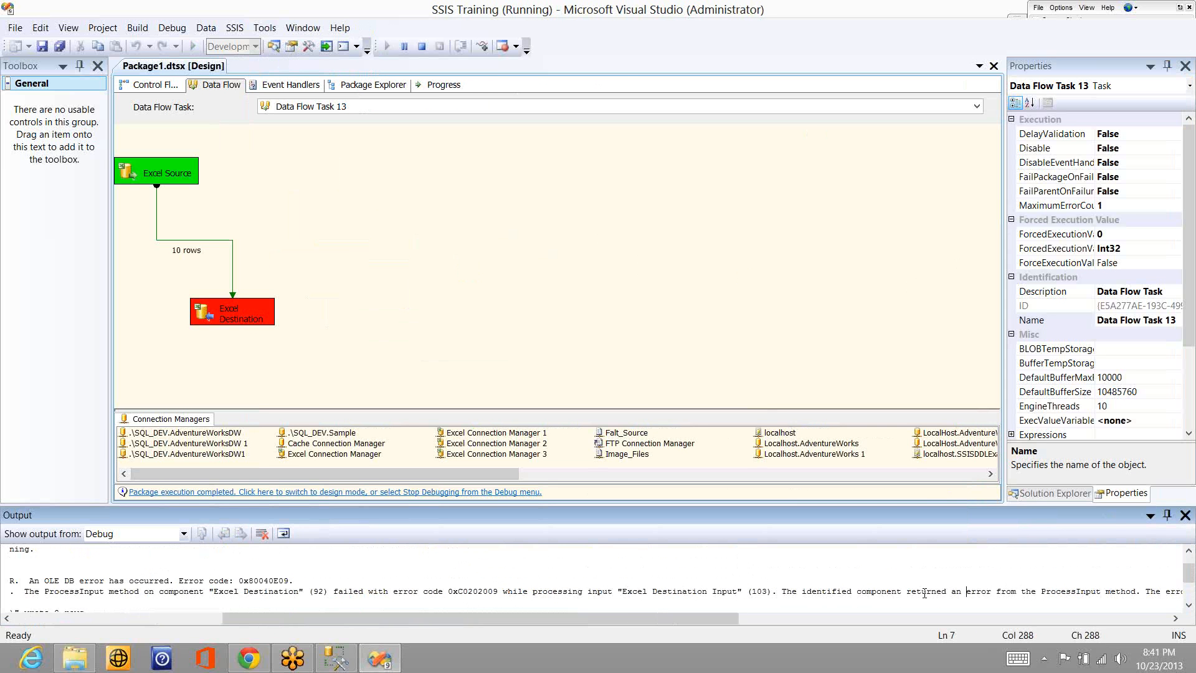
{"action": "key", "text": "ctrl+Right"}
{"action": "key", "text": "ctrl+Right"}
{"action": "key", "text": "ctrl+Right"}
{"action": "key", "text": "ctrl+Right"}
{"action": "key", "text": "ctrl+Right"}
{"action": "key", "text": "ctrl+Right"}
{"action": "key", "text": "ctrl+Right"}
{"action": "key", "text": "ctrl+Right"}
{"action": "key", "text": "ctrl+Right"}
{"action": "key", "text": "ctrl+Right"}
{"action": "key", "text": "ctrl+Right"}
{"action": "key", "text": "ctrl+Right"}
{"action": "key", "text": "ctrl+Right"}
{"action": "key", "text": "ctrl+Right"}
{"action": "key", "text": "ctrl+Right"}
{"action": "key", "text": "ctrl+Right"}
{"action": "key", "text": "ctrl+Right"}
{"action": "key", "text": "ctrl+Right"}
{"action": "key", "text": "ctrl+Right"}
{"action": "key", "text": "ctrl+Right"}
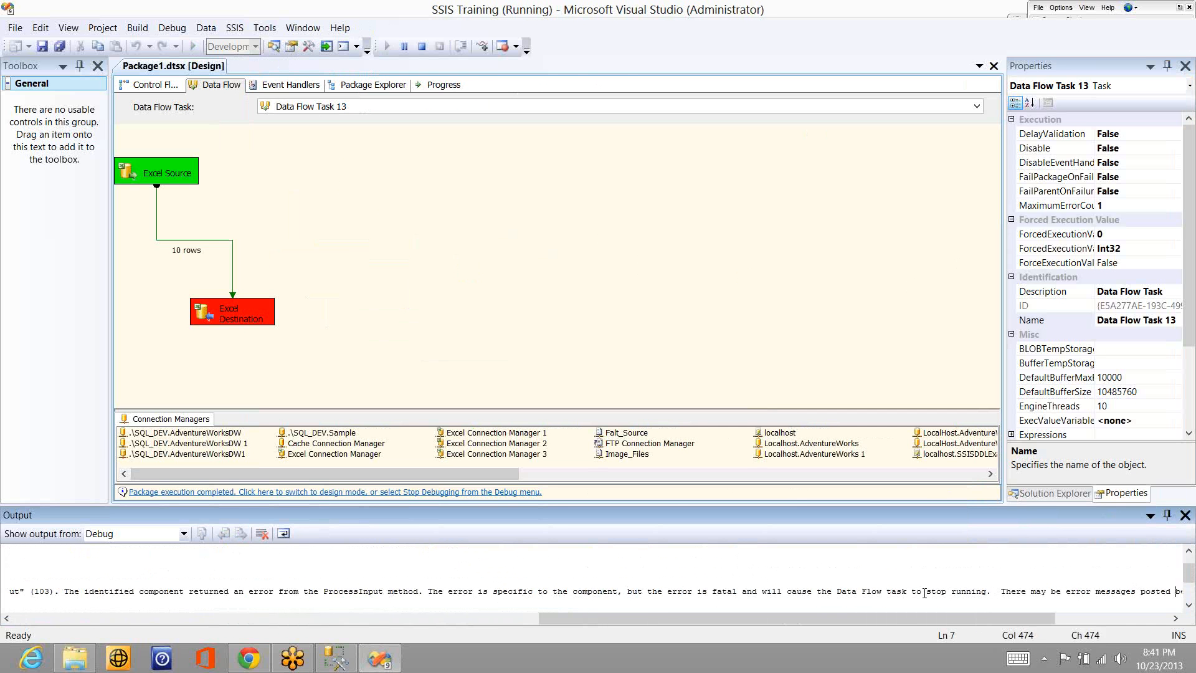
{"action": "key", "text": "ctrl+Right"}
{"action": "key", "text": "ctrl+Right"}
{"action": "key", "text": "ctrl+Right"}
{"action": "key", "text": "ctrl+Right"}
{"action": "key", "text": "ctrl+Right"}
{"action": "key", "text": "ctrl+Right"}
{"action": "key", "text": "ctrl+Right"}
{"action": "key", "text": "ctrl+Right"}
{"action": "key", "text": "ctrl+Right"}
{"action": "key", "text": "ctrl+Right"}
{"action": "key", "text": "ctrl+Right"}
{"action": "key", "text": "ctrl+Right"}
{"action": "key", "text": "ctrl+Right"}
{"action": "key", "text": "ctrl+Right"}
{"action": "key", "text": "ctrl+Right"}
{"action": "key", "text": "ctrl+Right"}
{"action": "key", "text": "ctrl+Right"}
{"action": "key", "text": "ctrl+Right"}
{"action": "key", "text": "ctrl+Right"}
{"action": "key", "text": "ctrl+Right"}
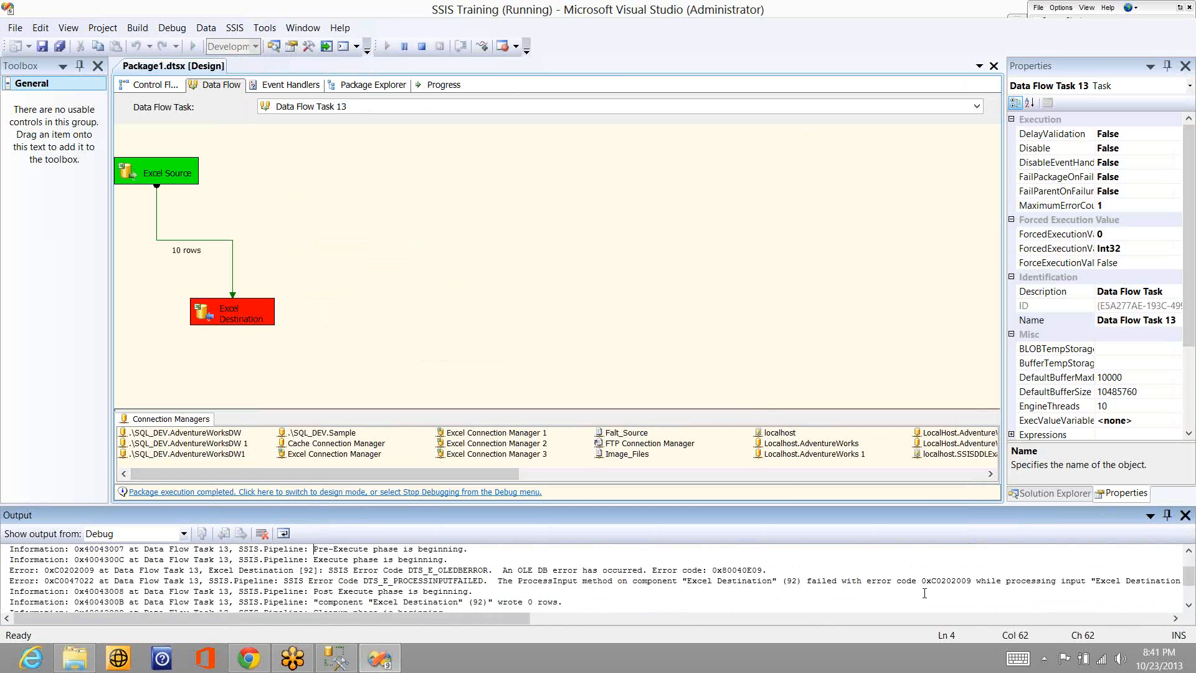
- Review the pipeline phase messages around the error and highlight the sentence about the Excel Destination's ProcessInput method
{"action": "key", "text": "Up"}
{"action": "key", "text": "Up"}
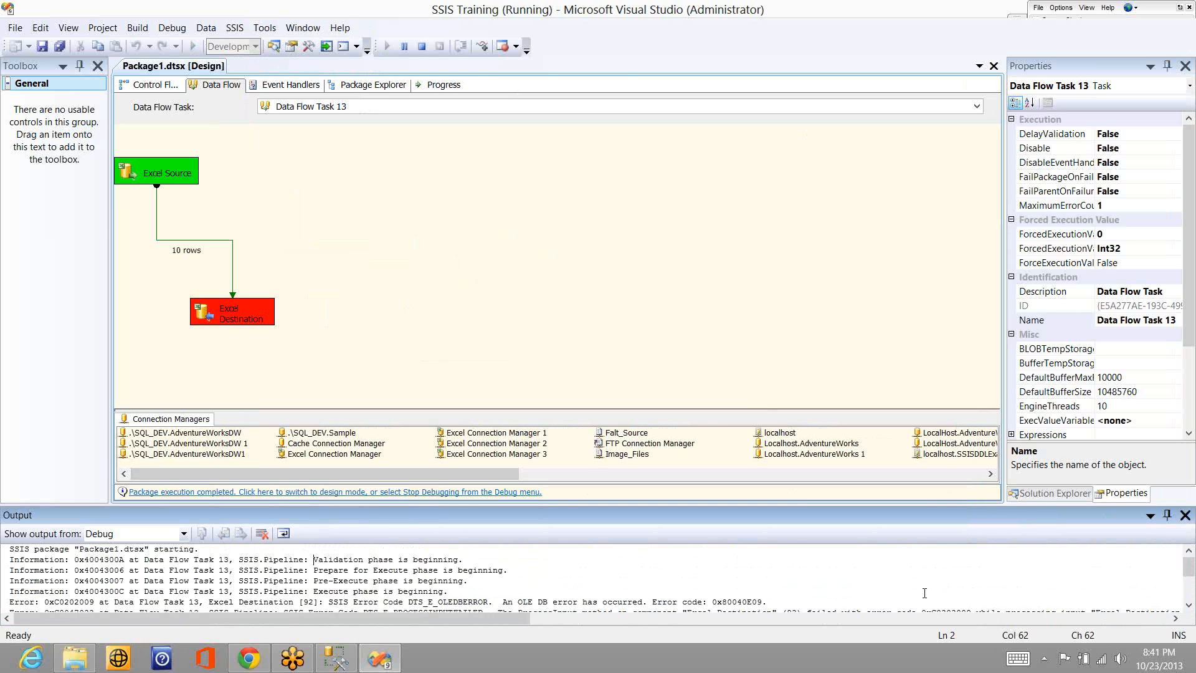
{"action": "key", "text": "Down"}
{"action": "key", "text": "Down"}
{"action": "key", "text": "Down"}
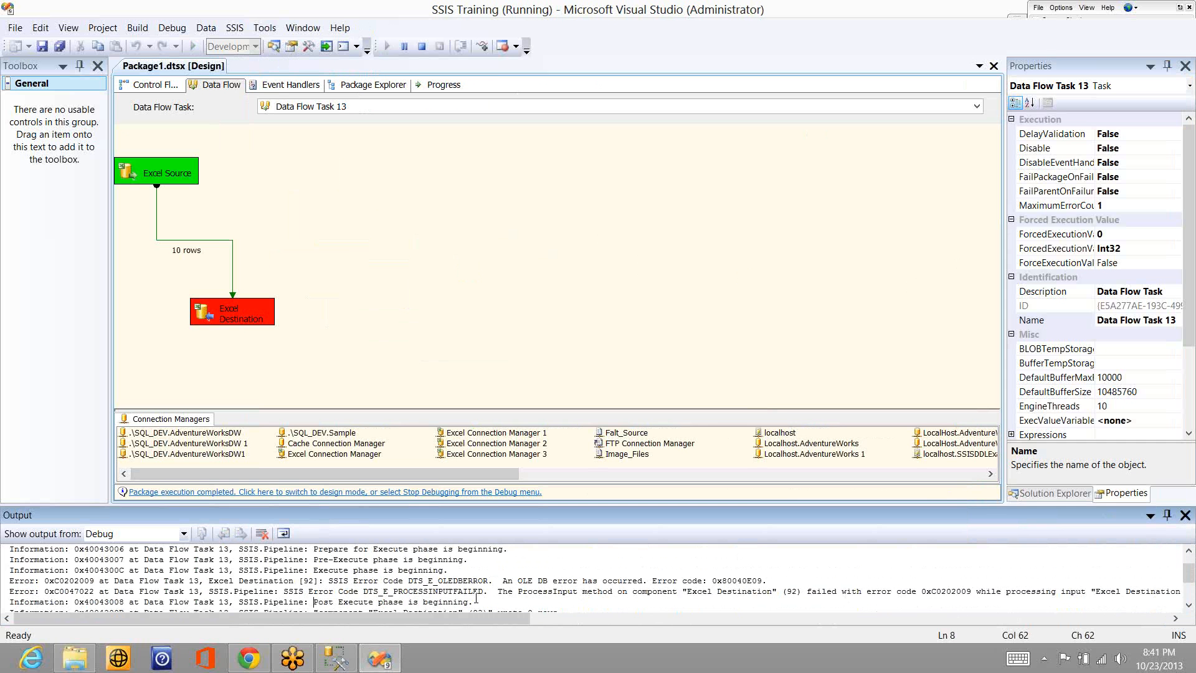
{"action": "left_click", "coordinate": [497, 591]}
{"action": "left_click", "coordinate": [1084, 590], "text": "shift"}
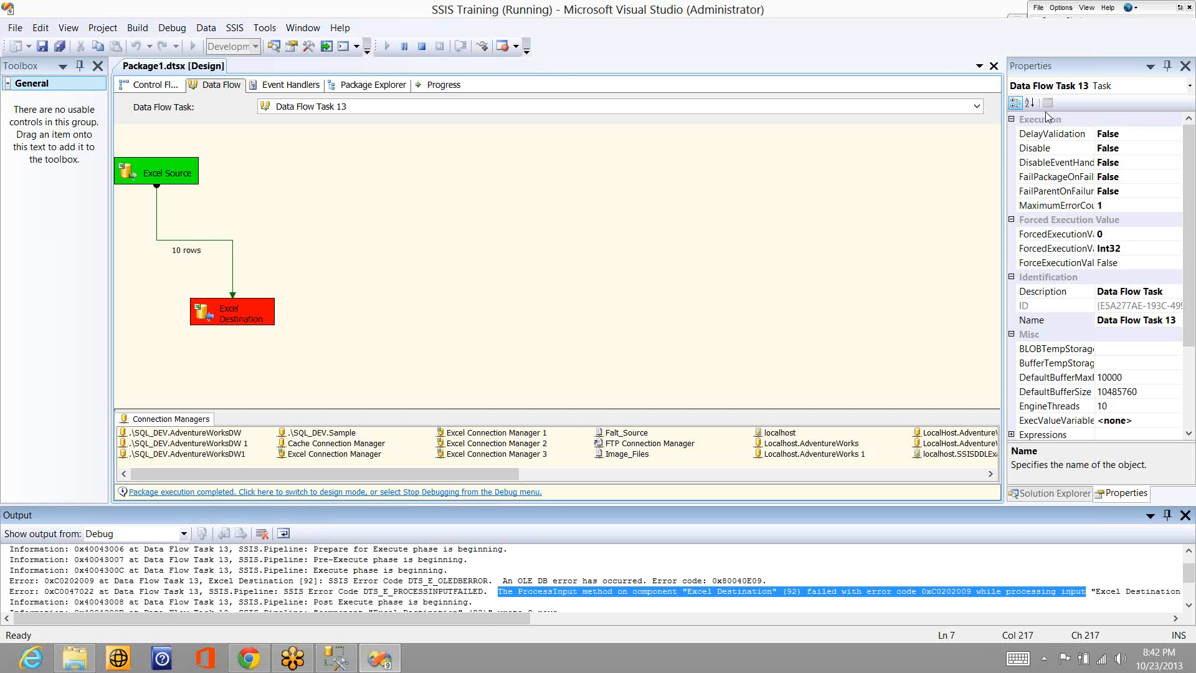
{"action": "left_click", "coordinate": [1048, 117]}
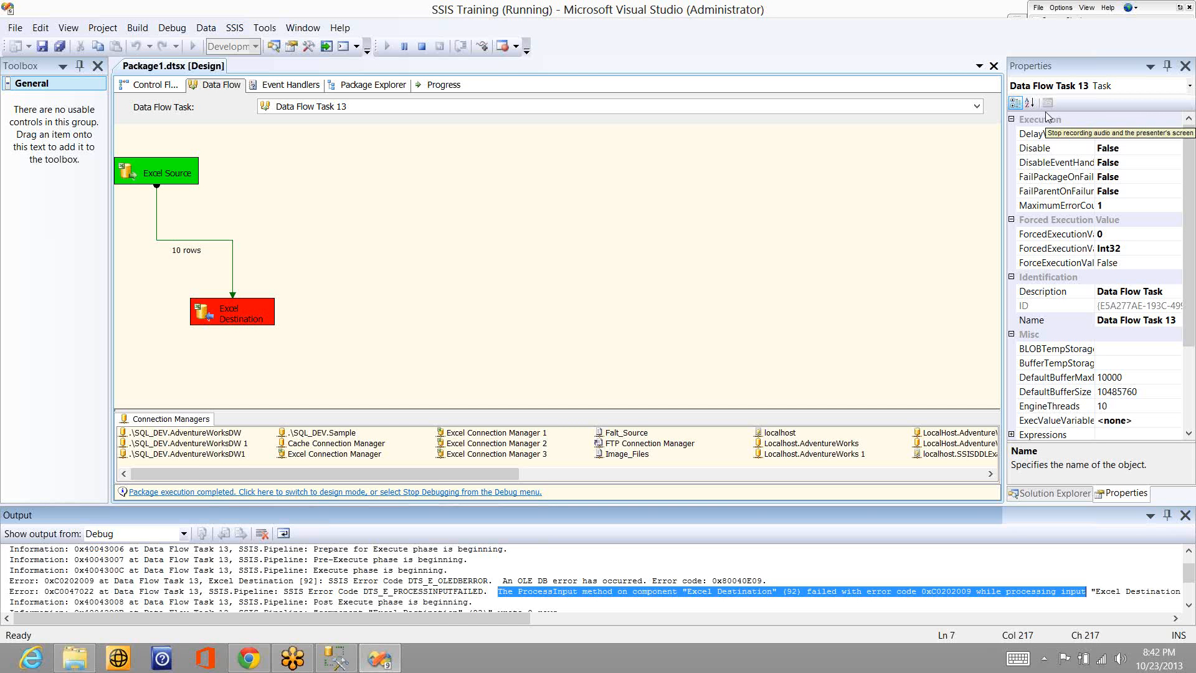
- Stop debugging and delete the Excel Destination from Data Flow Task 13
{"action": "left_click", "coordinate": [421, 48]}
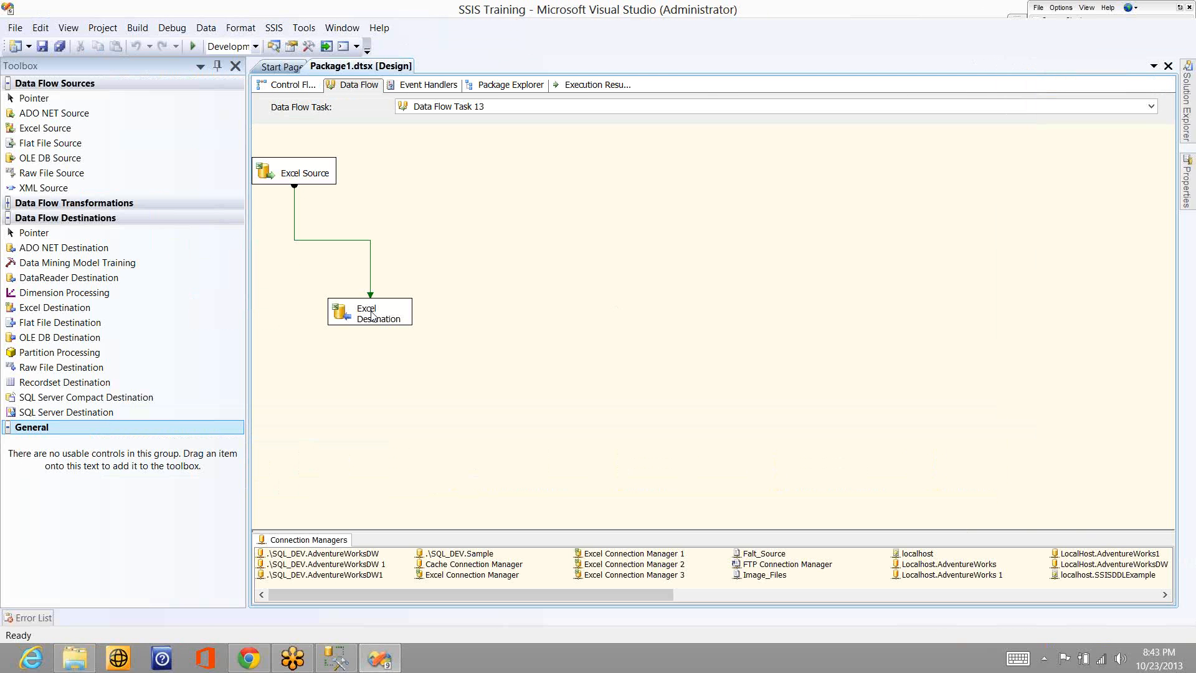
{"action": "left_click", "coordinate": [372, 314]}
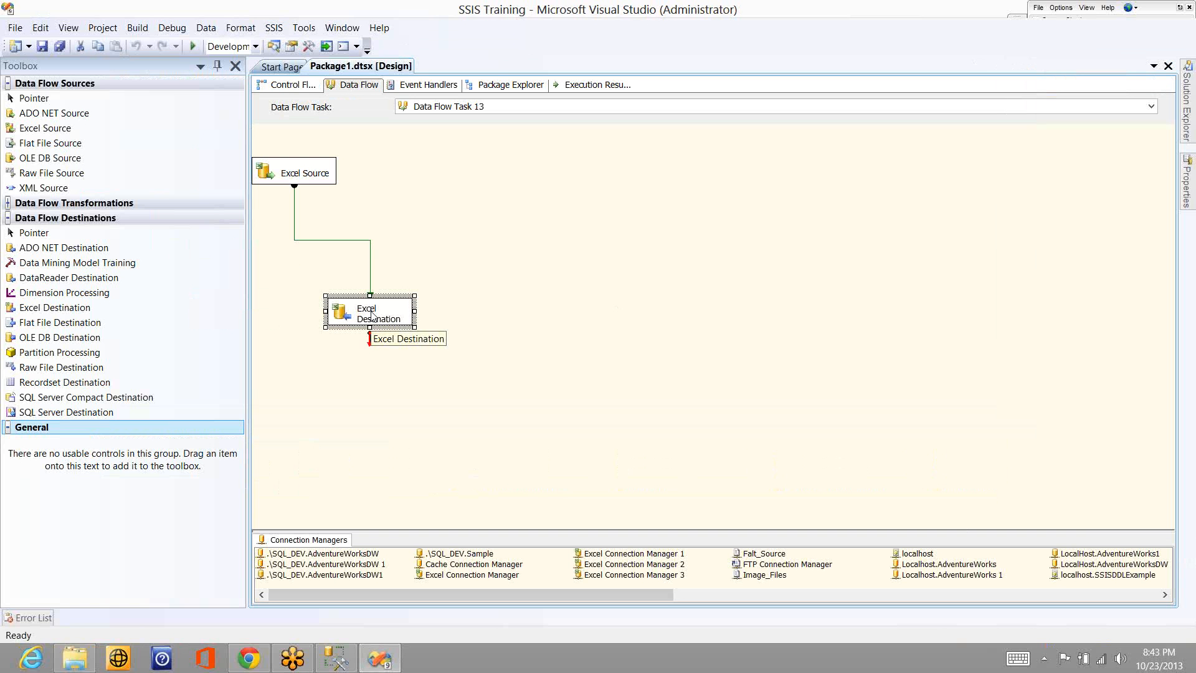
{"action": "key", "text": "Delete"}
{"action": "key", "text": "Escape"}
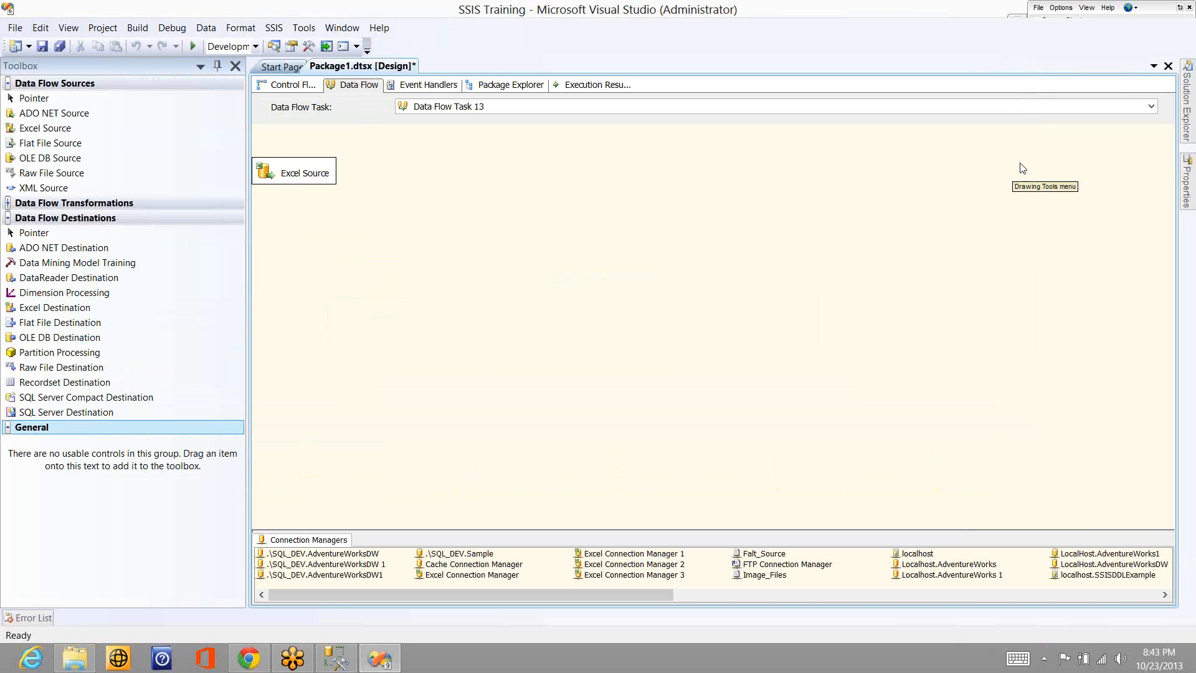
- With the Pen drawing tool, sketch a box beside Excel Source labelled SBCS and handwrite the label DBCS to its right
{"action": "right_click", "coordinate": [1027, 177]}
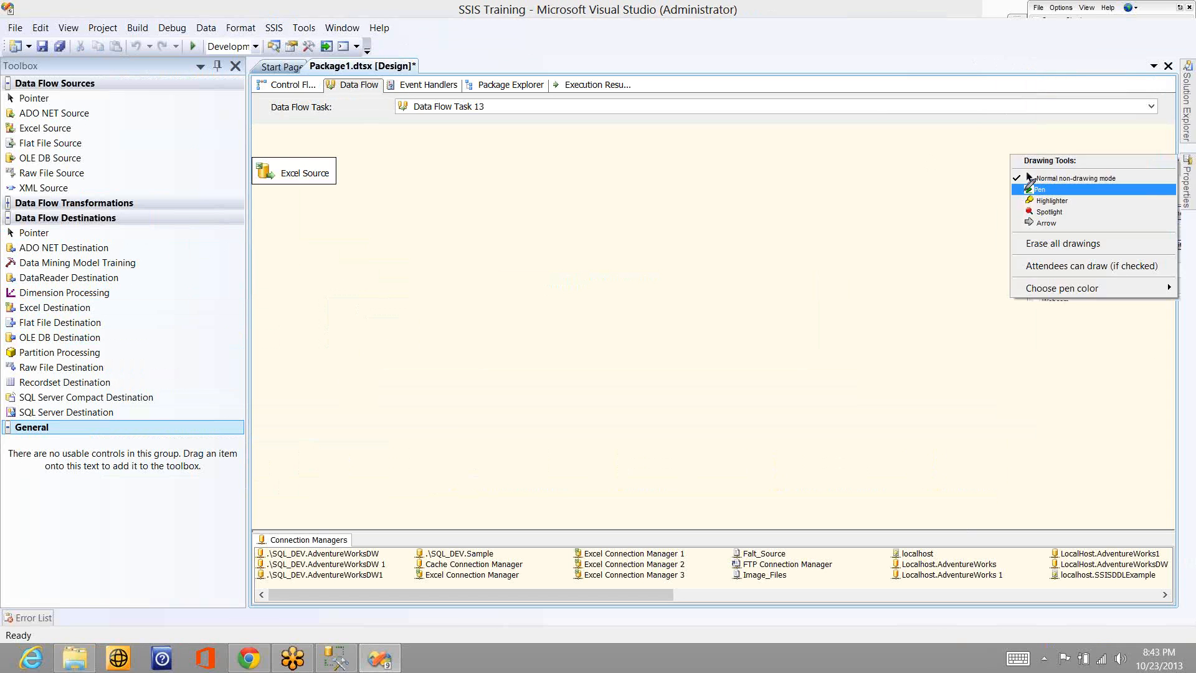
{"action": "left_click", "coordinate": [1030, 189]}
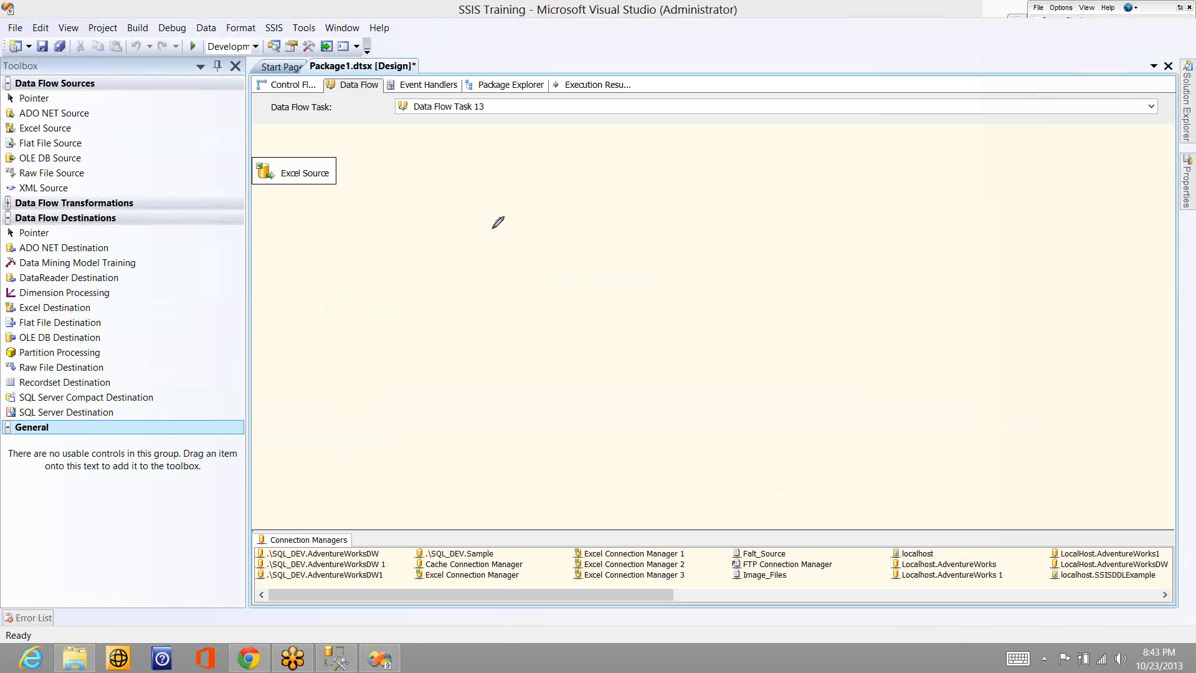
{"action": "mouse_move", "coordinate": [485, 147]}
{"action": "left_mouse_down"}
{"action": "mouse_move", "coordinate": [545, 217]}
{"action": "mouse_move", "coordinate": [491, 142]}
{"action": "left_mouse_up"}
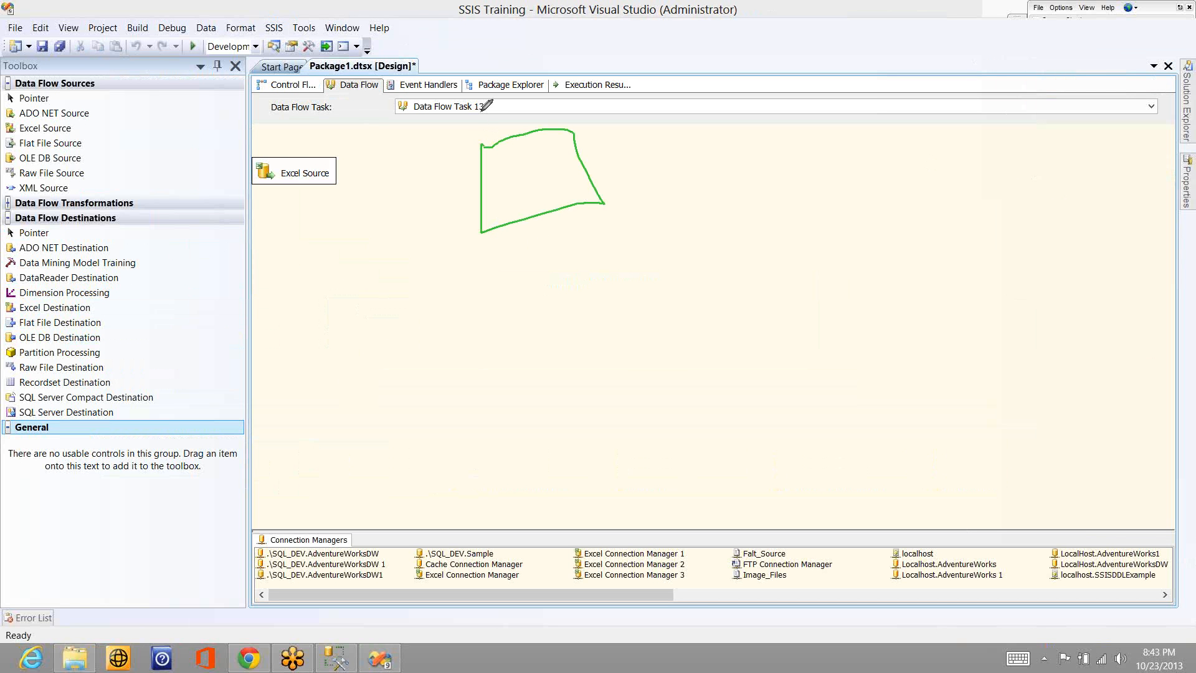
{"action": "mouse_move", "coordinate": [483, 112]}
{"action": "left_mouse_down"}
{"action": "mouse_move", "coordinate": [476, 126]}
{"action": "mouse_move", "coordinate": [490, 128]}
{"action": "mouse_move", "coordinate": [524, 103]}
{"action": "left_mouse_up"}
{"action": "mouse_move", "coordinate": [682, 79]}
{"action": "left_mouse_down"}
{"action": "mouse_move", "coordinate": [683, 105]}
{"action": "mouse_move", "coordinate": [715, 88]}
{"action": "left_mouse_up"}
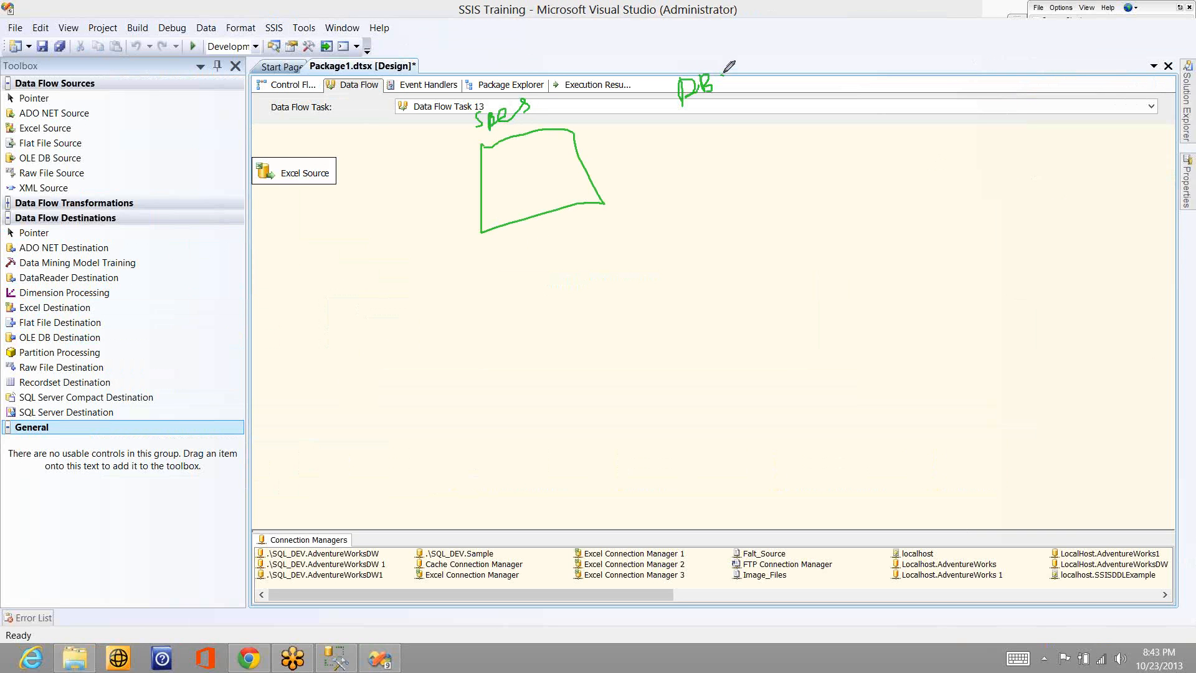
{"action": "left_click_drag", "start_coordinate": [730, 75], "coordinate": [743, 87]}
- Draw an arrow down from the SBCS box and write 1b at its end
{"action": "left_click_drag", "start_coordinate": [540, 171], "coordinate": [523, 306]}
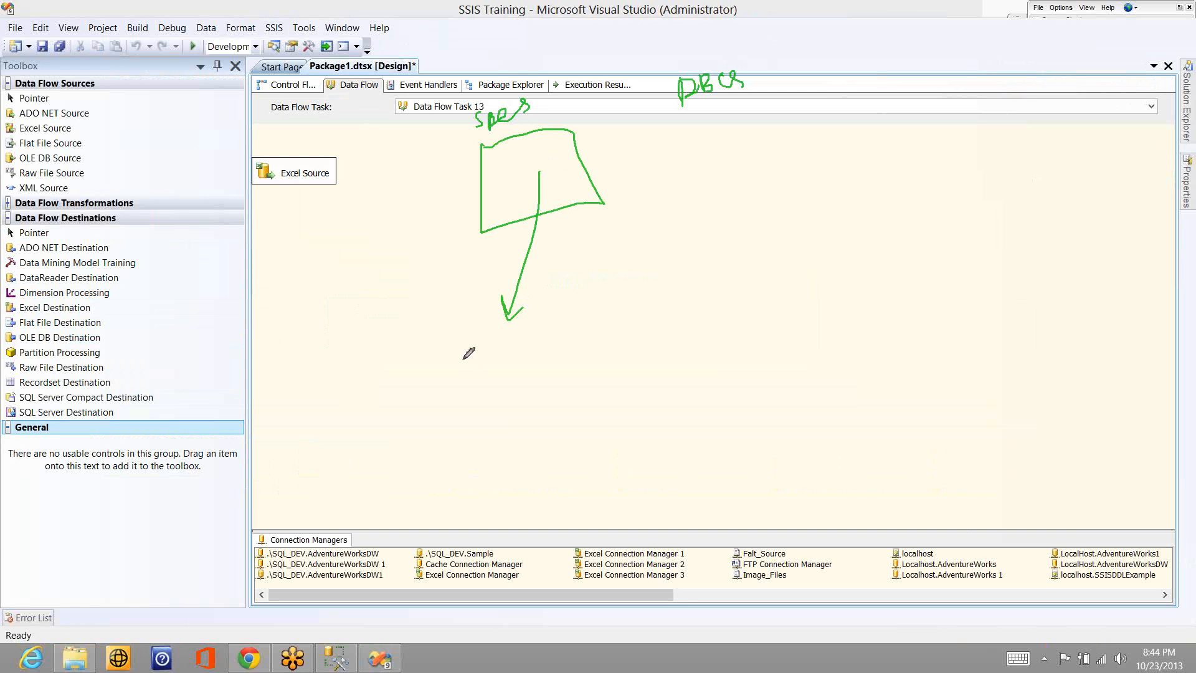
{"action": "left_click_drag", "start_coordinate": [458, 358], "coordinate": [468, 396]}
{"action": "left_click_drag", "start_coordinate": [474, 354], "coordinate": [486, 382]}
- Sketch a box under the DBCS label with an arrow down to a 2, and mark both labels with short arrows
{"action": "left_click_drag", "start_coordinate": [663, 124], "coordinate": [664, 118]}
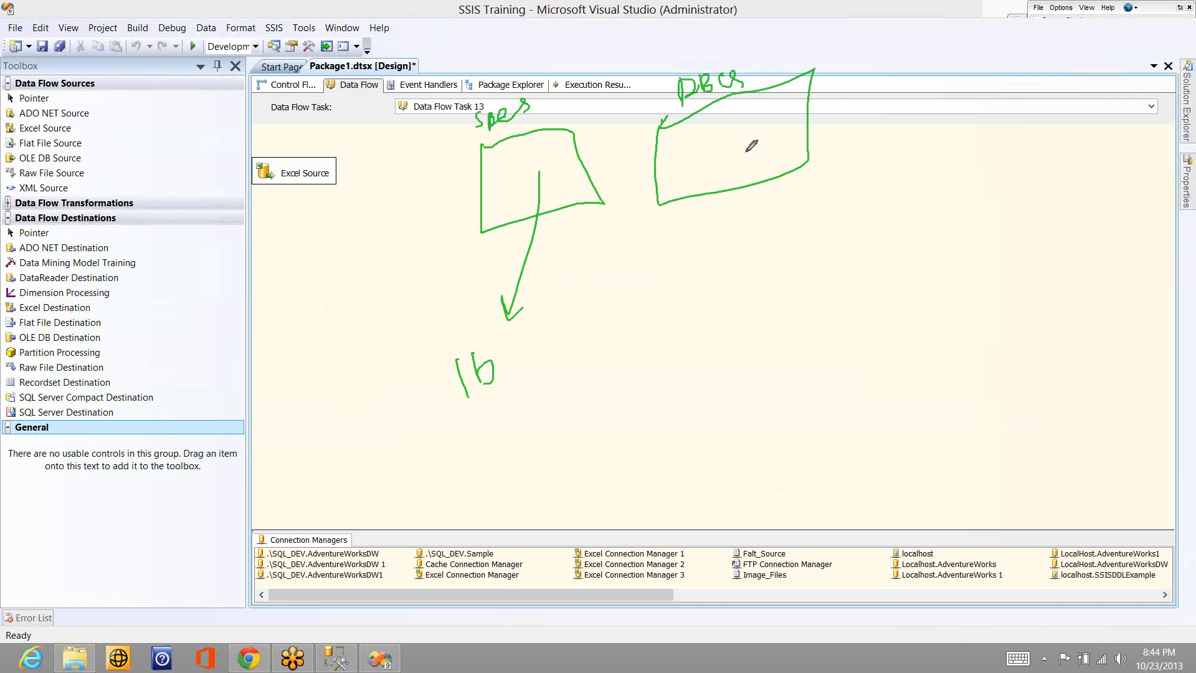
{"action": "left_click_drag", "start_coordinate": [743, 151], "coordinate": [761, 232]}
{"action": "left_click", "coordinate": [749, 258]}
{"action": "left_click_drag", "start_coordinate": [751, 259], "coordinate": [783, 278]}
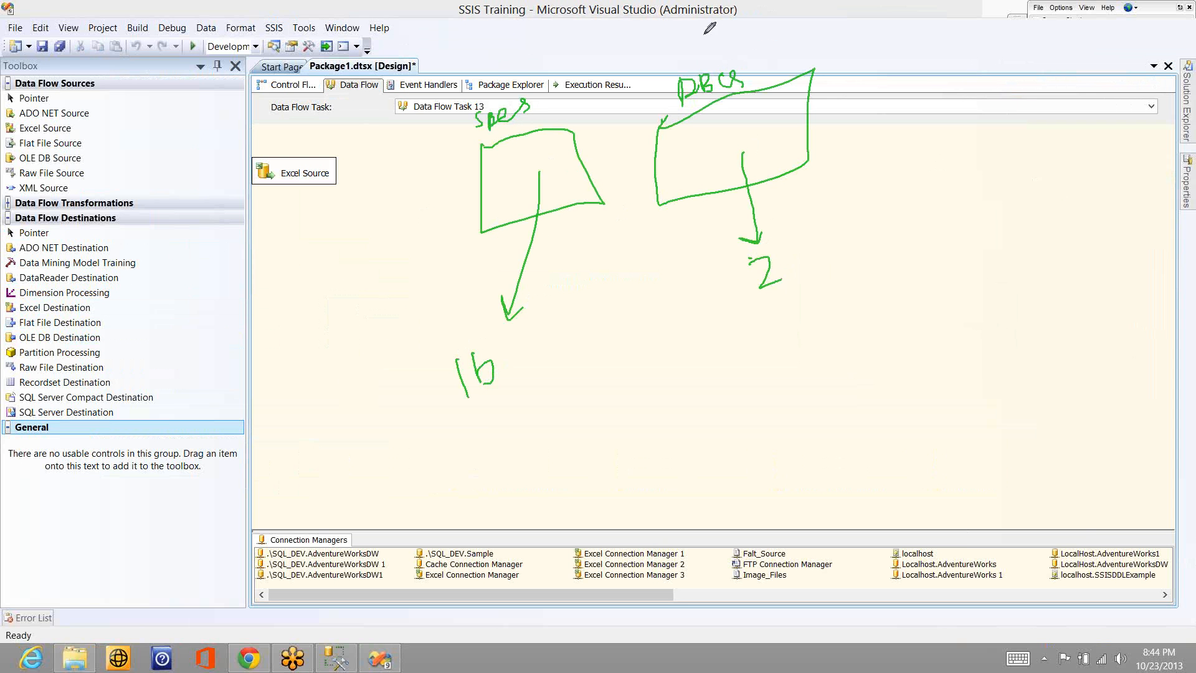
{"action": "left_click_drag", "start_coordinate": [704, 34], "coordinate": [706, 69]}
{"action": "left_click_drag", "start_coordinate": [474, 61], "coordinate": [500, 75]}
- Handwrite a column of marks including V and C below Excel Source, outline it, and sketch an empty box below the 2
{"action": "left_click", "coordinate": [315, 246]}
{"action": "left_click_drag", "start_coordinate": [315, 246], "coordinate": [347, 237]}
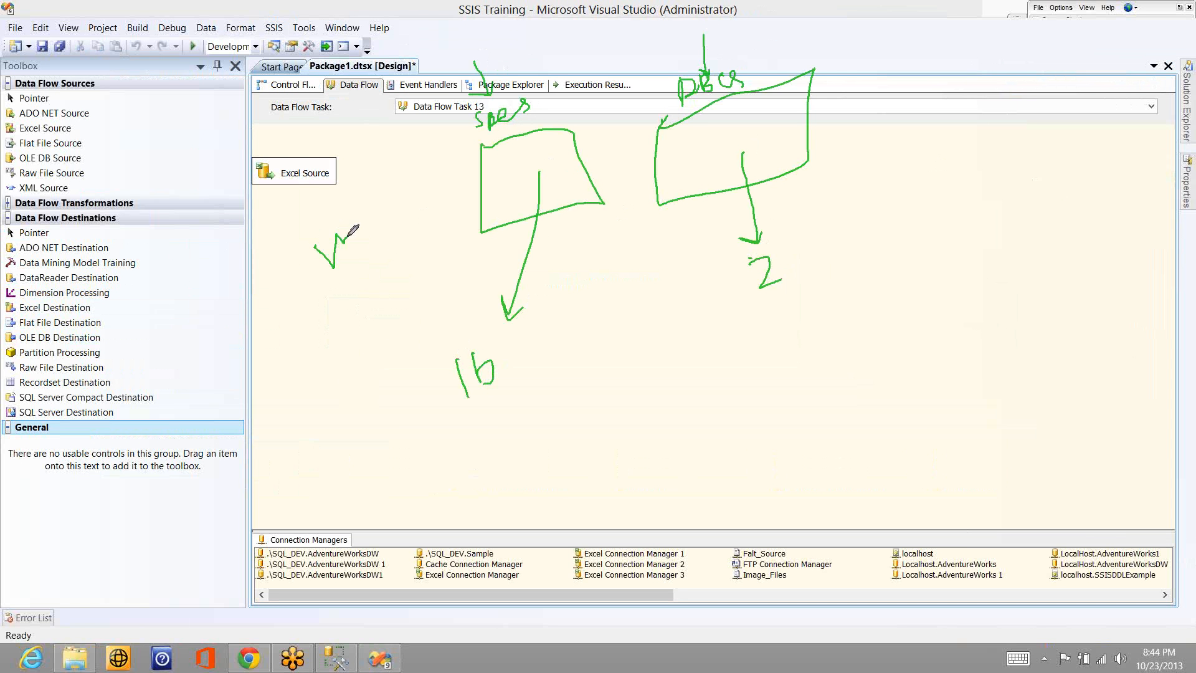
{"action": "left_click_drag", "start_coordinate": [342, 308], "coordinate": [373, 409]}
{"action": "left_click_drag", "start_coordinate": [353, 406], "coordinate": [409, 378]}
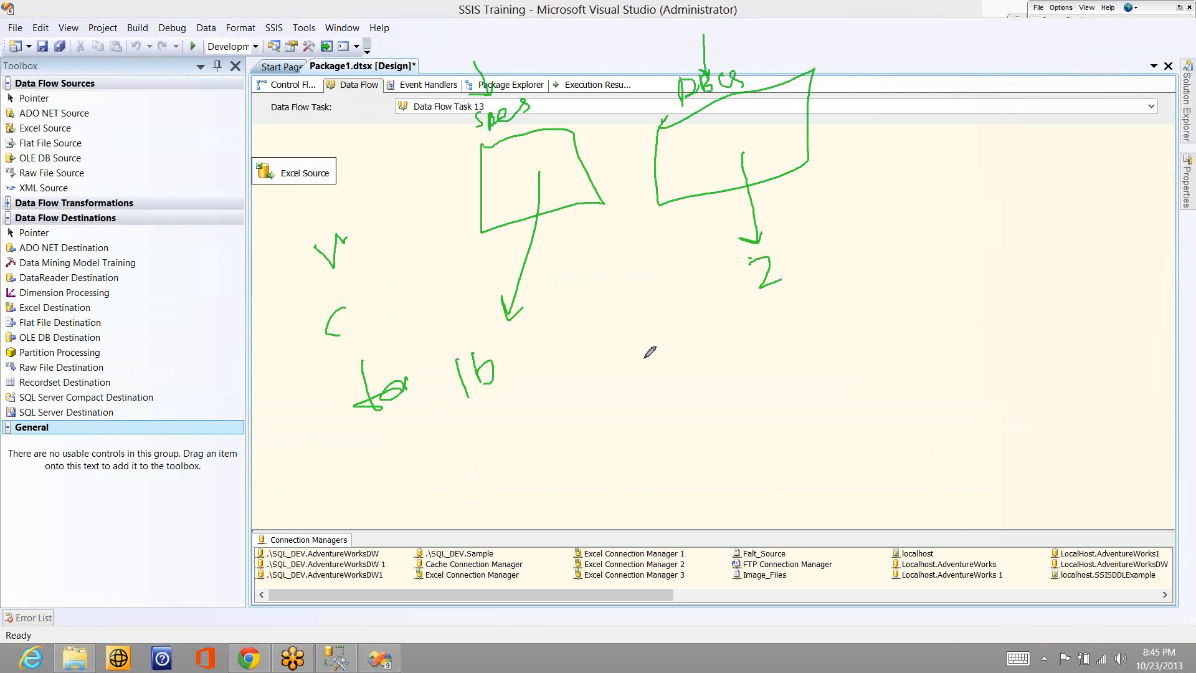
{"action": "mouse_move", "coordinate": [644, 360]}
{"action": "left_mouse_down"}
{"action": "mouse_move", "coordinate": [713, 319]}
{"action": "mouse_move", "coordinate": [649, 356]}
{"action": "left_mouse_up"}
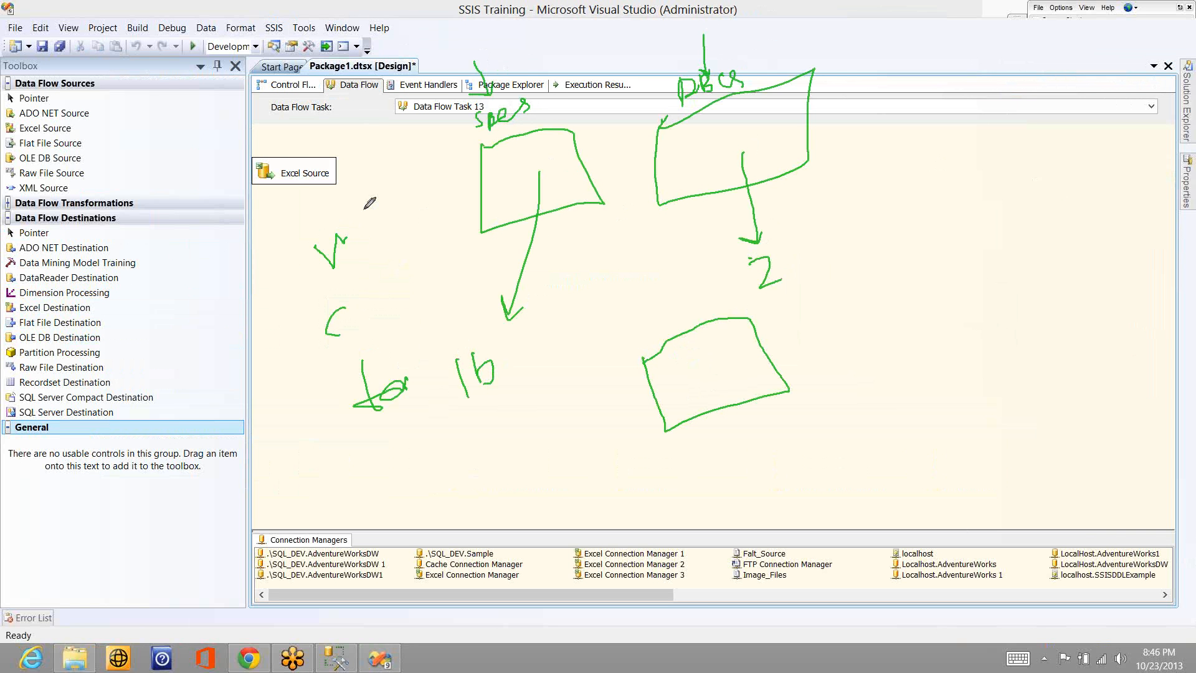
{"action": "left_click_drag", "start_coordinate": [364, 211], "coordinate": [363, 221]}
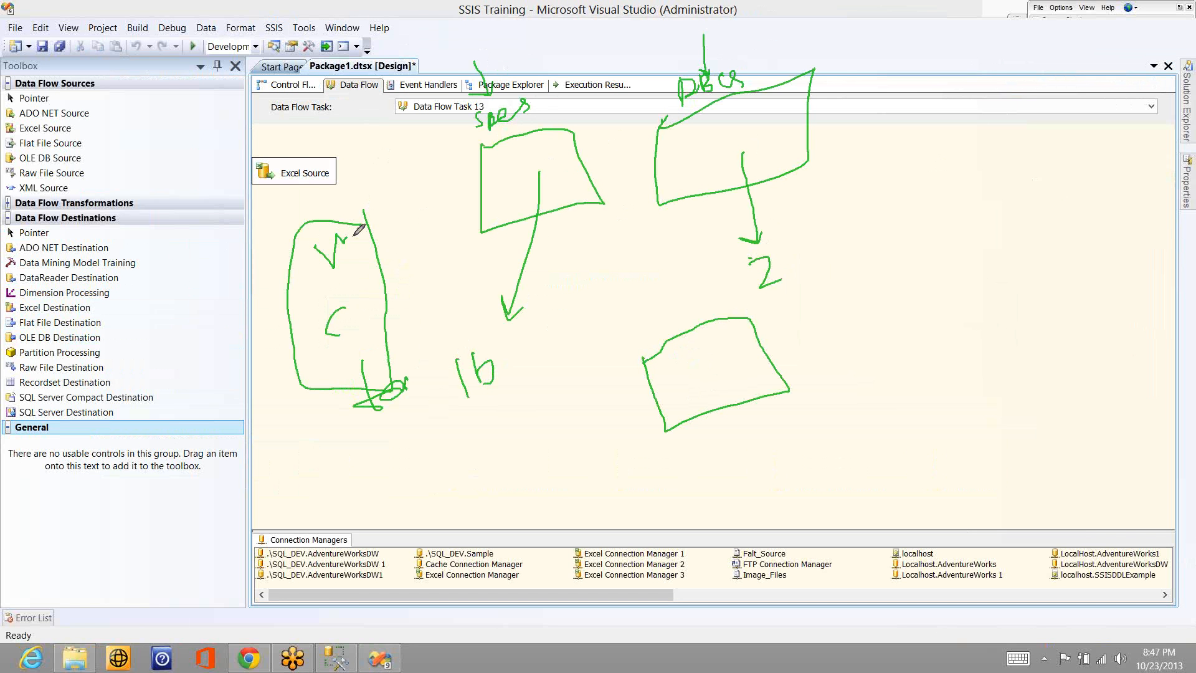
- Add a short pen stroke at the upper edge of the outlined column, and clear all sketches from the screen
{"action": "left_click_drag", "start_coordinate": [353, 236], "coordinate": [377, 211]}
{"action": "left_click", "coordinate": [1058, 115]}
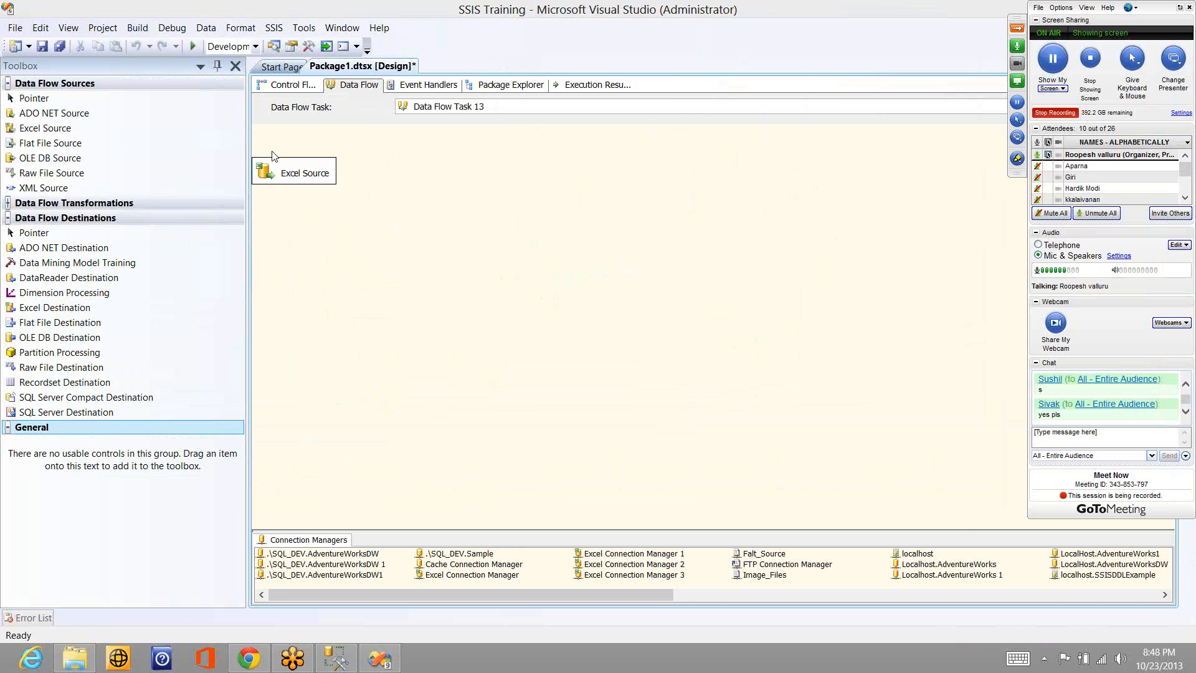
- Open the Training workbook from the desktop, dismiss the activation notice, and show Sheet1
{"action": "key", "text": "super+d"}
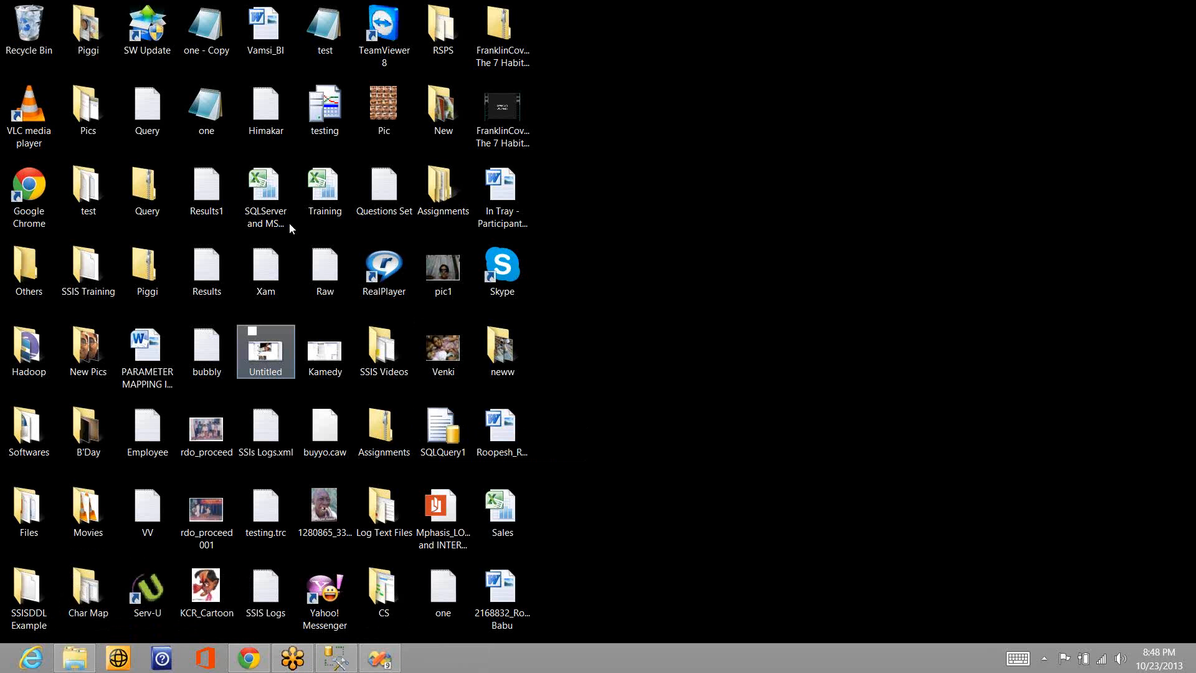
{"action": "double_click", "coordinate": [332, 190]}
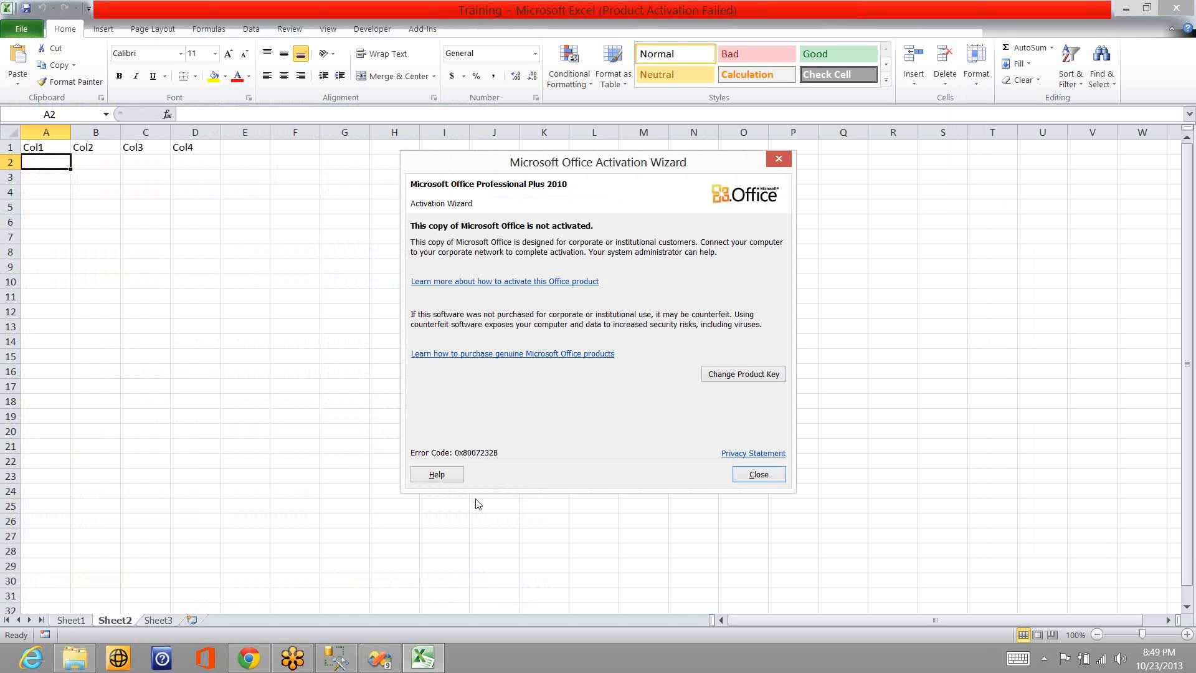
{"action": "left_click", "coordinate": [758, 475]}
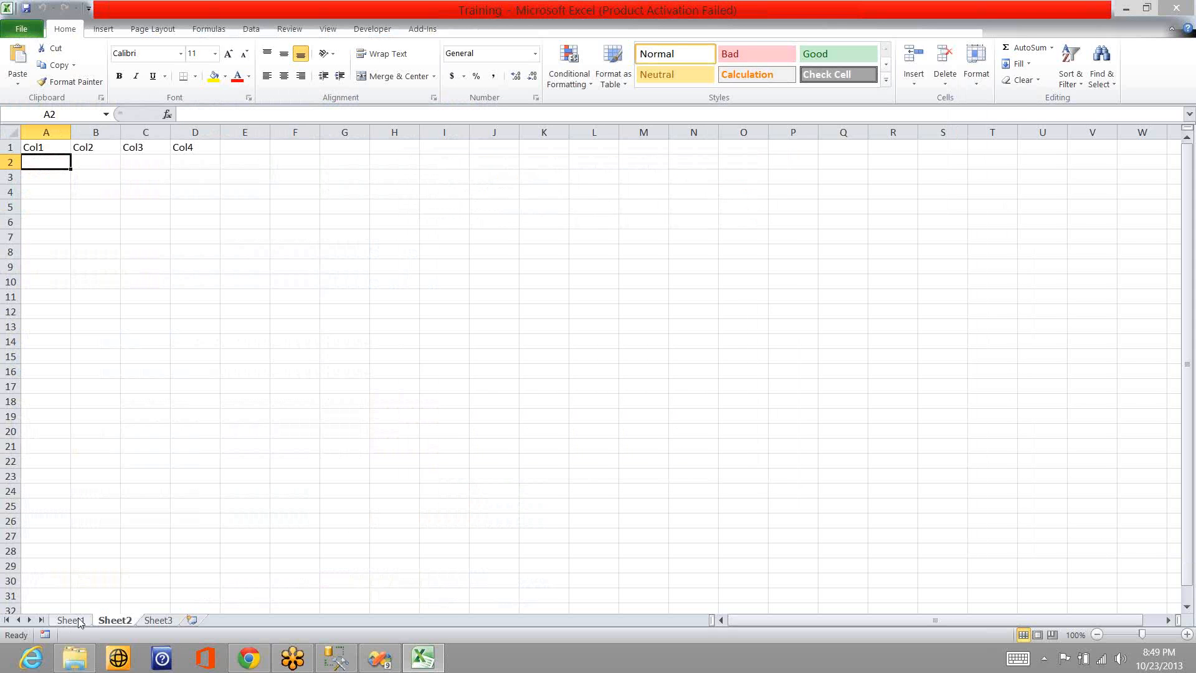
{"action": "left_click", "coordinate": [78, 620]}
- Highlight the data range A2:D11 on Sheet1, and move to the empty cell A12
{"action": "left_click", "coordinate": [40, 170]}
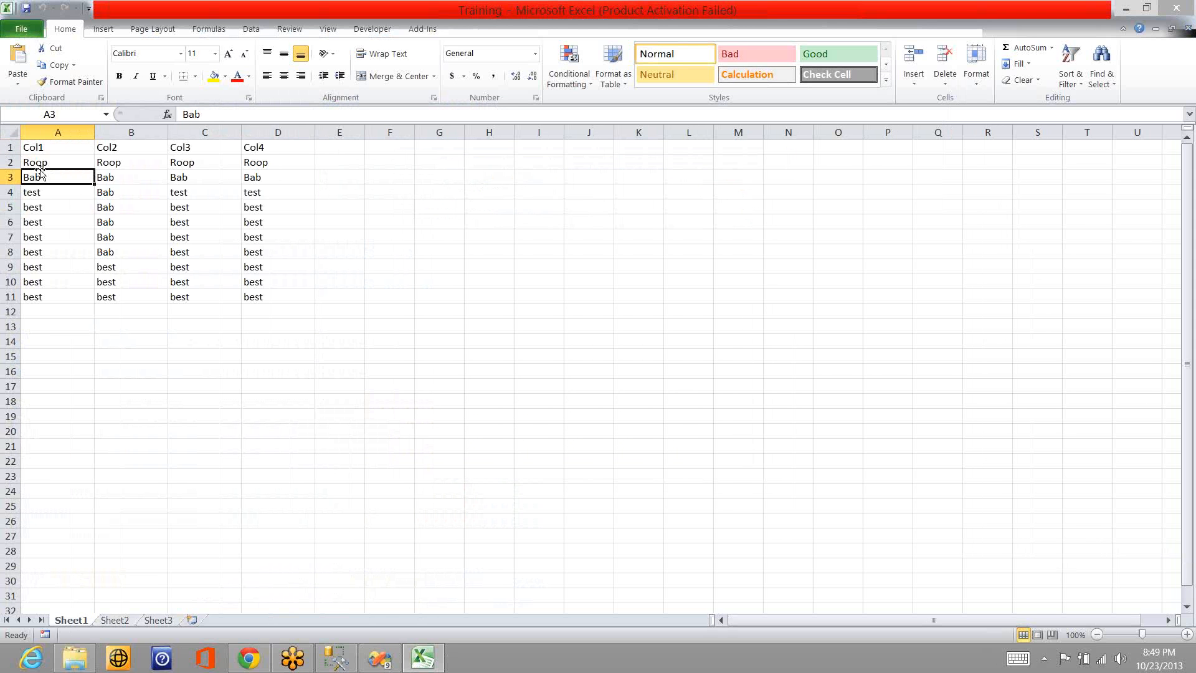
{"action": "key", "text": "Up"}
{"action": "key", "text": "shift+Right"}
{"action": "key", "text": "shift+Right"}
{"action": "key", "text": "shift+Right"}
{"action": "key", "text": "shift+Down"}
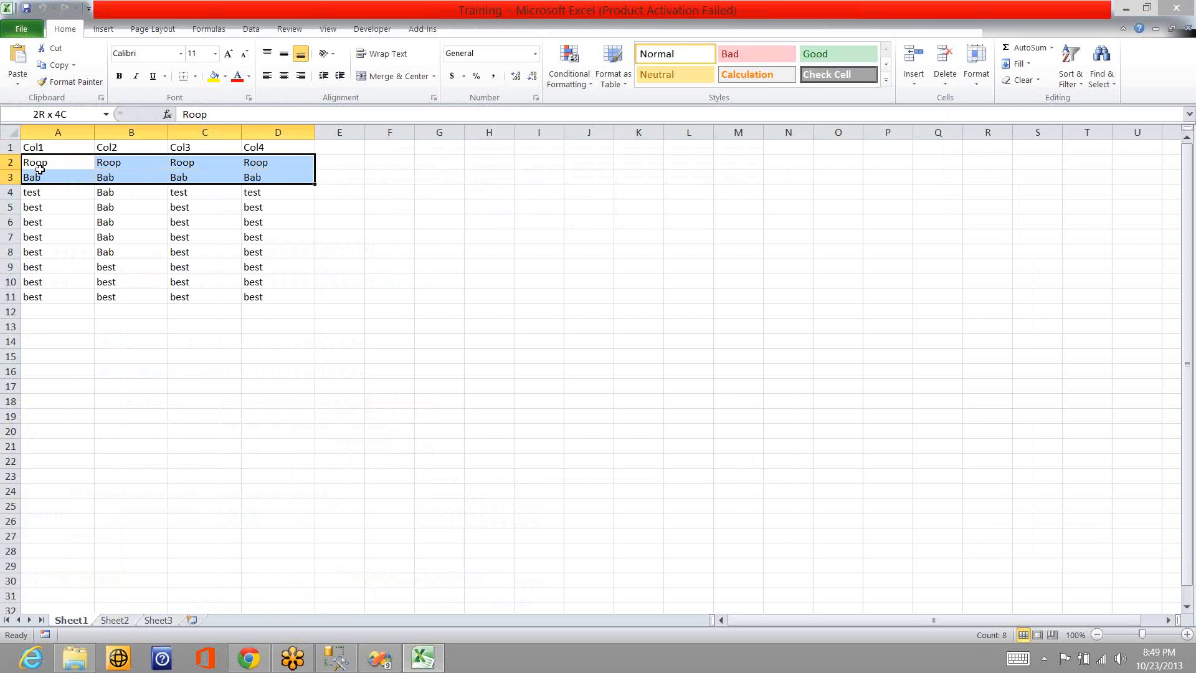
{"action": "key", "text": "shift+Down"}
{"action": "key", "text": "shift+Down"}
{"action": "key", "text": "shift+Down"}
{"action": "key", "text": "shift+Down"}
{"action": "key", "text": "shift+Down"}
{"action": "key", "text": "shift+Down"}
{"action": "key", "text": "shift+Down"}
{"action": "key", "text": "shift+Down"}
{"action": "key", "text": "shift+Down"}
{"action": "key", "text": "shift+Up"}
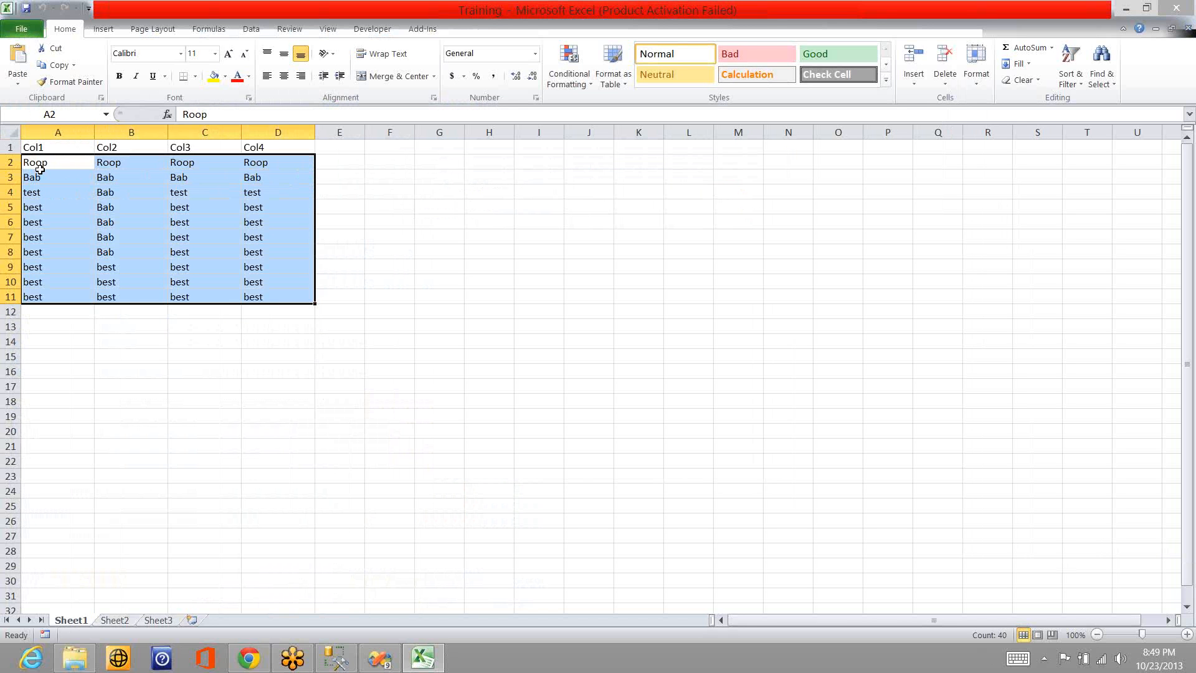
{"action": "key", "text": "Down"}
{"action": "key", "text": "Down"}
{"action": "key", "text": "Down"}
{"action": "key", "text": "Down"}
{"action": "key", "text": "Down"}
{"action": "key", "text": "Down"}
{"action": "key", "text": "Down"}
{"action": "key", "text": "Down"}
{"action": "key", "text": "Down"}
{"action": "key", "text": "Down"}
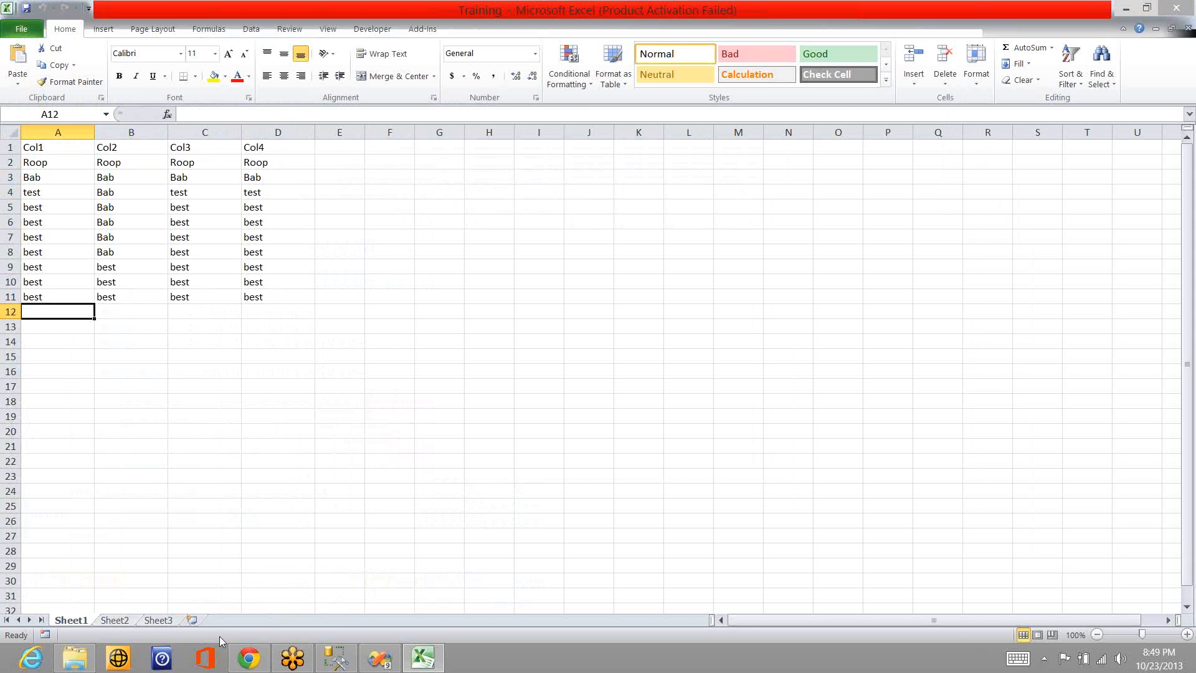
- Switch to Chrome and open translate.google.com in a new tab
{"action": "left_click", "coordinate": [240, 654]}
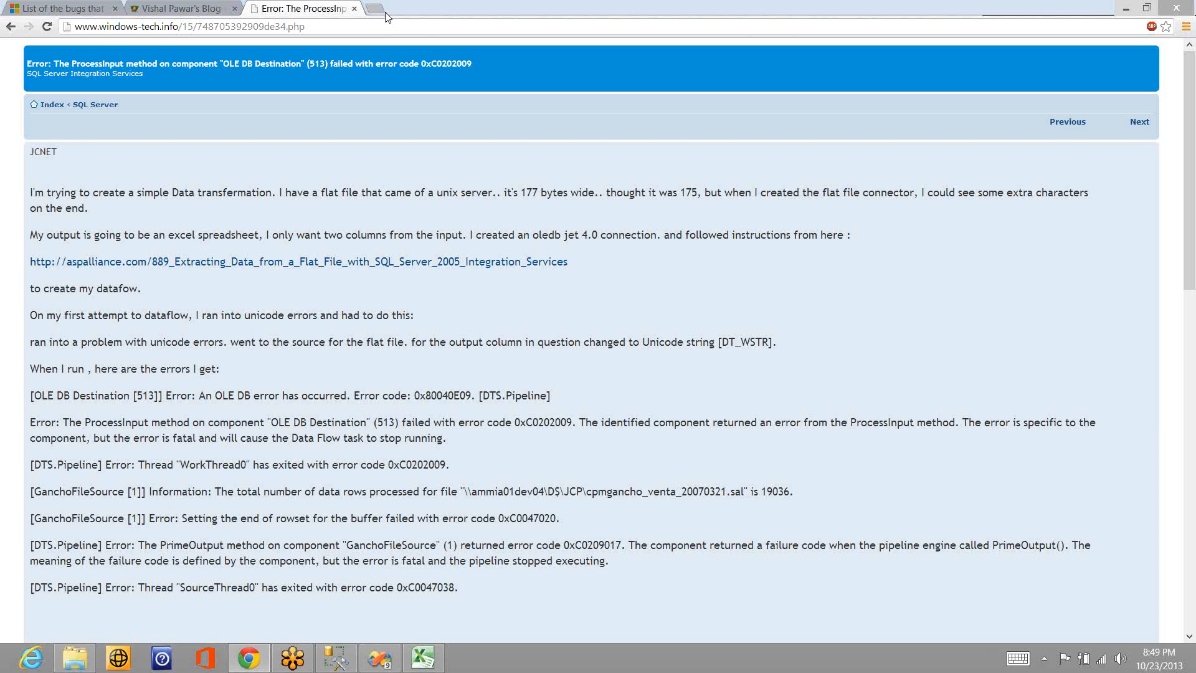
{"action": "left_click", "coordinate": [378, 11]}
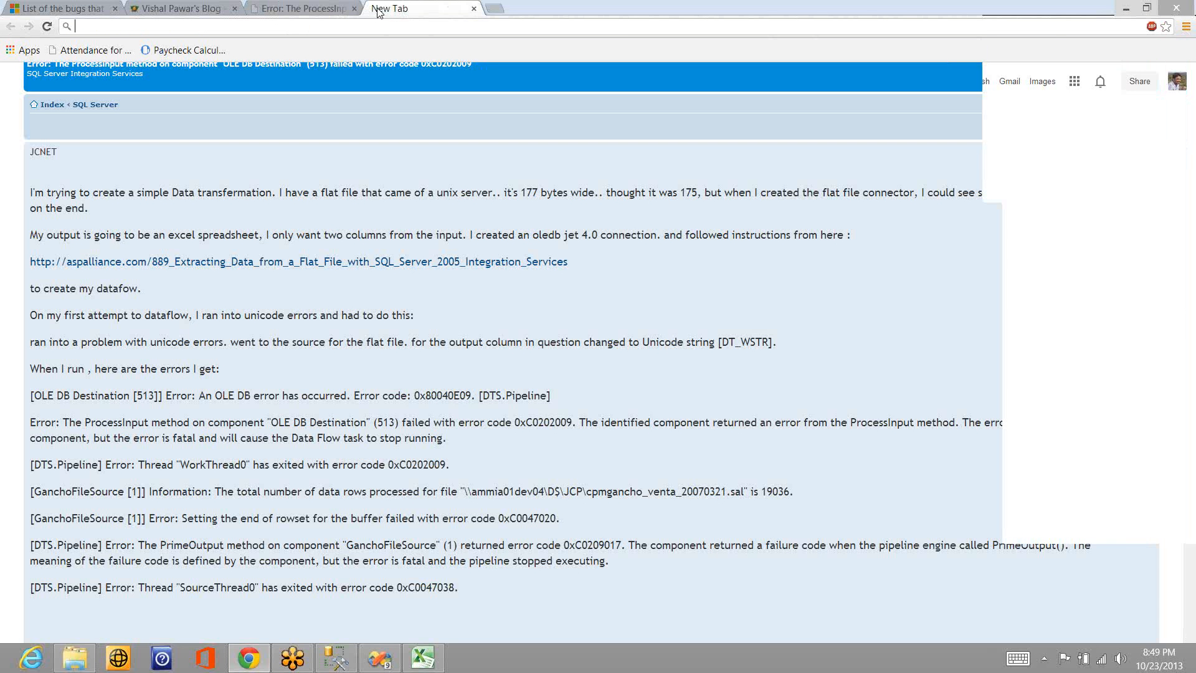
{"action": "type", "text": "trans"}
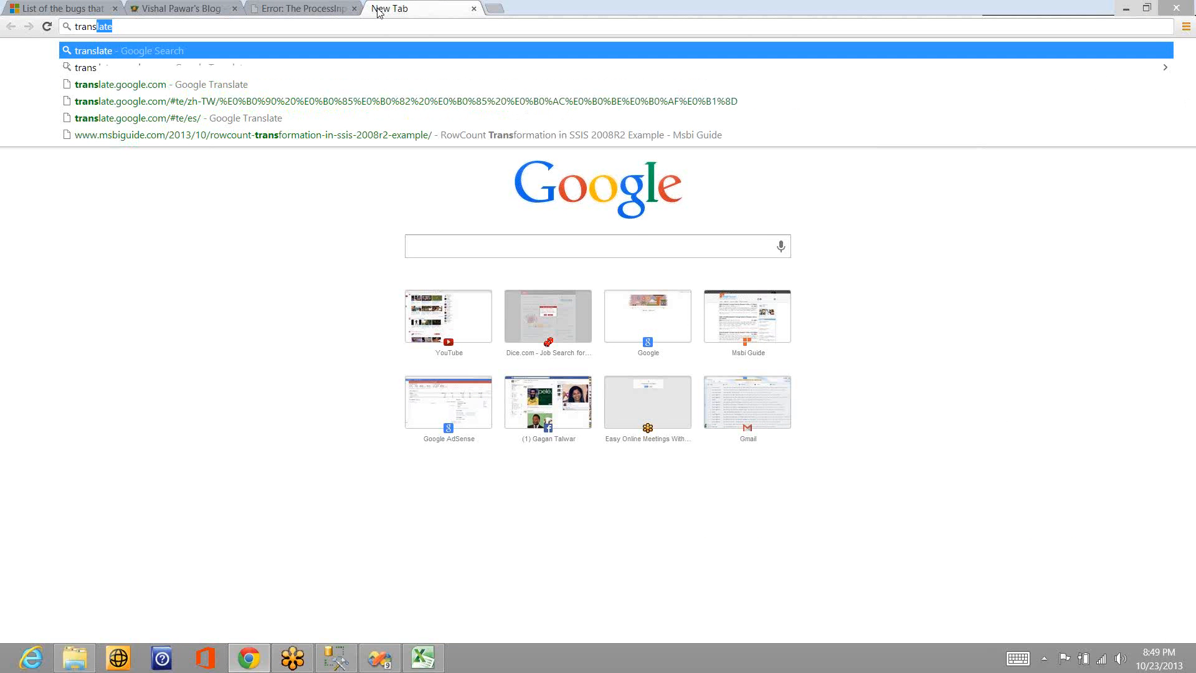
{"action": "type", "text": "late"}
{"action": "key", "text": "Down"}
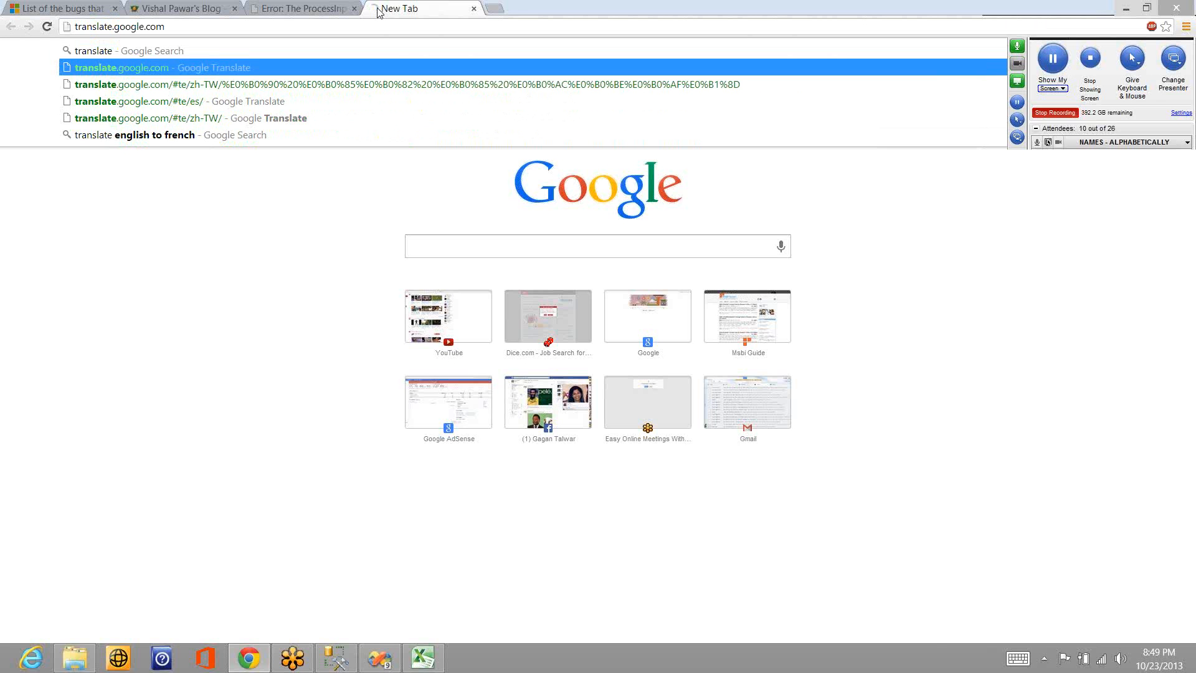
{"action": "key", "text": "Return"}
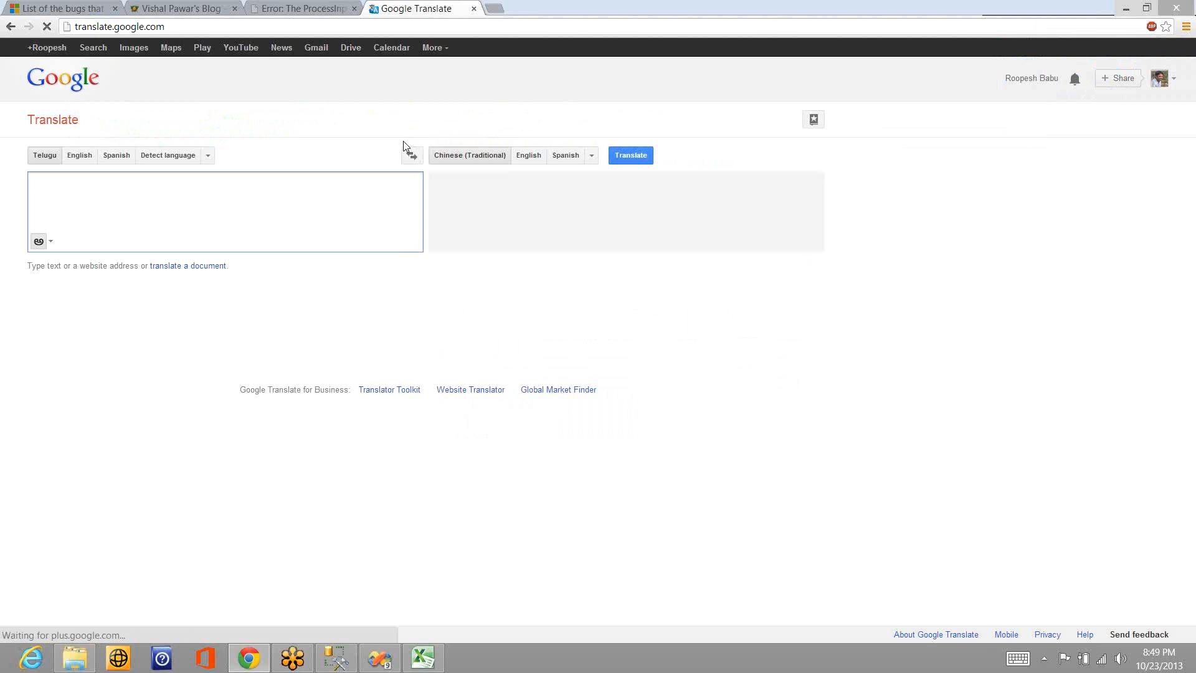
- Translate "Bad Boy" from Telugu to Traditional Chinese, and copy the translation into cell A12 of the Training workbook in Excel
{"action": "type", "text": "Bad Boy"}
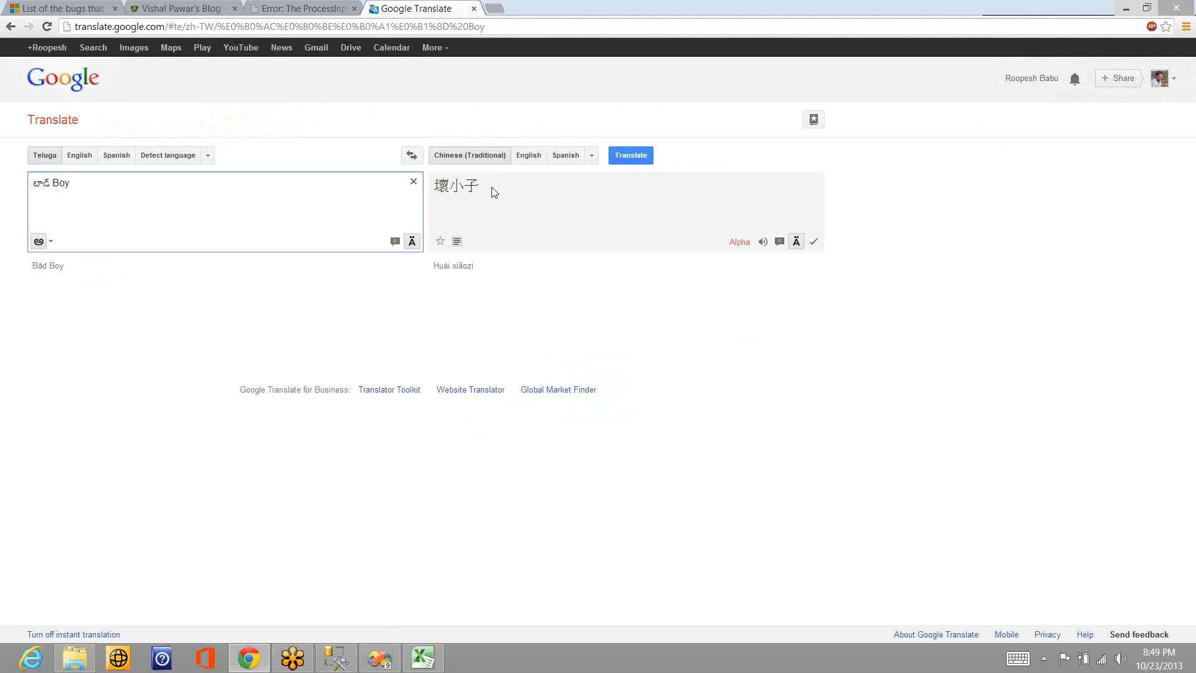
{"action": "left_click_drag", "start_coordinate": [494, 192], "coordinate": [434, 186]}
{"action": "key", "text": "ctrl+c"}
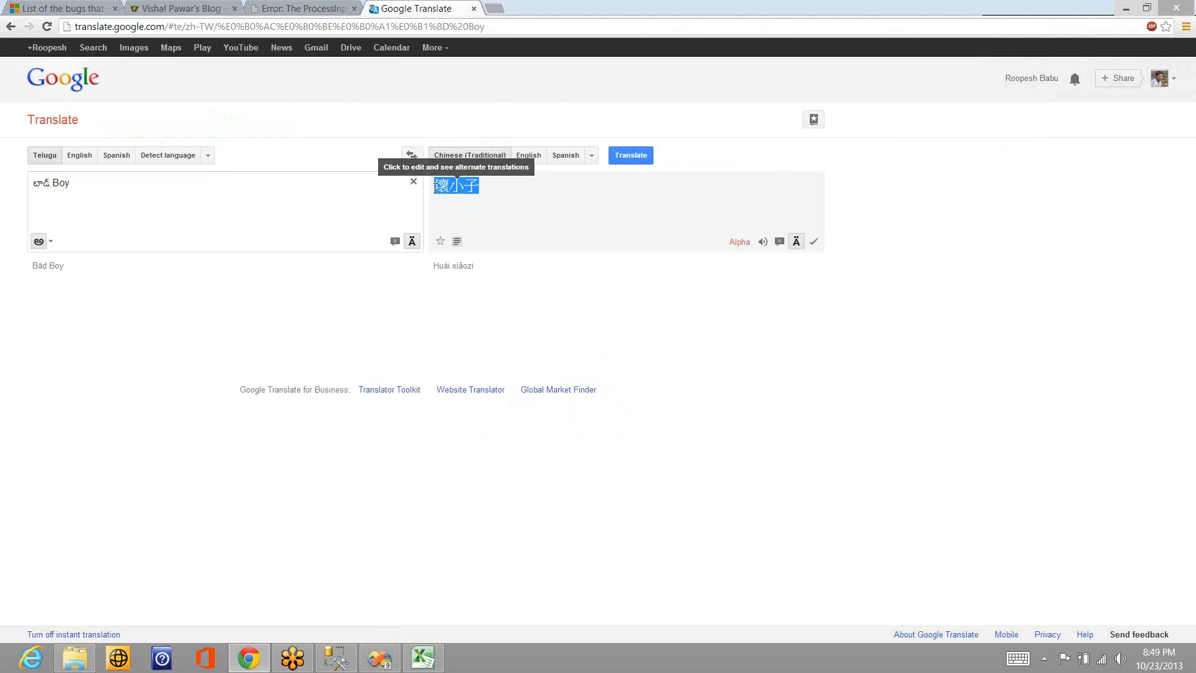
{"action": "key", "text": "alt+Tab"}
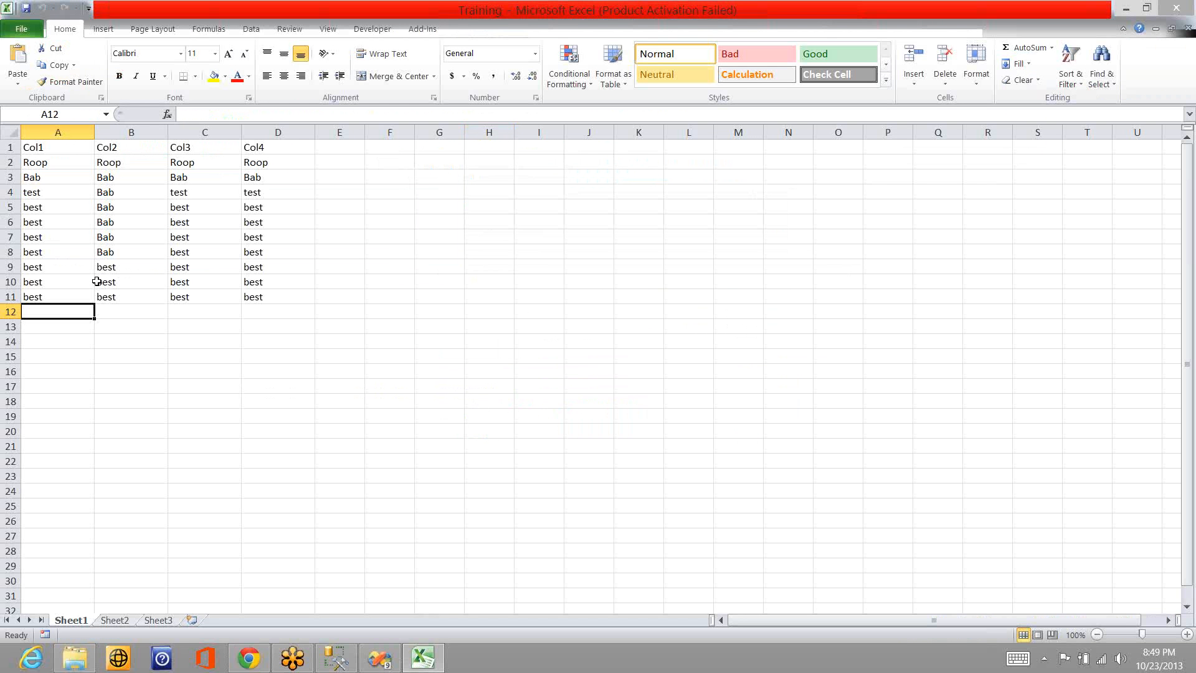
{"action": "key", "text": "ctrl+v"}
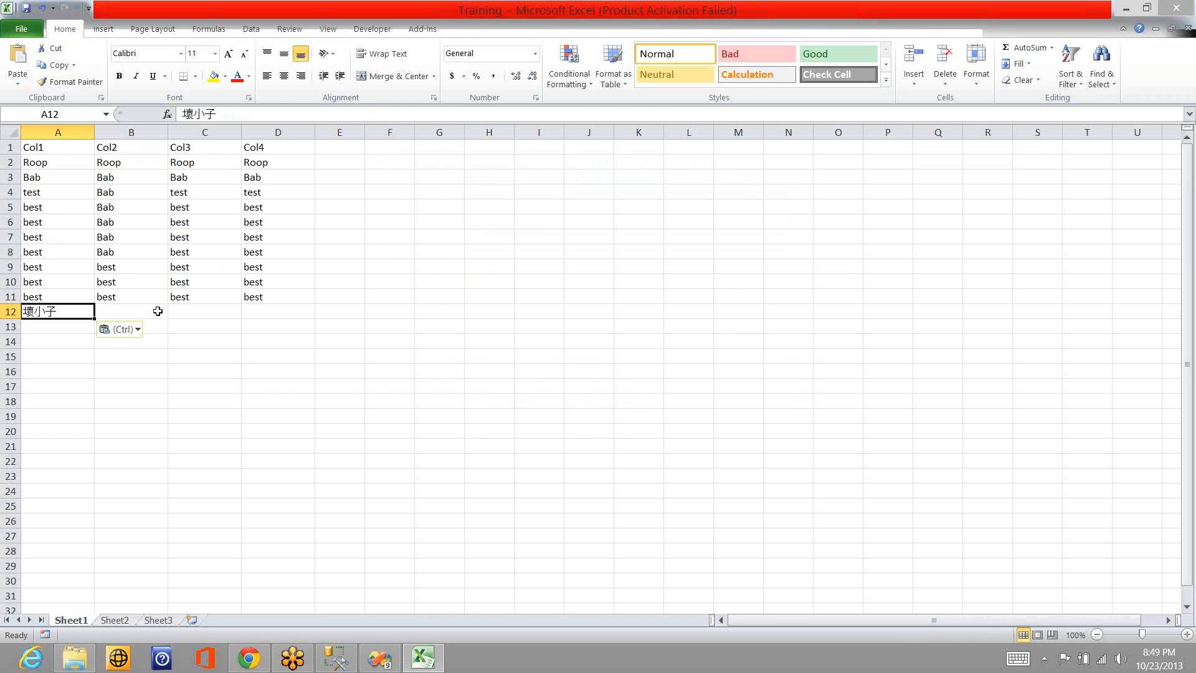
- Paste the Chinese text into cells B12 and C12
{"action": "left_click", "coordinate": [158, 310]}
{"action": "key", "text": "ctrl+v"}
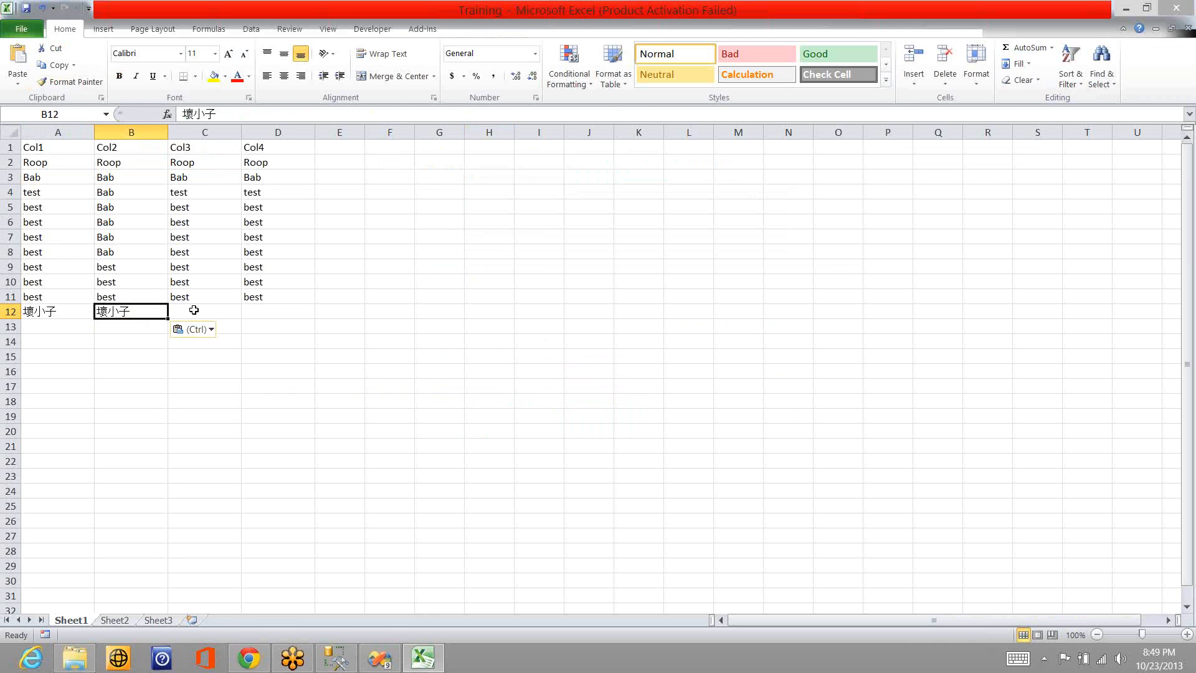
{"action": "left_click", "coordinate": [194, 309]}
{"action": "key", "text": "ctrl+v"}
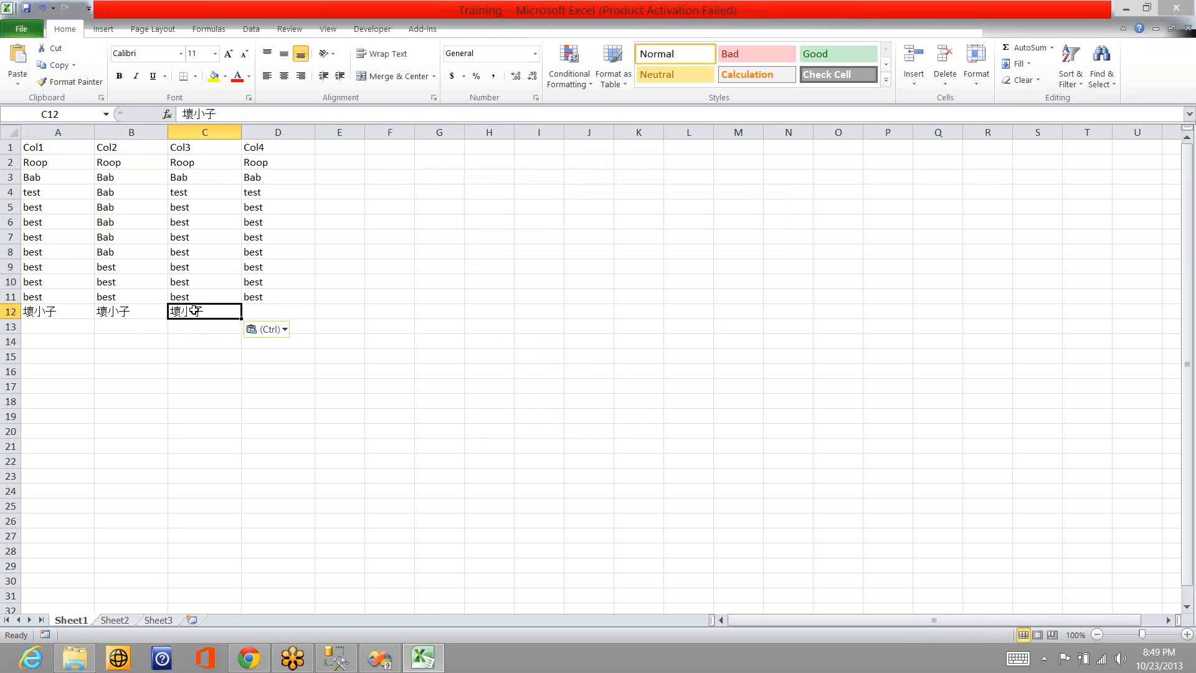
- Enter "tets" in cell C12 and "test" in cells B12 and D12
{"action": "key", "text": "shift+Left"}
{"action": "type", "text": "te"}
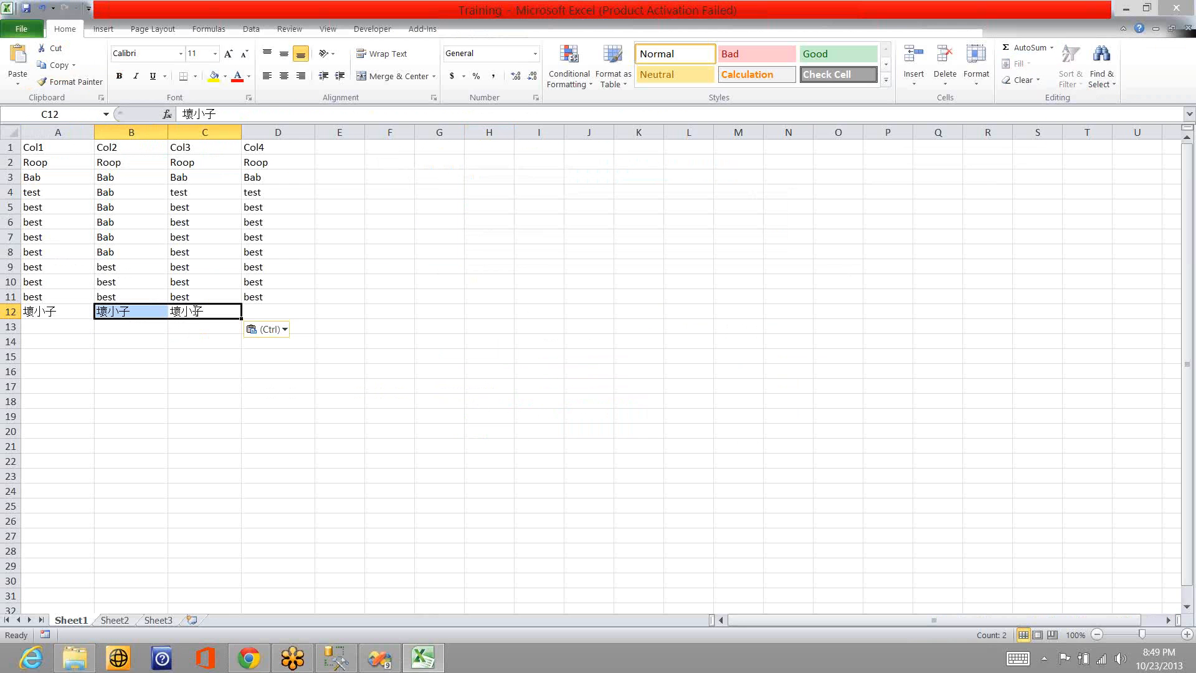
{"action": "type", "text": "ts"}
{"action": "key", "text": "Return"}
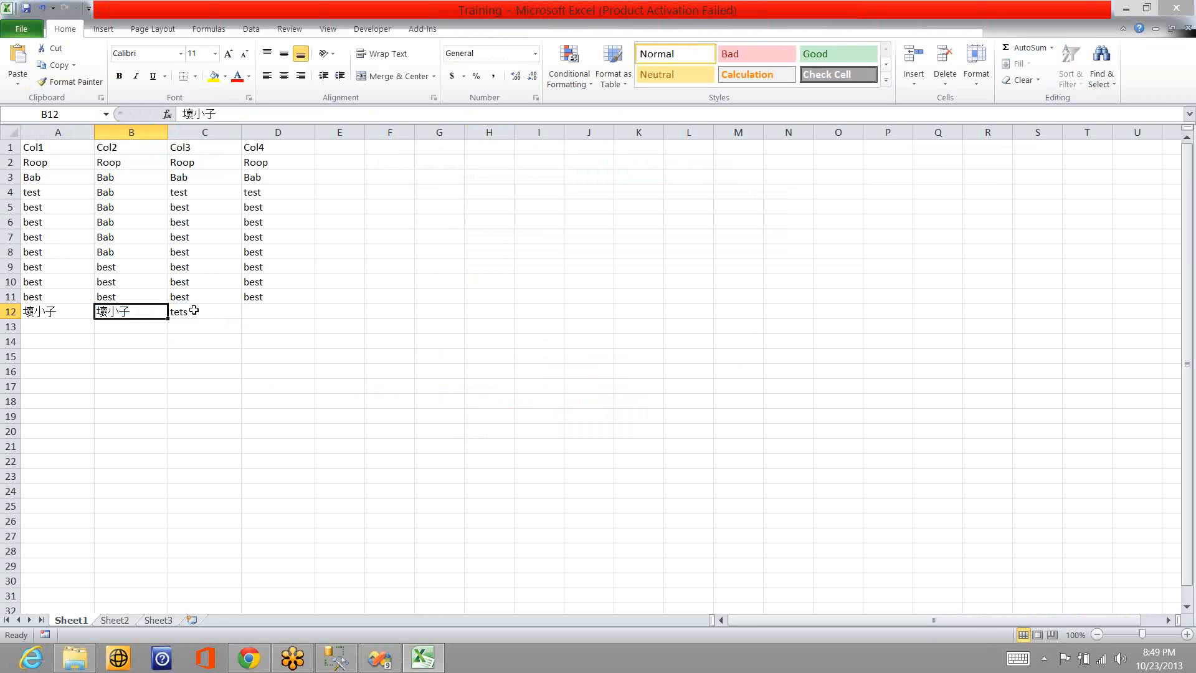
{"action": "type", "text": "test"}
{"action": "key", "text": "Right"}
{"action": "key", "text": "Right"}
{"action": "type", "text": "test"}
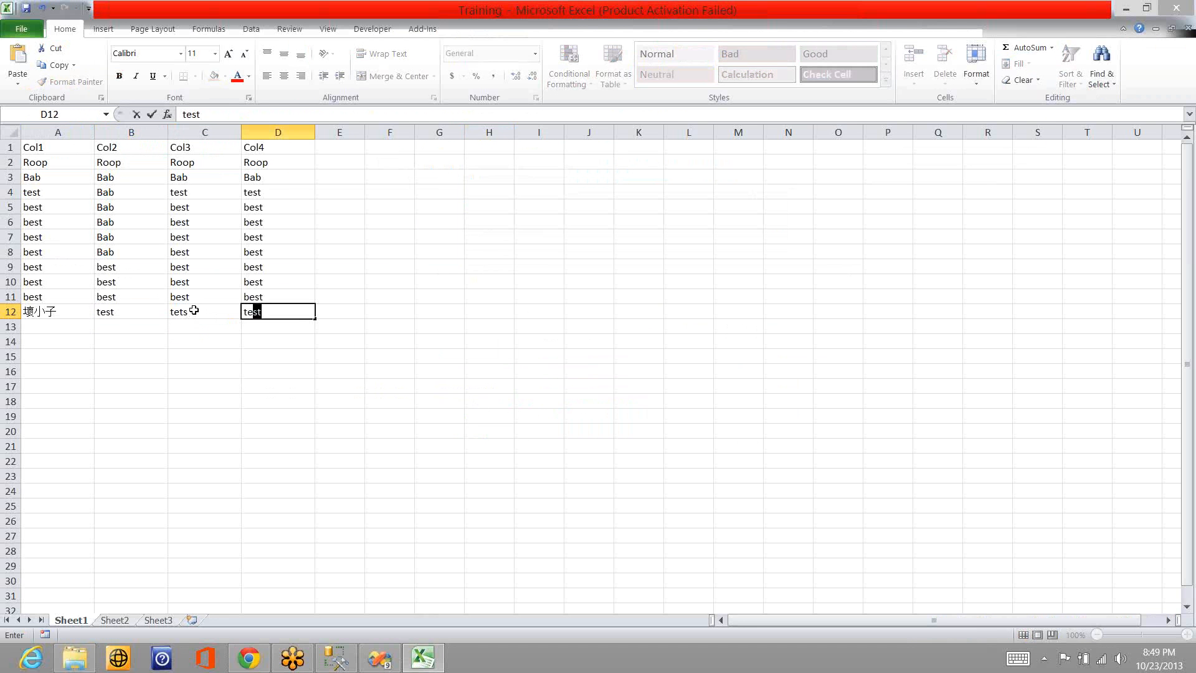
{"action": "left_click", "coordinate": [274, 284]}
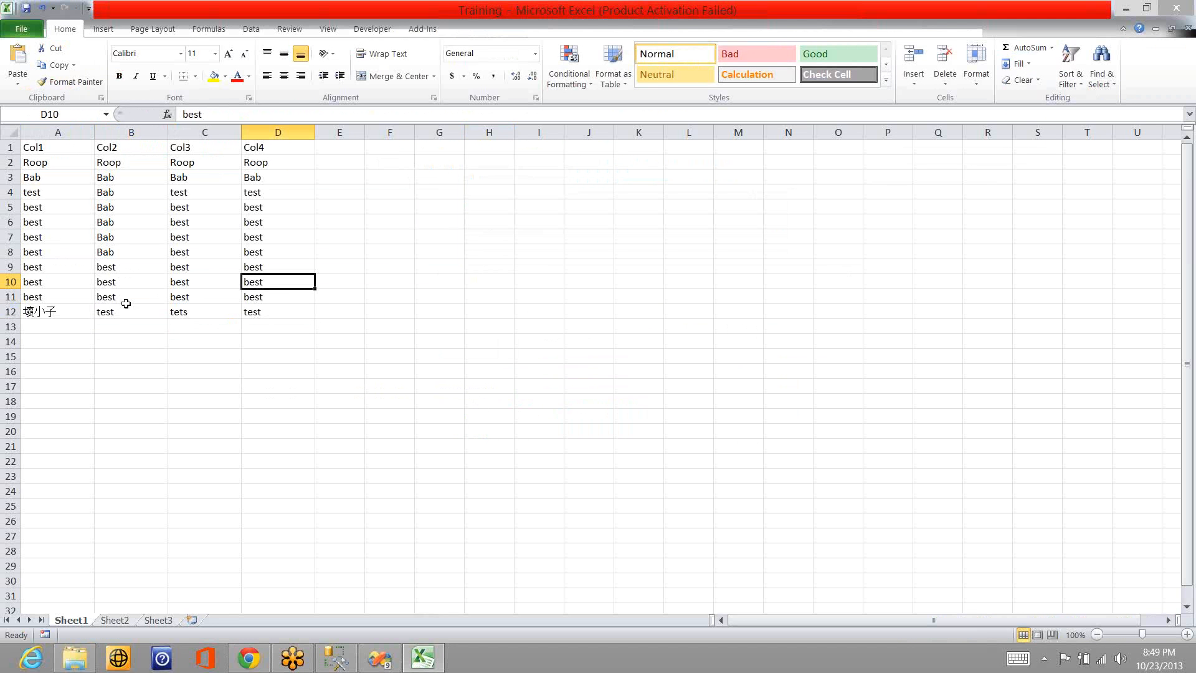
- Close the Training workbook, saving the changes
{"action": "left_click", "coordinate": [83, 312]}
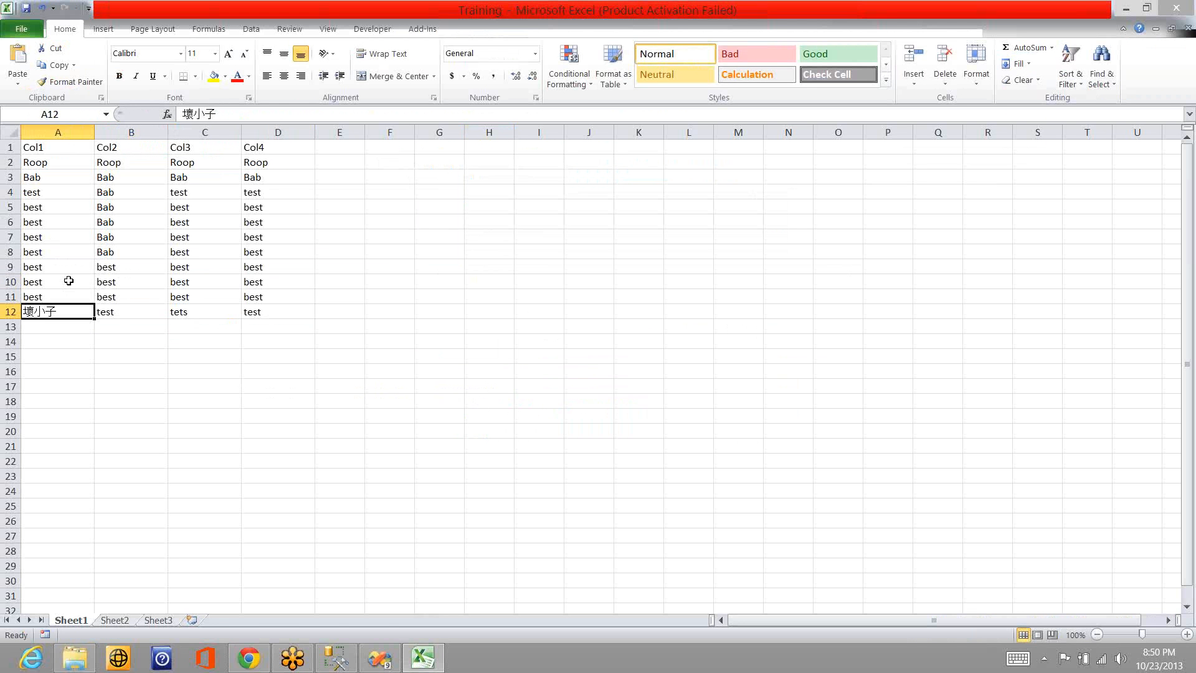
{"action": "left_click", "coordinate": [69, 281]}
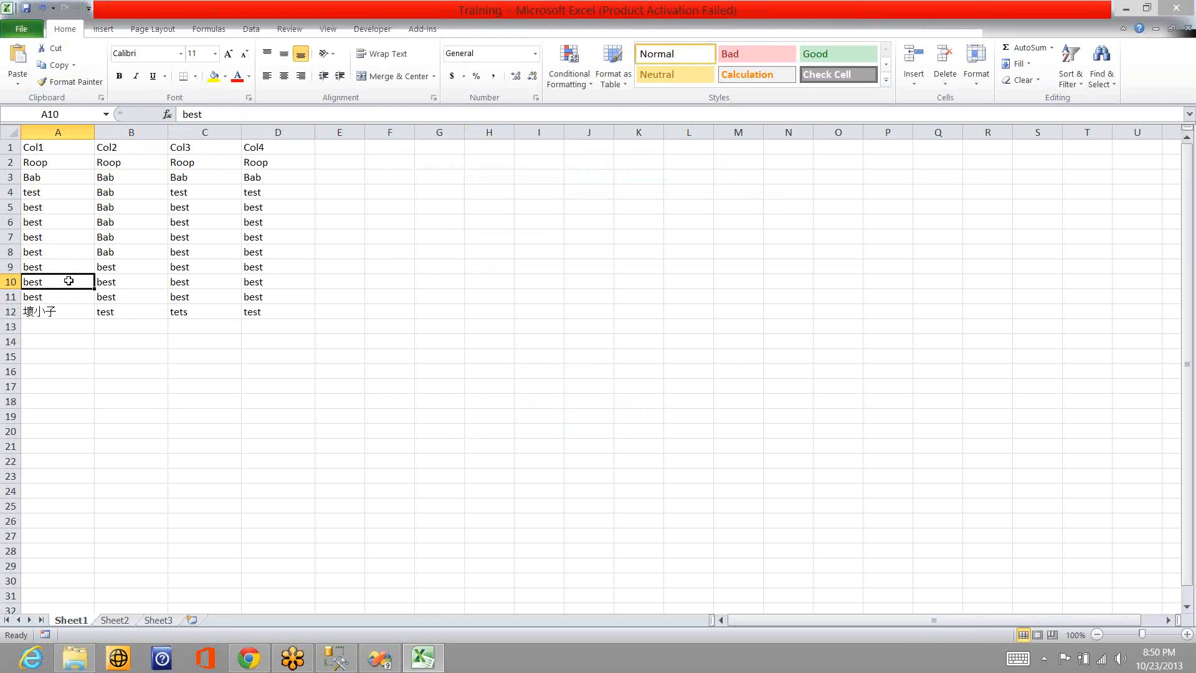
{"action": "left_click", "coordinate": [72, 311]}
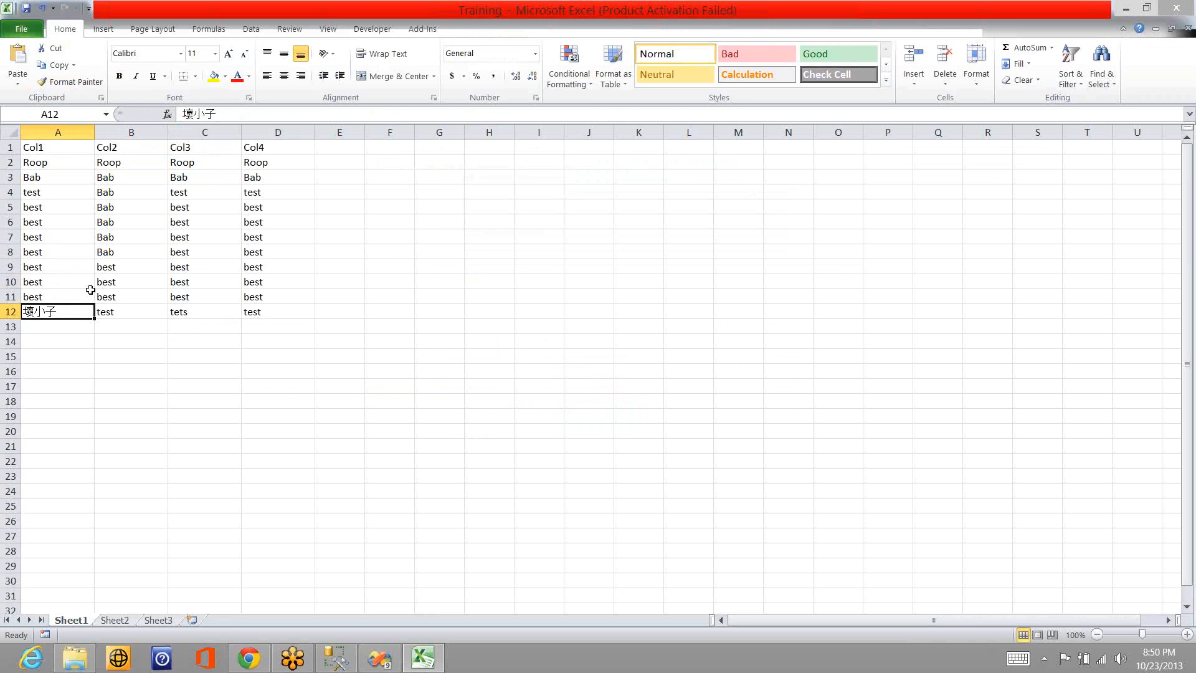
{"action": "right_click", "coordinate": [353, 12]}
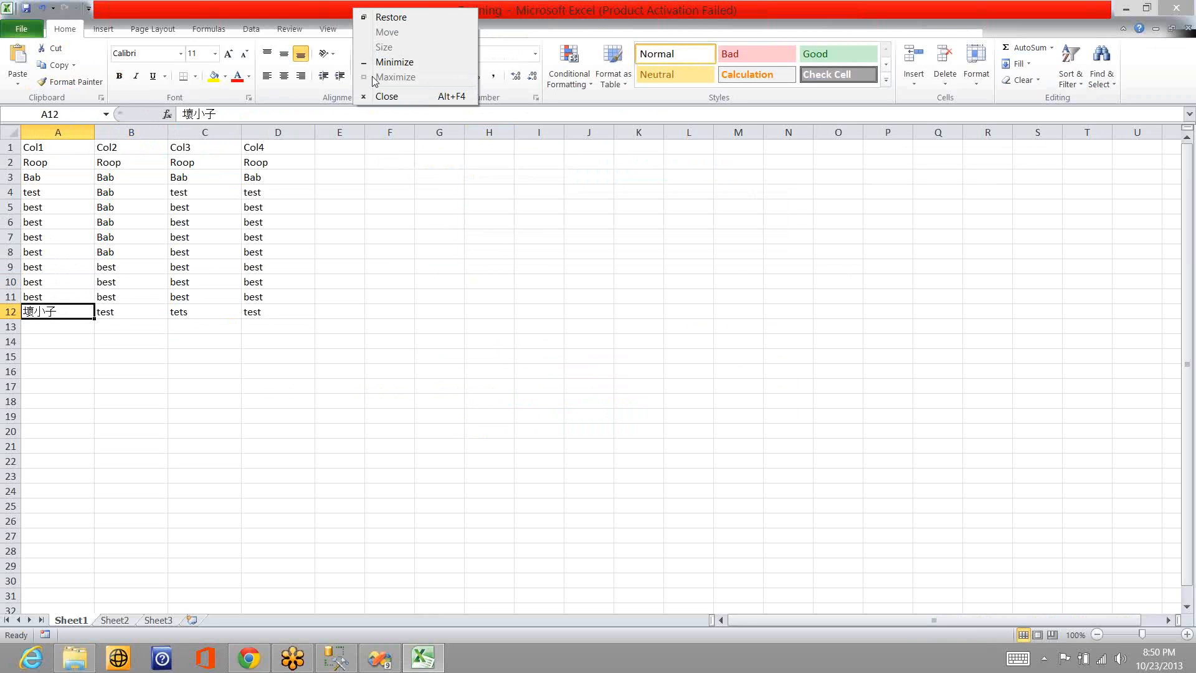
{"action": "left_click", "coordinate": [379, 97]}
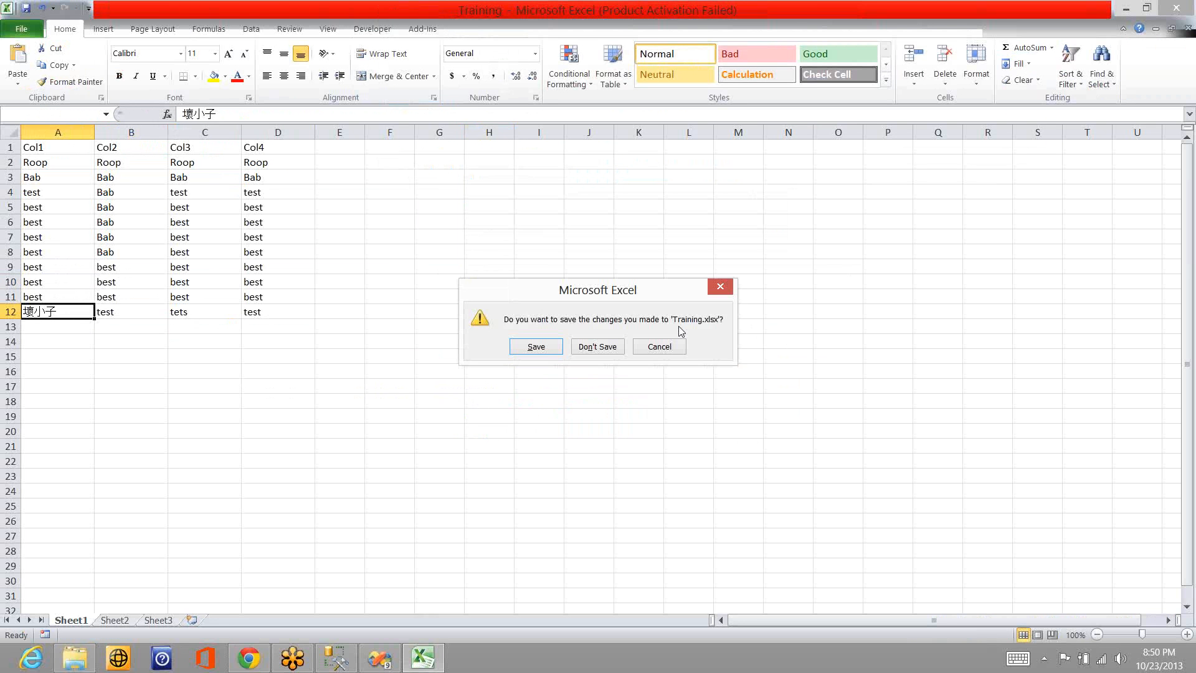
{"action": "left_click", "coordinate": [537, 347]}
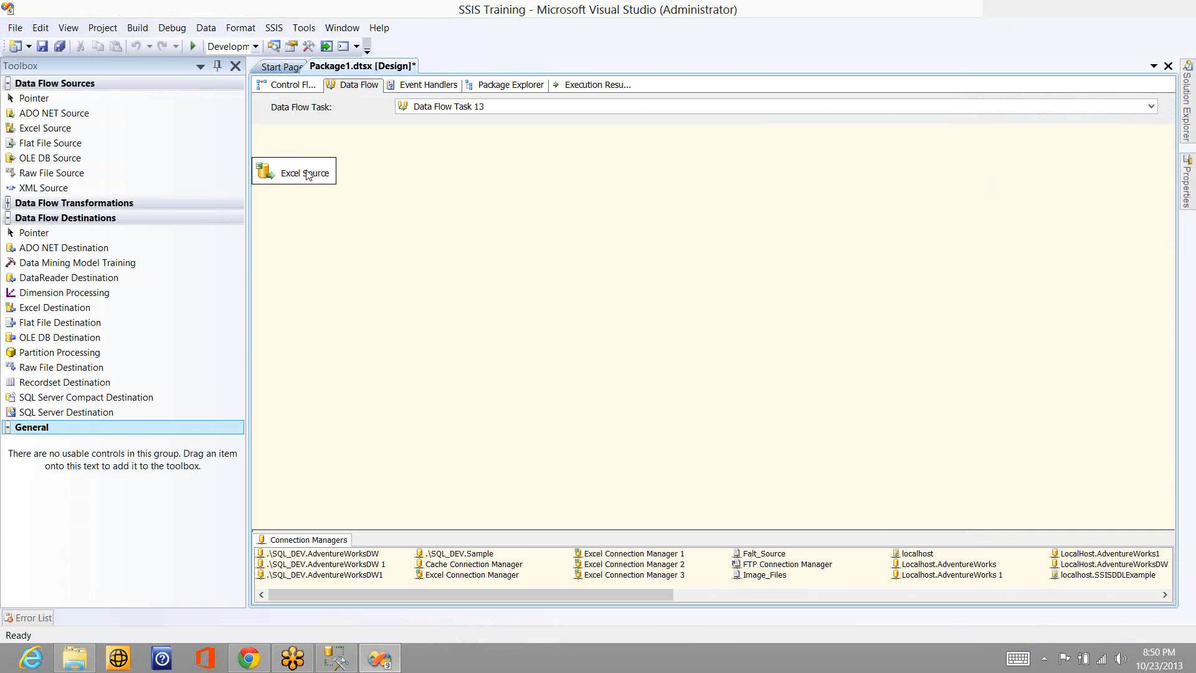
- In Visual Studio, preview the Sheet1$ rows in the Excel Source editor, and accept the editor's settings
{"action": "double_click", "coordinate": [307, 173]}
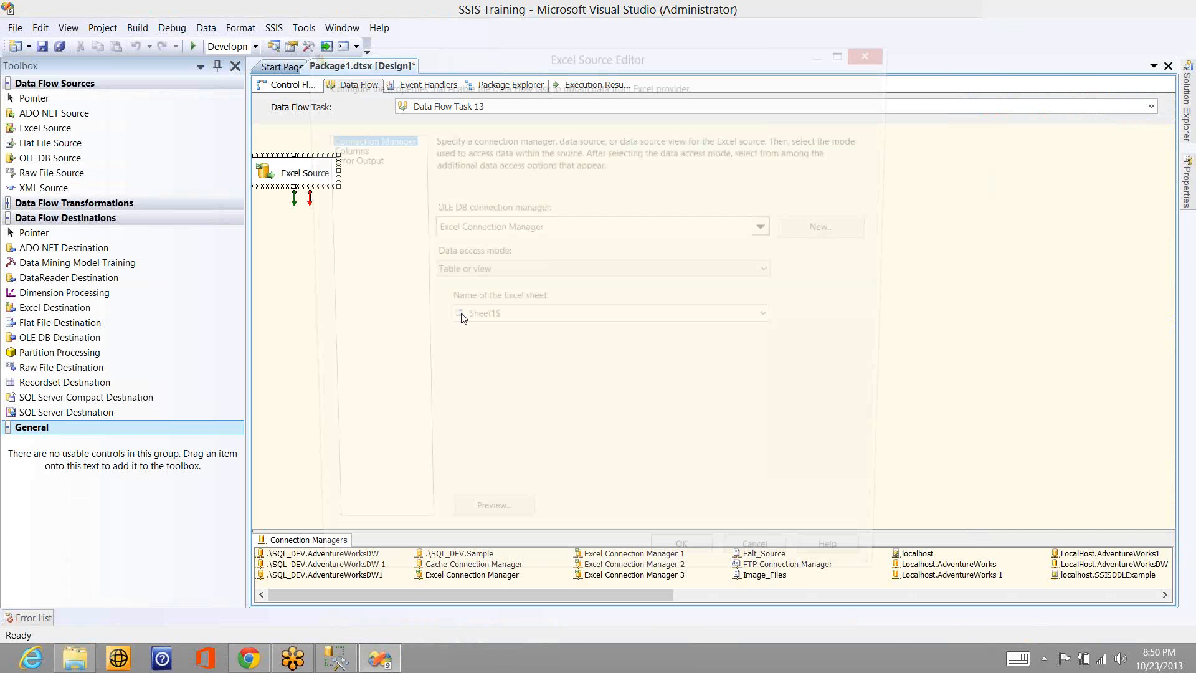
{"action": "left_click", "coordinate": [496, 532]}
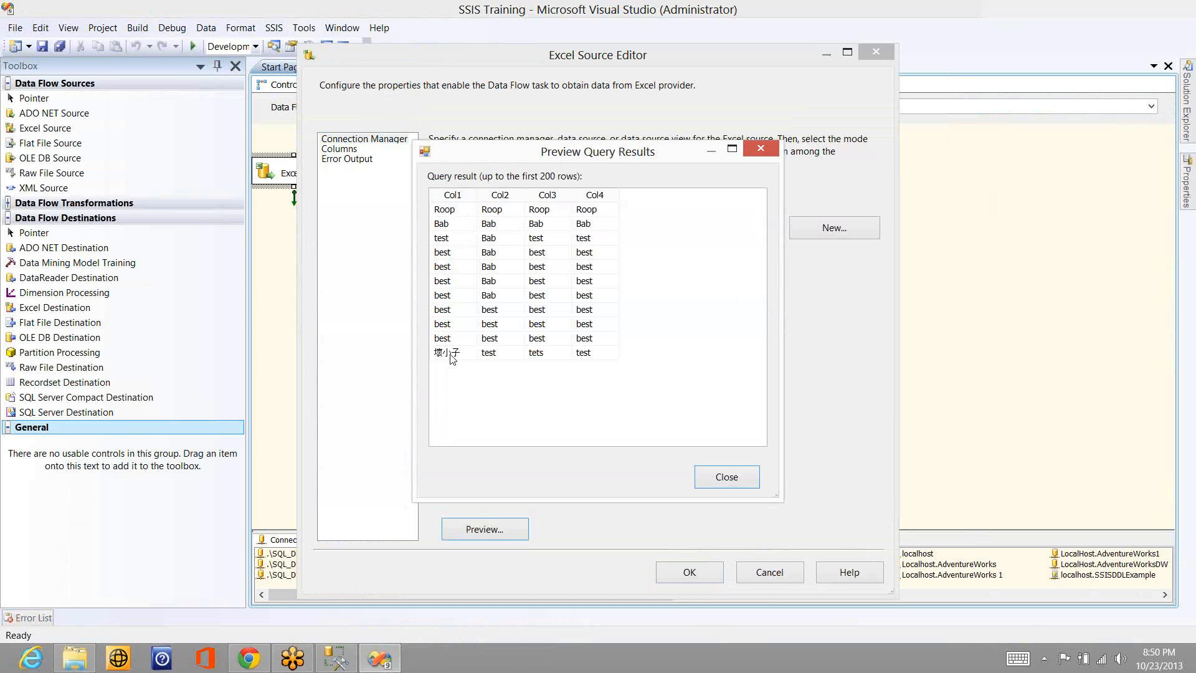
{"action": "left_click", "coordinate": [709, 483]}
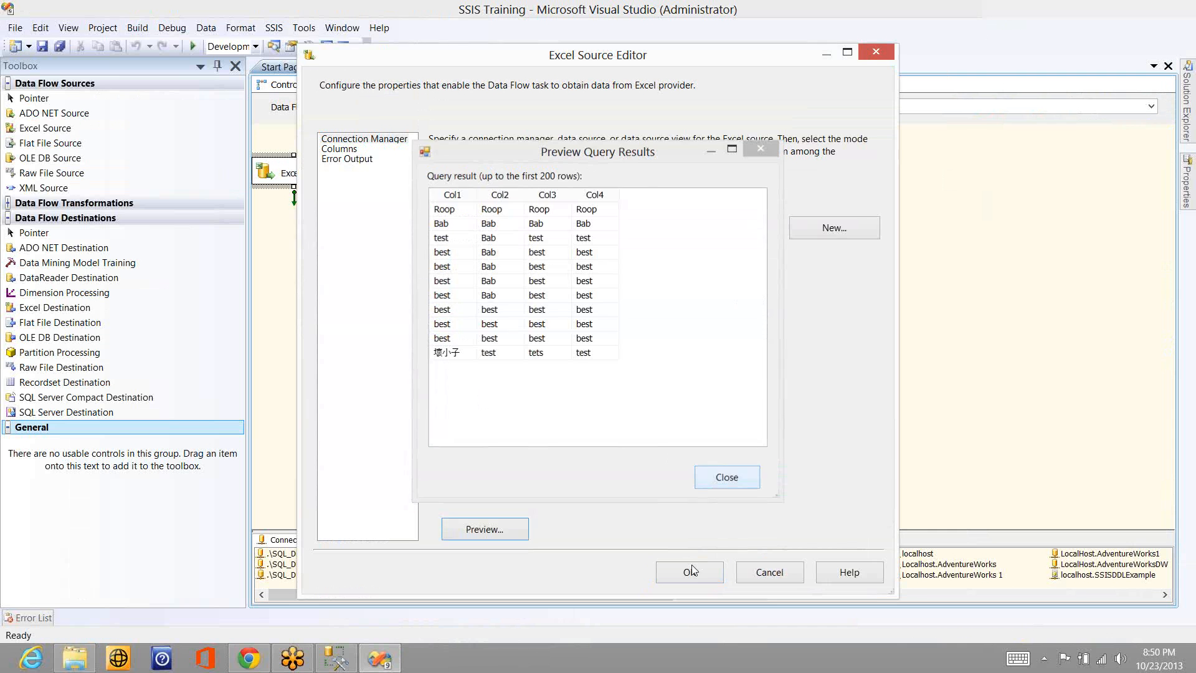
{"action": "left_click", "coordinate": [690, 571]}
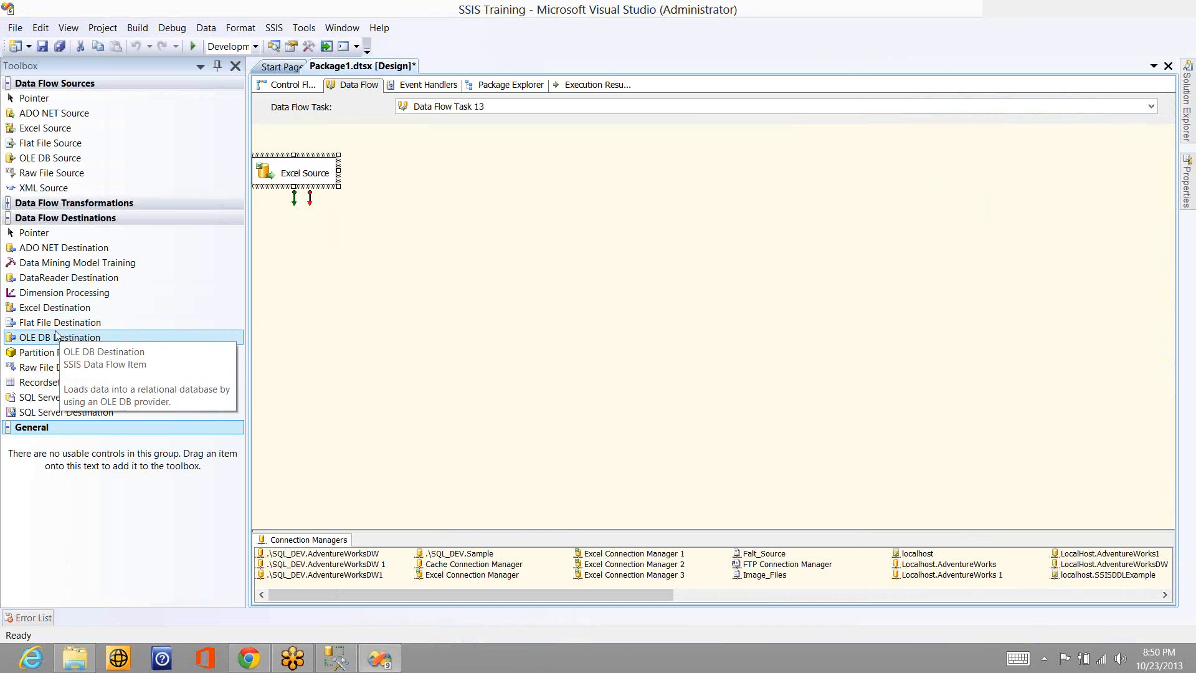
- Add an OLE DB Destination fed by Excel Source's green data output, and open the destination for editing
{"action": "left_click_drag", "start_coordinate": [61, 336], "coordinate": [387, 260]}
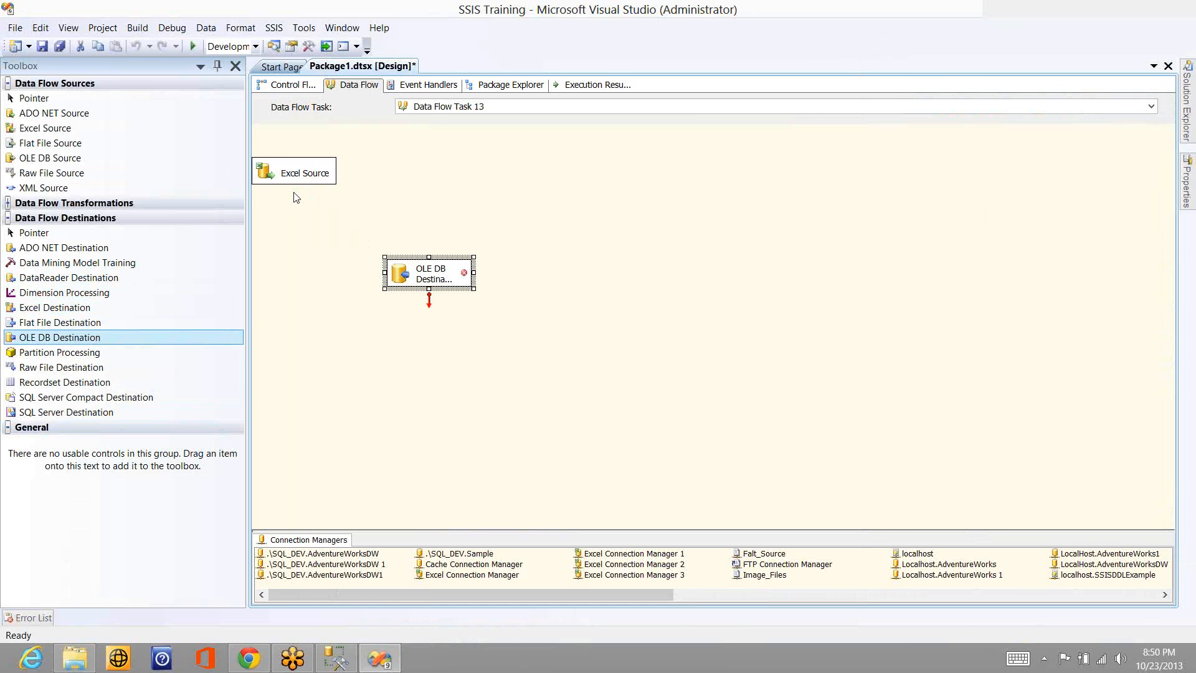
{"action": "left_click", "coordinate": [293, 198]}
{"action": "left_click_drag", "start_coordinate": [294, 198], "coordinate": [414, 281]}
{"action": "double_click", "coordinate": [440, 274]}
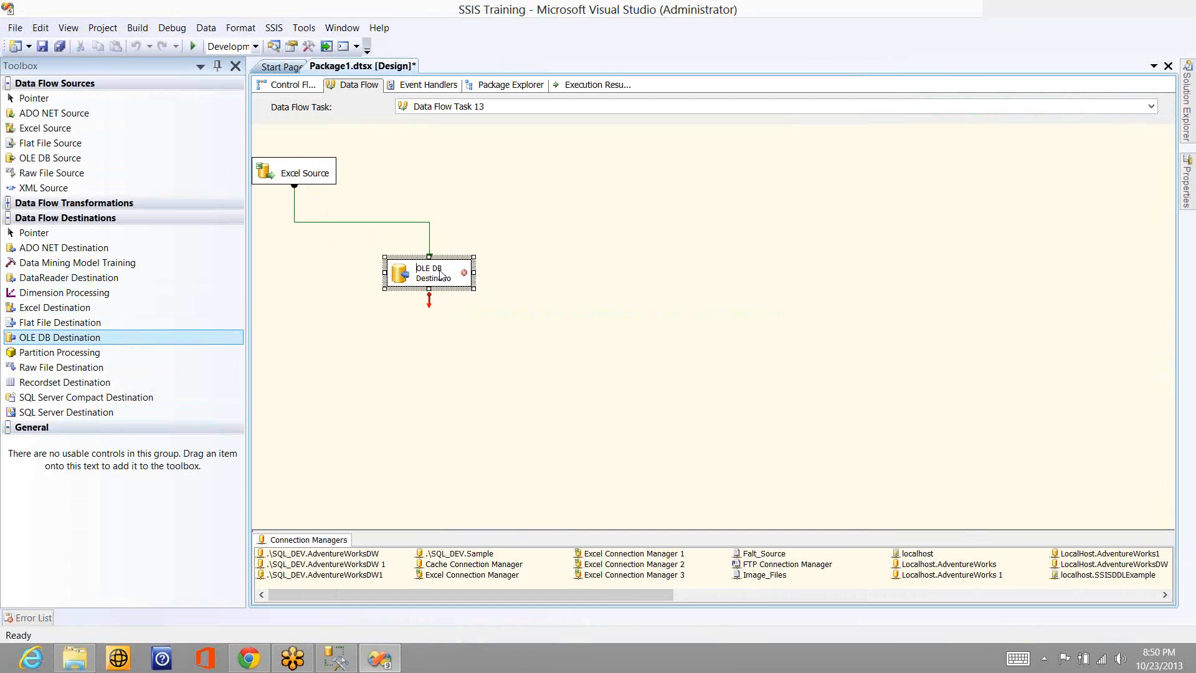
- Discard the OLE DB Destination editor and delete the OLE DB Destination from the data flow
{"action": "left_click", "coordinate": [770, 615]}
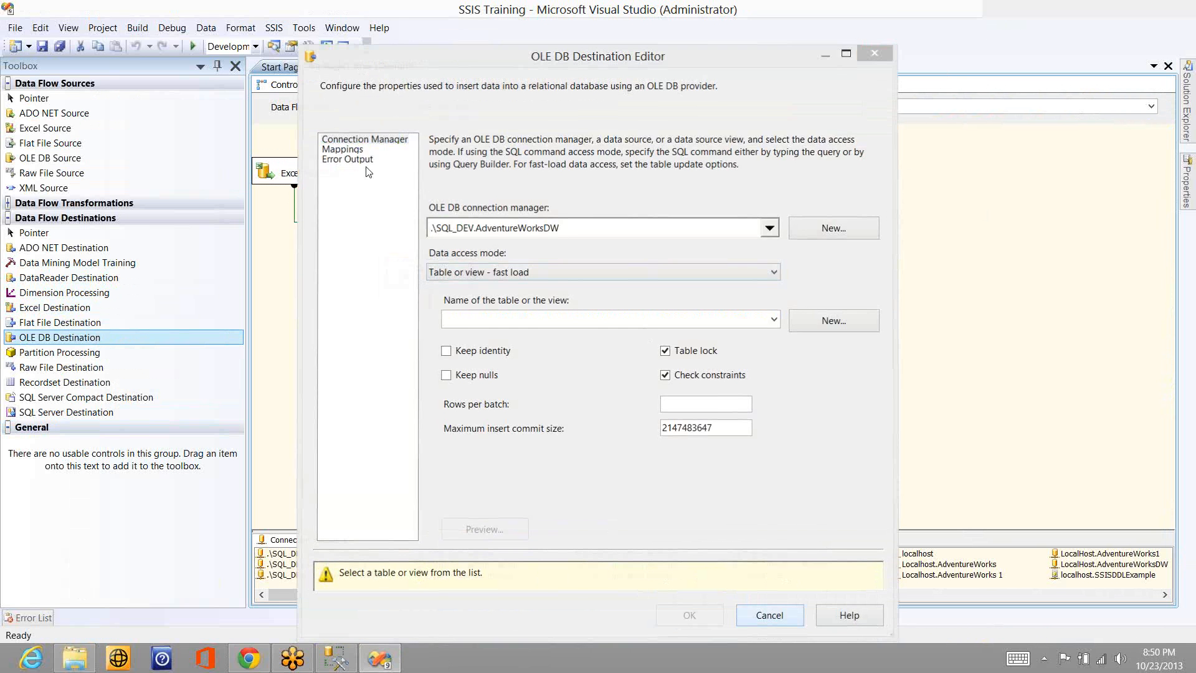
{"action": "double_click", "coordinate": [370, 220]}
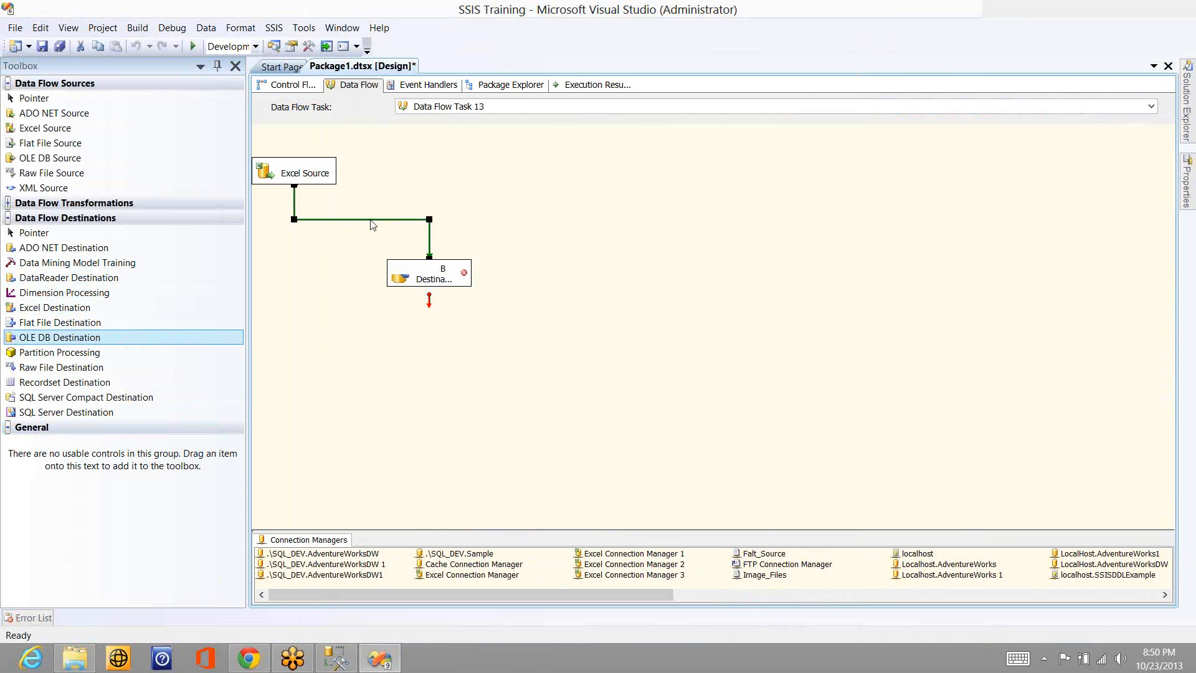
{"action": "left_click", "coordinate": [390, 195]}
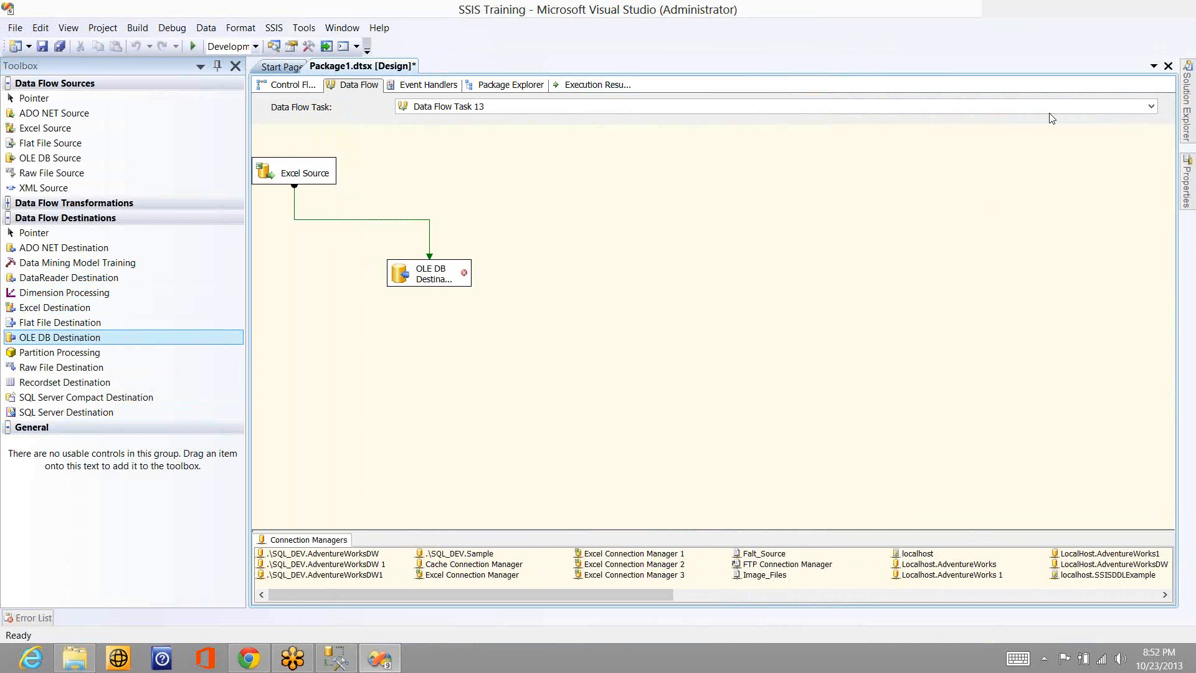
{"action": "left_click", "coordinate": [434, 278]}
{"action": "key", "text": "Delete"}
{"action": "key", "text": "Escape"}
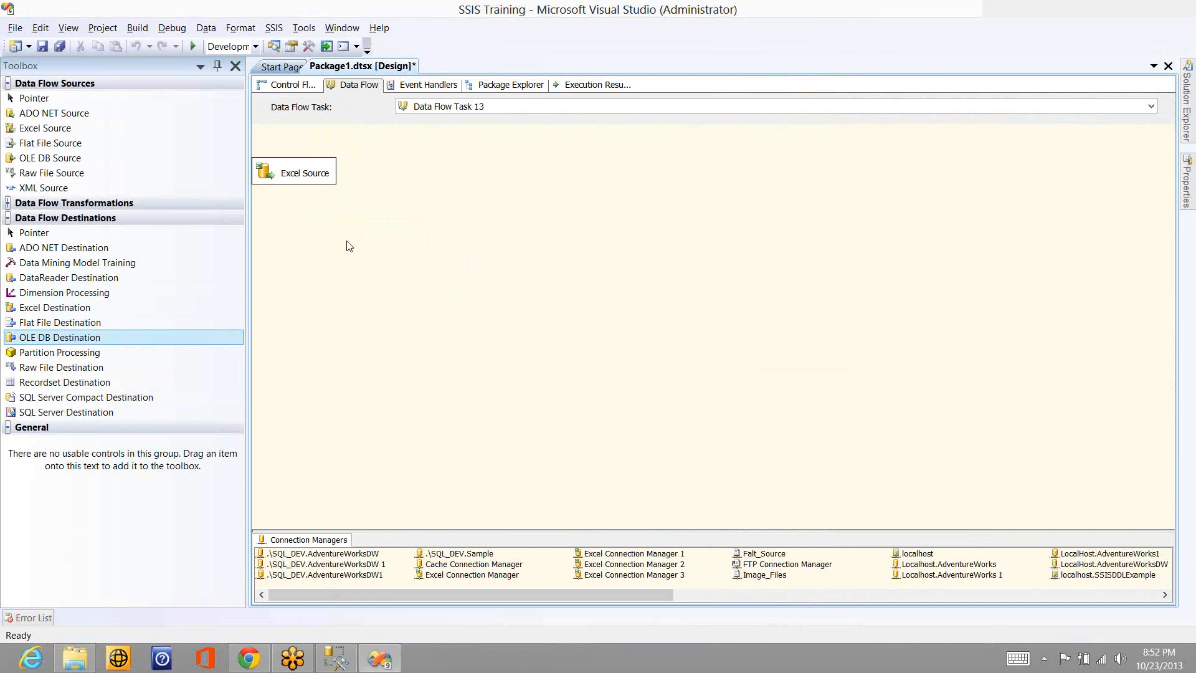
- Switch to SQL Server Management Studio and bring up the SQLQuery1.sql query
{"action": "key", "text": "alt+Tab"}
{"action": "key", "text": "alt+Tab"}
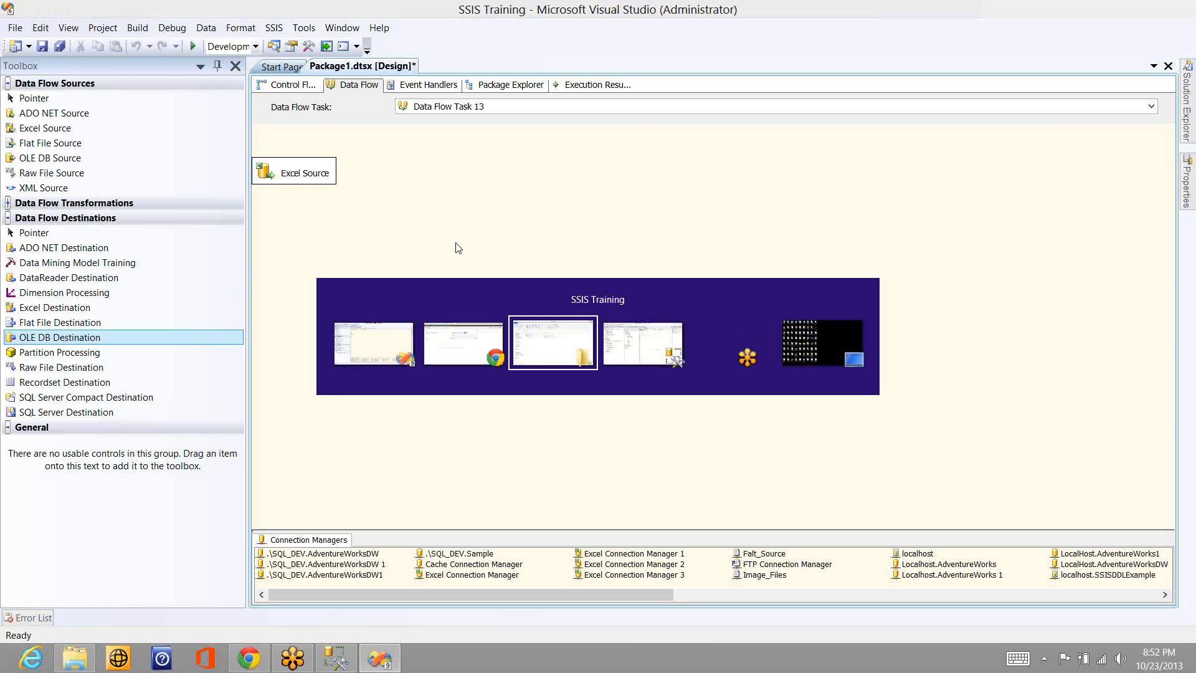
{"action": "key", "text": "alt+Tab"}
{"action": "key", "text": "alt+Tab"}
{"action": "key", "text": "alt+Tab"}
{"action": "key", "text": "alt+Tab"}
{"action": "key", "text": "alt+Tab"}
{"action": "key", "text": "alt+Tab"}
{"action": "key", "text": "alt+Tab"}
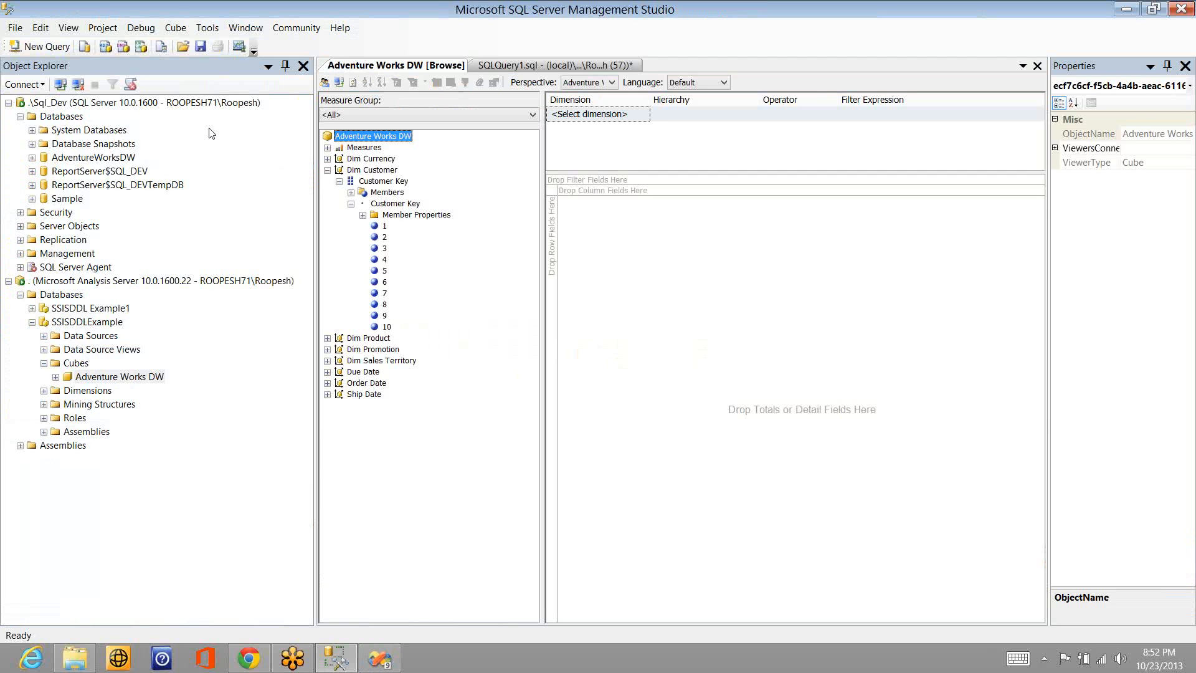
{"action": "left_click", "coordinate": [493, 65]}
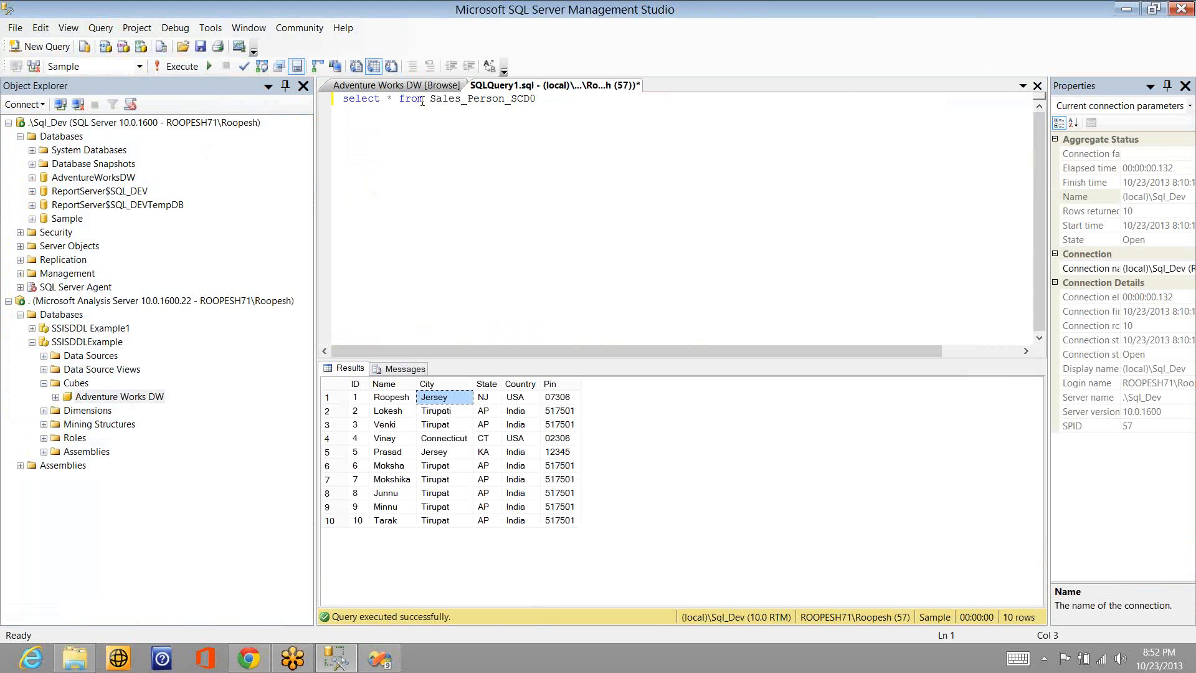
- Change the query to "sp_help Sales_Person_SCD0" and execute it
{"action": "left_click", "coordinate": [421, 101]}
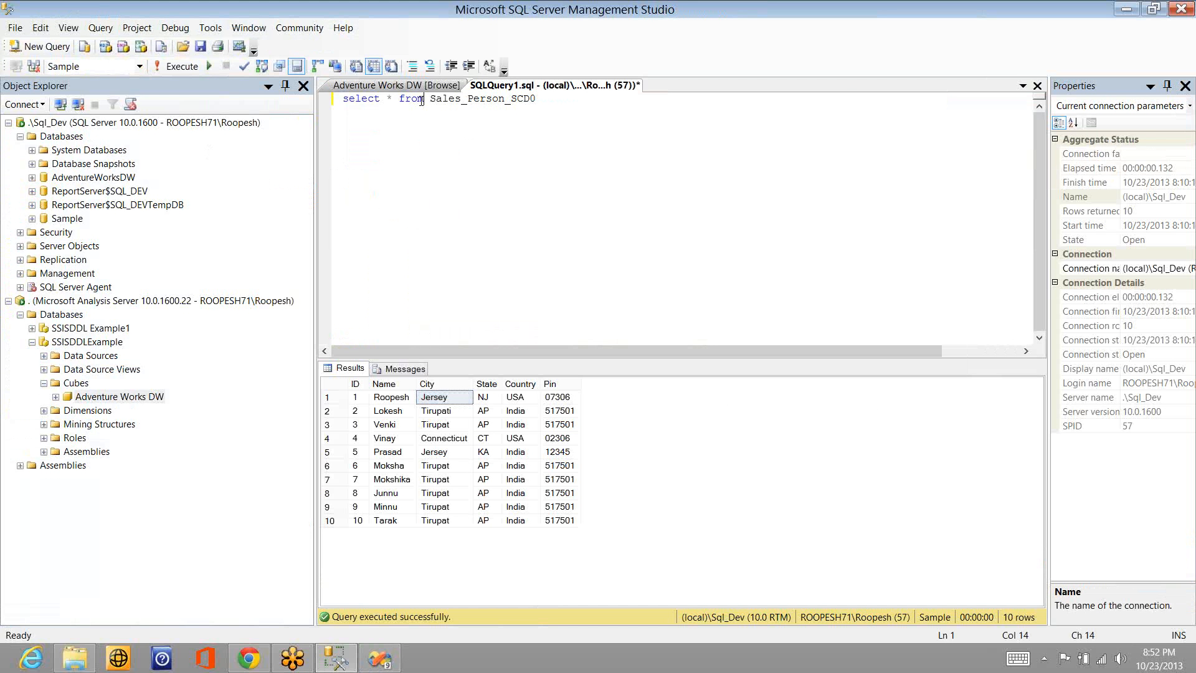
{"action": "key", "text": "shift+Home"}
{"action": "type", "text": "sp"}
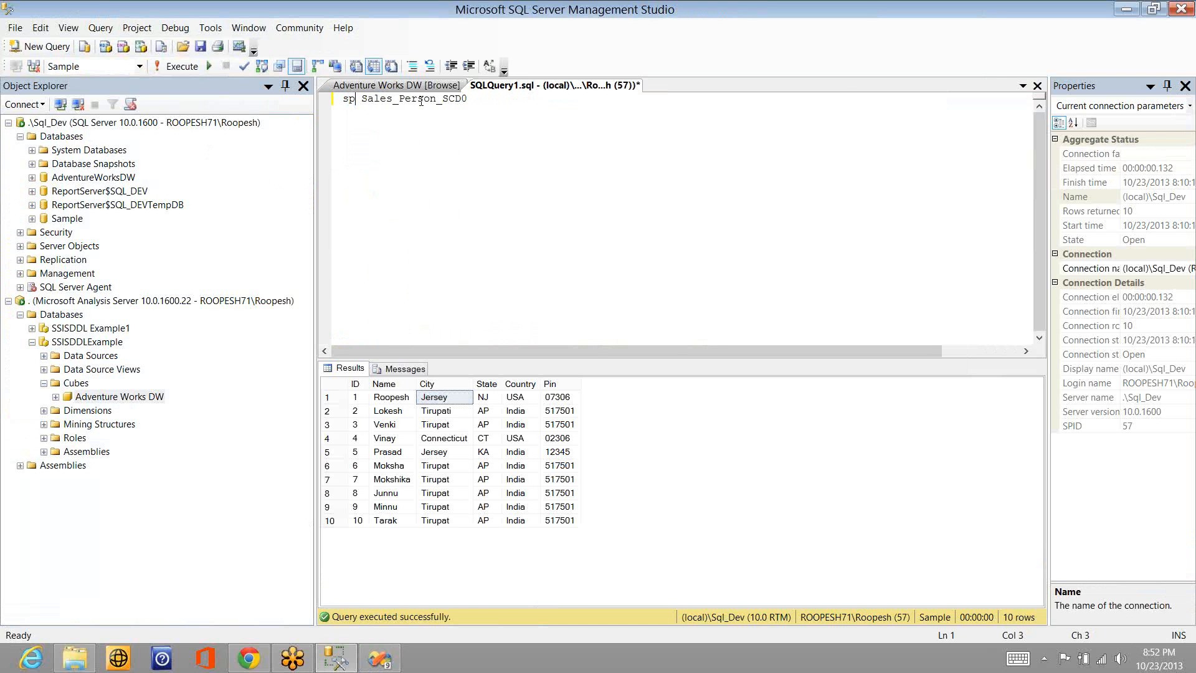
{"action": "type", "text": "_help"}
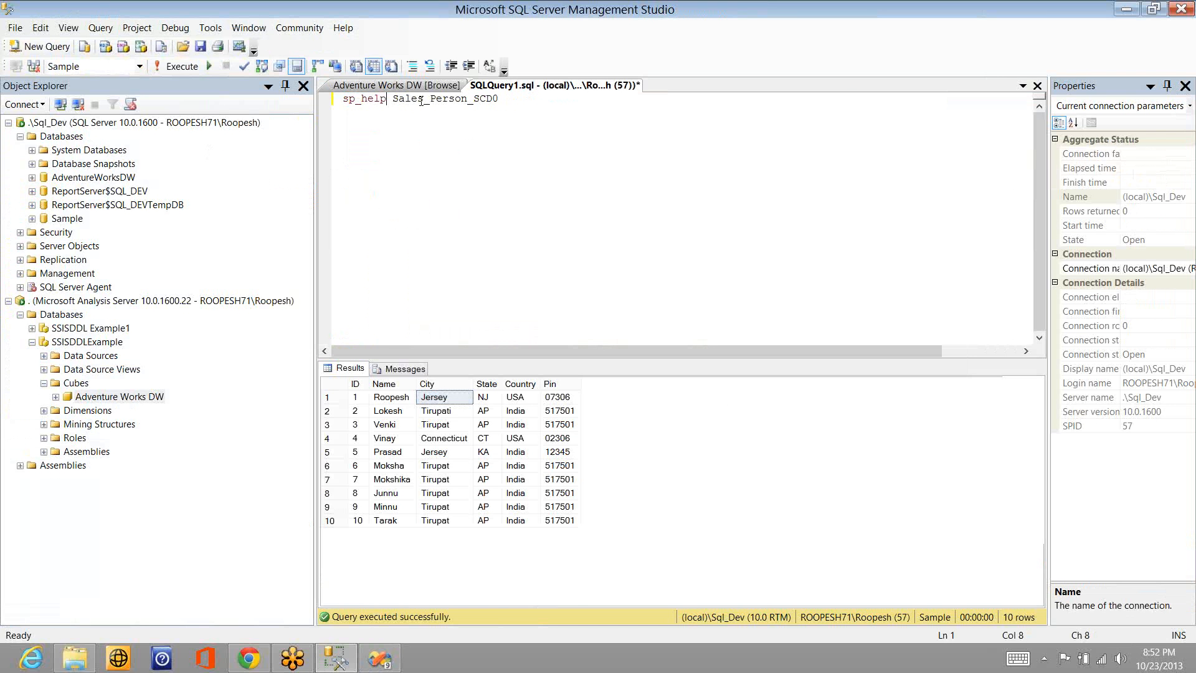
{"action": "key", "text": "F5"}
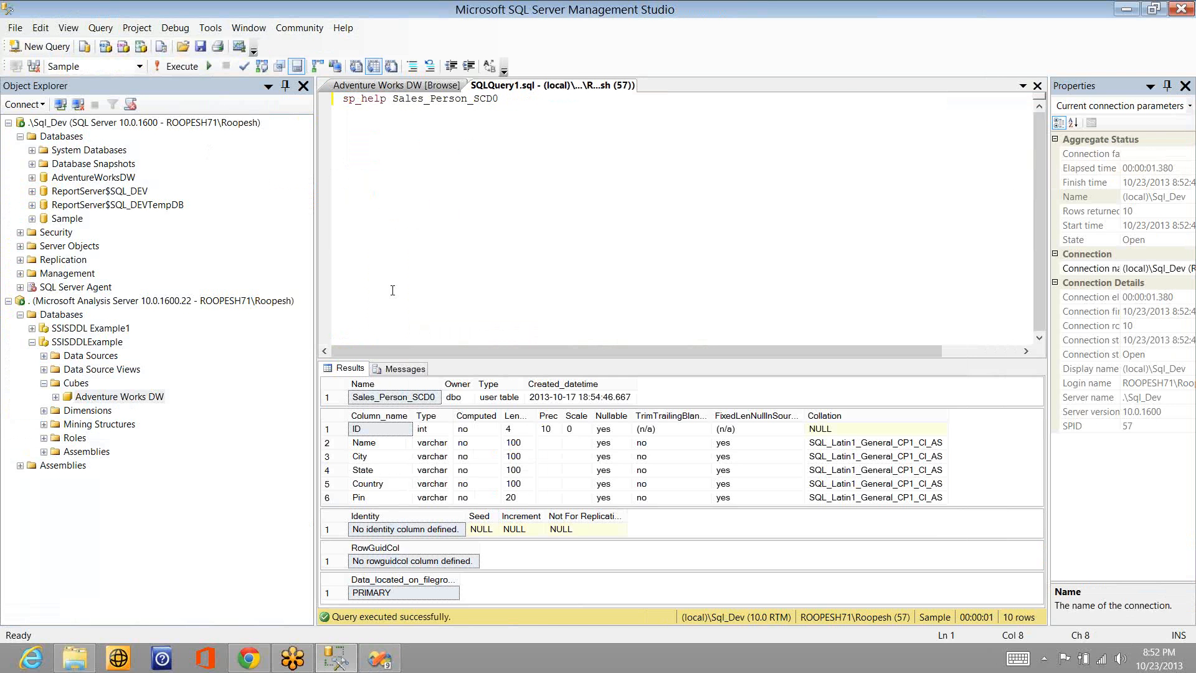
- Examine the data types of the Name through Pin columns in the table's column listing
{"action": "left_click", "coordinate": [430, 455]}
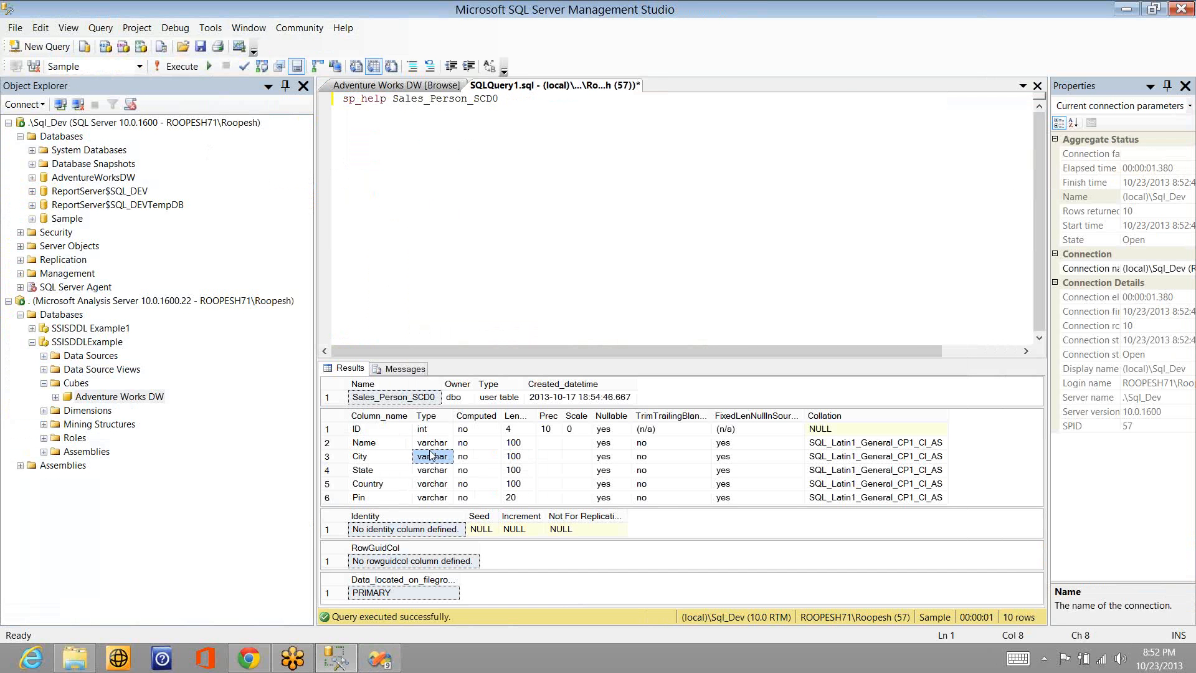
{"action": "key", "text": "Up"}
{"action": "key", "text": "shift+Down"}
{"action": "key", "text": "shift+Down"}
{"action": "key", "text": "shift+Down"}
{"action": "key", "text": "shift+Down"}
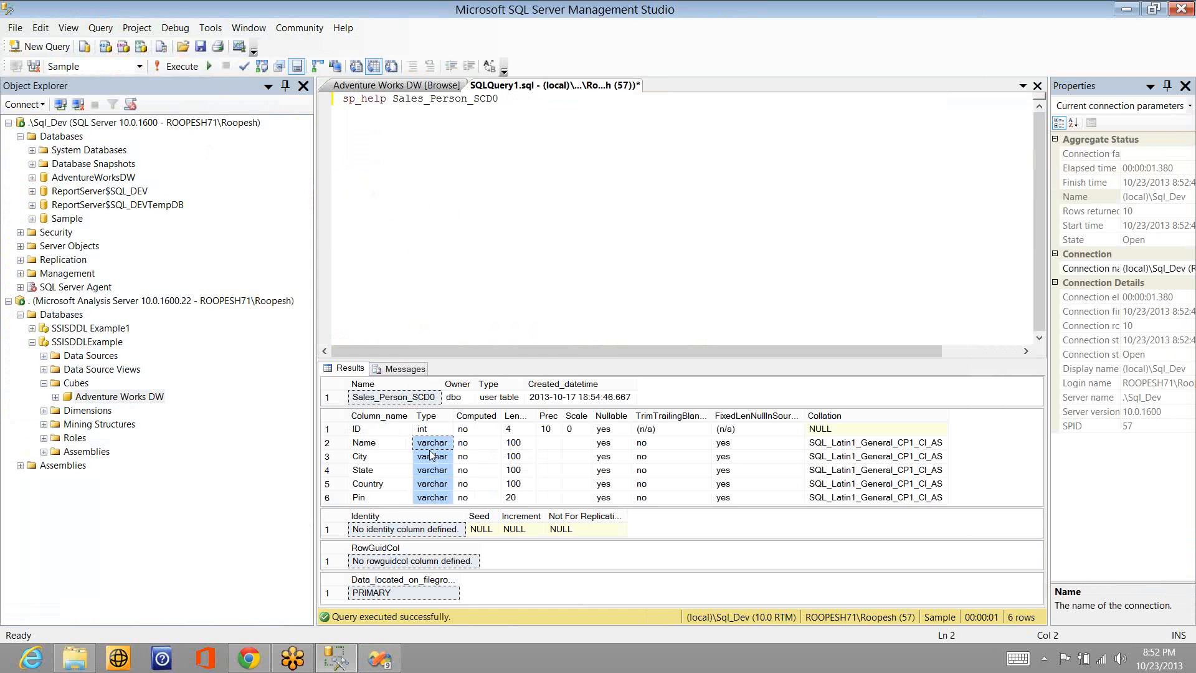
- Back in Visual Studio, add a Data Conversion transformation fed by Excel Source's green data output
{"action": "key", "text": "alt+Tab"}
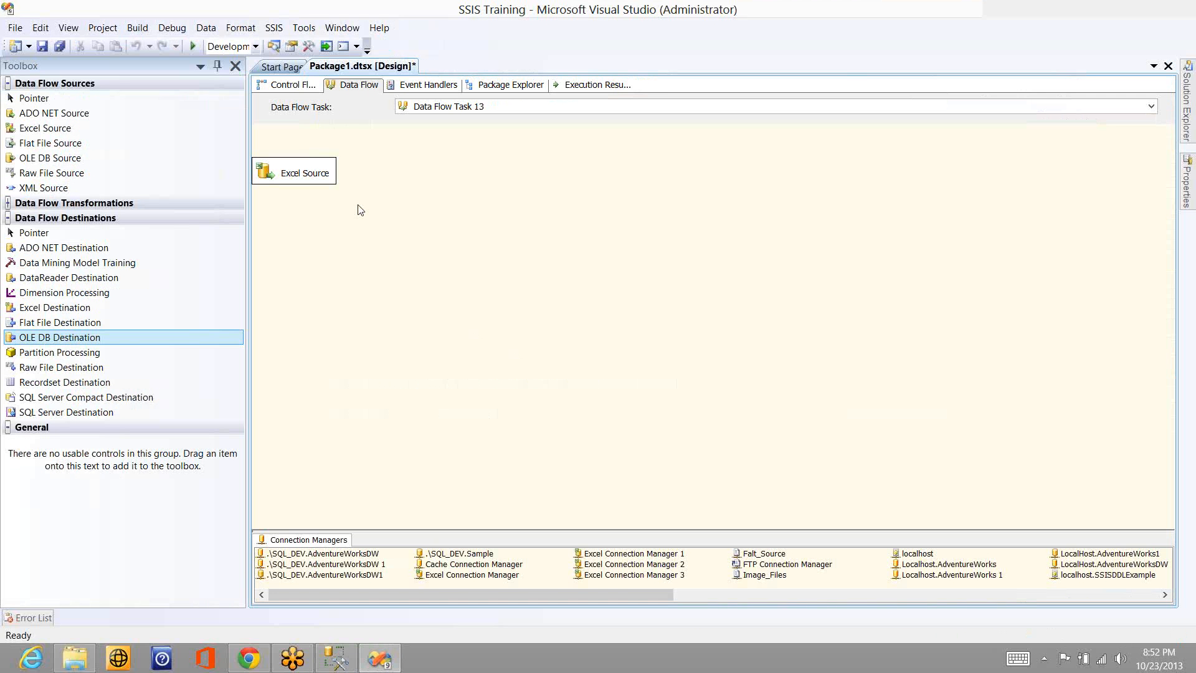
{"action": "left_click", "coordinate": [11, 202]}
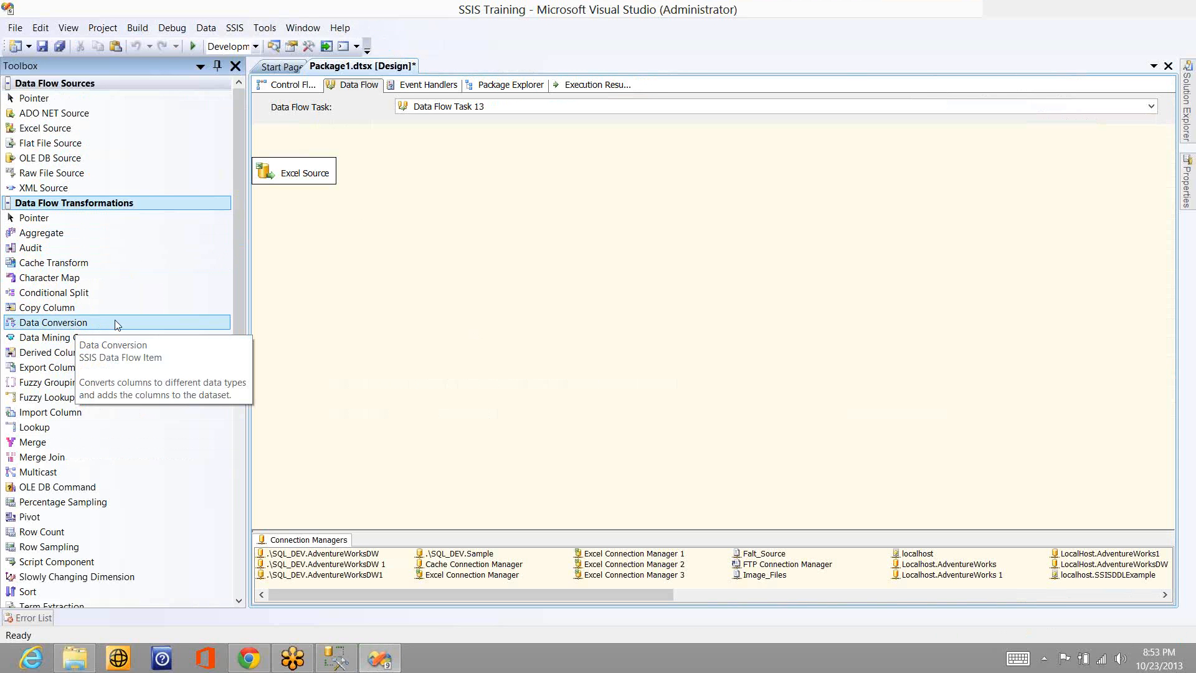
{"action": "left_click", "coordinate": [84, 327]}
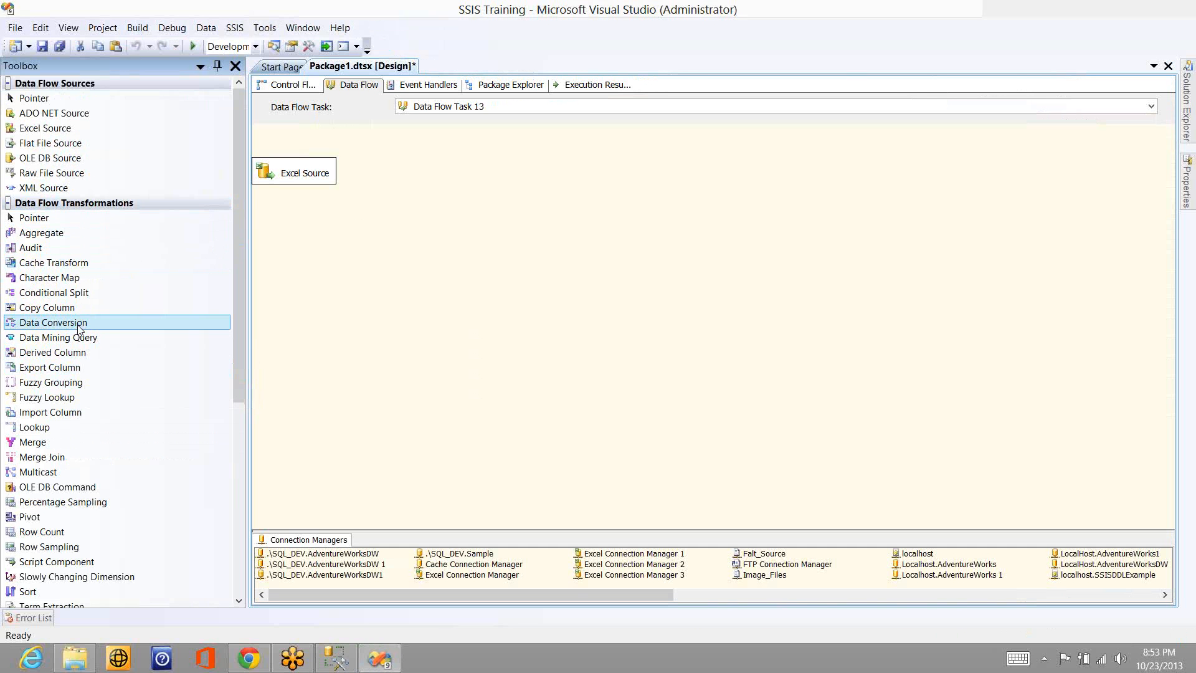
{"action": "left_click_drag", "start_coordinate": [81, 325], "coordinate": [428, 232]}
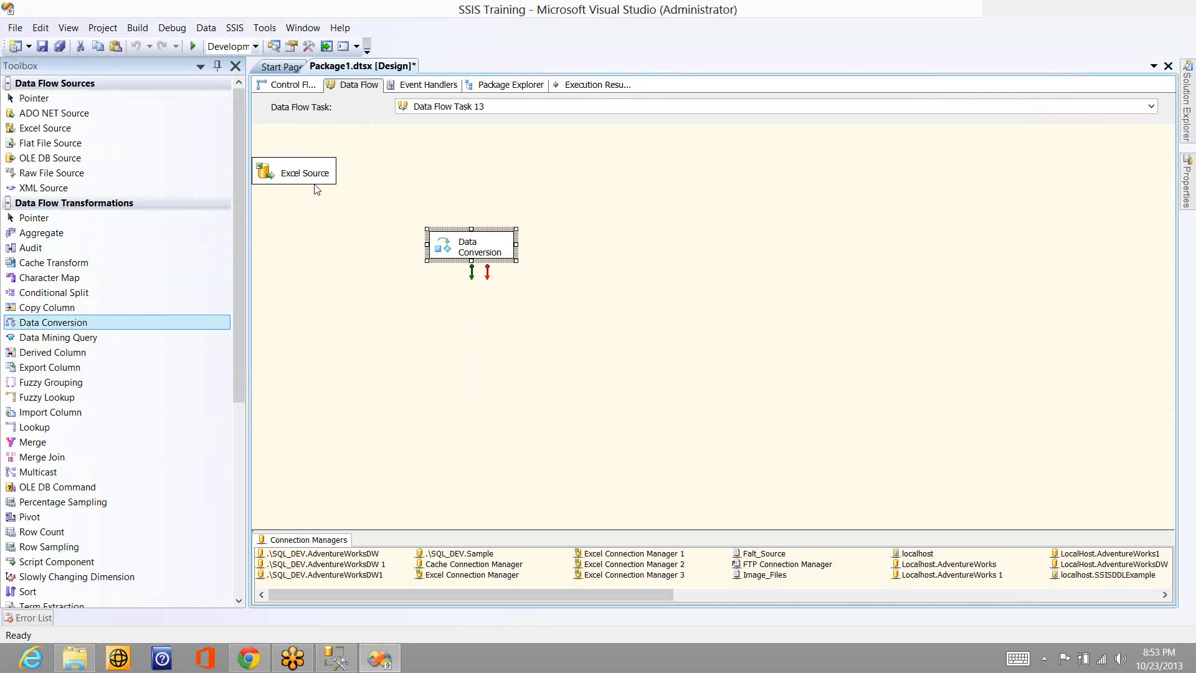
{"action": "left_click", "coordinate": [298, 175]}
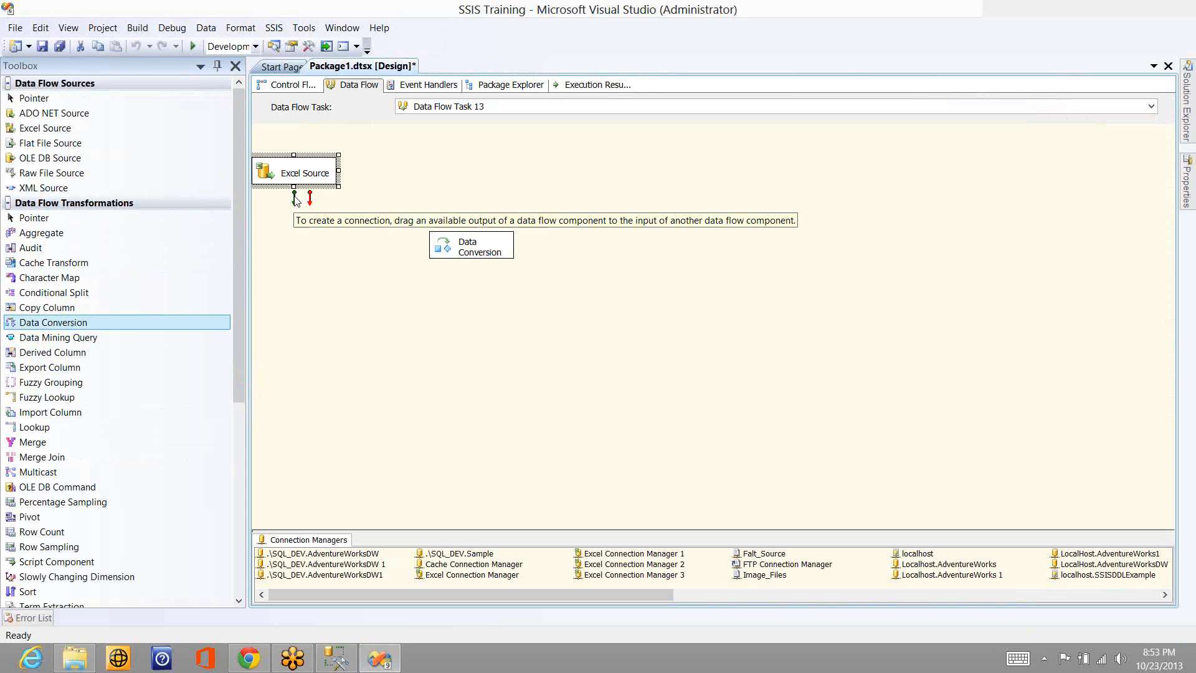
{"action": "left_click_drag", "start_coordinate": [293, 193], "coordinate": [468, 249]}
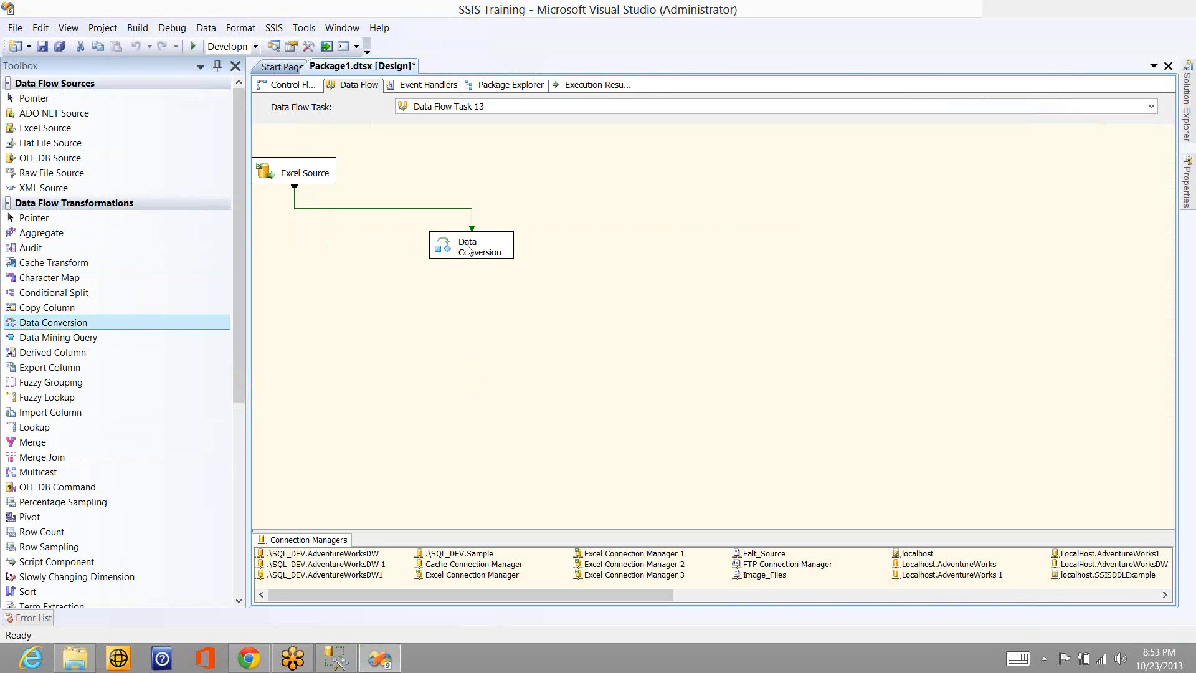
- In the Data Conversion editor, include all input columns and set Col1's data type to string [DT_STR]
{"action": "left_click", "coordinate": [467, 250]}
{"action": "double_click", "coordinate": [500, 250]}
{"action": "double_click", "coordinate": [500, 249]}
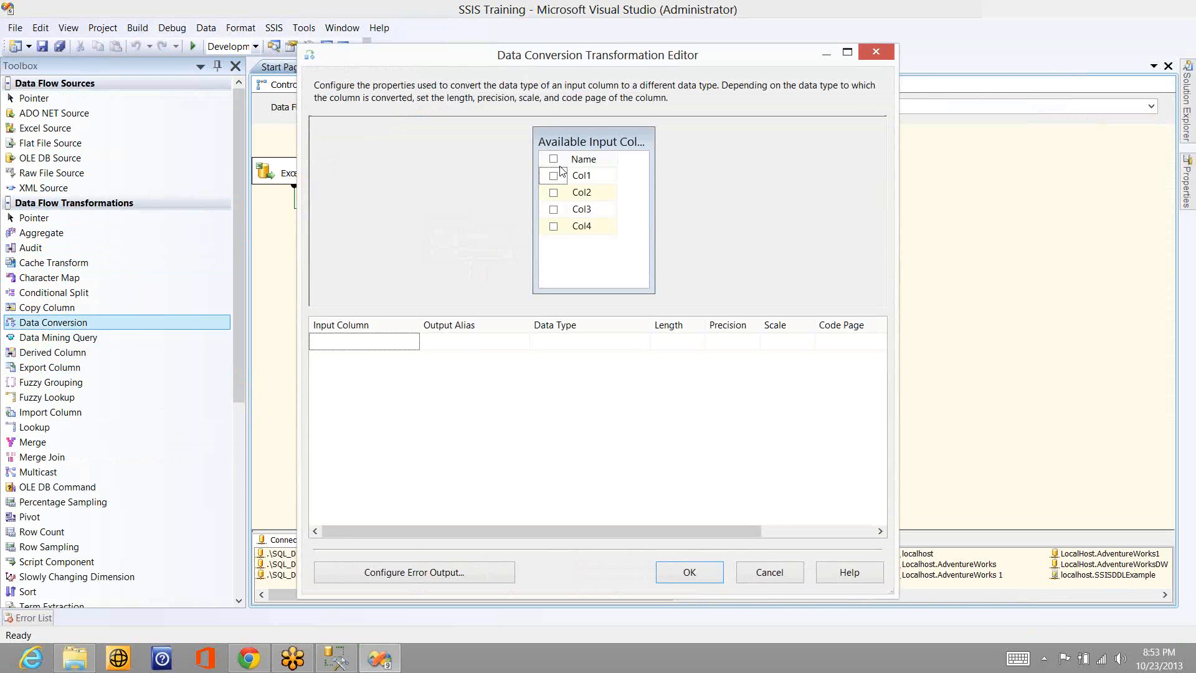
{"action": "left_click", "coordinate": [553, 158]}
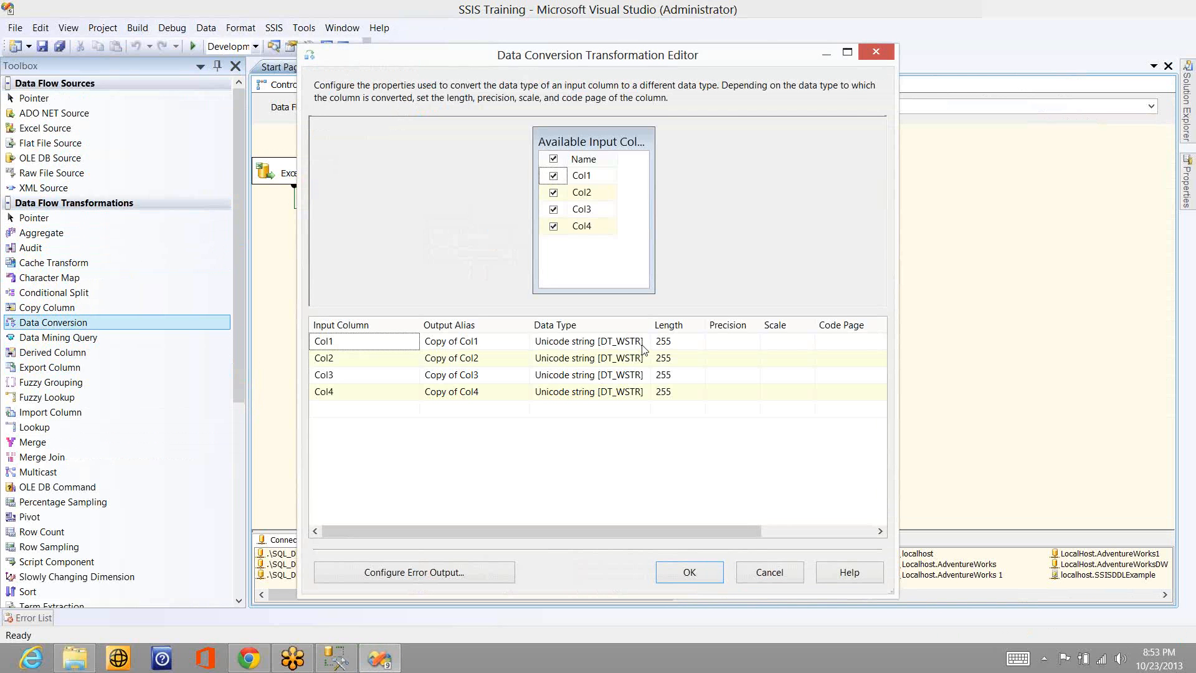
{"action": "left_click", "coordinate": [644, 347]}
{"action": "left_click", "coordinate": [604, 372]}
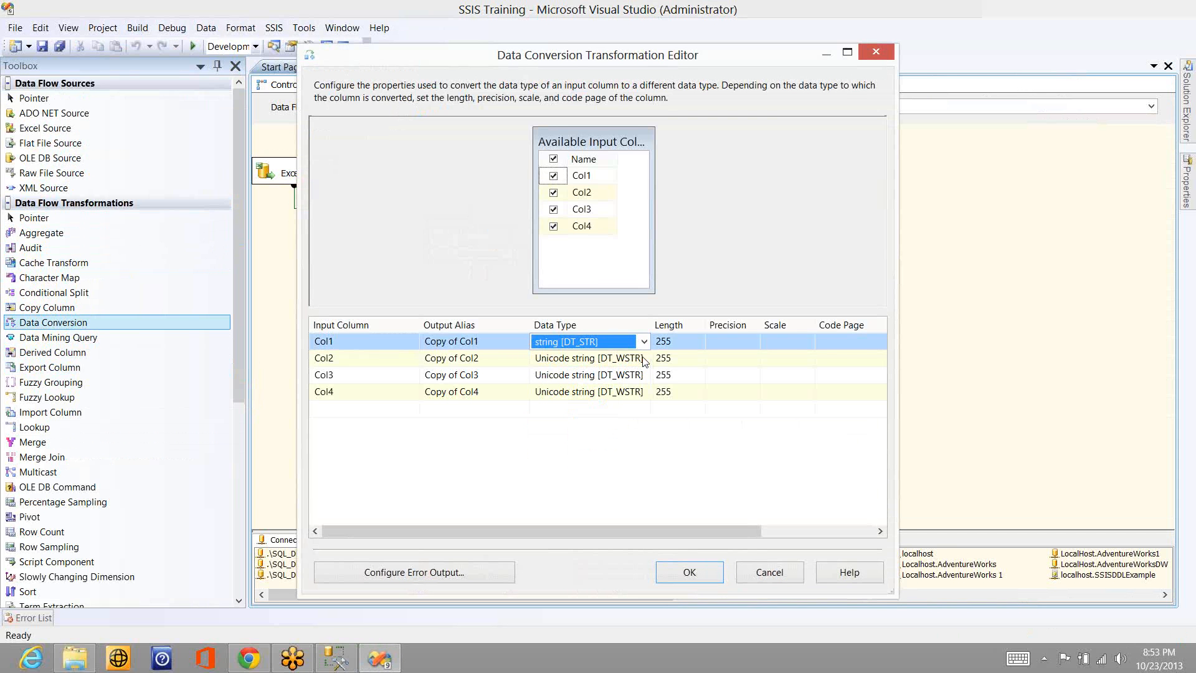
- Set the data type of Col2, Col3 and Col4 to string [DT_STR] and accept the conversion settings
{"action": "left_click", "coordinate": [623, 358]}
{"action": "left_click", "coordinate": [643, 358]}
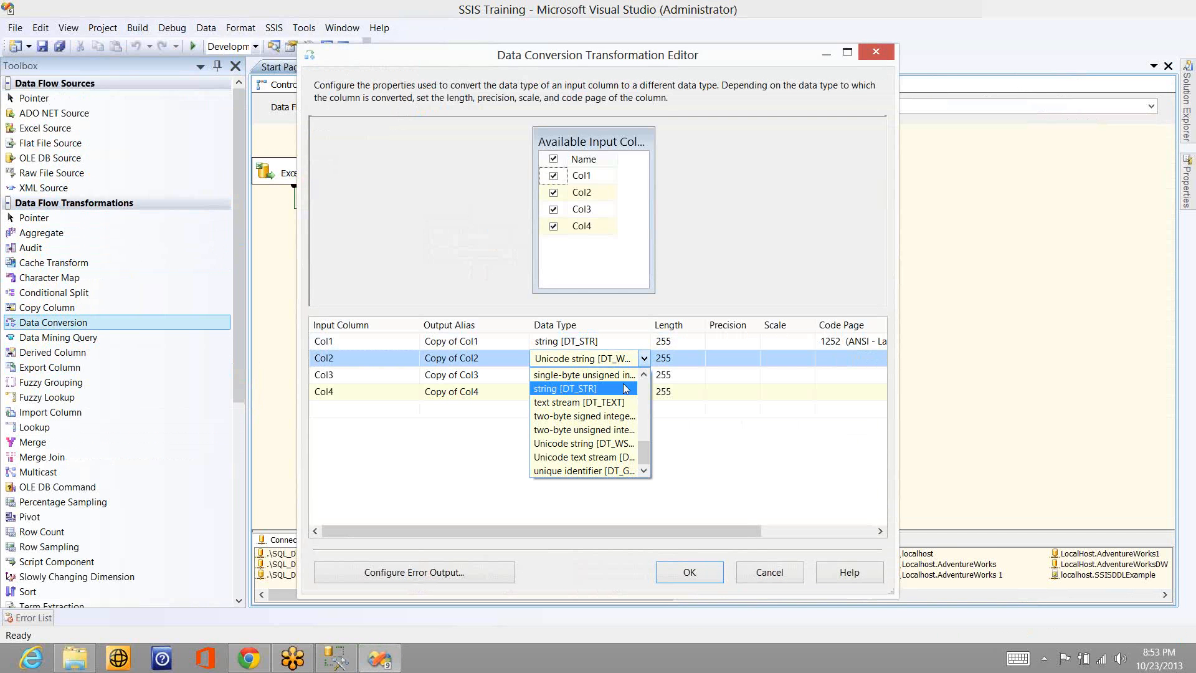
{"action": "left_click", "coordinate": [622, 388]}
{"action": "left_click", "coordinate": [623, 374]}
{"action": "left_click", "coordinate": [643, 375]}
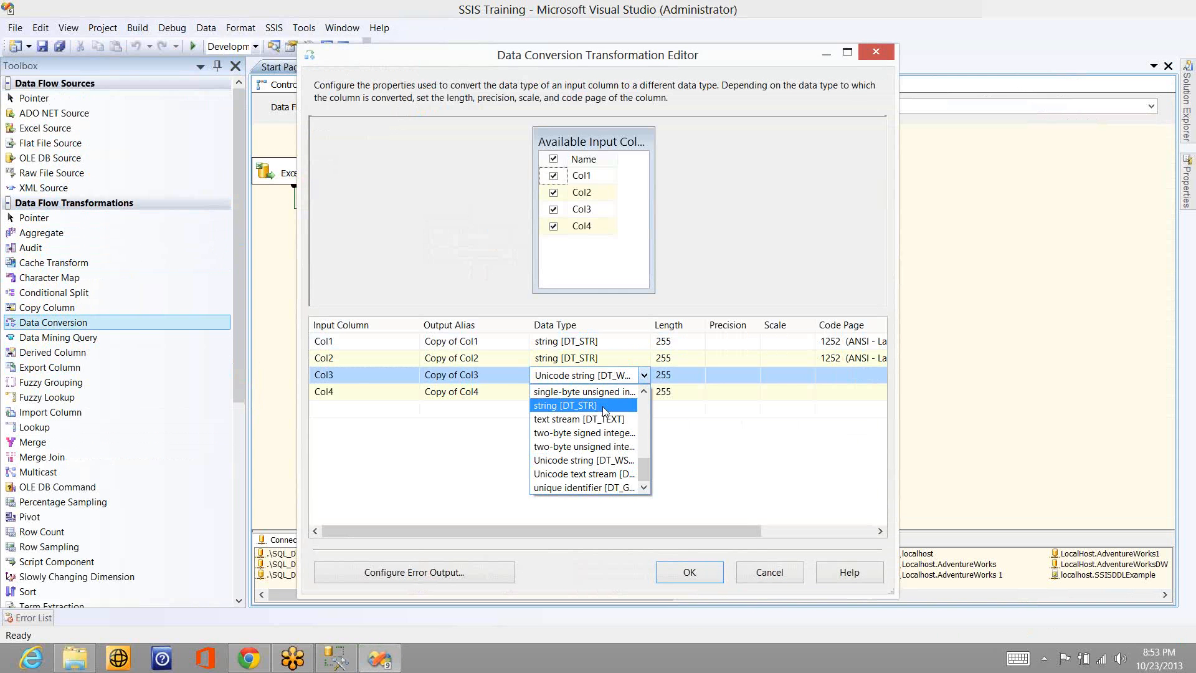
{"action": "left_click", "coordinate": [603, 406]}
{"action": "left_click", "coordinate": [645, 392]}
{"action": "left_click", "coordinate": [643, 391]}
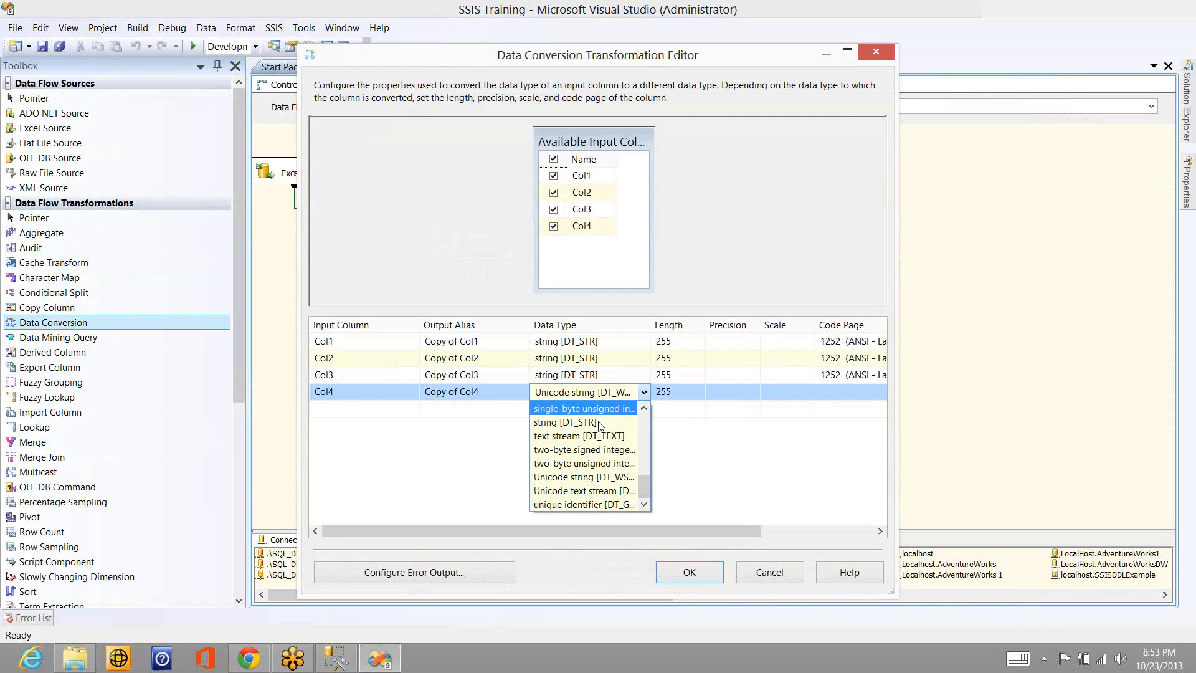
{"action": "left_click", "coordinate": [600, 423]}
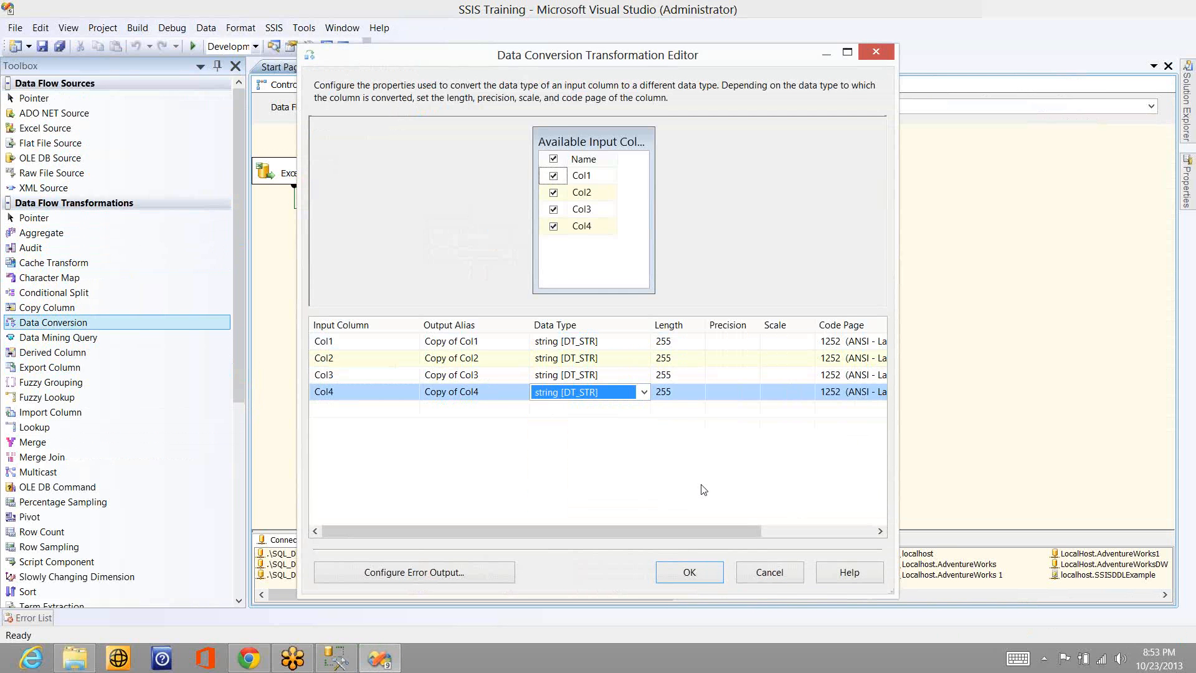
{"action": "left_click", "coordinate": [702, 573]}
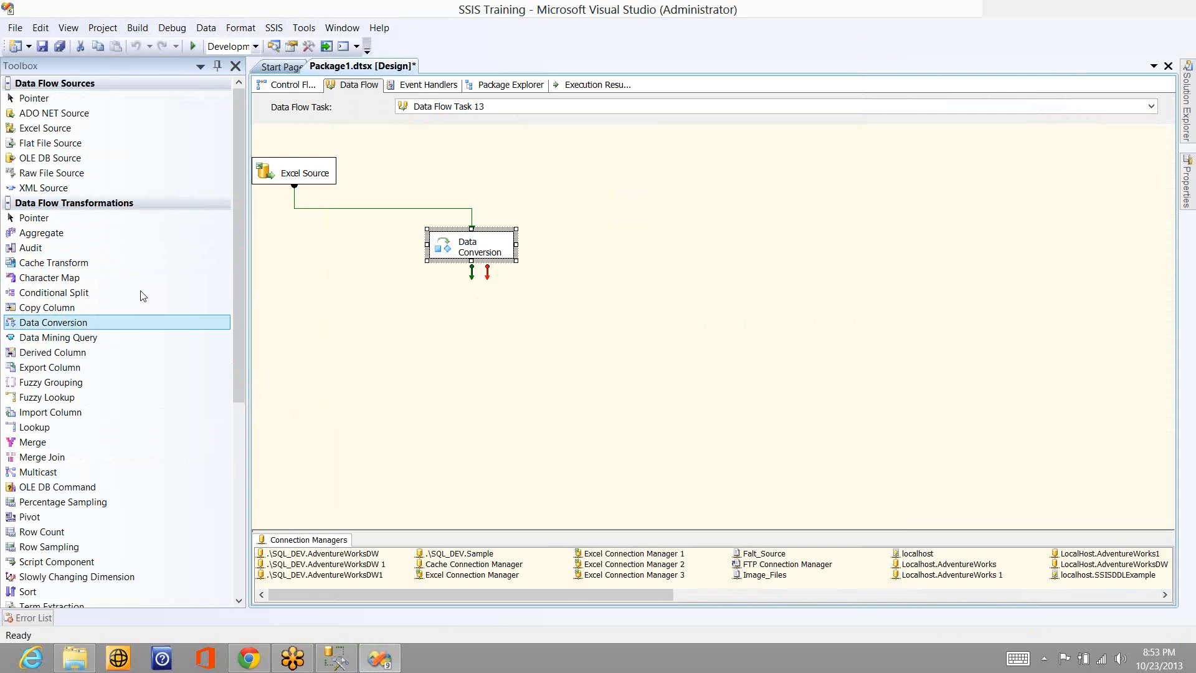
- Add an Audit transformation fed by Data Conversion's green data output
{"action": "left_click_drag", "start_coordinate": [80, 250], "coordinate": [502, 336]}
{"action": "left_click", "coordinate": [476, 282]}
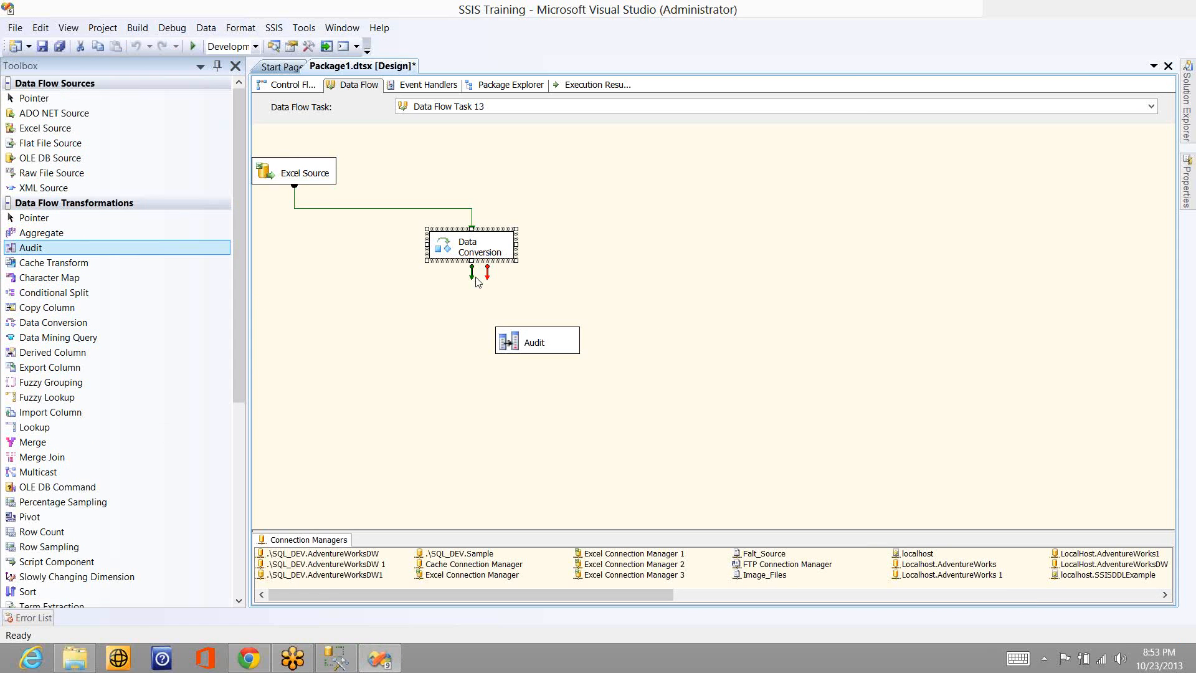
{"action": "left_click_drag", "start_coordinate": [474, 278], "coordinate": [526, 357]}
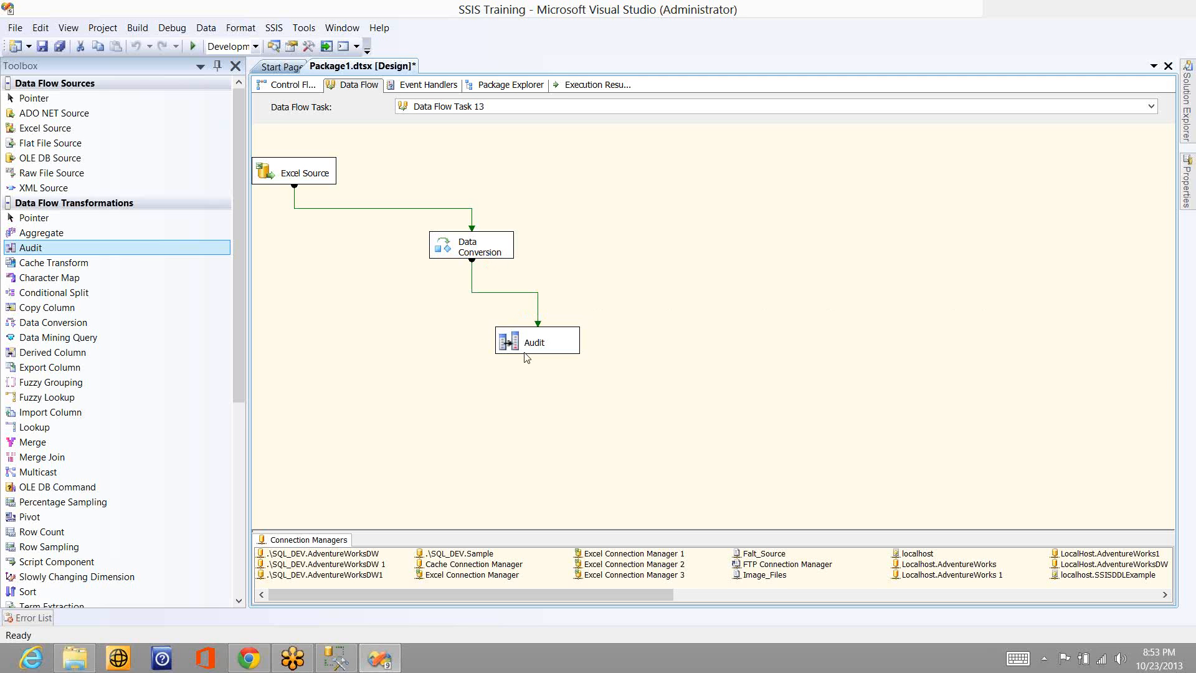
- Execute Data Flow Task 13, reading the Data Conversion error line in the output through to its end before stopping debugging
{"action": "right_click", "coordinate": [568, 199]}
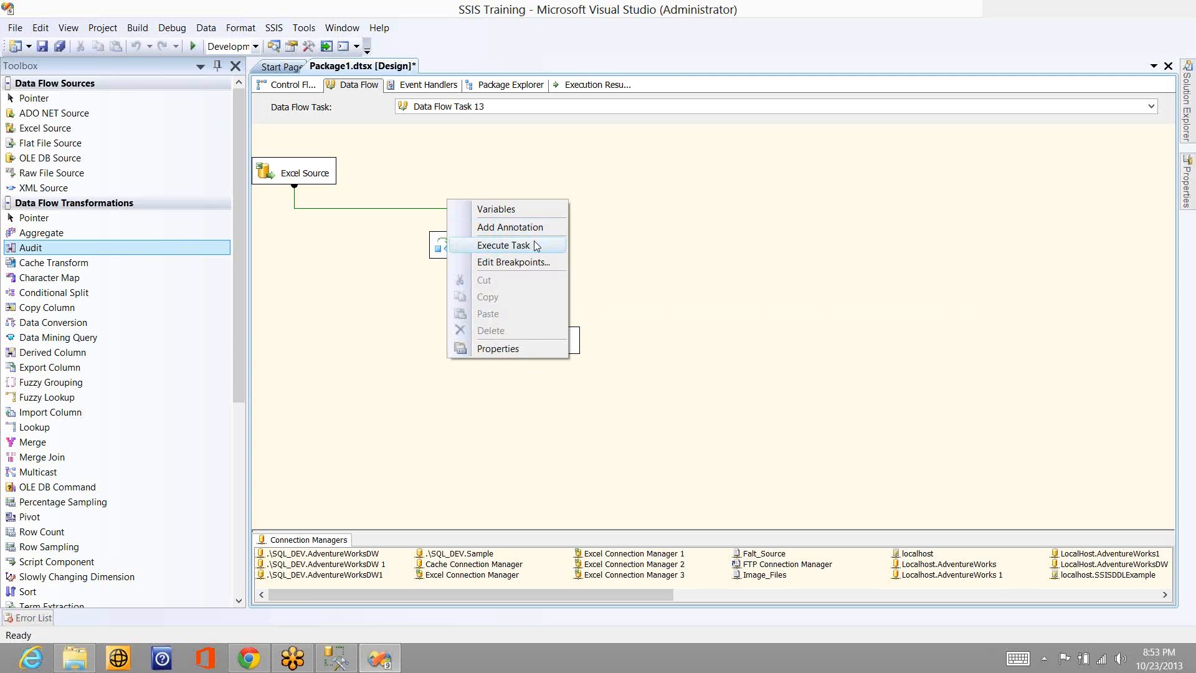
{"action": "left_click", "coordinate": [503, 244]}
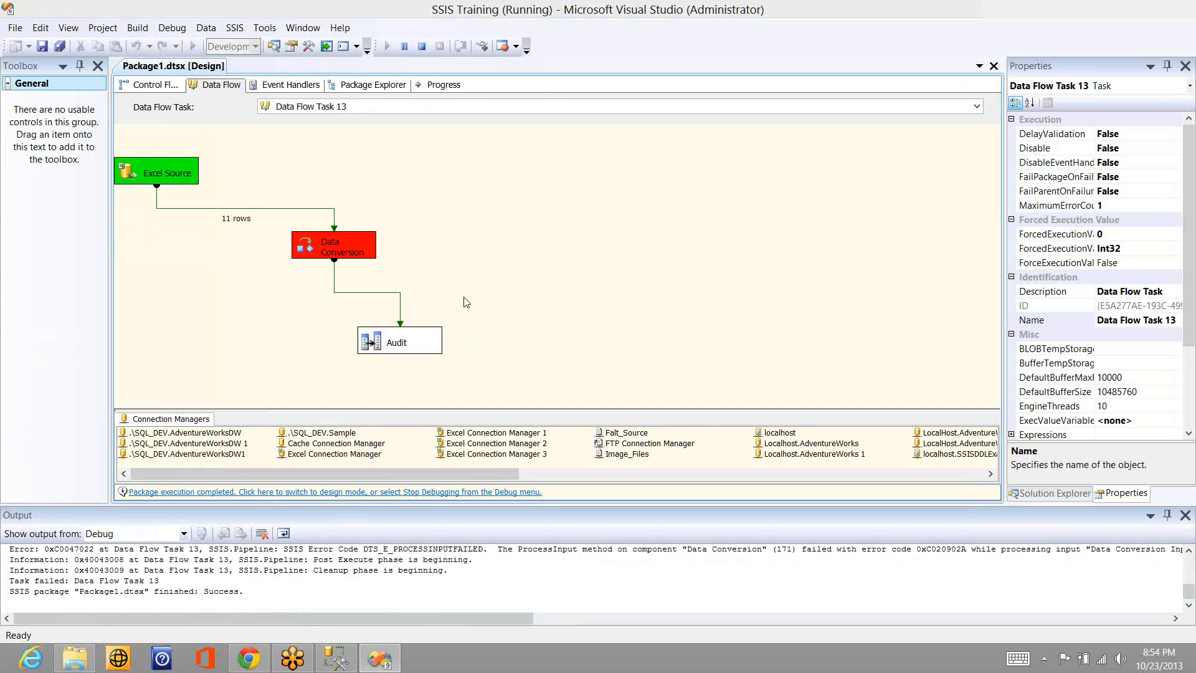
{"action": "left_click", "coordinate": [778, 551]}
{"action": "key", "text": "End"}
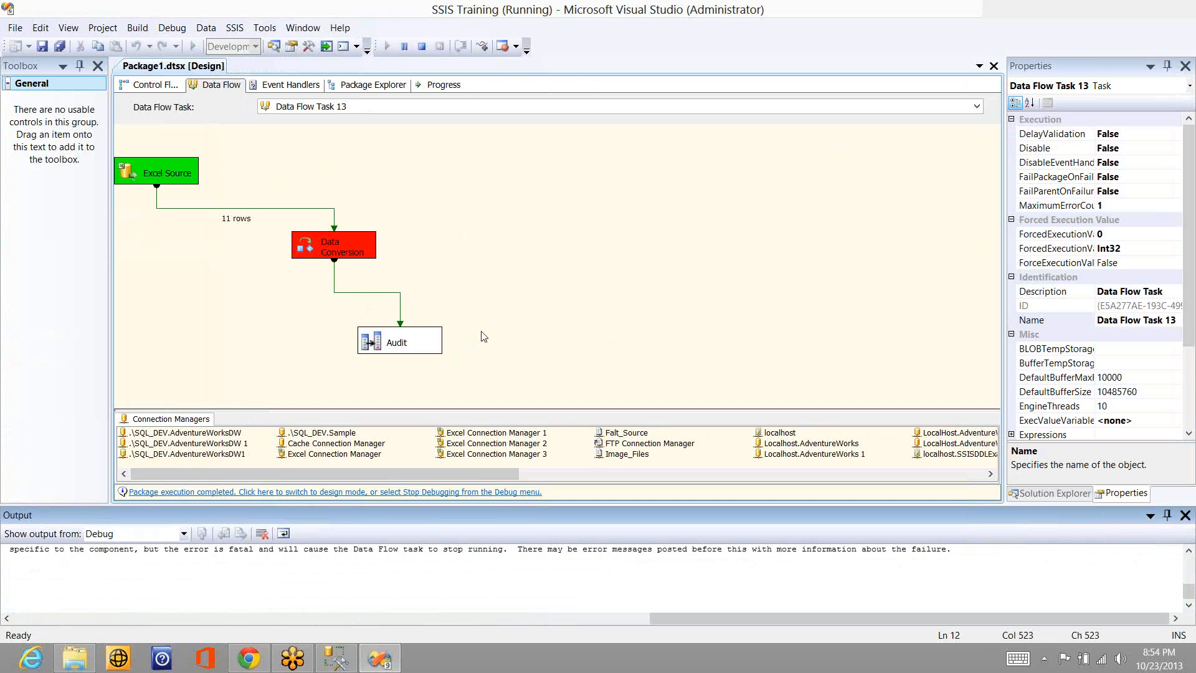
{"action": "left_click", "coordinate": [421, 49]}
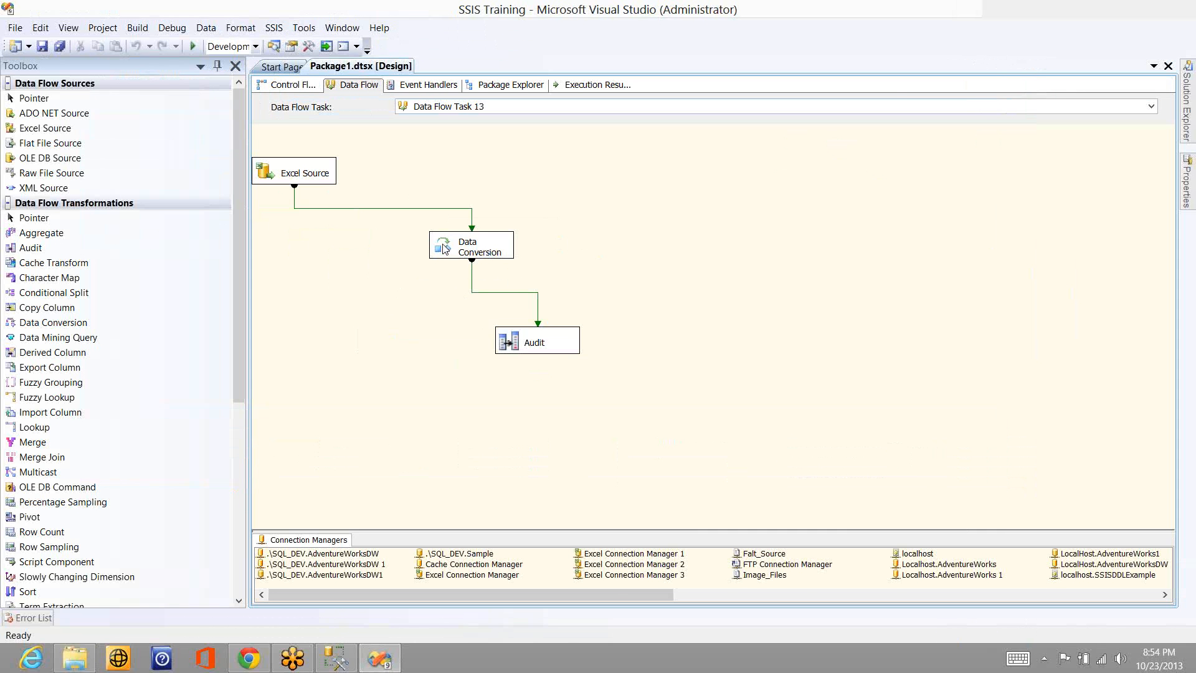
- Exclude Col1 from the Data Conversion transformation's input columns and accept the settings
{"action": "double_click", "coordinate": [444, 248]}
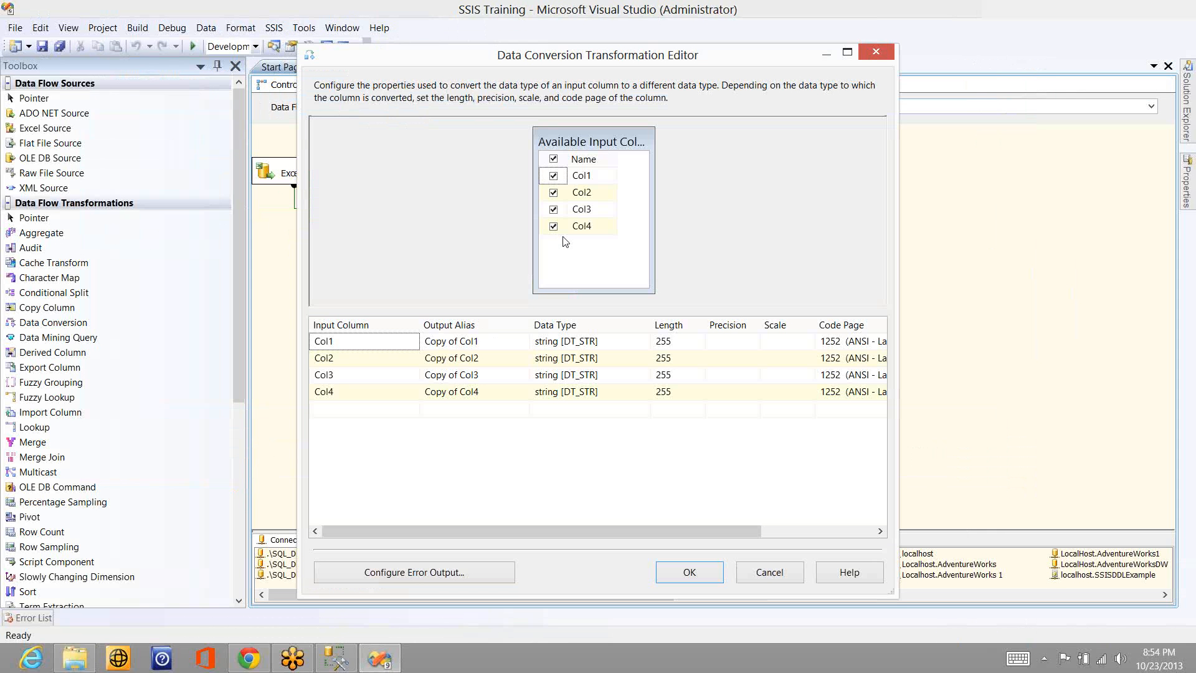
{"action": "left_click", "coordinate": [553, 175]}
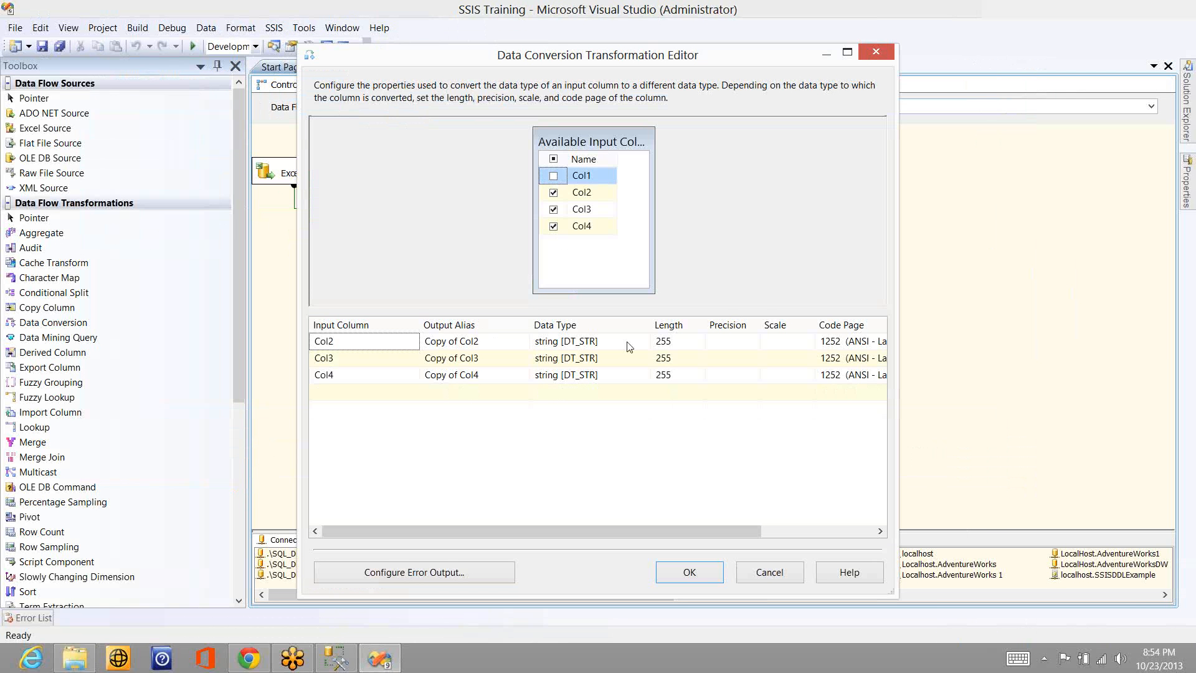
{"action": "left_click", "coordinate": [688, 573]}
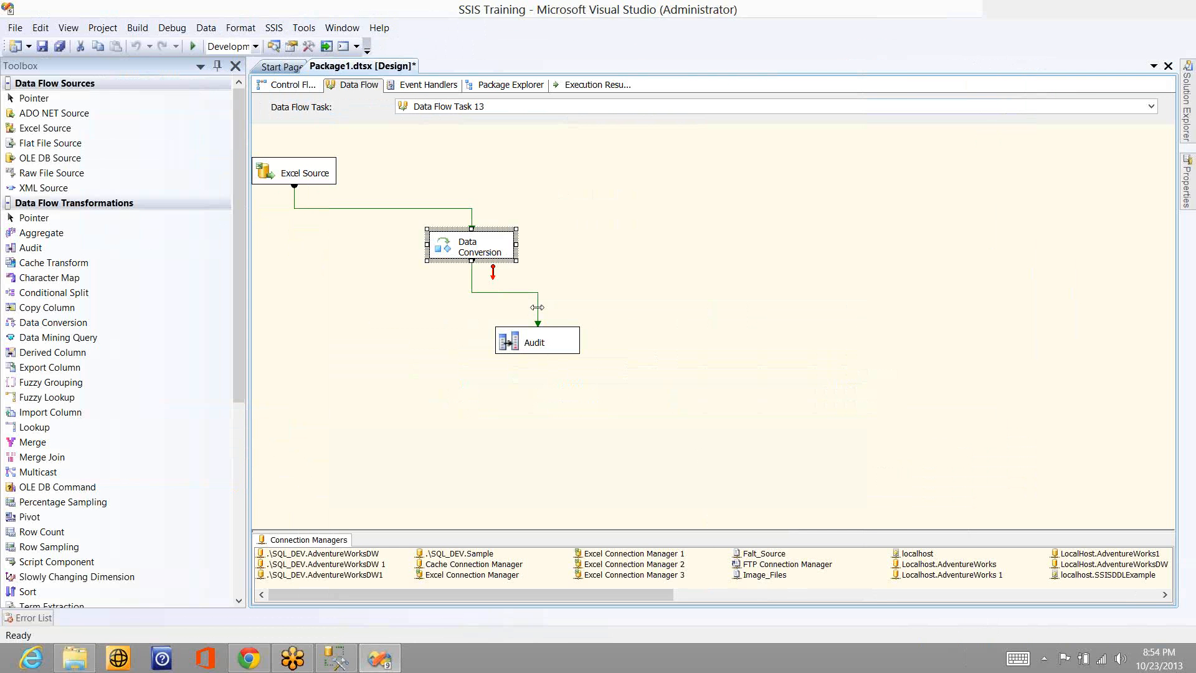
- Check the column metadata of the path from Data Conversion to Audit and execute Data Flow Task 13
{"action": "double_click", "coordinate": [536, 307]}
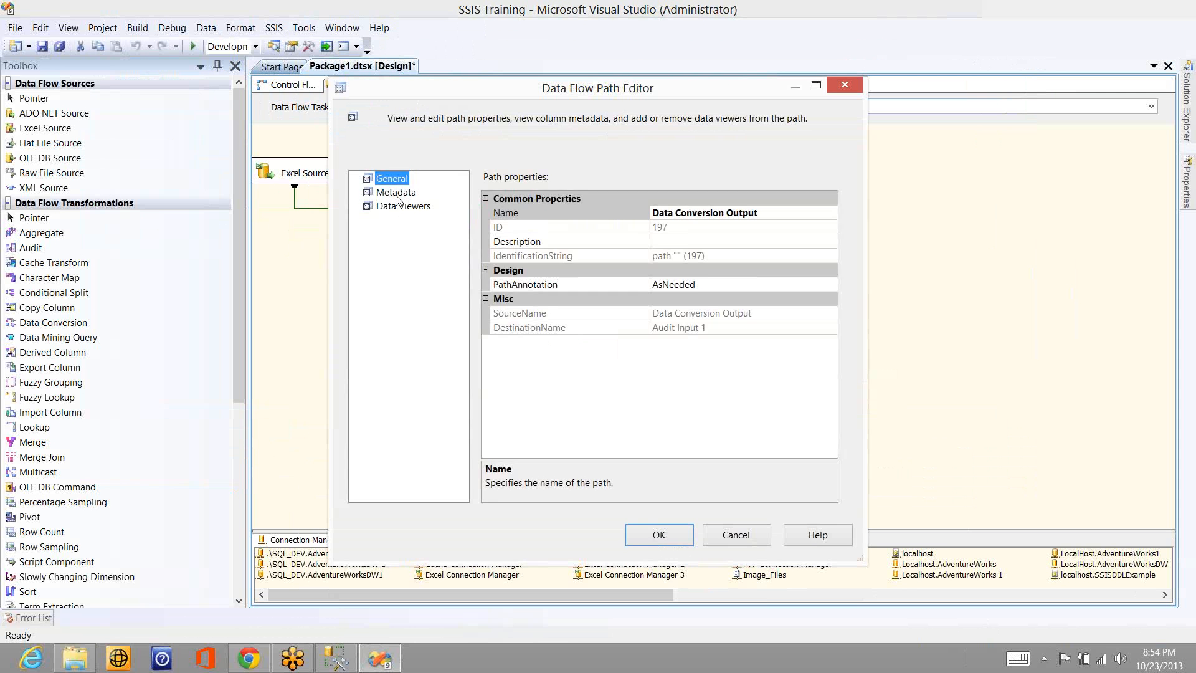
{"action": "left_click", "coordinate": [396, 193]}
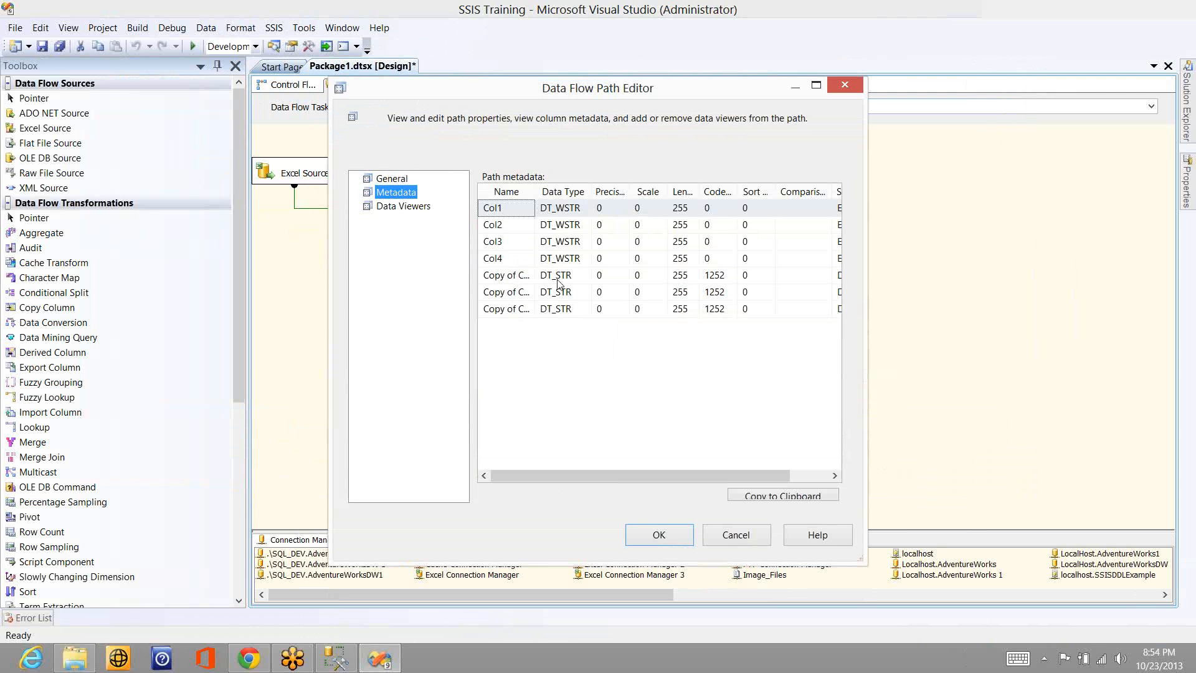
{"action": "left_click", "coordinate": [683, 537]}
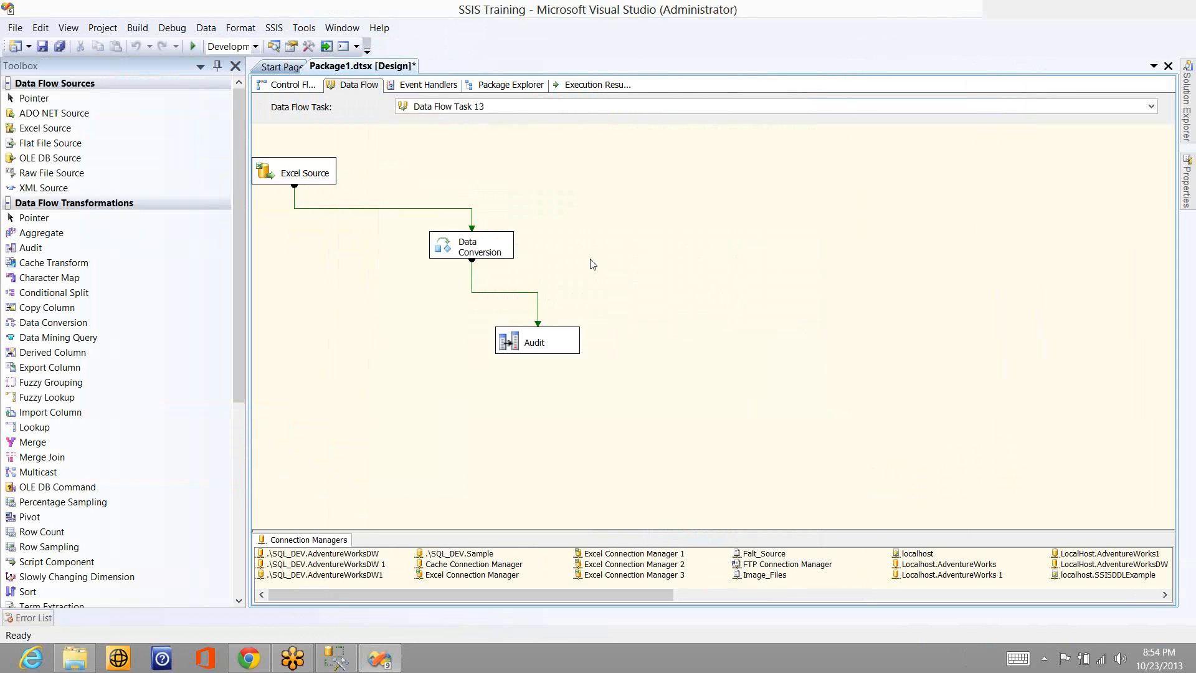
{"action": "right_click", "coordinate": [590, 259]}
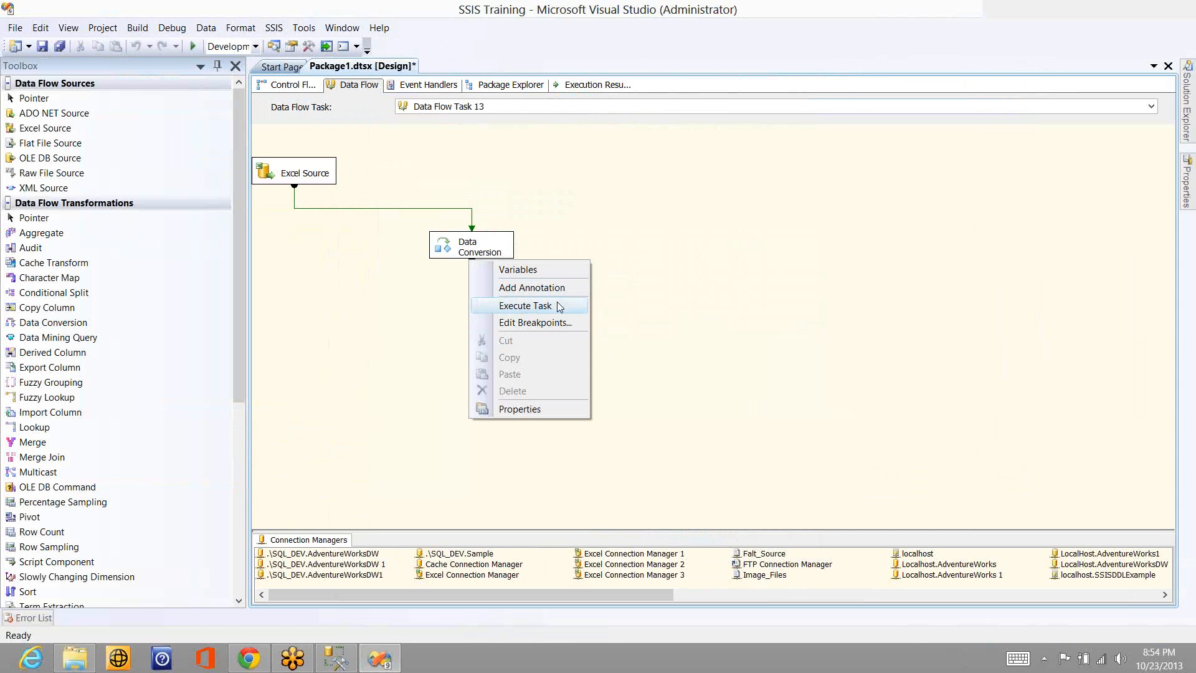
{"action": "left_click", "coordinate": [557, 302]}
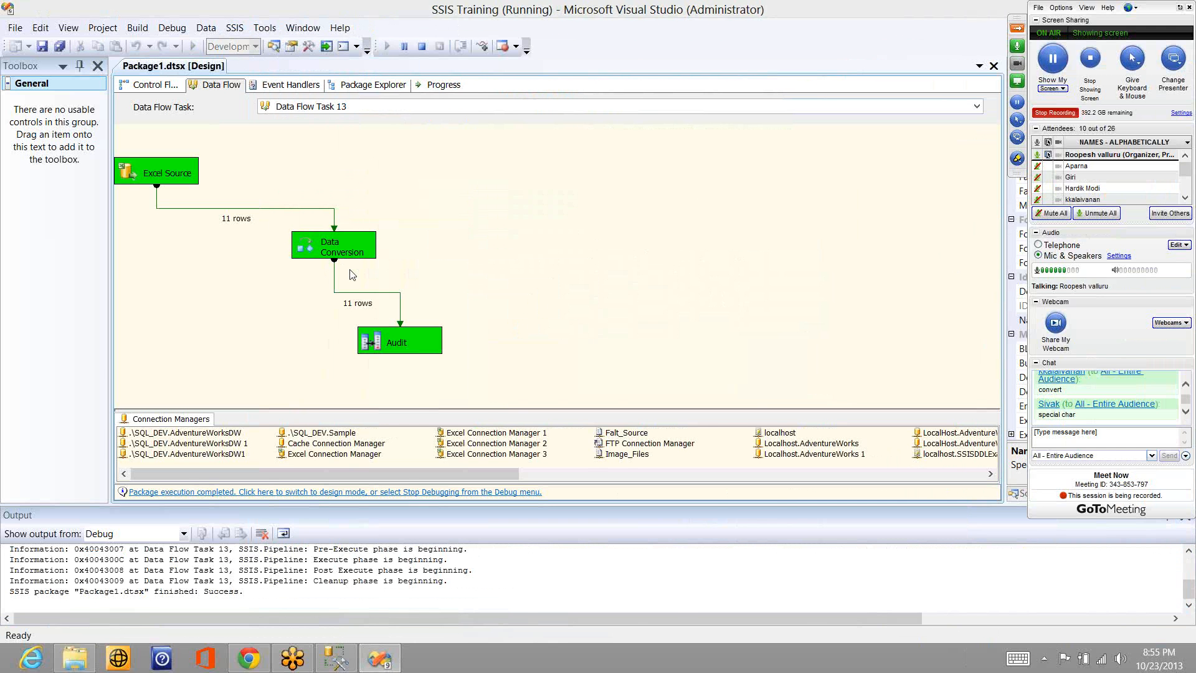
- Open the Training workbook in Excel, dismiss the activation wizard, and inspect the range B2:D12 and the Chinese text in A12
{"action": "key", "text": "super+d"}
{"action": "left_click", "coordinate": [321, 204]}
{"action": "double_click", "coordinate": [321, 200]}
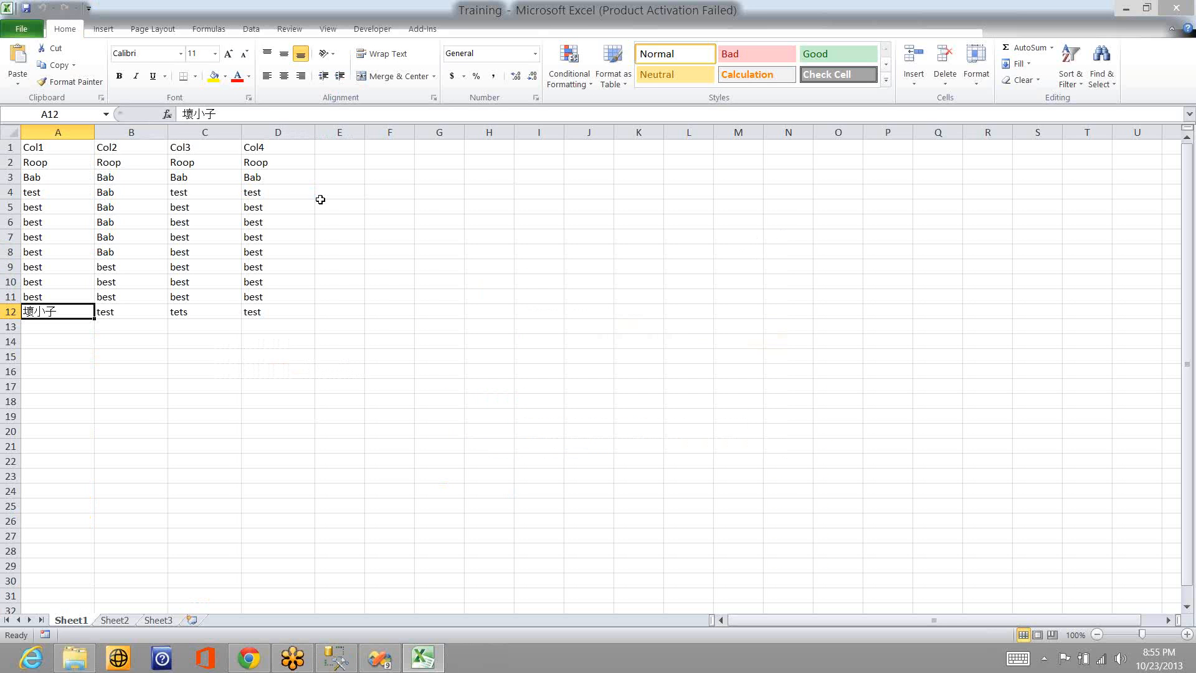
{"action": "left_click", "coordinate": [119, 164]}
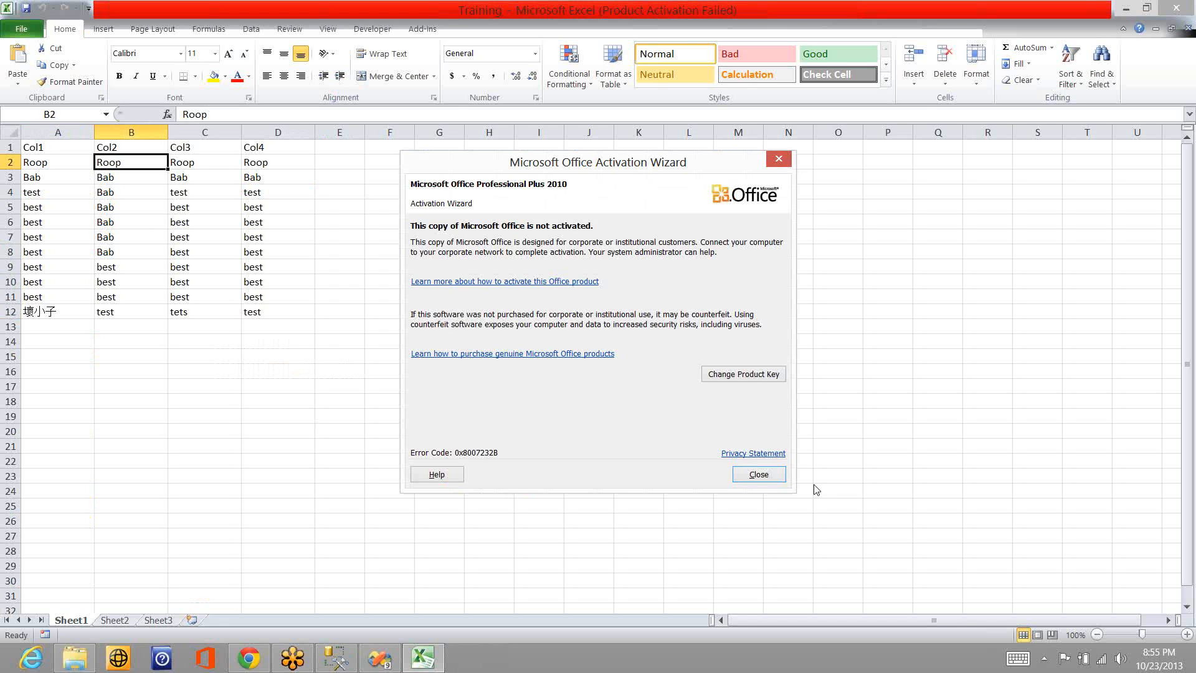
{"action": "left_click", "coordinate": [734, 471]}
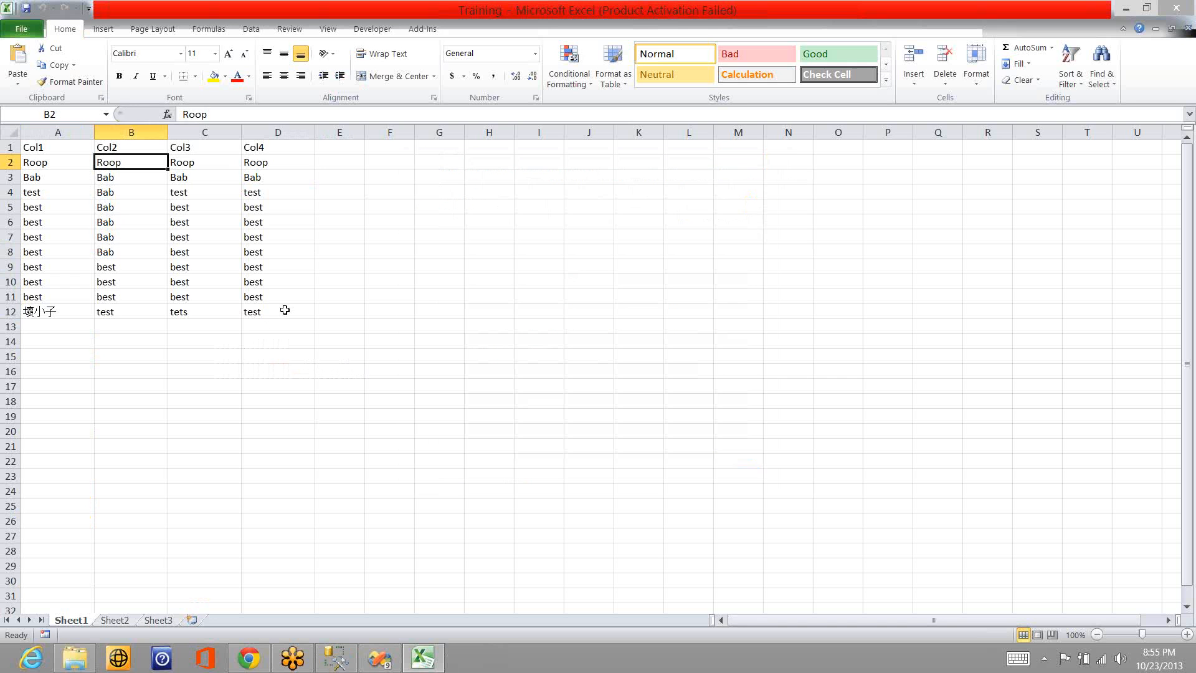
{"action": "left_click", "coordinate": [284, 310], "text": "shift"}
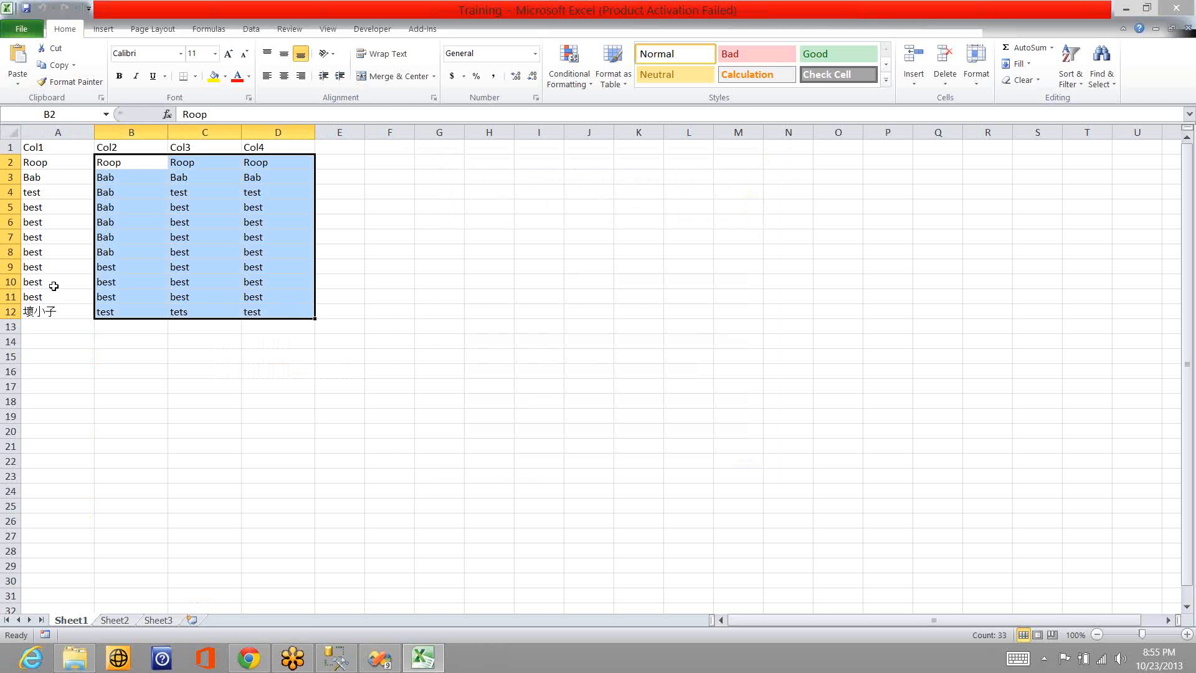
{"action": "left_click", "coordinate": [70, 312]}
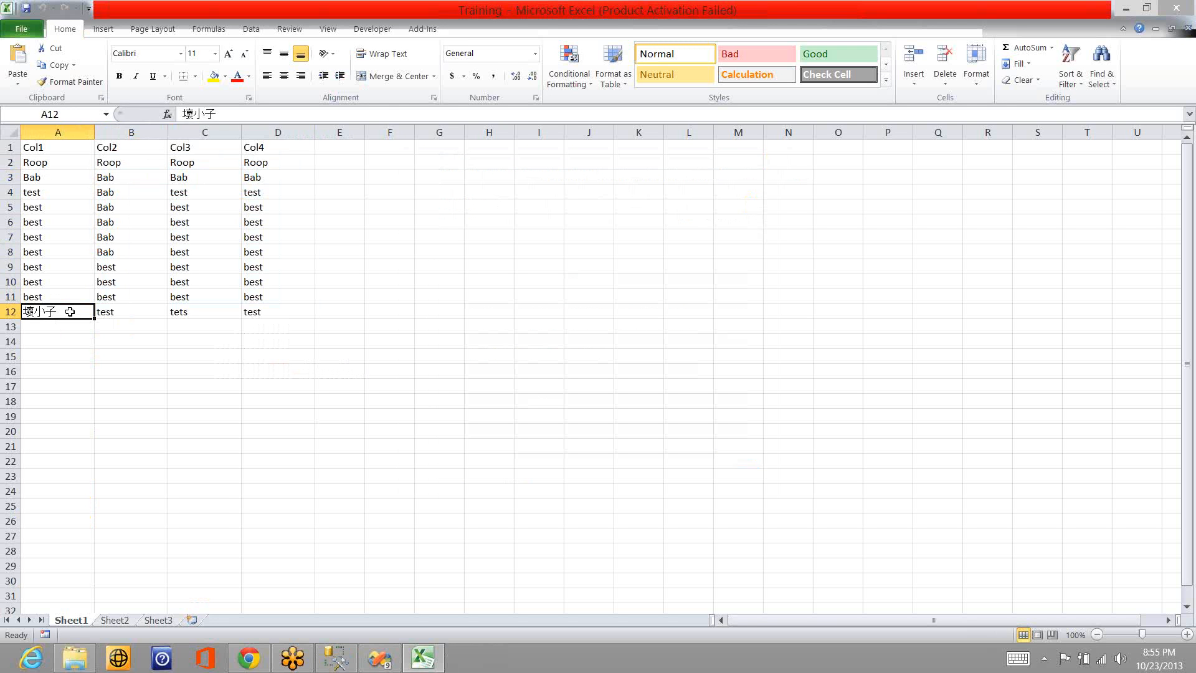
- Switch back to Visual Studio, stop debugging and delete the Audit transformation from the data flow
{"action": "key", "text": "alt+Tab"}
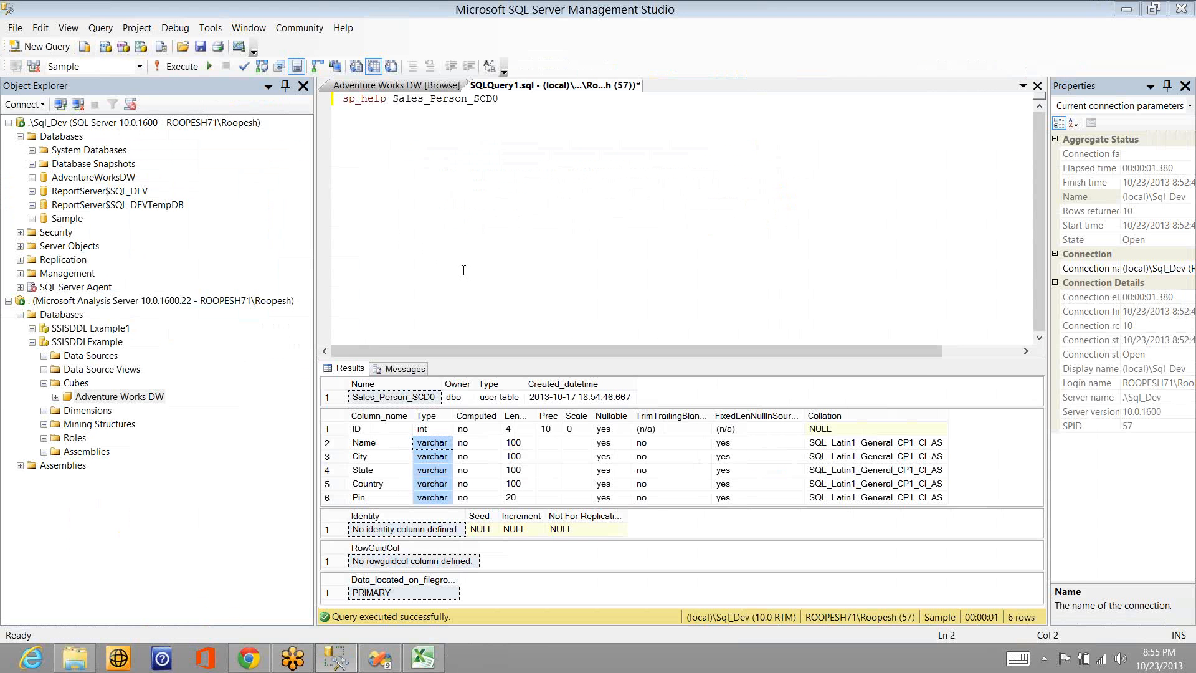
{"action": "key", "text": "alt+Tab"}
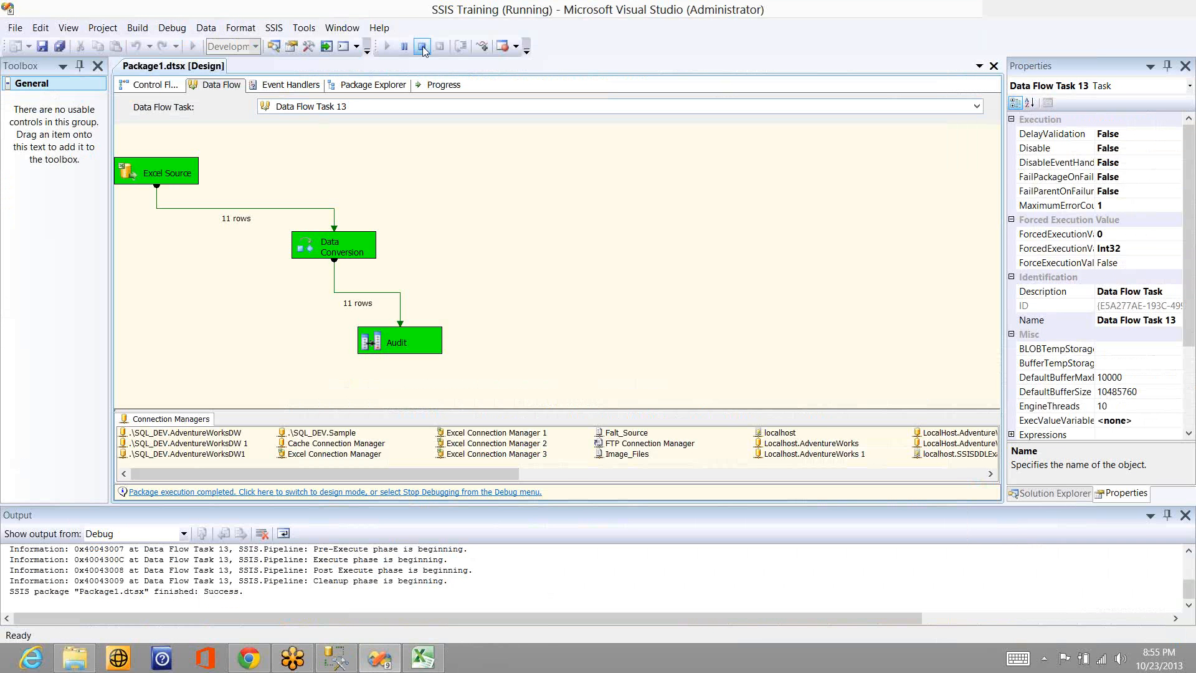
{"action": "key", "text": "shift+F5"}
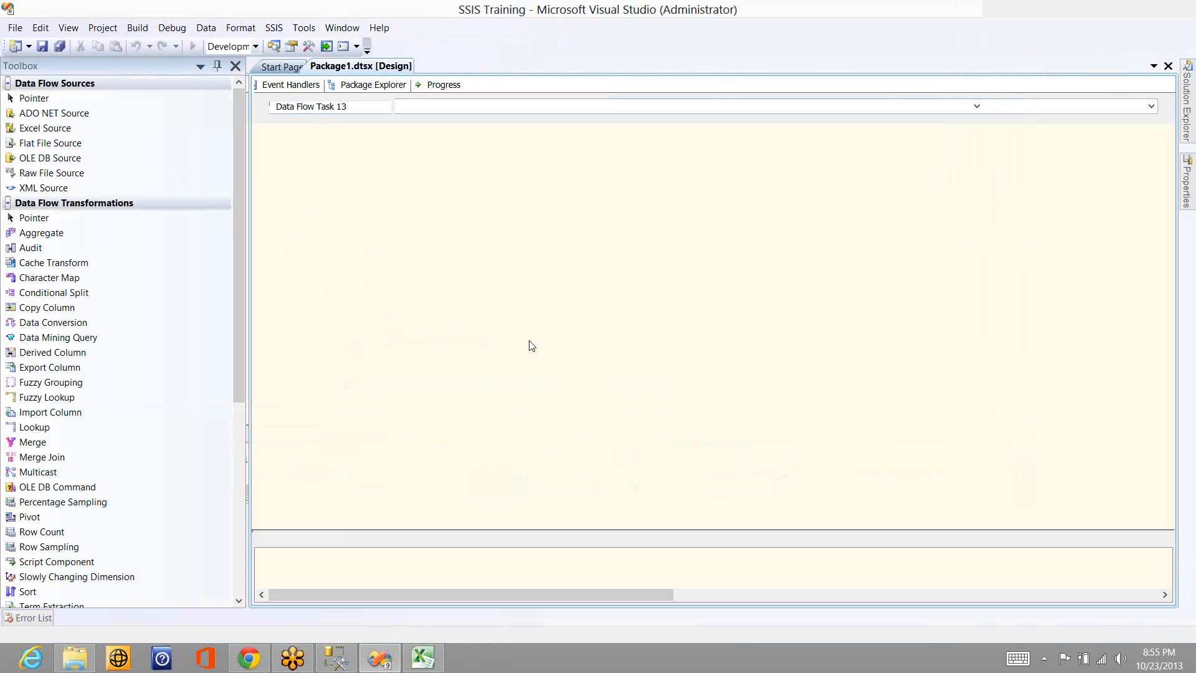
{"action": "left_click", "coordinate": [537, 346]}
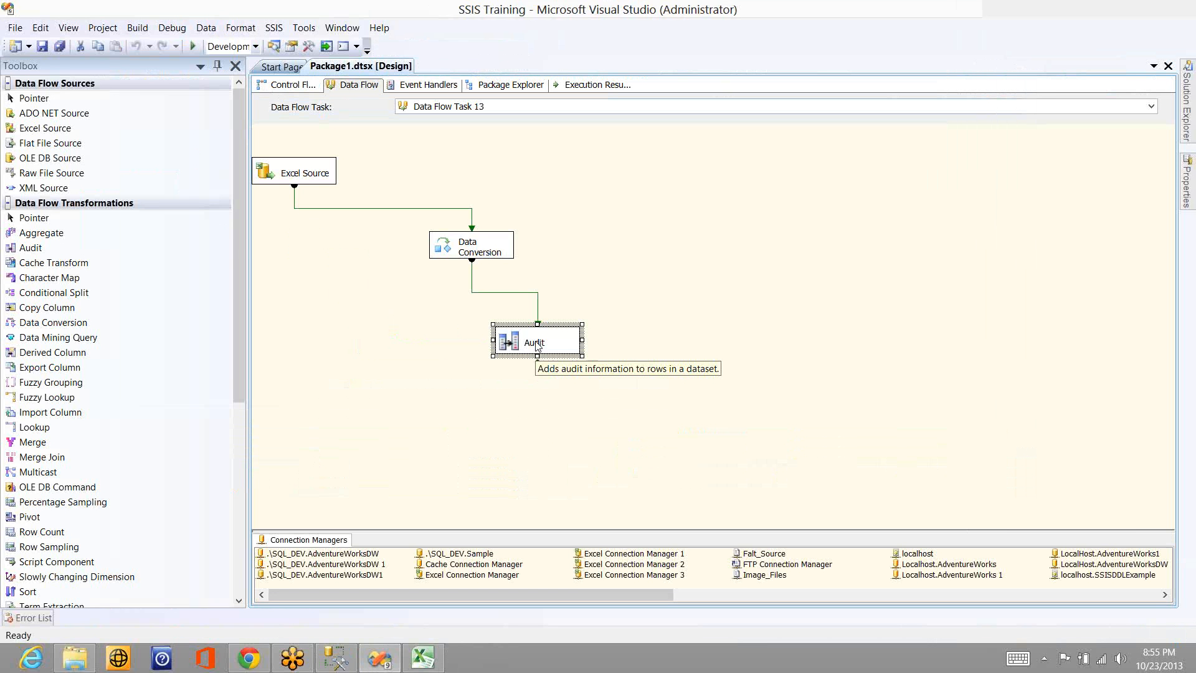
{"action": "key", "text": "Delete"}
{"action": "key", "text": "Return"}
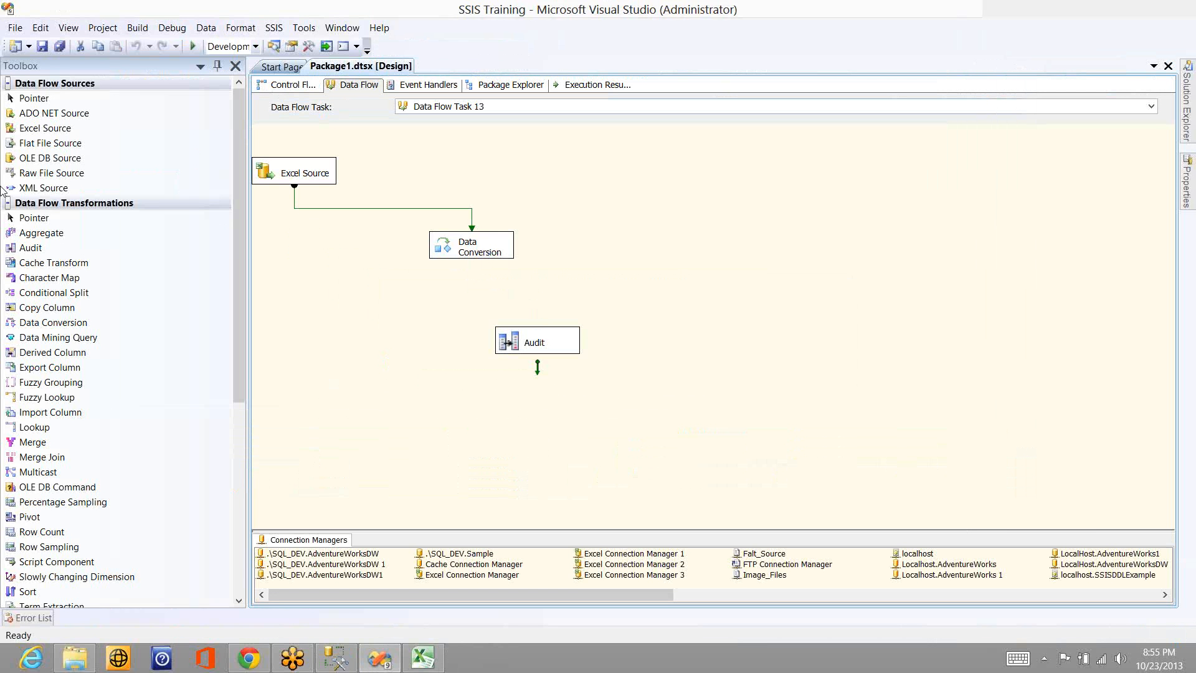
- Add an OLE DB Destination below Data Conversion and feed it from Data Conversion's green data output
{"action": "left_click", "coordinate": [8, 204]}
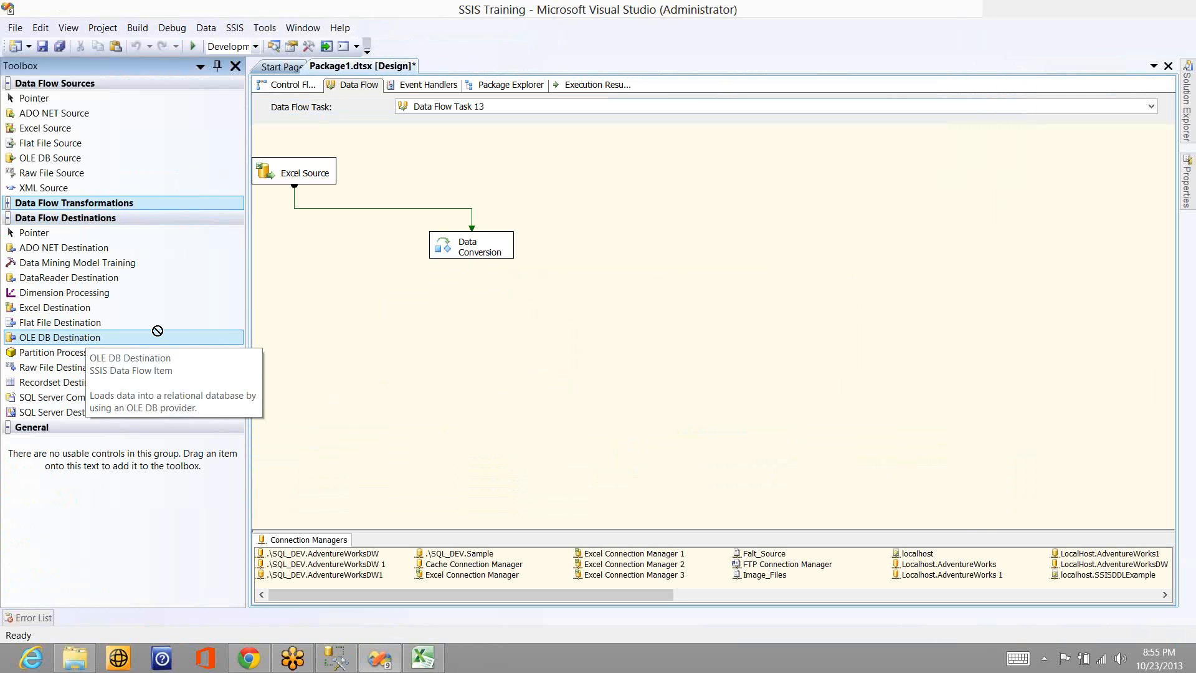
{"action": "left_click_drag", "start_coordinate": [155, 336], "coordinate": [452, 312]}
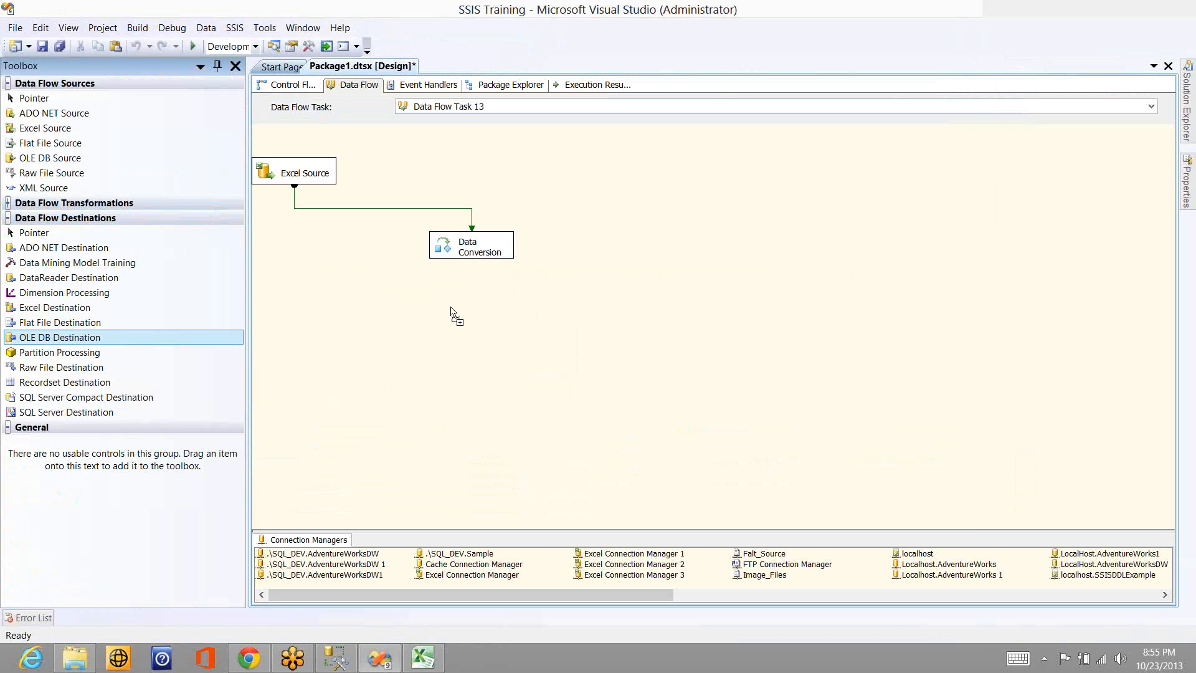
{"action": "left_click", "coordinate": [472, 254]}
{"action": "left_click_drag", "start_coordinate": [473, 277], "coordinate": [502, 327]}
{"action": "left_click", "coordinate": [502, 327]}
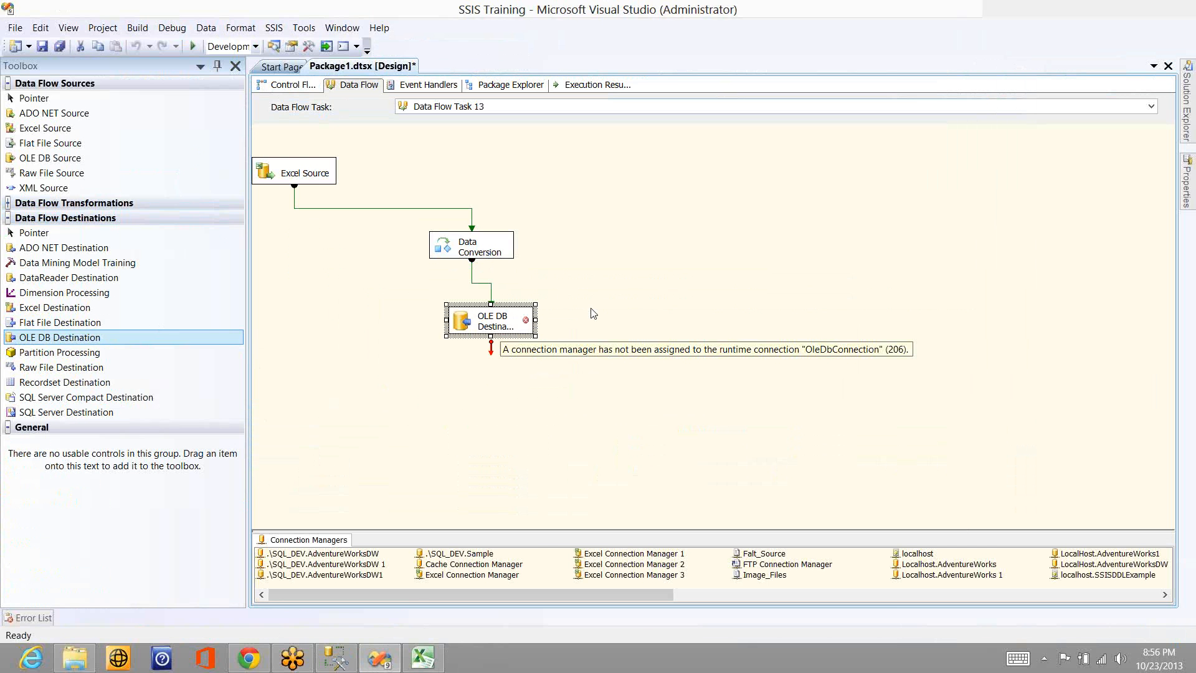
- Set the OLE DB Destination to connection localhost\sql_dev.Sample, access mode Table or view, and table [dbo].[Sales_Person_SCD0]
{"action": "double_click", "coordinate": [506, 316]}
{"action": "double_click", "coordinate": [473, 315]}
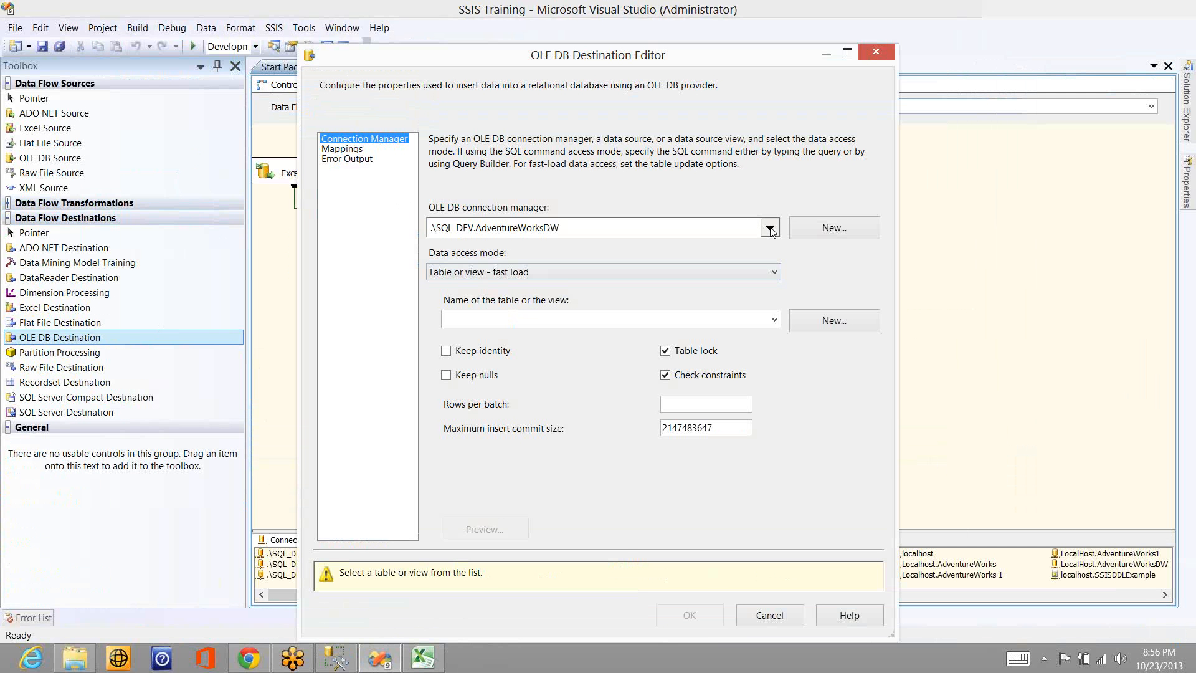
{"action": "left_click", "coordinate": [770, 230]}
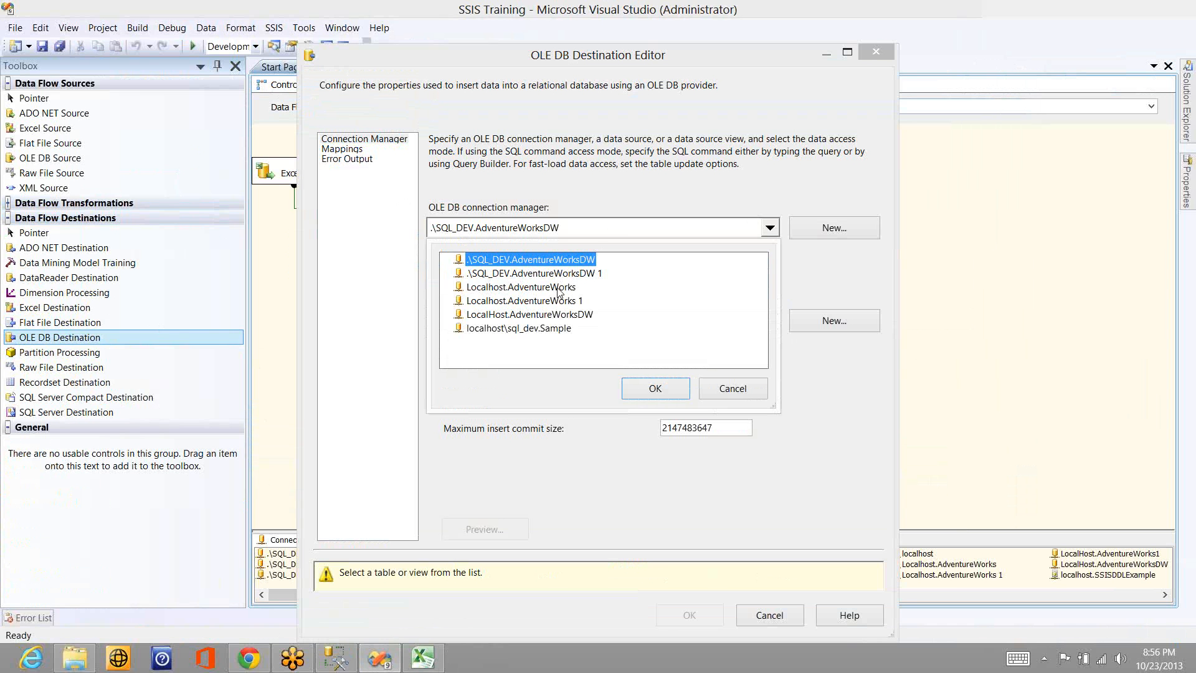
{"action": "left_click", "coordinate": [551, 330]}
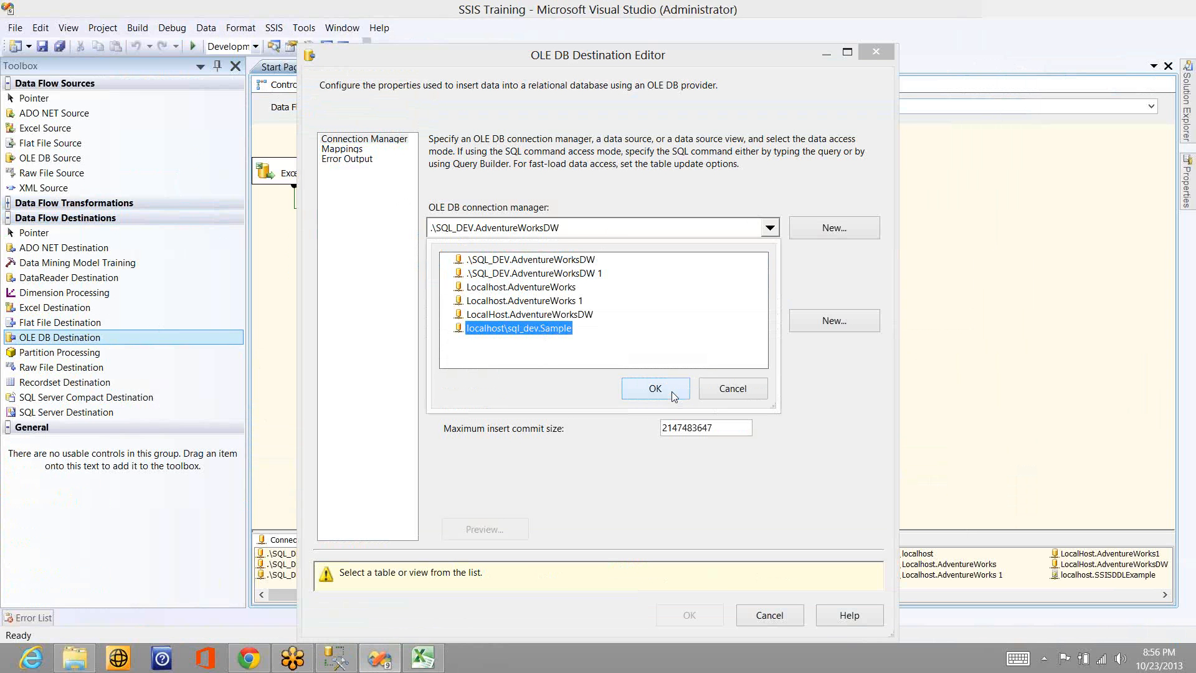
{"action": "left_click", "coordinate": [655, 388]}
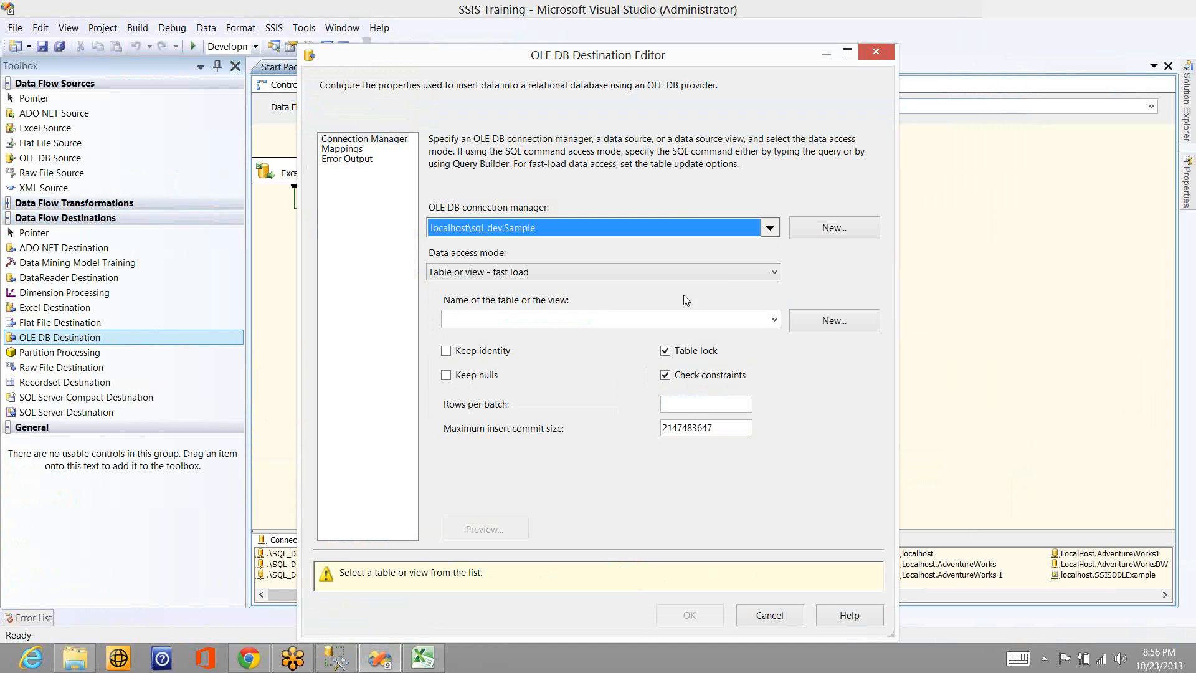
{"action": "left_click", "coordinate": [632, 272]}
{"action": "left_click", "coordinate": [631, 287]}
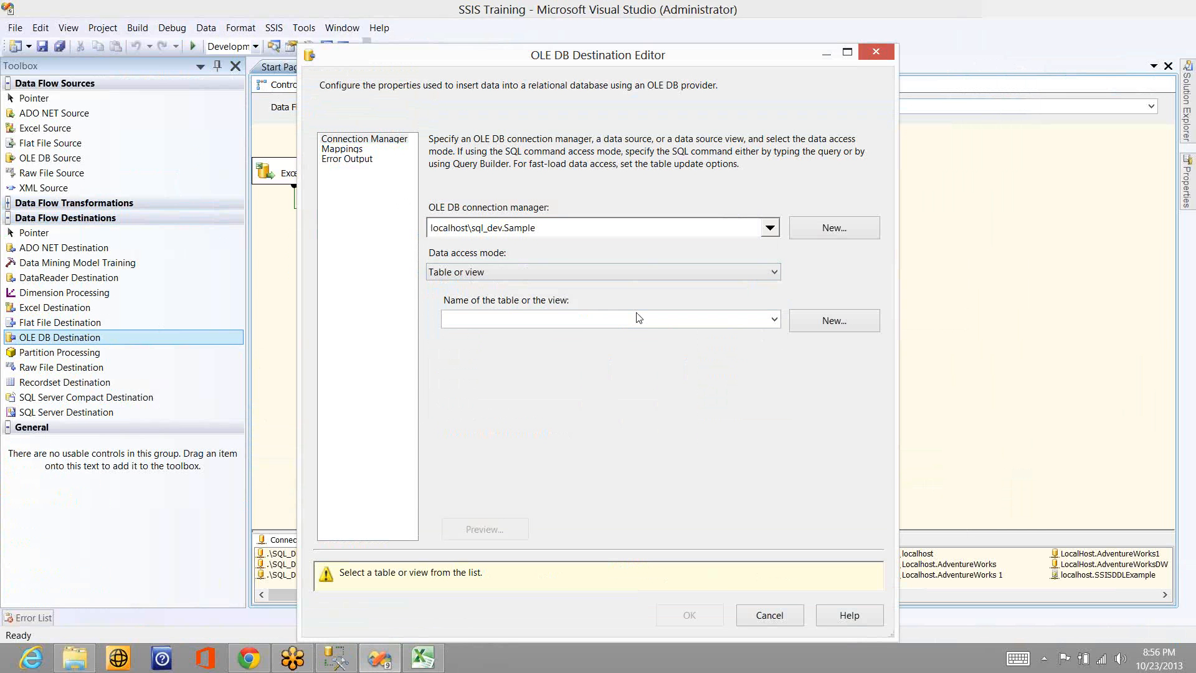
{"action": "left_click", "coordinate": [635, 319]}
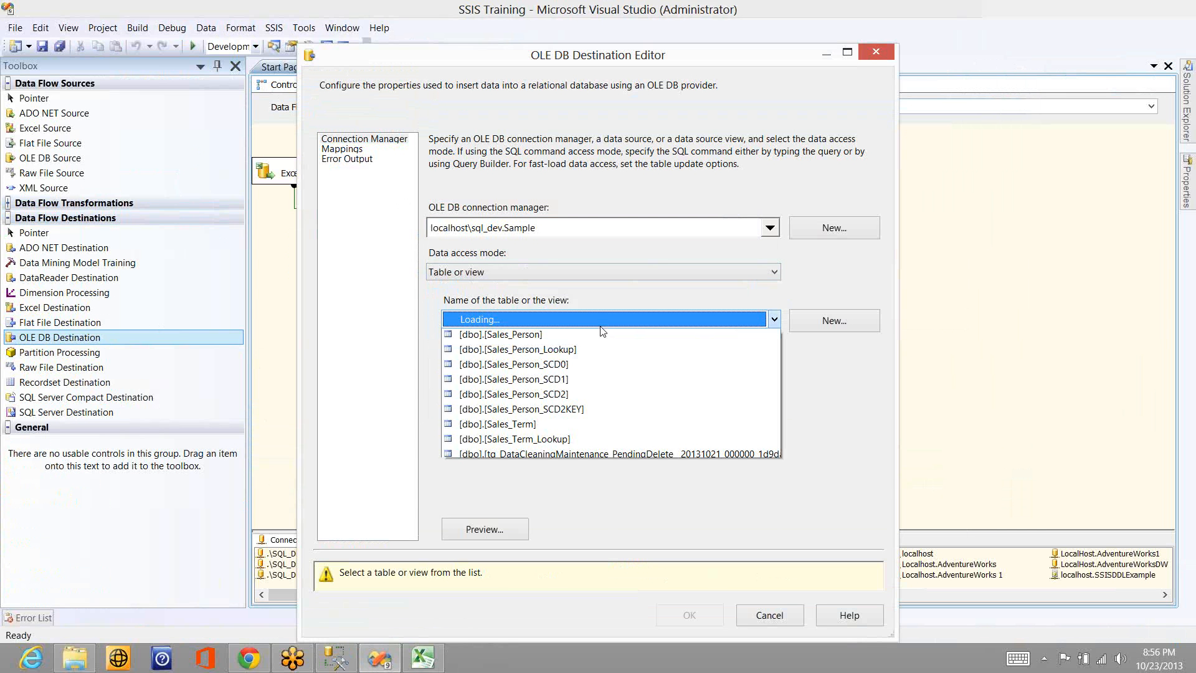
{"action": "left_click", "coordinate": [556, 412]}
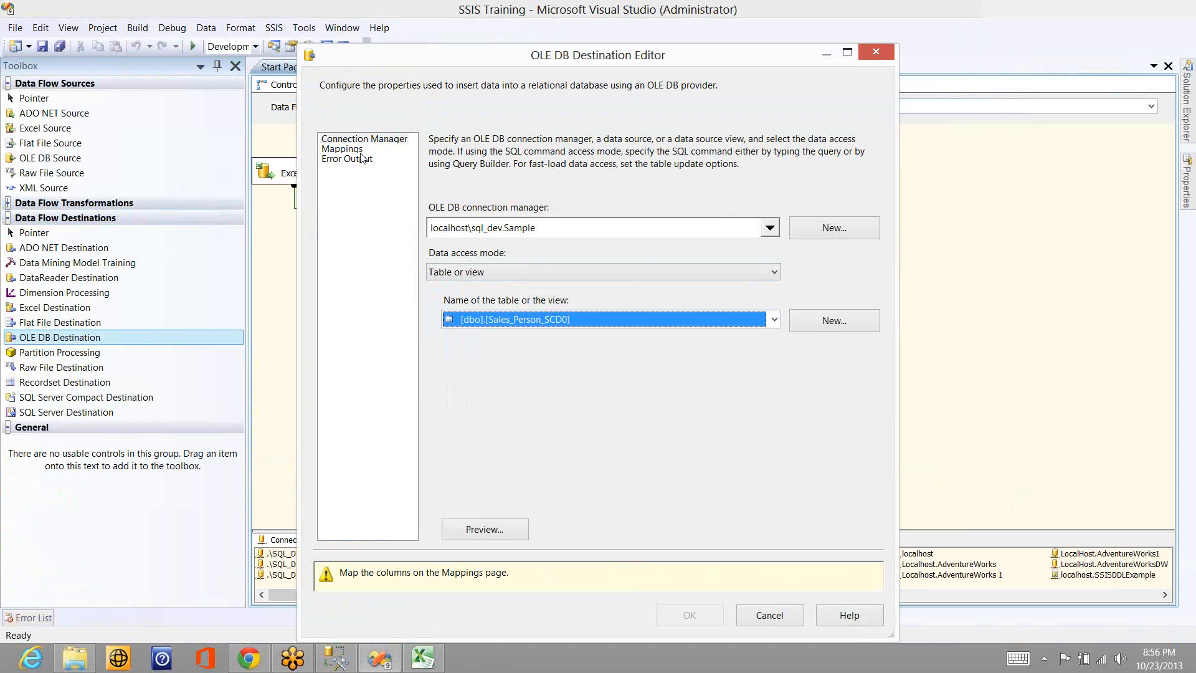
- Map Copy of Col2 to City, Copy of Col3 to State and Copy of Col4 to Pin, and accept the destination settings
{"action": "left_click", "coordinate": [358, 150]}
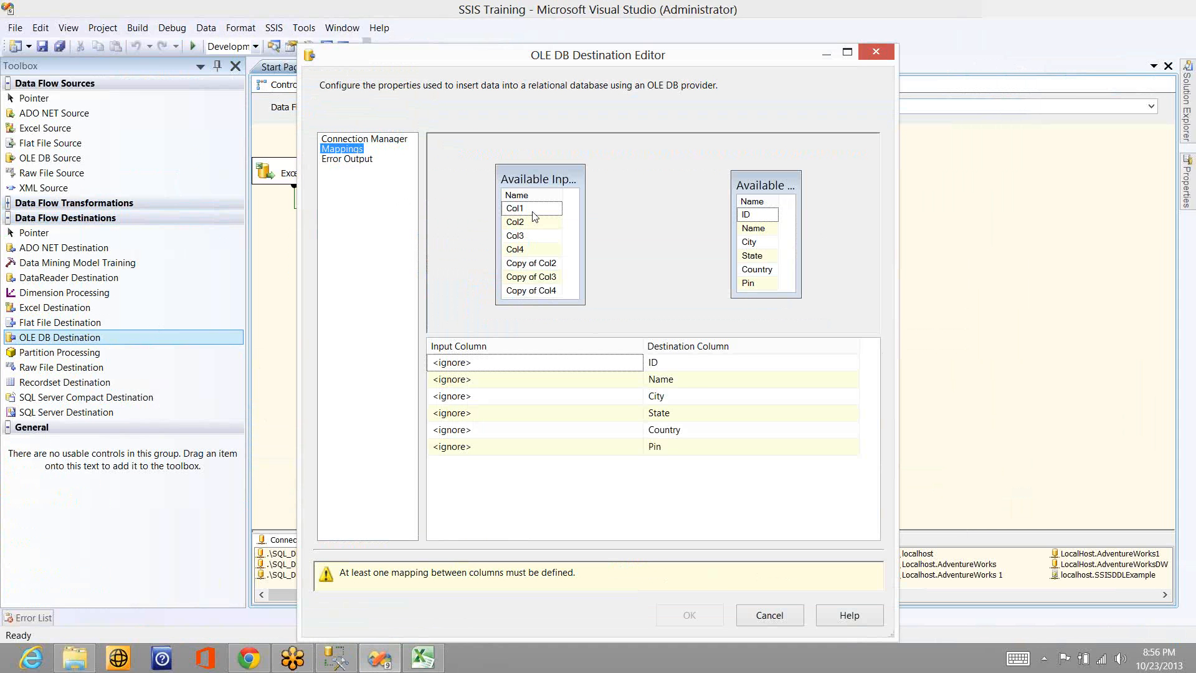
{"action": "left_click_drag", "start_coordinate": [545, 268], "coordinate": [760, 247]}
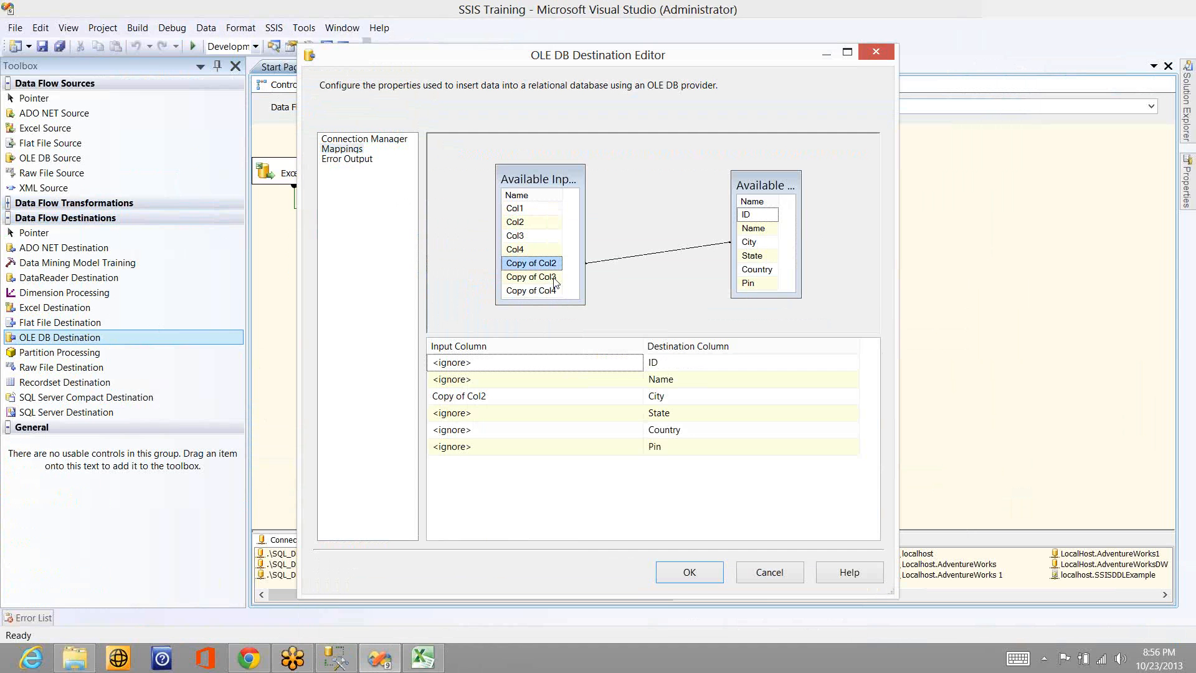
{"action": "left_click_drag", "start_coordinate": [559, 275], "coordinate": [769, 256]}
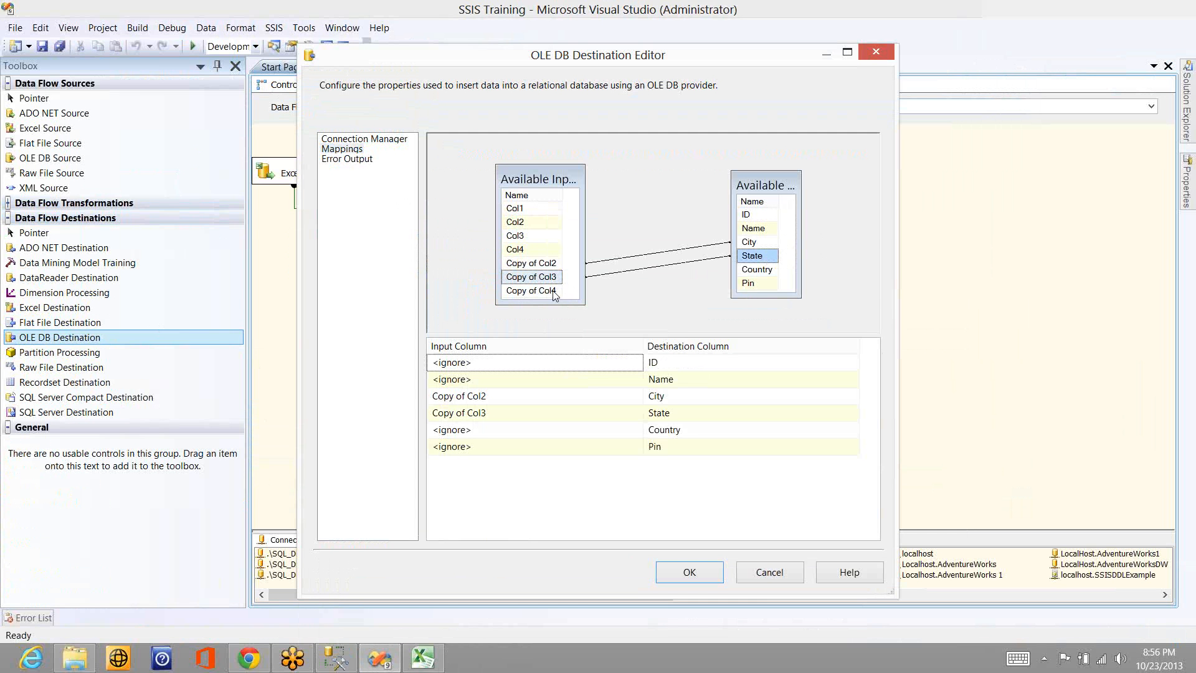
{"action": "left_click_drag", "start_coordinate": [553, 292], "coordinate": [753, 283]}
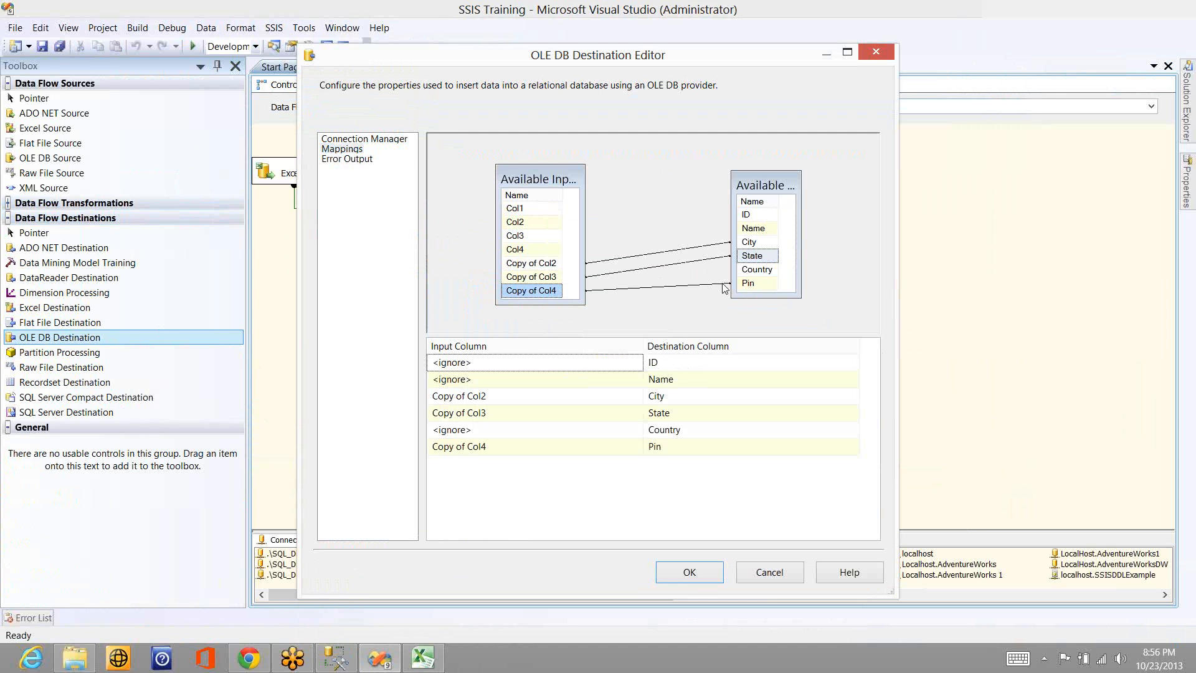
{"action": "left_click", "coordinate": [687, 576]}
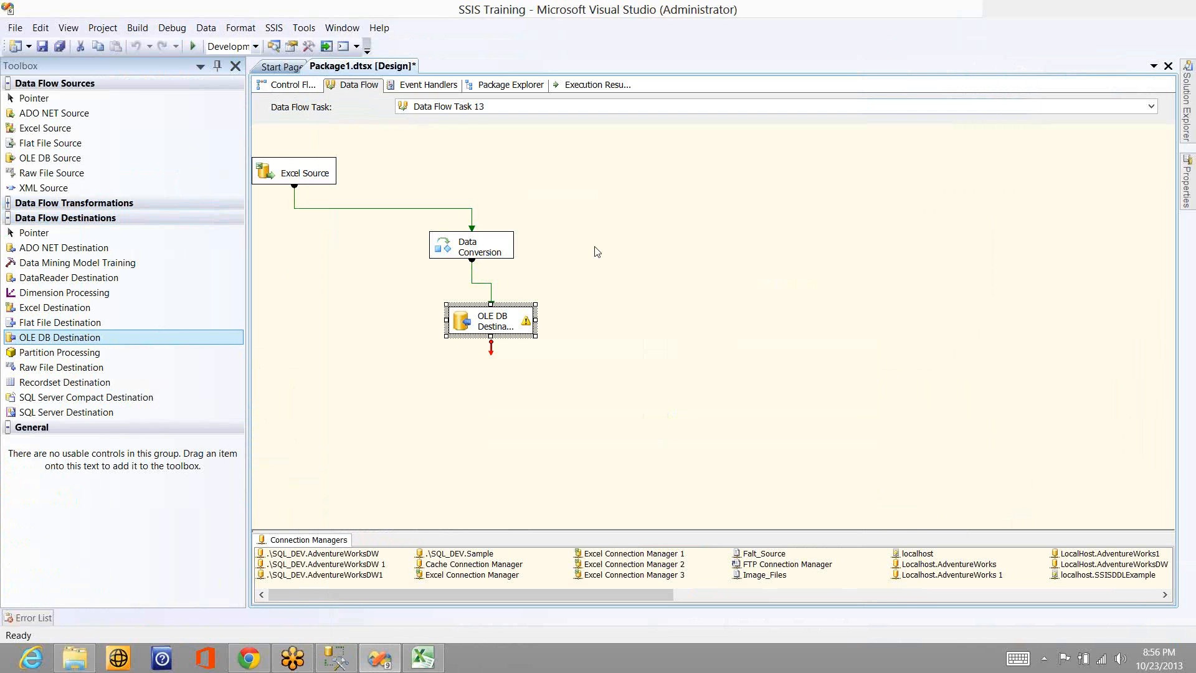
- Execute Data Flow Task 13 with the OLE DB Destination in place
{"action": "left_click", "coordinate": [596, 251]}
{"action": "right_click", "coordinate": [473, 247]}
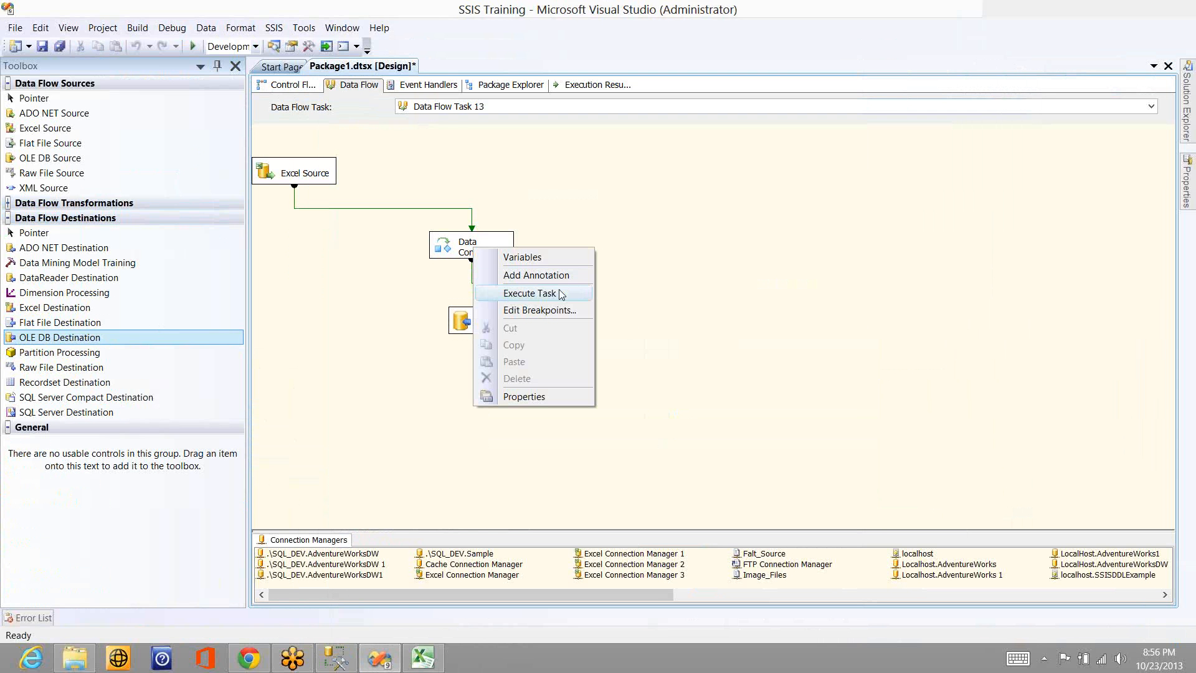
{"action": "left_click", "coordinate": [561, 294]}
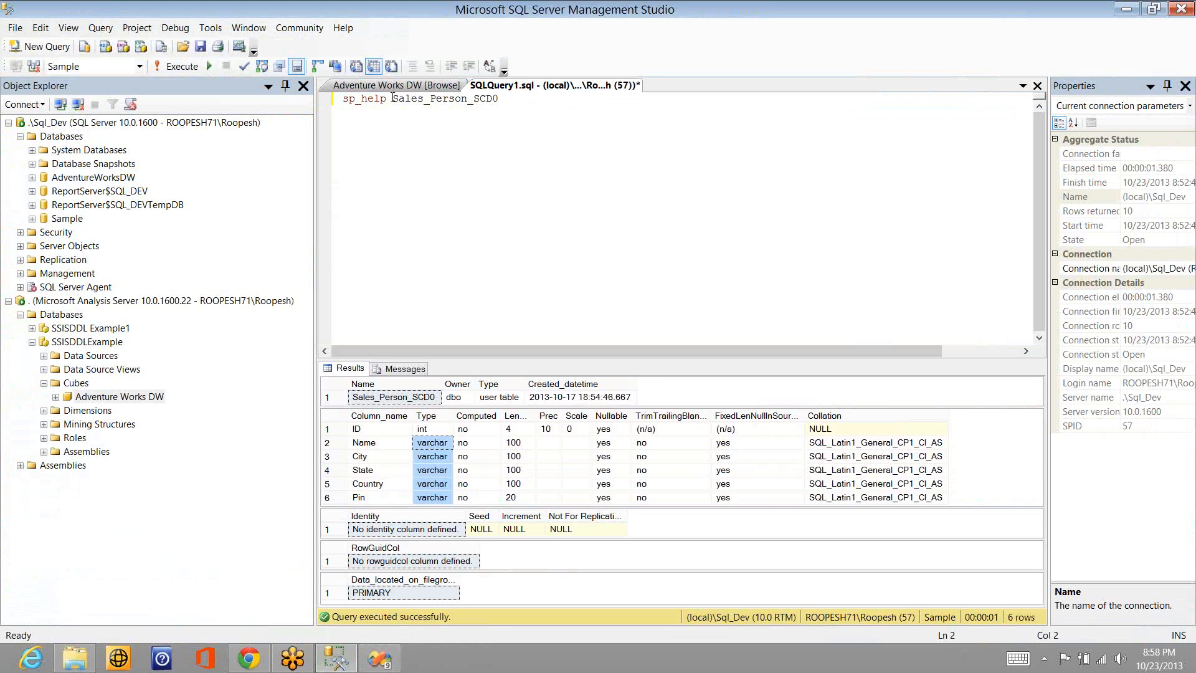
- Rewrite the sp_help line as select * from Sales_Person_SCD0, run it, and check the City and State values of the loaded rows
{"action": "double_click", "coordinate": [392, 98]}
{"action": "type", "text": "select"}
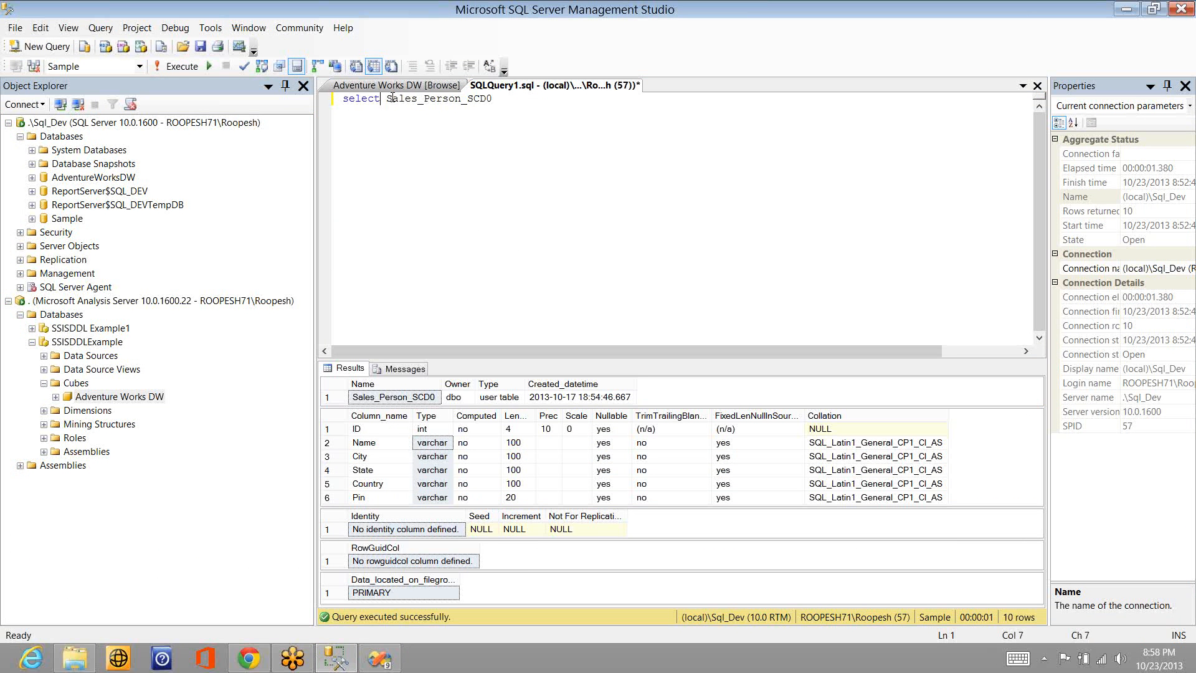
{"action": "type", "text": " * from"}
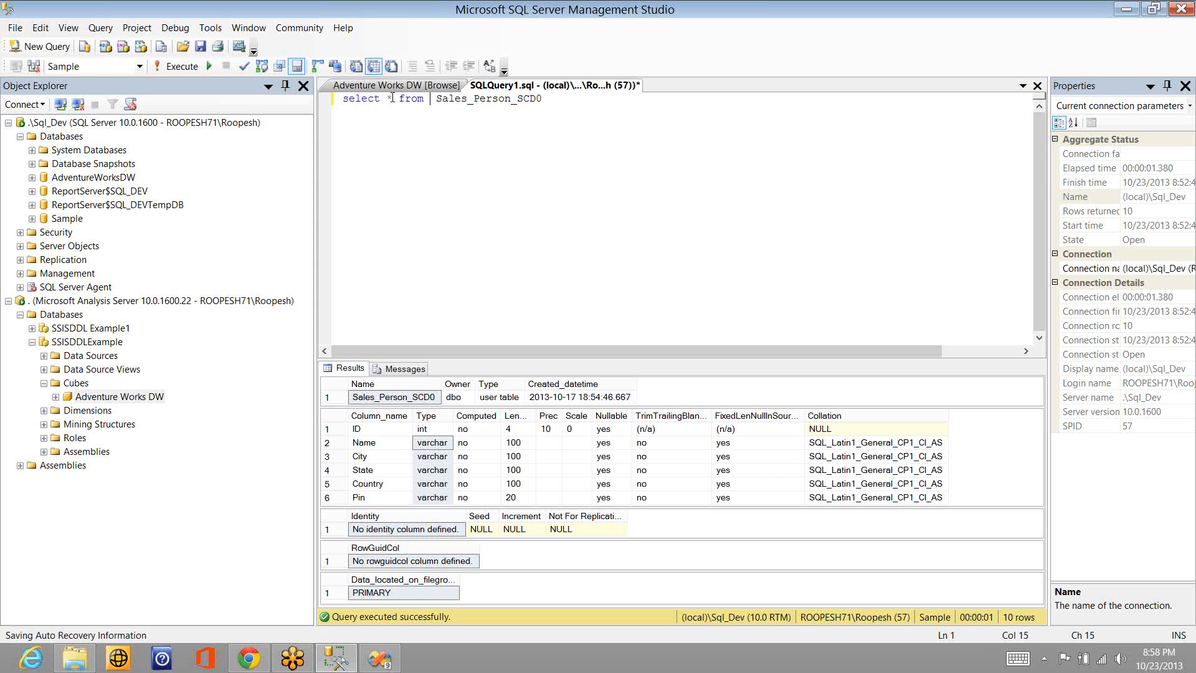
{"action": "key", "text": "F5"}
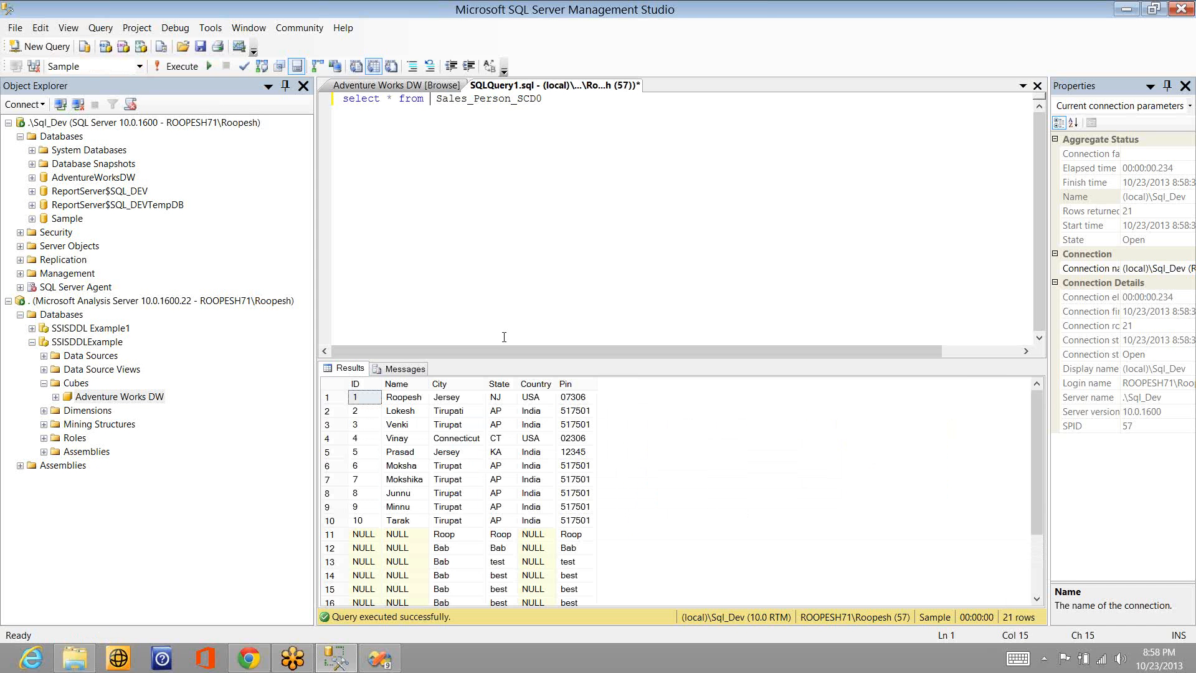
{"action": "left_click", "coordinate": [452, 552]}
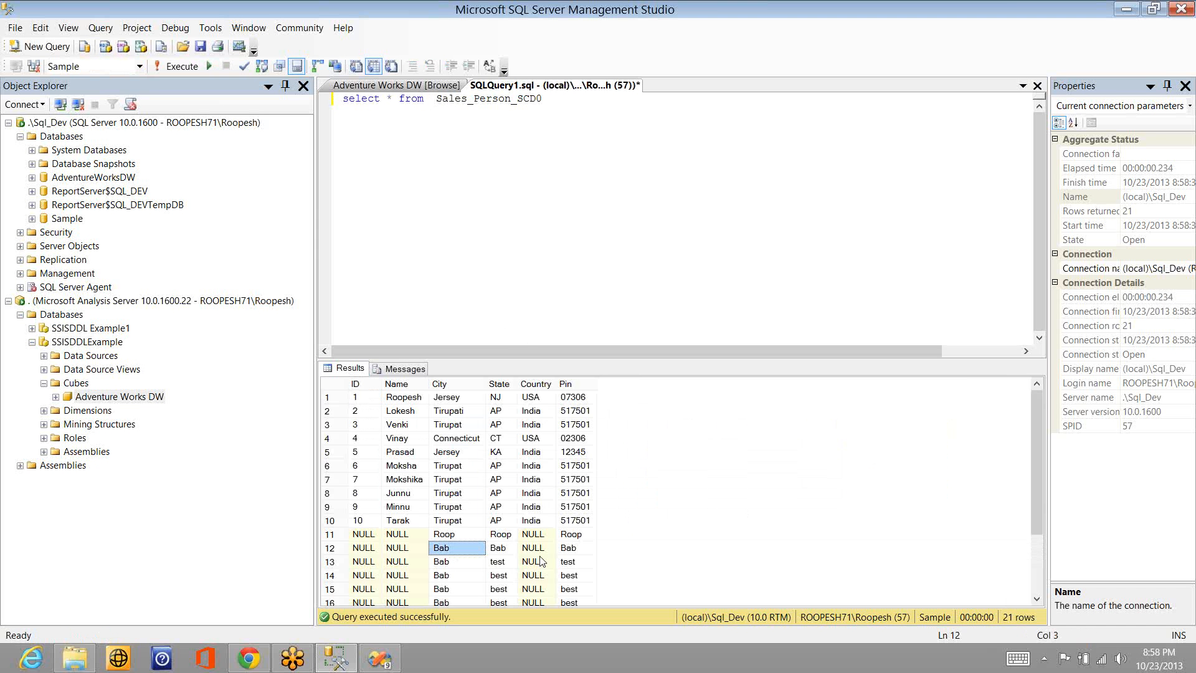
{"action": "left_click", "coordinate": [500, 548]}
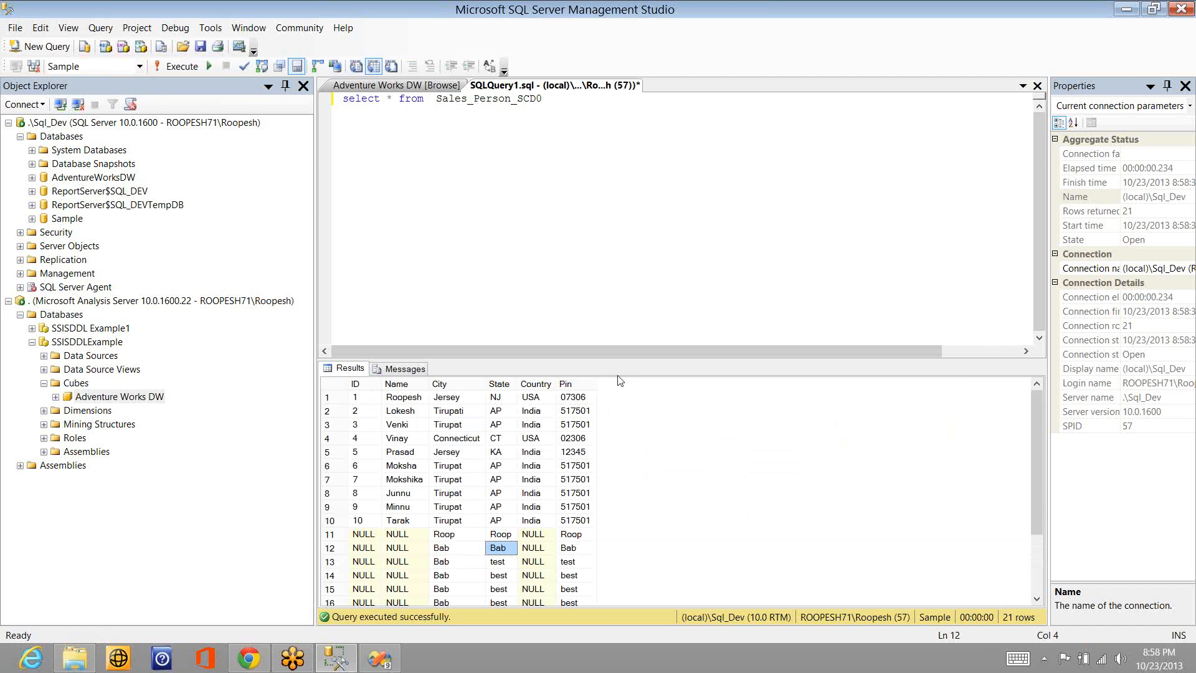
- Switch to Visual Studio and stop debugging the package
{"action": "key", "text": "alt+Tab"}
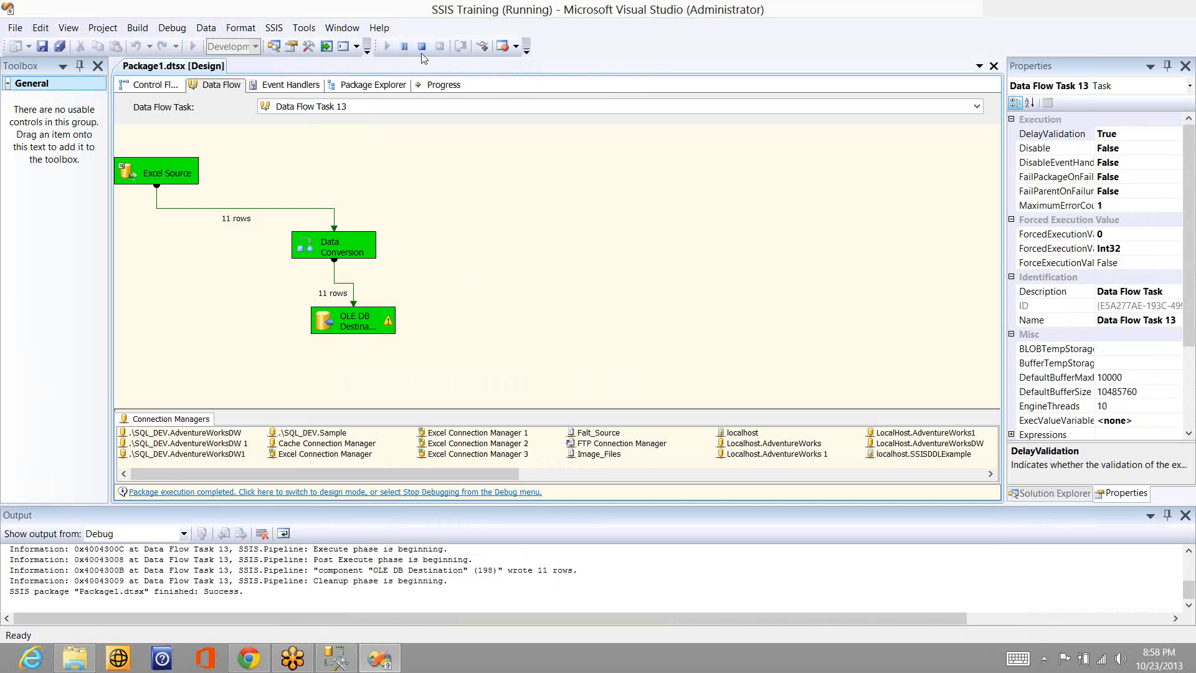
{"action": "left_click", "coordinate": [421, 51]}
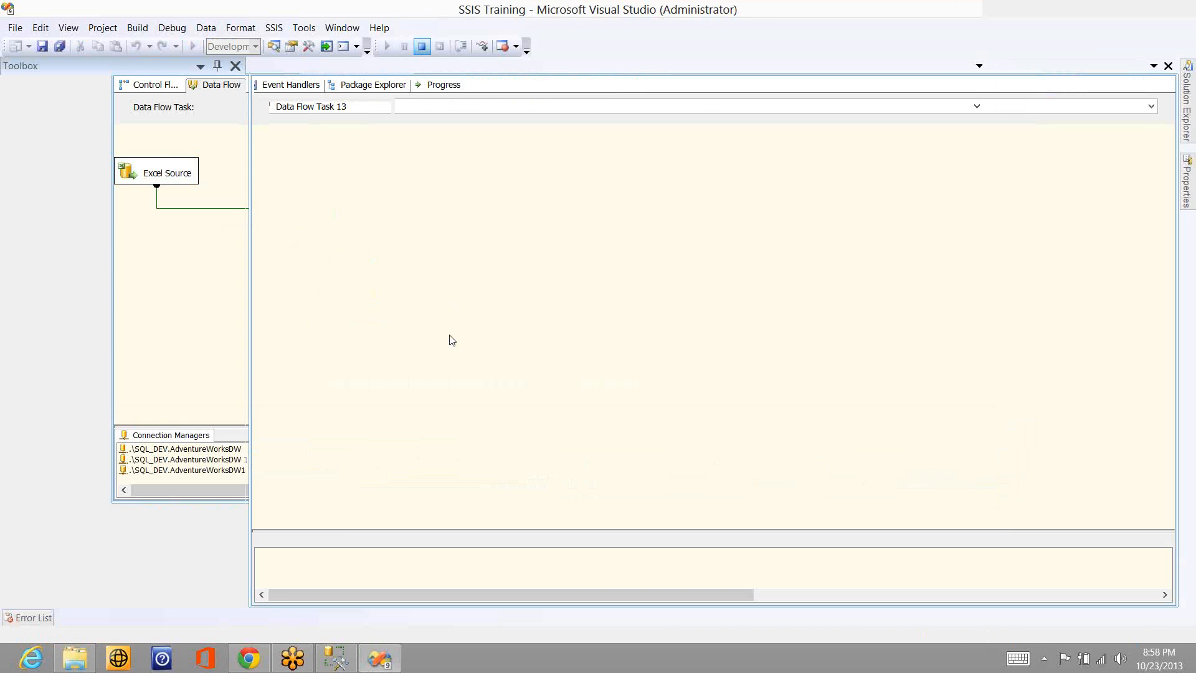
- Try mapping Col1 directly to City in the OLE DB Destination and read the validation message on the component
{"action": "double_click", "coordinate": [476, 333]}
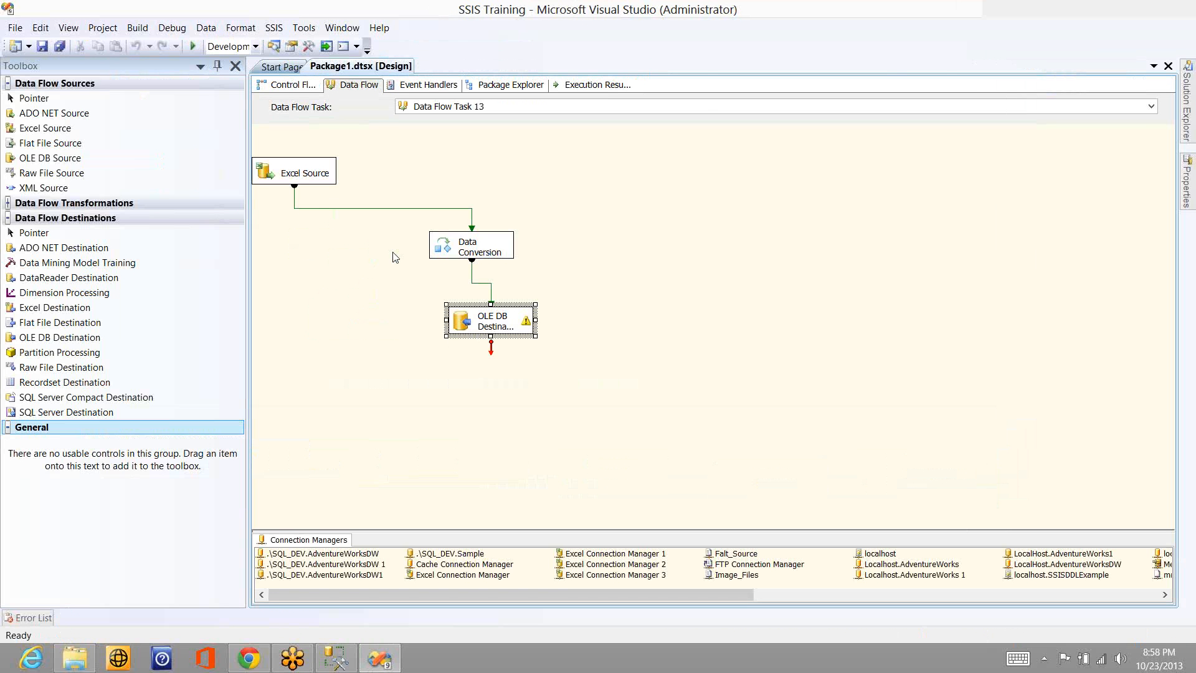
{"action": "left_click", "coordinate": [342, 149]}
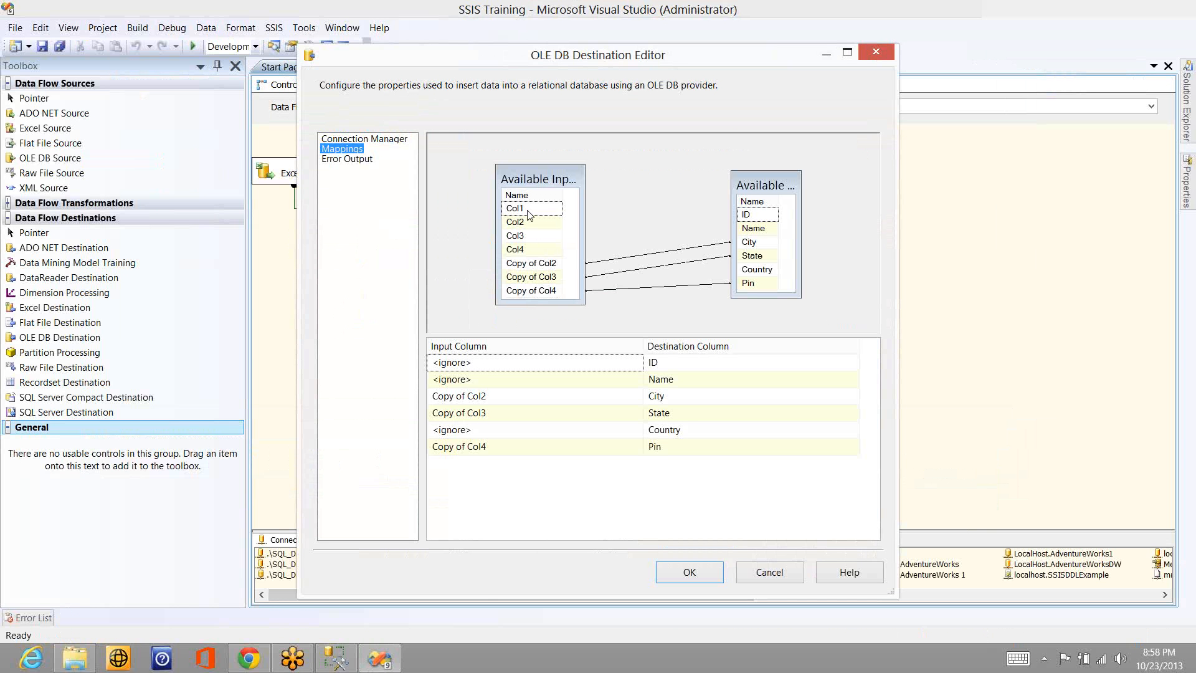
{"action": "left_click_drag", "start_coordinate": [528, 215], "coordinate": [749, 242]}
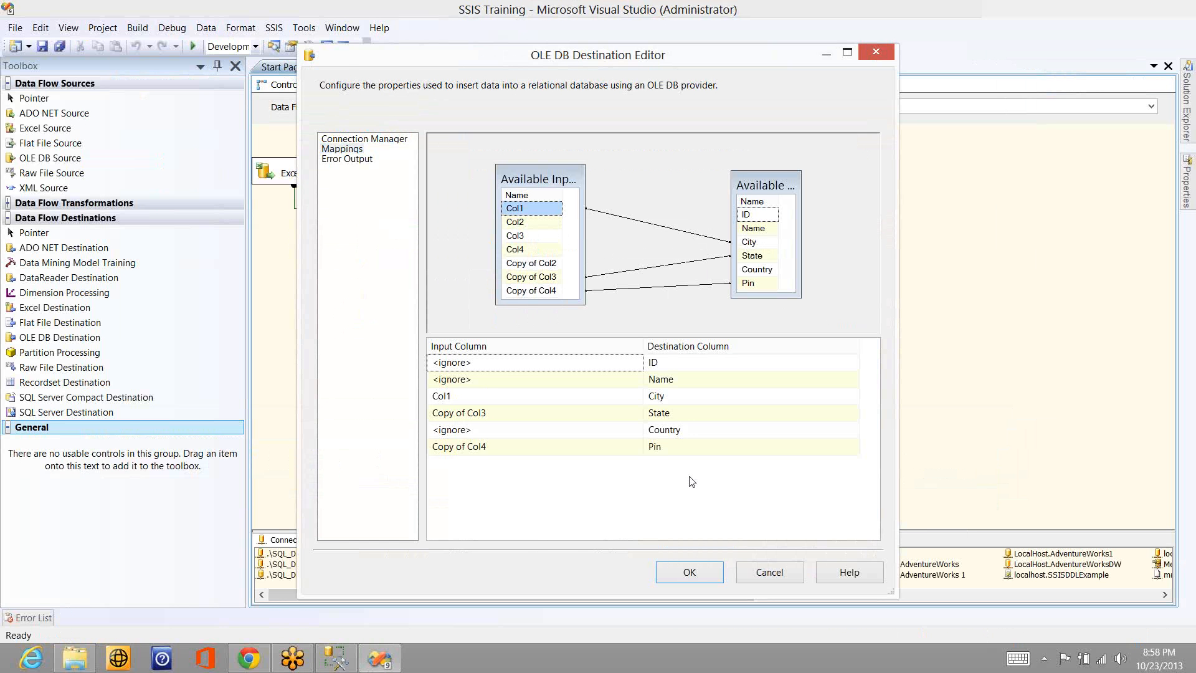
{"action": "left_click", "coordinate": [690, 572]}
{"action": "mouse_move", "coordinate": [527, 328]}
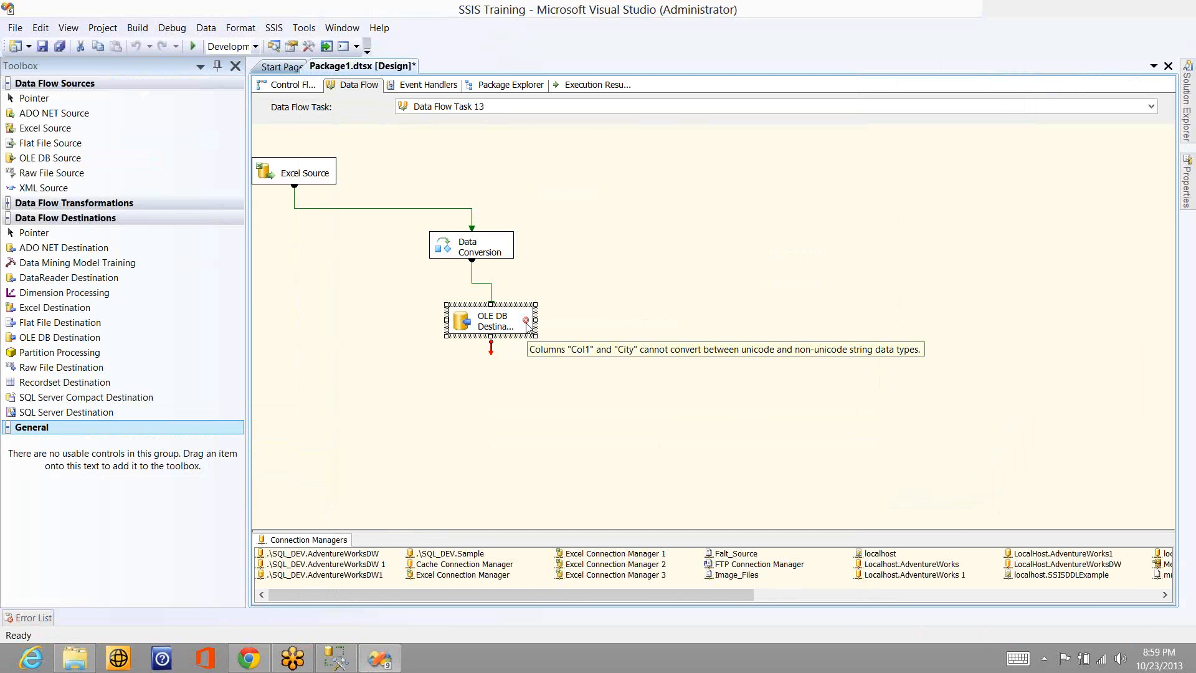
{"action": "left_click", "coordinate": [492, 256]}
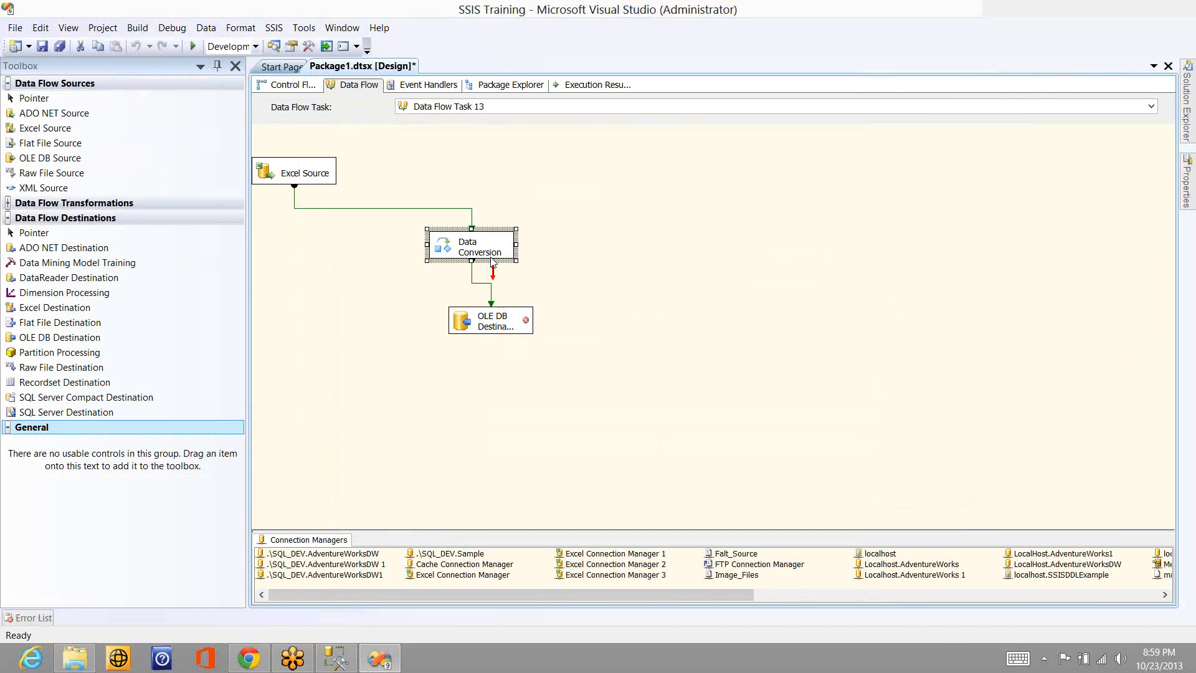
- Switch to SQL Server Management Studio and start an alter table Sales_Person_SCD0 statement below the select query
{"action": "key", "text": "alt+Tab"}
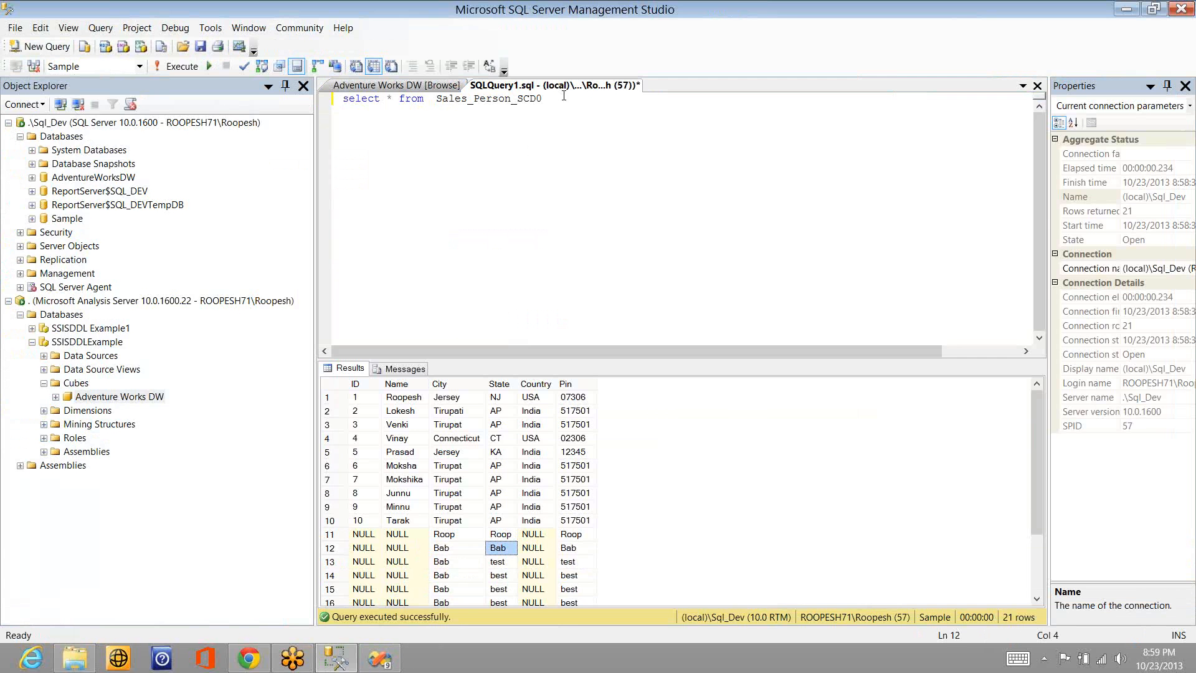
{"action": "left_click", "coordinate": [563, 96]}
{"action": "key", "text": "ctrl+shift+Left"}
{"action": "key", "text": "ctrl+c"}
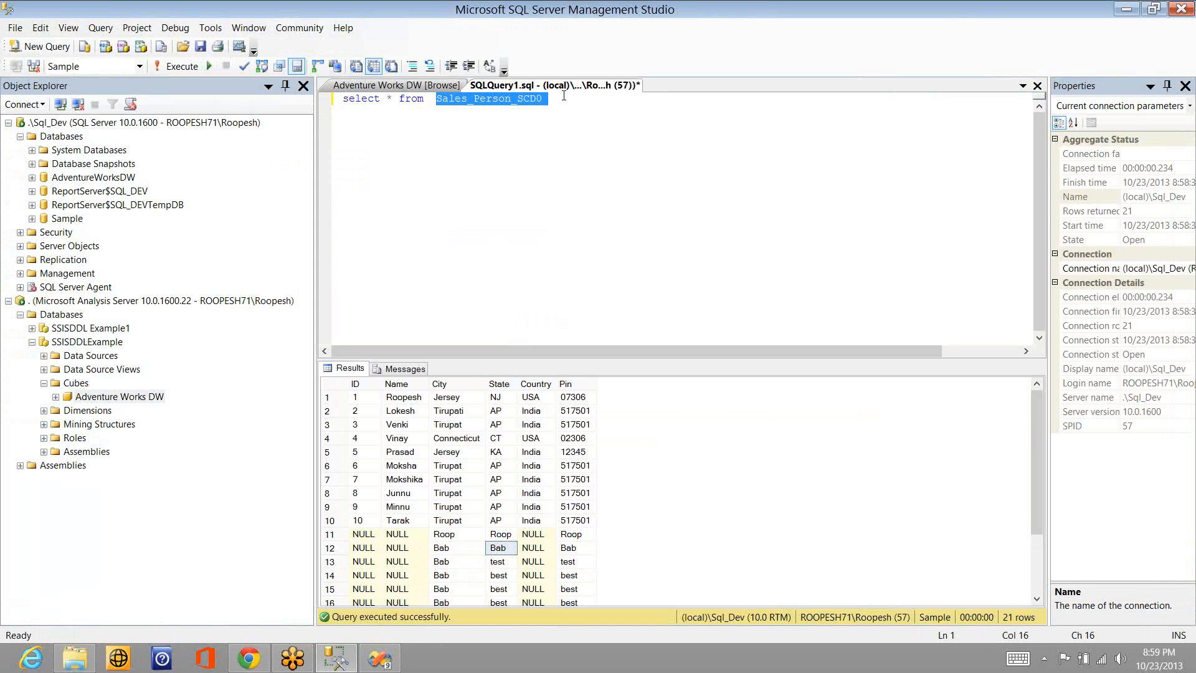
{"action": "key", "text": "End"}
{"action": "key", "text": "Return"}
{"action": "key", "text": "Return"}
{"action": "type", "text": "alt"}
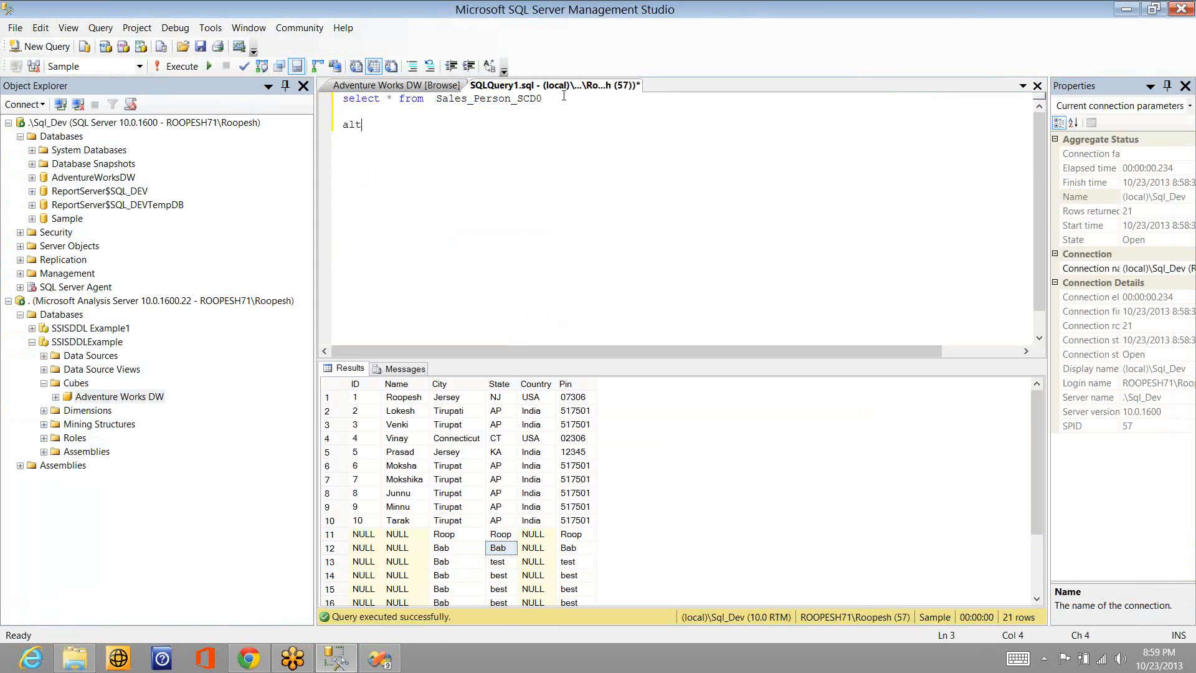
{"action": "type", "text": "er table"}
{"action": "key", "text": "ctrl+v"}
{"action": "key", "text": "Return"}
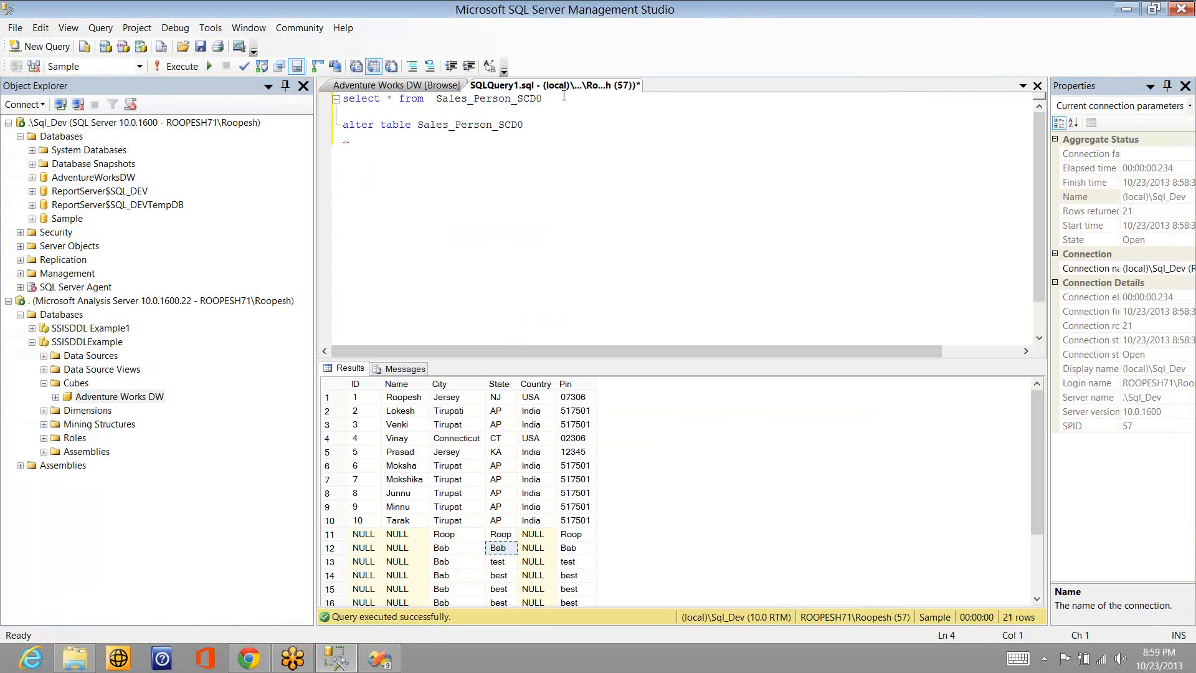
- Complete the alter table statement with alter column name nvarchar(100) on its second line
{"action": "type", "text": "alter name"}
{"action": "key", "text": "ctrl+Left"}
{"action": "type", "text": "column name nvarch"}
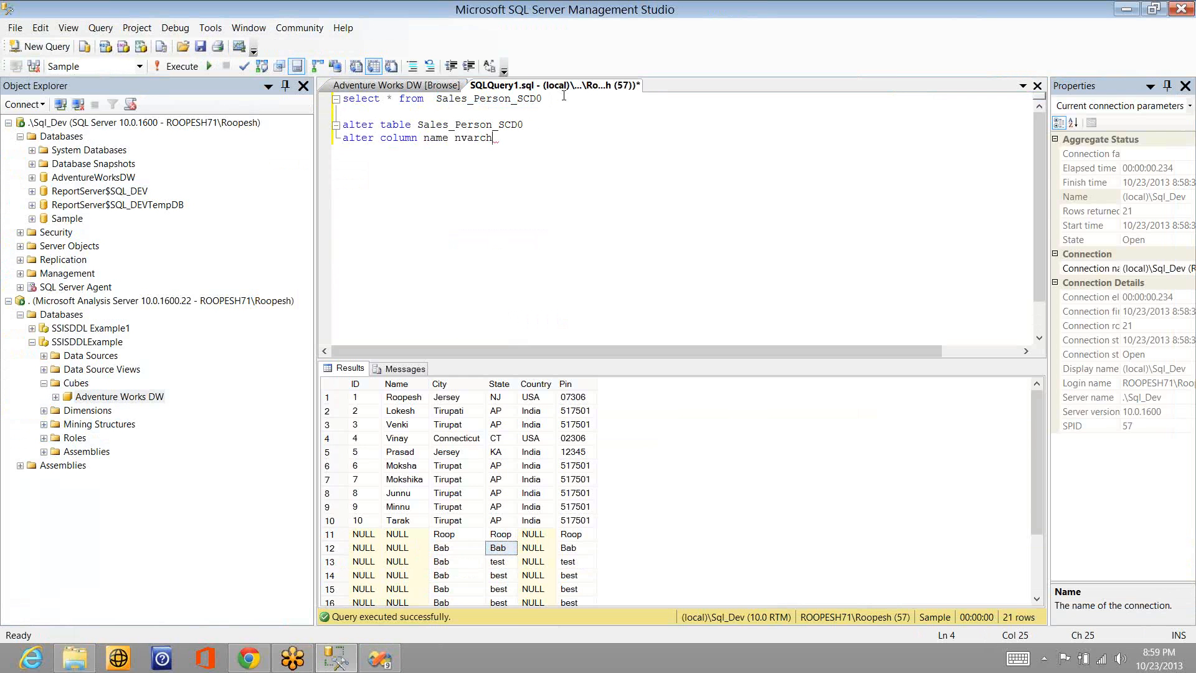
{"action": "key", "text": "BackSpace"}
{"action": "type", "text": "har(100)"}
- Execute only the two-line alter table statement for Sales_Person_SCD0
{"action": "key", "text": "shift+Up"}
{"action": "key", "text": "shift+Up"}
{"action": "key", "text": "shift+Down"}
{"action": "key", "text": "shift+Down"}
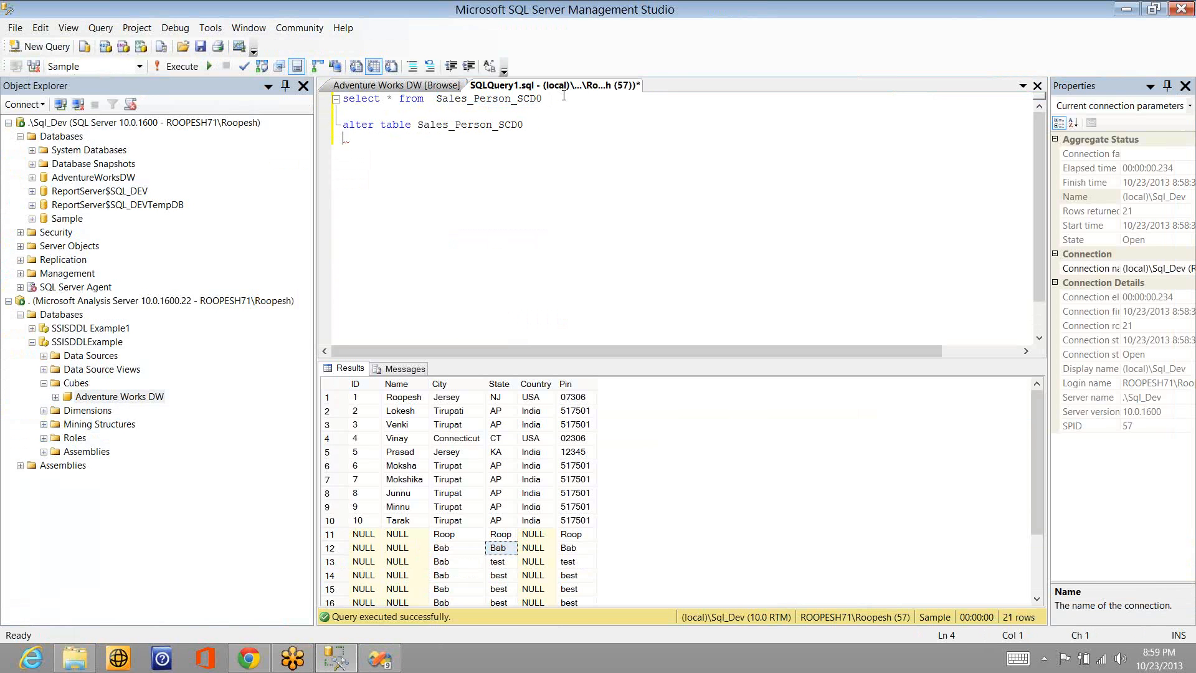
{"action": "key", "text": "shift+Home"}
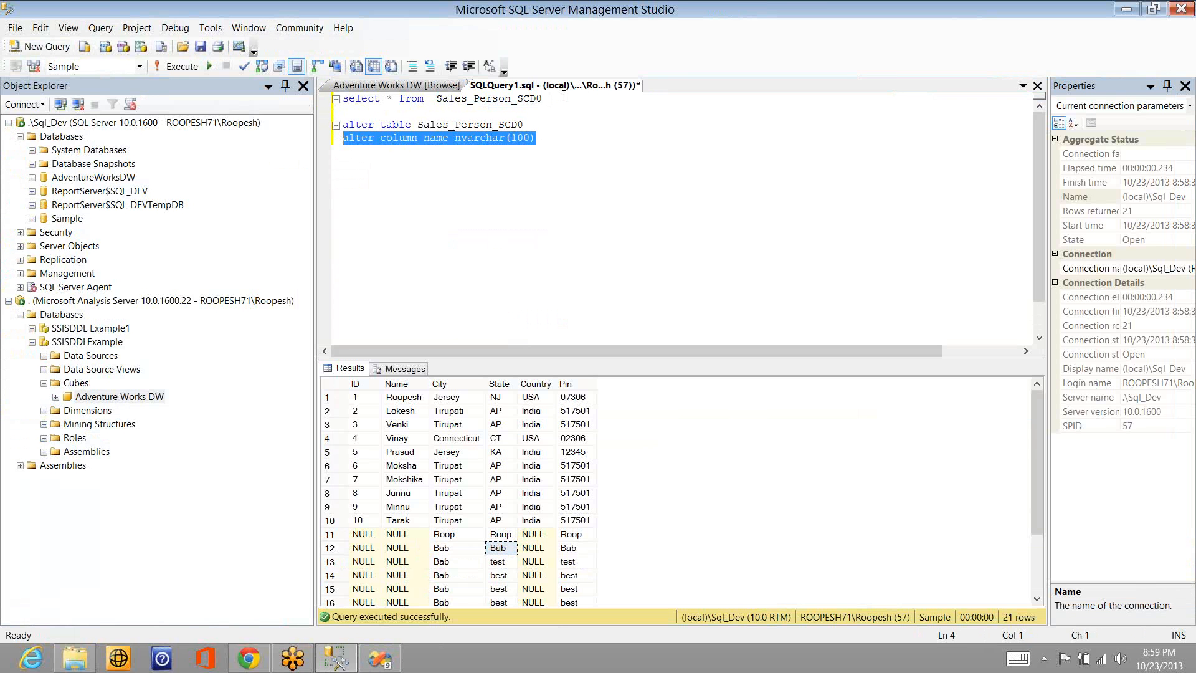
{"action": "key", "text": "shift+Up"}
{"action": "key", "text": "F5"}
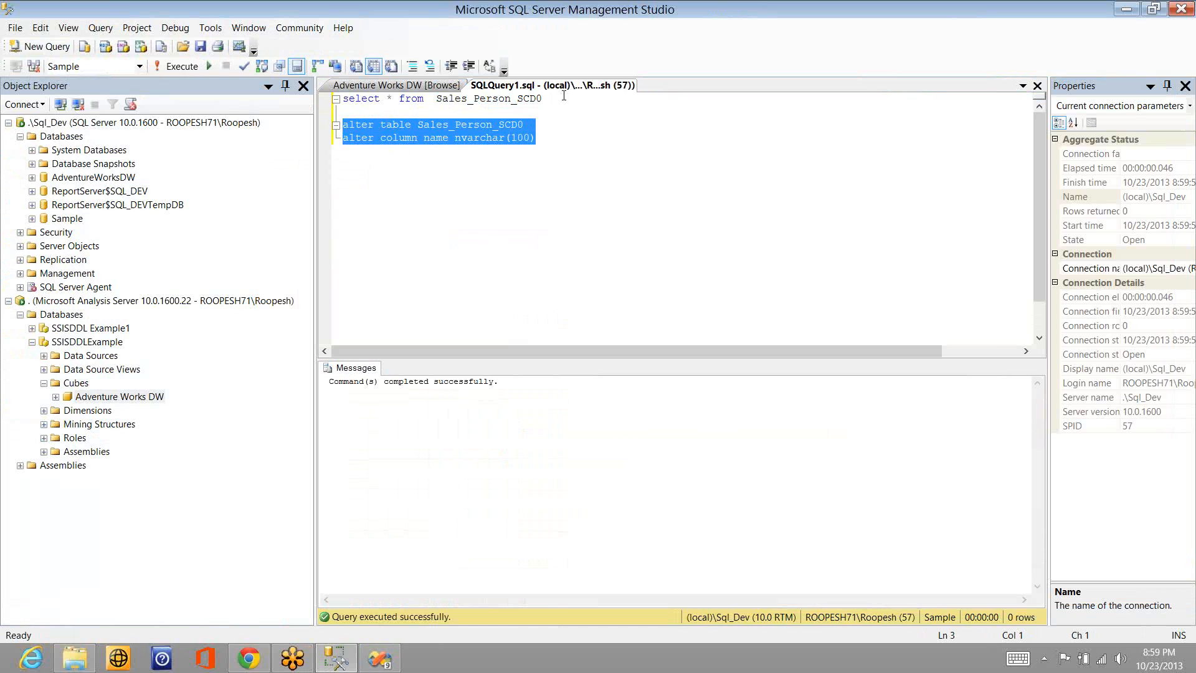
- Run only the select query on Sales_Person_SCD0 to view the table after the column change
{"action": "left_click", "coordinate": [563, 95]}
{"action": "key", "text": "shift+Home"}
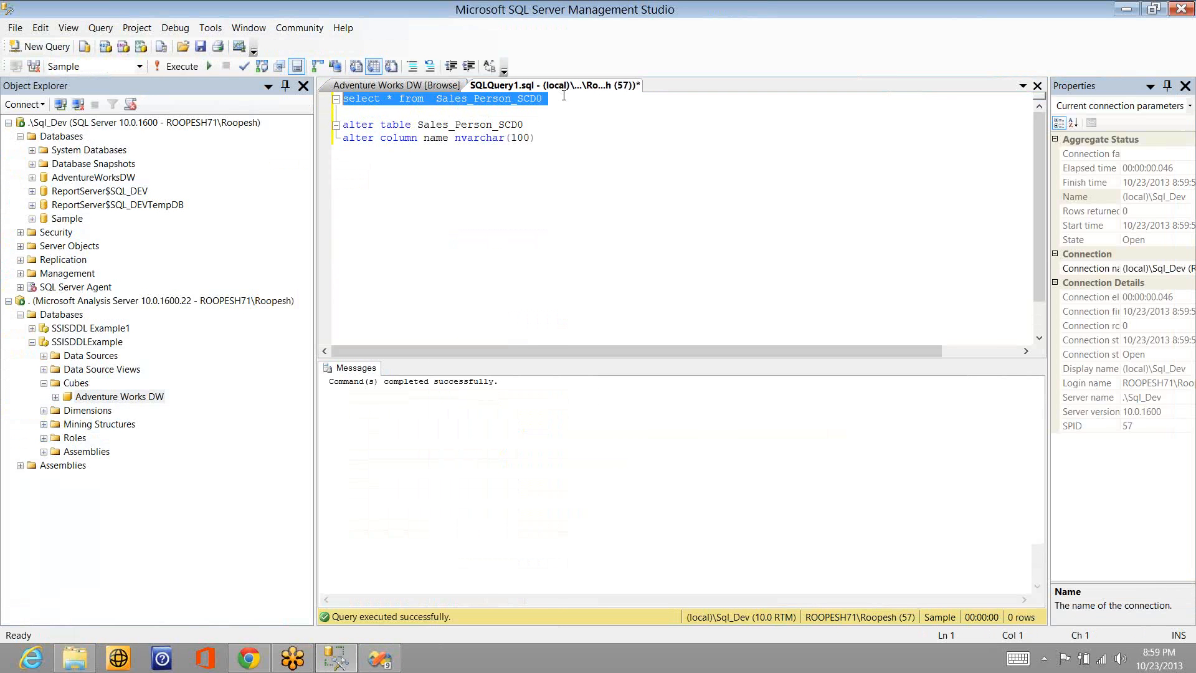
{"action": "key", "text": "F5"}
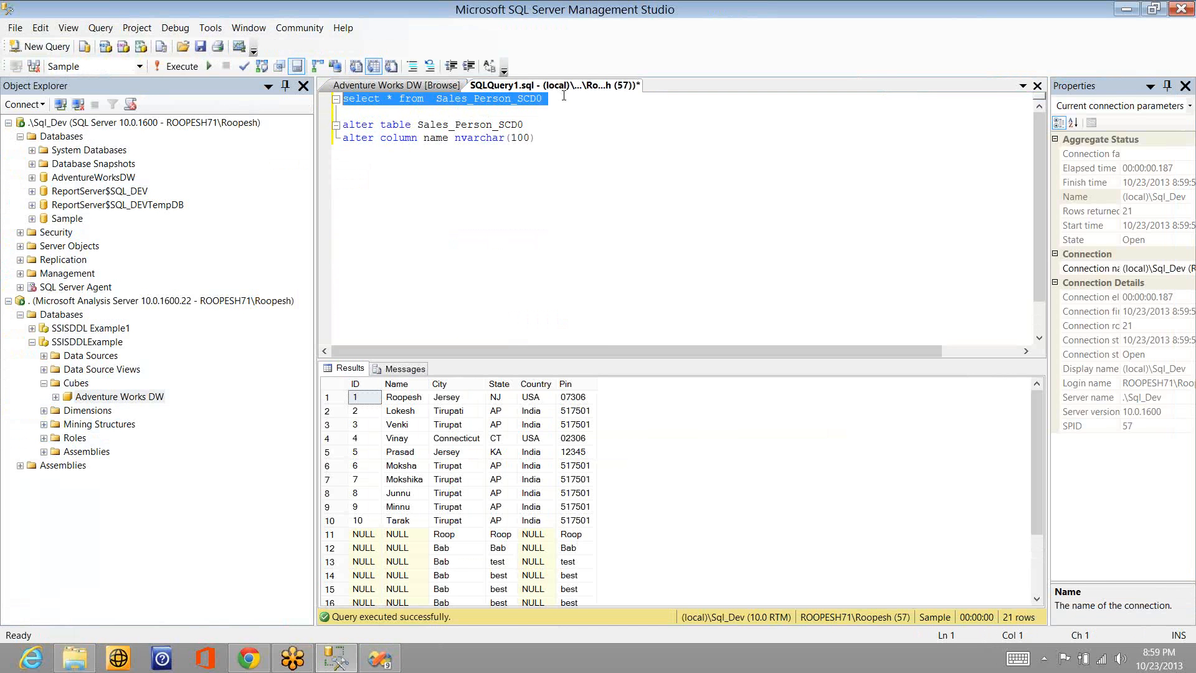
- Switch to Visual Studio, map Col1 to Name and Copy of Col2 to City in the OLE DB Destination, and accept the settings
{"action": "key", "text": "alt+Tab"}
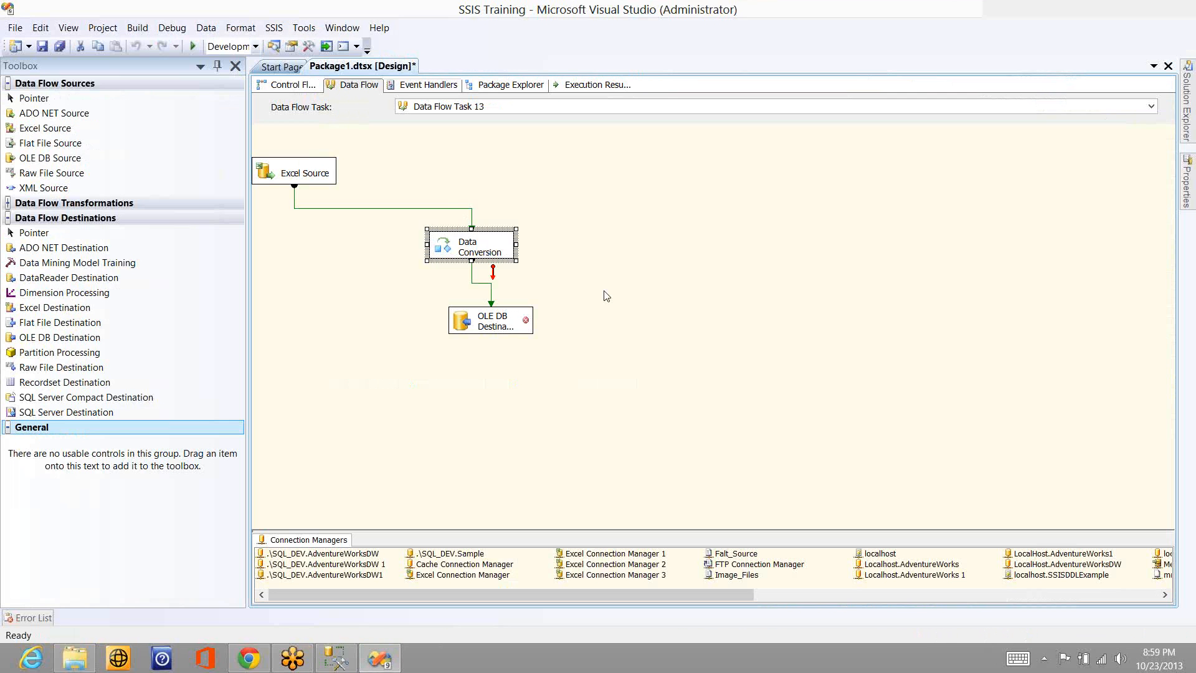
{"action": "left_click", "coordinate": [521, 304]}
{"action": "left_click", "coordinate": [510, 318]}
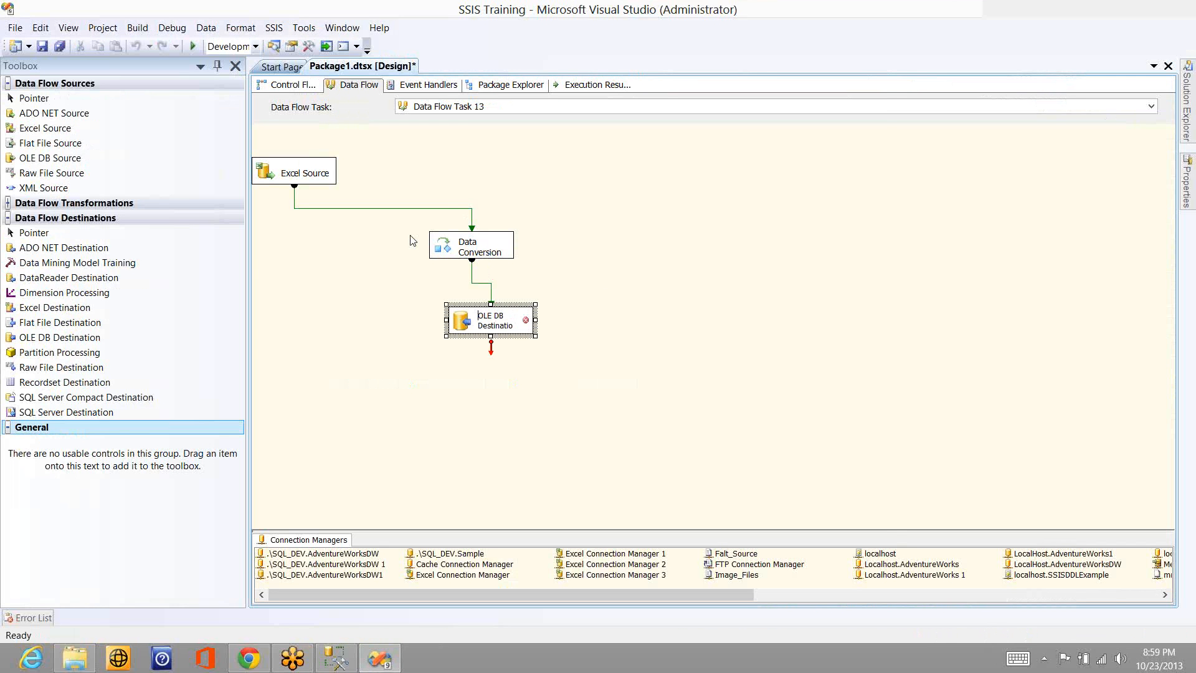
{"action": "left_click", "coordinate": [342, 149]}
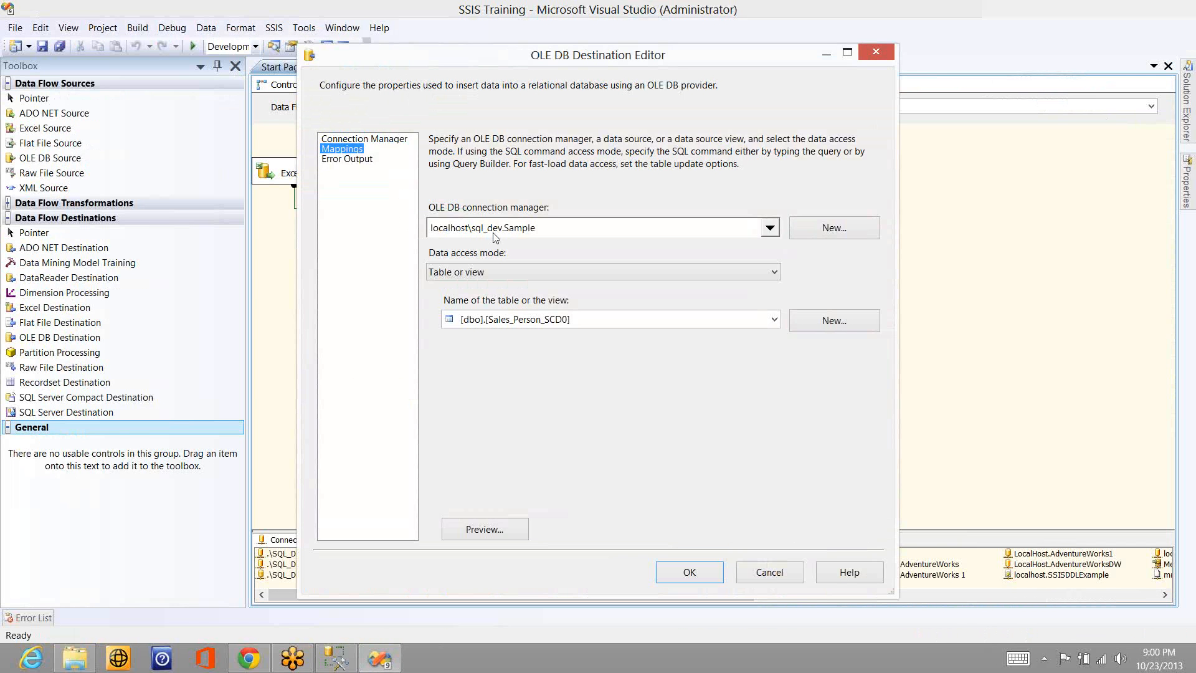
{"action": "left_click_drag", "start_coordinate": [547, 209], "coordinate": [760, 229]}
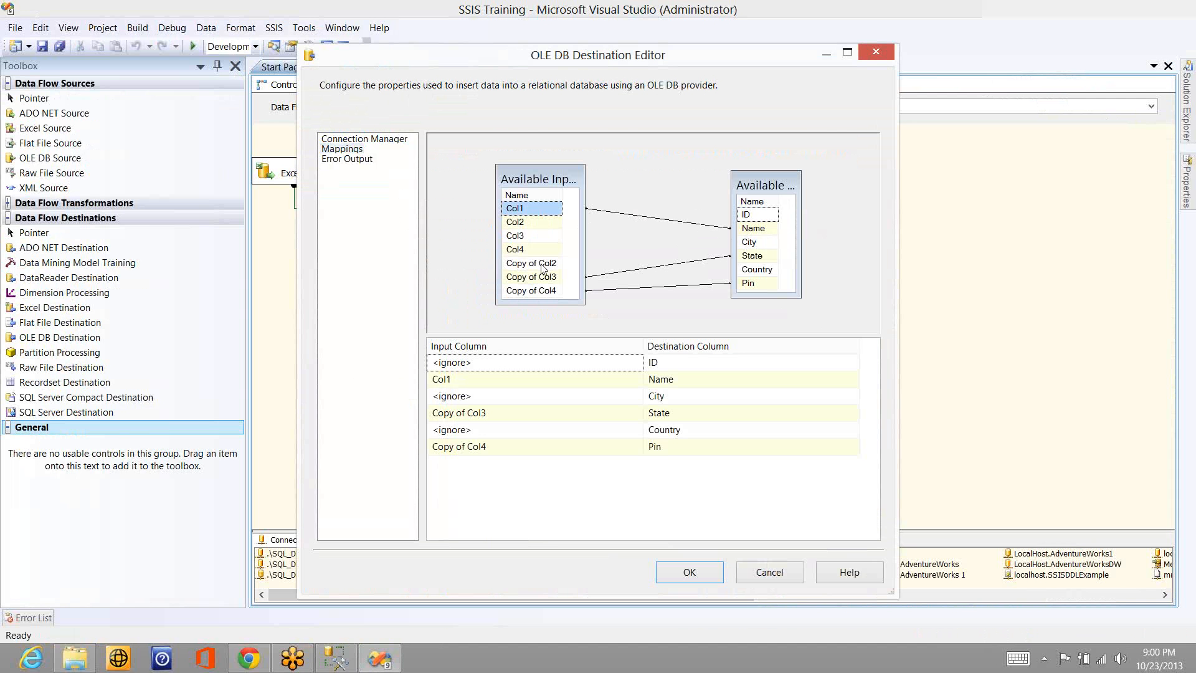
{"action": "left_click_drag", "start_coordinate": [541, 263], "coordinate": [755, 246]}
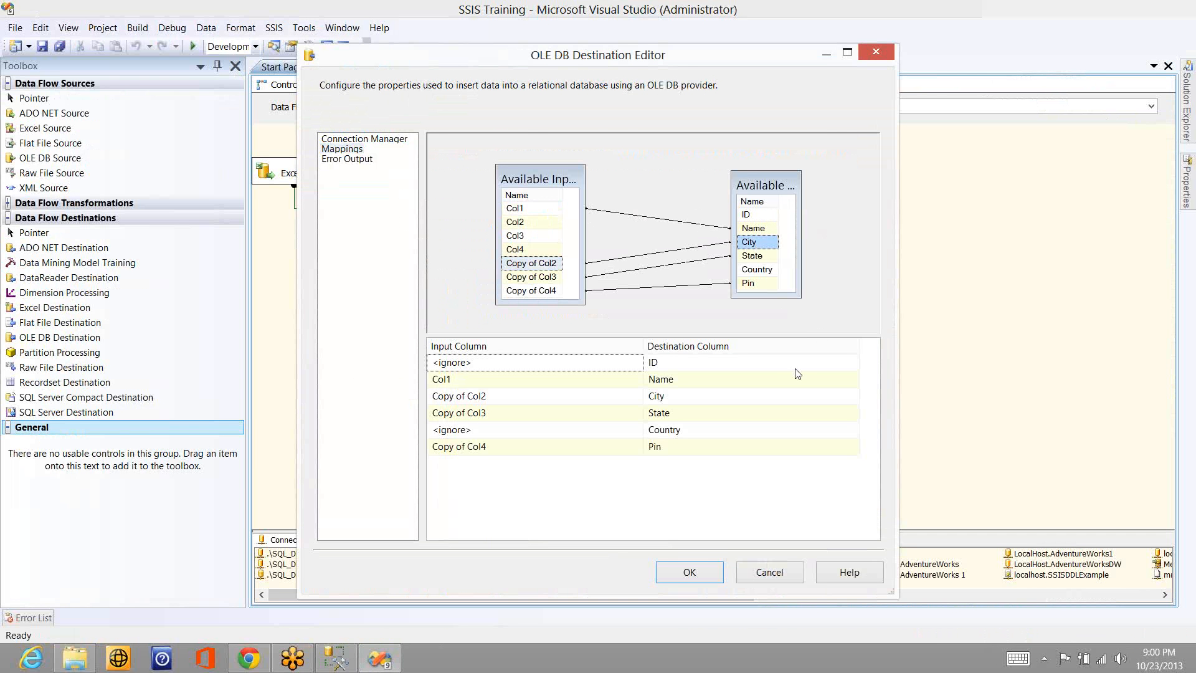
{"action": "left_click", "coordinate": [715, 572]}
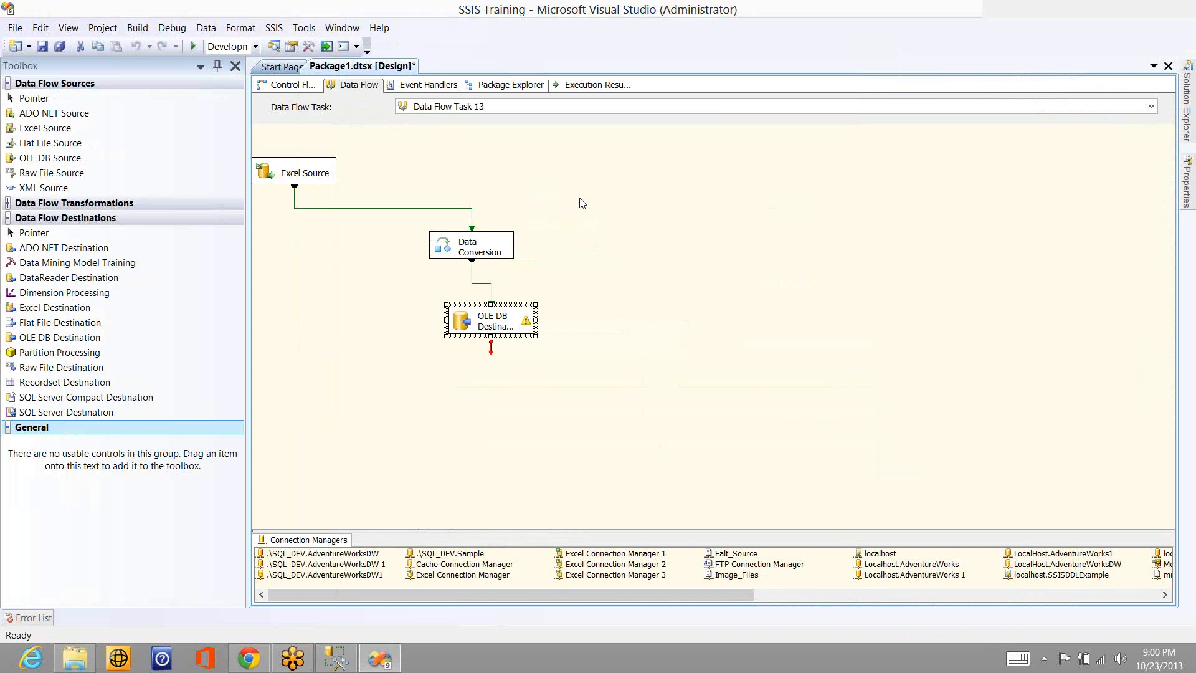
- Execute Data Flow Task 13 with Col1 mapped to the Name column
{"action": "right_click", "coordinate": [459, 200]}
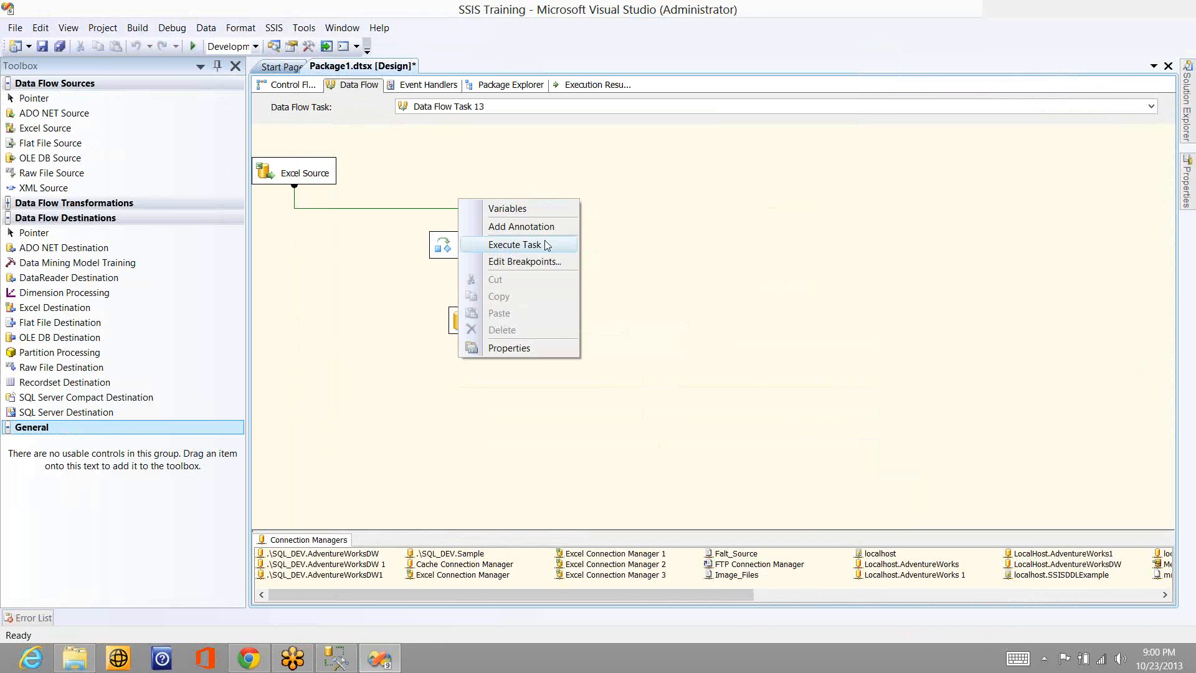
{"action": "left_click", "coordinate": [514, 244]}
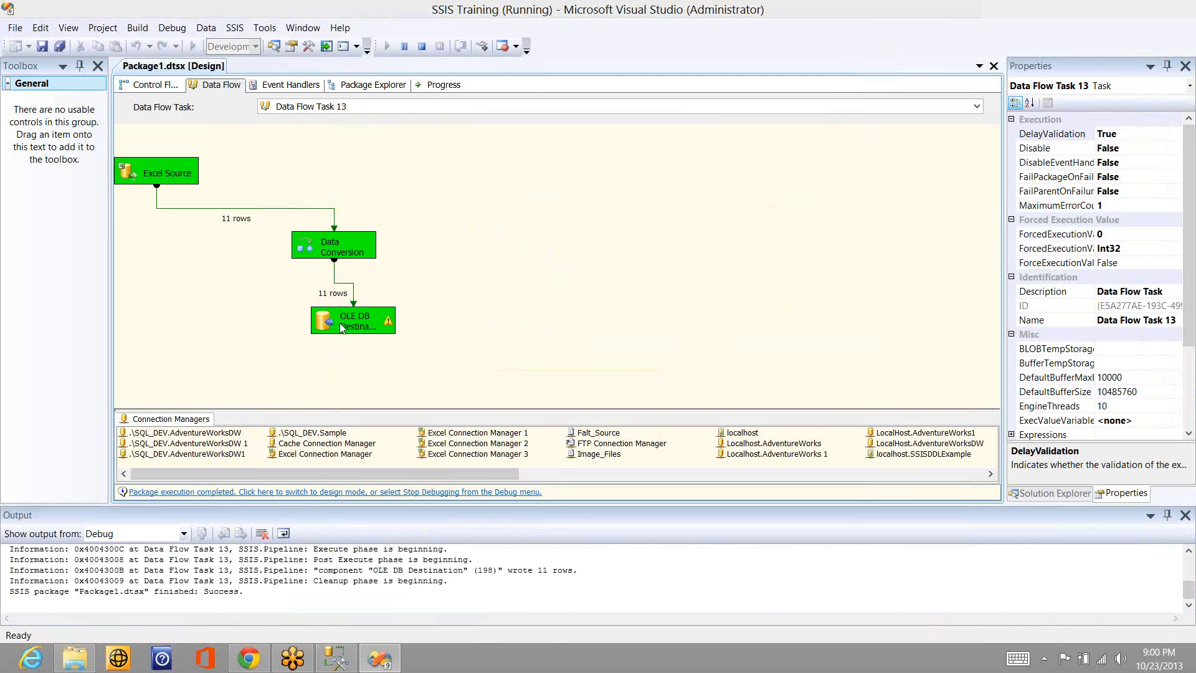
- Rerun the Sales_Person_SCD0 query in SQL Server Management Studio and examine the Name column down to the last row before returning to Visual Studio
{"action": "left_click", "coordinate": [336, 659]}
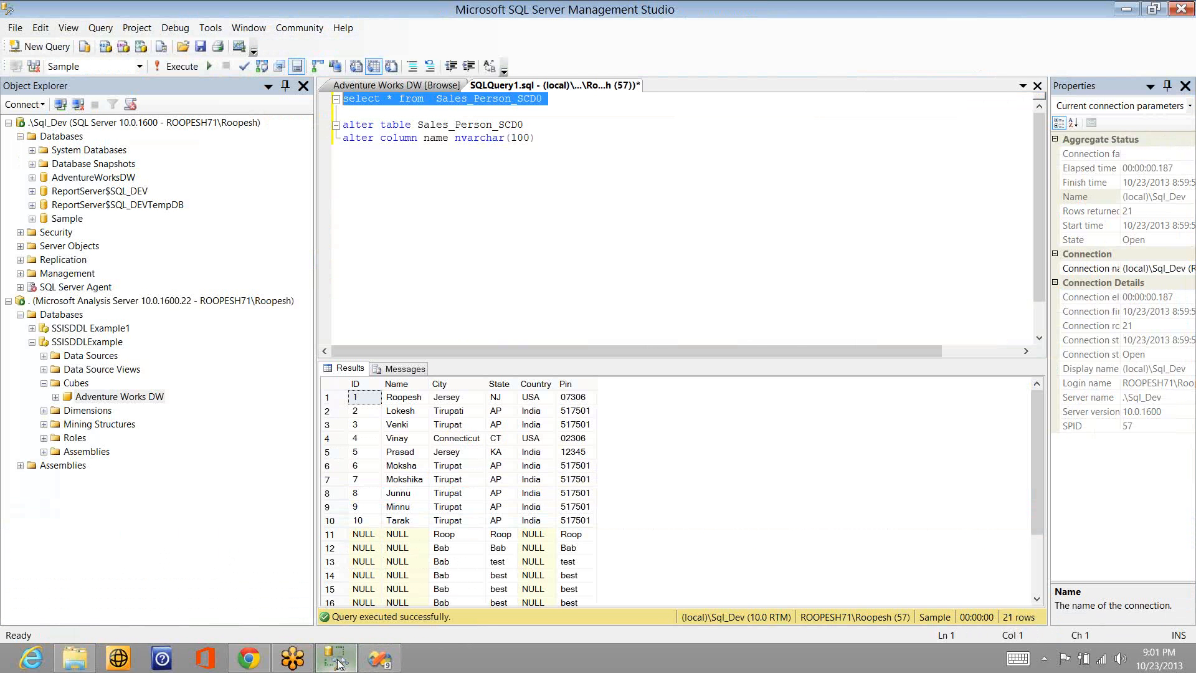
{"action": "key", "text": "F5"}
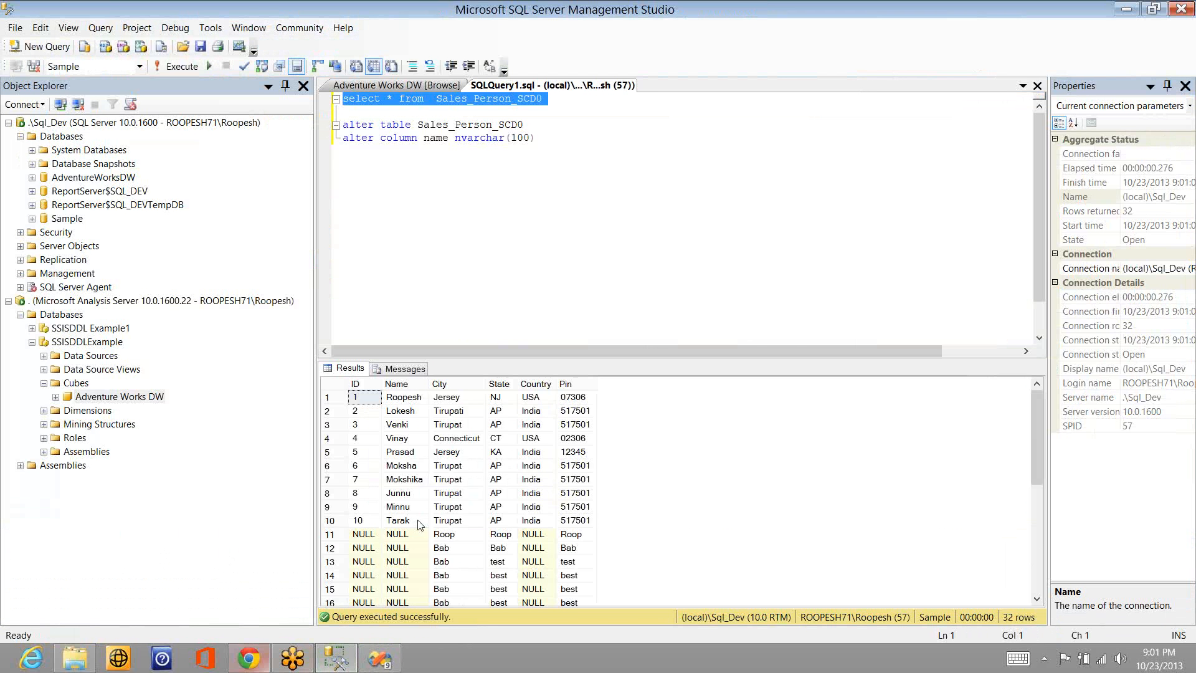
{"action": "left_click", "coordinate": [393, 564]}
{"action": "key", "text": "Down"}
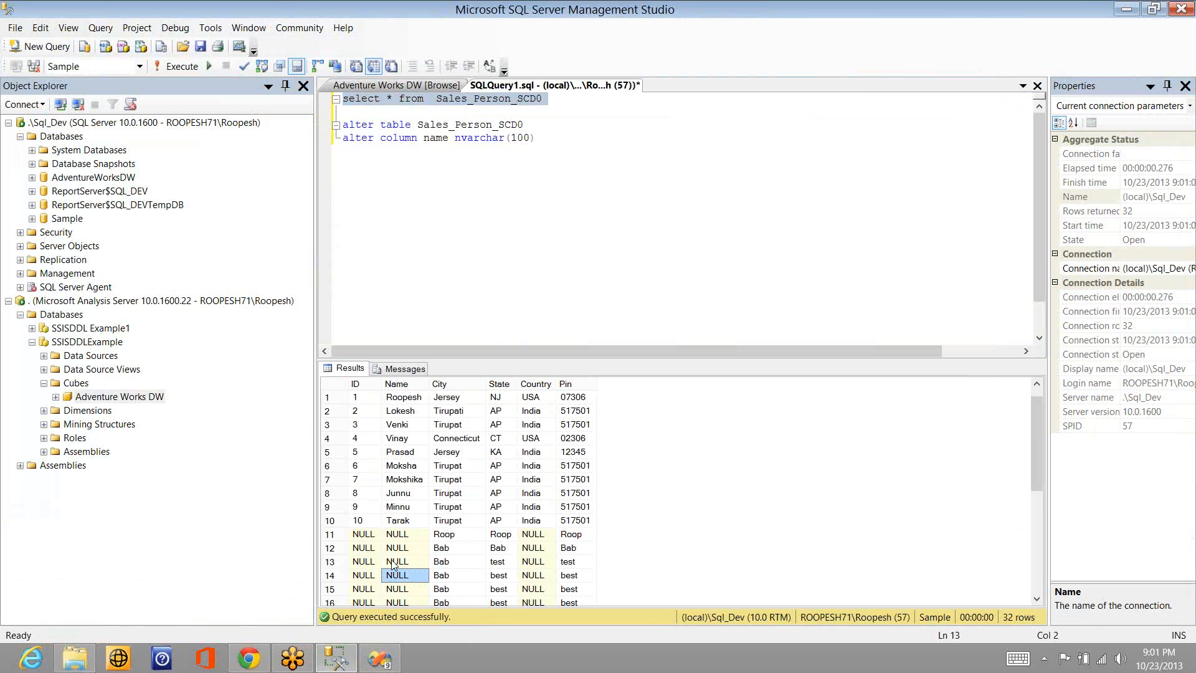
{"action": "key", "text": "Down"}
{"action": "key", "text": "Down"}
{"action": "key", "text": "Down"}
{"action": "key", "text": "Down"}
{"action": "key", "text": "Down"}
{"action": "key", "text": "Down"}
{"action": "key", "text": "Down"}
{"action": "key", "text": "Down"}
{"action": "key", "text": "Down"}
{"action": "key", "text": "Down"}
{"action": "key", "text": "Down"}
{"action": "key", "text": "Down"}
{"action": "key", "text": "Down"}
{"action": "key", "text": "Down"}
{"action": "key", "text": "Down"}
{"action": "key", "text": "Down"}
{"action": "key", "text": "Down"}
{"action": "key", "text": "Down"}
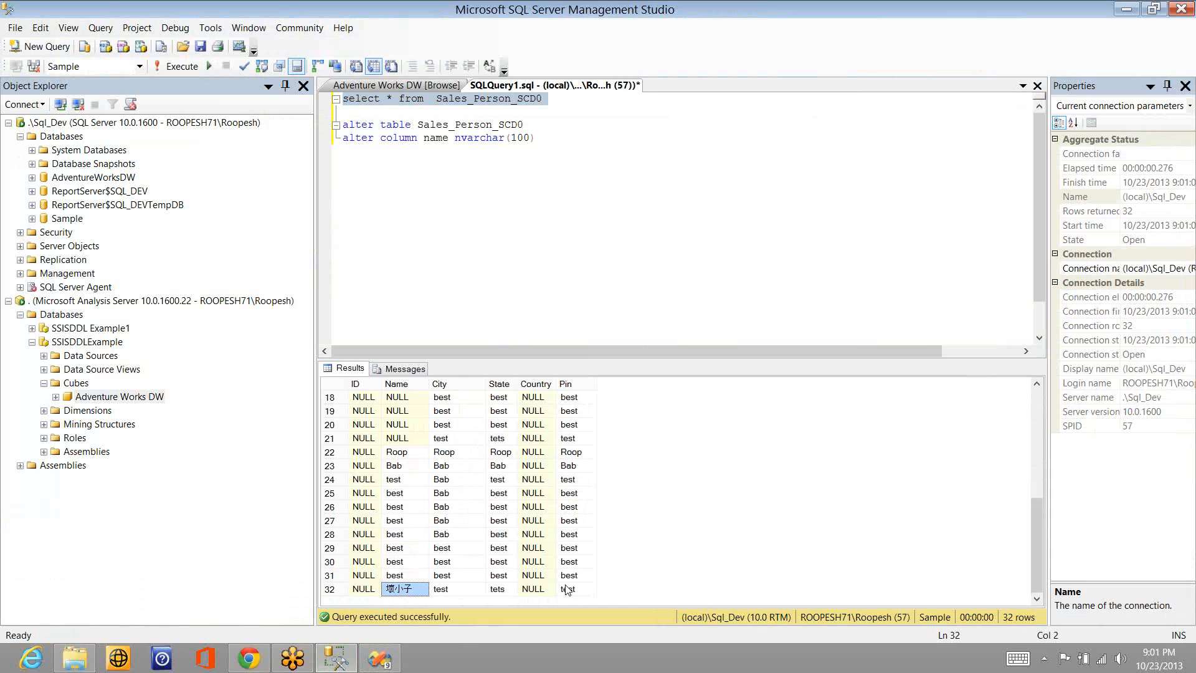
{"action": "key", "text": "alt+Tab"}
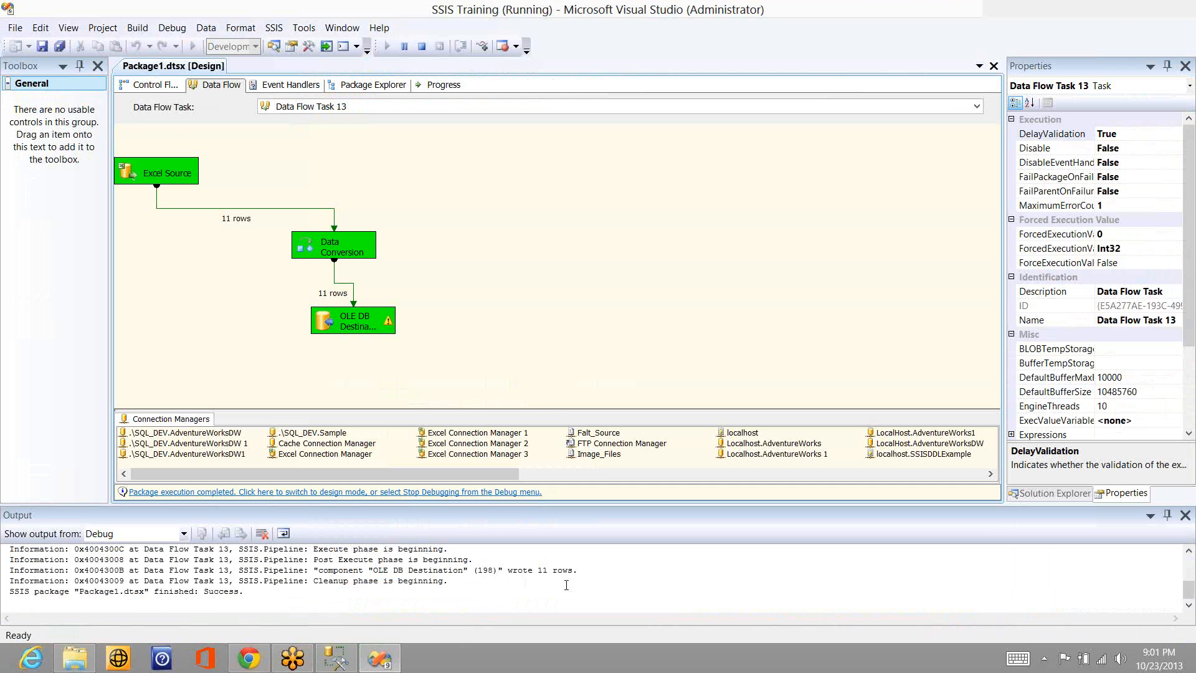
- Stop debugging the package and open the OLE DB Destination of Data Flow Task 13 for editing
{"action": "left_click", "coordinate": [421, 46]}
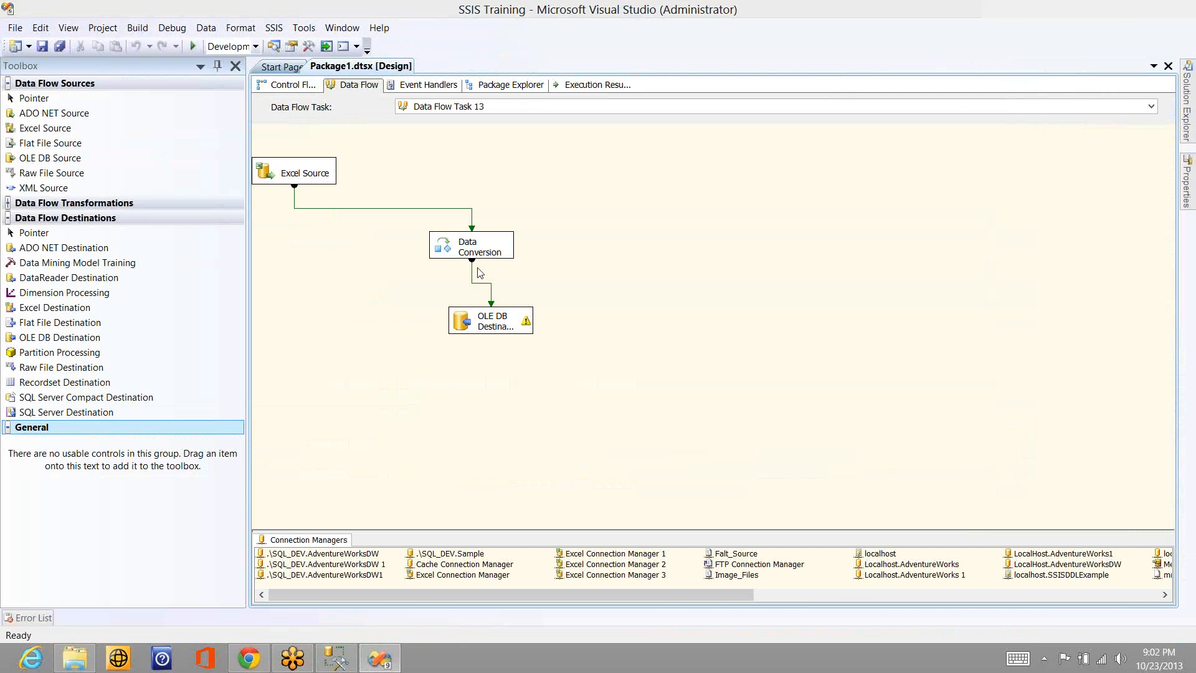
{"action": "left_click", "coordinate": [493, 325]}
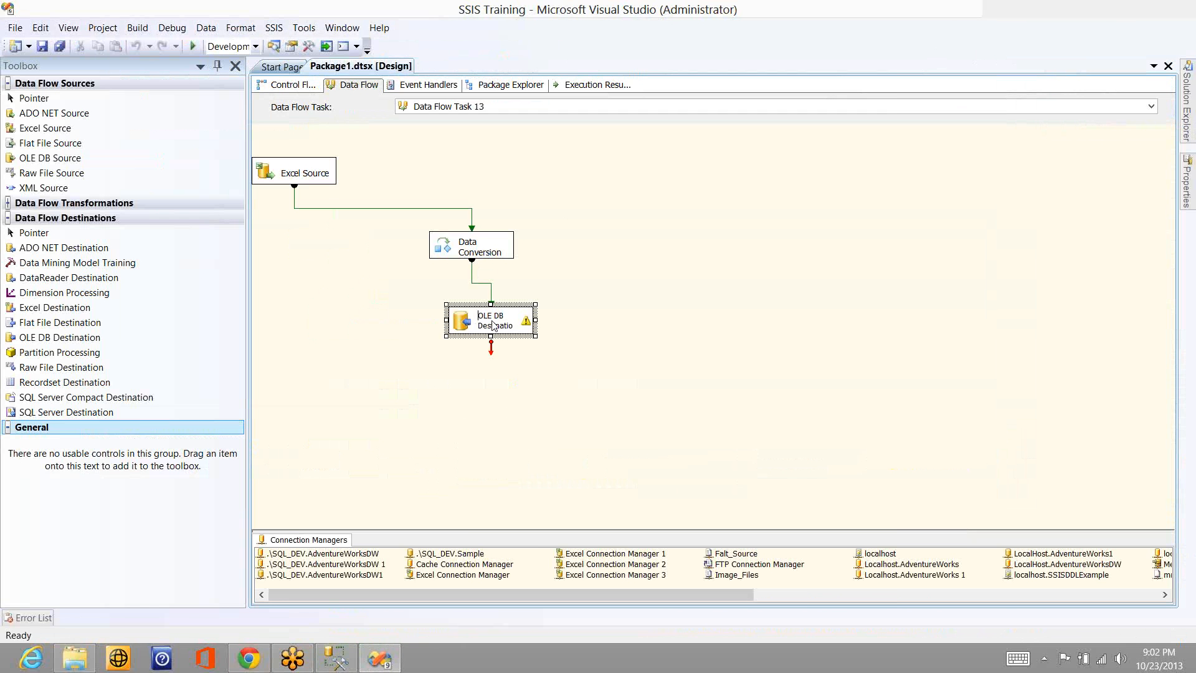
{"action": "double_click", "coordinate": [493, 324]}
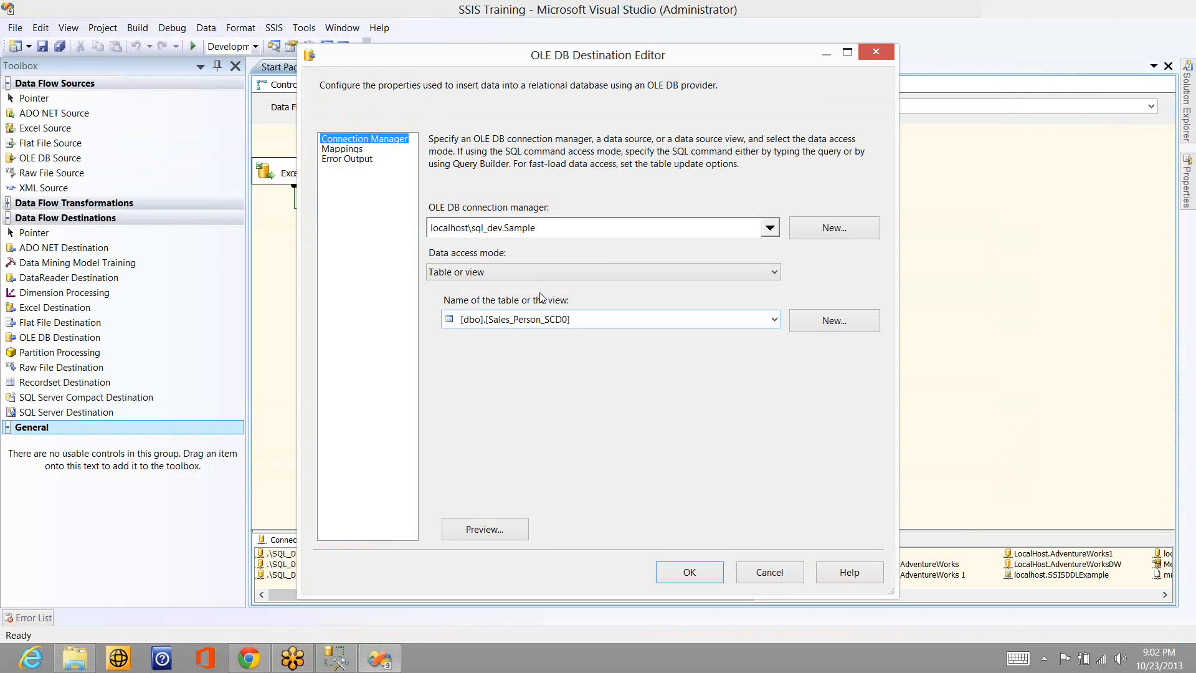
- Compare the Table or view and Table or view - fast load data access modes, leaving fast load selected
{"action": "left_click", "coordinate": [620, 271]}
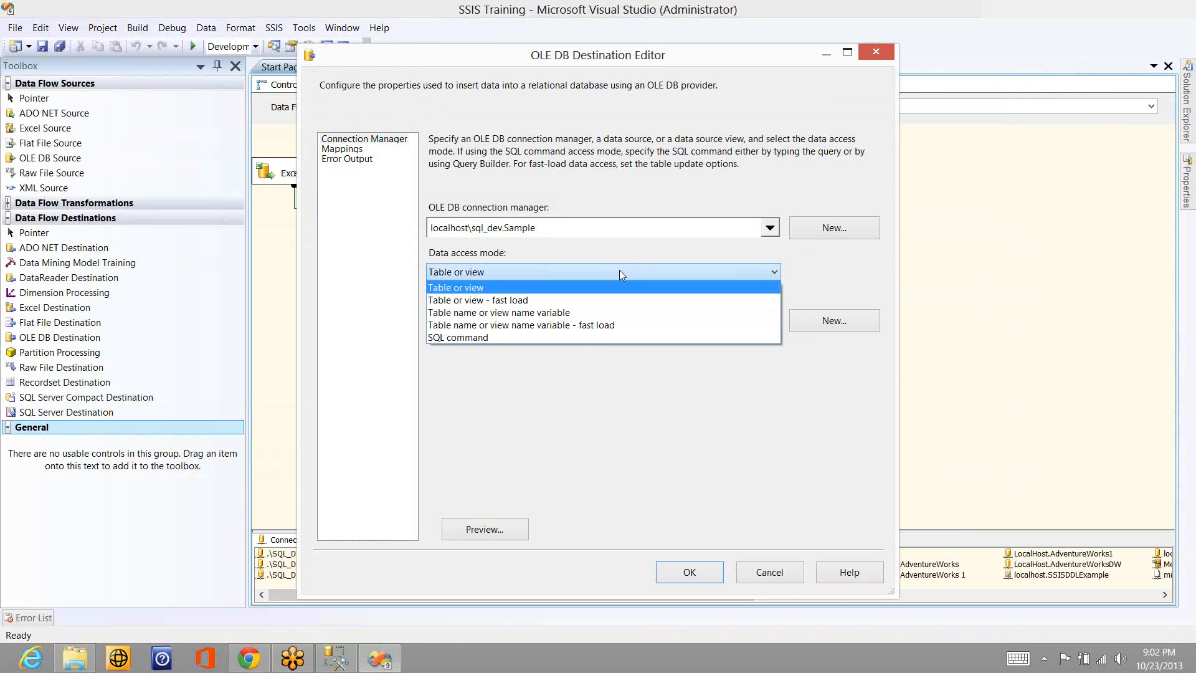
{"action": "left_click", "coordinate": [604, 299]}
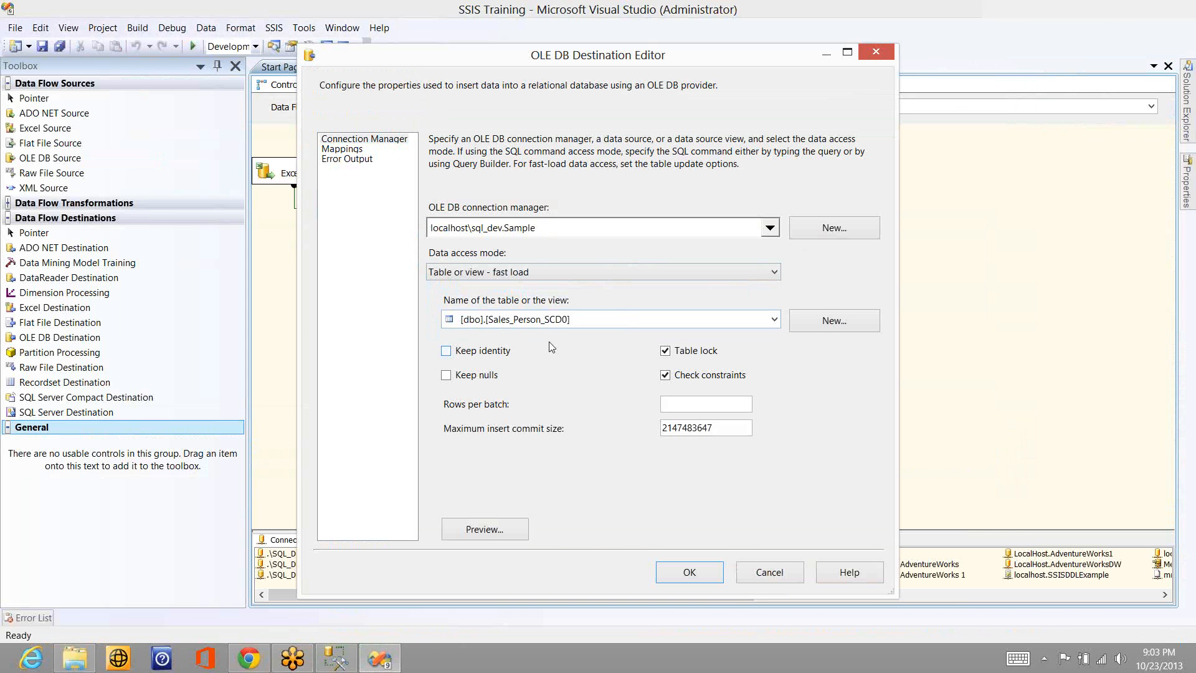
{"action": "left_click", "coordinate": [547, 268]}
{"action": "left_click", "coordinate": [531, 288]}
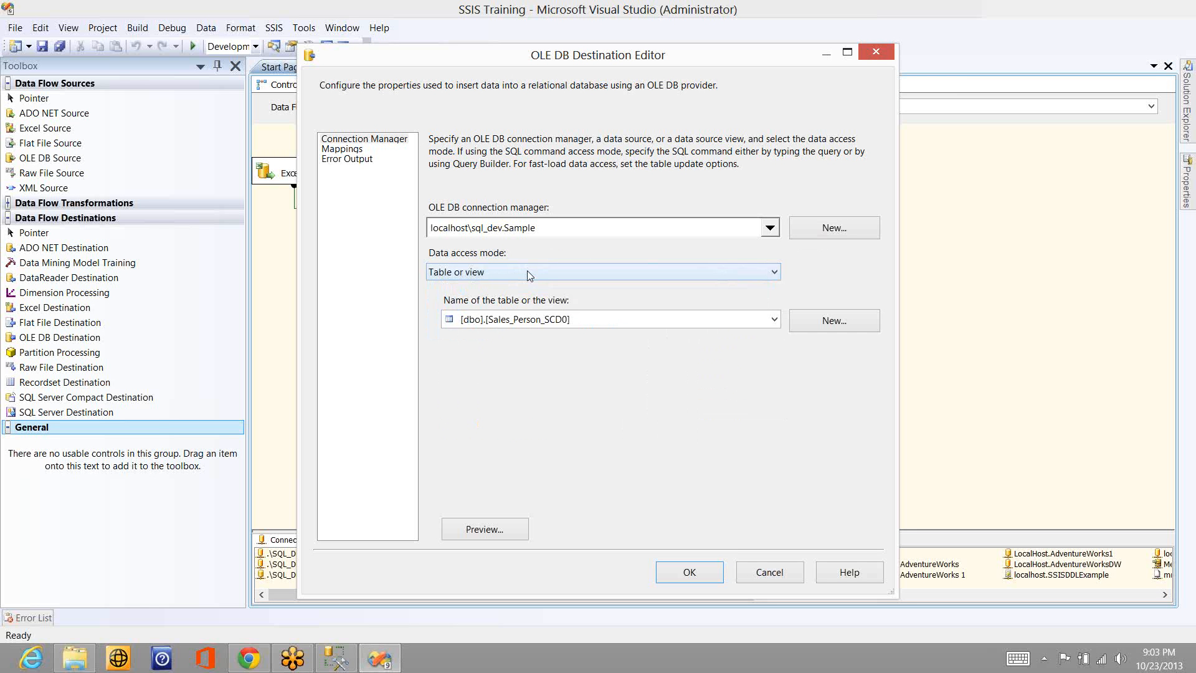
{"action": "left_click", "coordinate": [526, 270]}
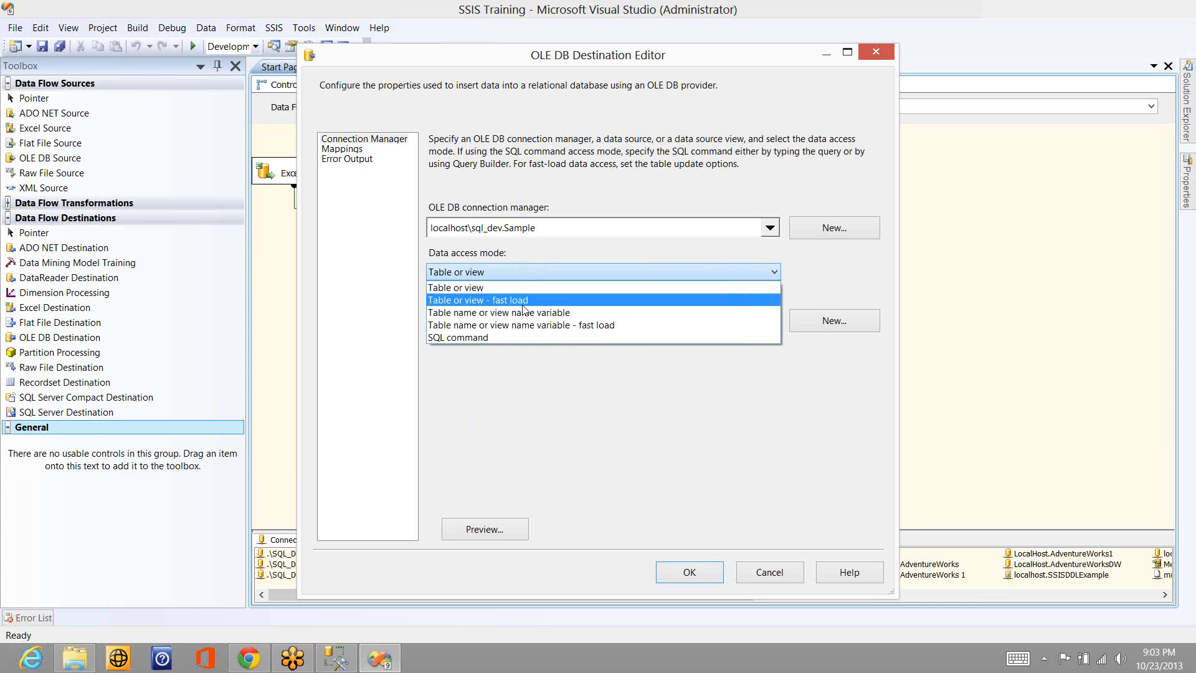
{"action": "left_click", "coordinate": [523, 302]}
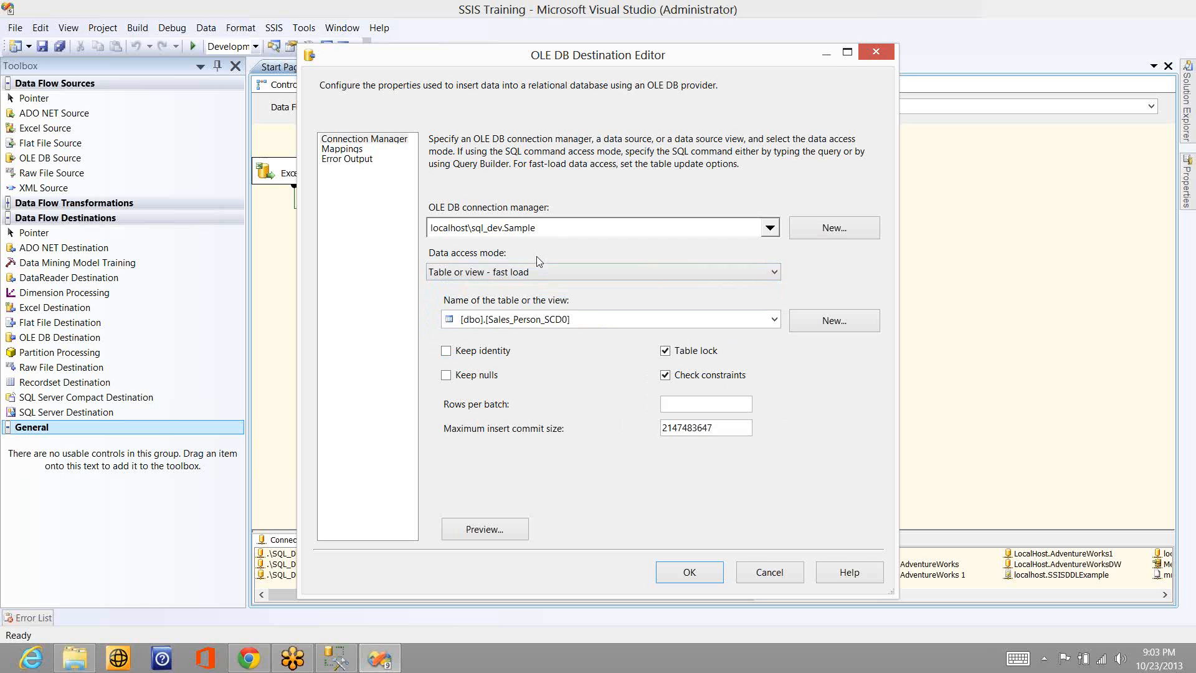
- Review the destination table list and the generated CREATE TABLE script, cancelling the new table and keeping Sales_Person_SCD0
{"action": "left_click", "coordinate": [593, 319]}
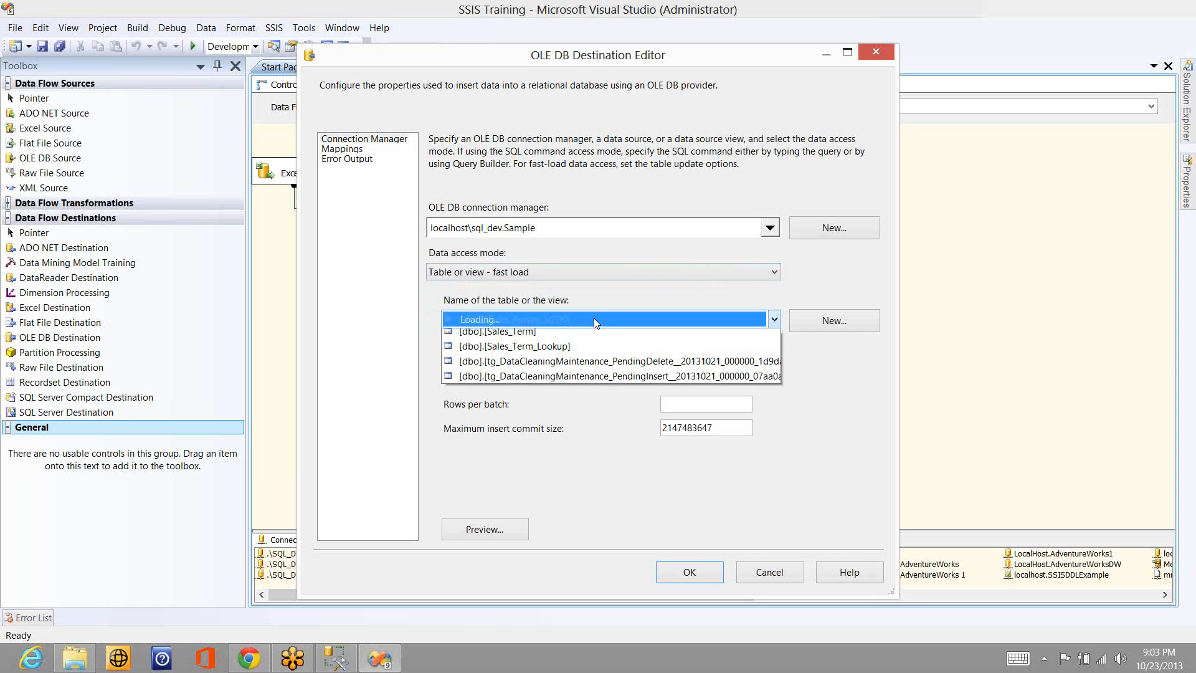
{"action": "left_click", "coordinate": [548, 412]}
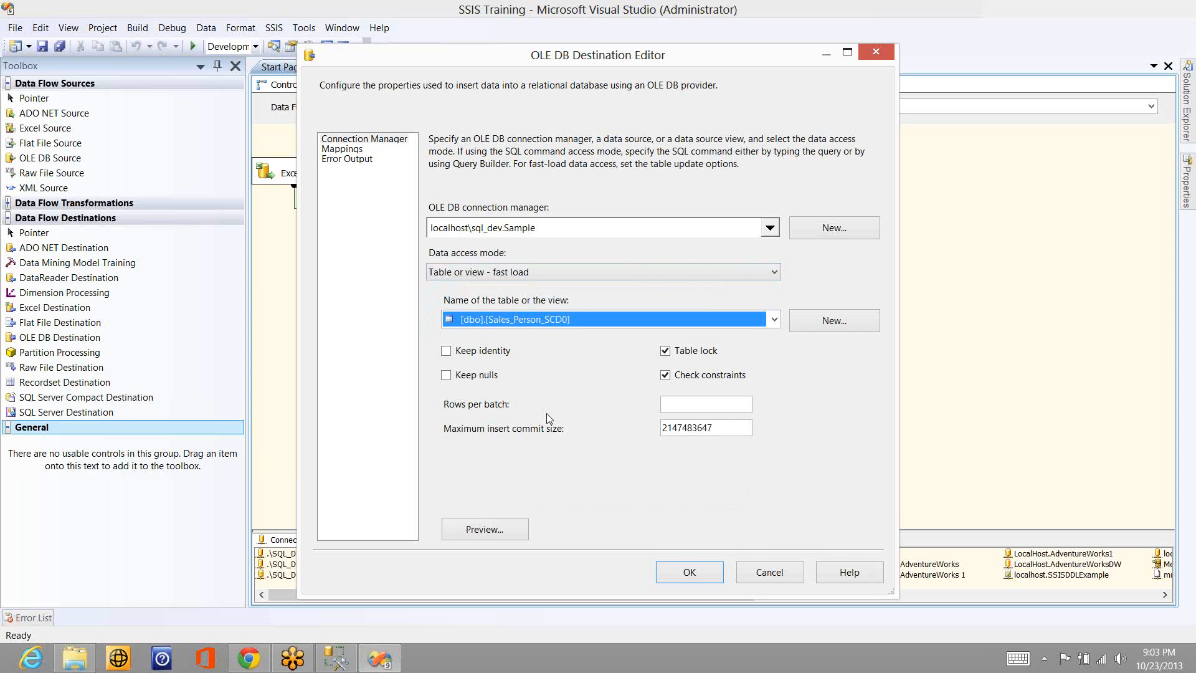
{"action": "left_click", "coordinate": [835, 326]}
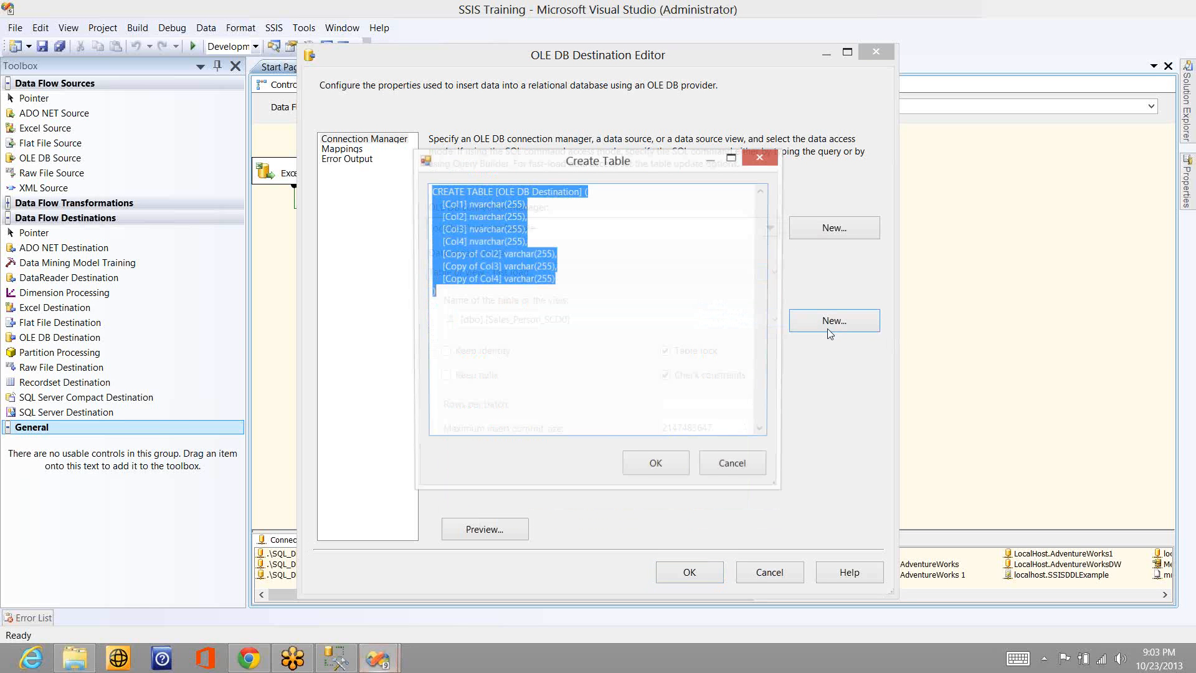
{"action": "left_click", "coordinate": [722, 462]}
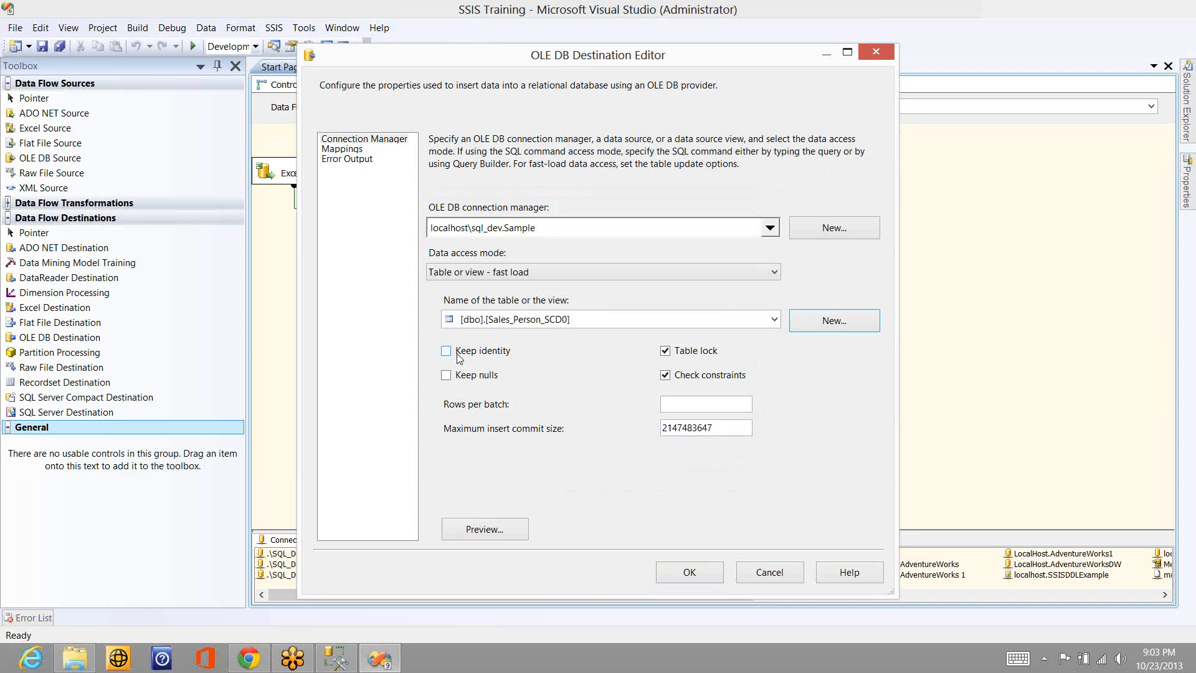
- Go through the Keep identity, Table lock and Rows per batch fast load options and view the column mappings
{"action": "left_click", "coordinate": [459, 353]}
{"action": "left_click", "coordinate": [459, 355]}
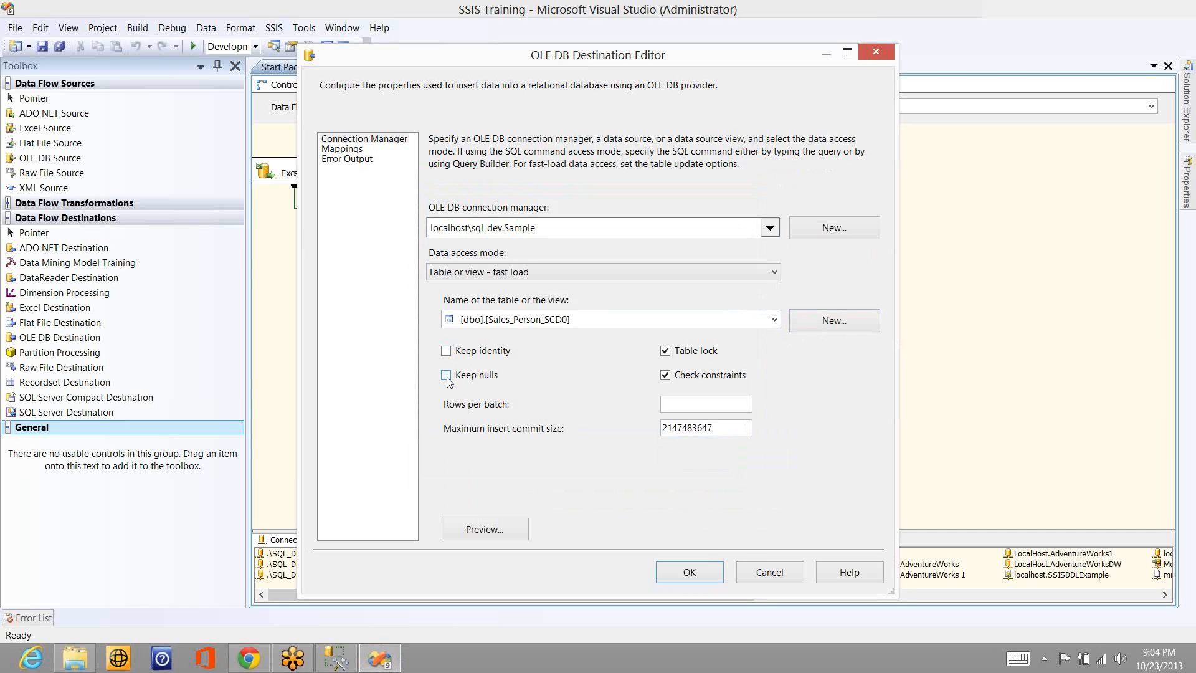
{"action": "left_click", "coordinate": [674, 353]}
{"action": "left_click", "coordinate": [674, 403]}
{"action": "type", "text": "-1"}
{"action": "left_click", "coordinate": [344, 152]}
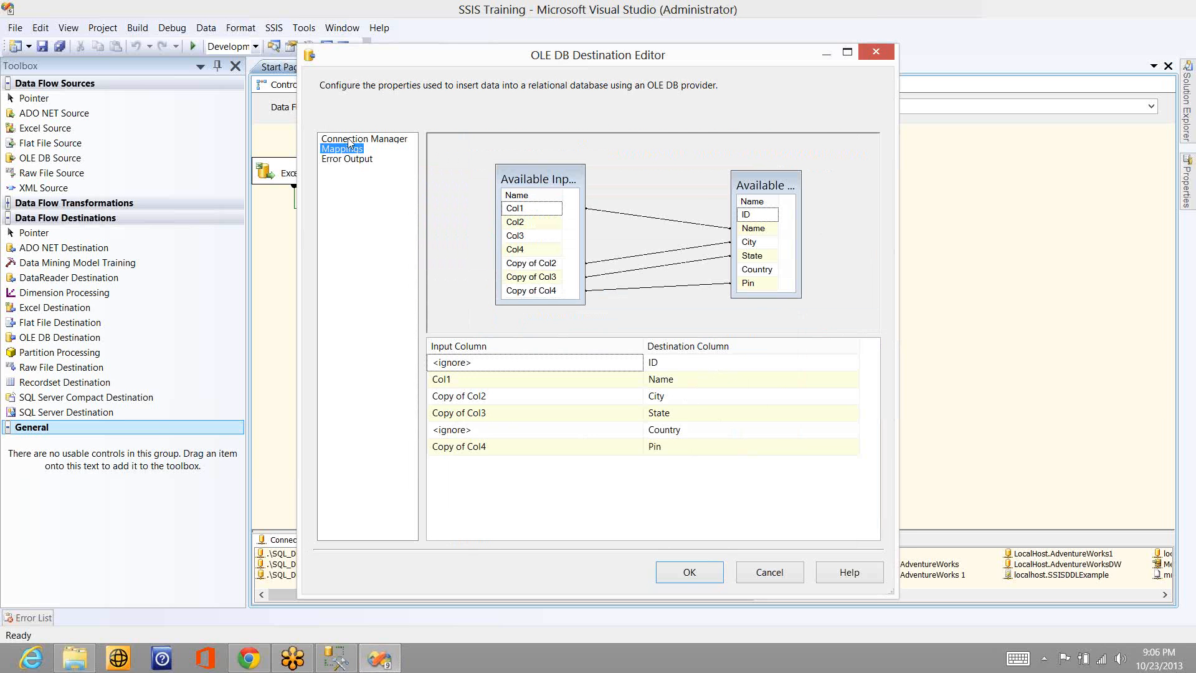
{"action": "left_click", "coordinate": [349, 141]}
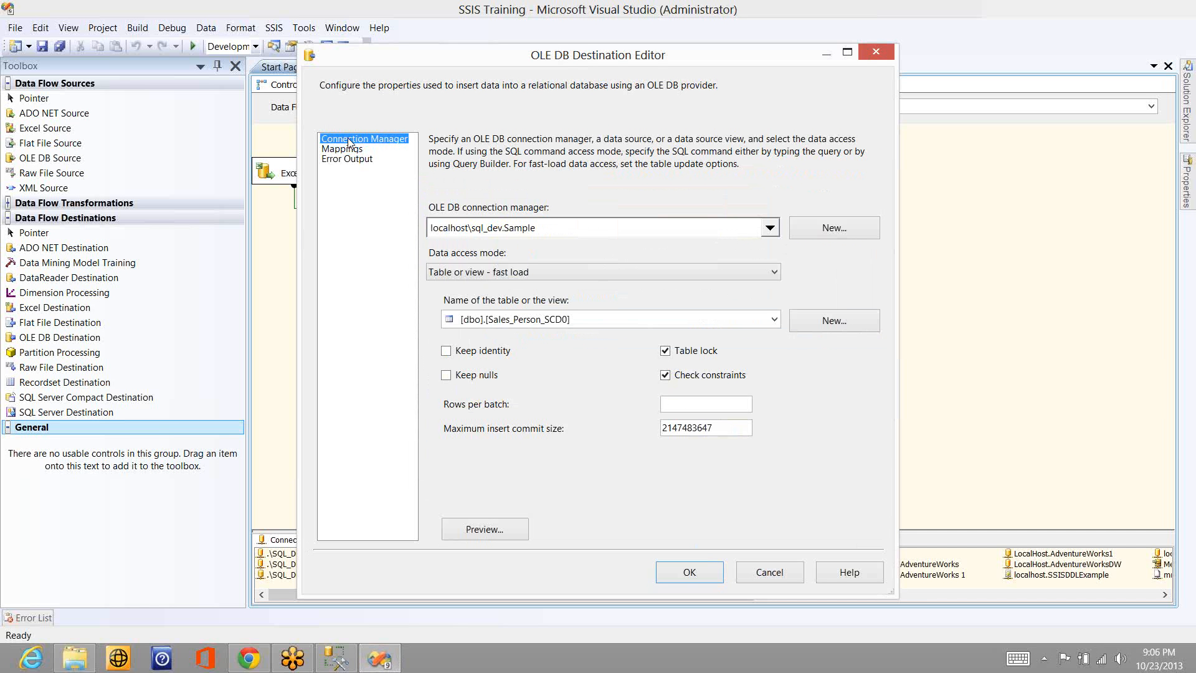
- Try the Table name or view name variable access mode, check its available variables, and switch to its fast load variant
{"action": "left_click", "coordinate": [557, 277]}
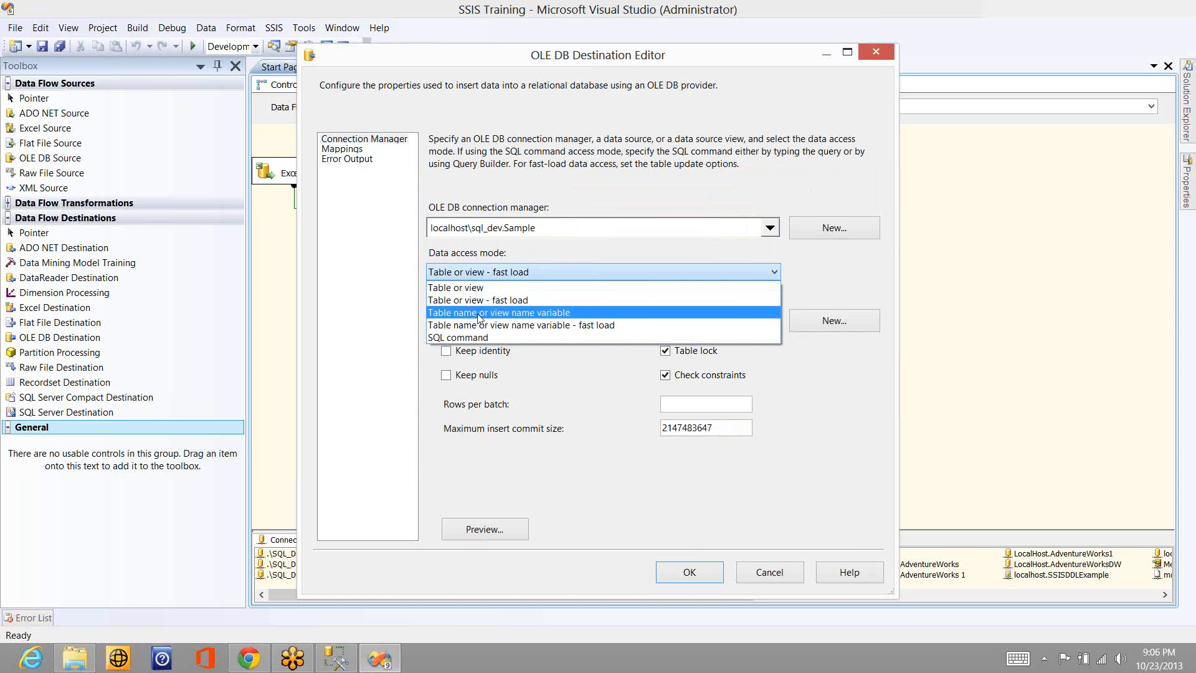
{"action": "left_click", "coordinate": [532, 315]}
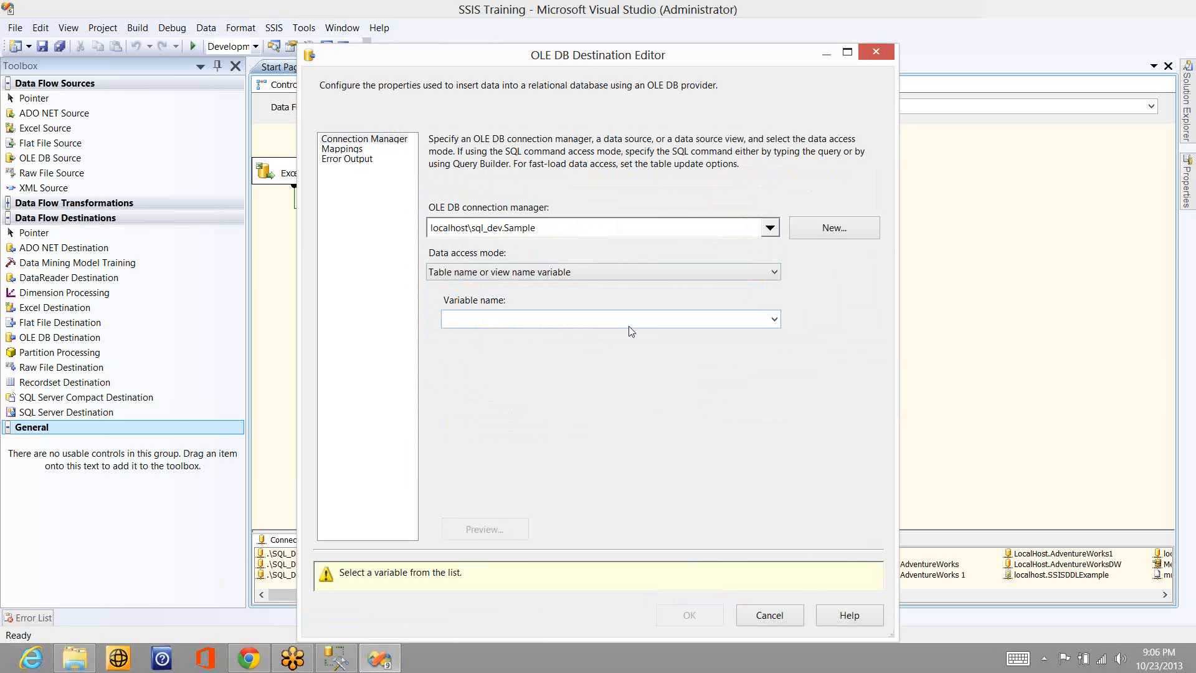
{"action": "left_click", "coordinate": [751, 320]}
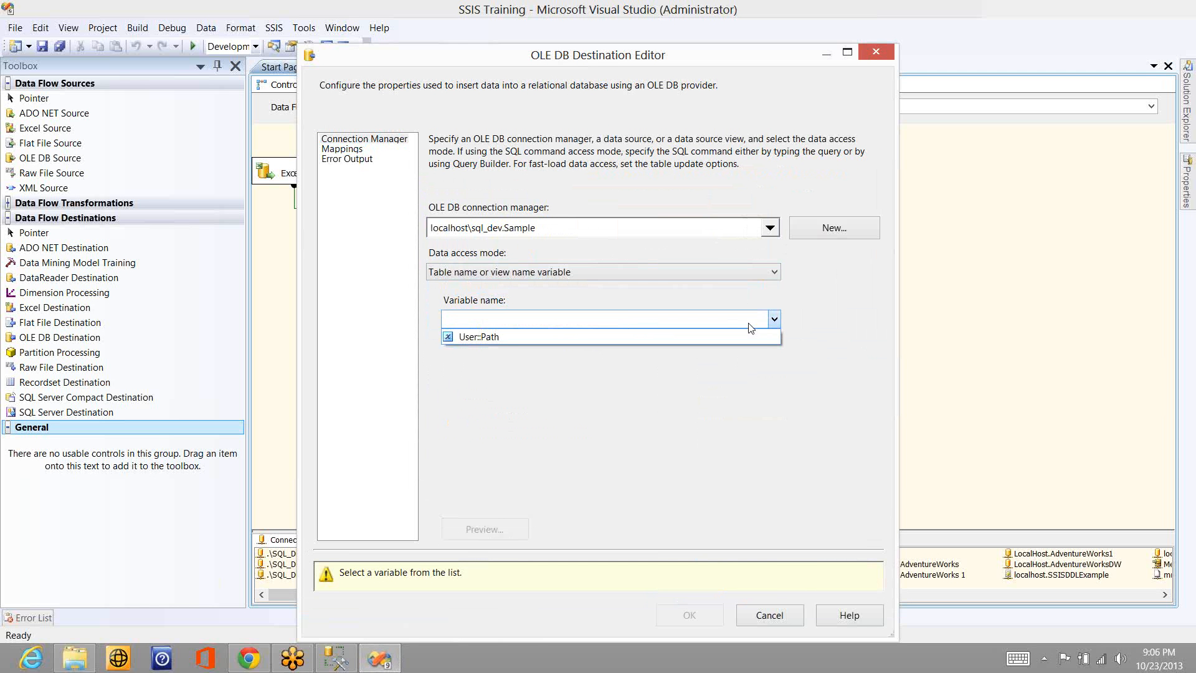
{"action": "left_click", "coordinate": [692, 269]}
{"action": "left_click", "coordinate": [692, 269]}
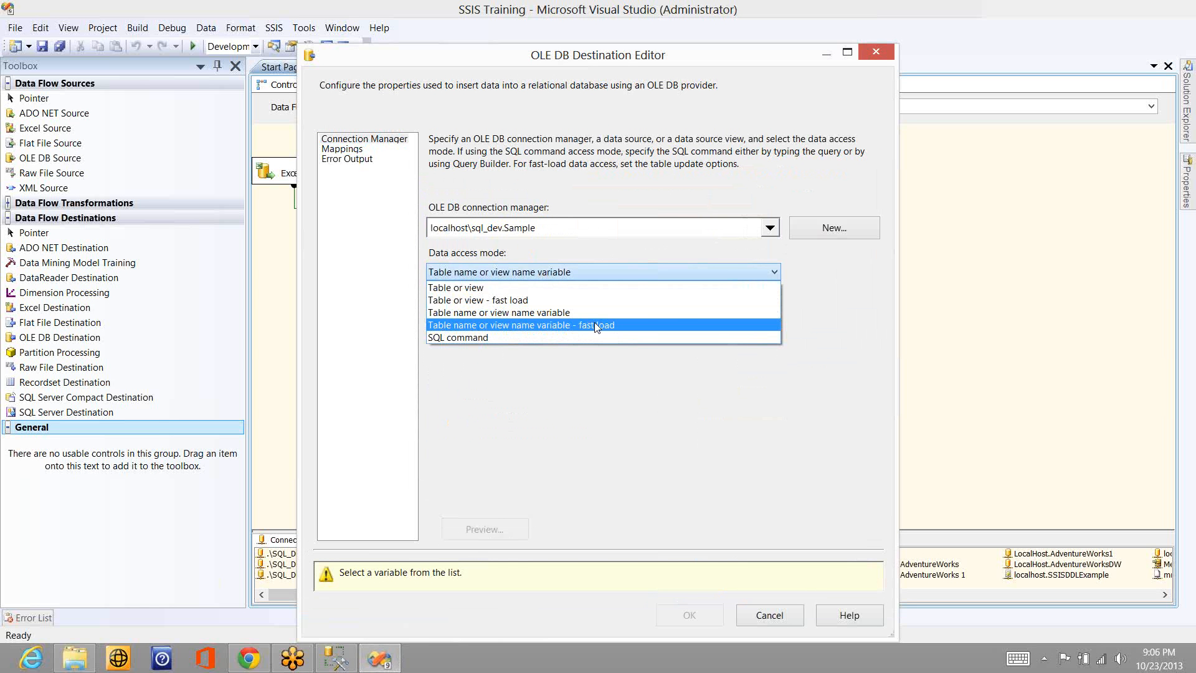
{"action": "left_click", "coordinate": [595, 324]}
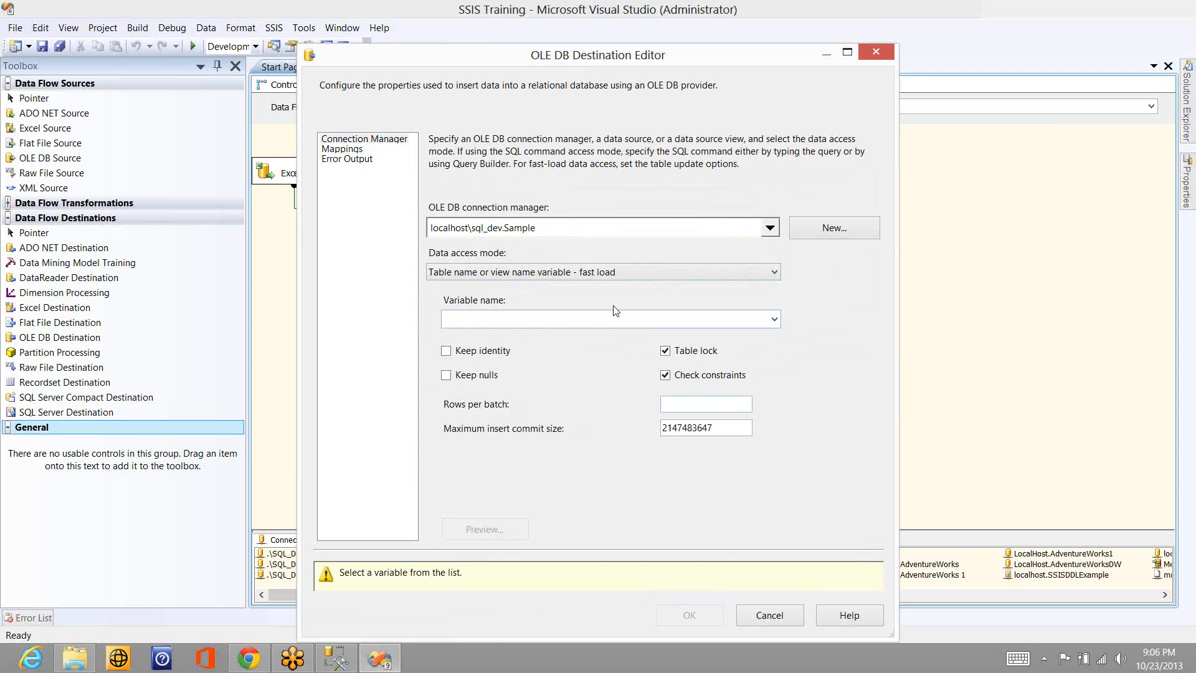
{"action": "left_click", "coordinate": [1056, 113]}
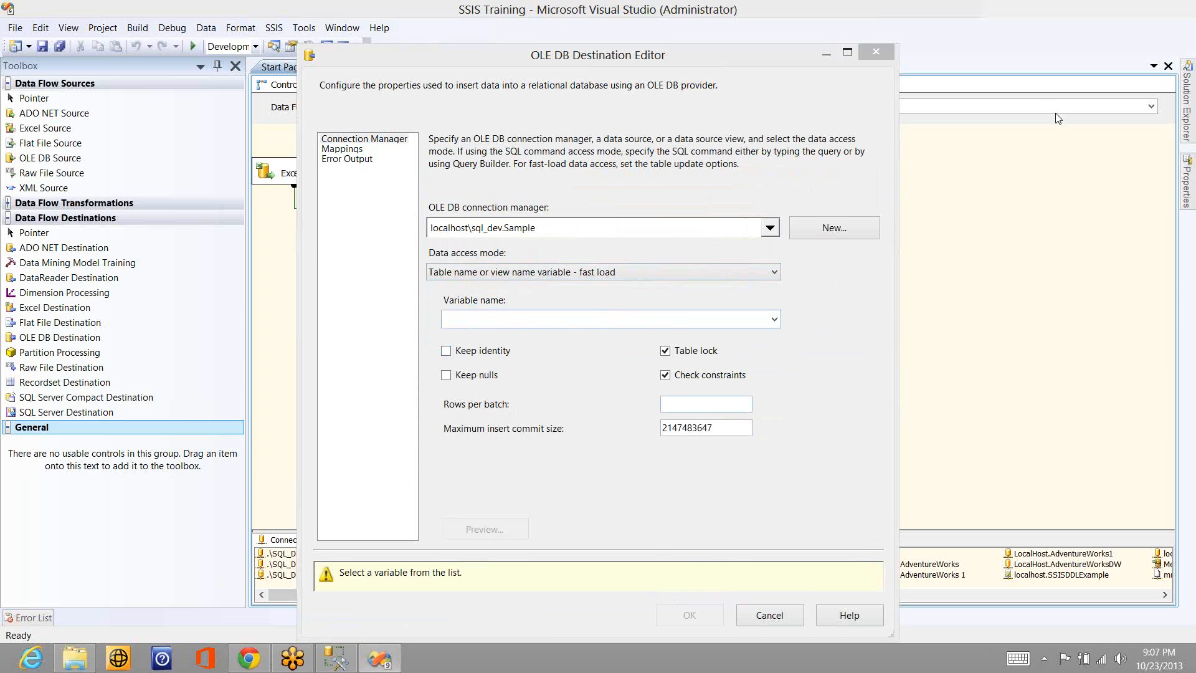
- Set the data access mode to SQL command with the query select * from sales_Person and check its column mappings
{"action": "left_click", "coordinate": [570, 274]}
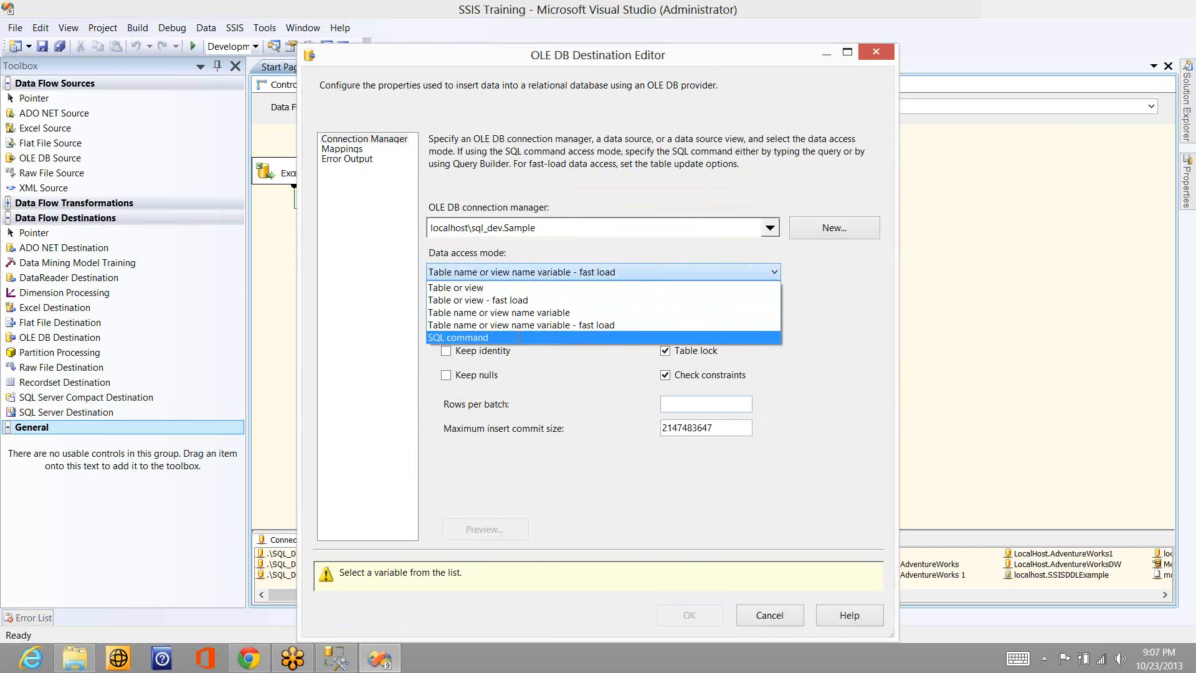
{"action": "left_click", "coordinate": [541, 339]}
{"action": "left_click", "coordinate": [529, 343]}
{"action": "type", "text": "s"}
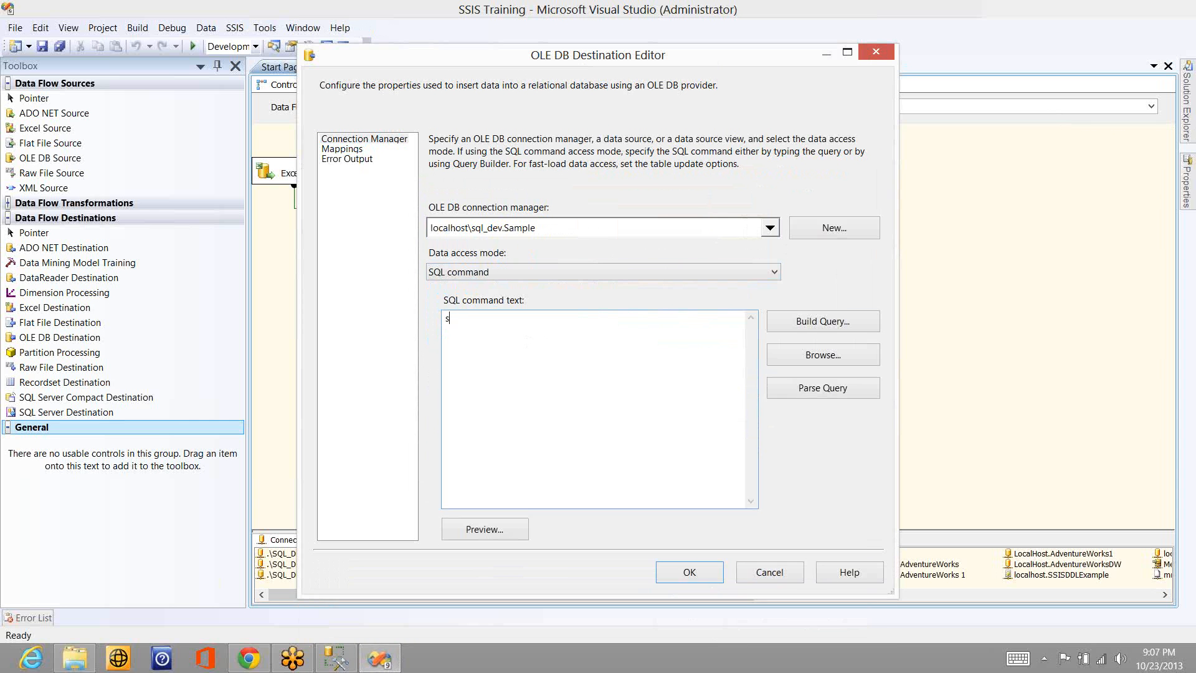
{"action": "type", "text": "elect * from sales_Person"}
{"action": "left_click", "coordinate": [358, 152]}
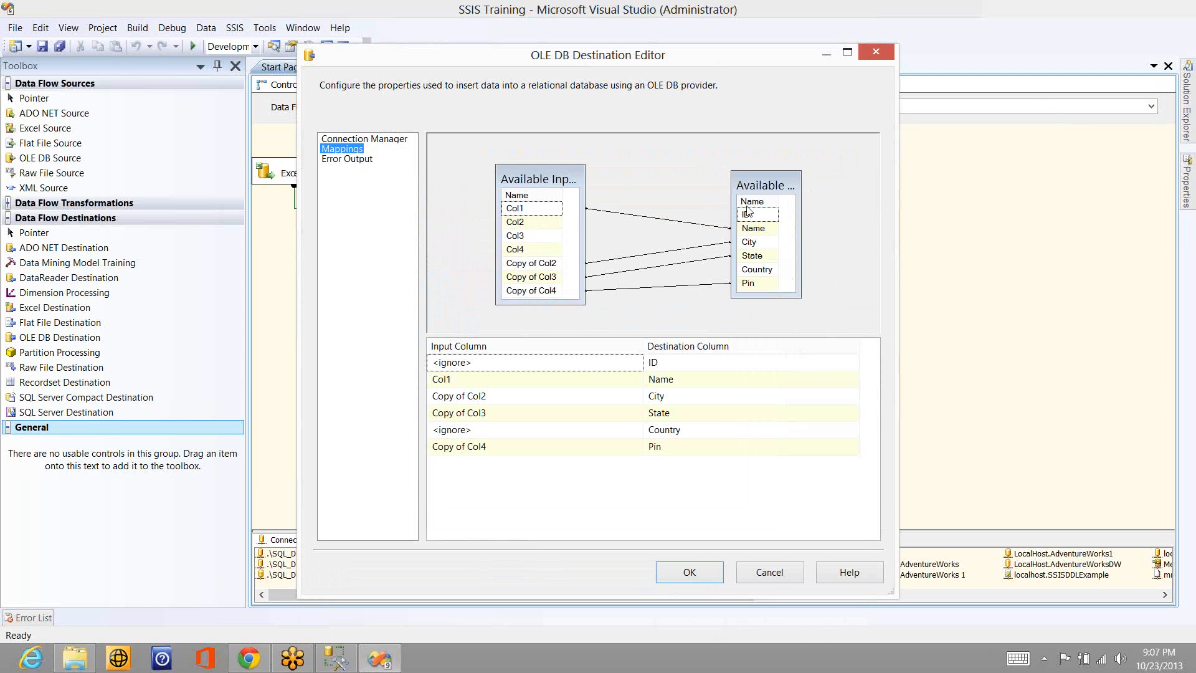
{"action": "left_click", "coordinate": [361, 138]}
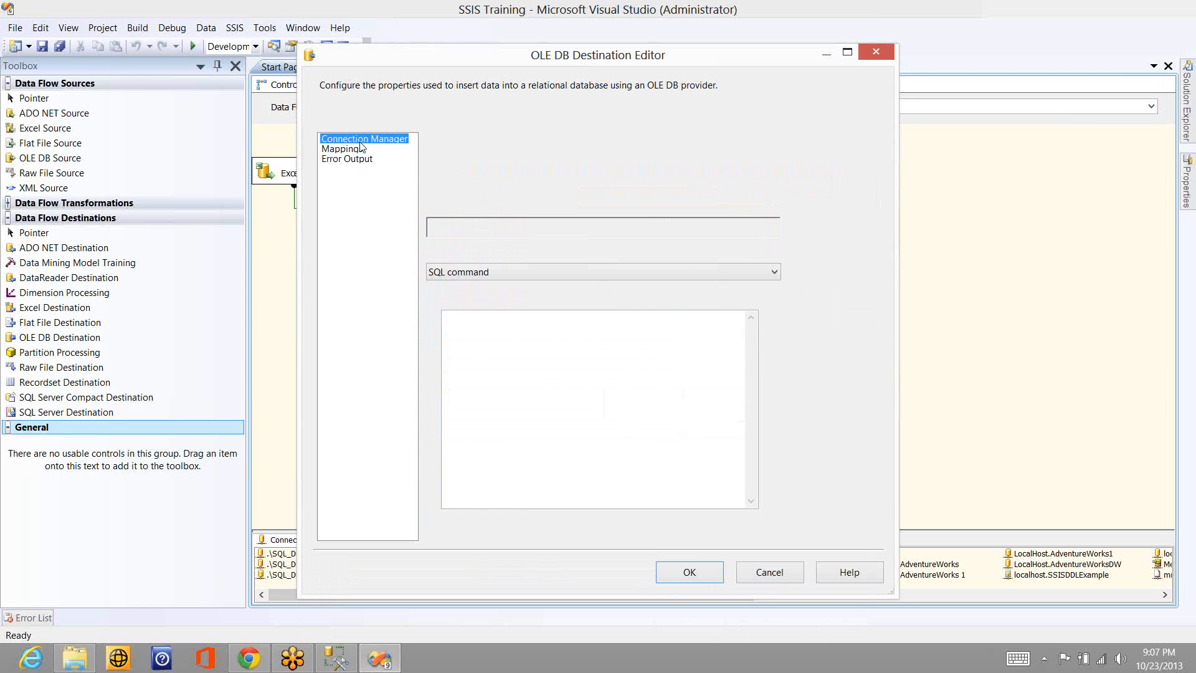
- Change the SQL command to select * from term_lookup and try to open its column mappings
{"action": "left_click", "coordinate": [557, 319]}
{"action": "double_click", "coordinate": [557, 319]}
{"action": "key", "text": "BackSpace"}
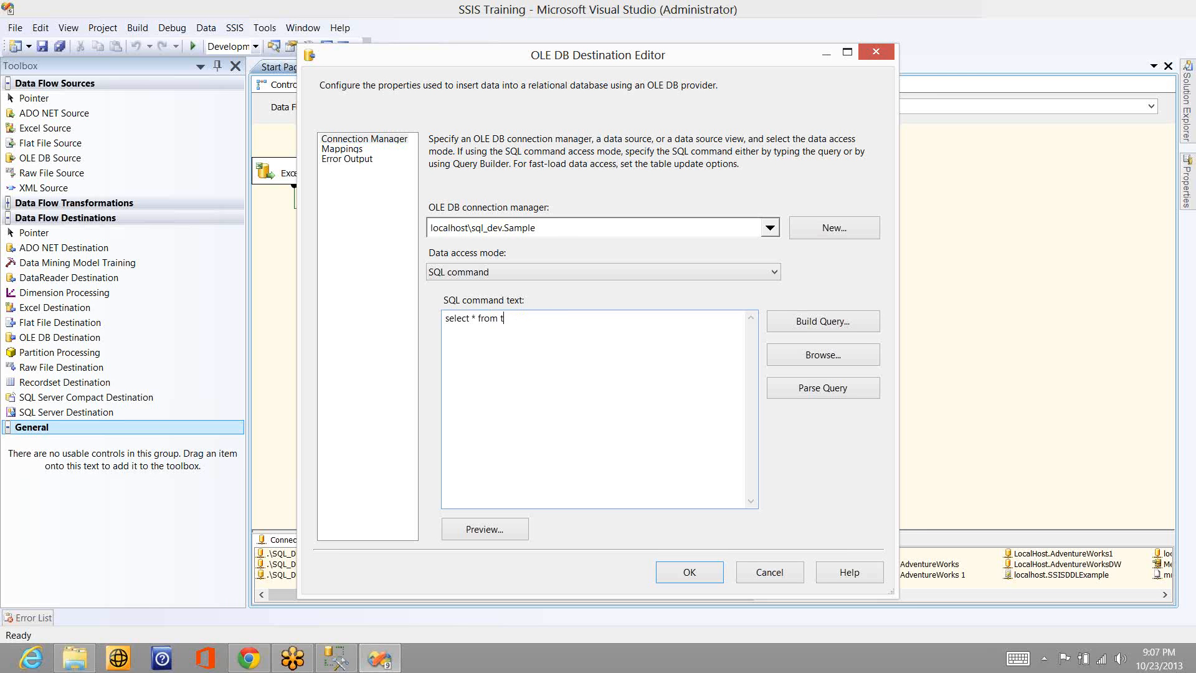
{"action": "type", "text": "term_lookup"}
{"action": "left_click", "coordinate": [349, 149]}
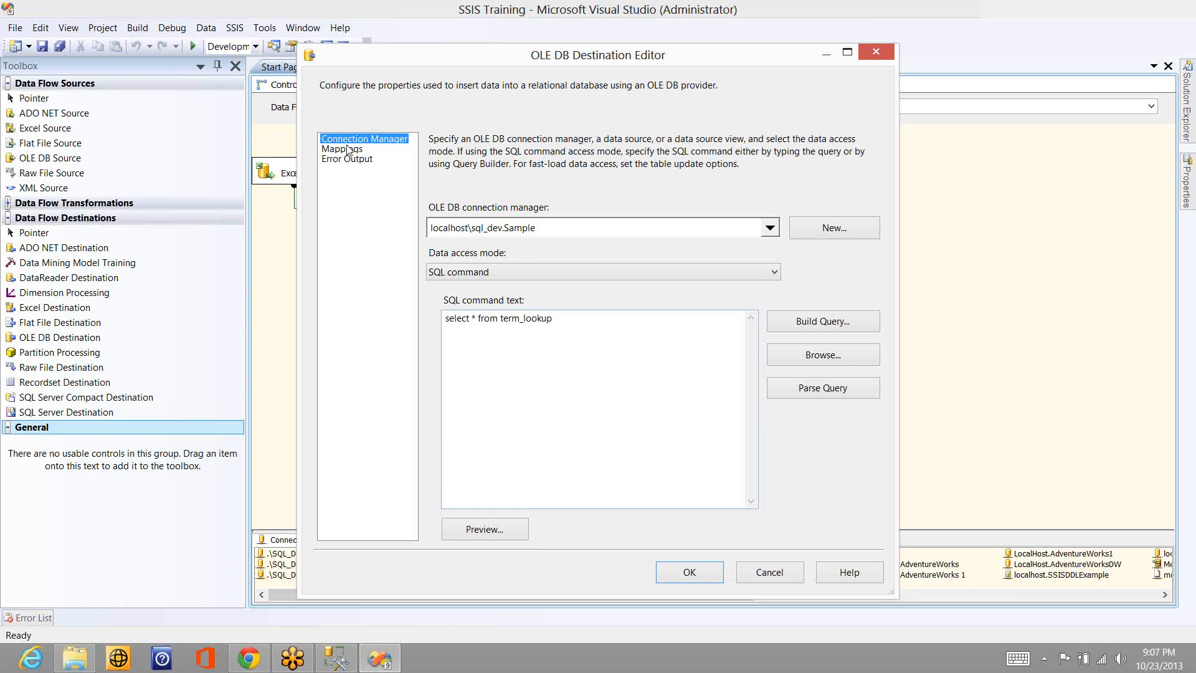
{"action": "left_click", "coordinate": [788, 406]}
- Look up the exact table names of the Sample database in SQL Server Management Studio and return to Visual Studio
{"action": "key", "text": "alt+Tab"}
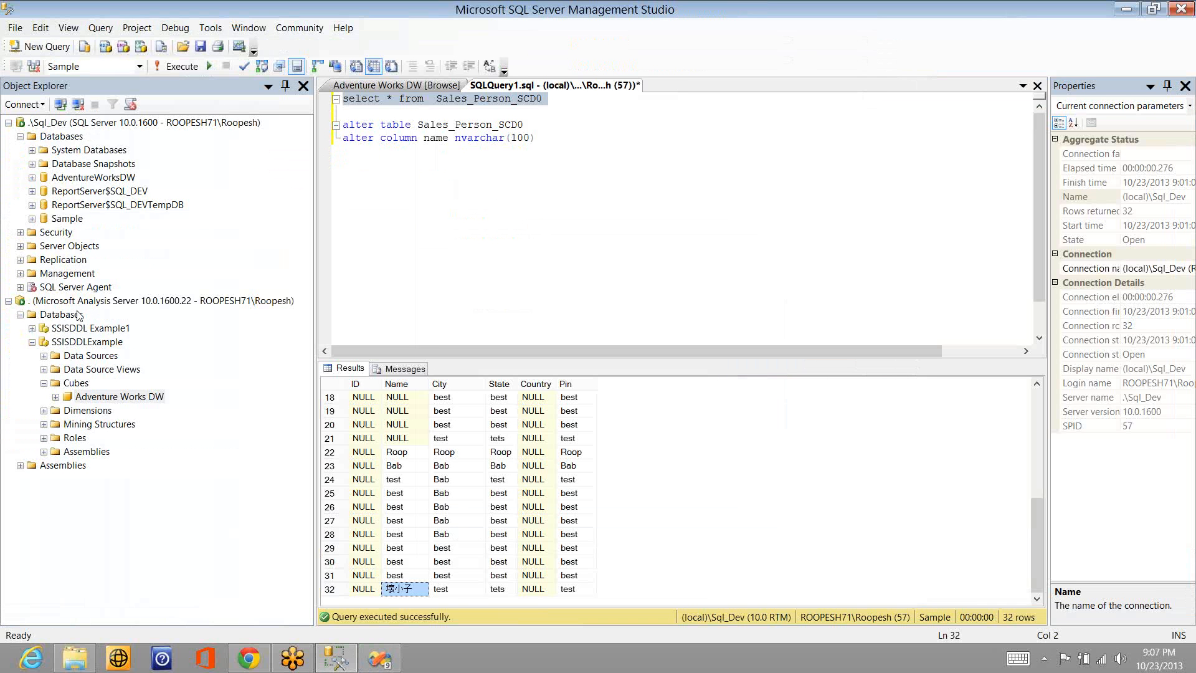
{"action": "left_click", "coordinate": [33, 218]}
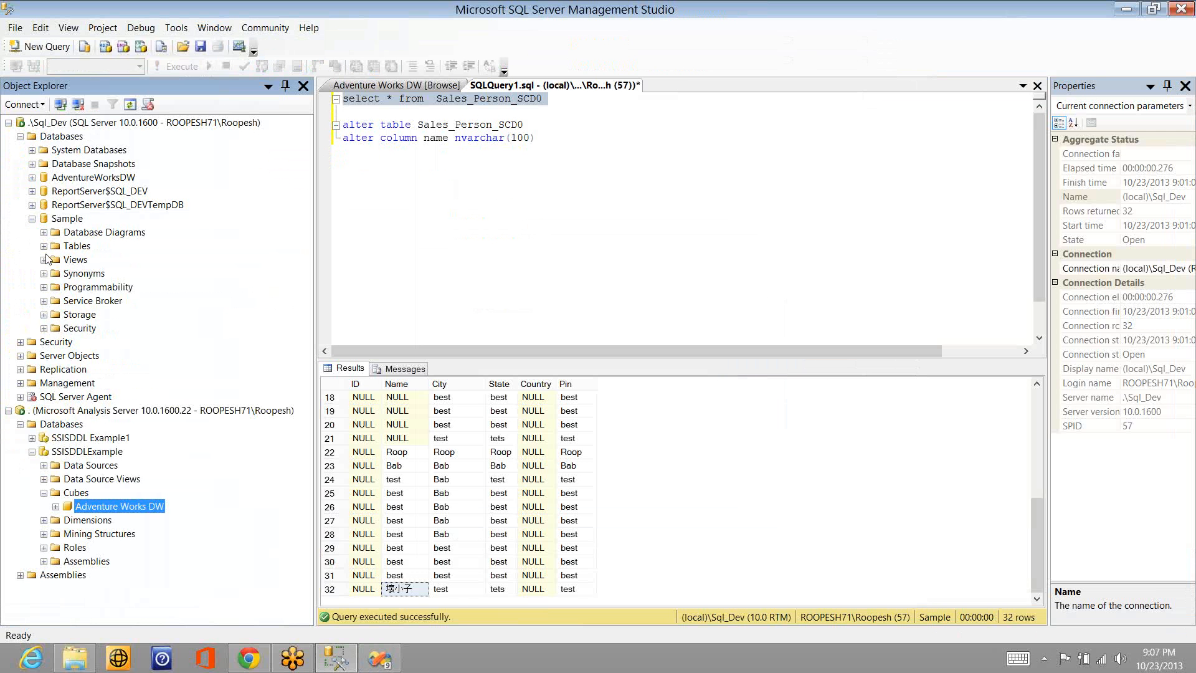
{"action": "left_click", "coordinate": [43, 246]}
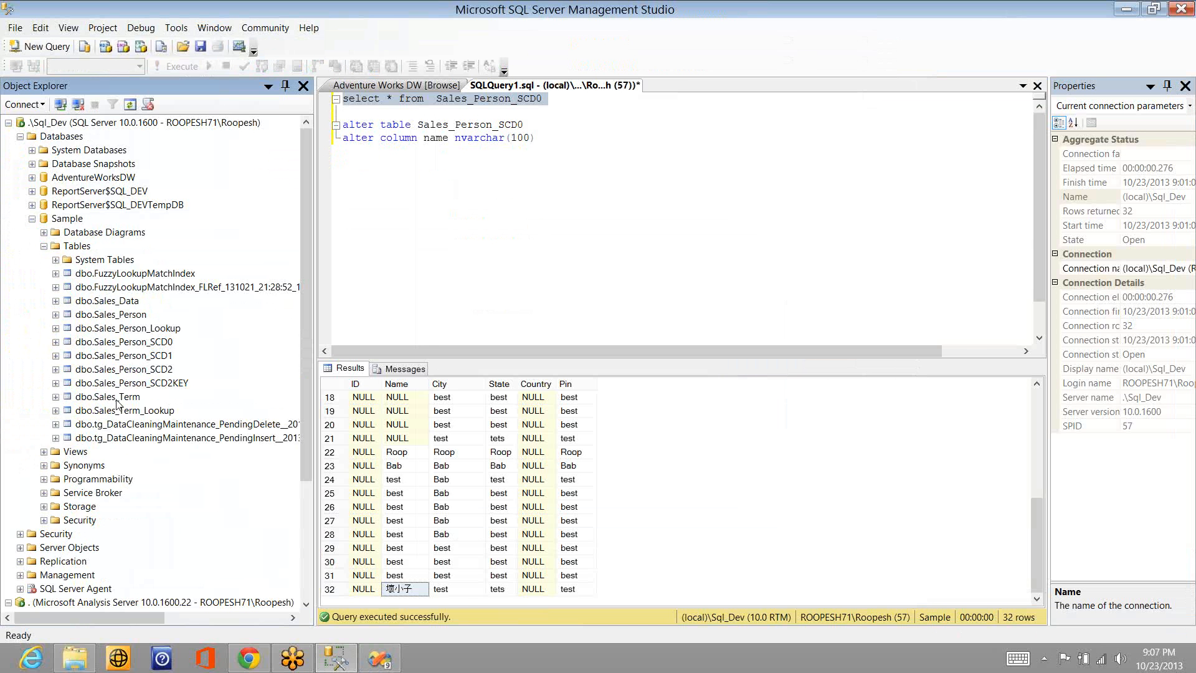
{"action": "key", "text": "alt+Tab"}
- Point the SQL command query at the sales_term table, examine its column mappings, and close the destination editor
{"action": "double_click", "coordinate": [568, 321]}
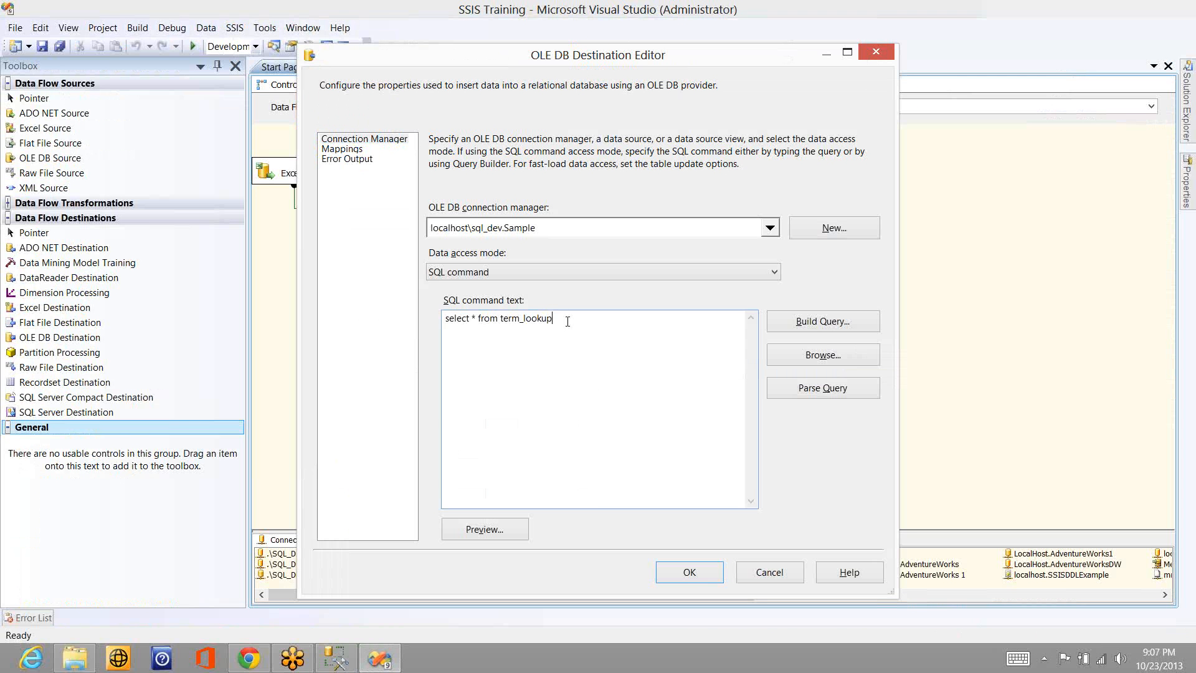
{"action": "type", "text": "sales_r"}
{"action": "type", "text": "erm"}
{"action": "left_click", "coordinate": [347, 151]}
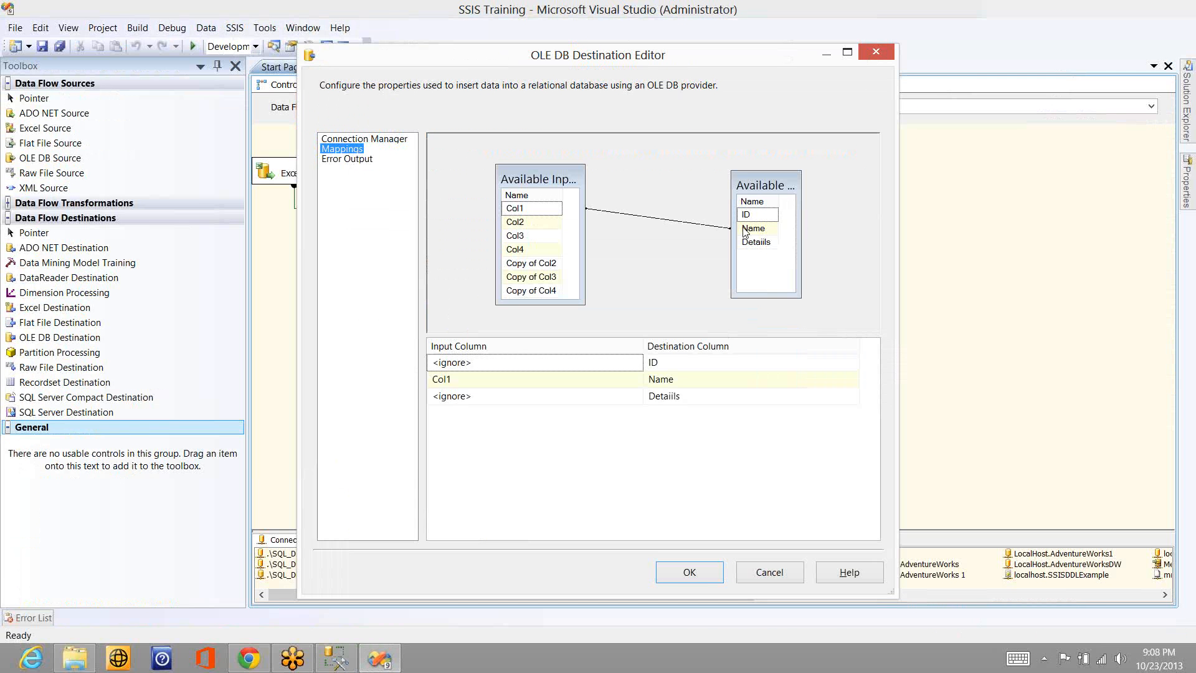
{"action": "mouse_move", "coordinate": [745, 233]}
{"action": "key", "text": "Return"}
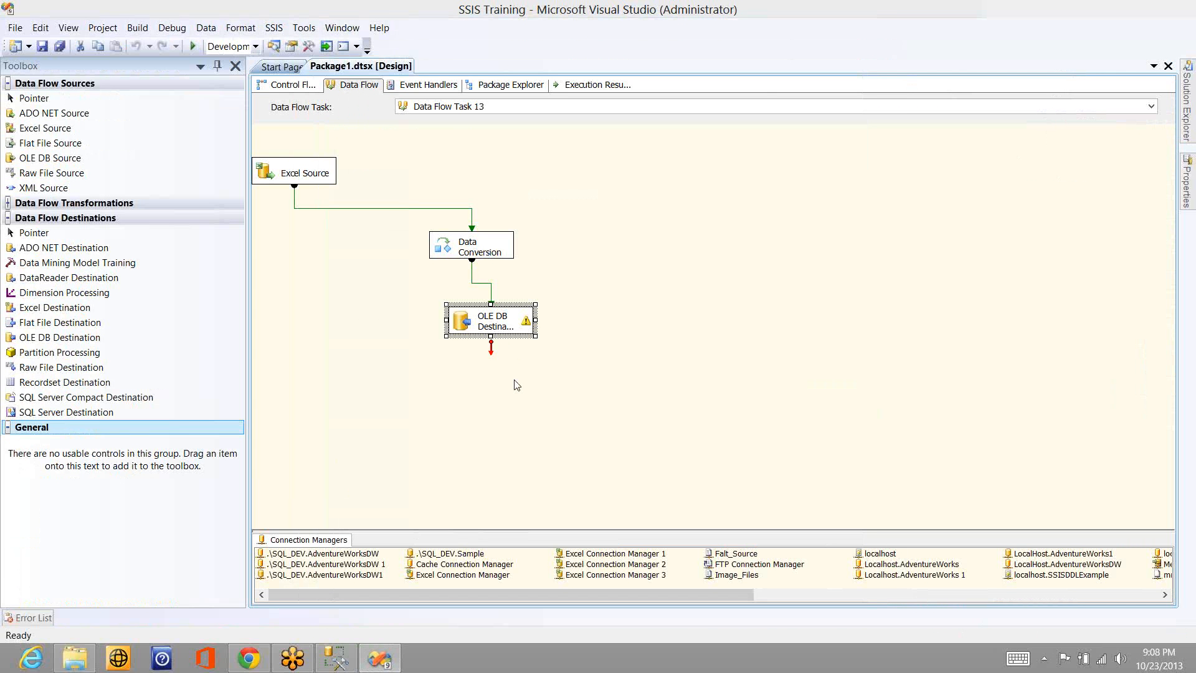
- Delete the OLE DB Destination from the data flow
{"action": "left_click", "coordinate": [496, 390]}
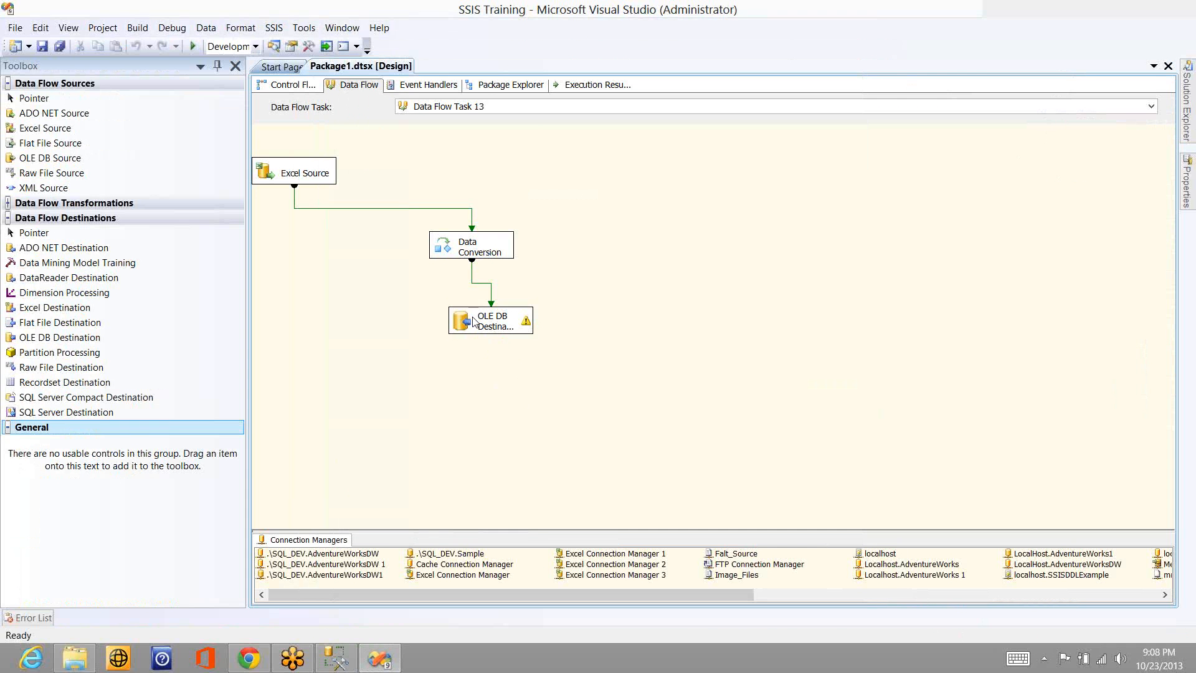
{"action": "left_click", "coordinate": [473, 322]}
{"action": "key", "text": "Delete"}
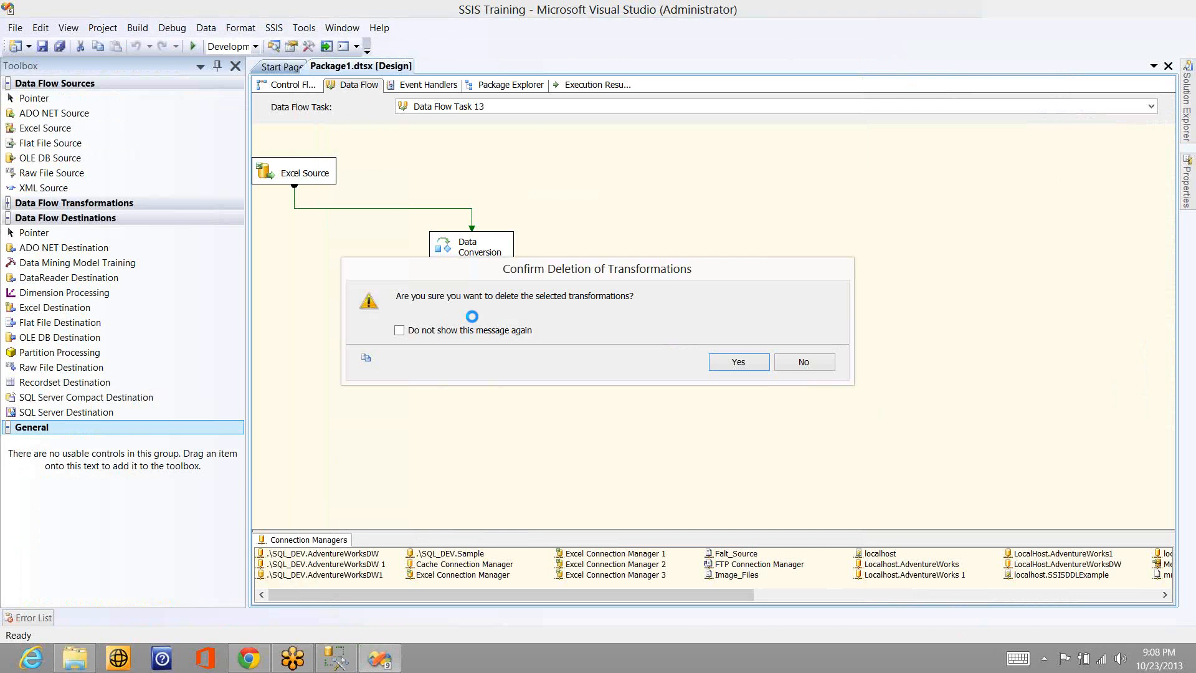
{"action": "key", "text": "Return"}
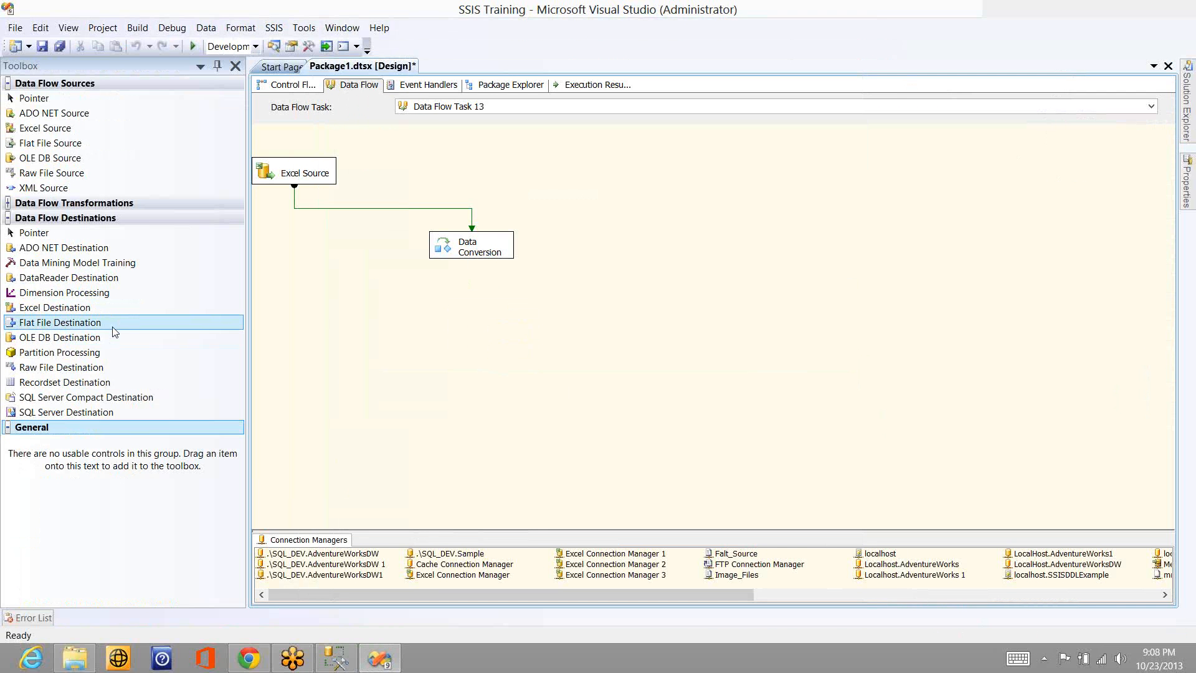
- Add a Flat File Destination below the Data Conversion and connect the conversion's output to it
{"action": "left_click_drag", "start_coordinate": [113, 329], "coordinate": [405, 332]}
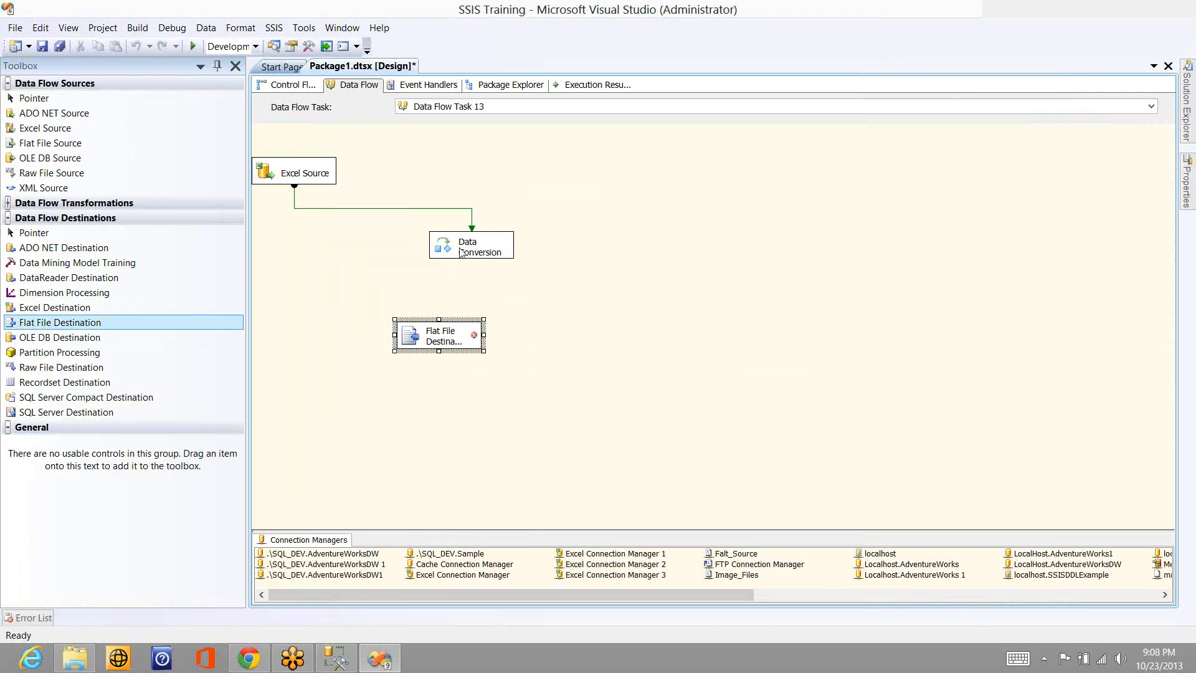
{"action": "left_click", "coordinate": [462, 252]}
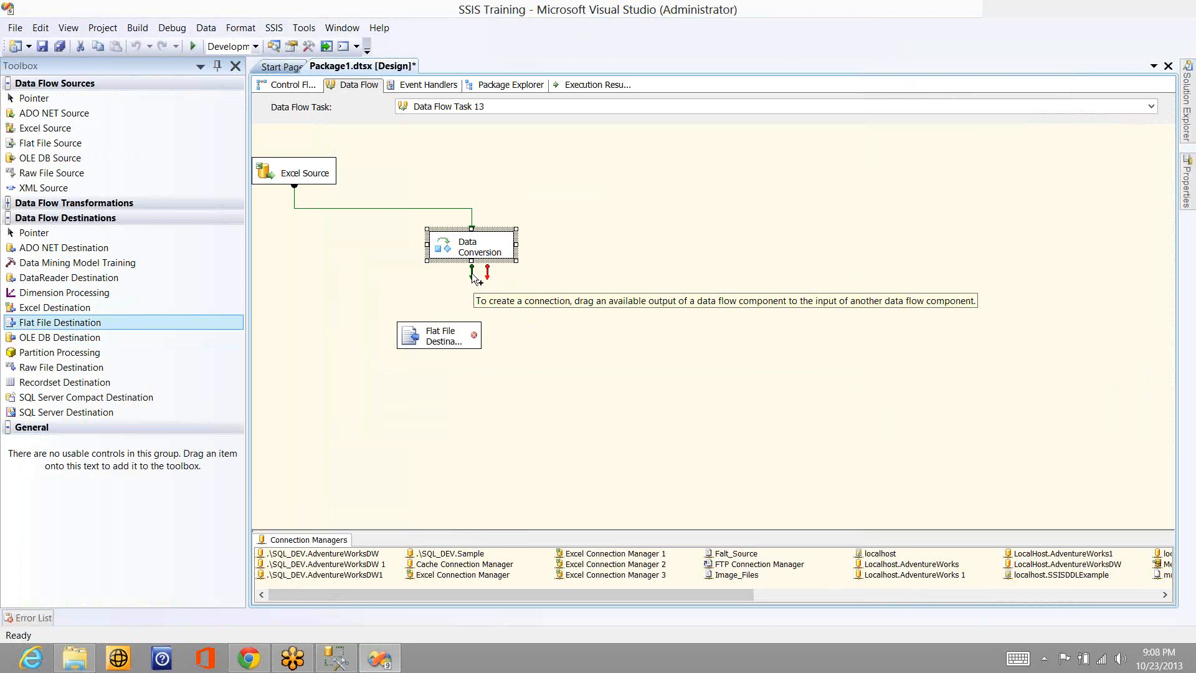
{"action": "left_click_drag", "start_coordinate": [472, 274], "coordinate": [460, 332]}
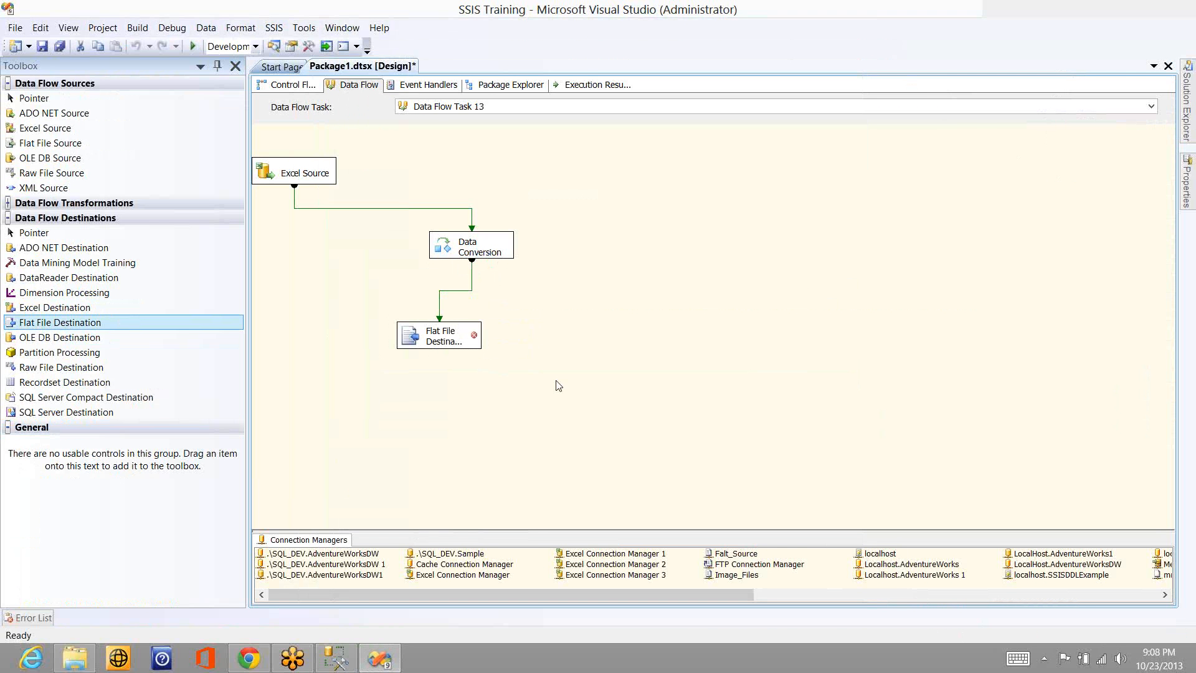
- Begin a new flat file connection in Delimited format for the Flat File Destination
{"action": "left_click", "coordinate": [449, 332]}
{"action": "double_click", "coordinate": [449, 331]}
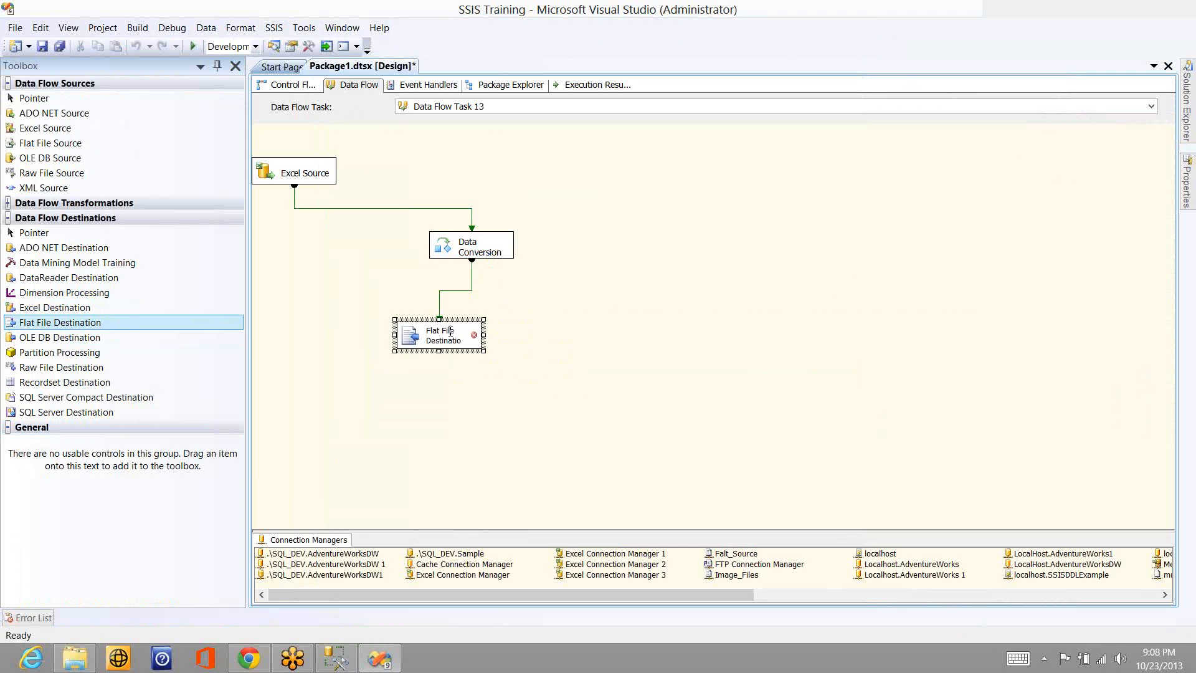
{"action": "left_click", "coordinate": [538, 299]}
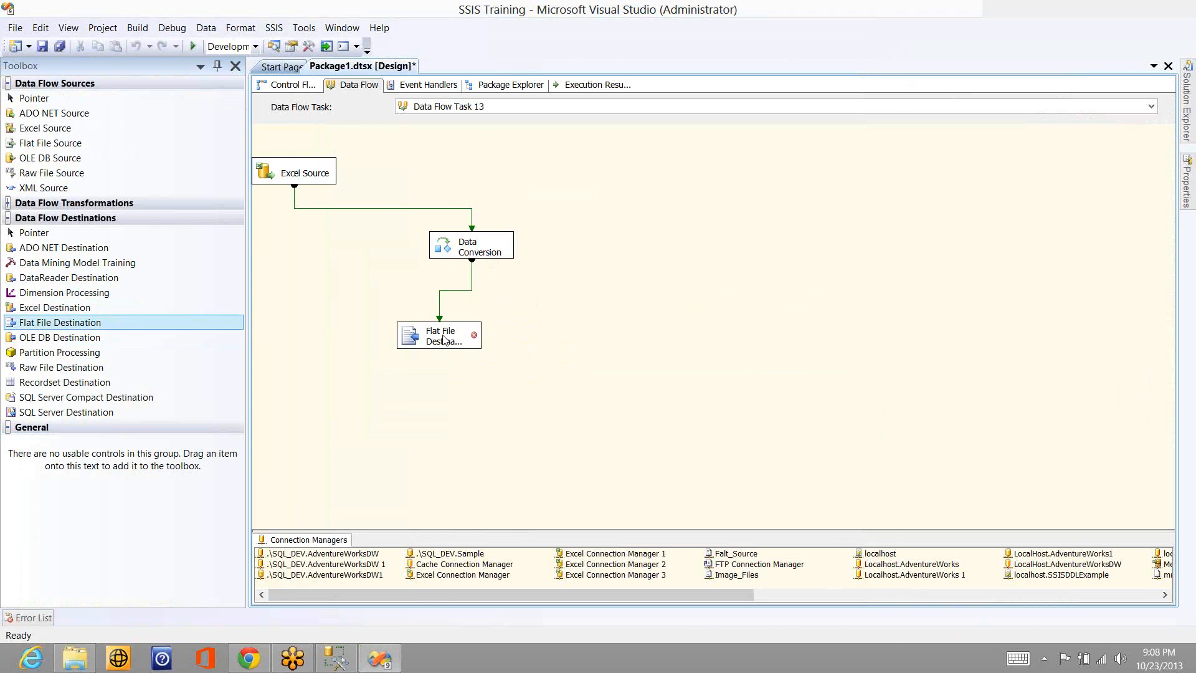
{"action": "double_click", "coordinate": [444, 339]}
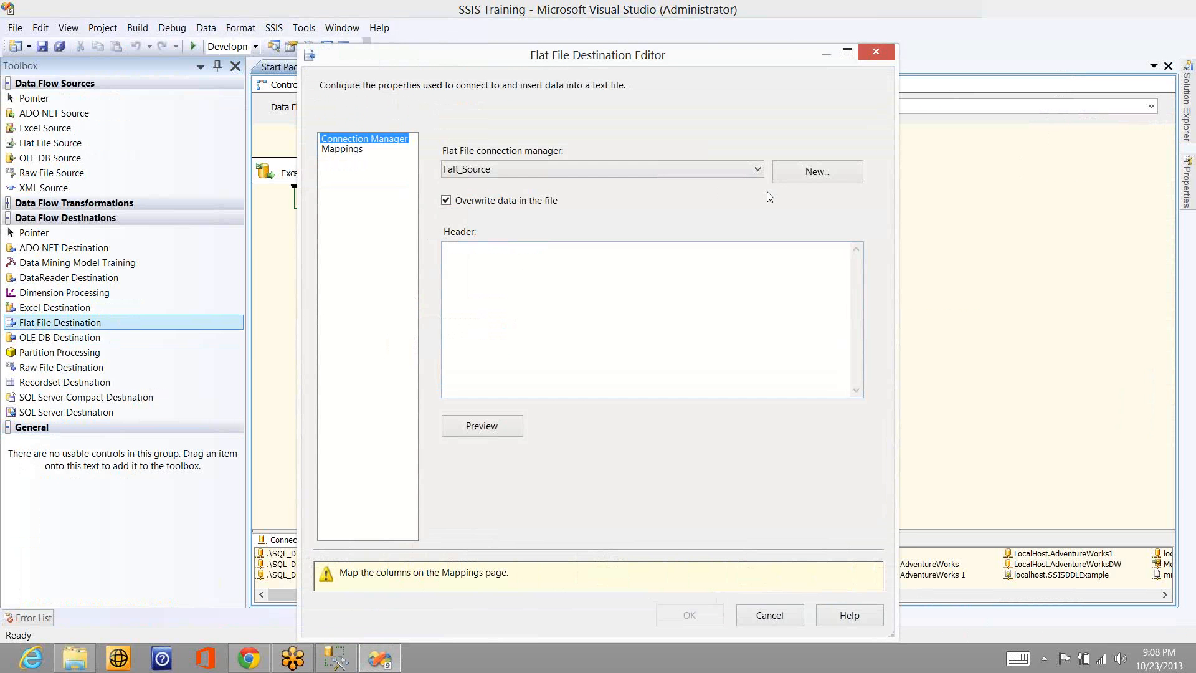
{"action": "left_click", "coordinate": [831, 172]}
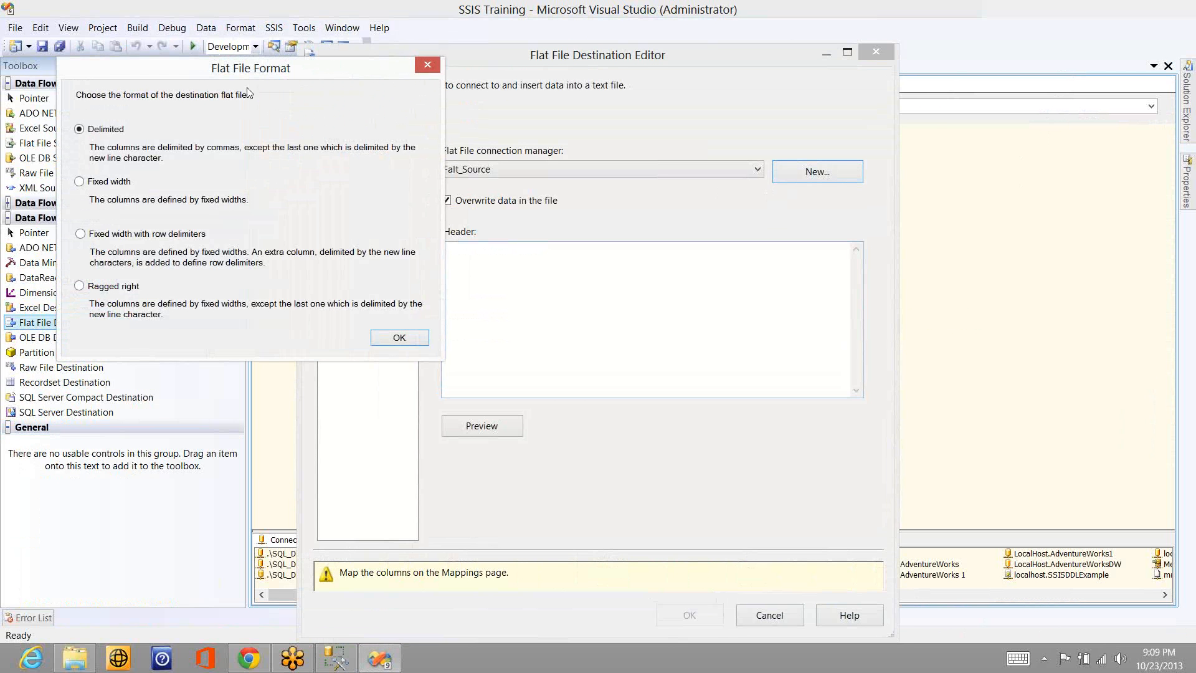
{"action": "left_click", "coordinate": [397, 345]}
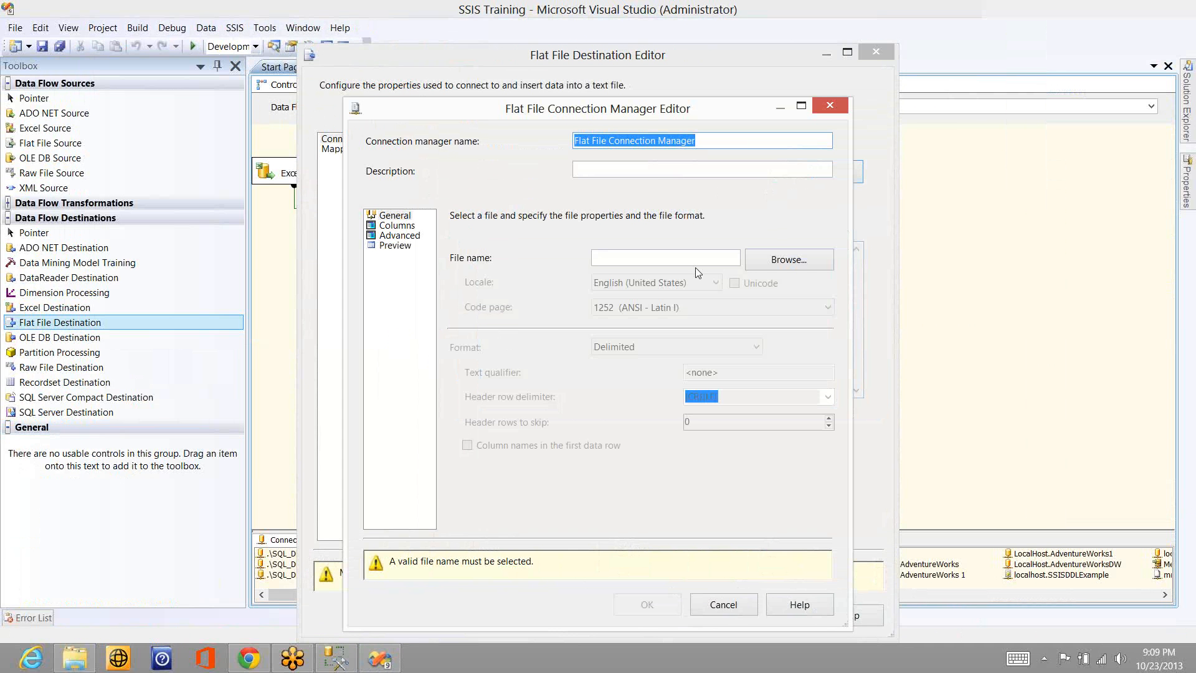
- Create a new text document on the Desktop, name it with the presenter's first name, and choose it as the connection's file
{"action": "left_click", "coordinate": [778, 260]}
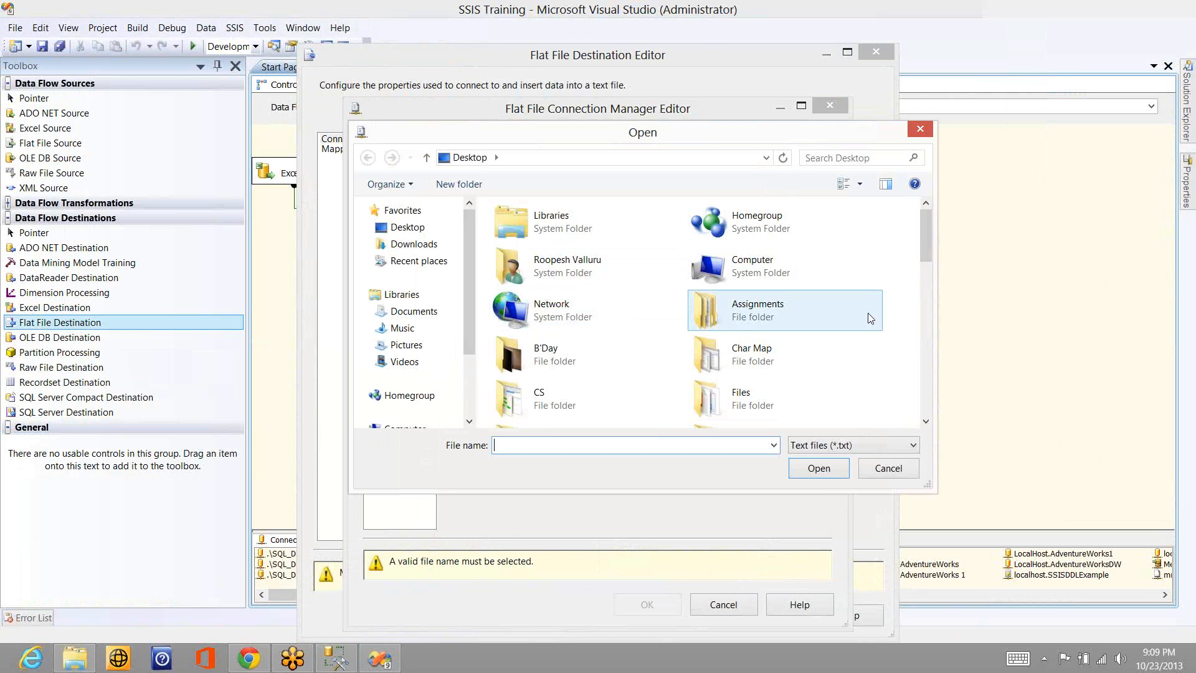
{"action": "right_click", "coordinate": [891, 350]}
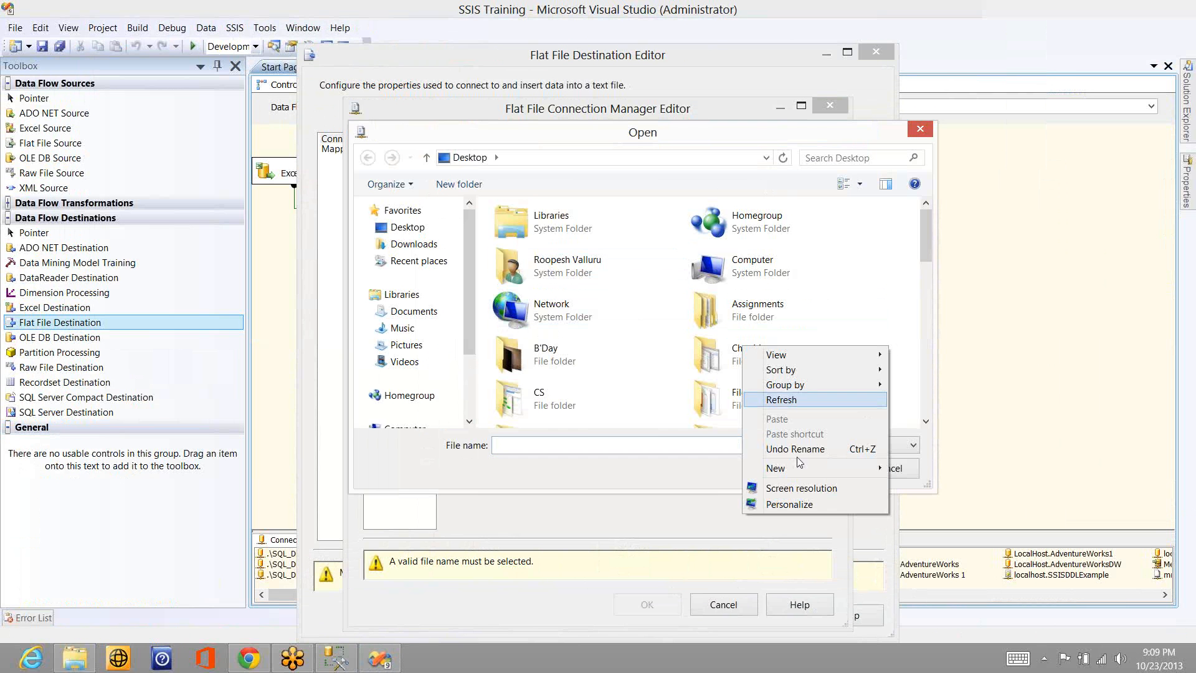
{"action": "mouse_move", "coordinate": [793, 462]}
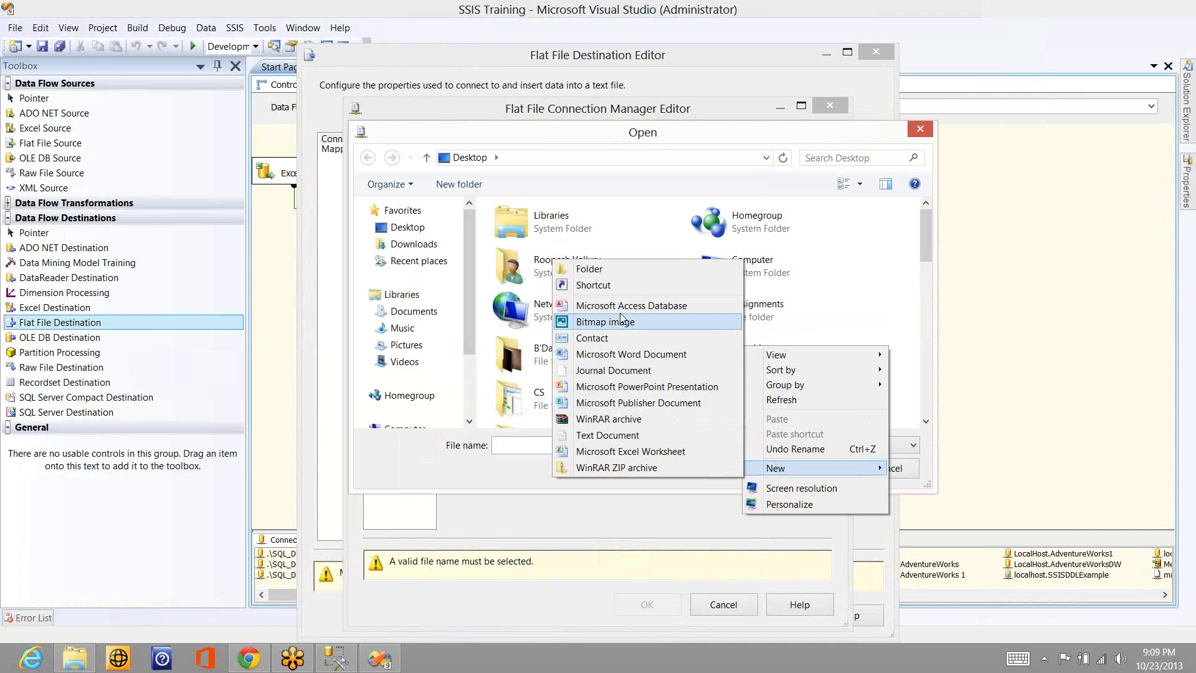
{"action": "left_click", "coordinate": [607, 435]}
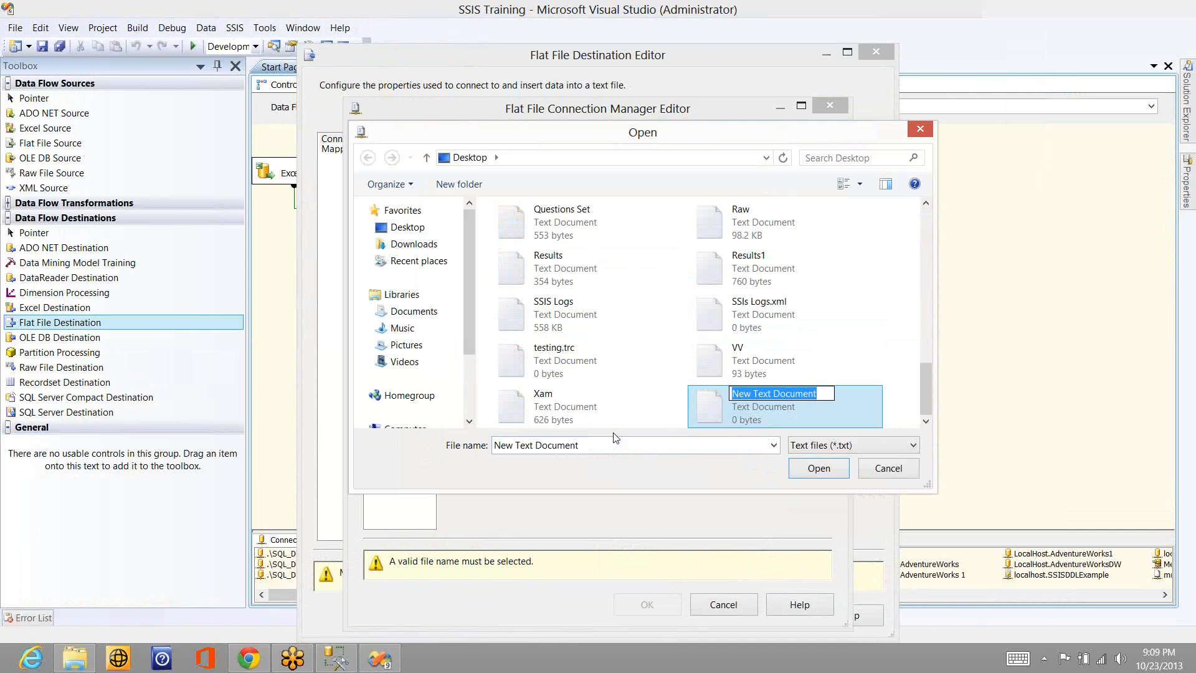
{"action": "type", "text": "Roopesh"}
{"action": "key", "text": "Return"}
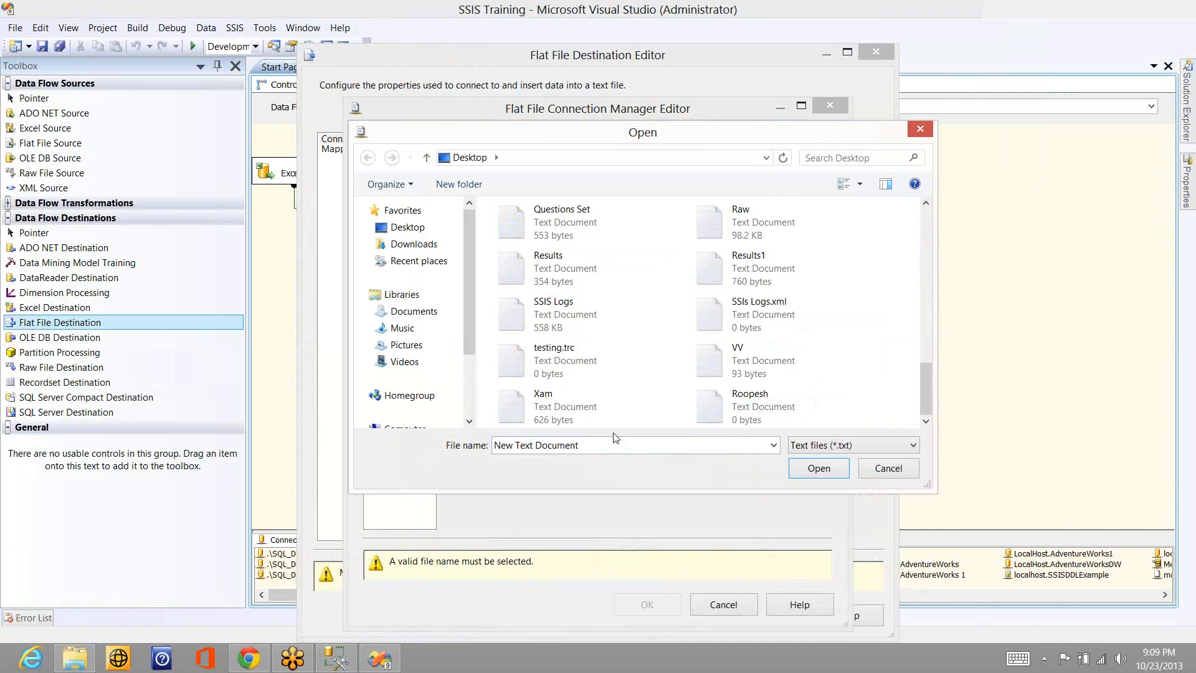
{"action": "double_click", "coordinate": [746, 419]}
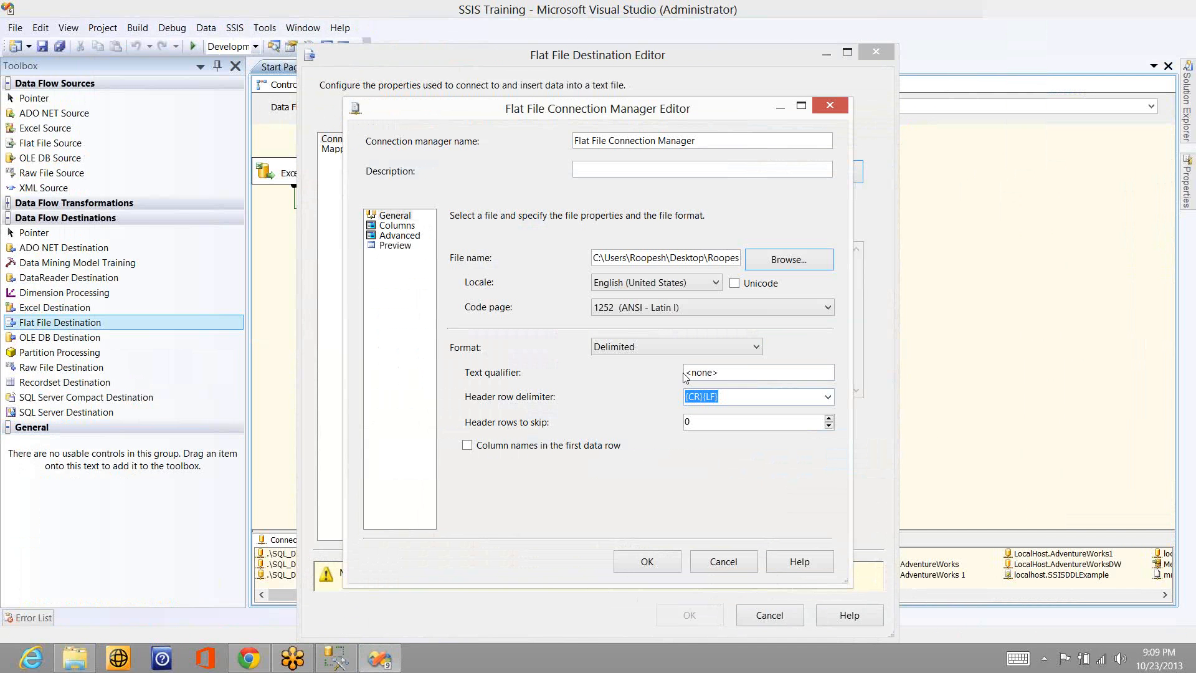
- Enable column names in the first data row, review the column delimiters and column properties, and accept the flat file connection
{"action": "left_click", "coordinate": [525, 448]}
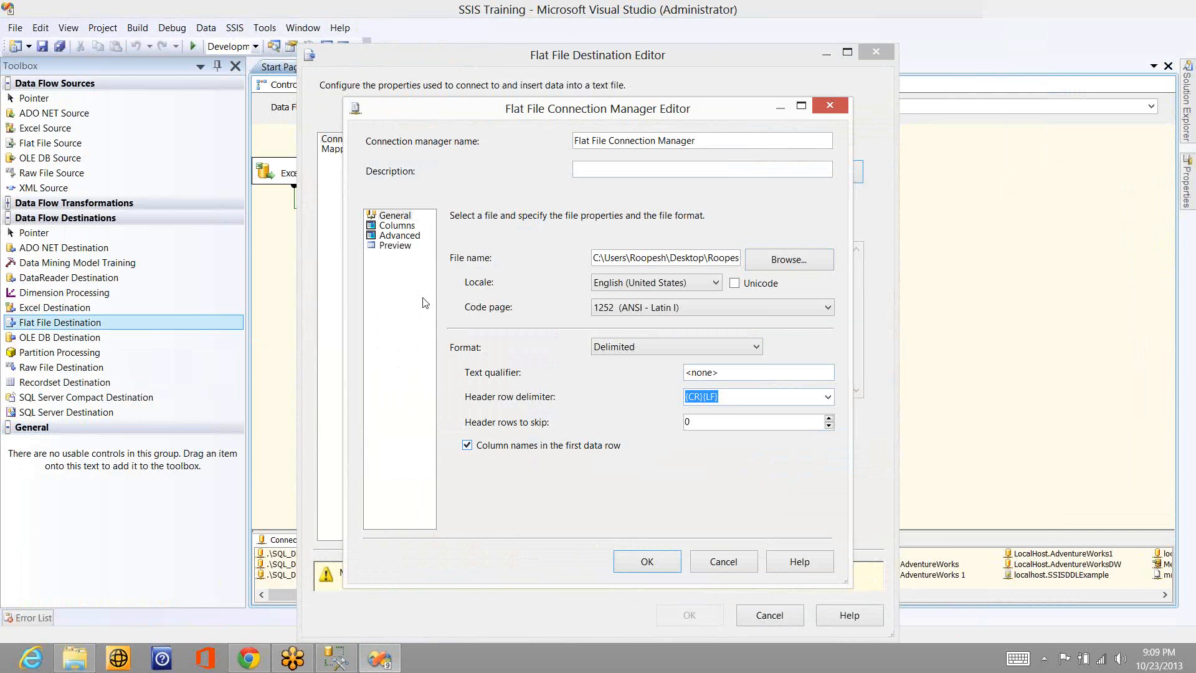
{"action": "left_click", "coordinate": [398, 227]}
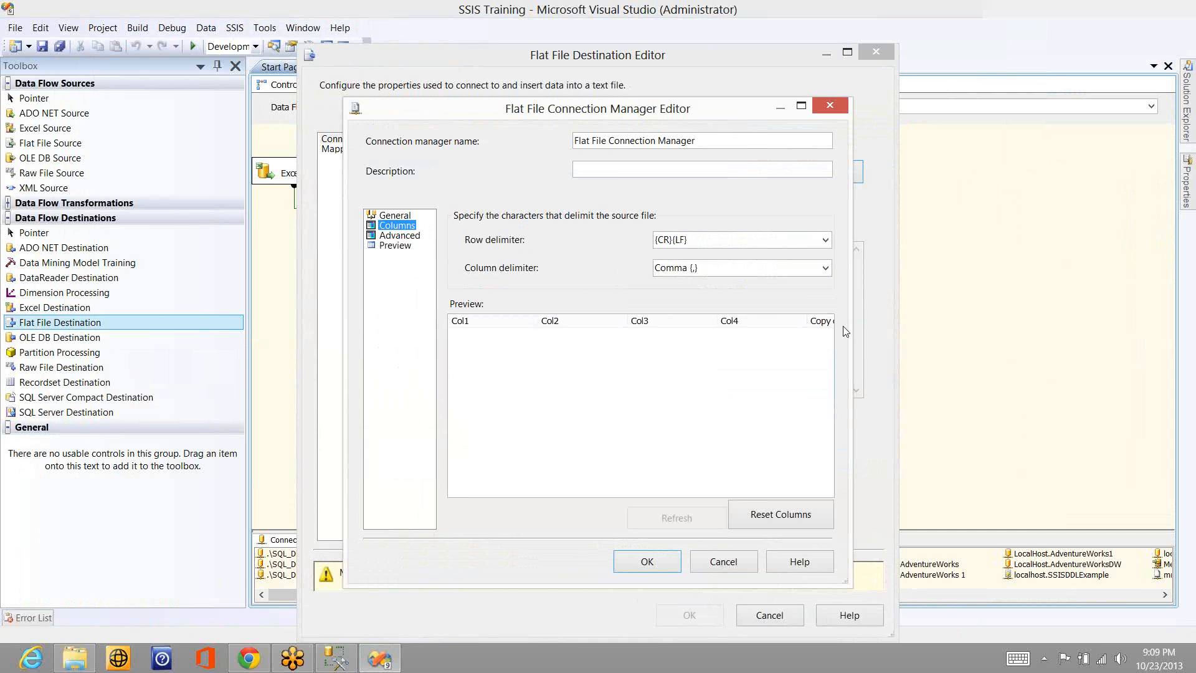
{"action": "left_click", "coordinate": [399, 236]}
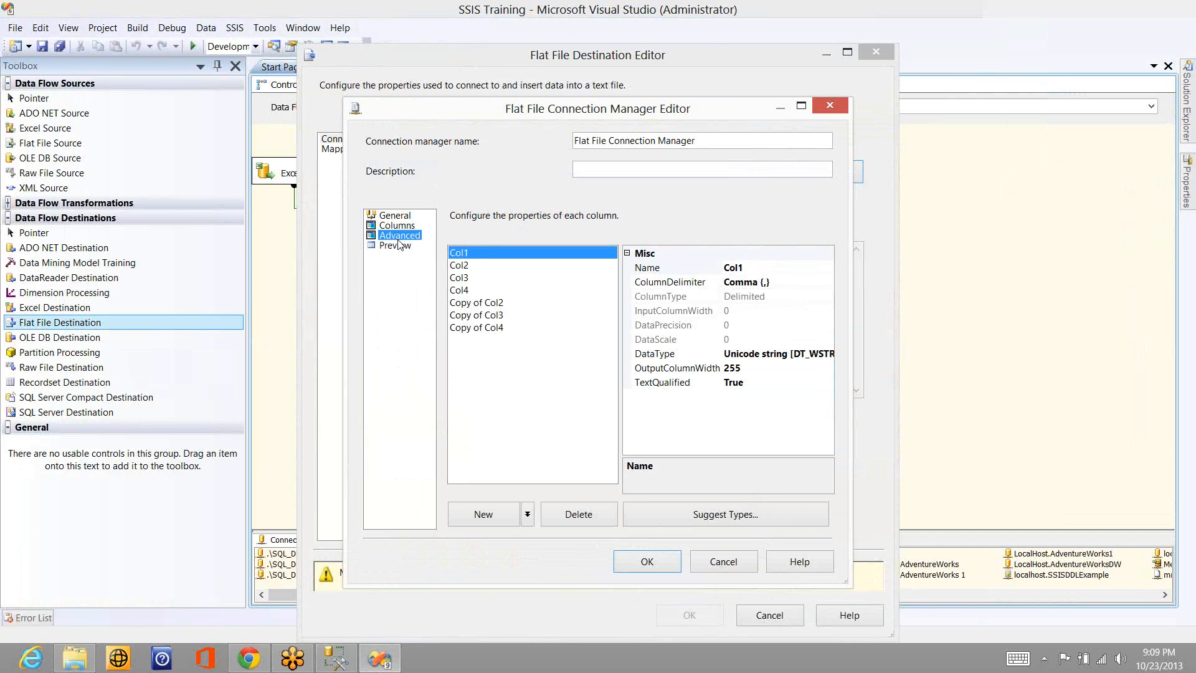
{"action": "left_click", "coordinate": [647, 561]}
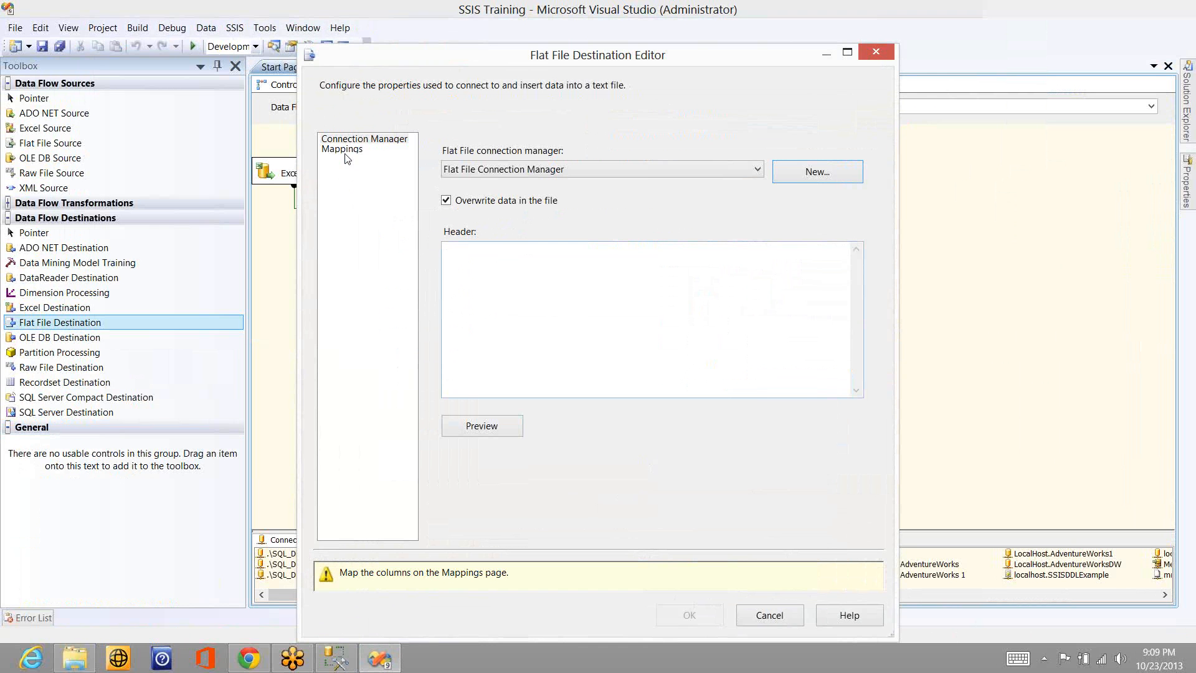
- Map the input columns to the same-named columns of the flat file and accept the destination settings
{"action": "left_click", "coordinate": [344, 151]}
{"action": "left_click", "coordinate": [345, 151]}
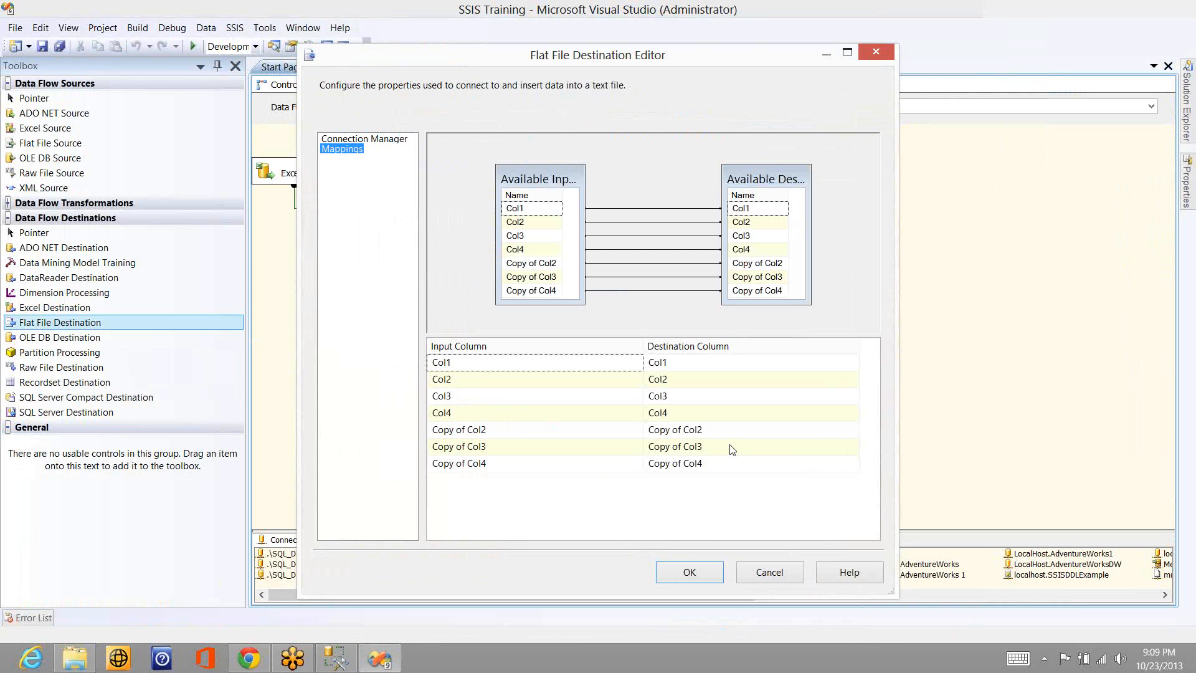
{"action": "left_click", "coordinate": [688, 572]}
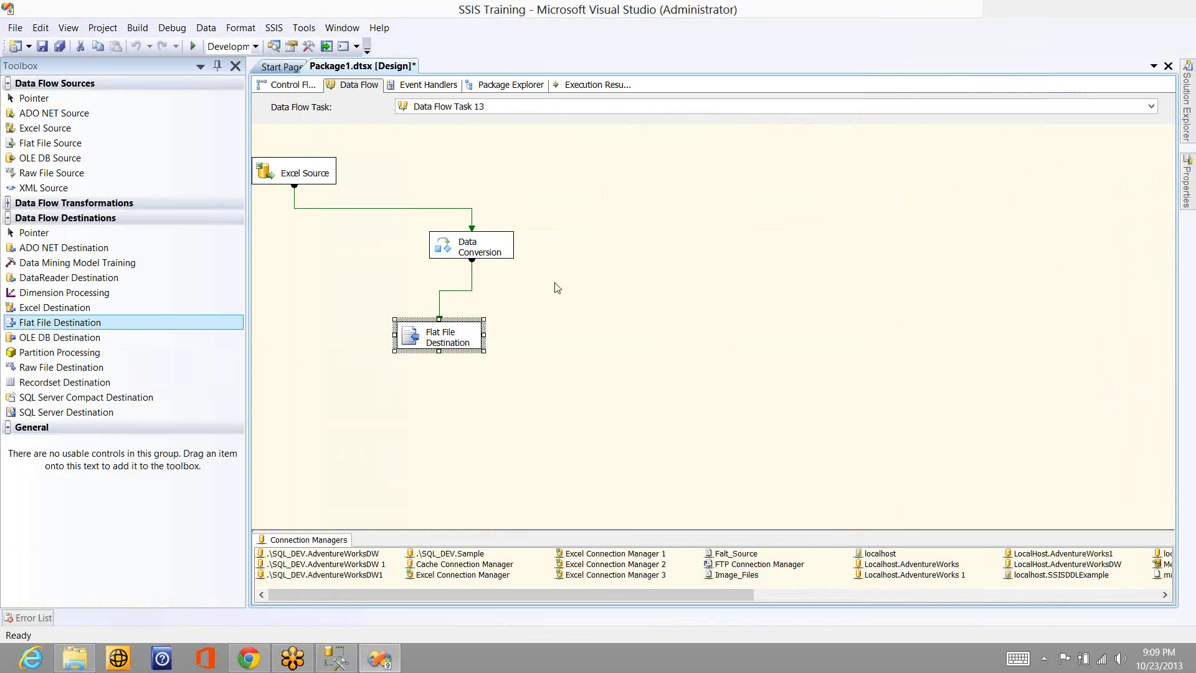
- Execute Data Flow Task 13 to load the Excel rows into the text file
{"action": "right_click", "coordinate": [554, 283]}
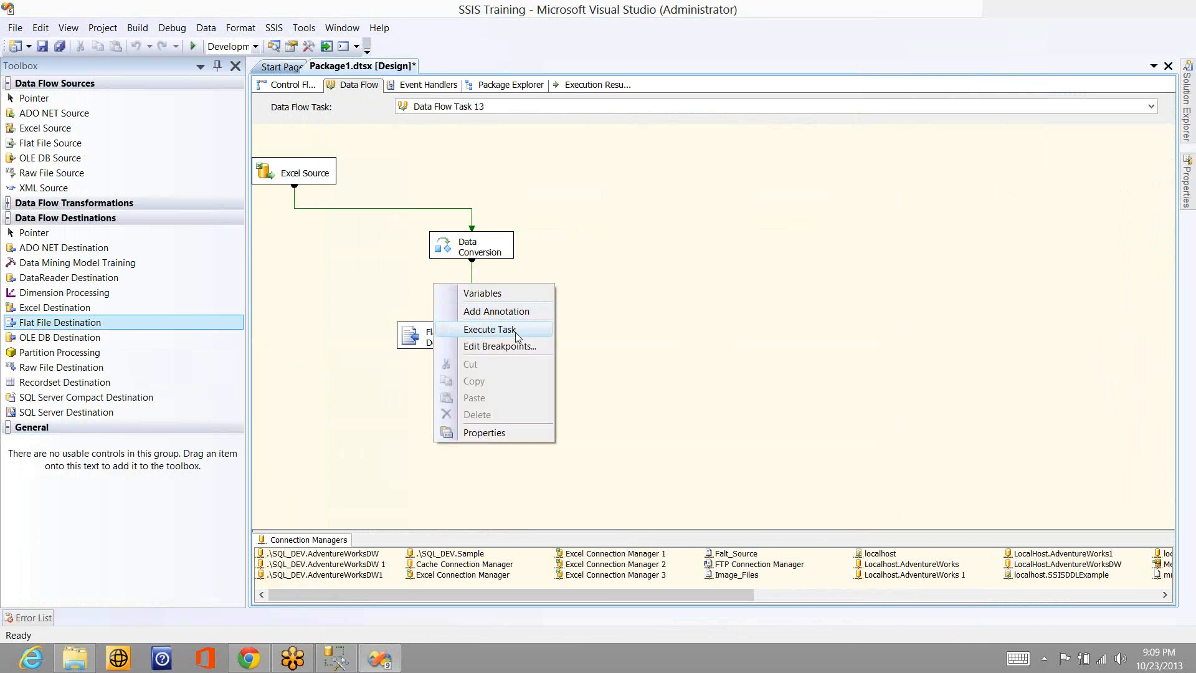
{"action": "left_click", "coordinate": [516, 337]}
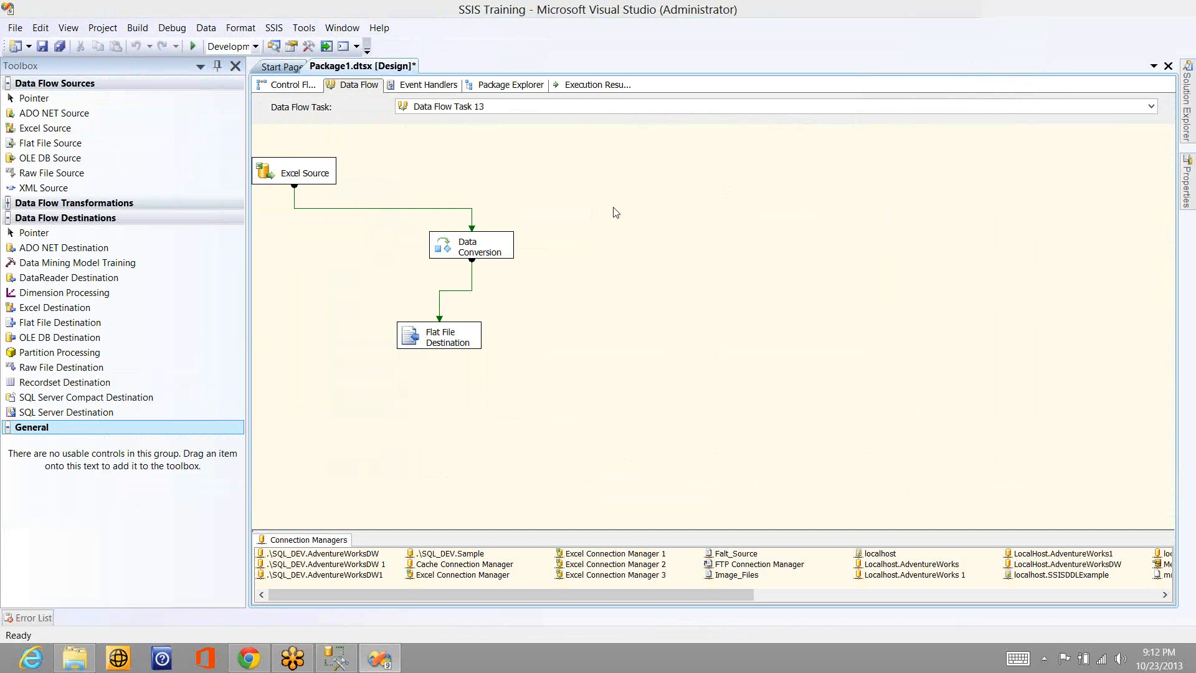
{"action": "right_click", "coordinate": [598, 223]}
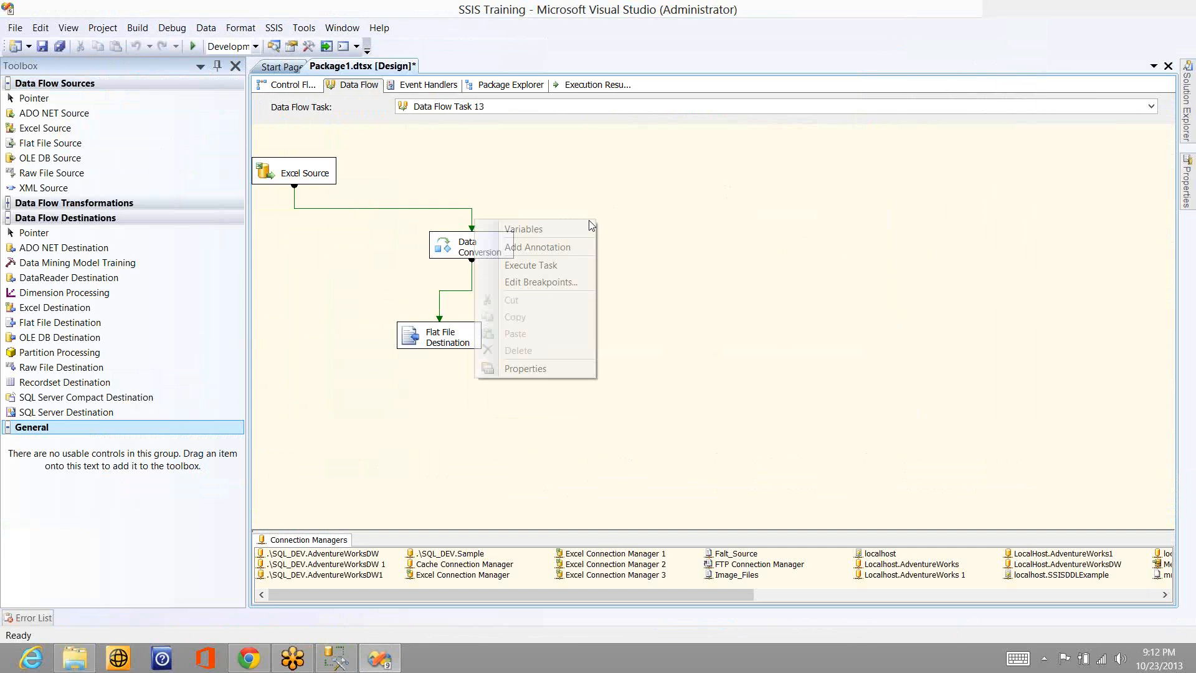
{"action": "left_click", "coordinate": [561, 267]}
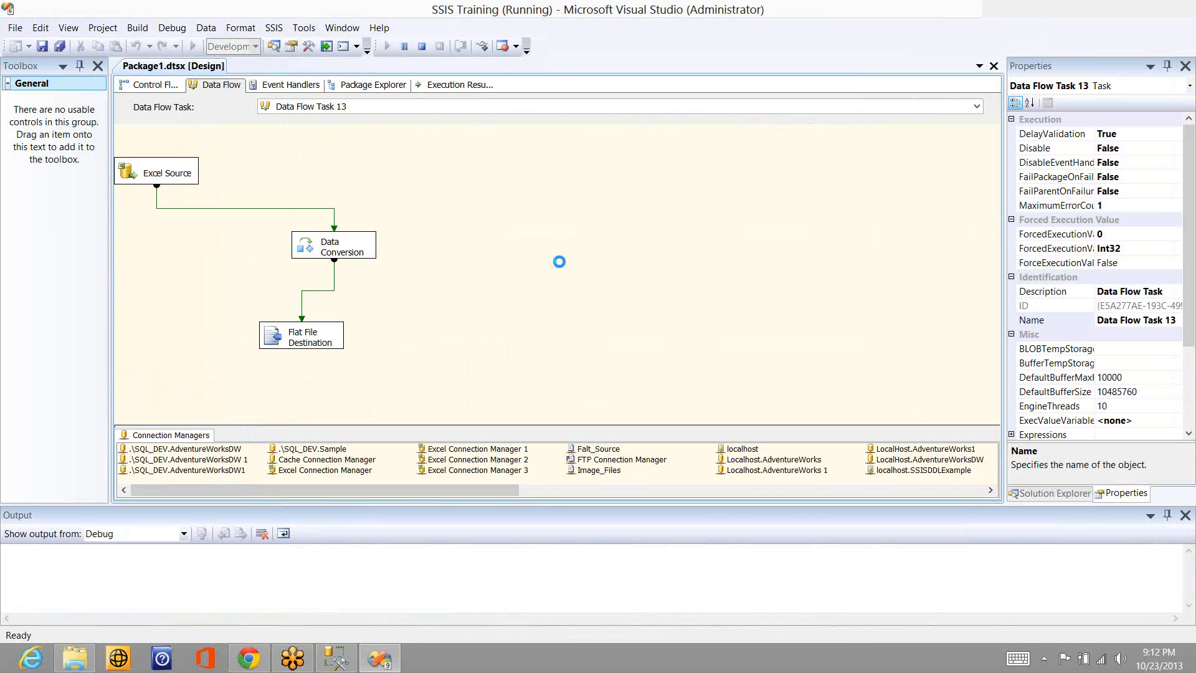
{"action": "key", "text": "super"}
{"action": "key", "text": "super"}
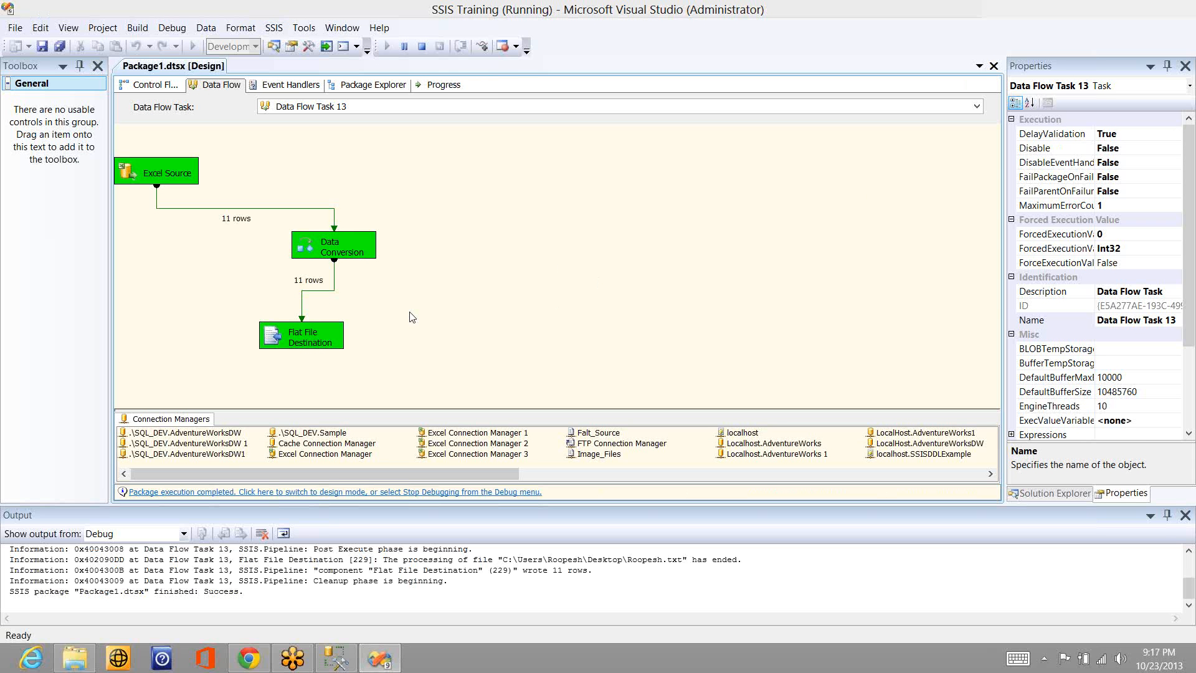
- Examine the exported text file on the desktop, especially the row with Chinese characters, and return to Visual Studio
{"action": "key", "text": "super+d"}
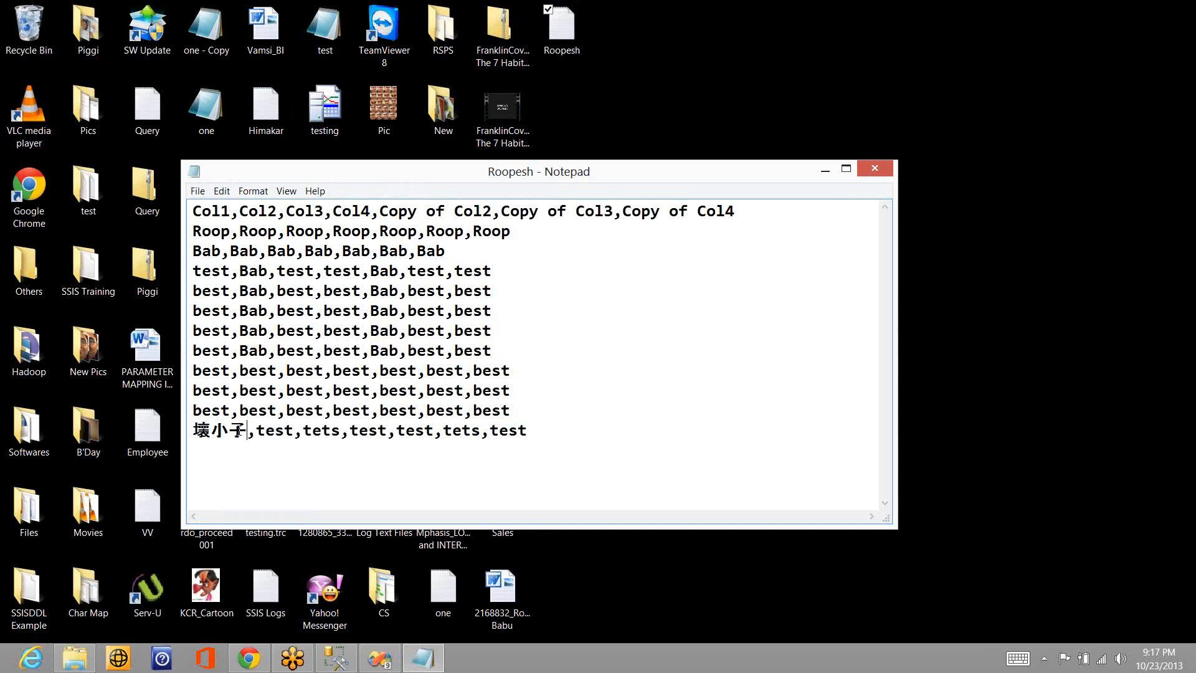
{"action": "left_click", "coordinate": [237, 431]}
{"action": "left_click", "coordinate": [382, 661]}
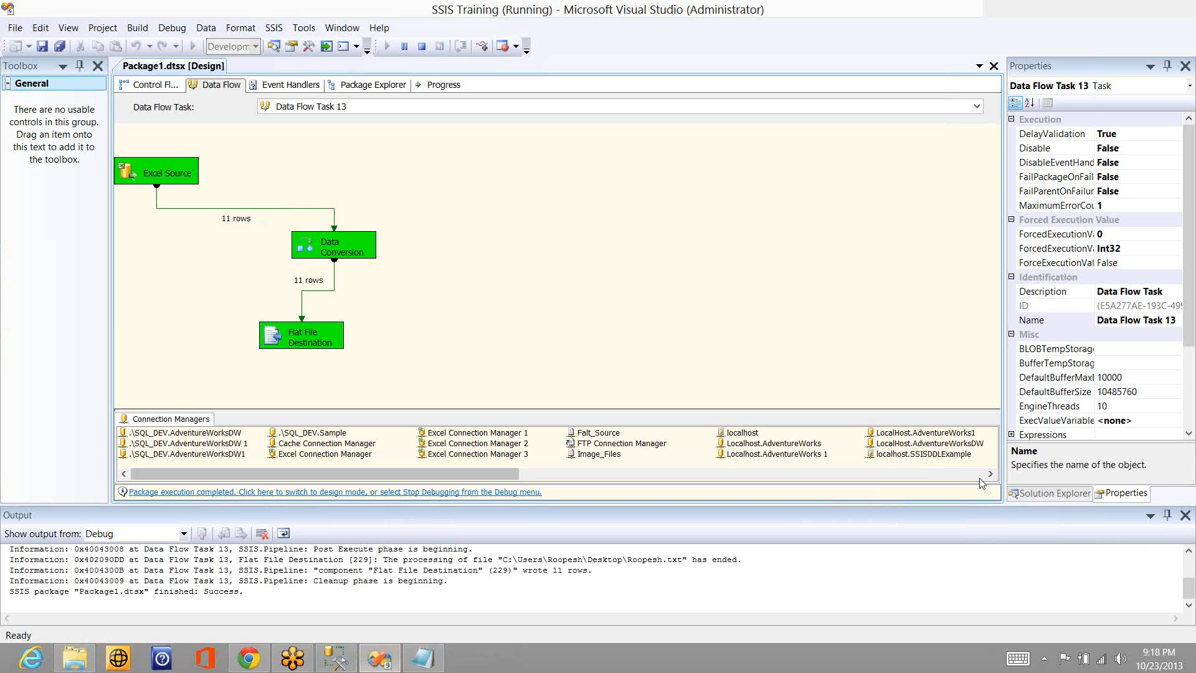
- Turn off the Unicode option in the Flat File Connection Manager and accept the change
{"action": "left_click", "coordinate": [889, 472]}
{"action": "left_click", "coordinate": [779, 454]}
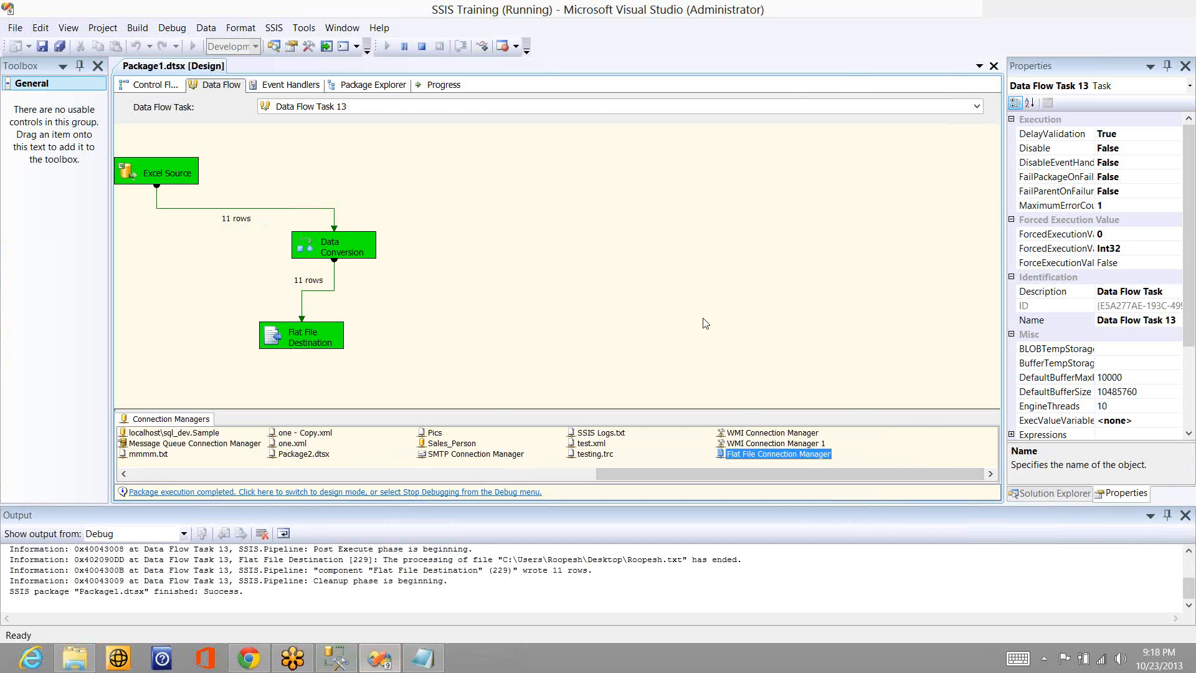
{"action": "double_click", "coordinate": [756, 454]}
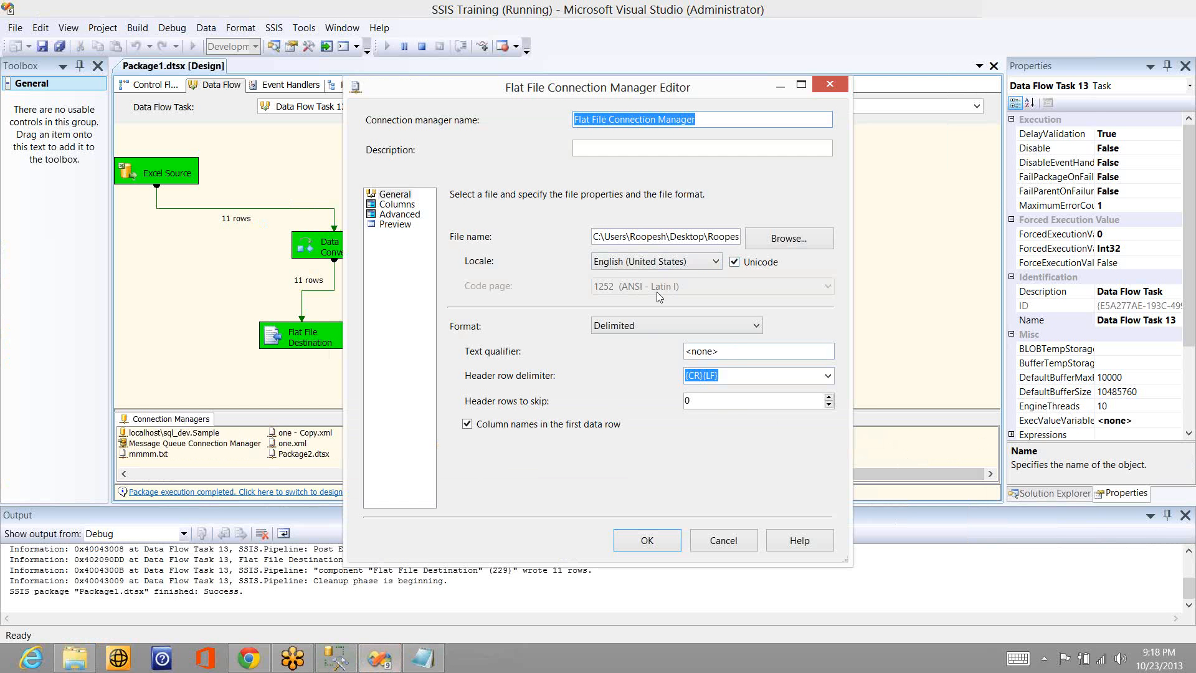
{"action": "left_click", "coordinate": [734, 262]}
{"action": "left_click", "coordinate": [648, 540]}
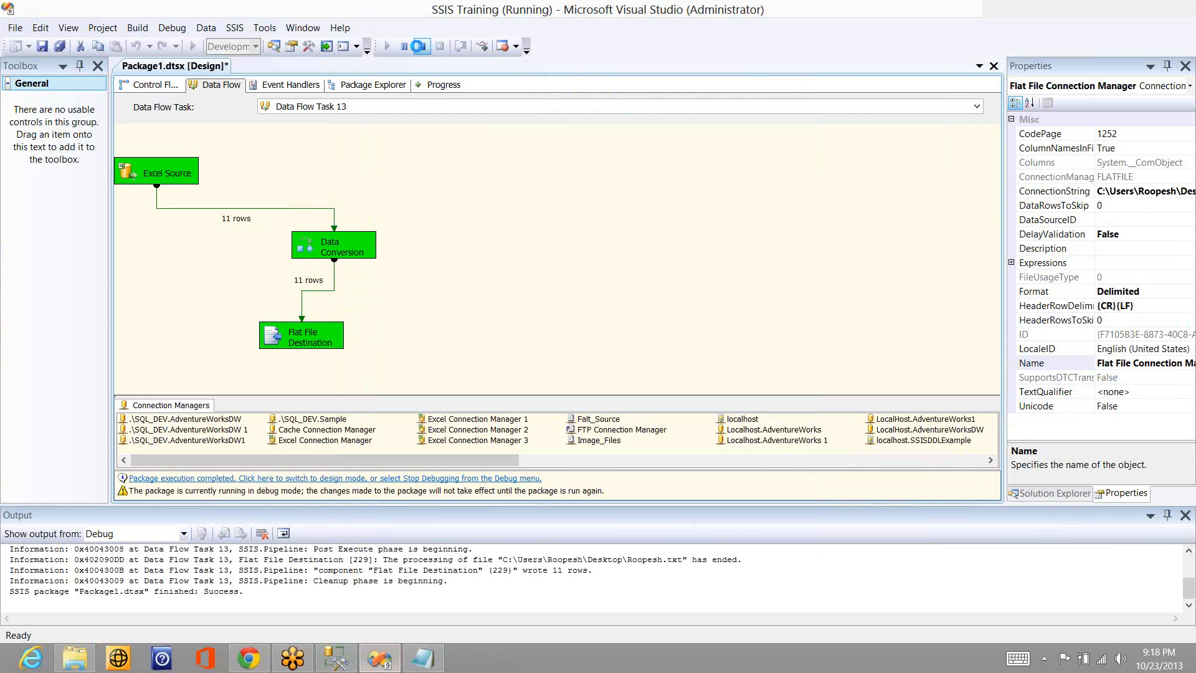
- Stop the previous run, execute Data Flow Task 13 again and close the old text file window in Notepad
{"action": "left_click", "coordinate": [419, 46]}
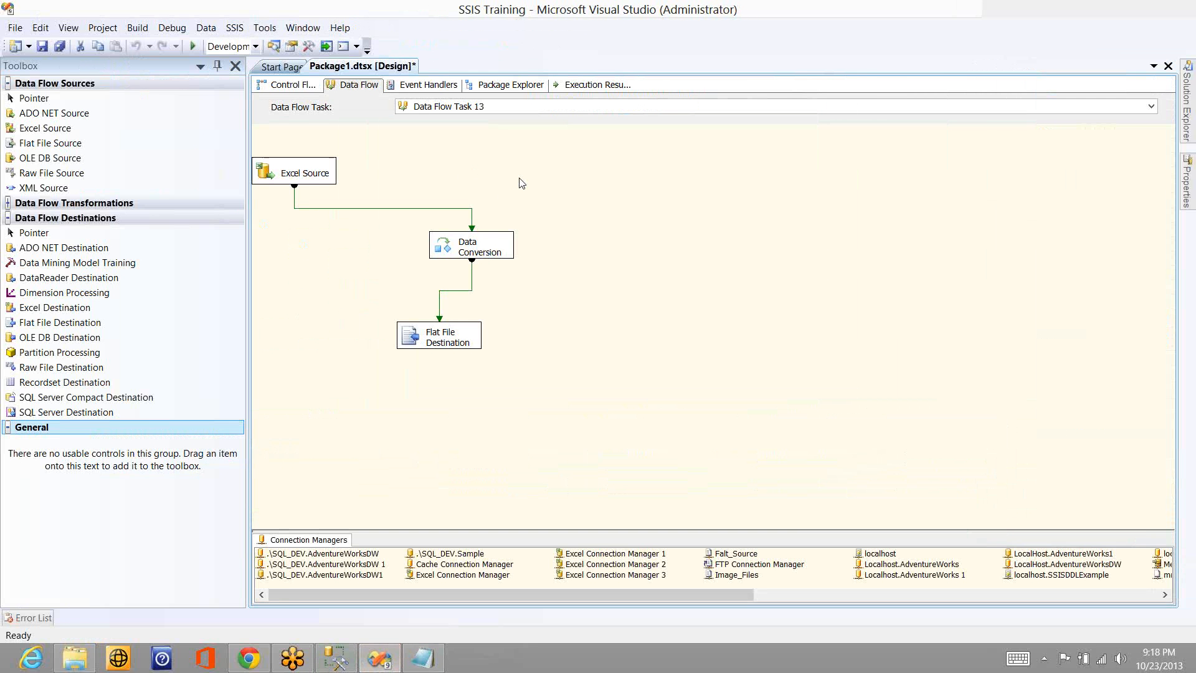
{"action": "right_click", "coordinate": [519, 180]}
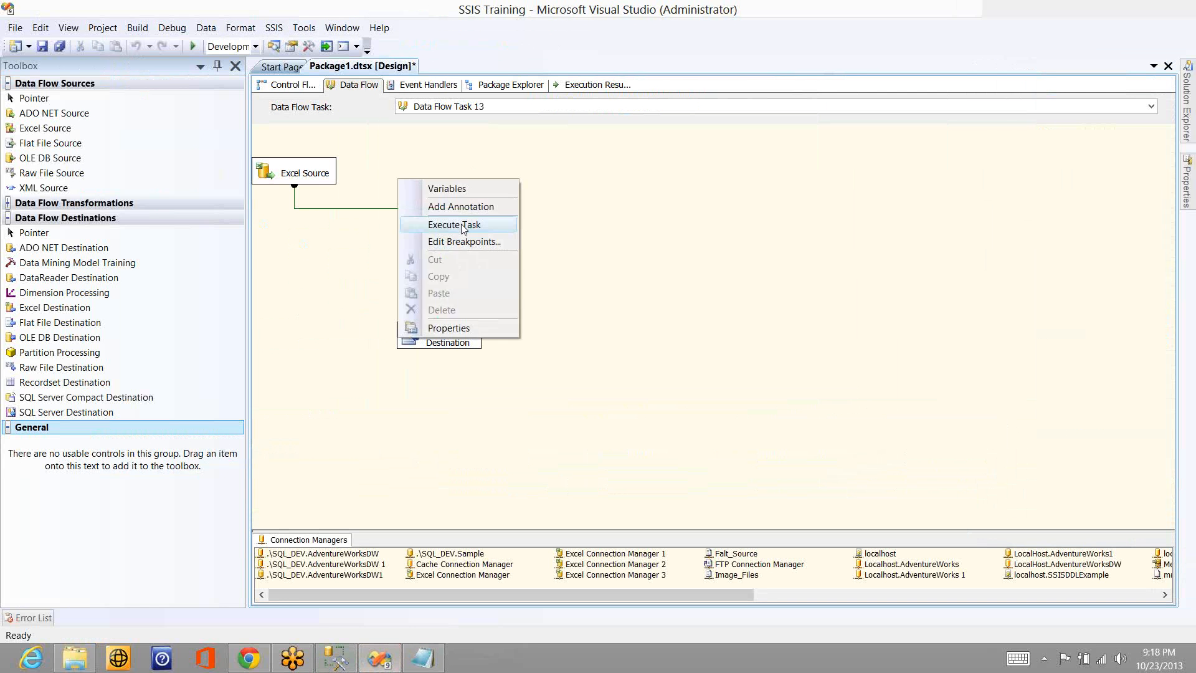
{"action": "left_click", "coordinate": [461, 224]}
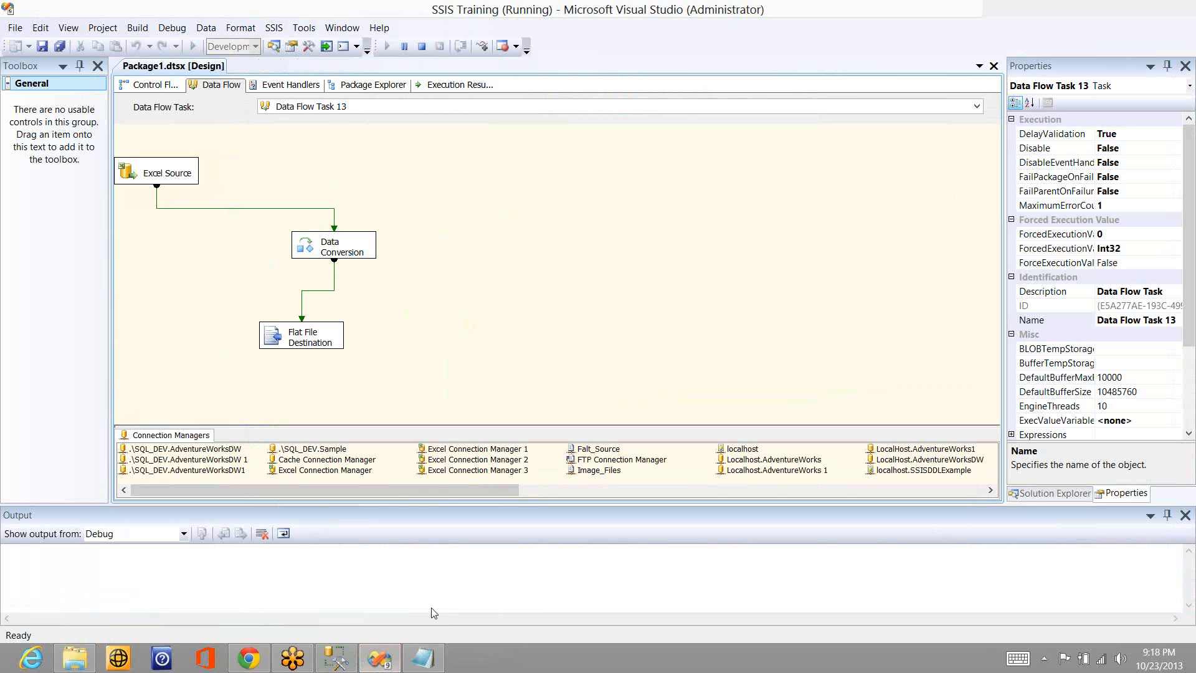
{"action": "left_click_drag", "start_coordinate": [433, 664], "coordinate": [408, 567]}
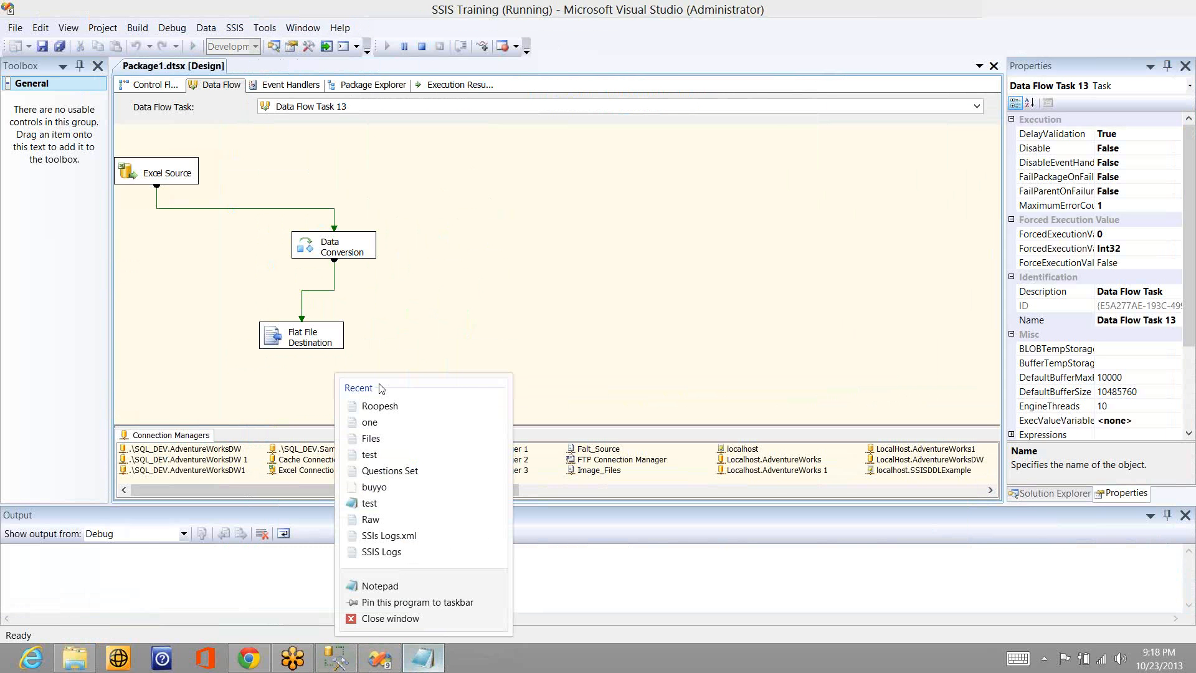
{"action": "left_click", "coordinate": [385, 618]}
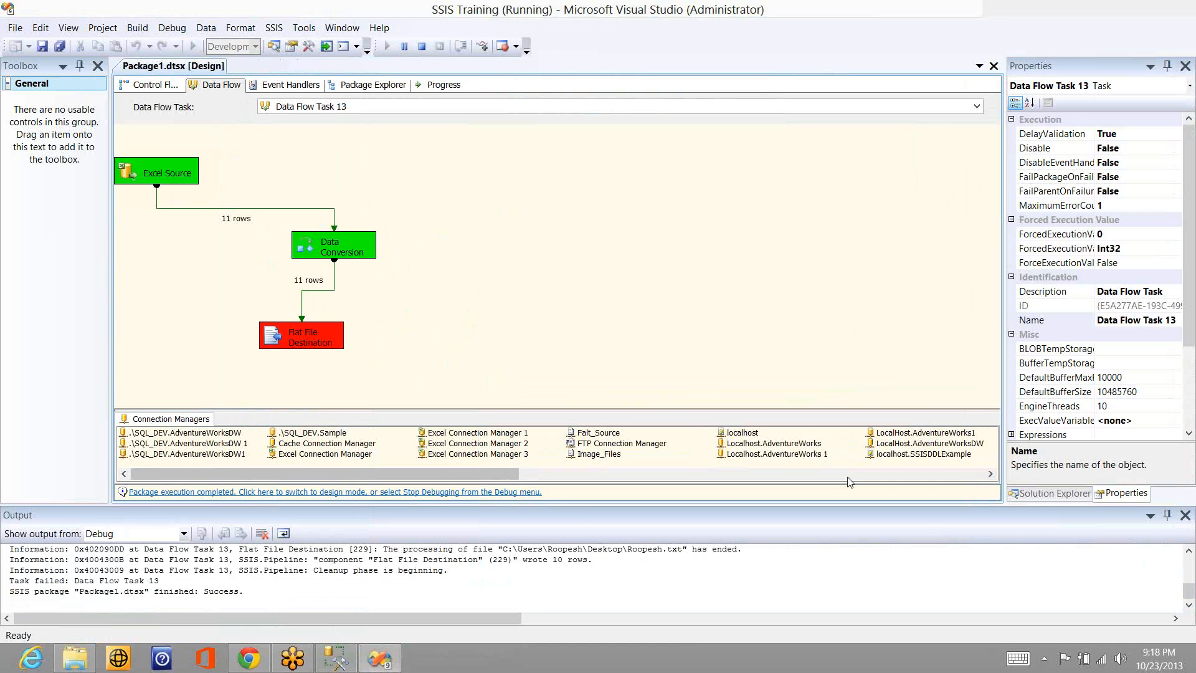
- Open the newly exported text file on the desktop, check its rows and return to Visual Studio
{"action": "key", "text": "super+d"}
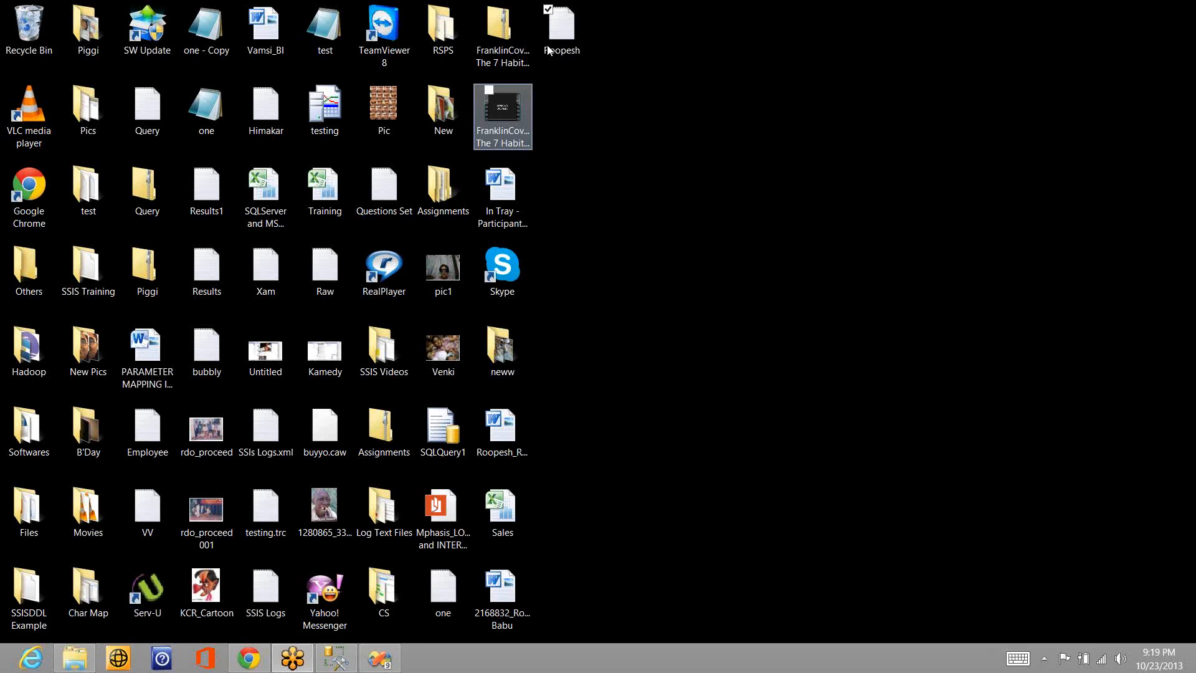
{"action": "left_click", "coordinate": [558, 46]}
{"action": "double_click", "coordinate": [557, 40]}
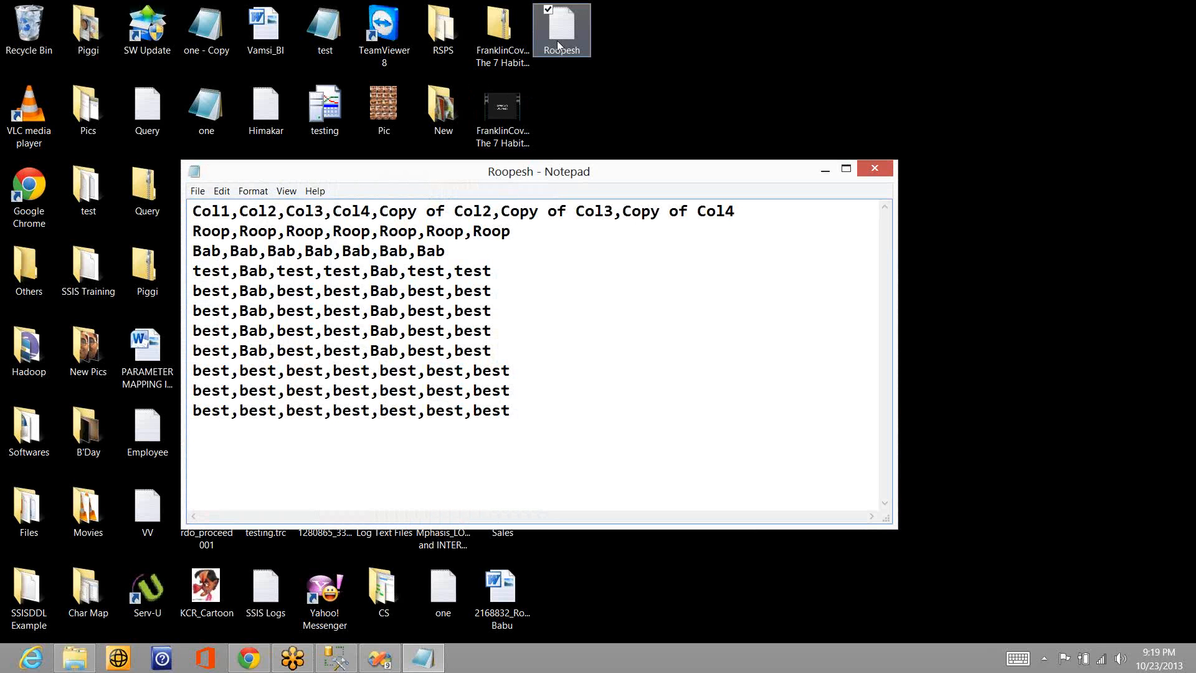
{"action": "key", "text": "alt+Tab"}
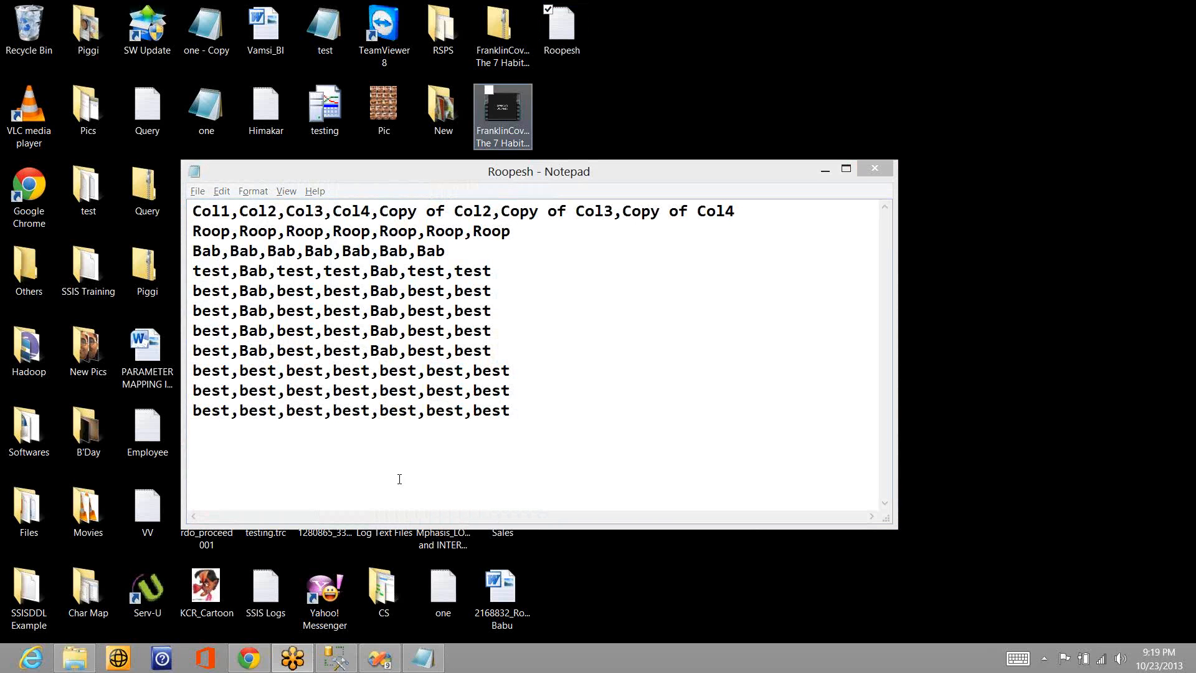
{"action": "left_click", "coordinate": [386, 664]}
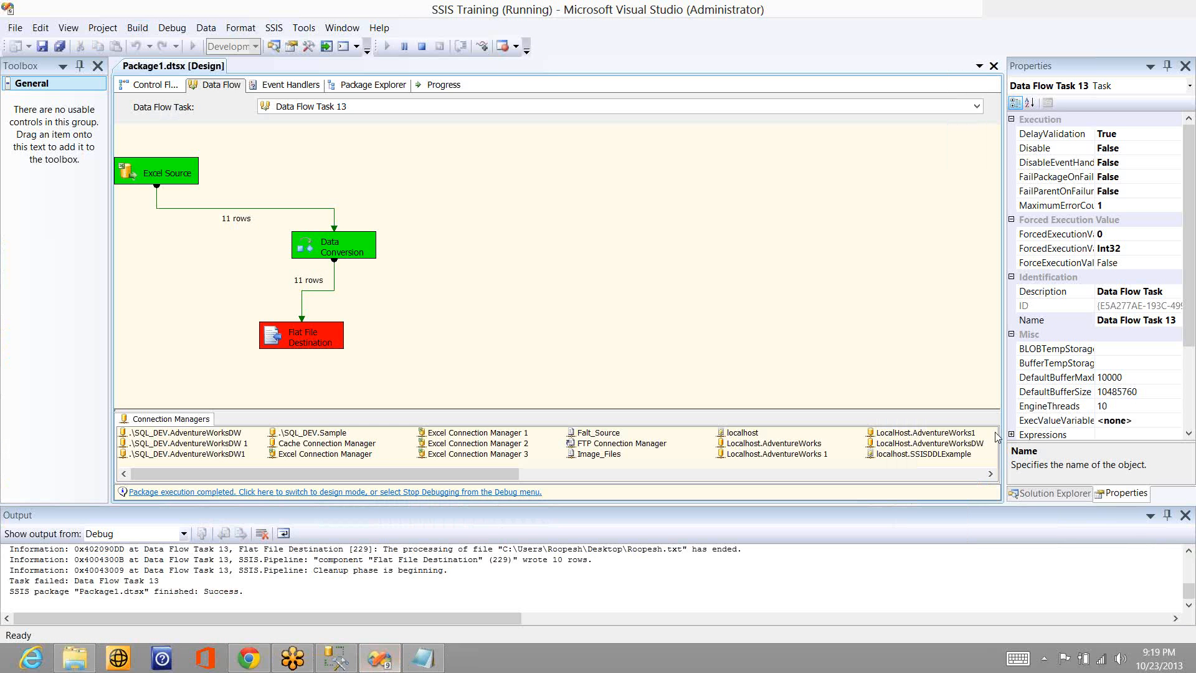
- Stop debugging, turn the Unicode option back on in the Flat File Connection Manager and accept the change
{"action": "left_click", "coordinate": [421, 46]}
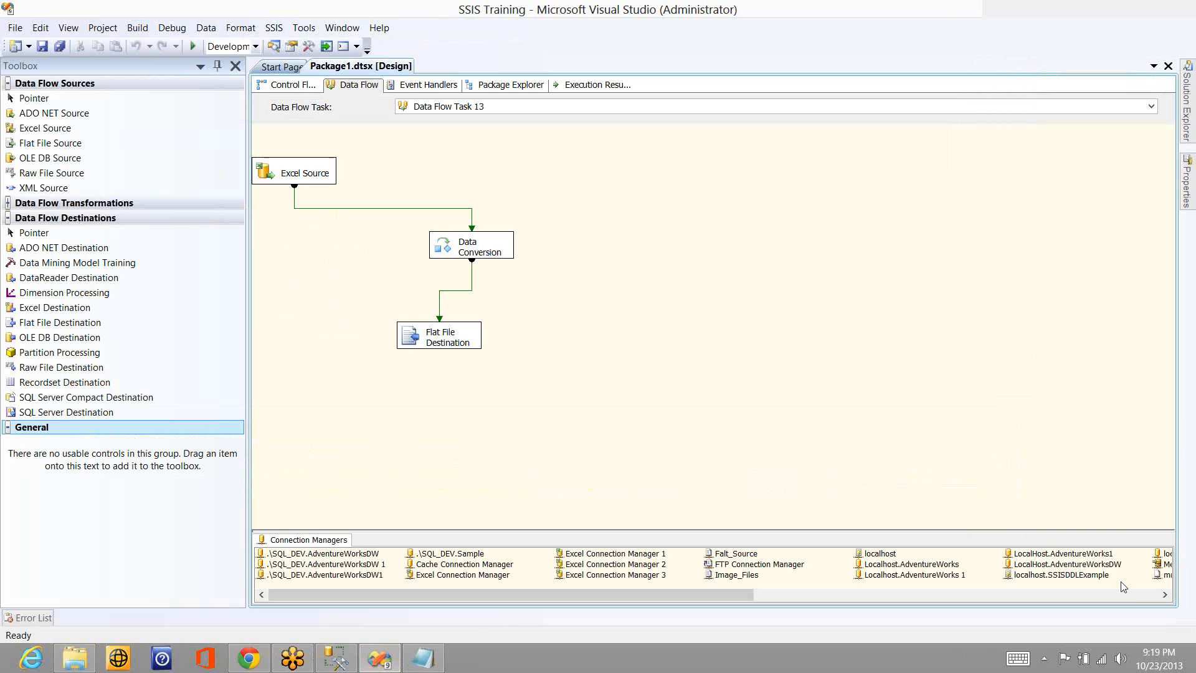
{"action": "left_click", "coordinate": [1130, 596]}
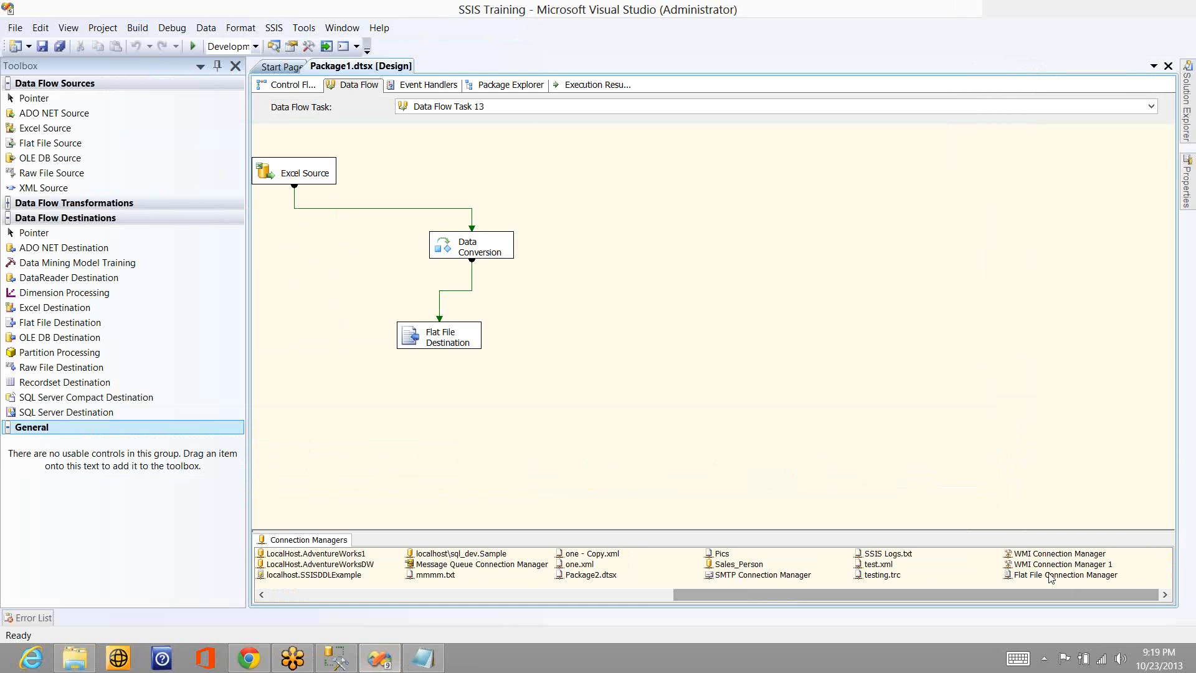
{"action": "left_click", "coordinate": [1051, 575]}
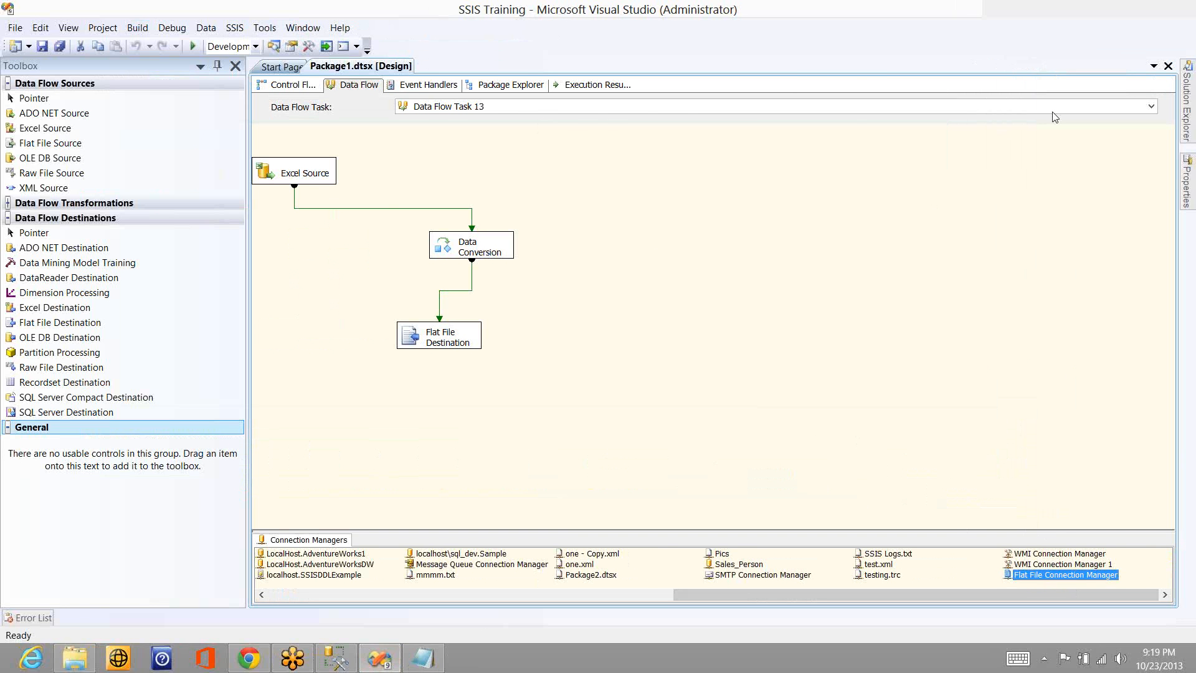
{"action": "left_click", "coordinate": [754, 259]}
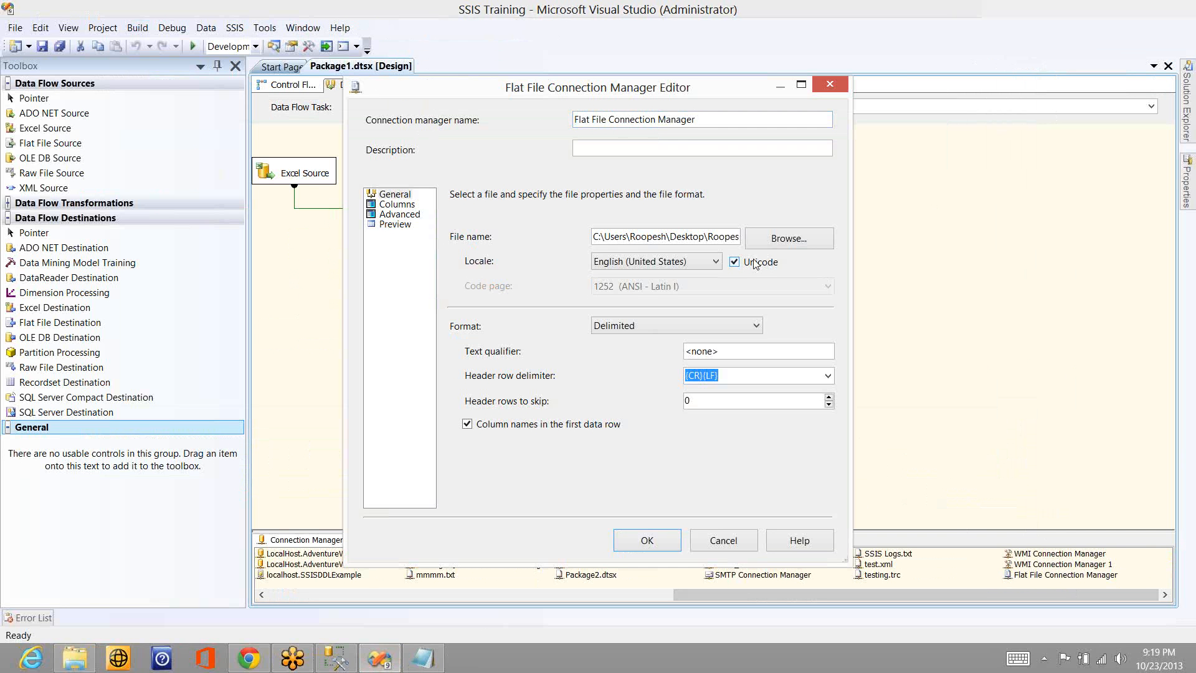
{"action": "left_click", "coordinate": [644, 539]}
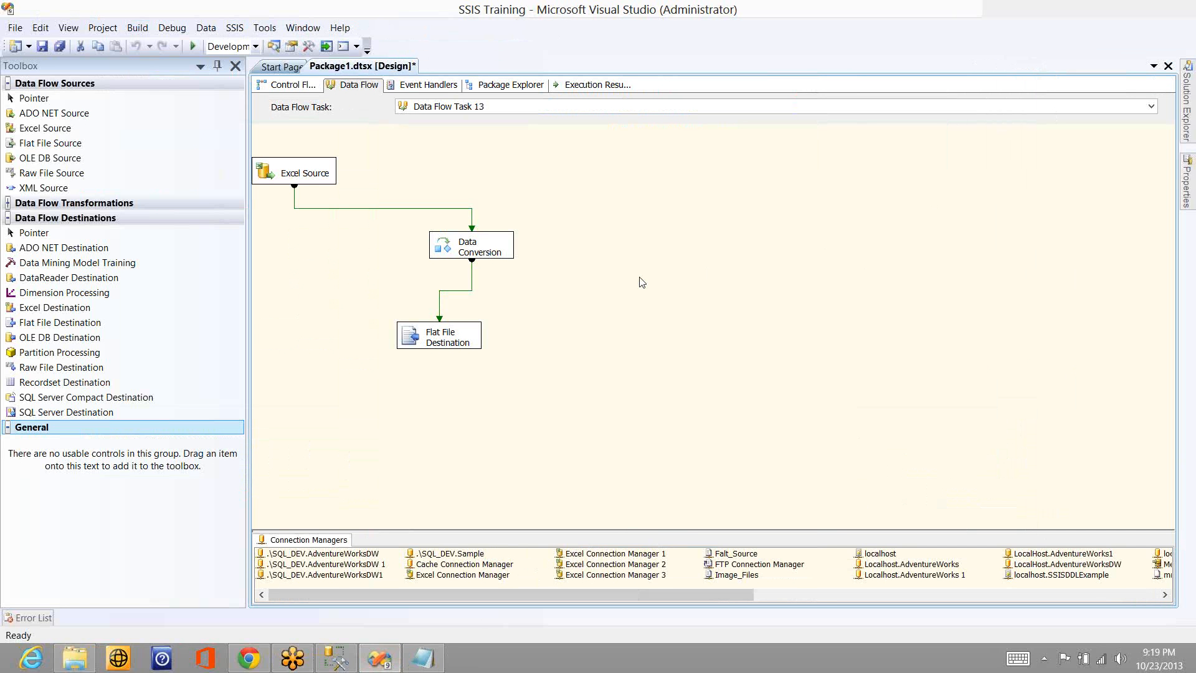
- Replace the Flat File Destination with a Partition Processing destination and connect the Data Conversion output to it
{"action": "left_click", "coordinate": [449, 342]}
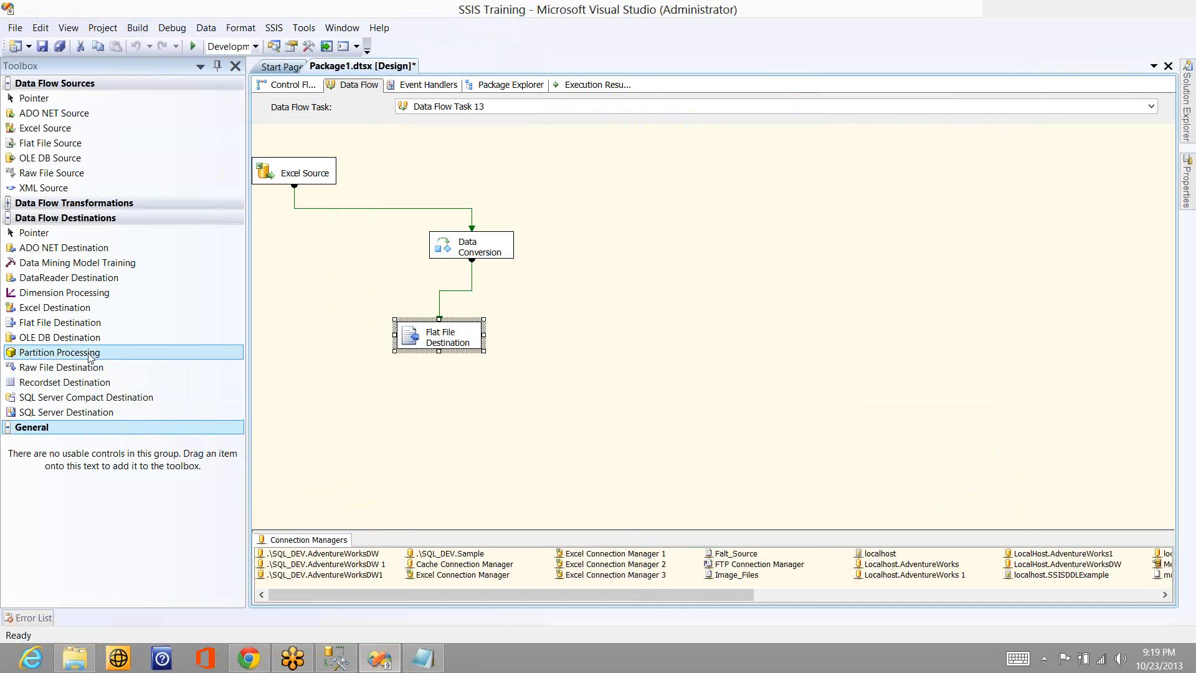
{"action": "key", "text": "Delete"}
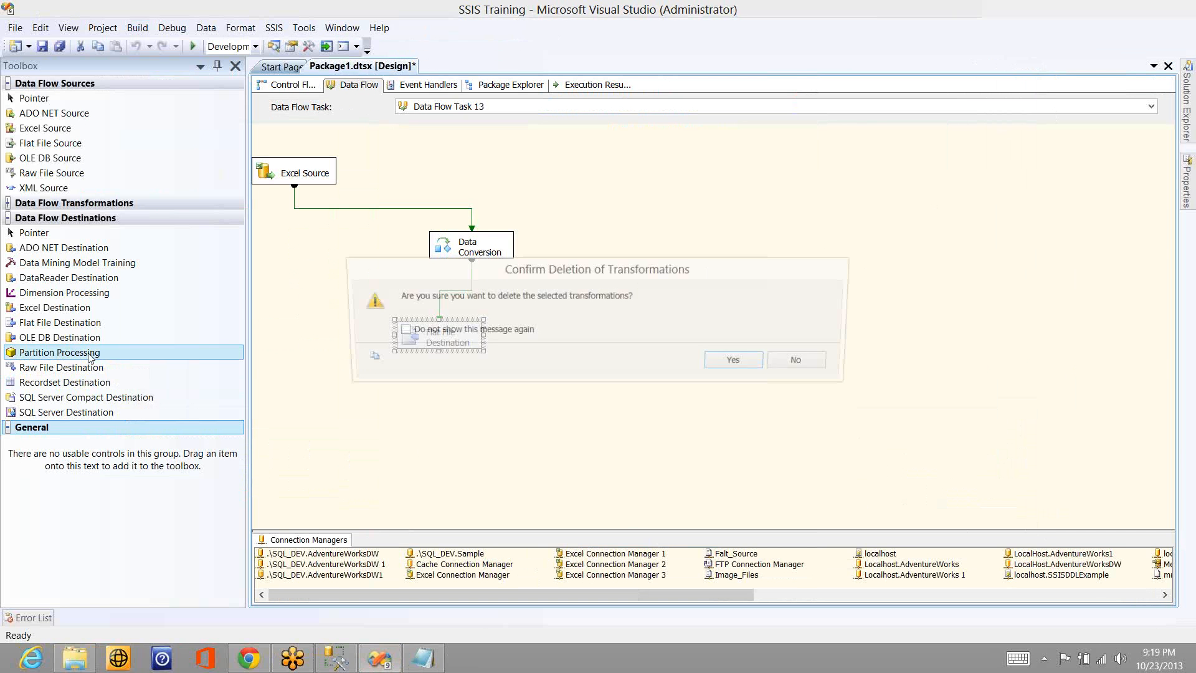
{"action": "key", "text": "Escape"}
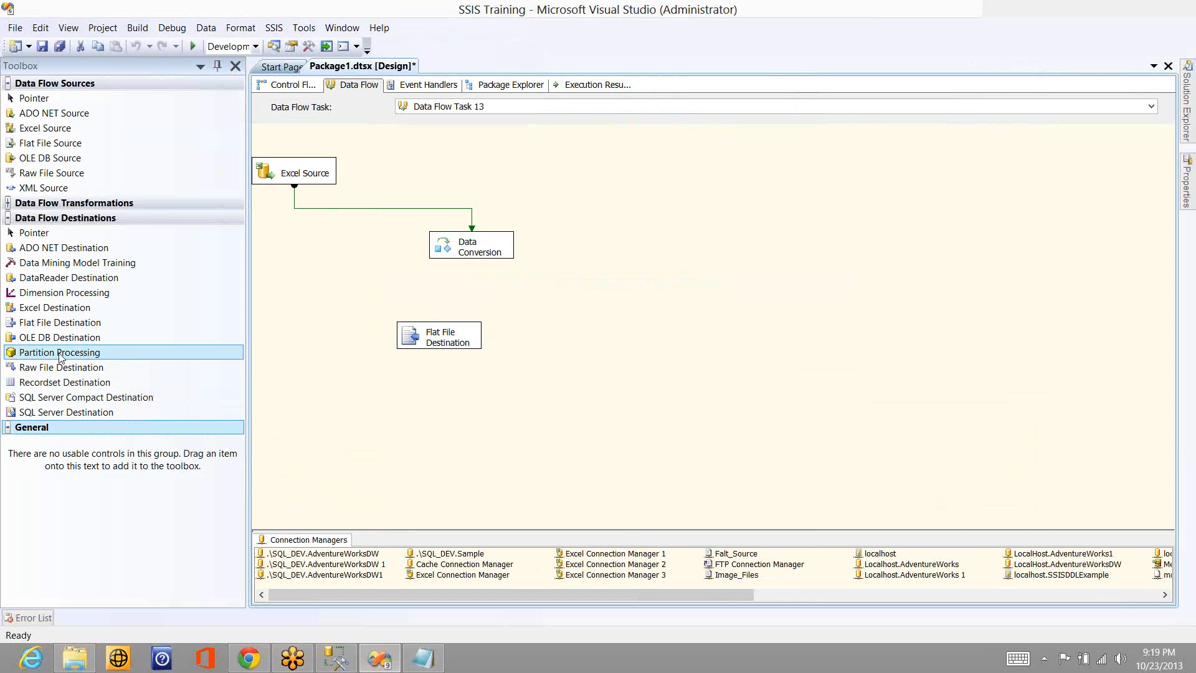
{"action": "left_click_drag", "start_coordinate": [65, 354], "coordinate": [383, 347]}
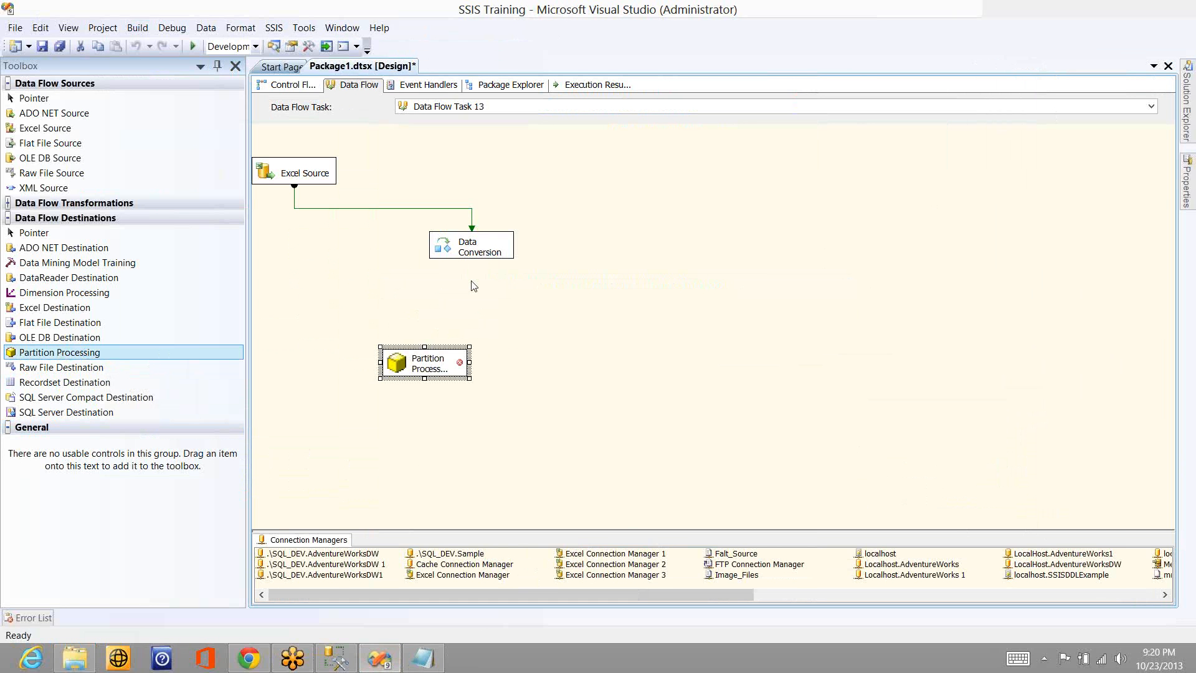
{"action": "left_click", "coordinate": [480, 259]}
{"action": "left_click", "coordinate": [427, 374]}
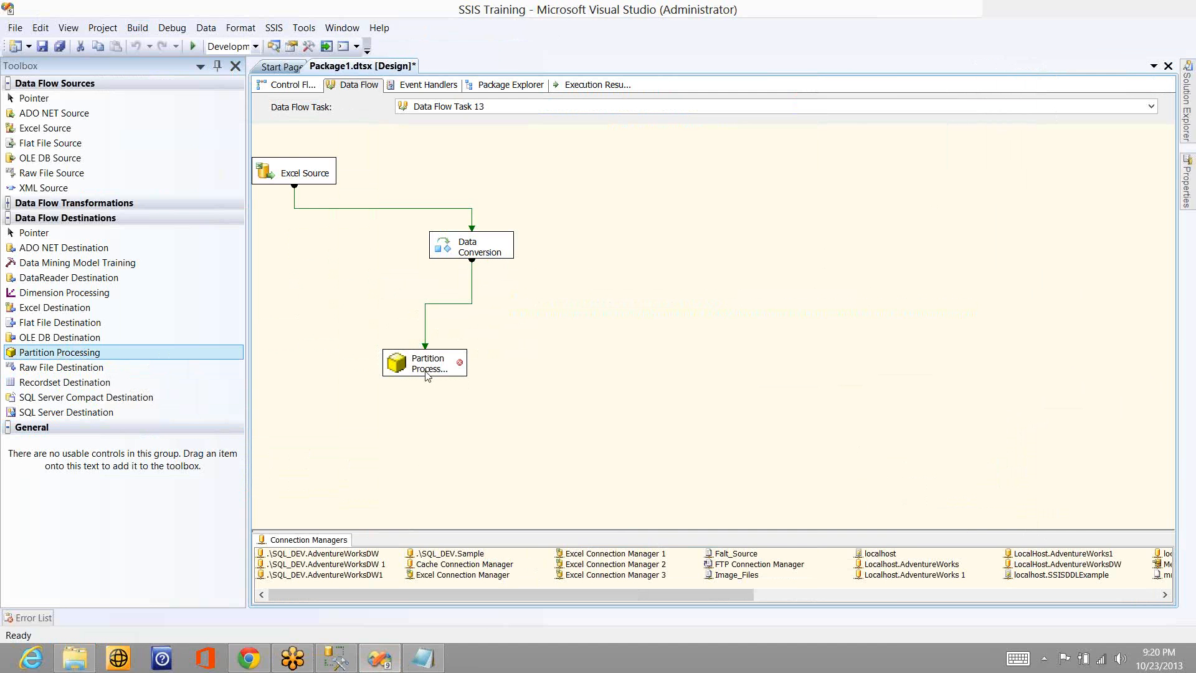
- Open the Partition Processing destination for editing and set its connection manager to localhost.SSISDDLExample
{"action": "left_click", "coordinate": [427, 373]}
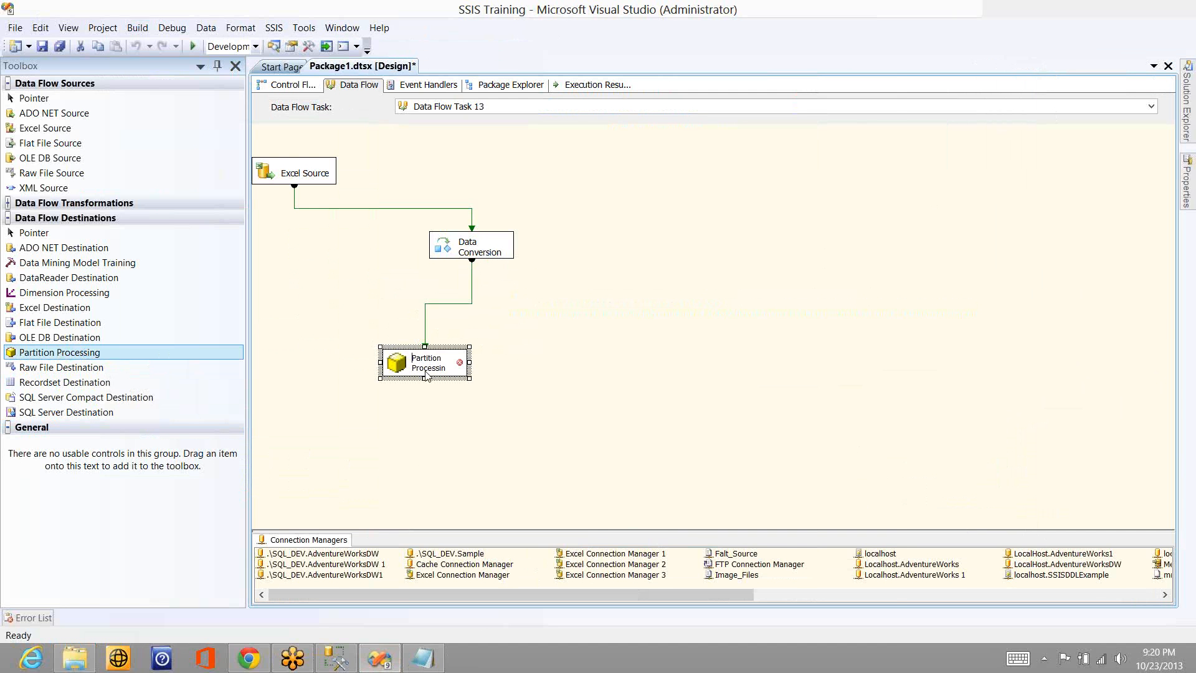
{"action": "double_click", "coordinate": [427, 374]}
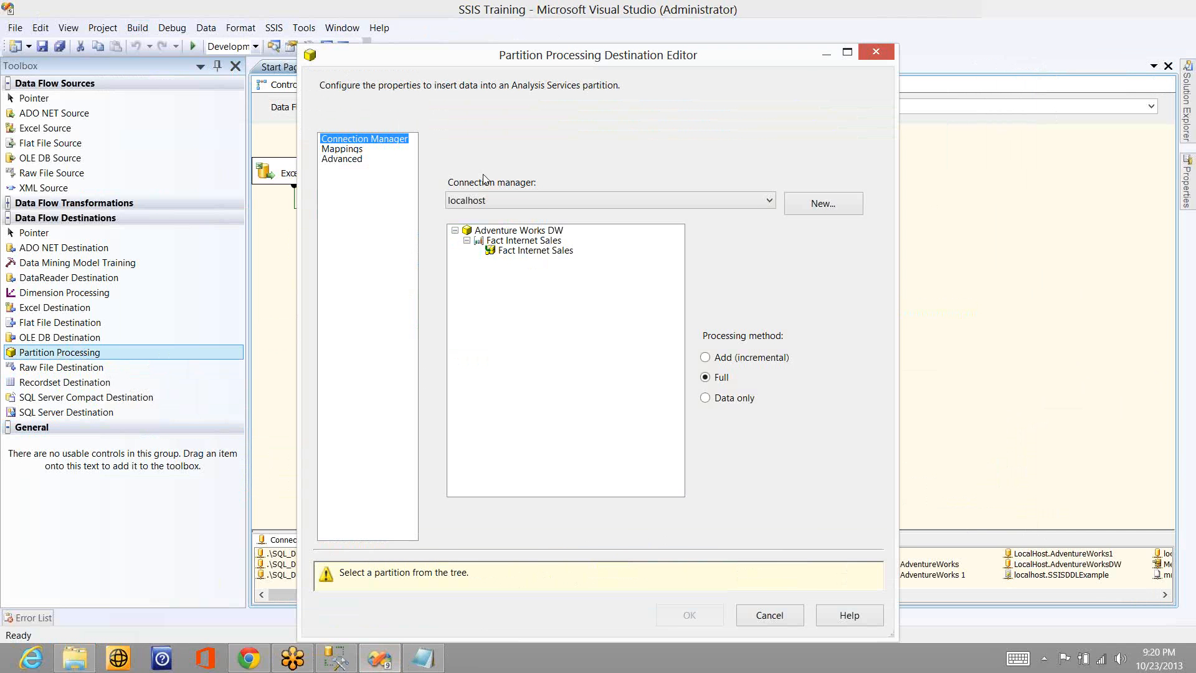
{"action": "left_click", "coordinate": [733, 198]}
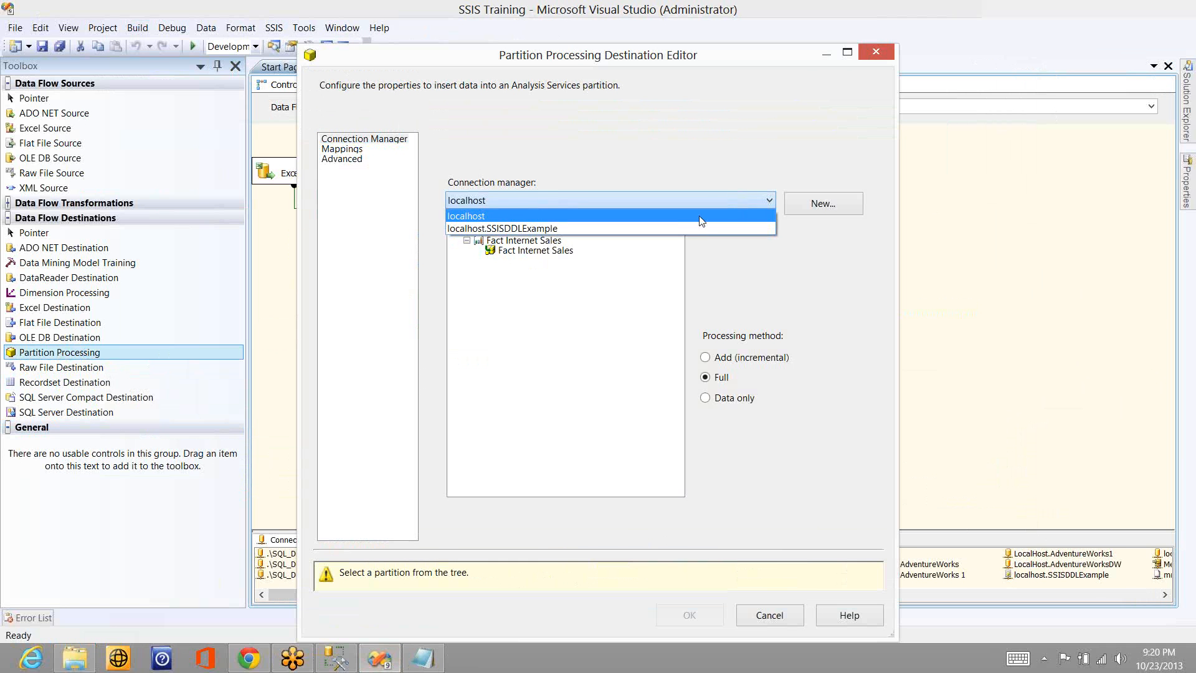
{"action": "left_click", "coordinate": [690, 230]}
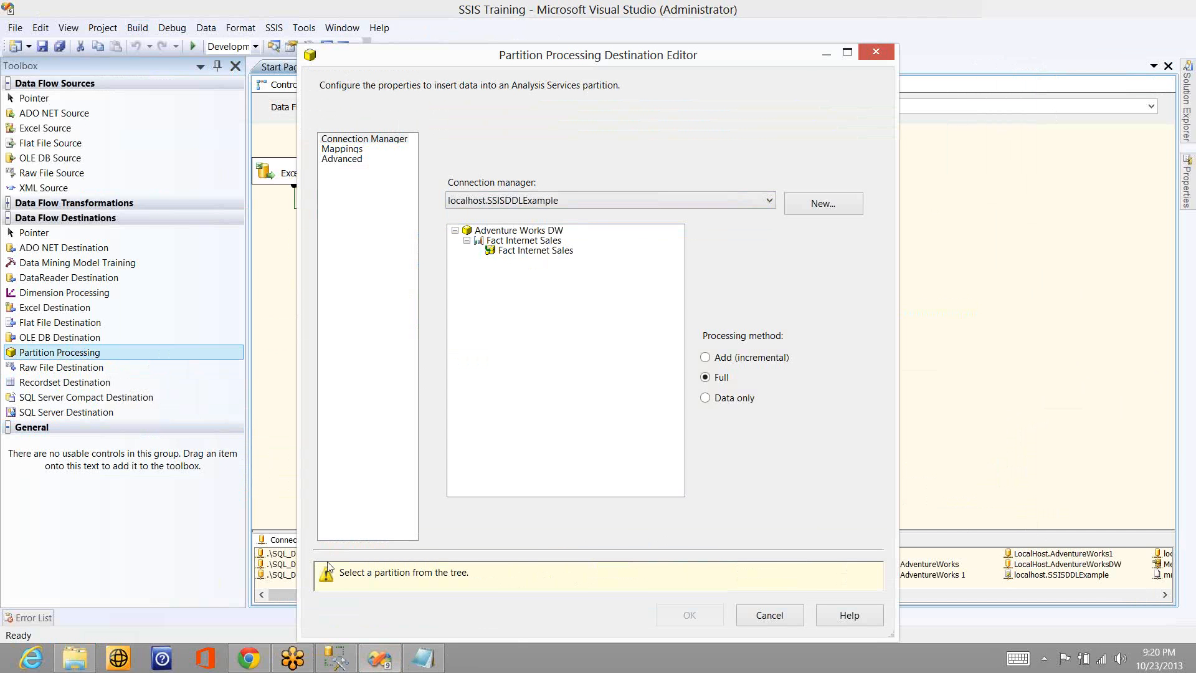
- Look up the SSISDDLExample Analysis Services database in SQL Server Management Studio and return to the destination editor
{"action": "left_click", "coordinate": [344, 659]}
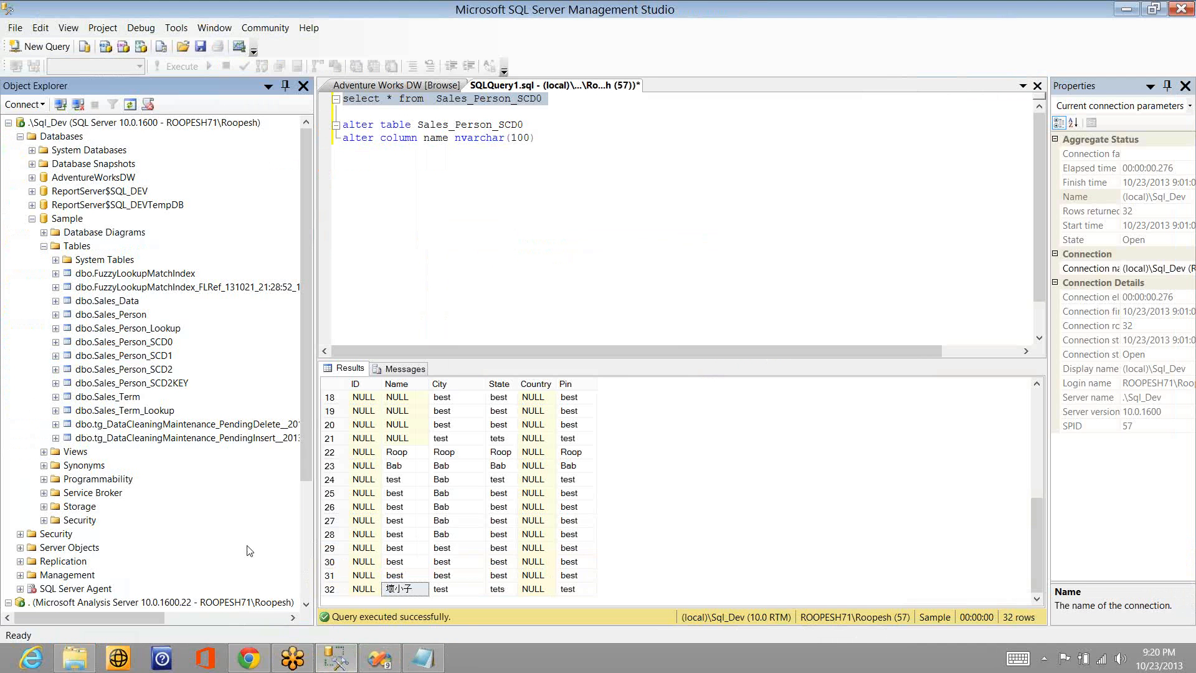
{"action": "left_click", "coordinate": [308, 563]}
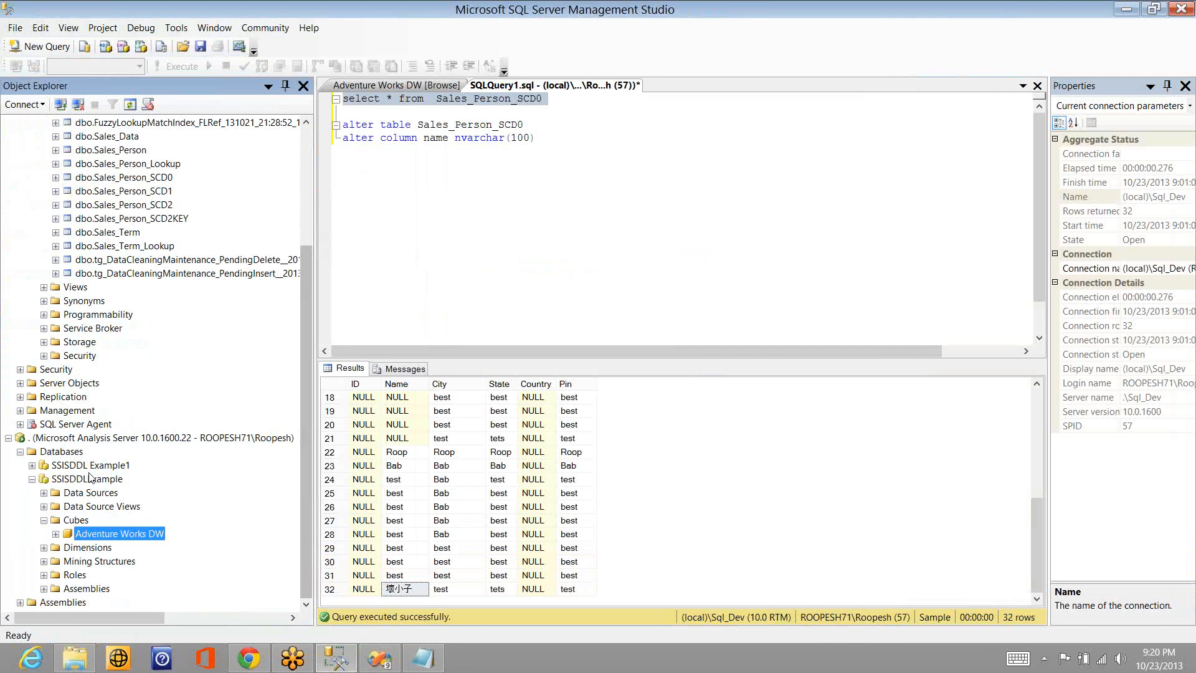
{"action": "left_click", "coordinate": [32, 479]}
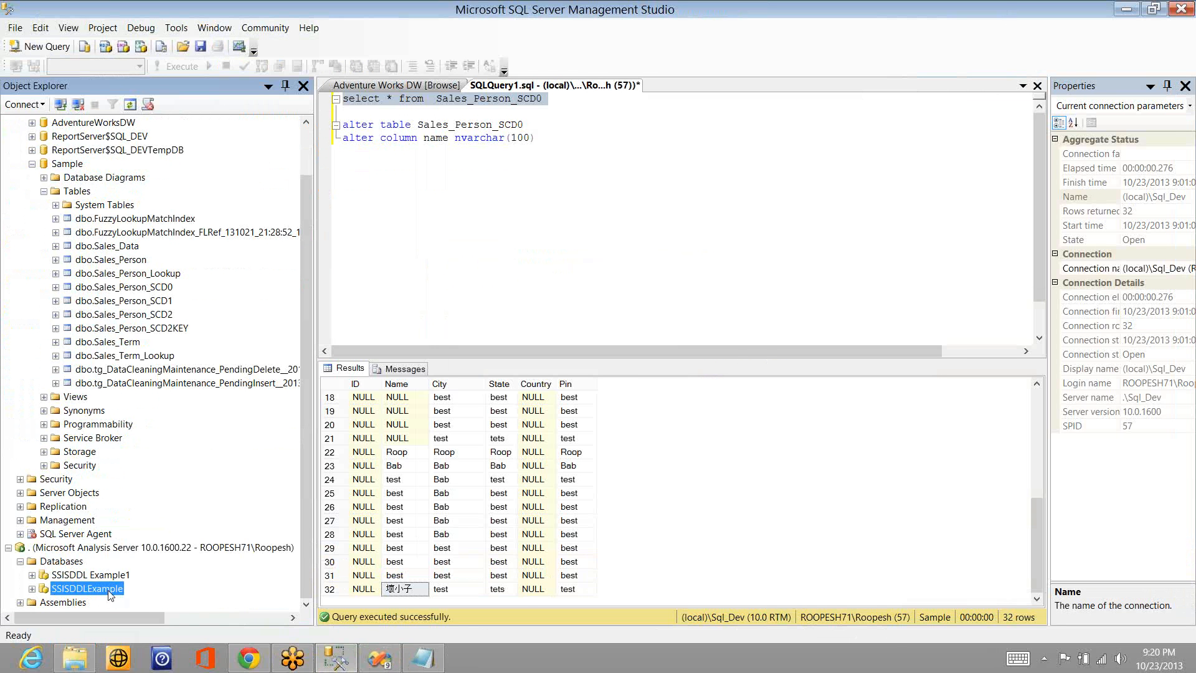
{"action": "key", "text": "alt+Tab"}
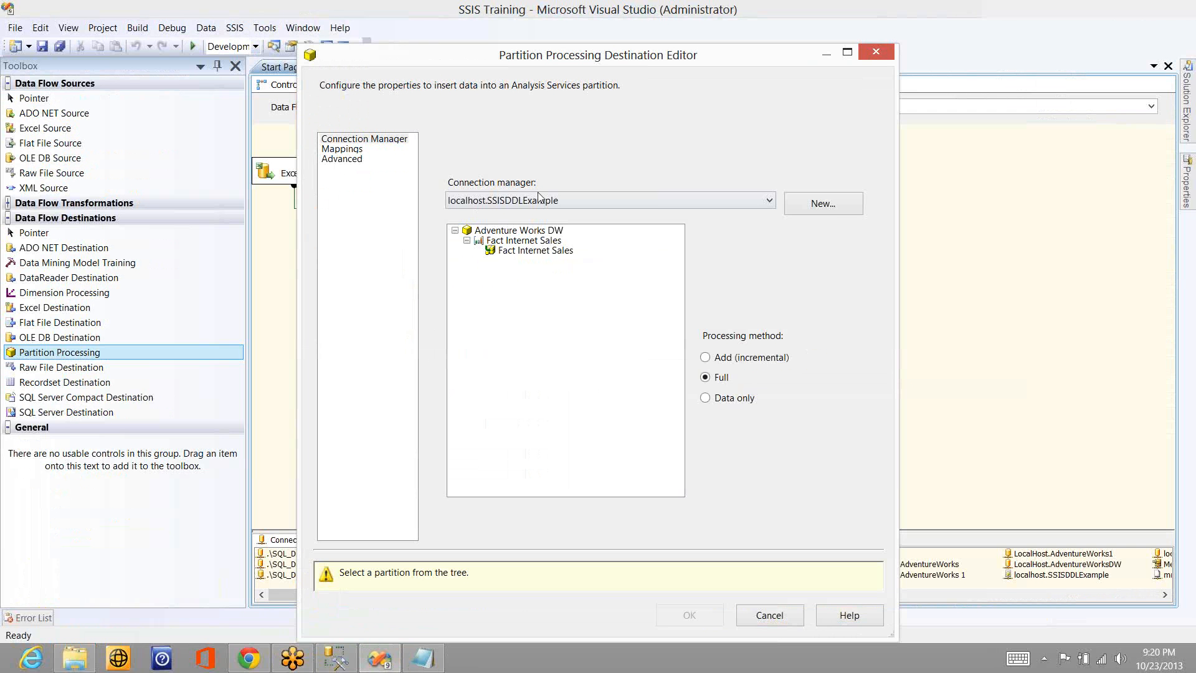
- Select the Fact Internet Sales partition of the Adventure Works DW cube as the target
{"action": "left_click", "coordinate": [487, 231]}
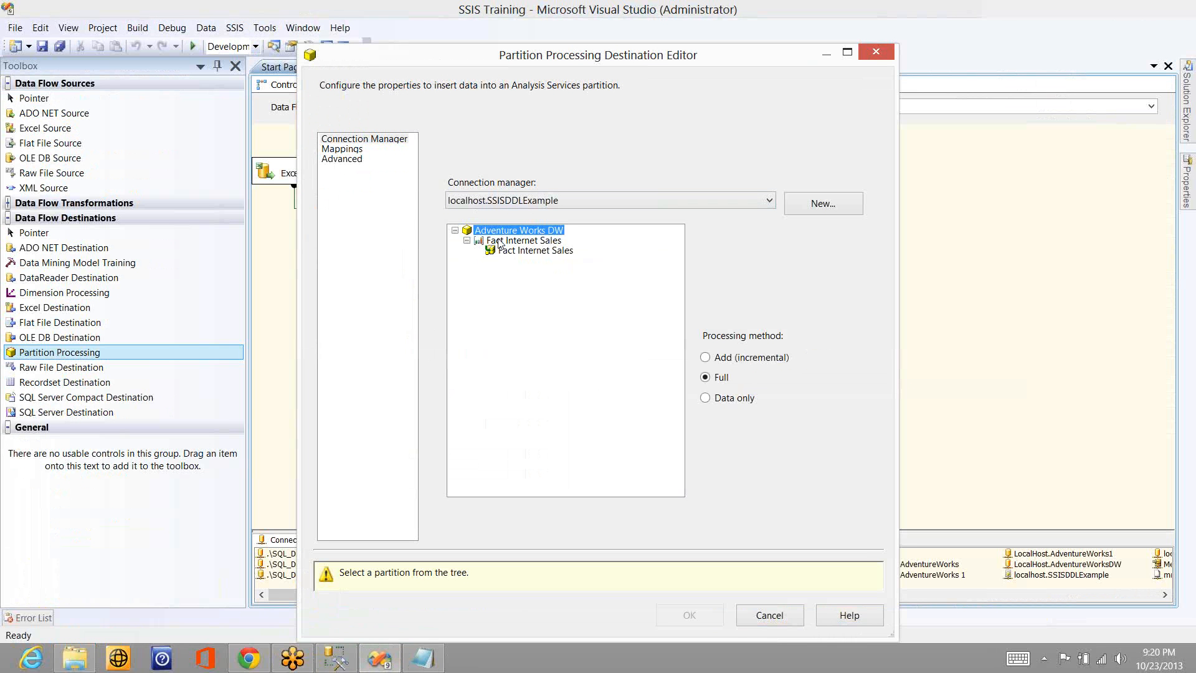
{"action": "left_click", "coordinate": [502, 242]}
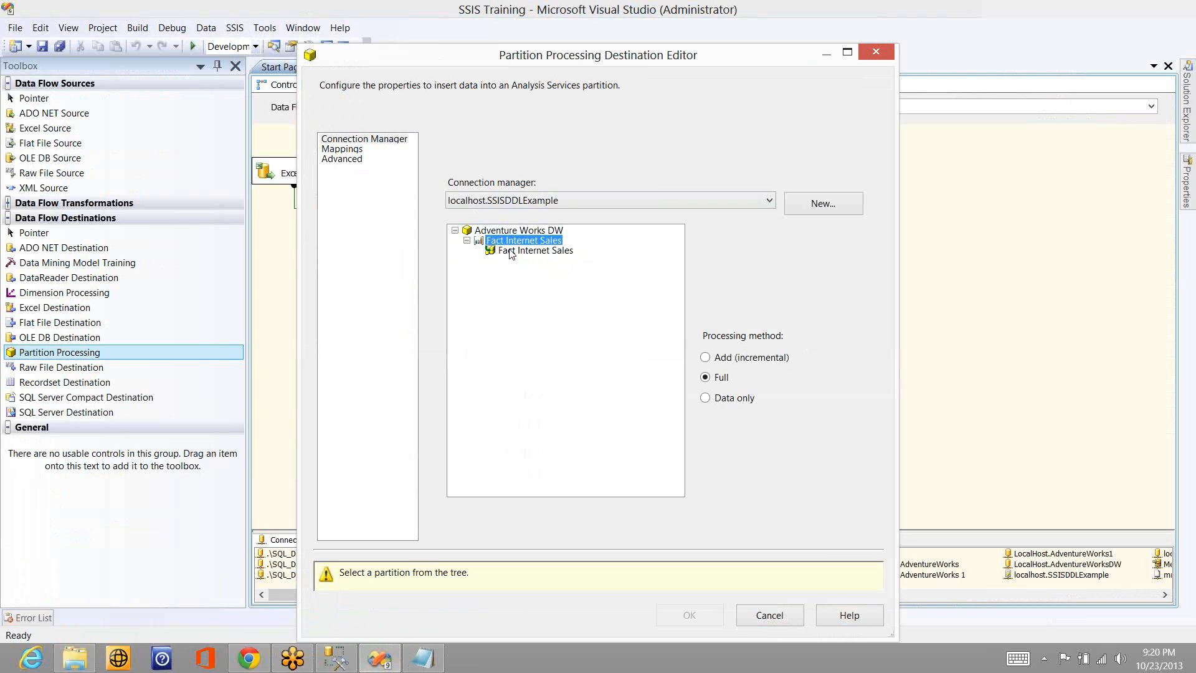
{"action": "left_click", "coordinate": [509, 251]}
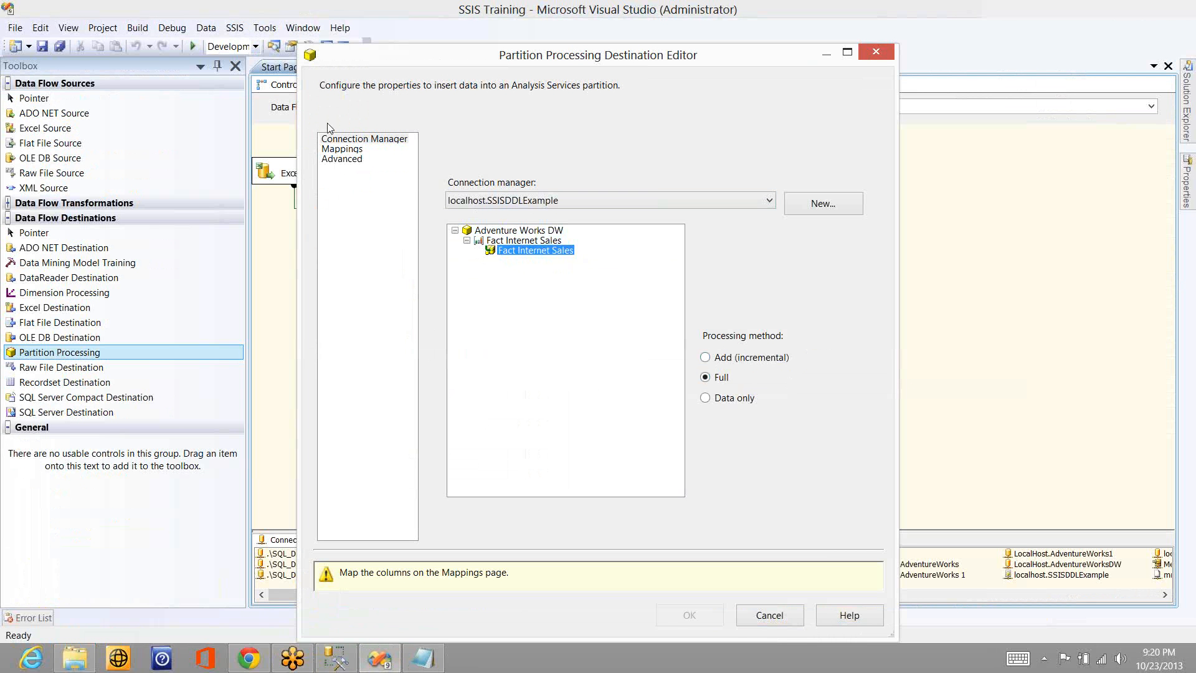
- Examine the available input columns and the partition's destination columns for mapping
{"action": "left_click", "coordinate": [349, 150]}
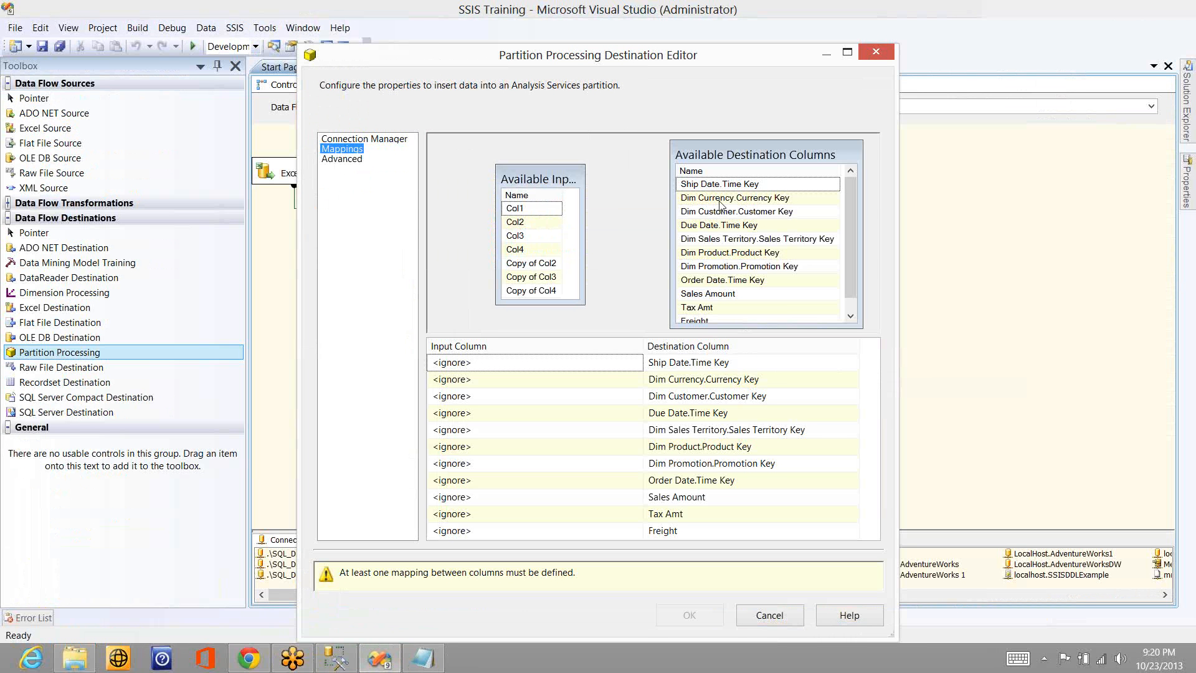
{"action": "mouse_move", "coordinate": [751, 270]}
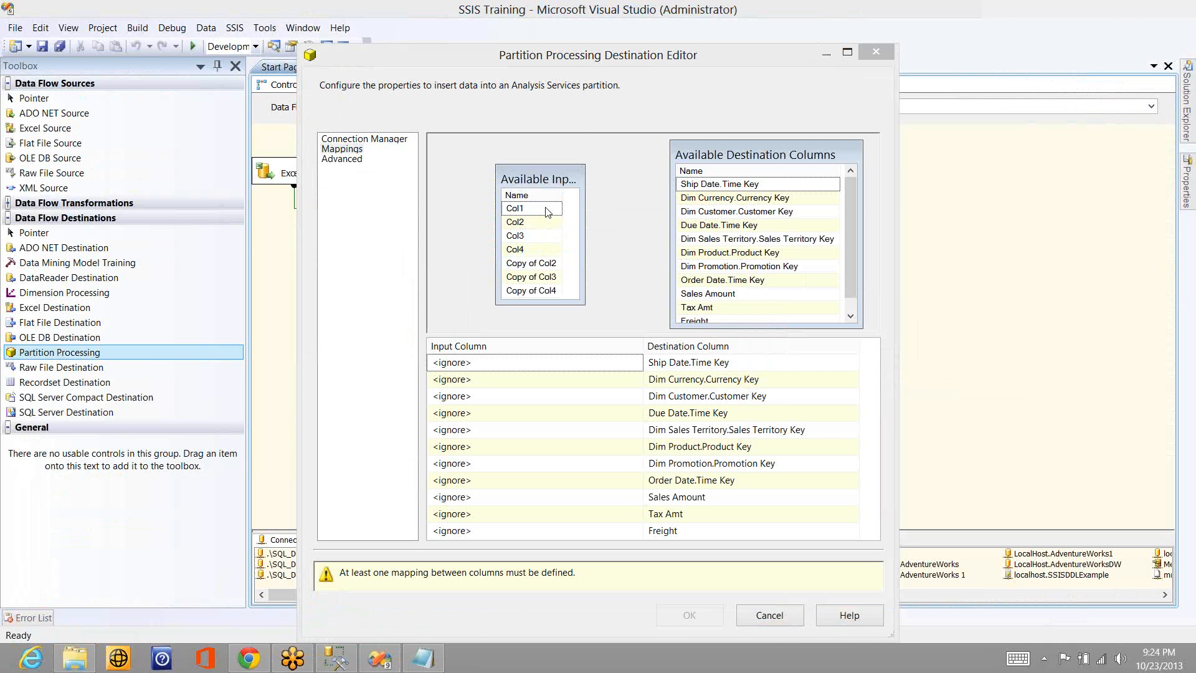
{"action": "left_click_drag", "start_coordinate": [546, 212], "coordinate": [580, 230]}
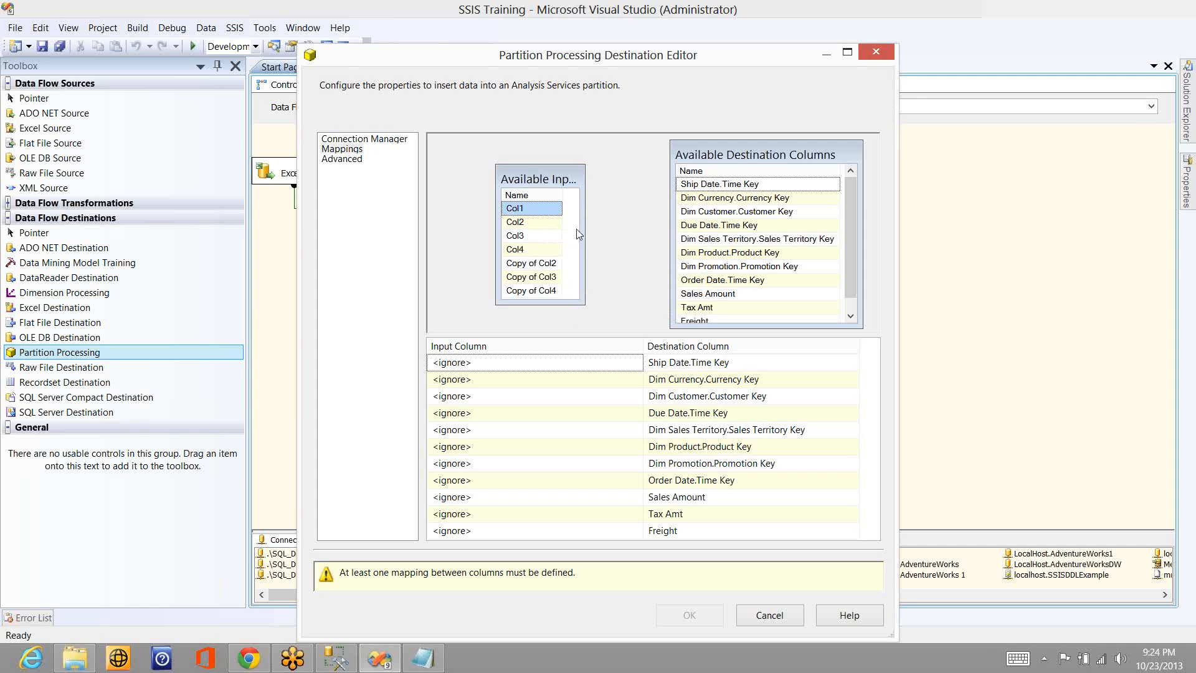
- Turn off the default error configuration, choose to ignore errors as the processing error limit and set Key not found to ReportAndStop
{"action": "left_click", "coordinate": [346, 161]}
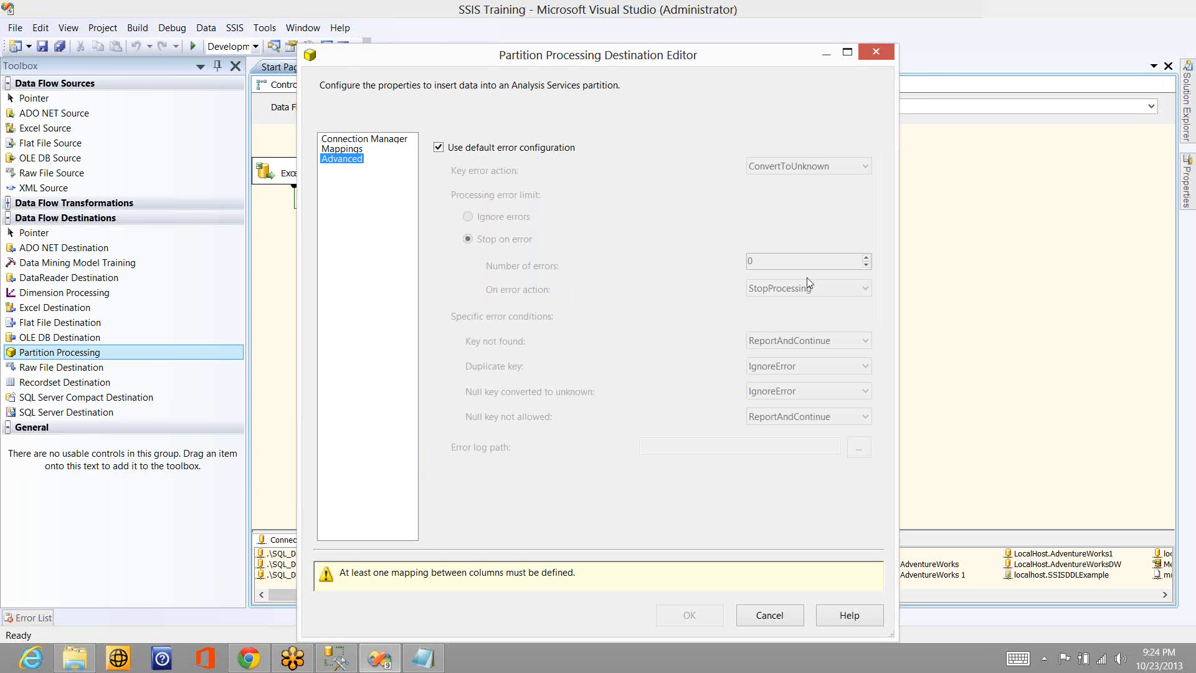
{"action": "left_click", "coordinate": [468, 151]}
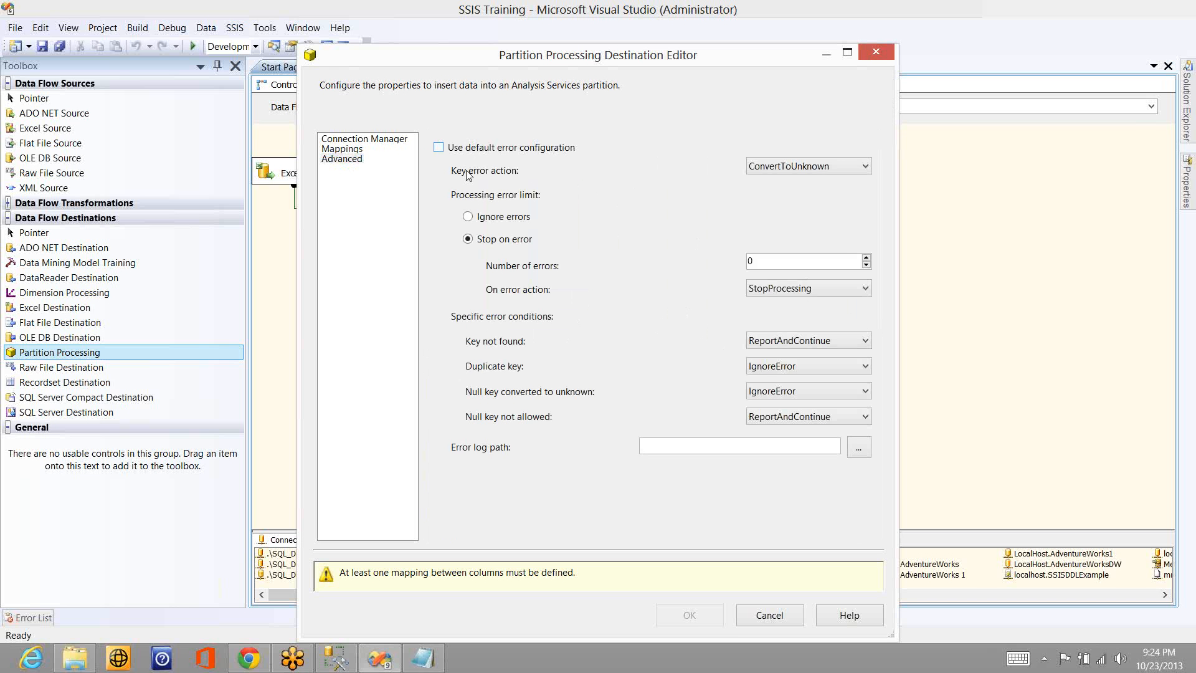
{"action": "left_click", "coordinate": [484, 220]}
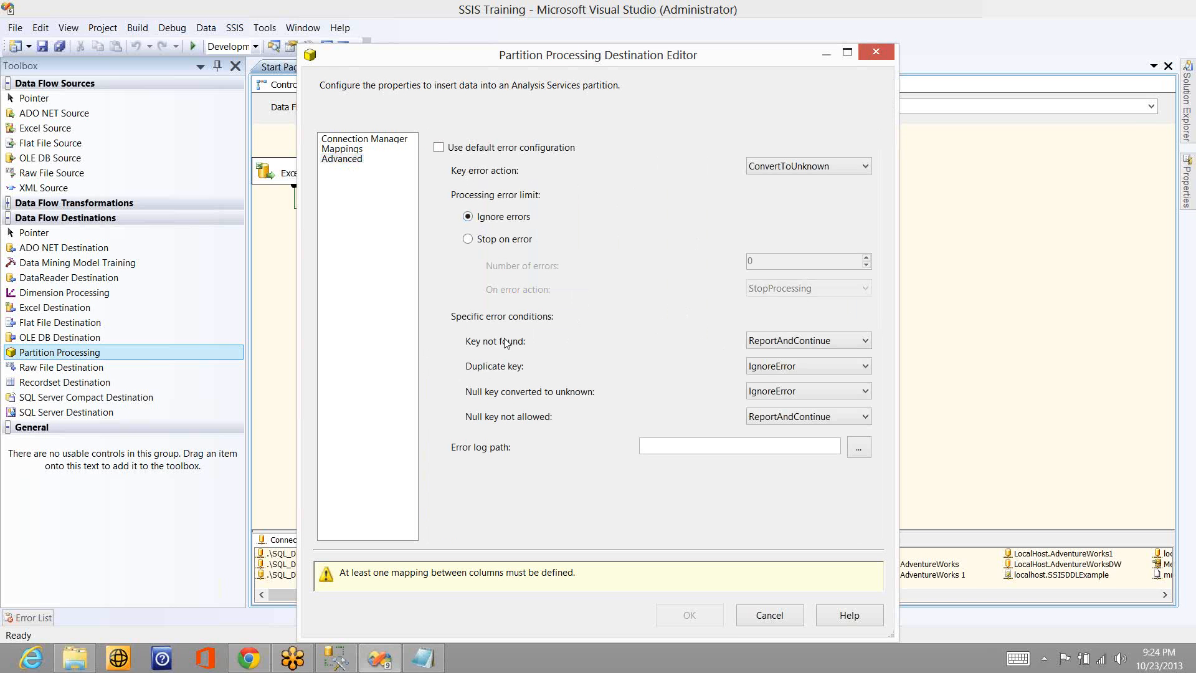
{"action": "left_click", "coordinate": [787, 343]}
{"action": "left_click", "coordinate": [504, 149]}
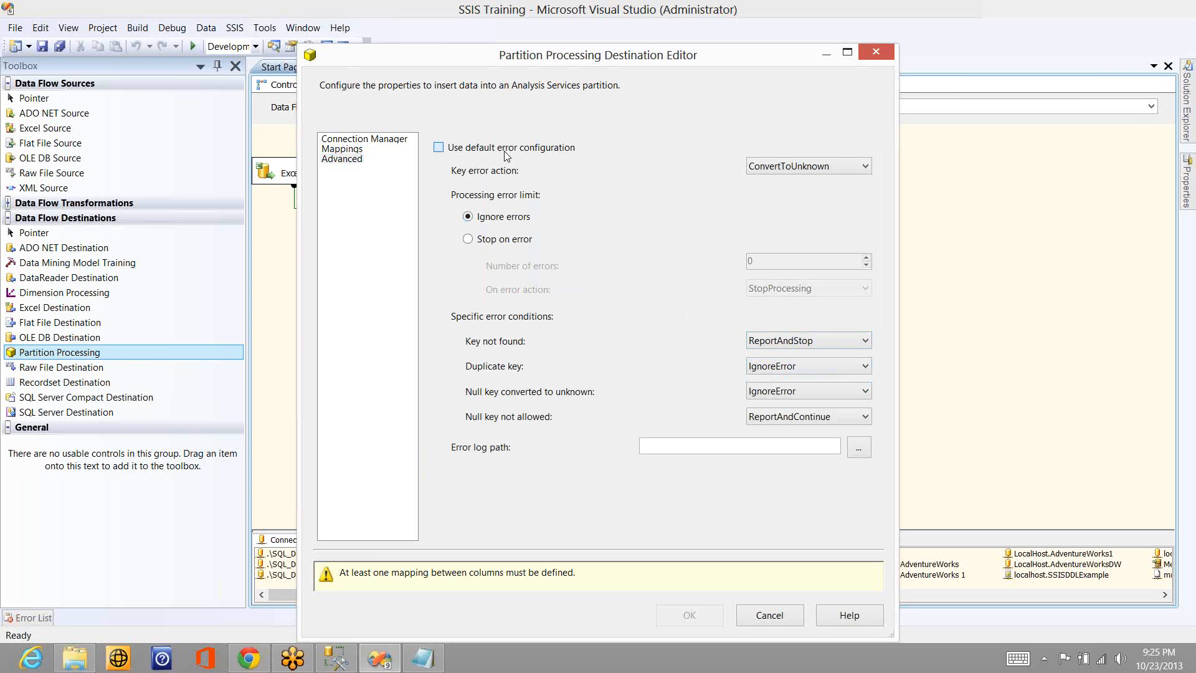
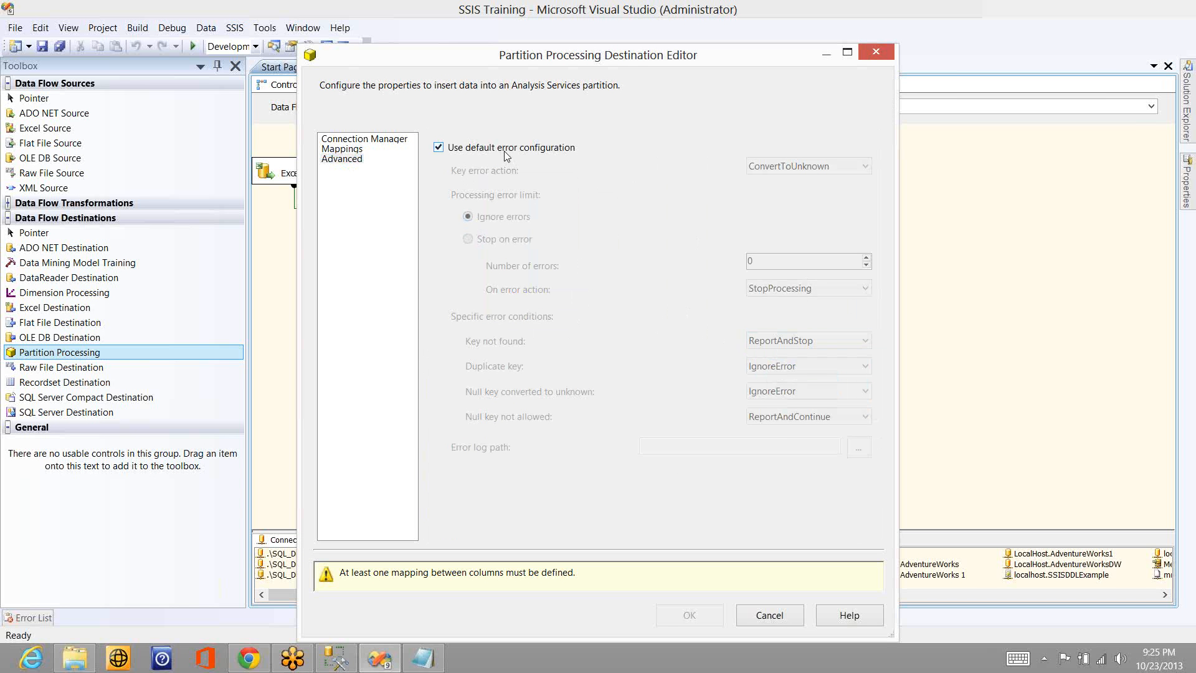
- Review the partition processing destination's column mappings and connection settings, and cancel its editor
{"action": "left_click", "coordinate": [355, 149]}
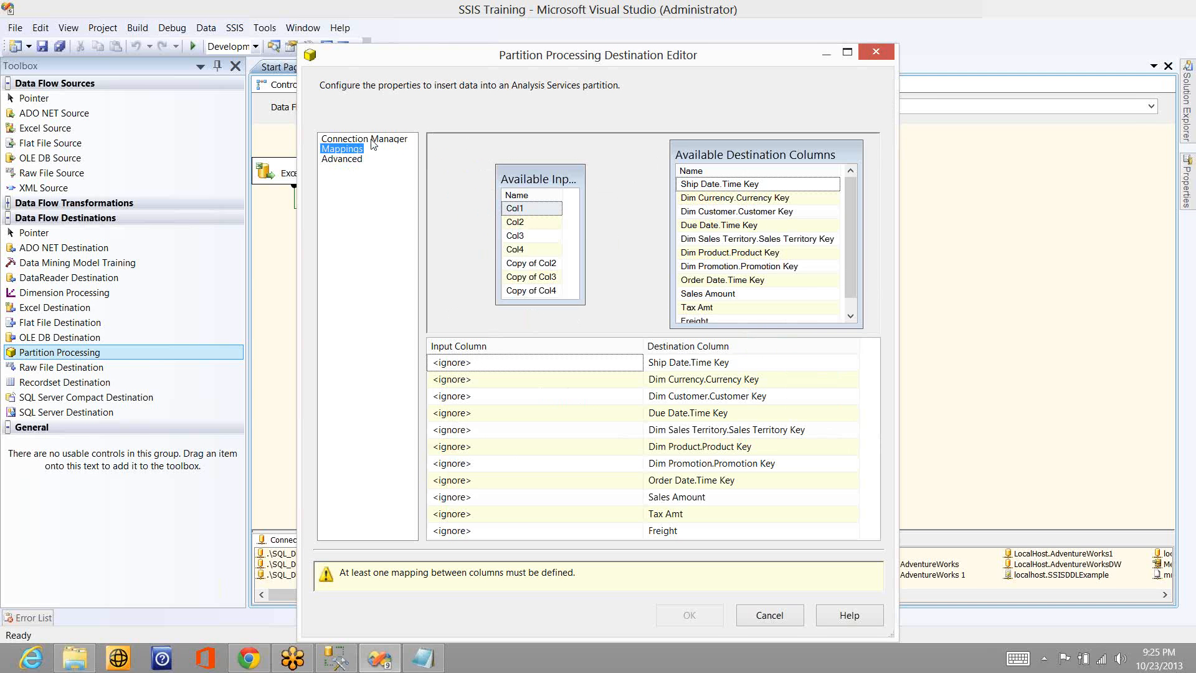
{"action": "left_click", "coordinate": [372, 141]}
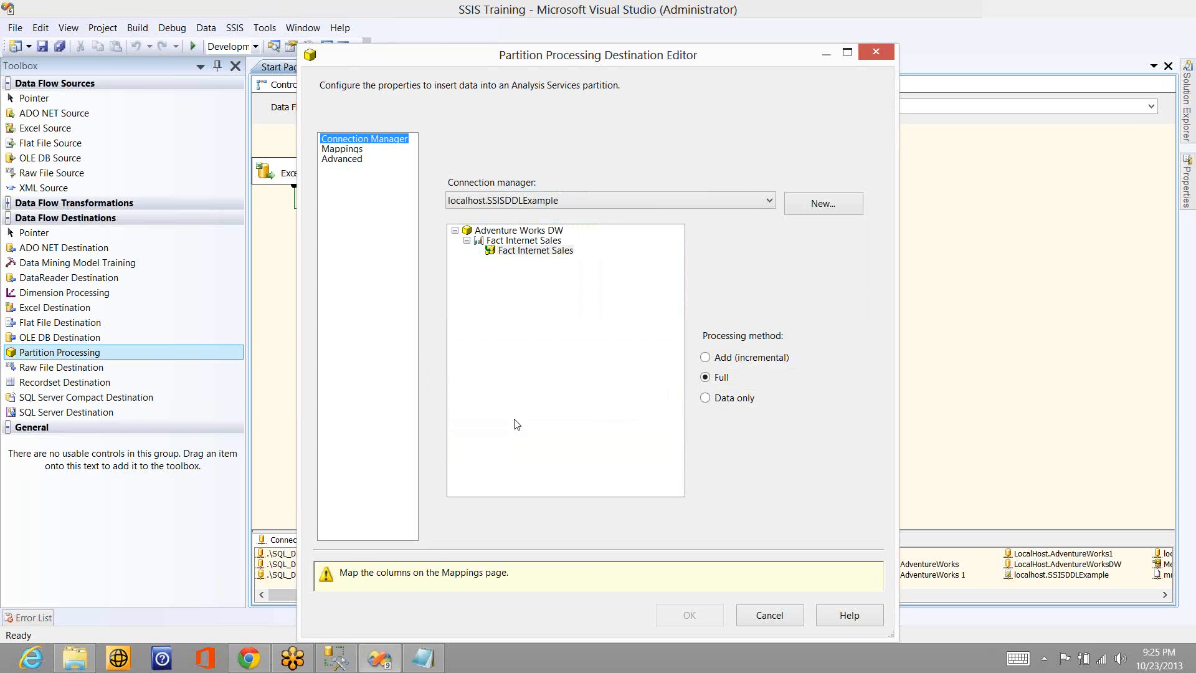
{"action": "left_click", "coordinate": [344, 150]}
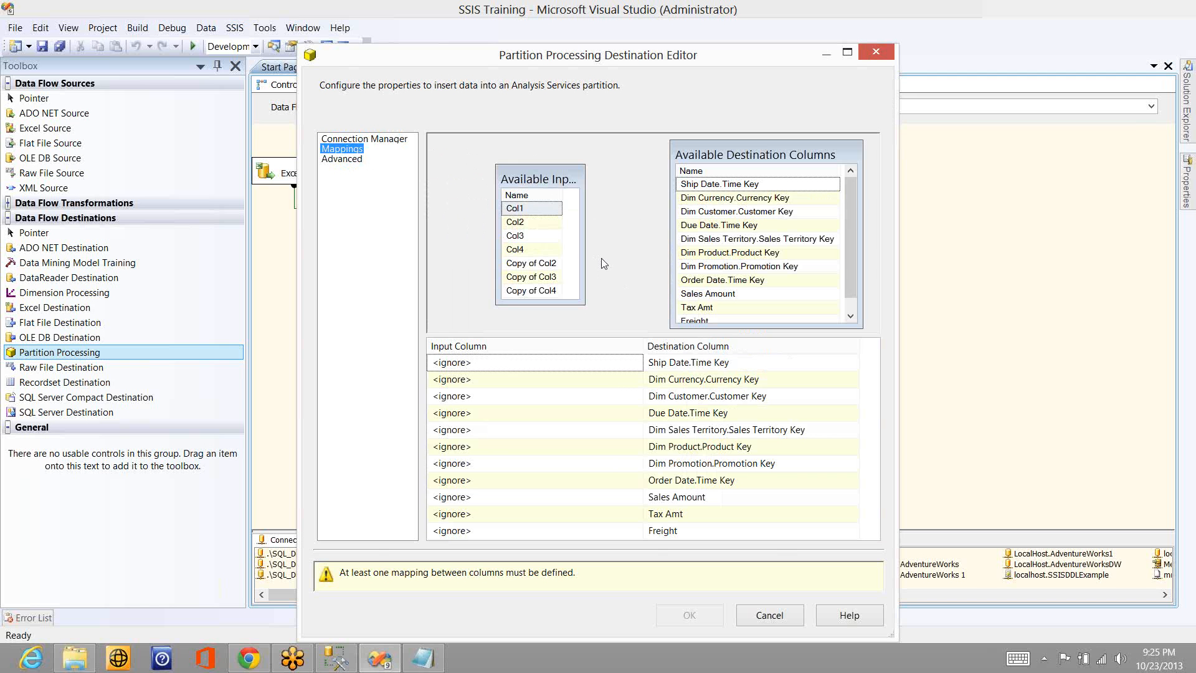
{"action": "left_click", "coordinate": [762, 612]}
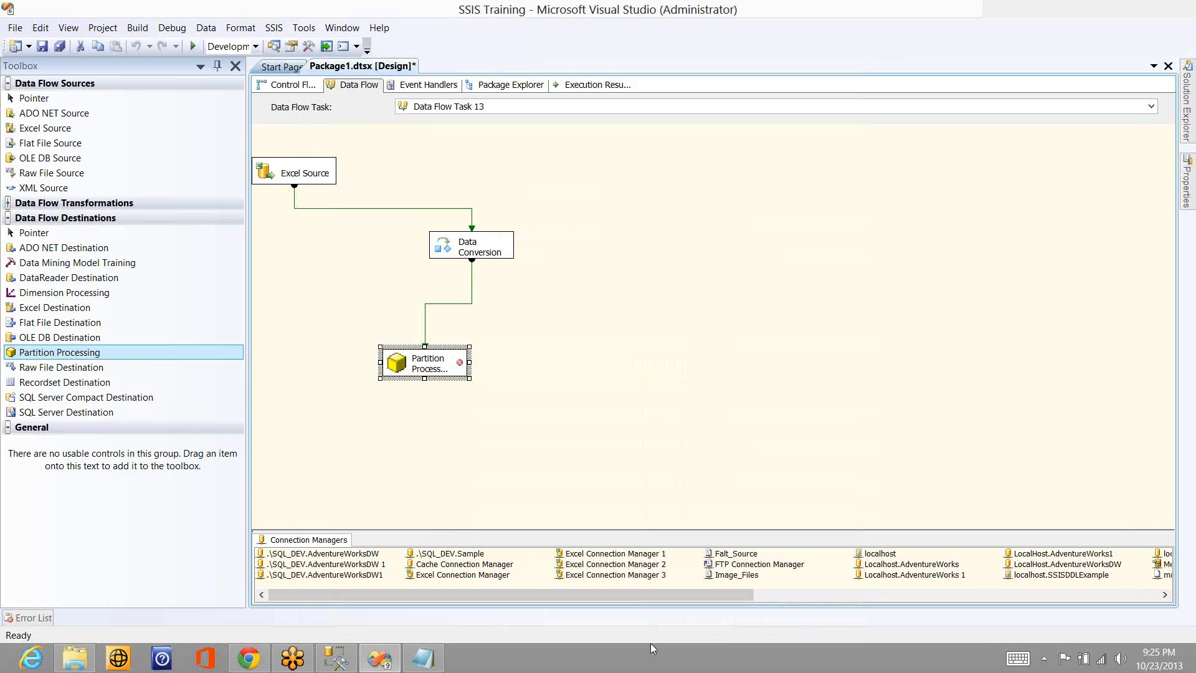
- Delete the Partition Processing destination from the data flow
{"action": "left_click", "coordinate": [524, 418]}
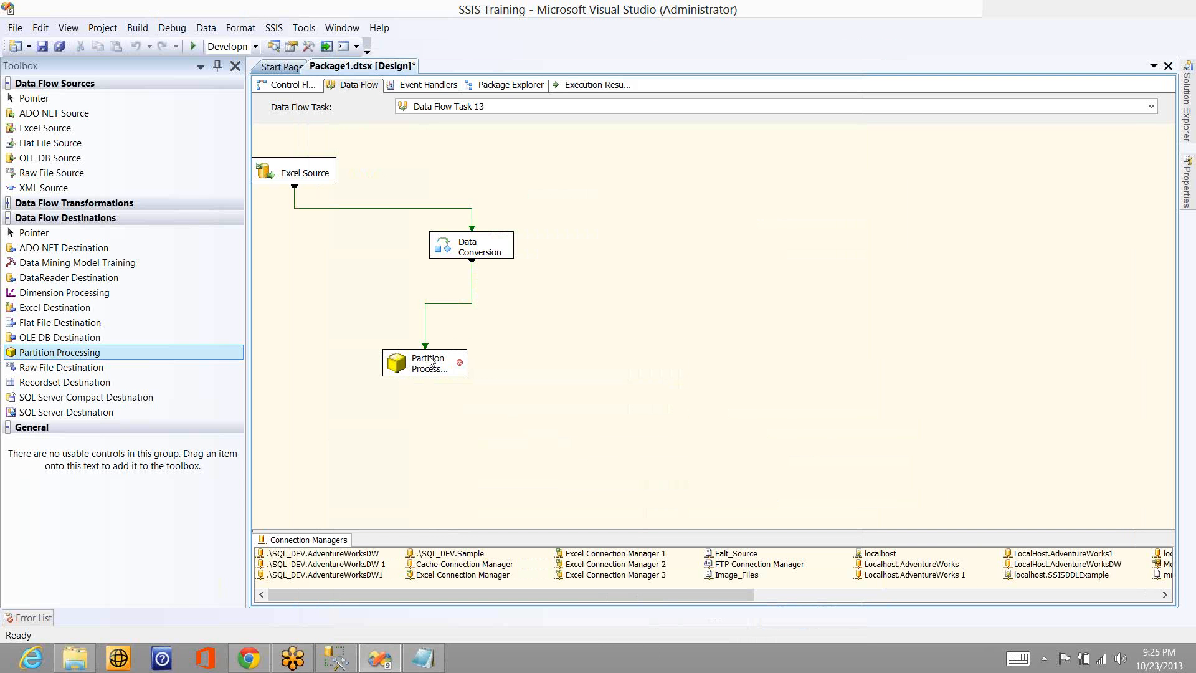
{"action": "left_click", "coordinate": [429, 361]}
{"action": "key", "text": "Delete"}
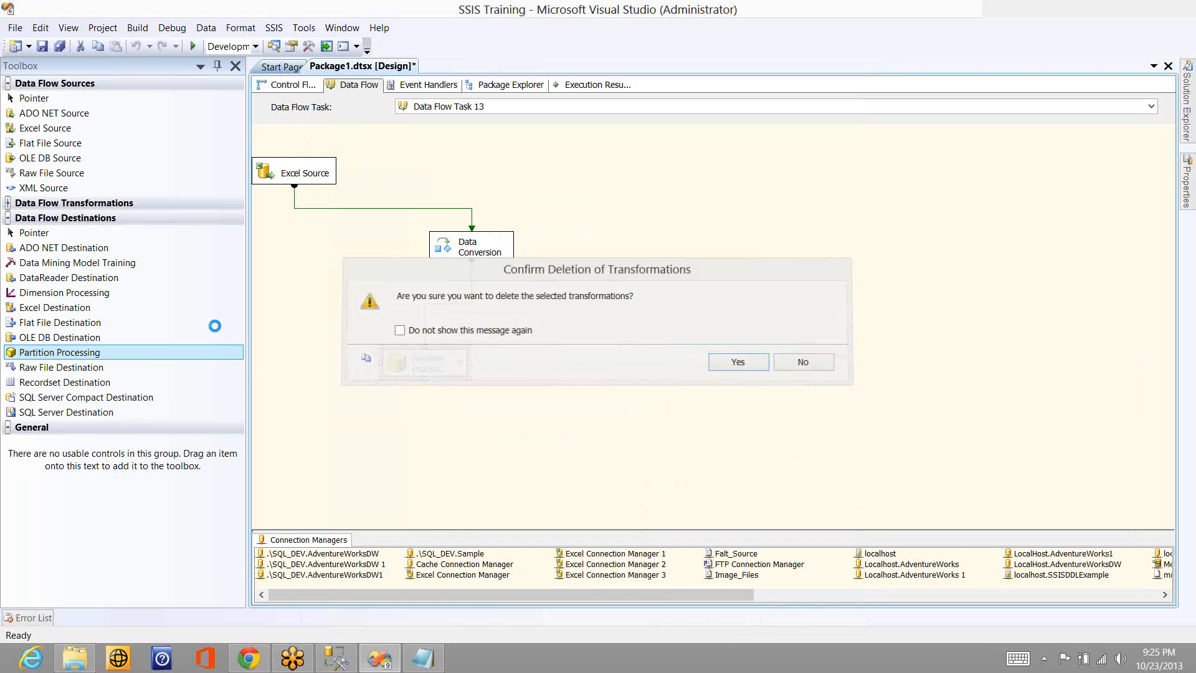
{"action": "key", "text": "Escape"}
- Add a Raw File Destination below the Data Conversion and connect the conversion's output to it
{"action": "left_click_drag", "start_coordinate": [103, 367], "coordinate": [386, 346]}
{"action": "left_click", "coordinate": [459, 251]}
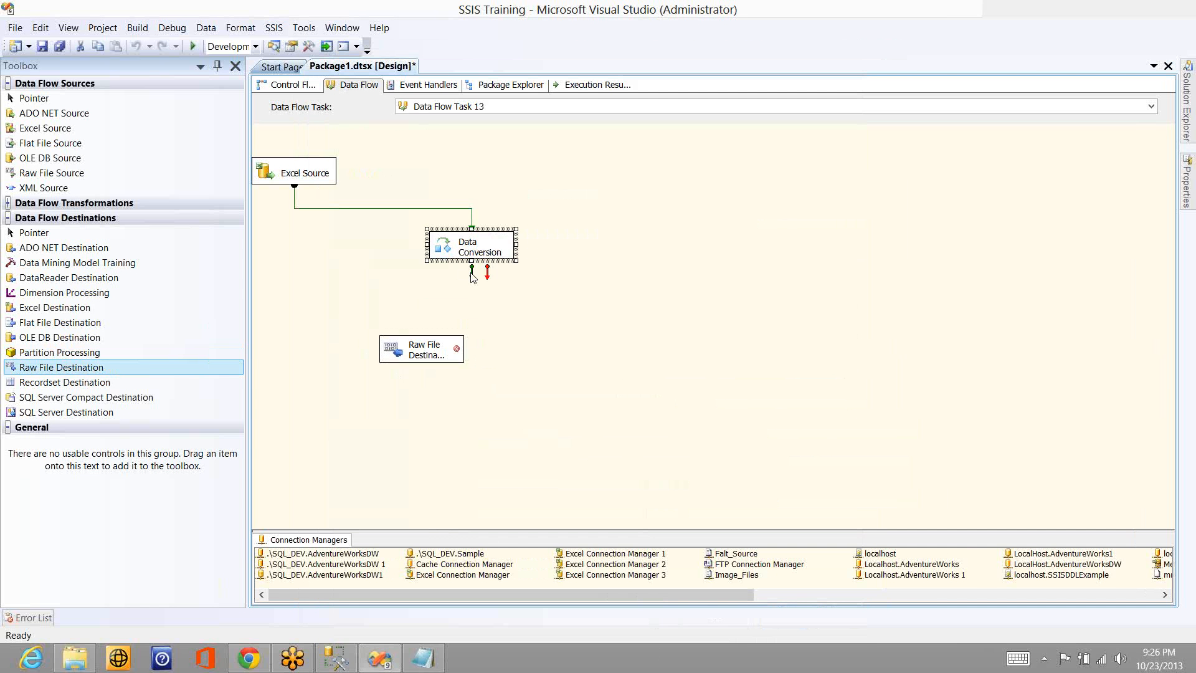
{"action": "left_click_drag", "start_coordinate": [471, 271], "coordinate": [422, 349]}
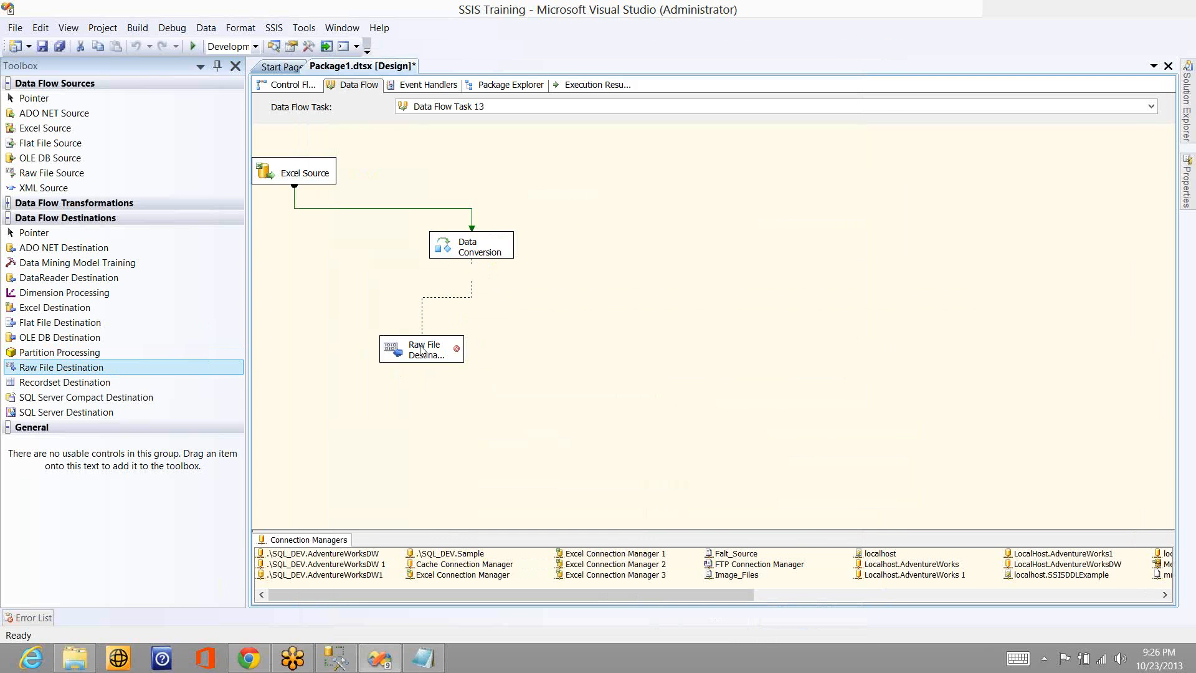
- Configure the raw file destination to use the File name access mode with a file named babu on the desktop
{"action": "double_click", "coordinate": [422, 350]}
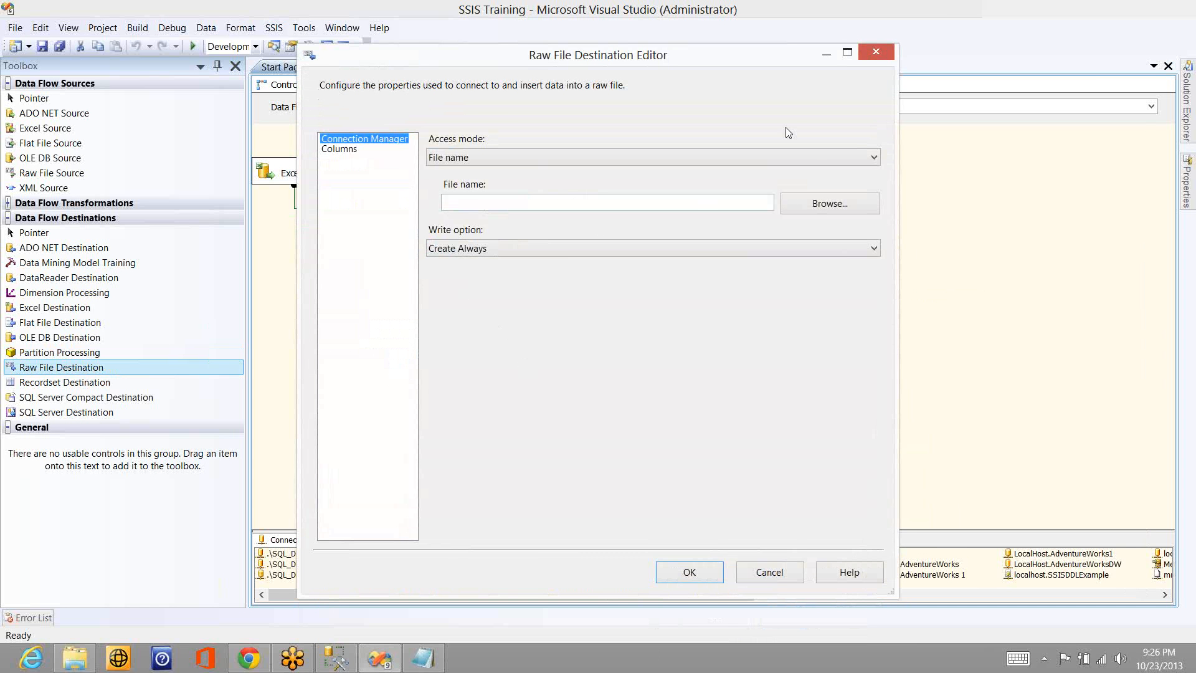
{"action": "left_click", "coordinate": [812, 159]}
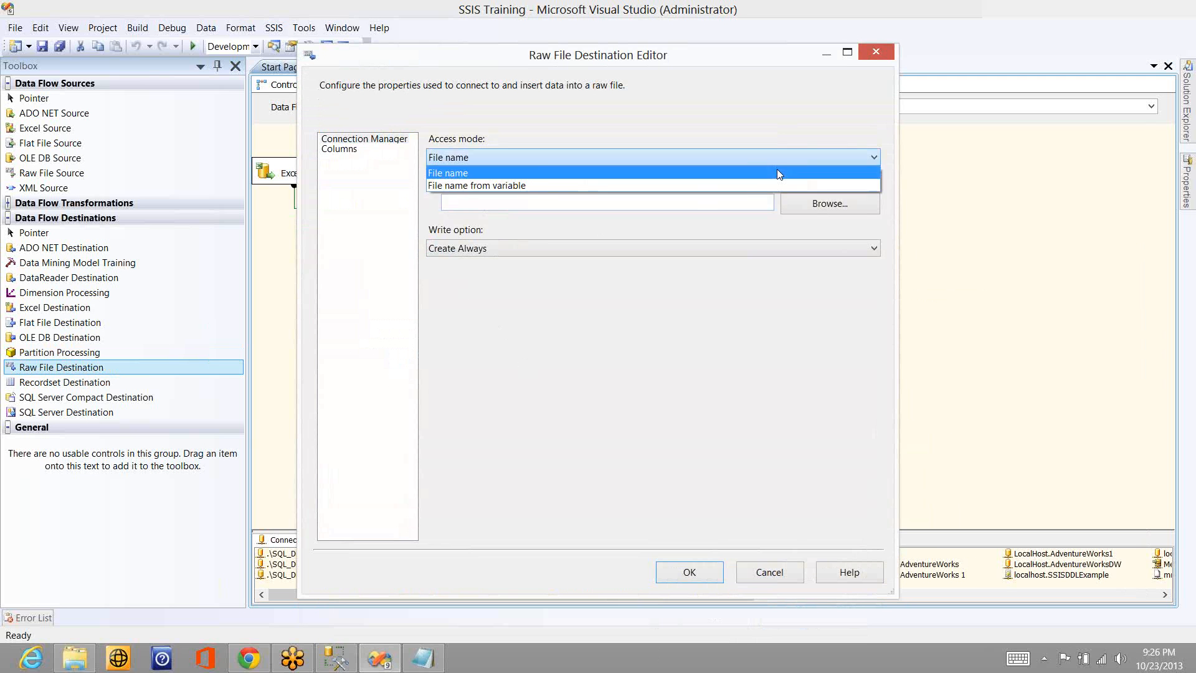
{"action": "left_click", "coordinate": [744, 175]}
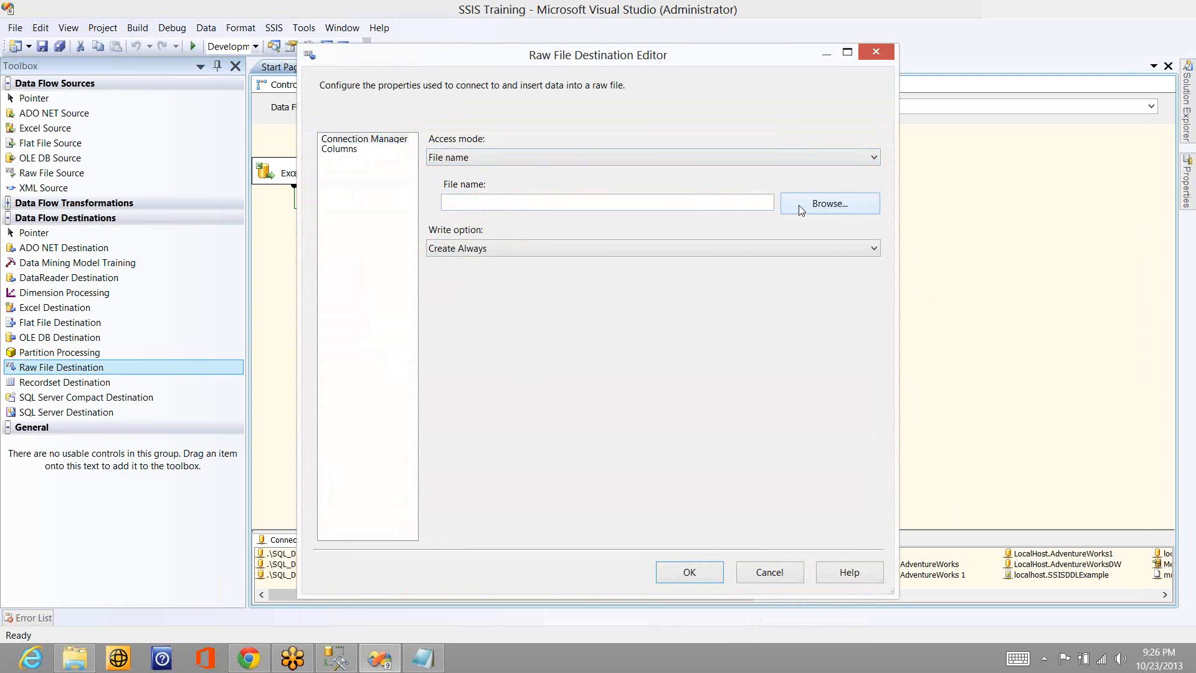
{"action": "left_click", "coordinate": [798, 205]}
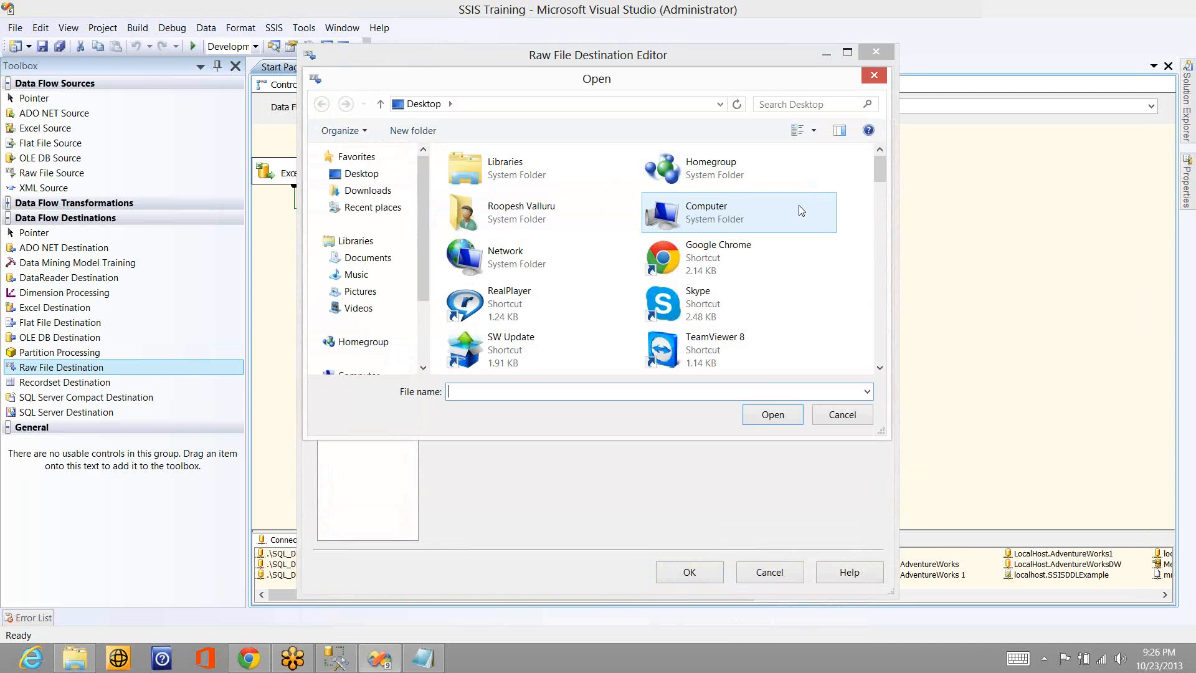
{"action": "type", "text": "babu"}
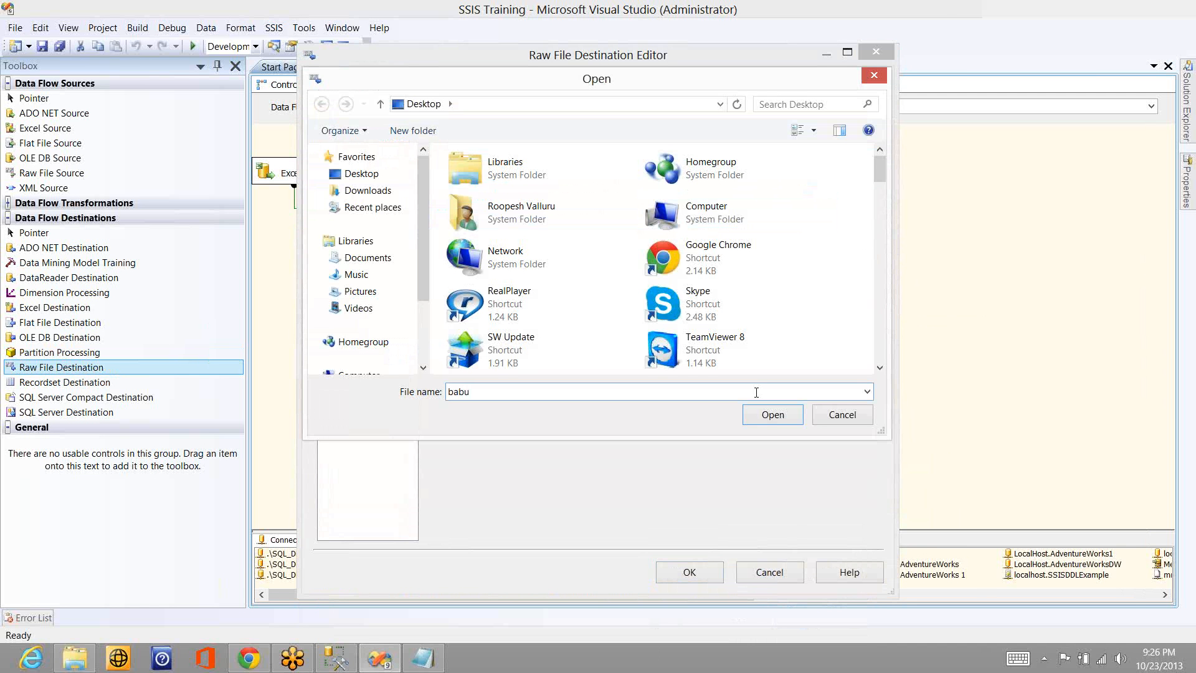
{"action": "left_click", "coordinate": [764, 421]}
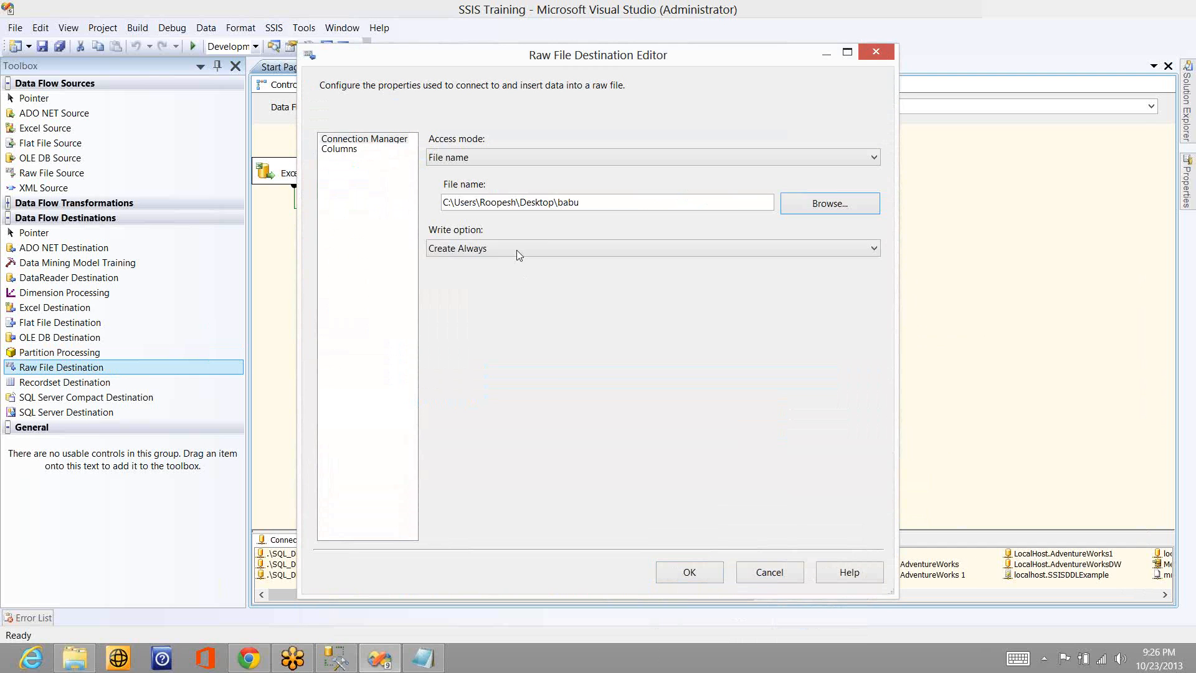
- Set the raw file destination's write option to Create Once and include all available input columns
{"action": "left_click", "coordinate": [517, 249]}
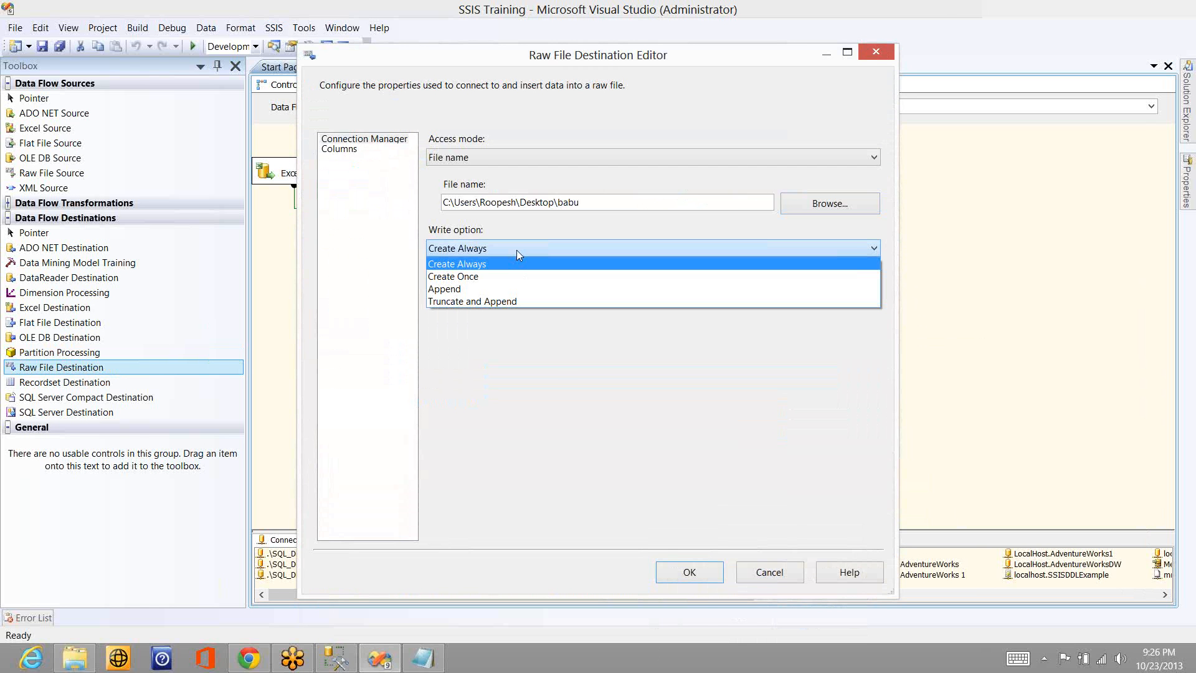
{"action": "left_click", "coordinate": [460, 276]}
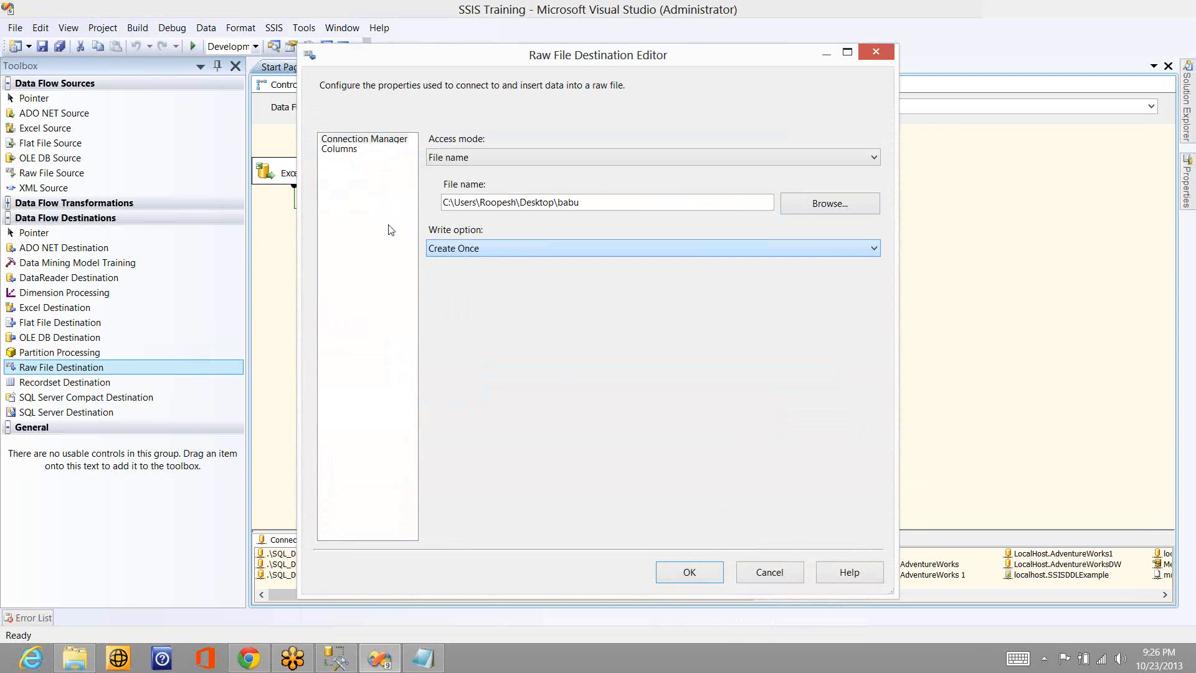
{"action": "left_click", "coordinate": [341, 150]}
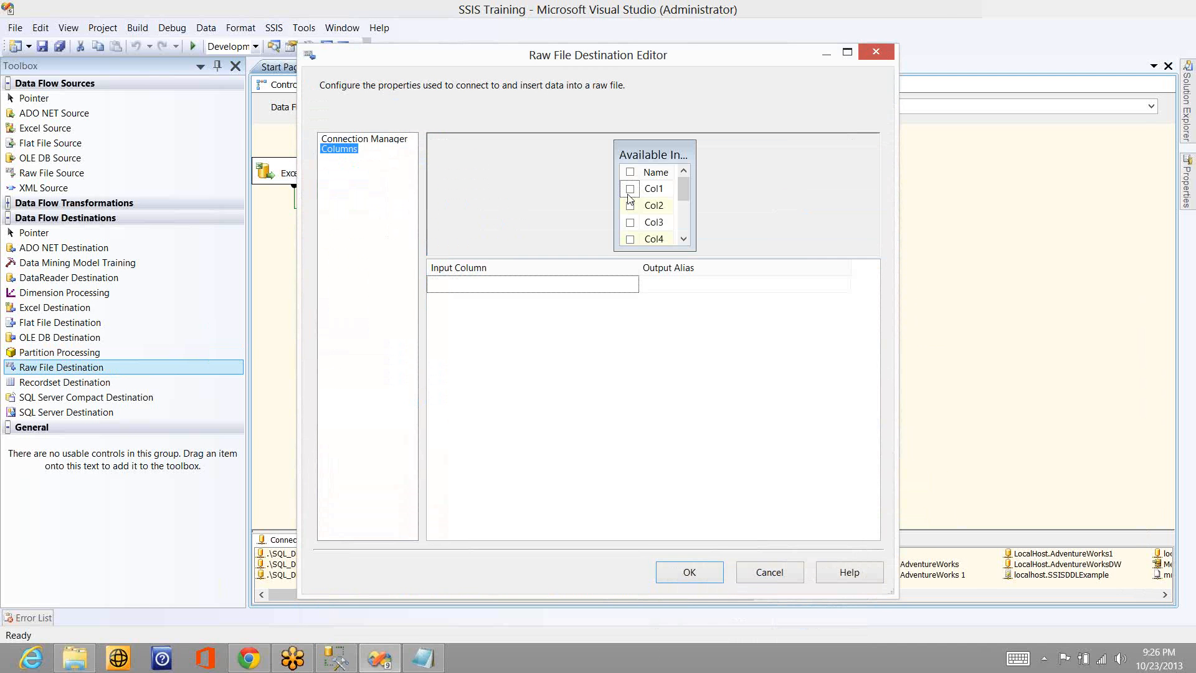
{"action": "left_click", "coordinate": [629, 174]}
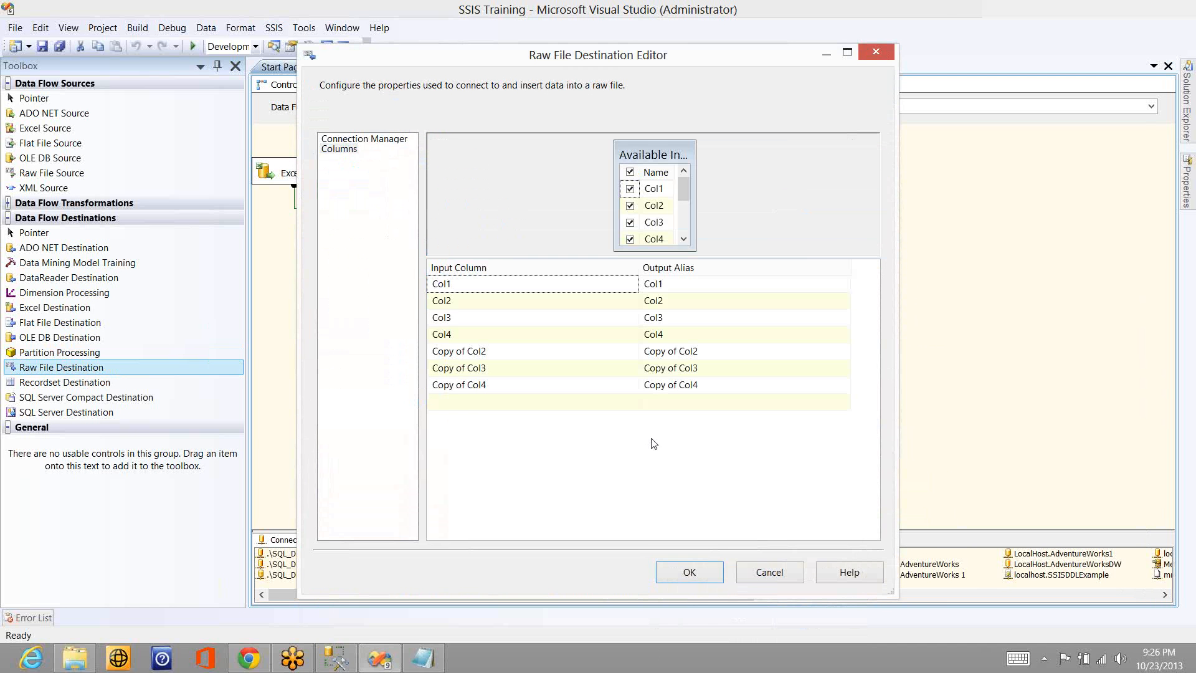
{"action": "left_click", "coordinate": [690, 573]}
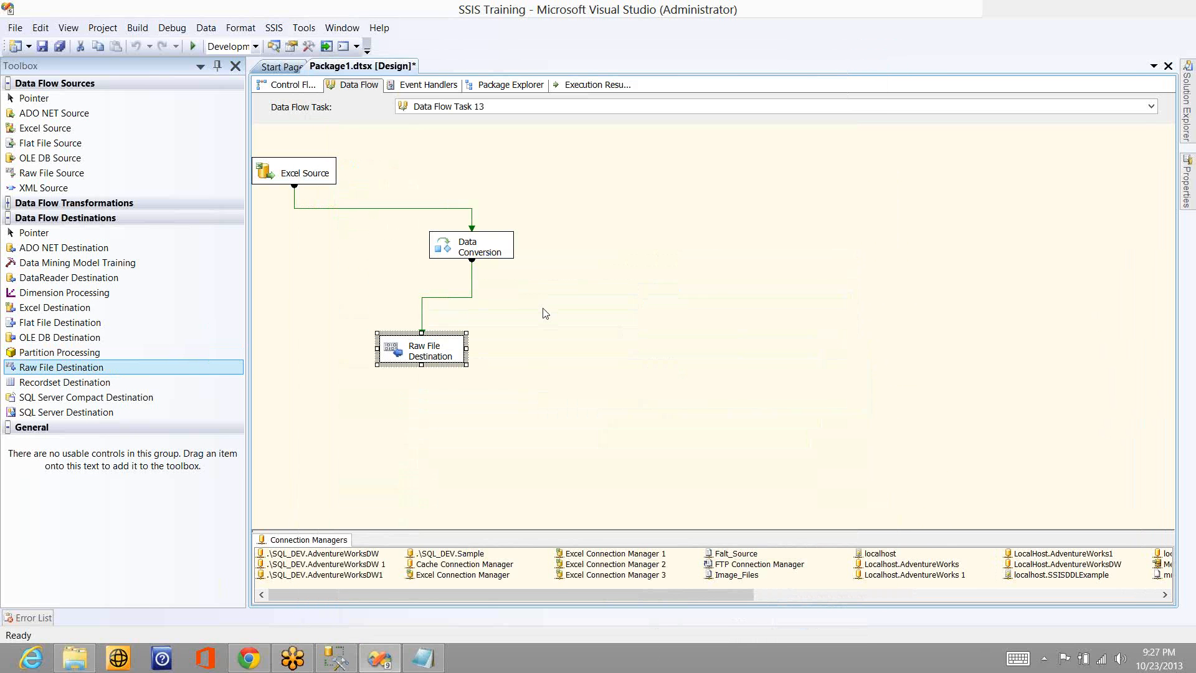
- Execute Data Flow Task 13 and go to the desktop
{"action": "right_click", "coordinate": [452, 304]}
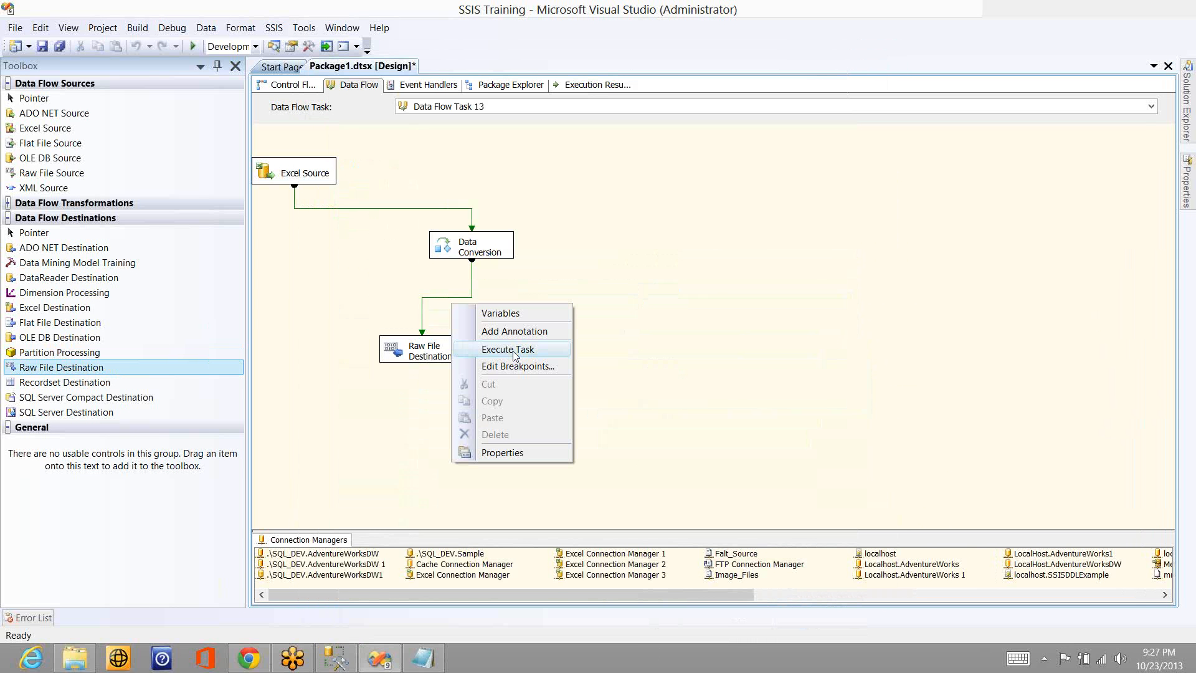
{"action": "left_click", "coordinate": [508, 349]}
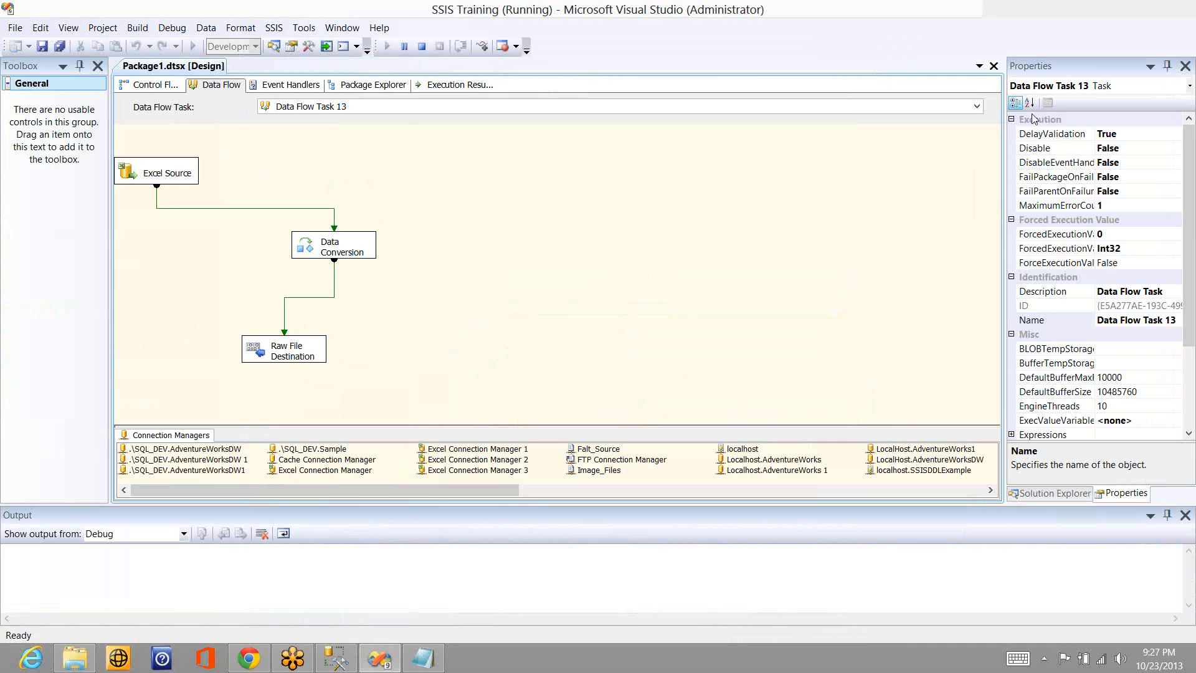
{"action": "left_click", "coordinate": [1041, 114]}
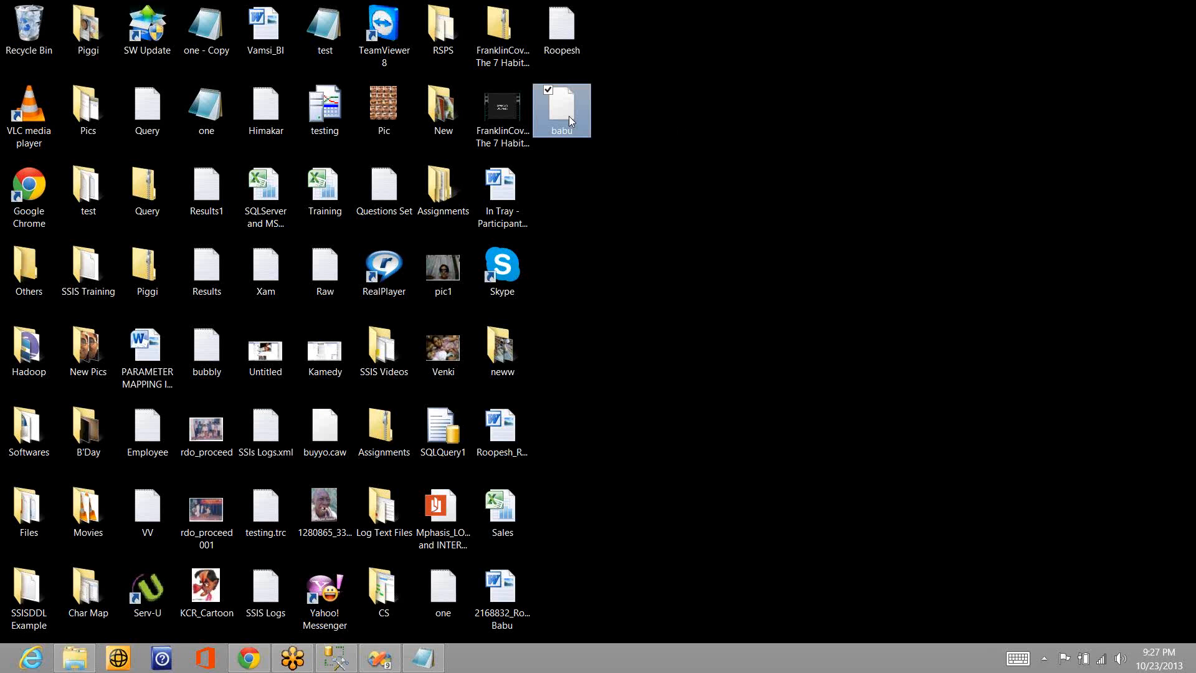
- Open the babu file from the desktop in Notepad and look through its raw column names and data
{"action": "right_click", "coordinate": [570, 116]}
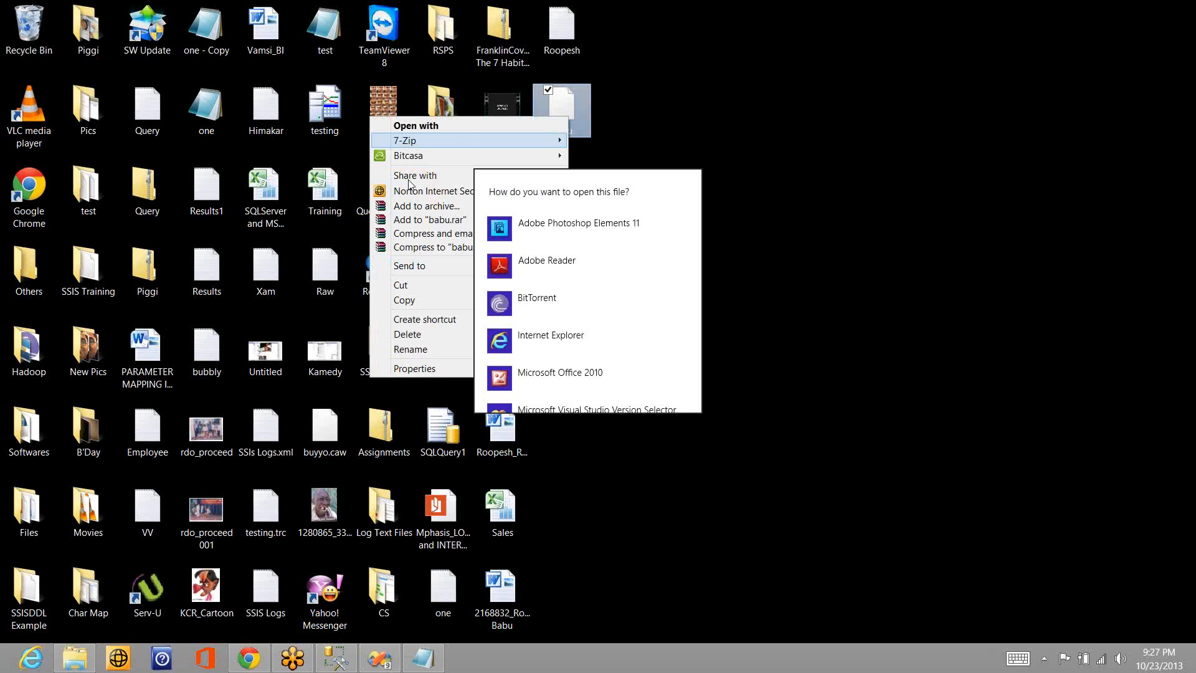
{"action": "left_click", "coordinate": [470, 127]}
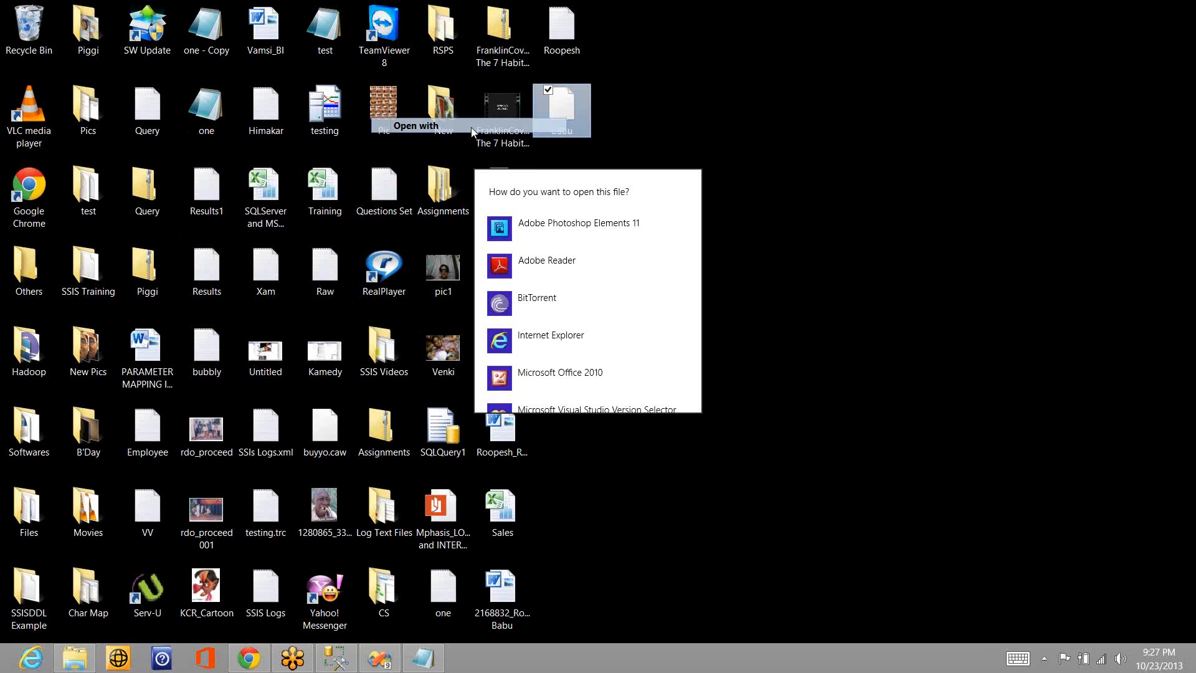
{"action": "scroll", "coordinate": [696, 361], "scroll_direction": "down", "scroll_amount": 3}
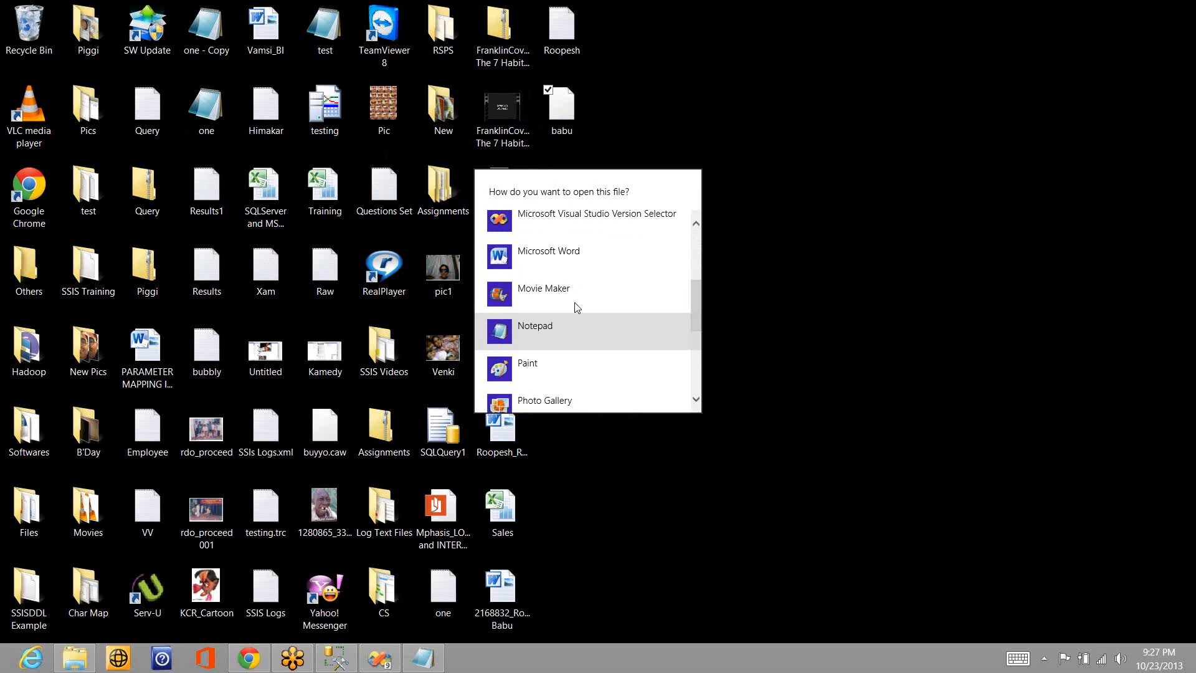
{"action": "left_click", "coordinate": [571, 331]}
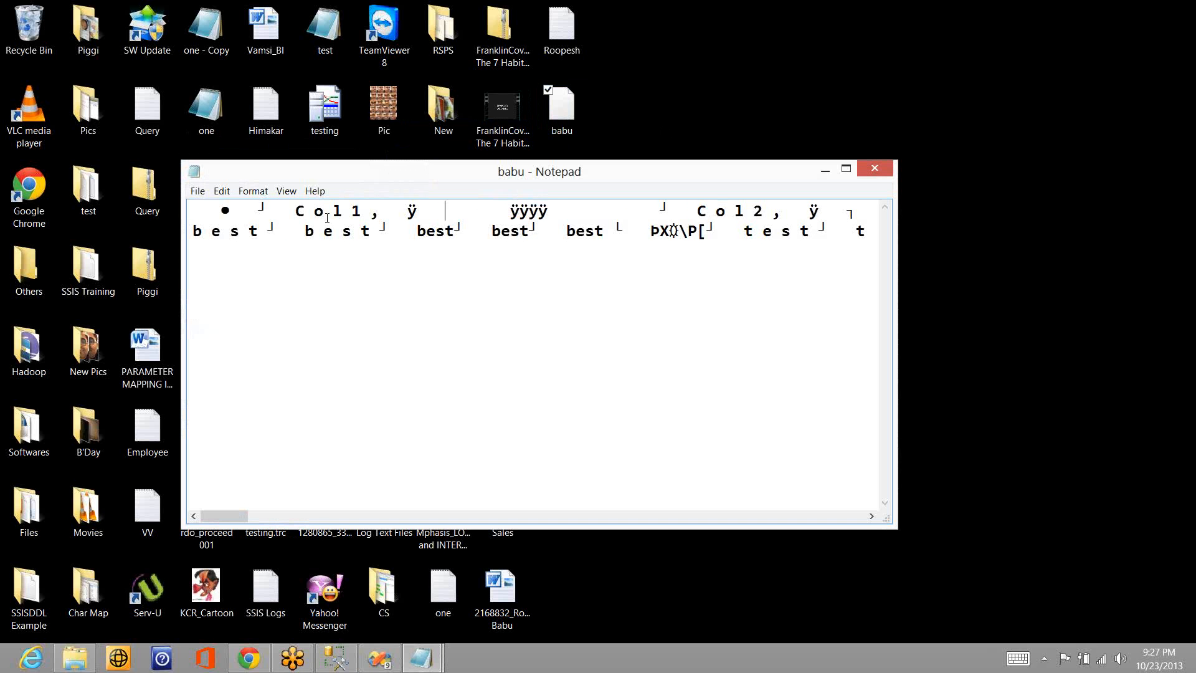
{"action": "key", "text": "ctrl+Right"}
{"action": "key", "text": "ctrl+Right"}
{"action": "key", "text": "ctrl+Right"}
{"action": "key", "text": "ctrl+Right"}
{"action": "key", "text": "ctrl+Right"}
{"action": "key", "text": "ctrl+Right"}
{"action": "key", "text": "ctrl+Right"}
{"action": "key", "text": "ctrl+Right"}
{"action": "key", "text": "ctrl+Right"}
{"action": "key", "text": "ctrl+Right"}
{"action": "key", "text": "ctrl+Right"}
{"action": "key", "text": "ctrl+Right"}
{"action": "key", "text": "ctrl+Right"}
{"action": "key", "text": "ctrl+Right"}
{"action": "key", "text": "ctrl+Right"}
{"action": "key", "text": "ctrl+Right"}
{"action": "key", "text": "ctrl+Right"}
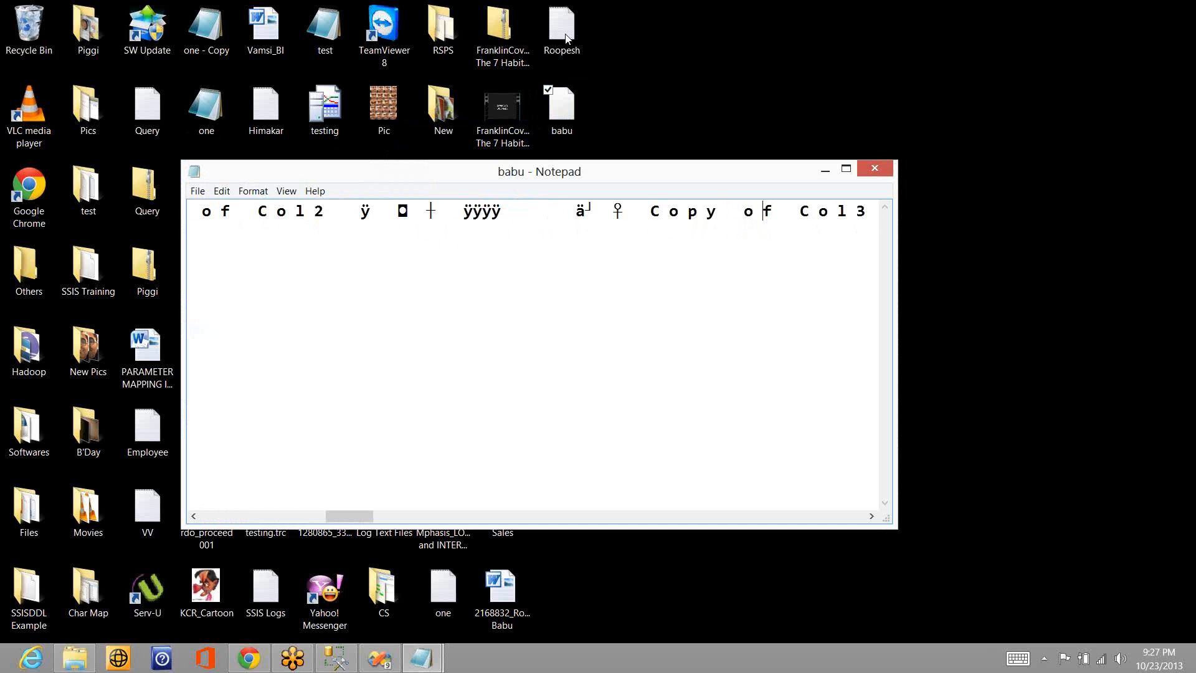
- Close Notepad, return to Visual Studio and stop the running package
{"action": "left_click", "coordinate": [874, 172]}
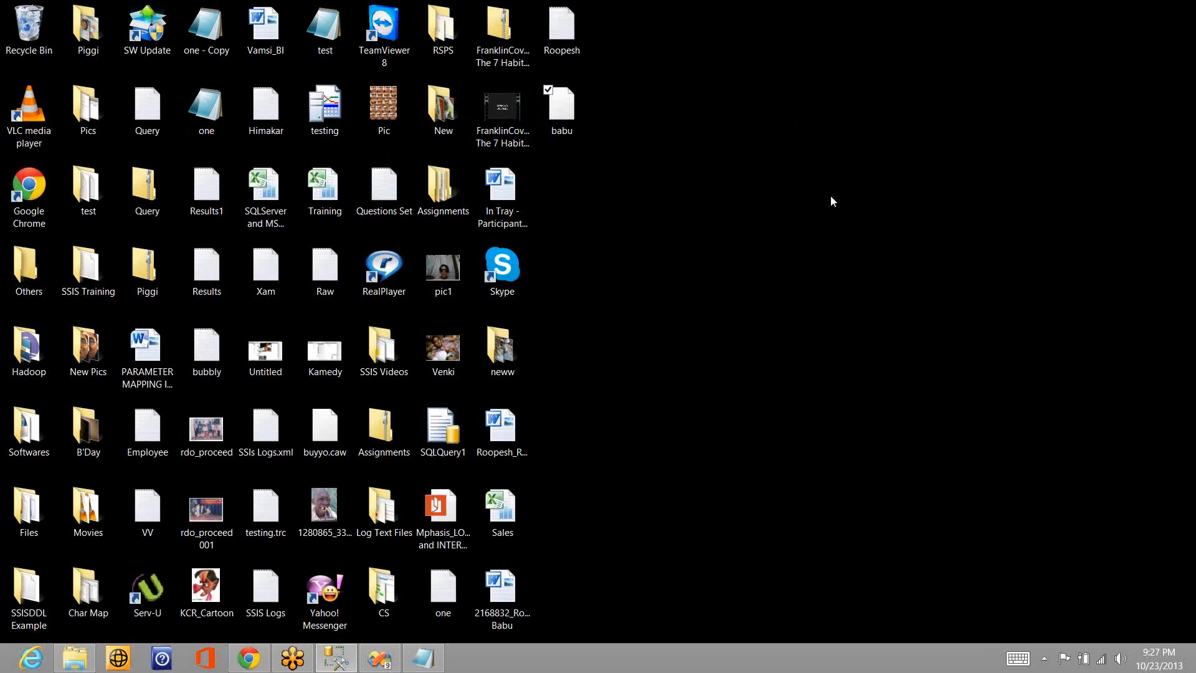
{"action": "left_click", "coordinate": [389, 662]}
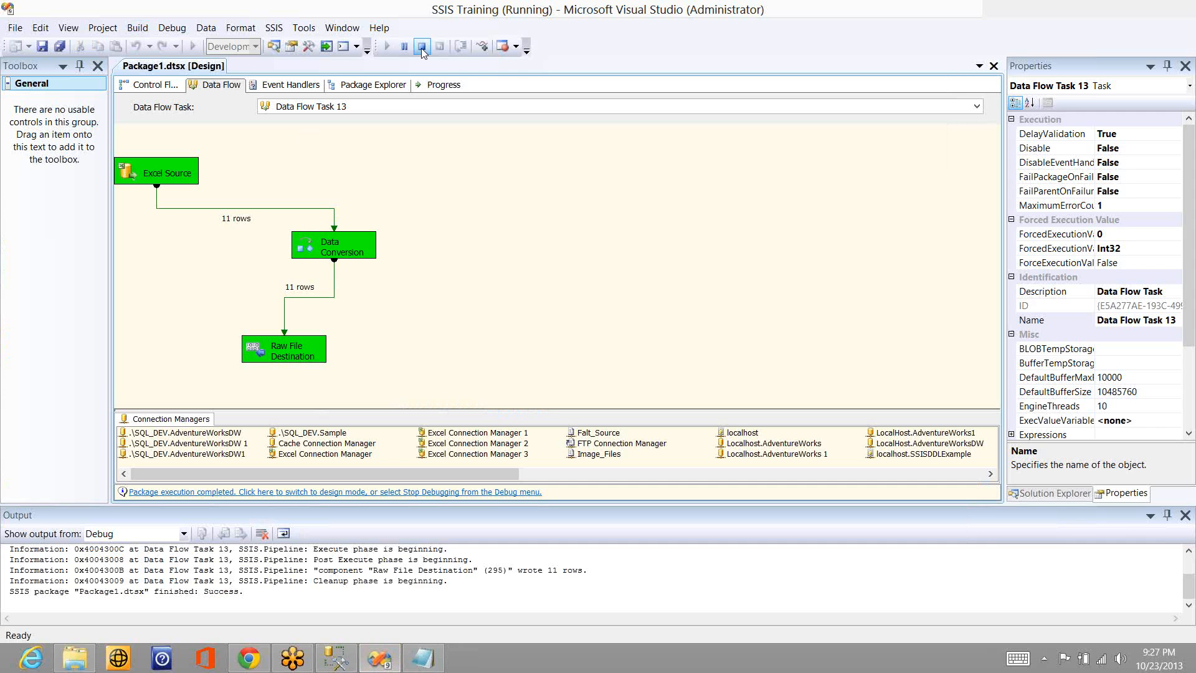
{"action": "left_click", "coordinate": [421, 47]}
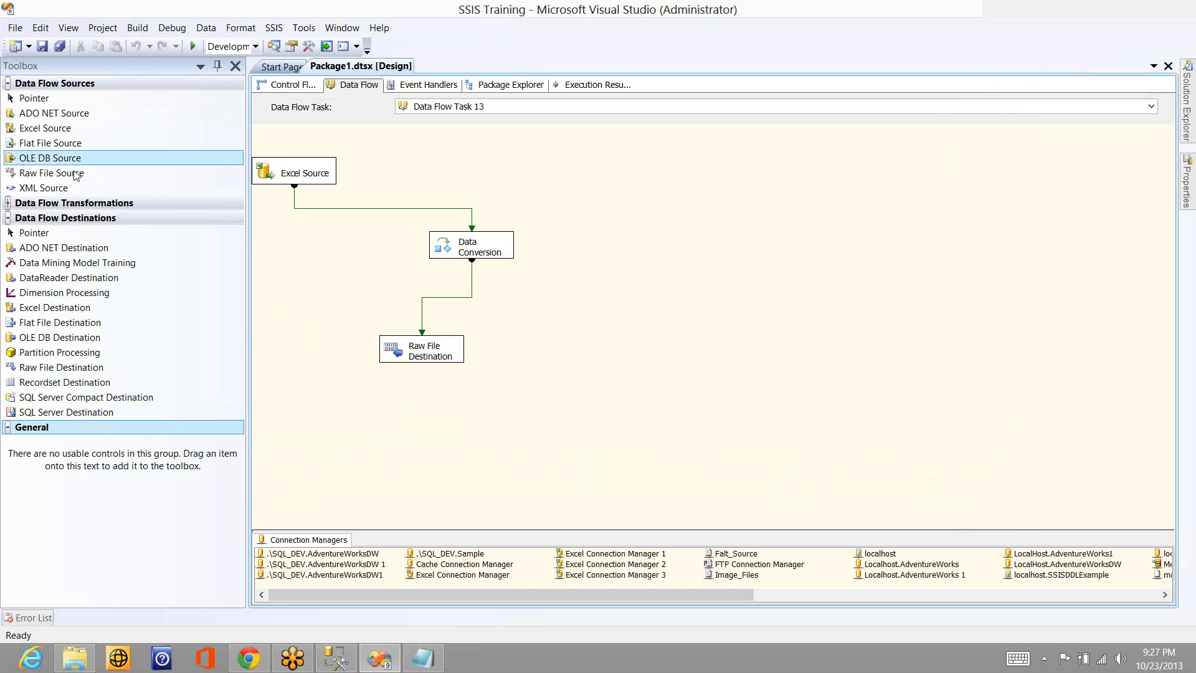
- Add a Raw File Source to the data flow and select the babu file on the desktop as its input
{"action": "left_click_drag", "start_coordinate": [75, 175], "coordinate": [516, 140]}
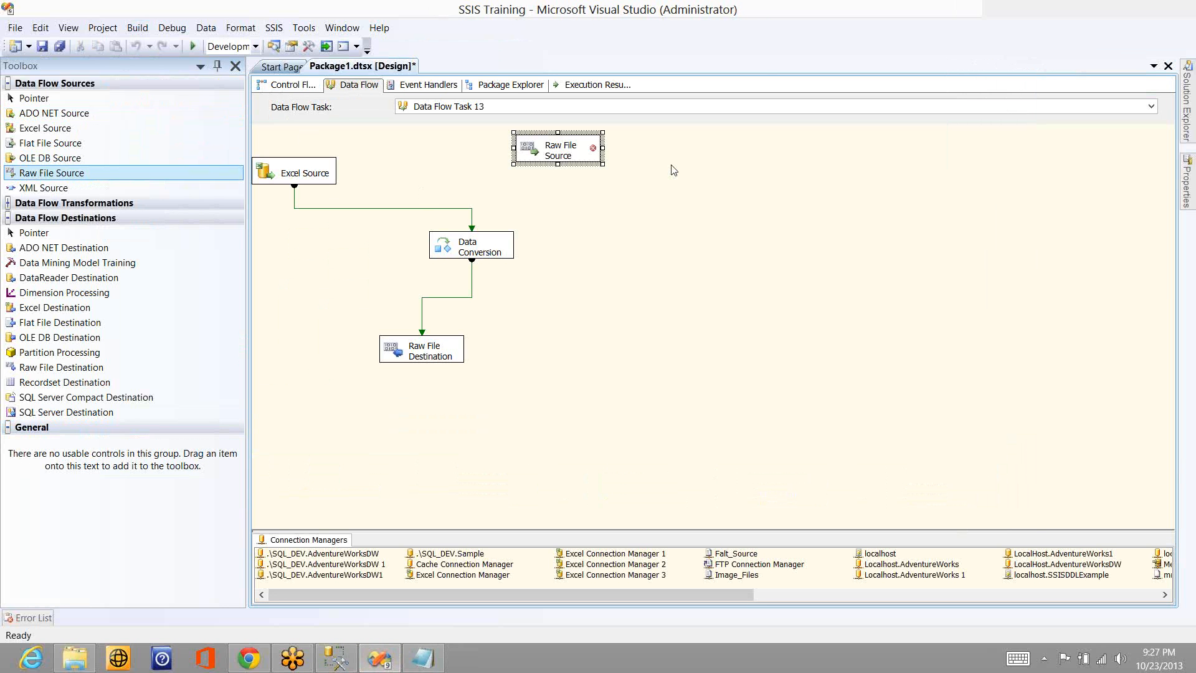
{"action": "double_click", "coordinate": [588, 150]}
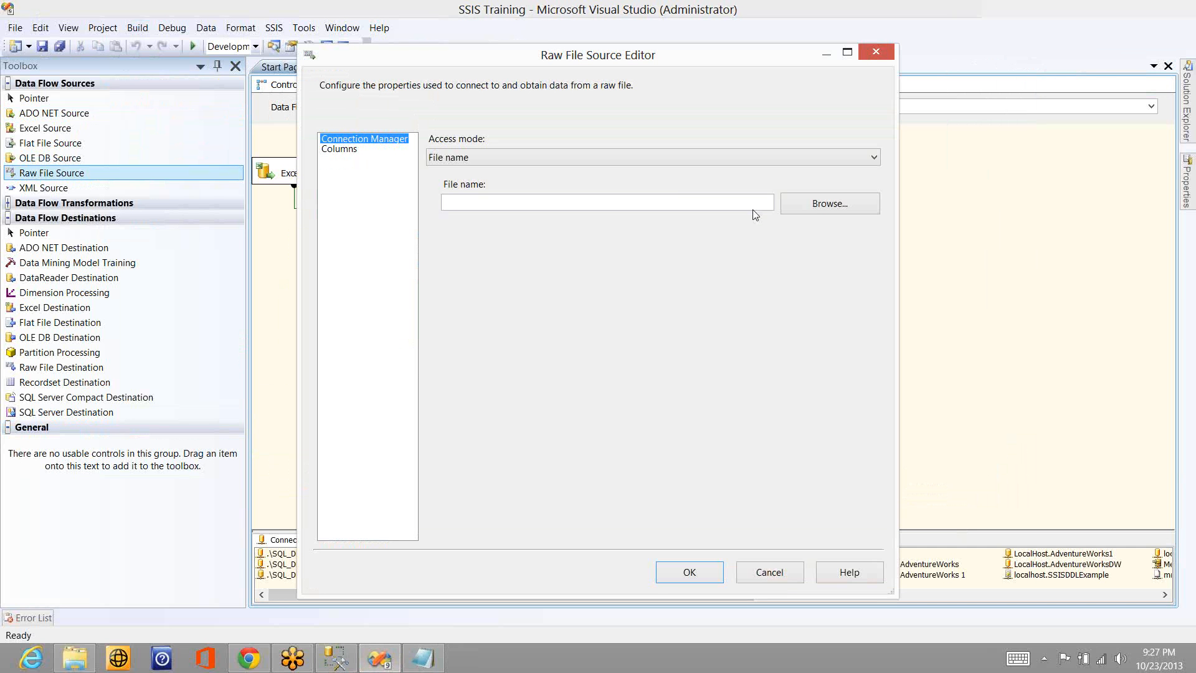
{"action": "left_click", "coordinate": [817, 206]}
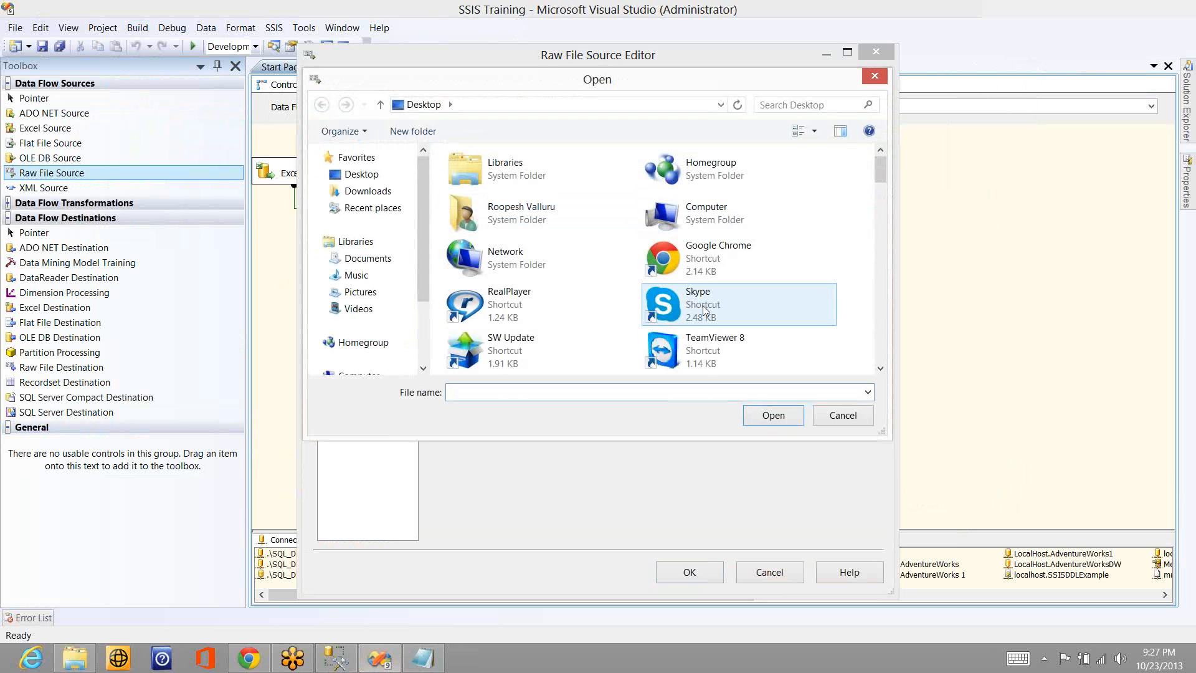
{"action": "left_click", "coordinate": [702, 305]}
{"action": "key", "text": "b"}
{"action": "key", "text": "b"}
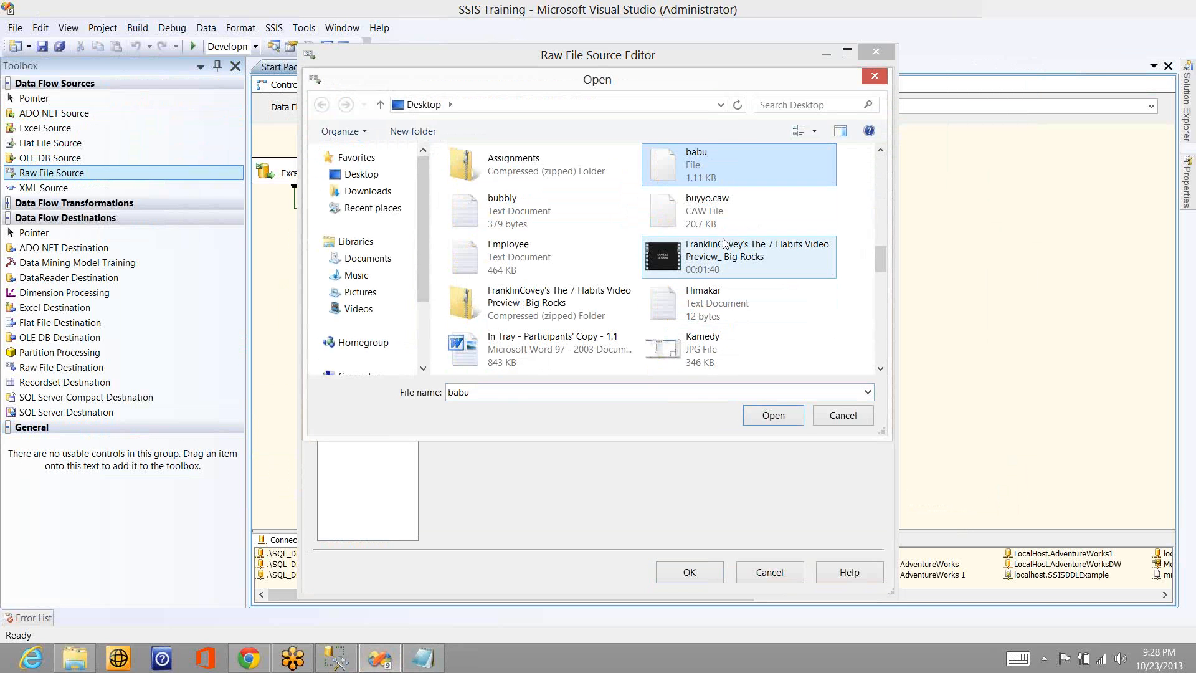
{"action": "double_click", "coordinate": [693, 154]}
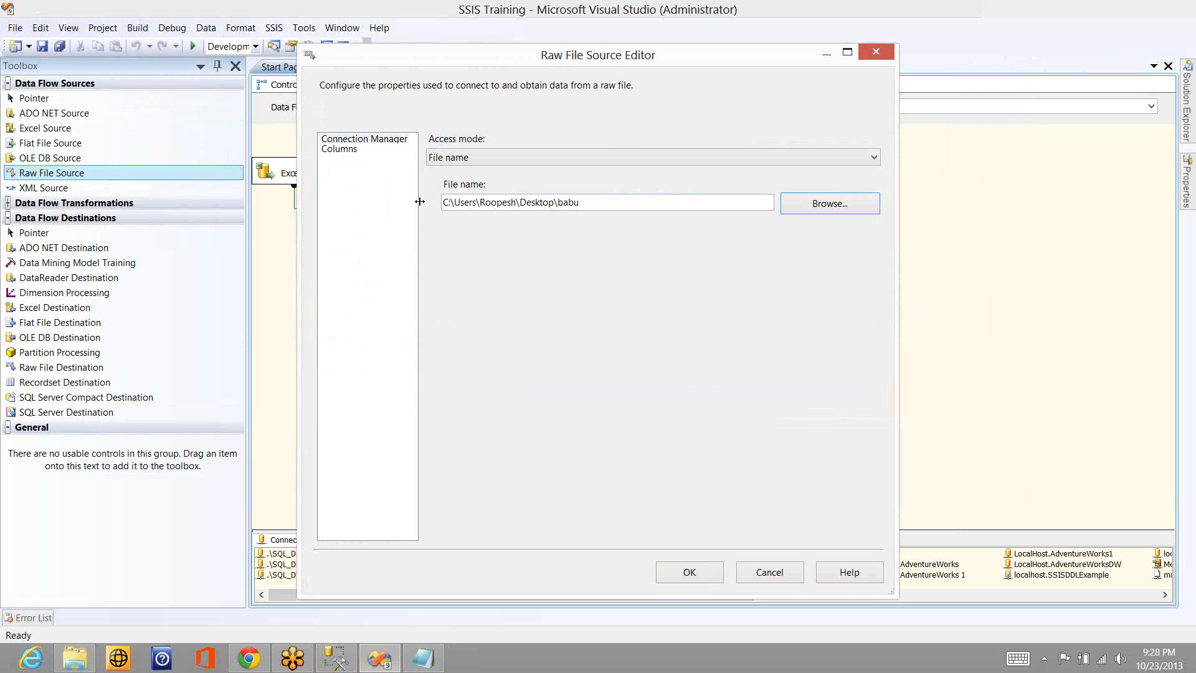
- Check the columns read from the raw file and accept the Raw File Source settings
{"action": "left_click", "coordinate": [352, 151]}
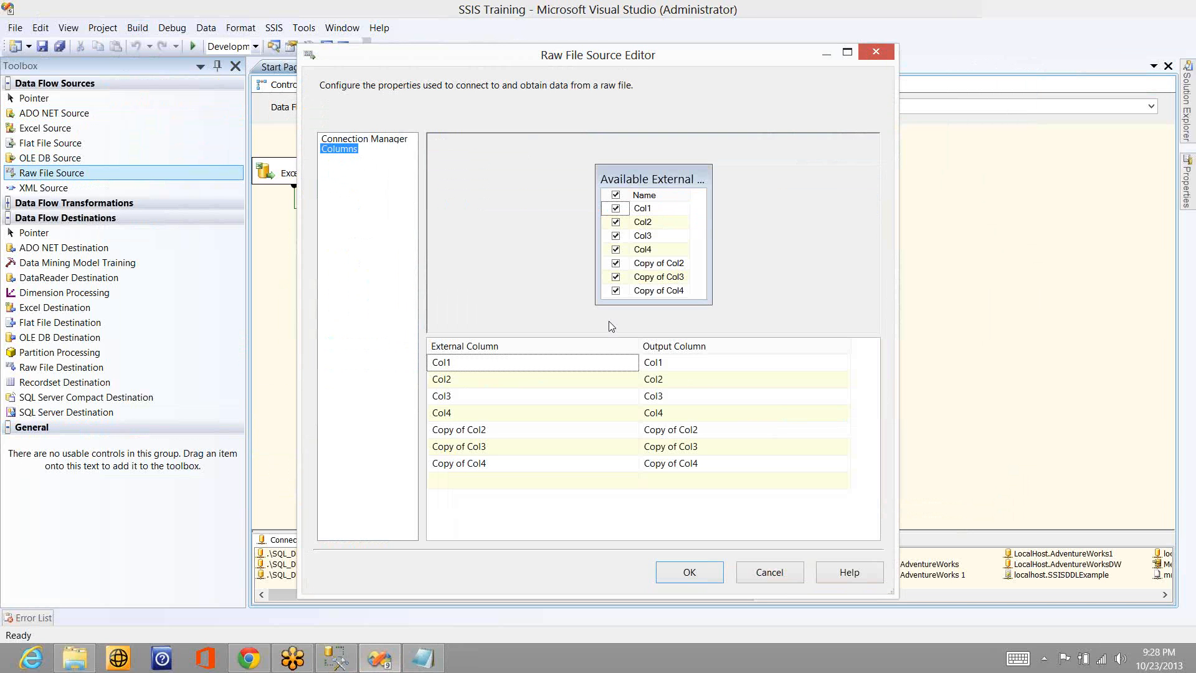
{"action": "left_click", "coordinate": [700, 572]}
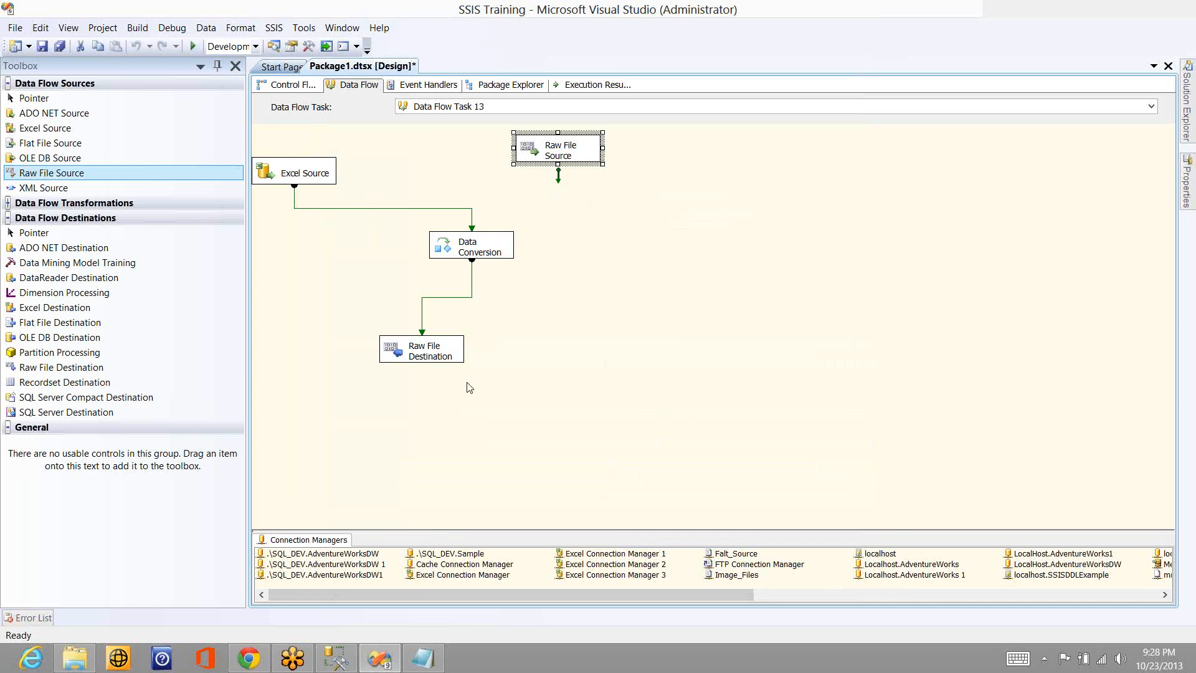
- Delete the Excel Source, Data Conversion and Raw File Destination from the data flow, keeping only the Raw File Source
{"action": "left_click", "coordinate": [313, 188]}
{"action": "left_click_drag", "start_coordinate": [467, 381], "coordinate": [278, 156]}
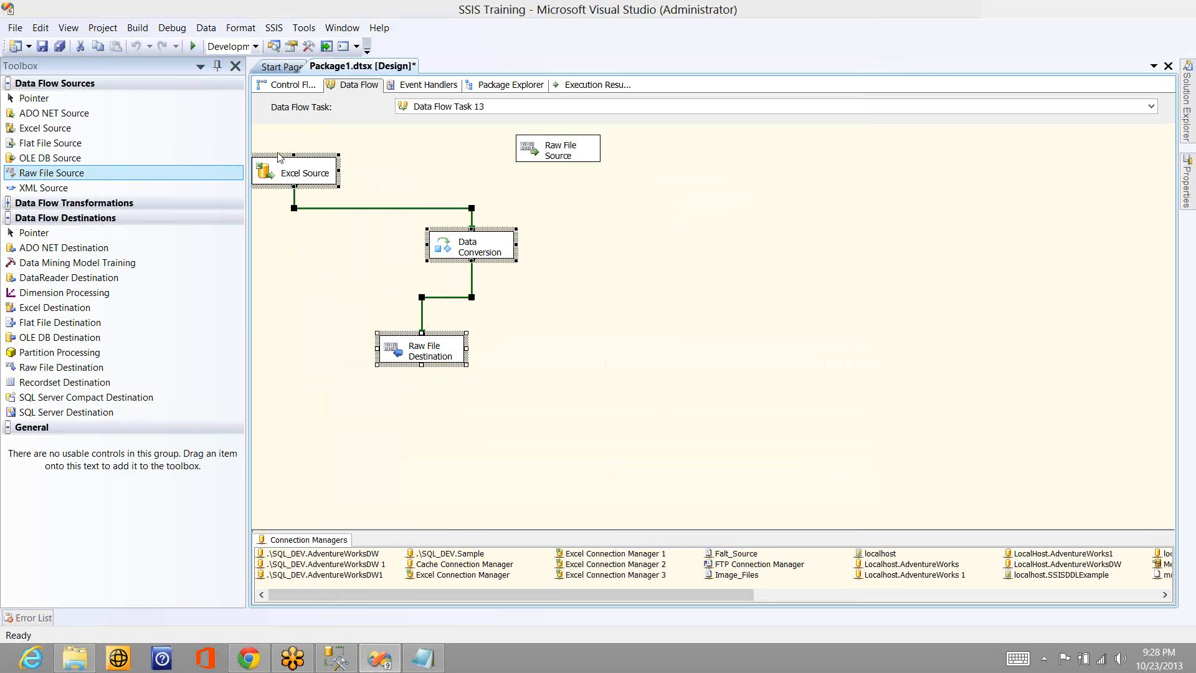
{"action": "key", "text": "Delete"}
{"action": "key", "text": "Escape"}
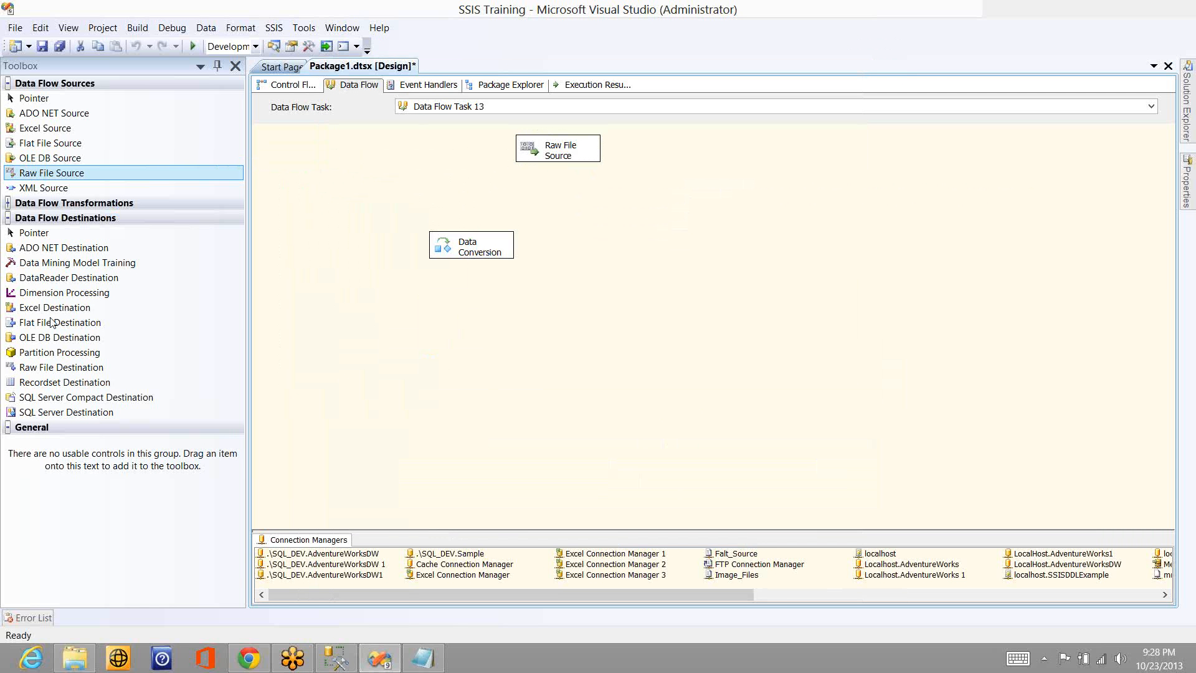
- Add an Audit transformation below the Raw File Source and connect the source's output to it
{"action": "left_click", "coordinate": [11, 203]}
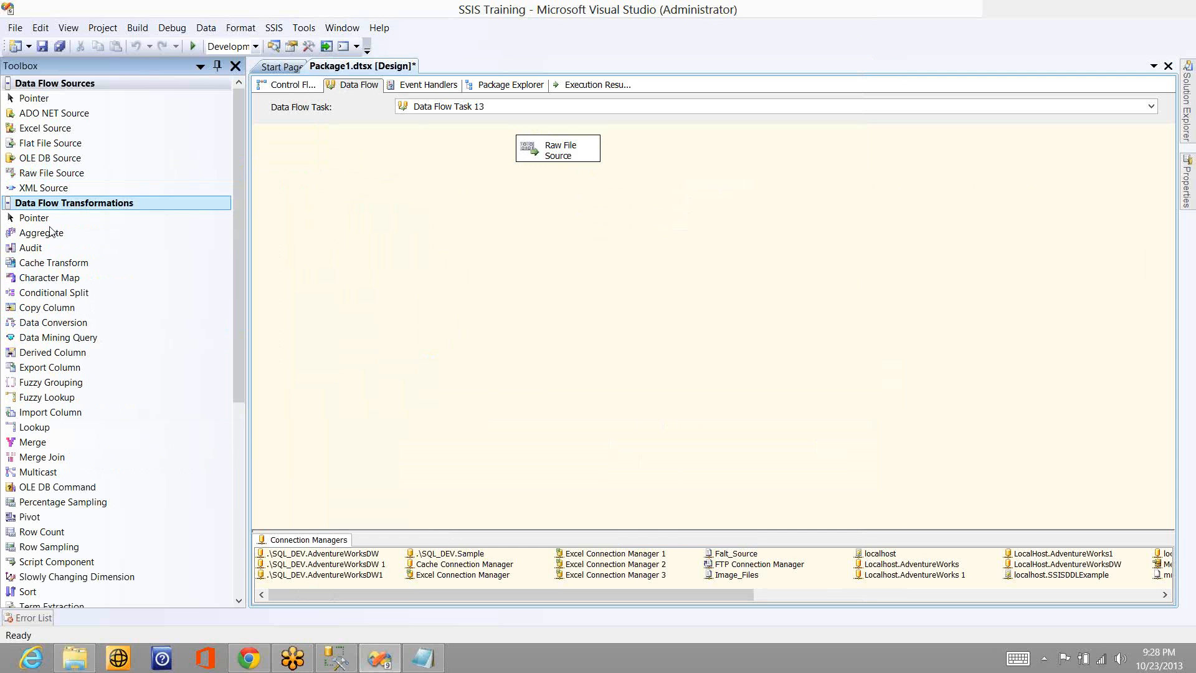
{"action": "left_click", "coordinate": [45, 232]}
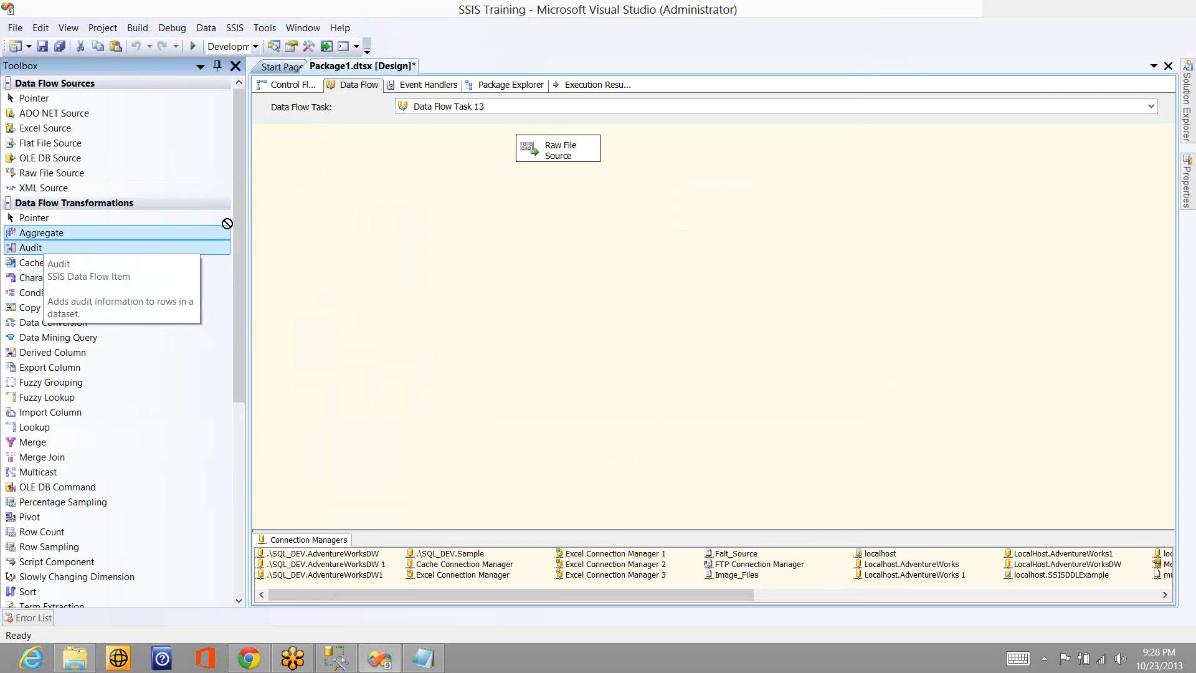
{"action": "double_click", "coordinate": [45, 247]}
{"action": "left_click", "coordinate": [556, 152]}
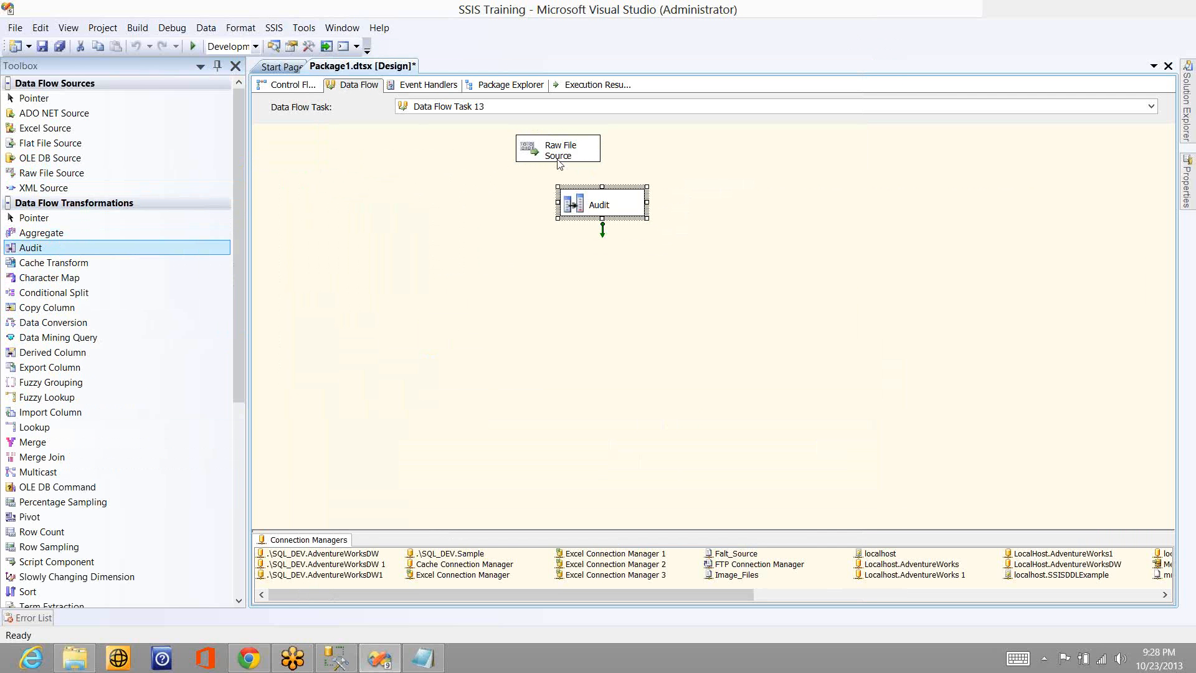
{"action": "left_click_drag", "start_coordinate": [558, 175], "coordinate": [581, 204]}
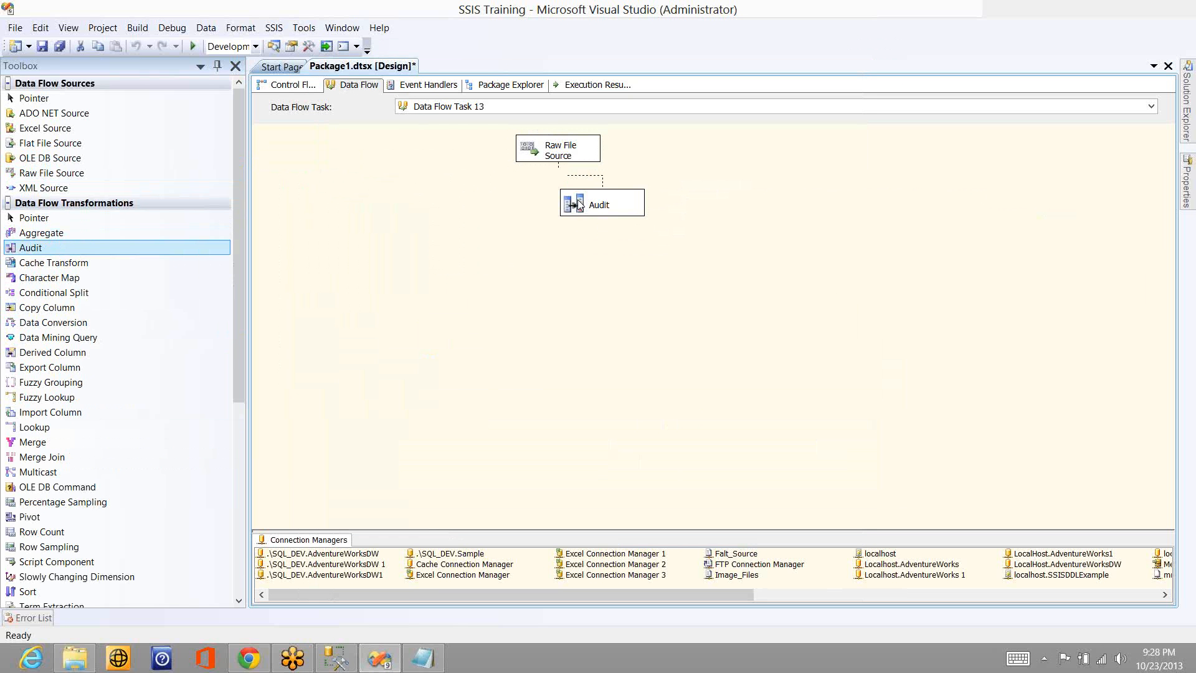
- Add a grid data viewer to the path between the Raw File Source and the Audit transformation
{"action": "left_click", "coordinate": [585, 177]}
{"action": "double_click", "coordinate": [586, 180]}
{"action": "left_click", "coordinate": [396, 193]}
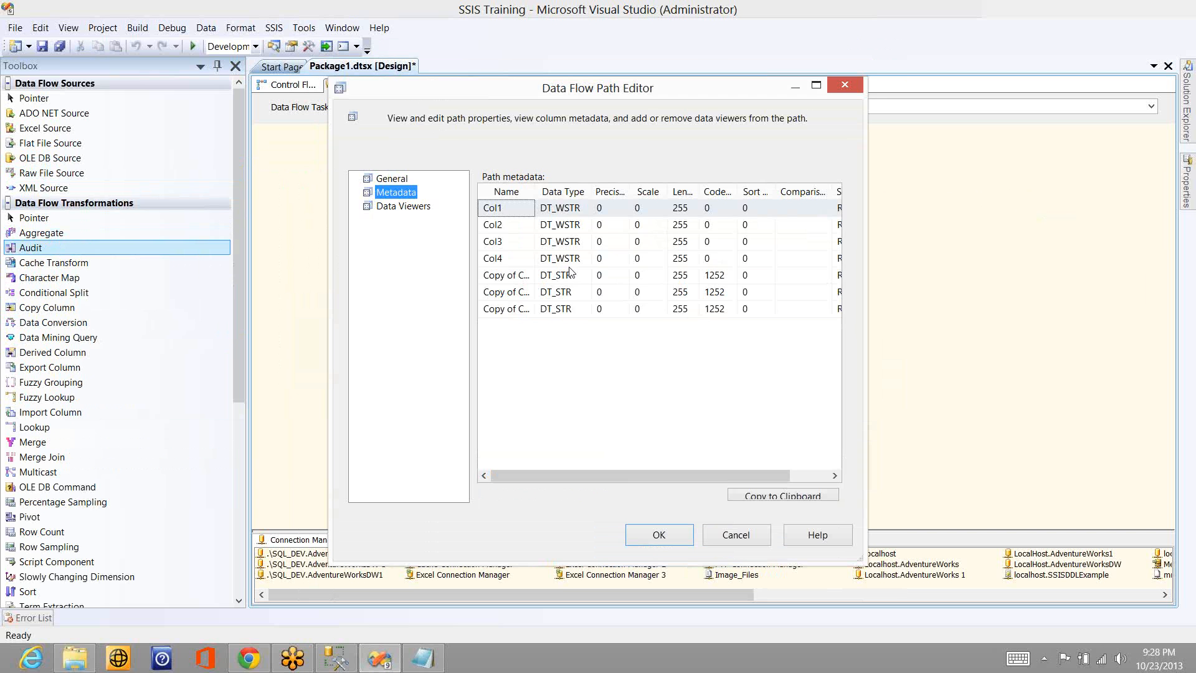
{"action": "left_click", "coordinate": [403, 207]}
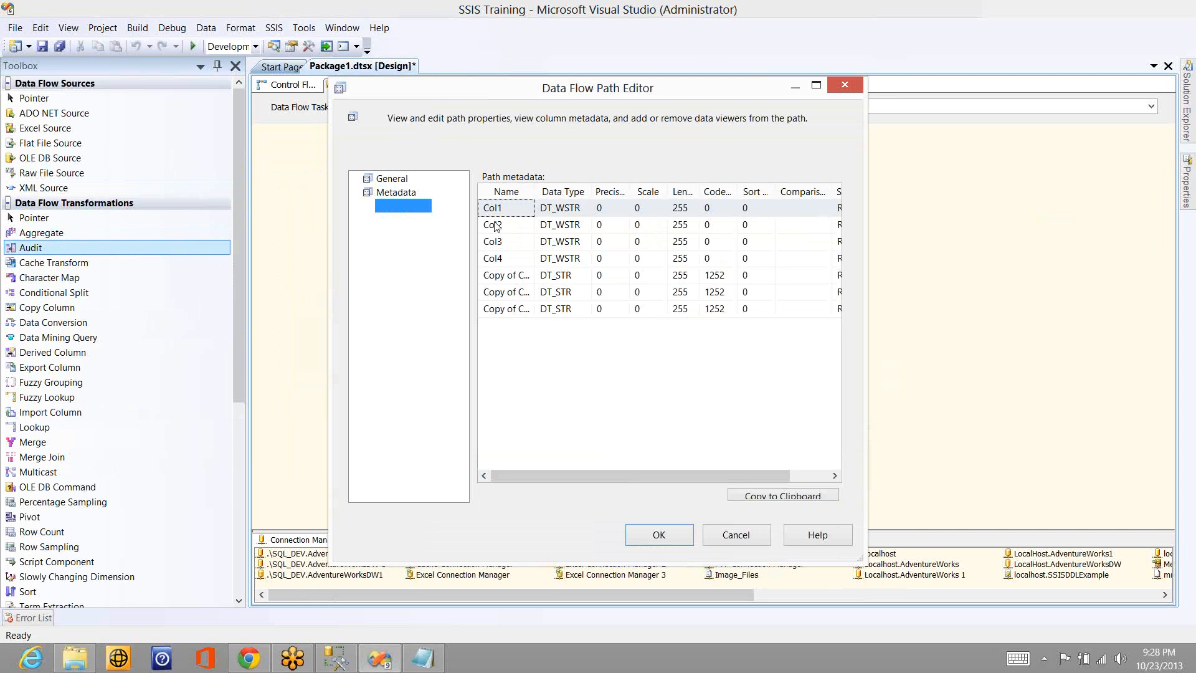
{"action": "left_click", "coordinate": [708, 491]}
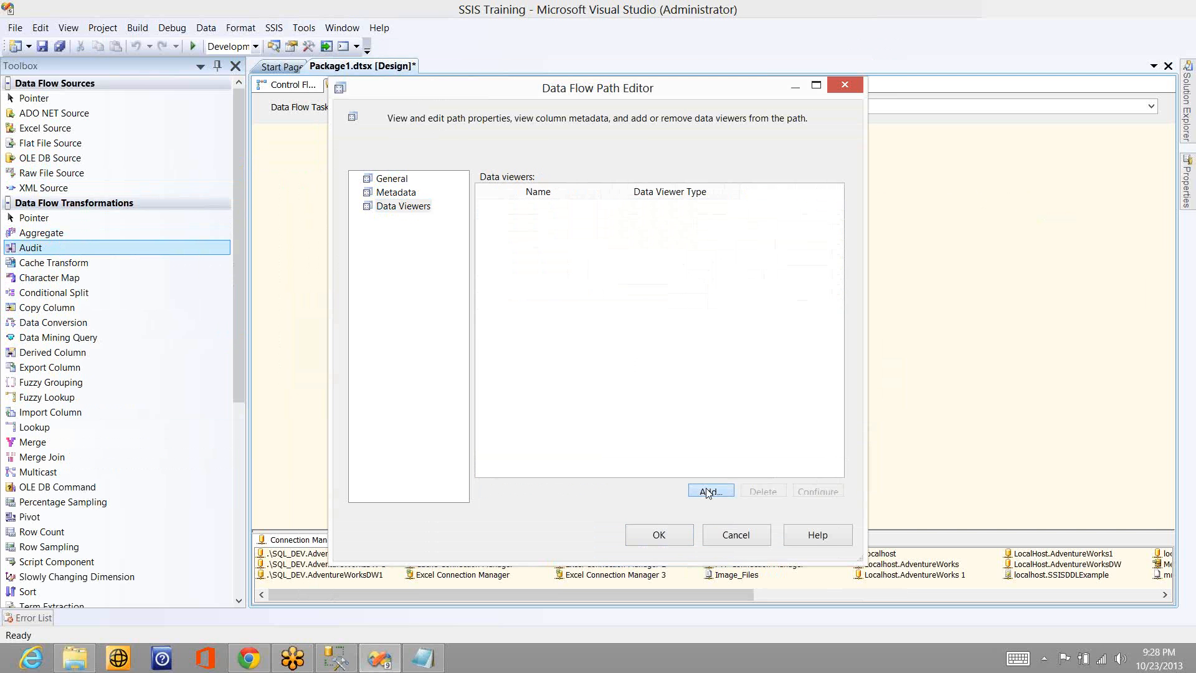
{"action": "key", "text": "Return"}
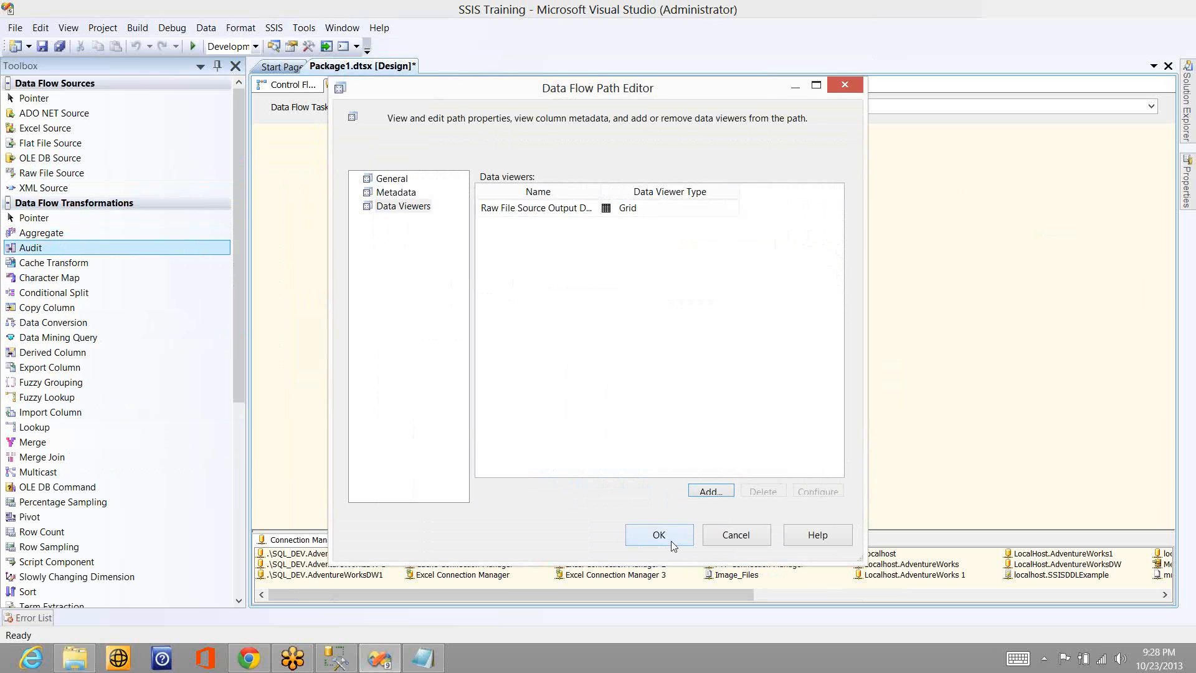
{"action": "key", "text": "Return"}
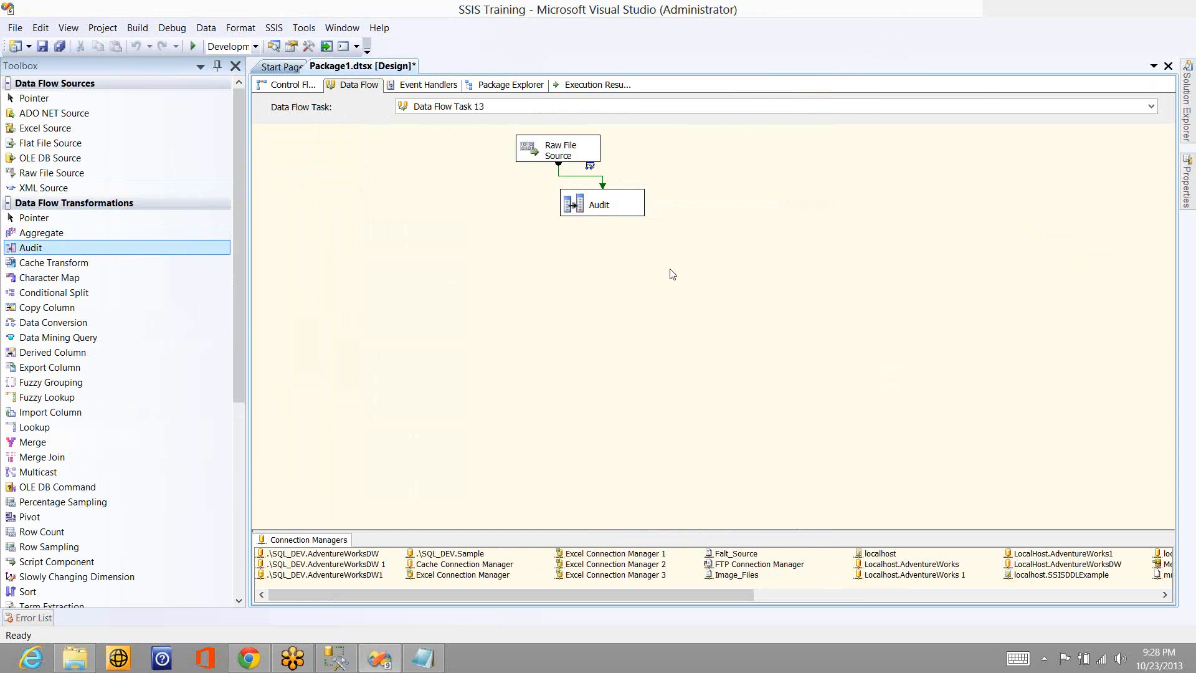
- Execute Data Flow Task 13 and move its data viewer clear of the Raw File Source
{"action": "right_click", "coordinate": [685, 275]}
{"action": "left_click", "coordinate": [648, 322]}
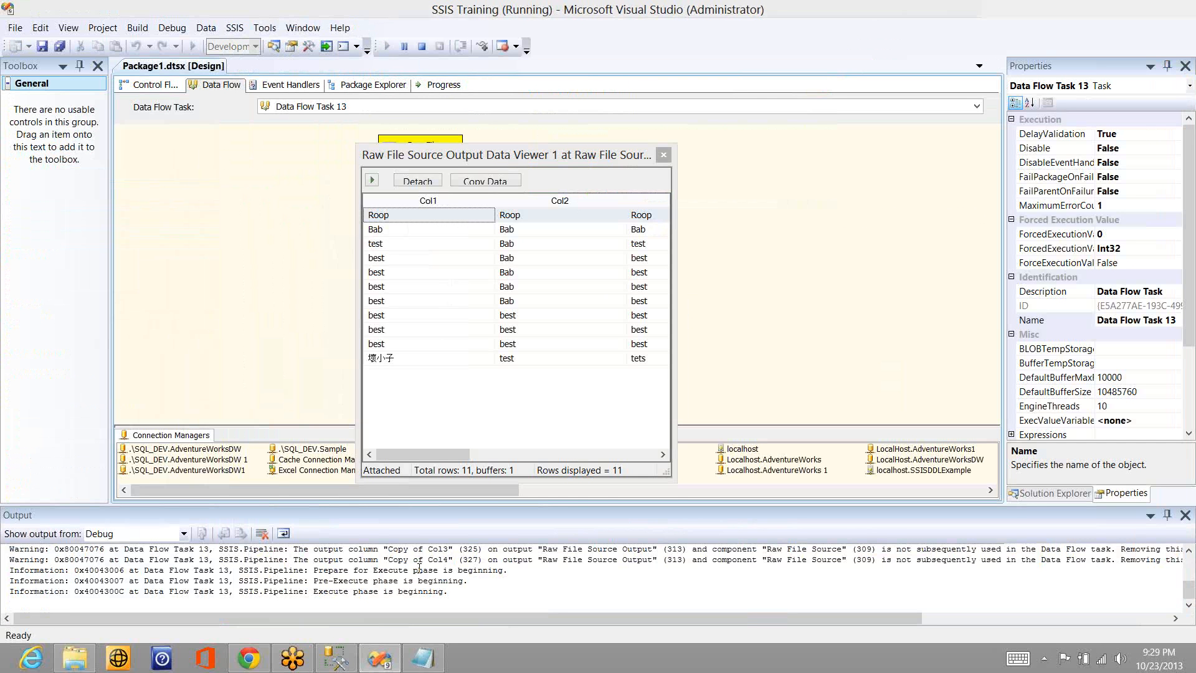
{"action": "left_click_drag", "start_coordinate": [510, 157], "coordinate": [506, 190]}
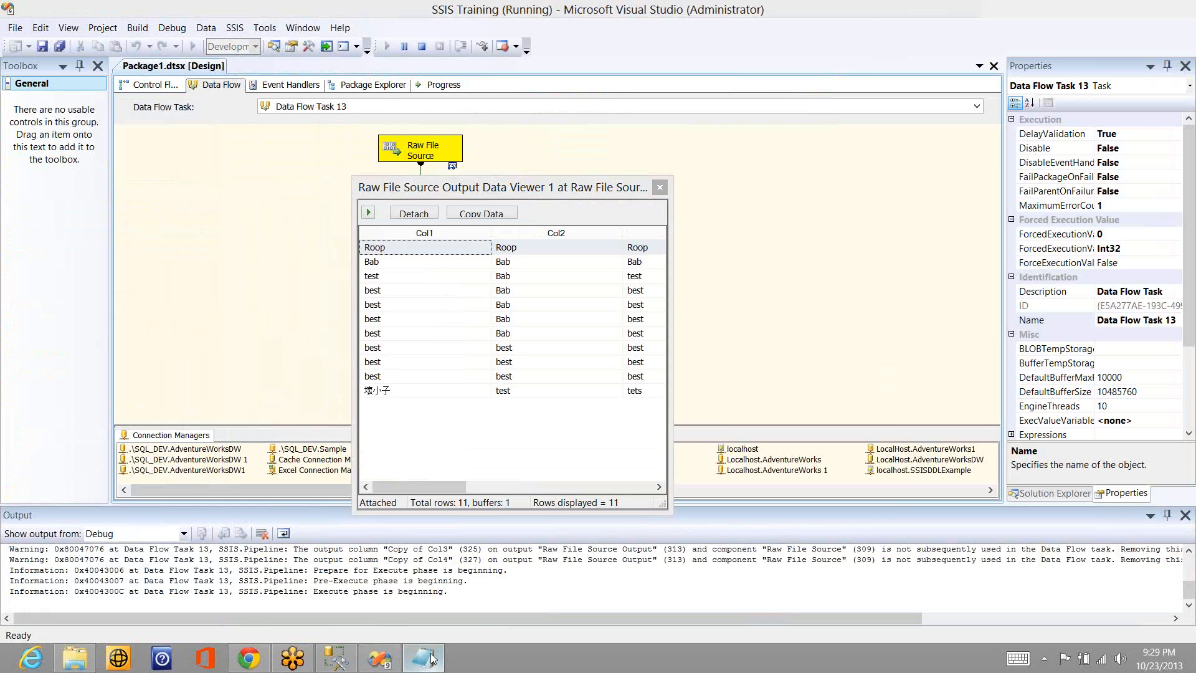
- Bring up the leftover Notepad window with the comma-separated data and close it
{"action": "left_click", "coordinate": [433, 658]}
{"action": "right_click", "coordinate": [430, 658]}
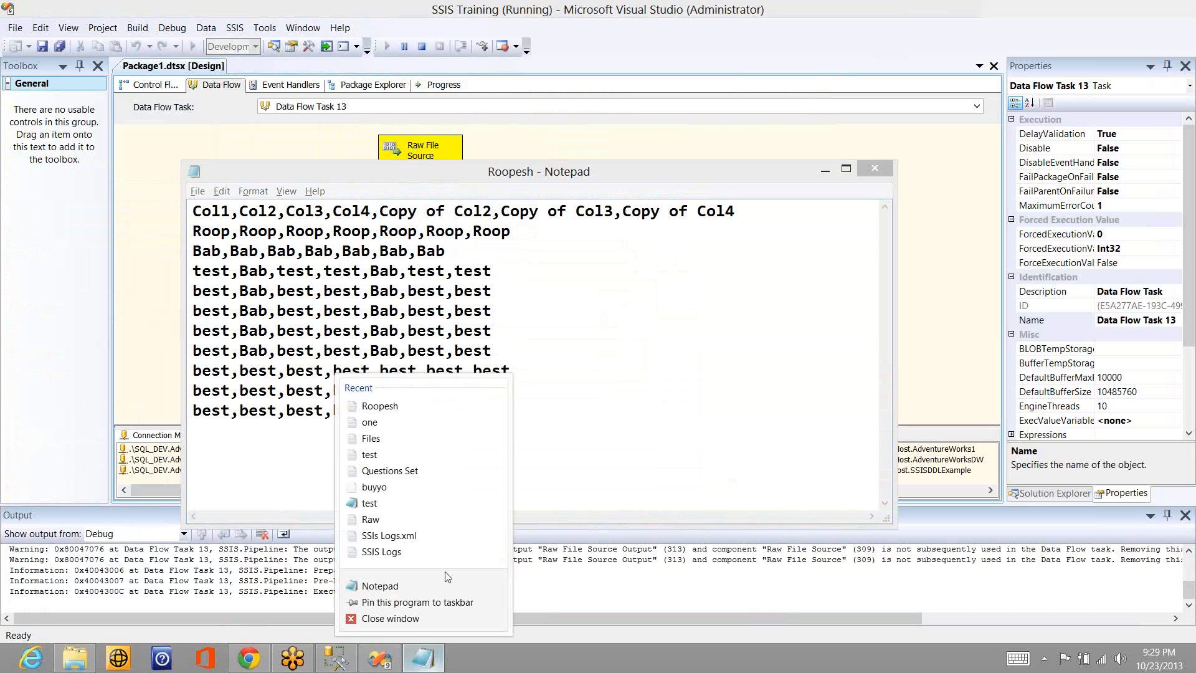
{"action": "left_click", "coordinate": [391, 618]}
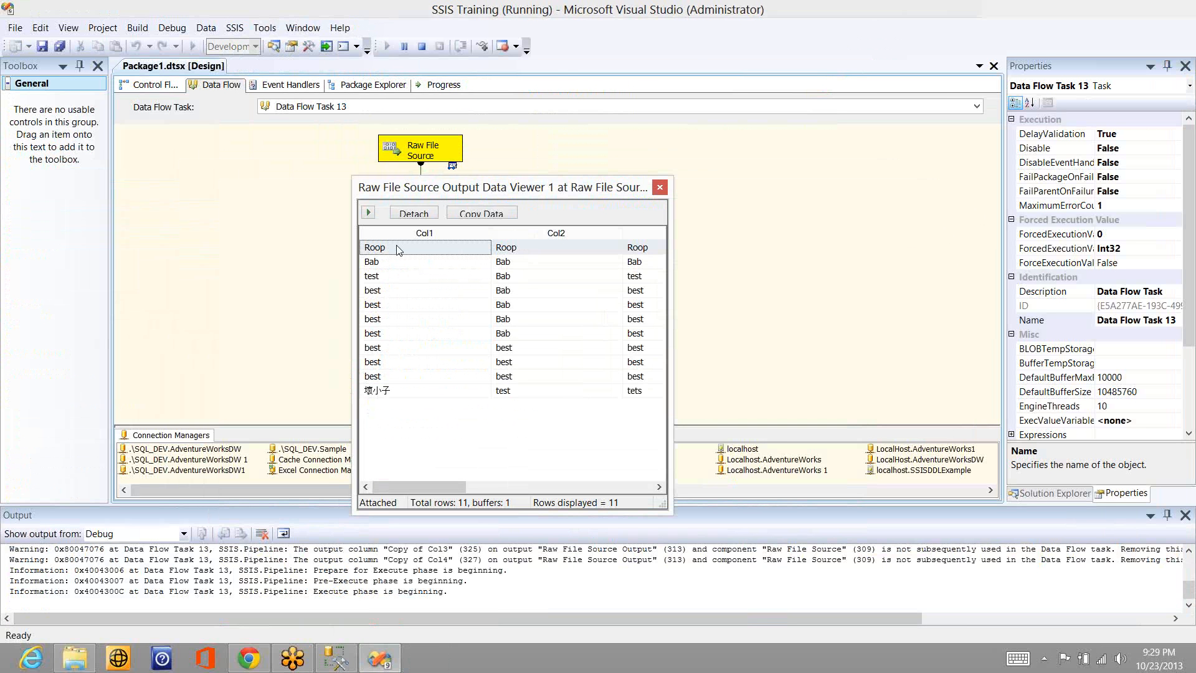
- Look through the data viewer's remaining columns up to Copy of Col4, close the viewer and stop the package
{"action": "left_click", "coordinate": [567, 486]}
{"action": "left_click", "coordinate": [626, 486]}
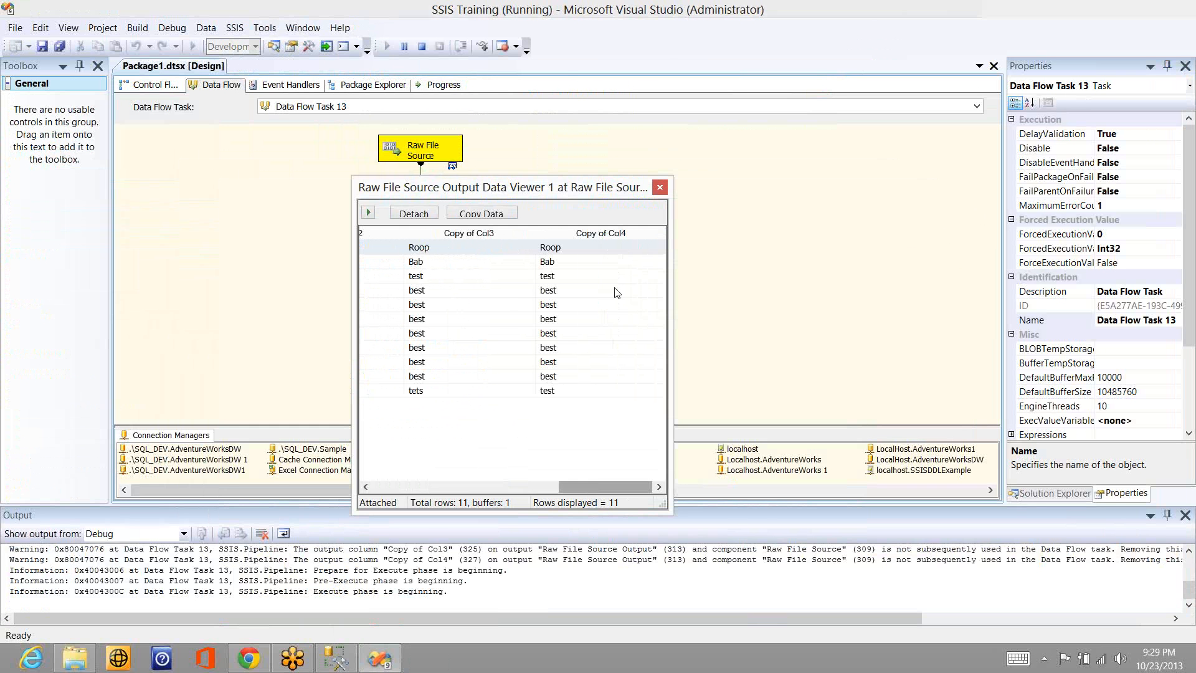
{"action": "left_click", "coordinate": [660, 187]}
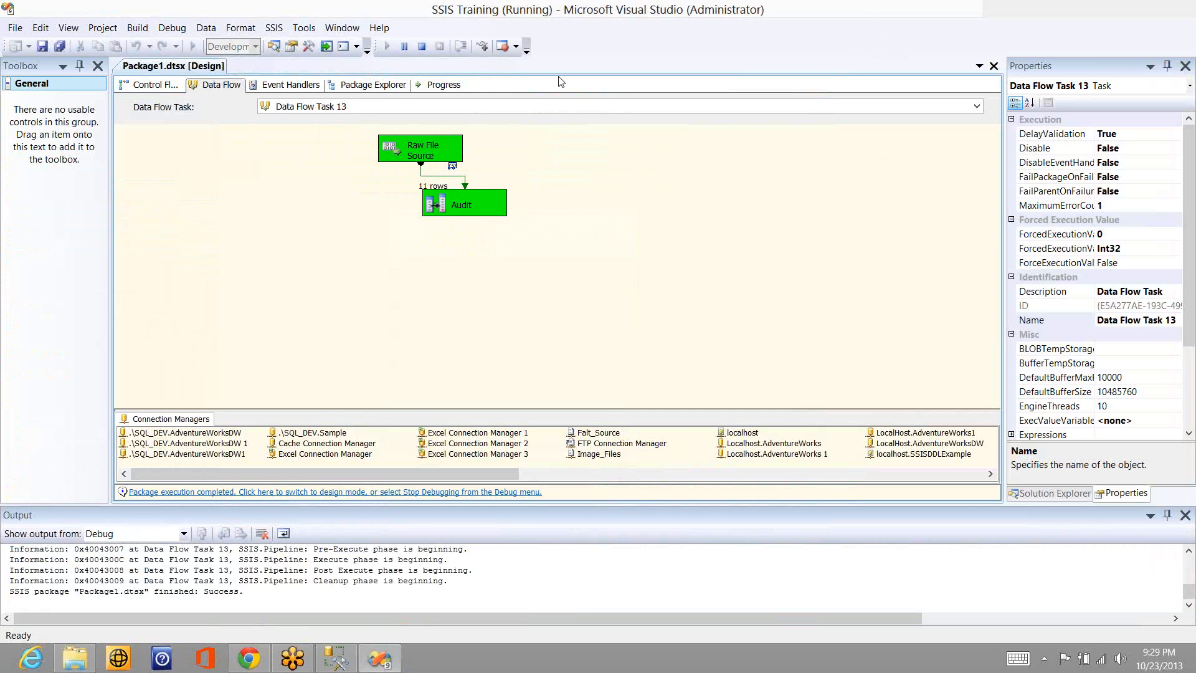
{"action": "left_click", "coordinate": [422, 46]}
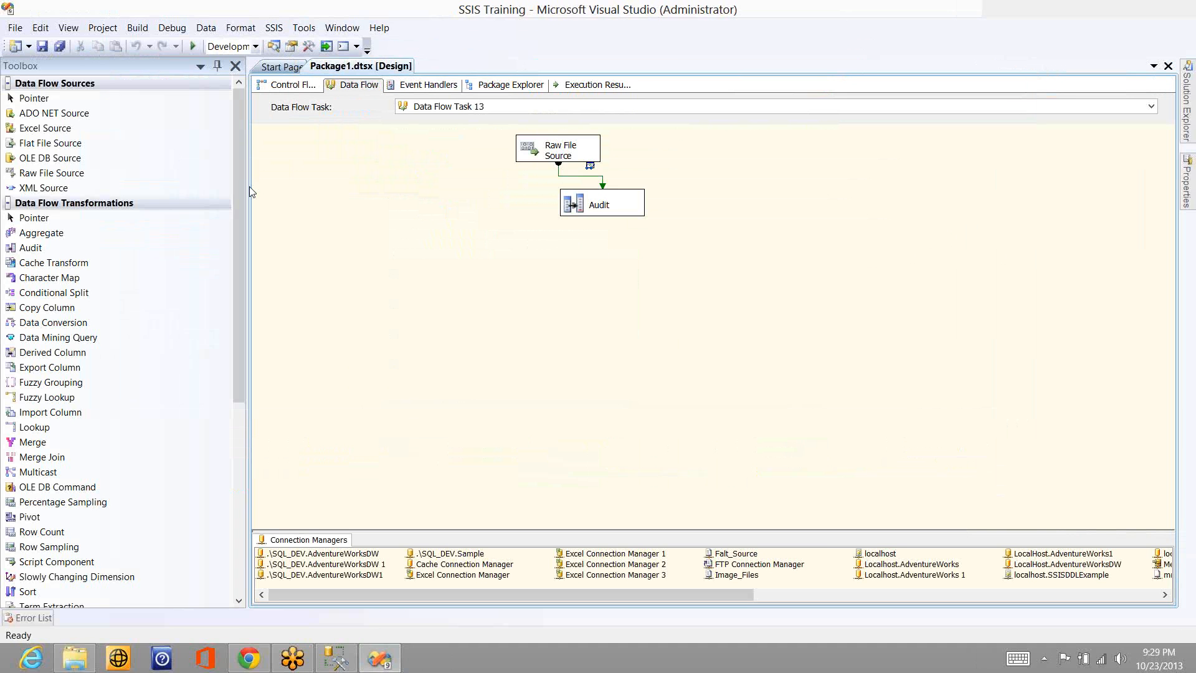
- Add a Recordset Destination below the Audit transformation and connect the Audit output to it
{"action": "left_click", "coordinate": [7, 205]}
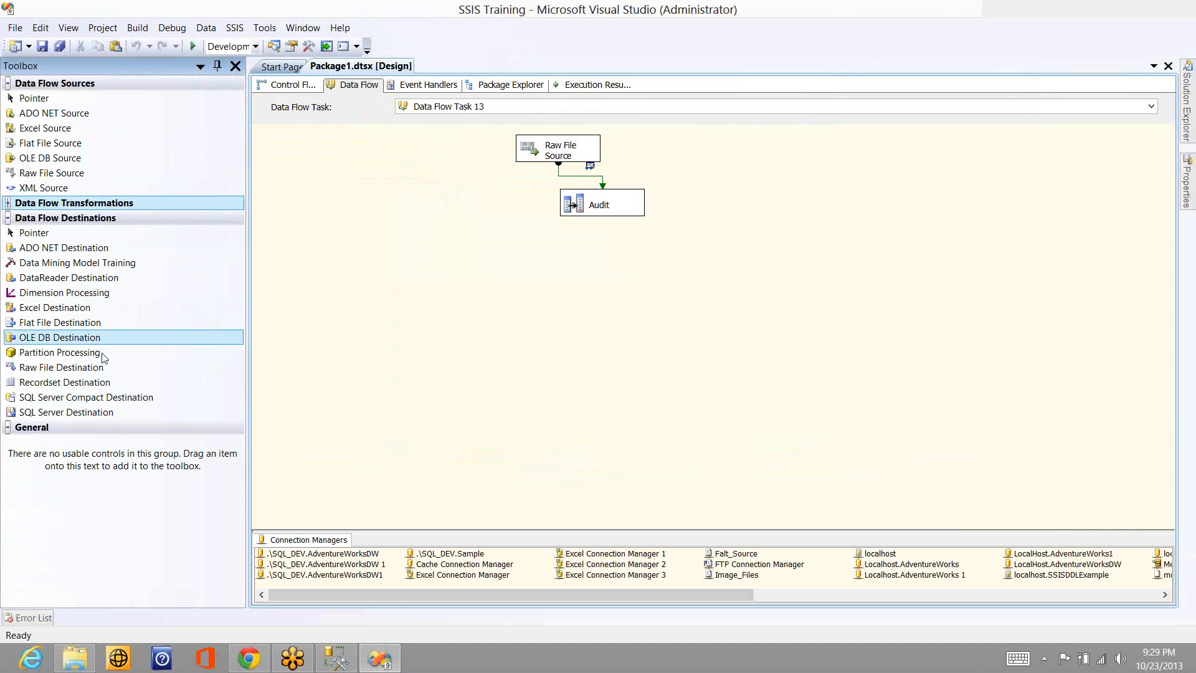
{"action": "left_click_drag", "start_coordinate": [84, 383], "coordinate": [496, 320]}
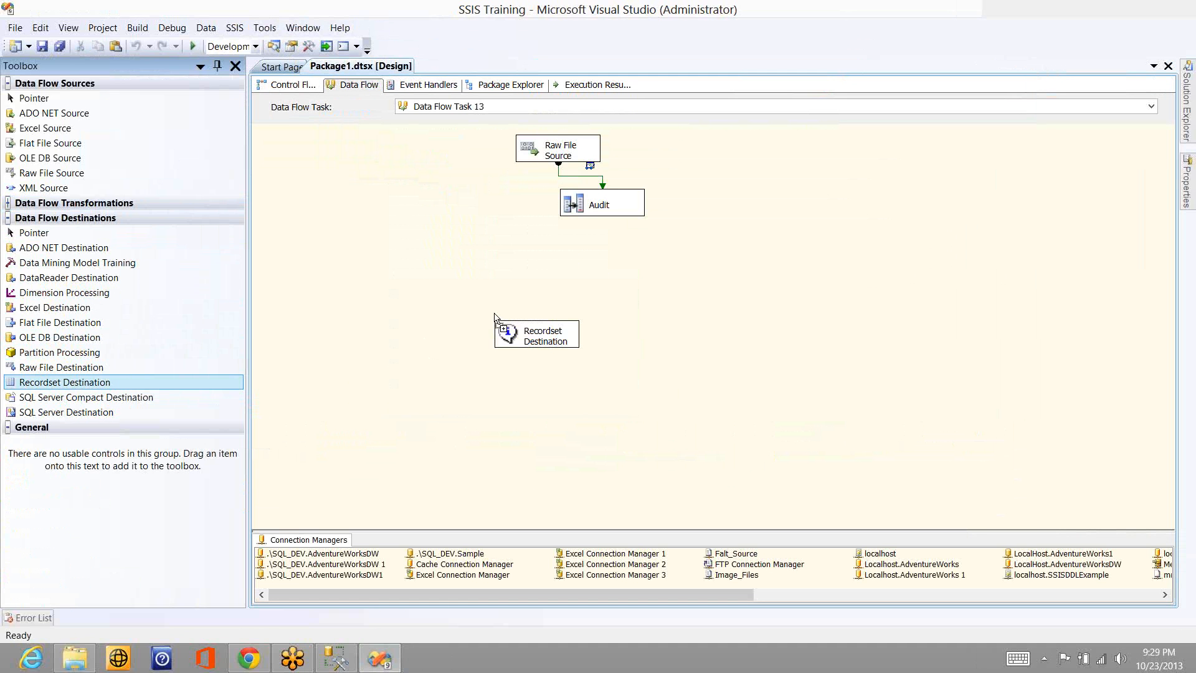
{"action": "left_click", "coordinate": [604, 214]}
{"action": "left_click_drag", "start_coordinate": [603, 224], "coordinate": [538, 333]}
- Try selecting all available input columns in the Recordset Destination's advanced editor
{"action": "left_click", "coordinate": [537, 334]}
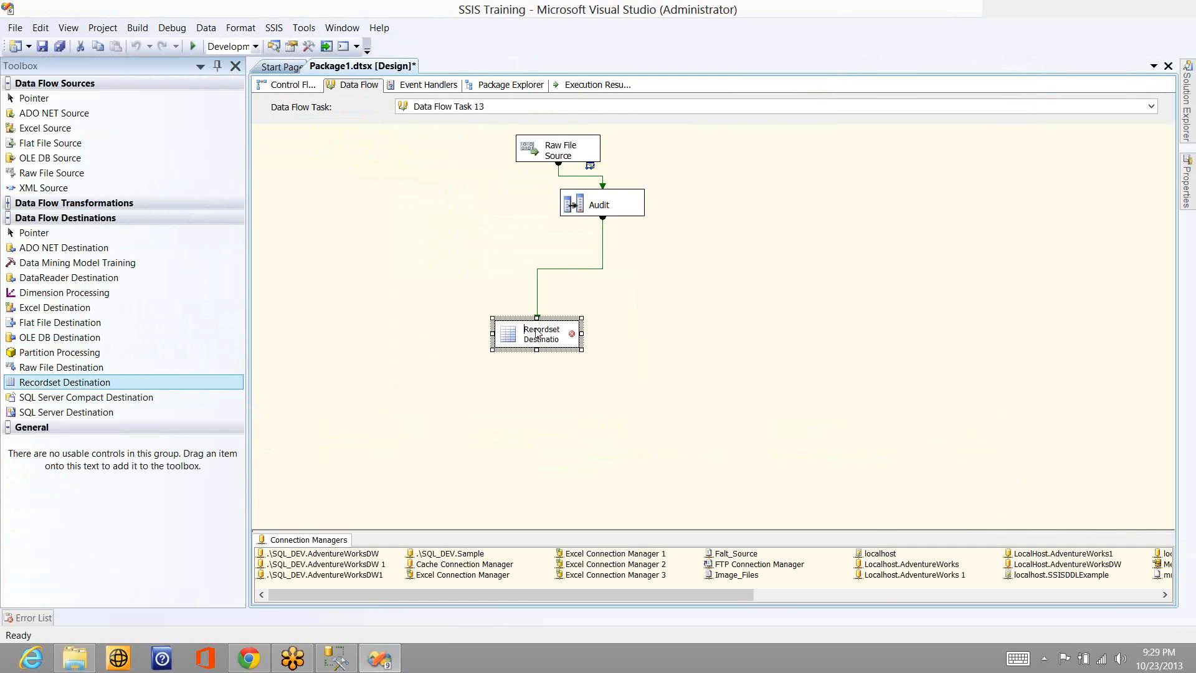
{"action": "double_click", "coordinate": [536, 334]}
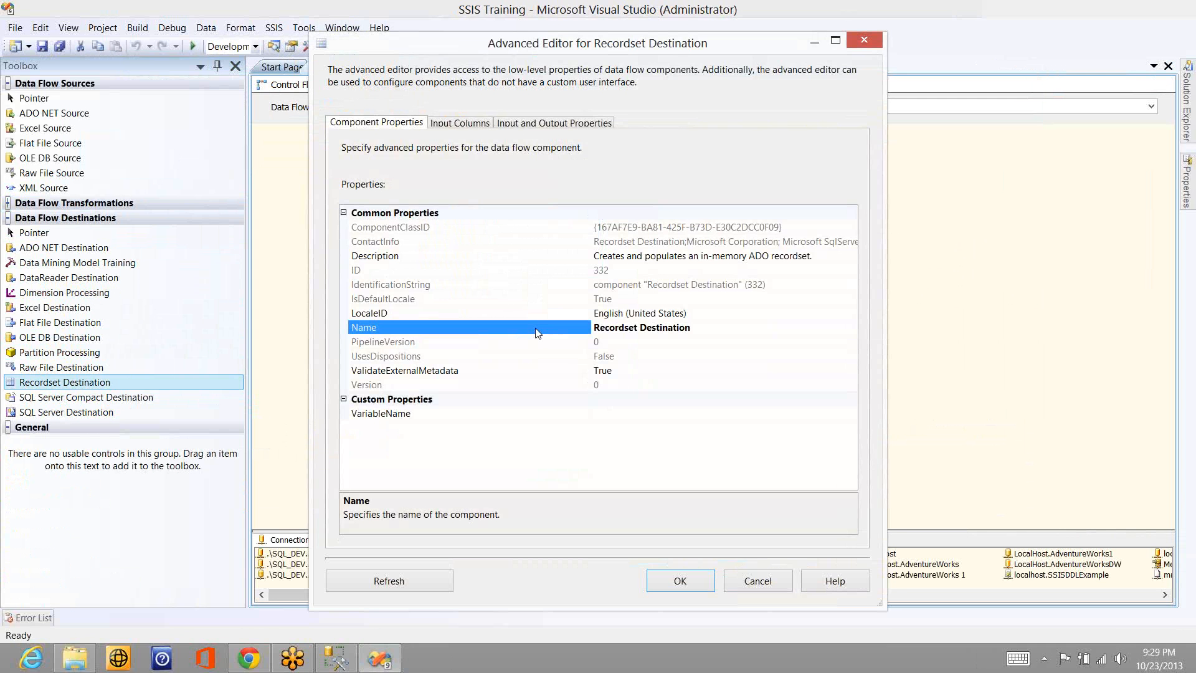
{"action": "left_click", "coordinate": [478, 124]}
{"action": "left_click", "coordinate": [573, 177]}
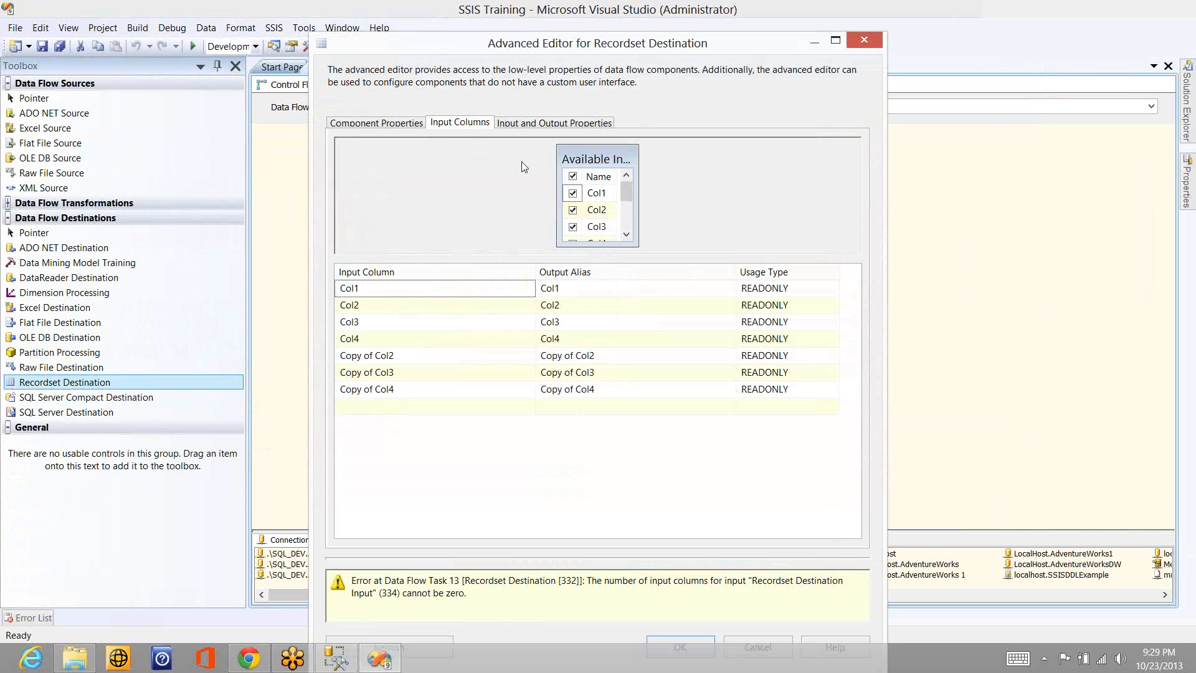
- Browse the variables offered for the Recordset Destination's VariableName property and cancel the editor
{"action": "left_click", "coordinate": [376, 123]}
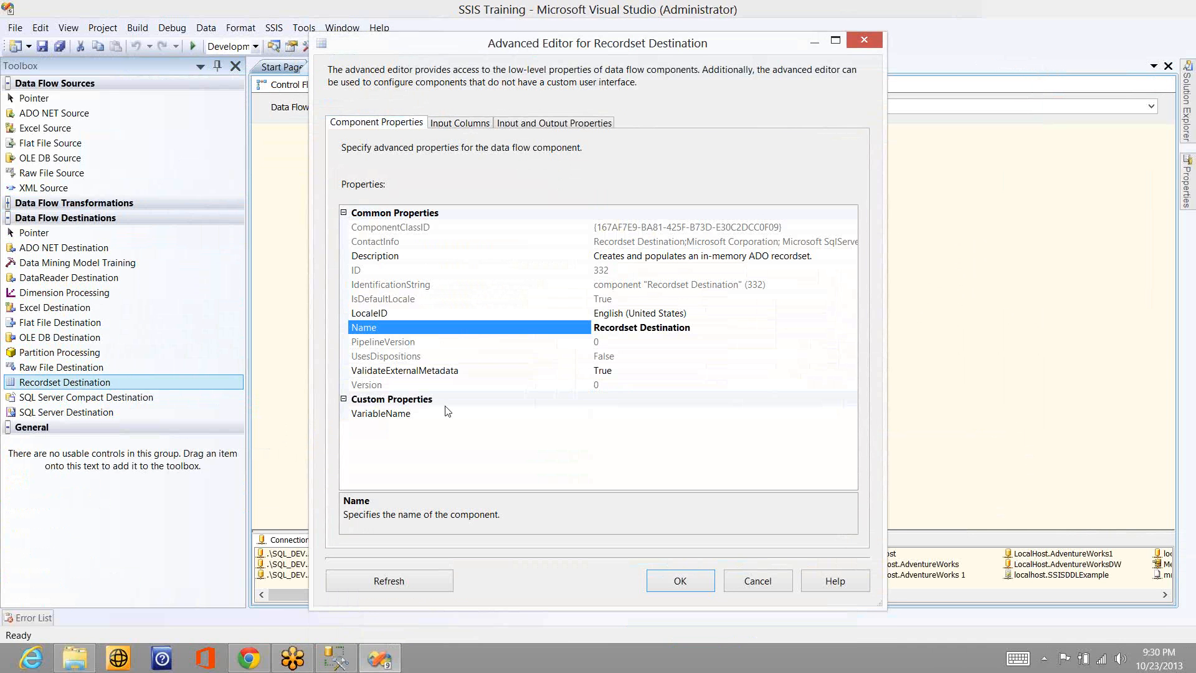
{"action": "left_click", "coordinate": [845, 414]}
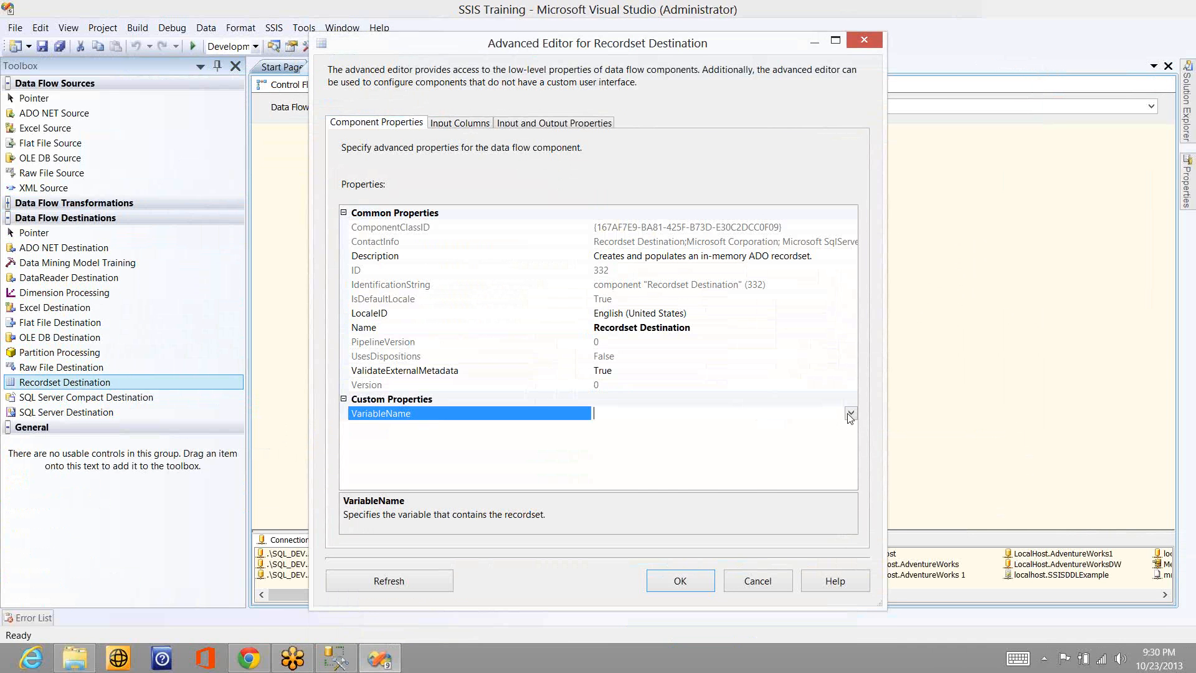
{"action": "left_click", "coordinate": [851, 413]}
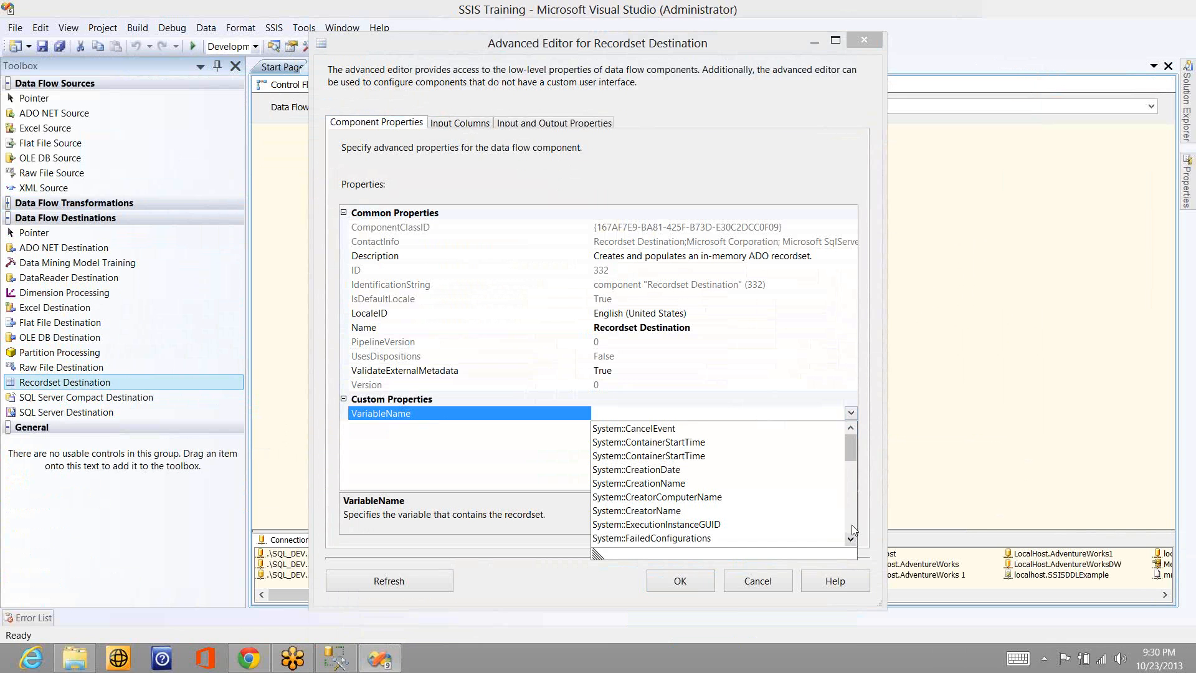
{"action": "left_click", "coordinate": [852, 526]}
{"action": "left_click", "coordinate": [852, 527]}
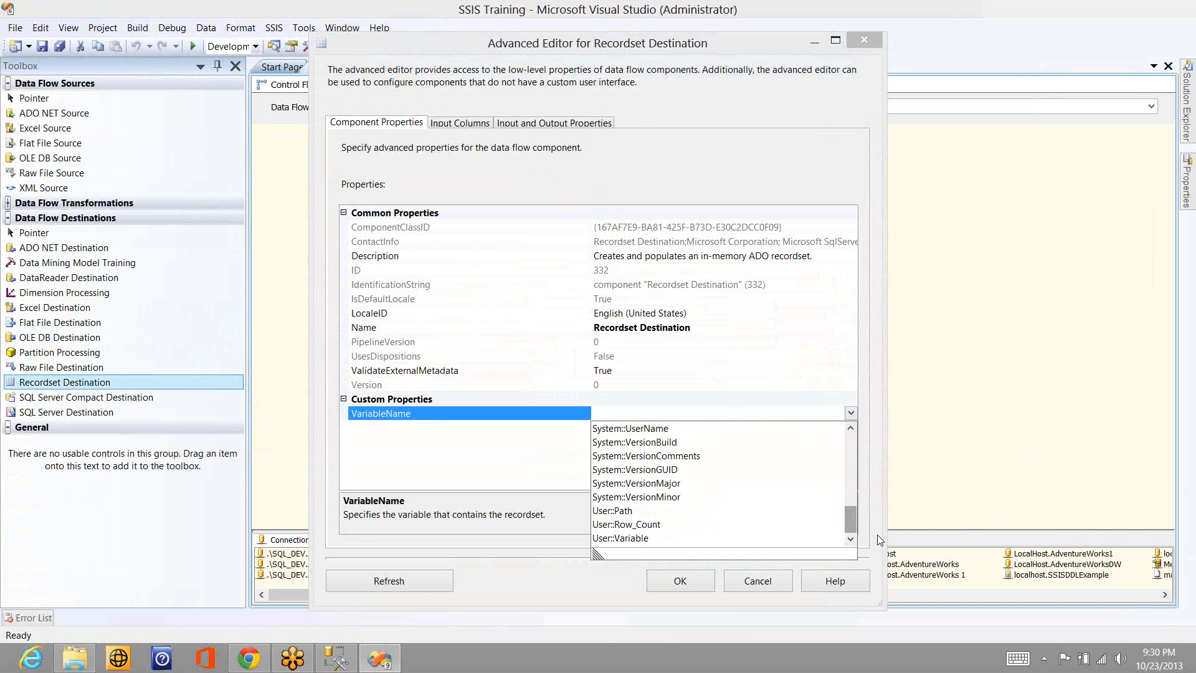
{"action": "left_click", "coordinate": [848, 445]}
{"action": "left_click", "coordinate": [847, 446]}
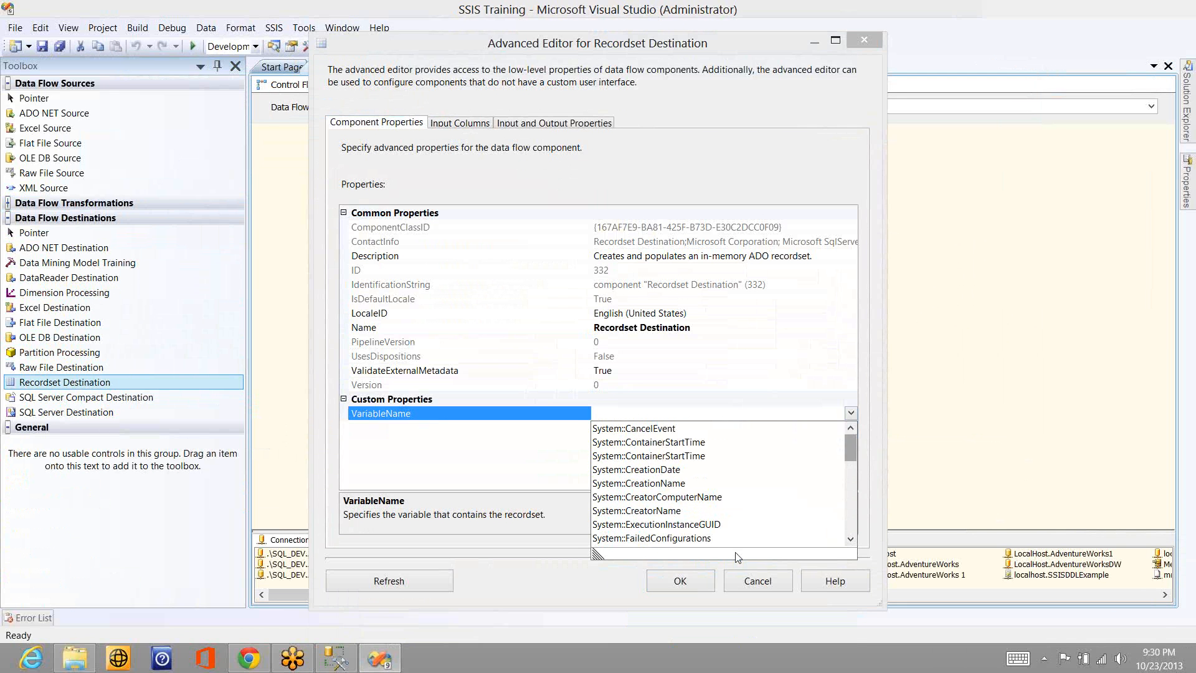
{"action": "left_click", "coordinate": [751, 587]}
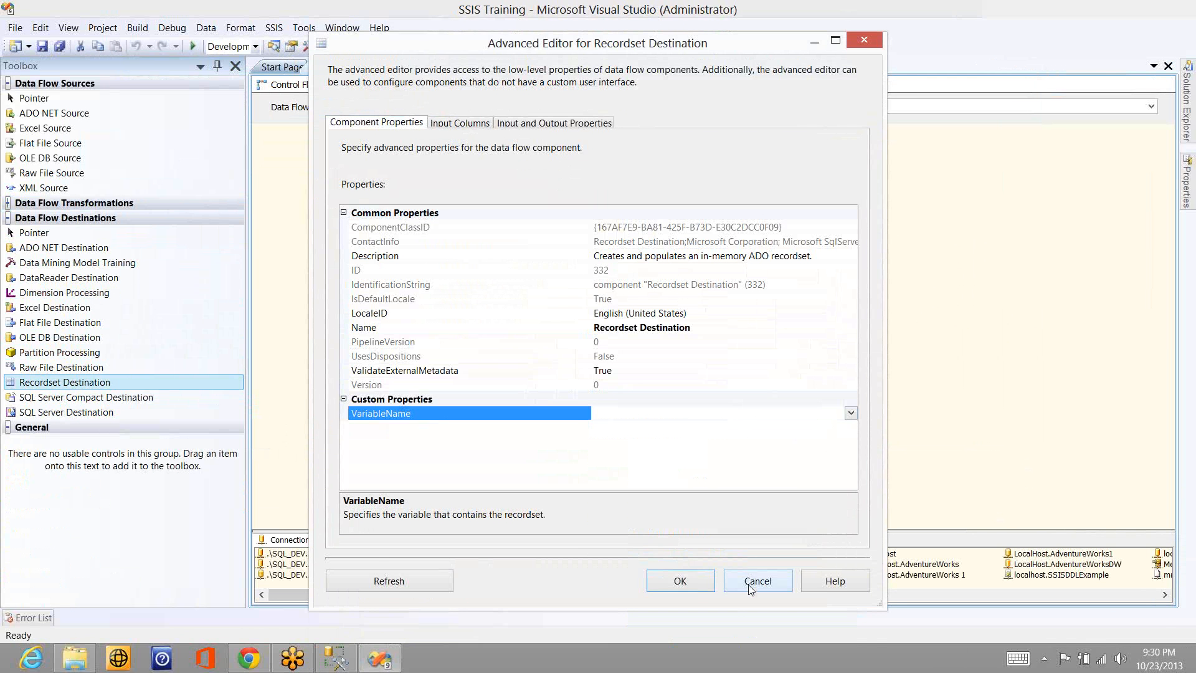
{"action": "left_click", "coordinate": [750, 587]}
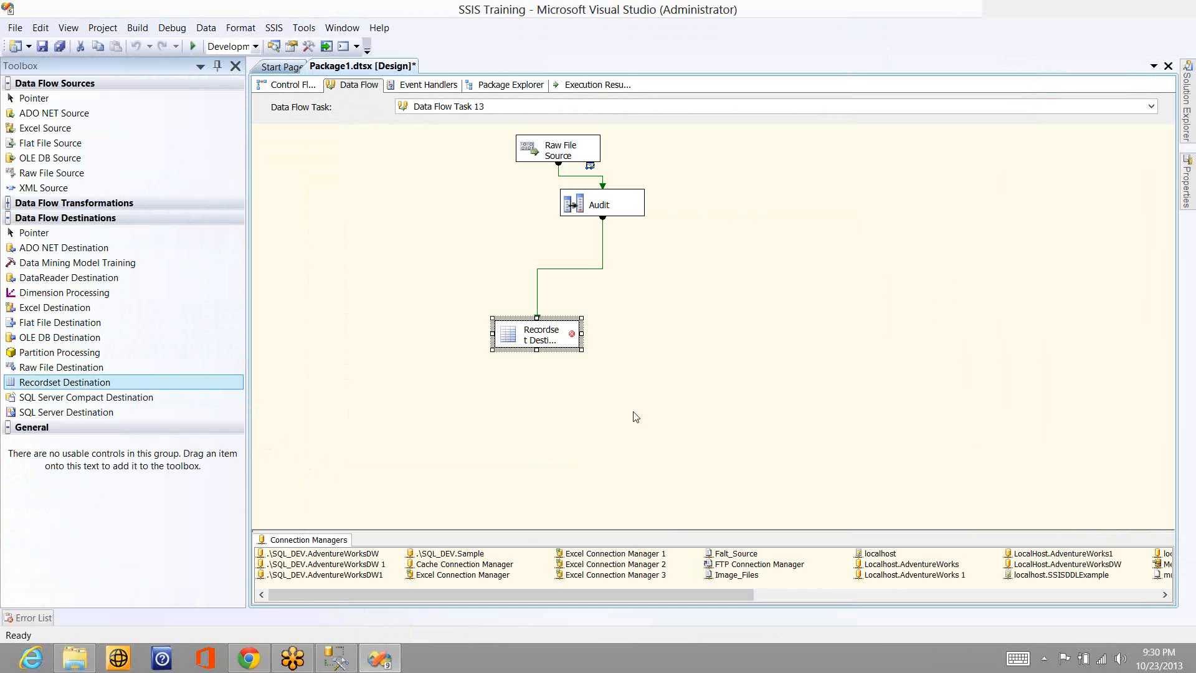
- Show the package's variables from the control flow, check the data type of Variable and go back to the data flow
{"action": "left_click", "coordinate": [291, 84]}
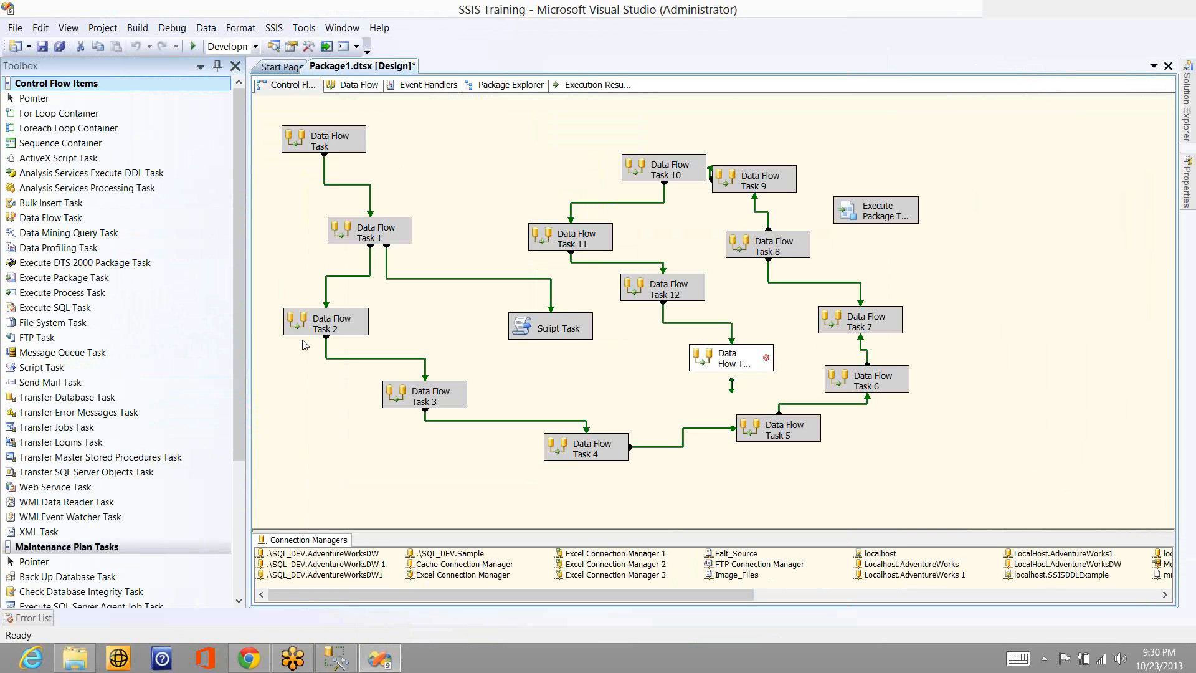
{"action": "right_click", "coordinate": [287, 280]}
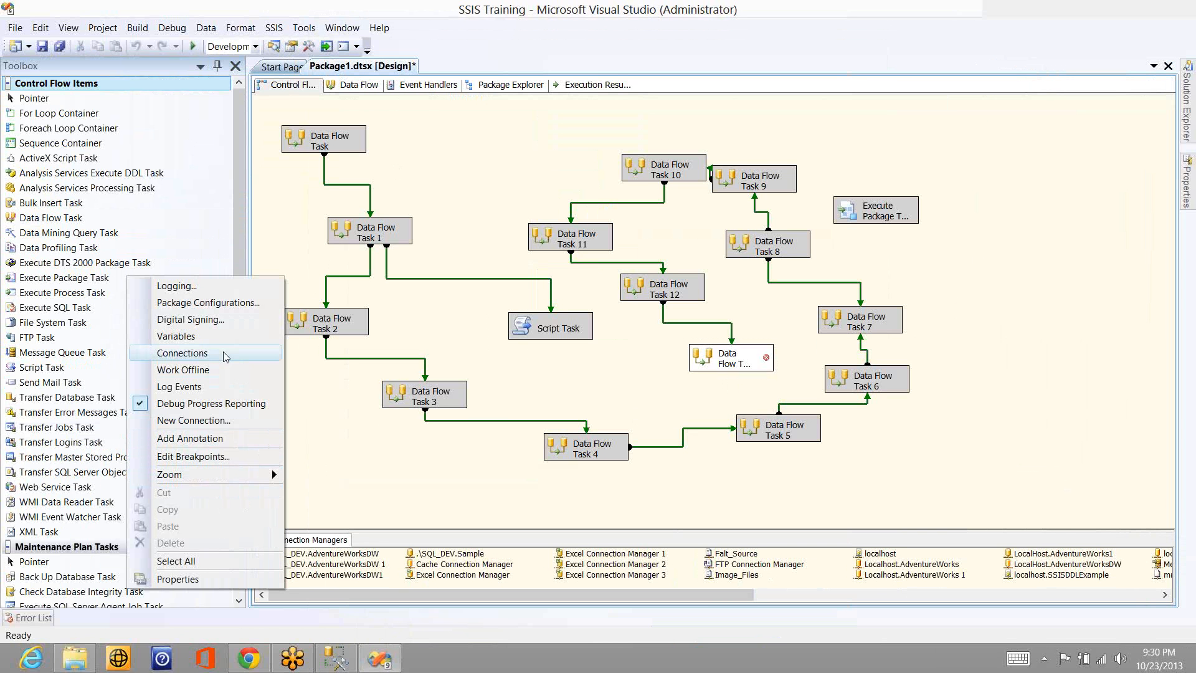
{"action": "left_click", "coordinate": [176, 336]}
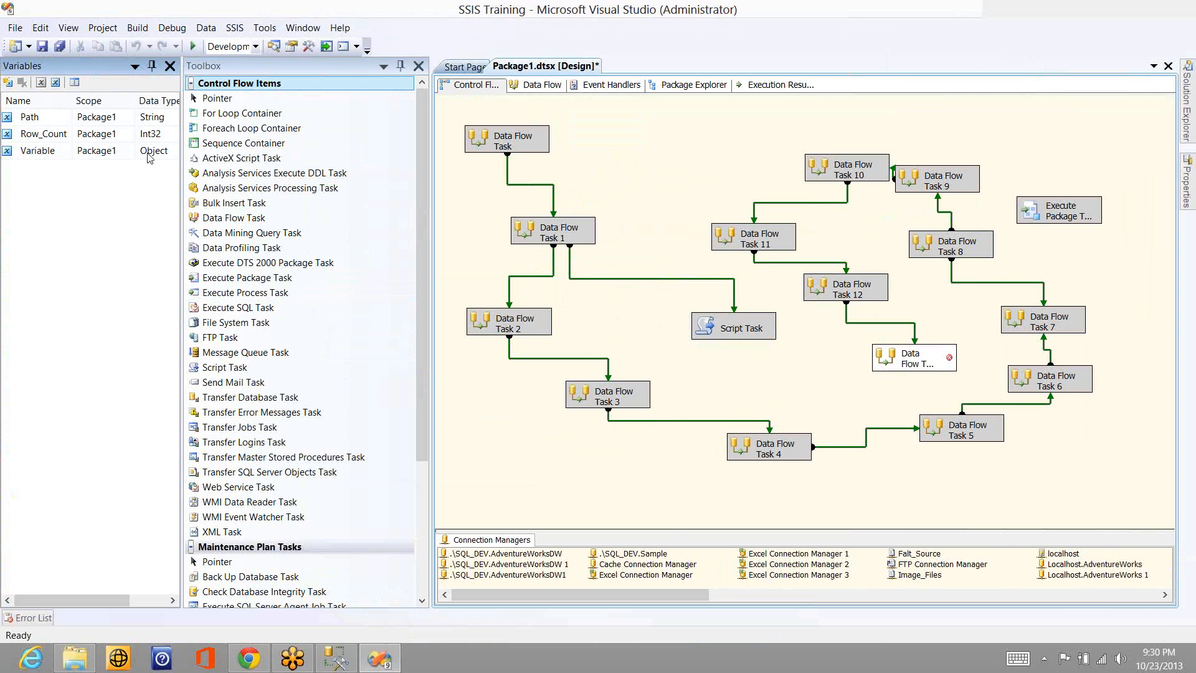
{"action": "left_click", "coordinate": [547, 88]}
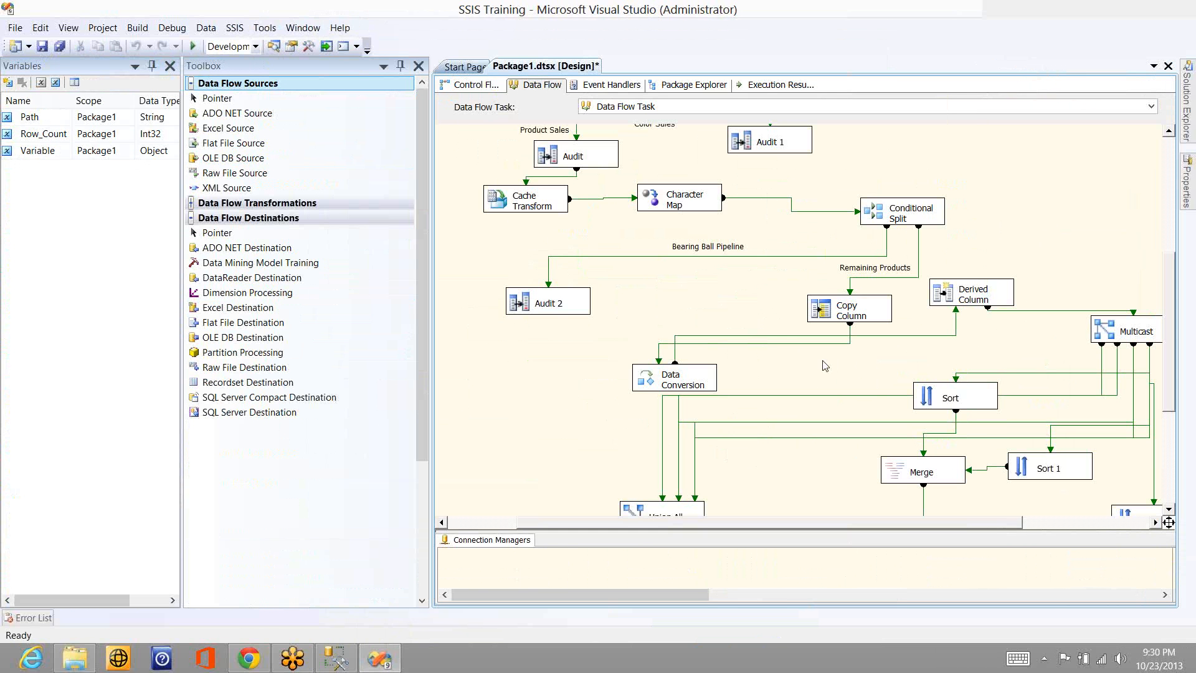
- Go back to Data Flow Task 13 and set the Recordset Destination's VariableName property to User::Variable
{"action": "left_click", "coordinate": [647, 107]}
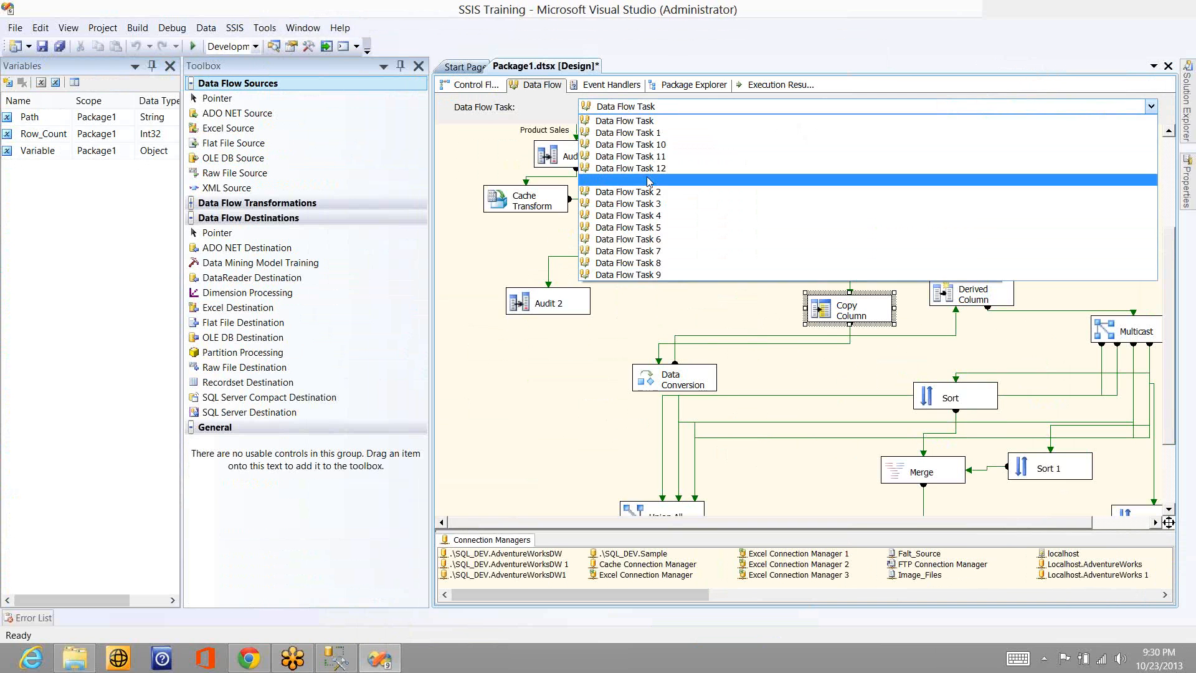
{"action": "left_click", "coordinate": [648, 180]}
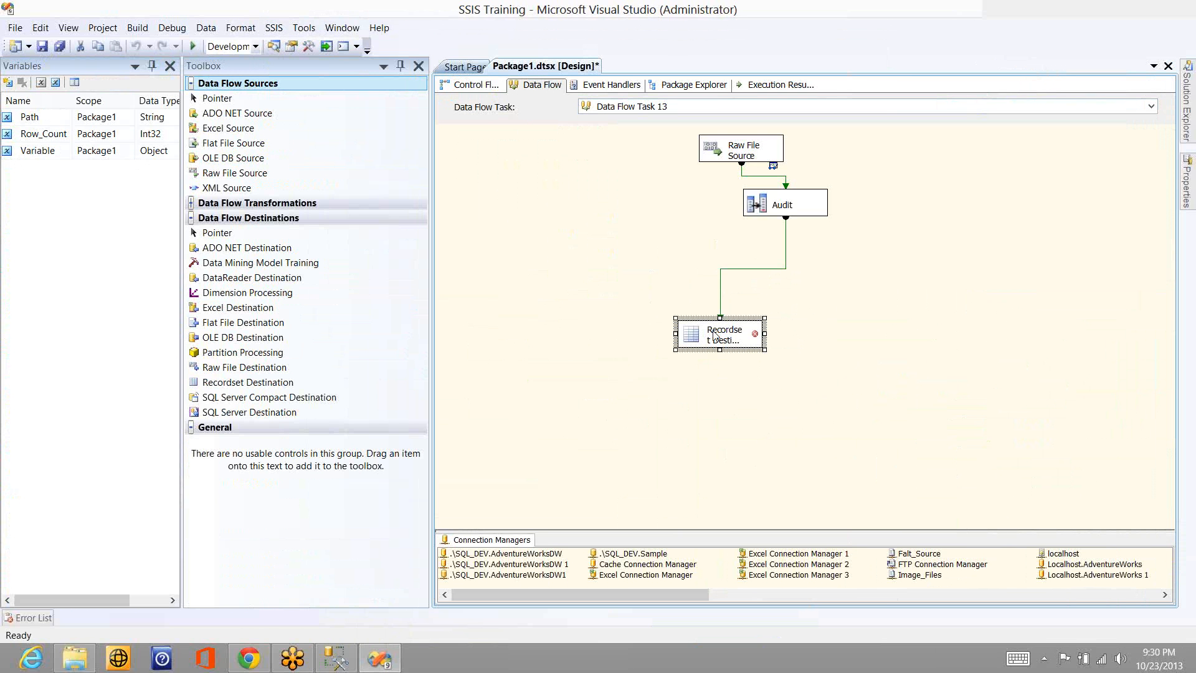
{"action": "double_click", "coordinate": [715, 337]}
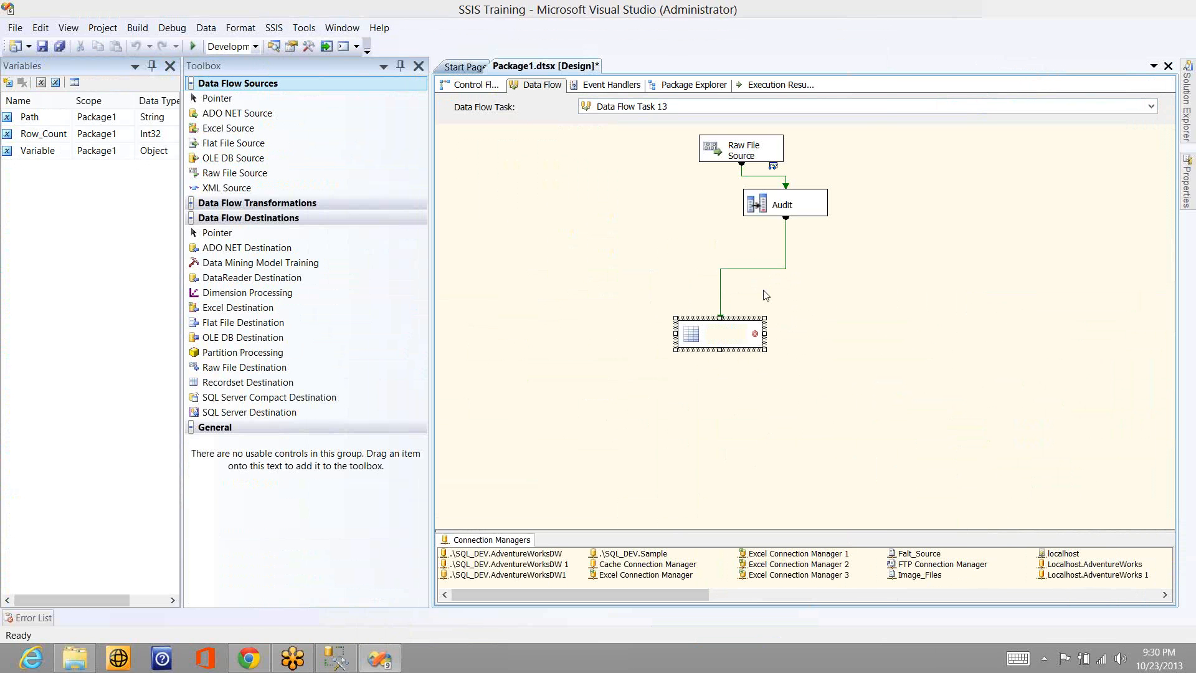
{"action": "left_click", "coordinate": [852, 415]}
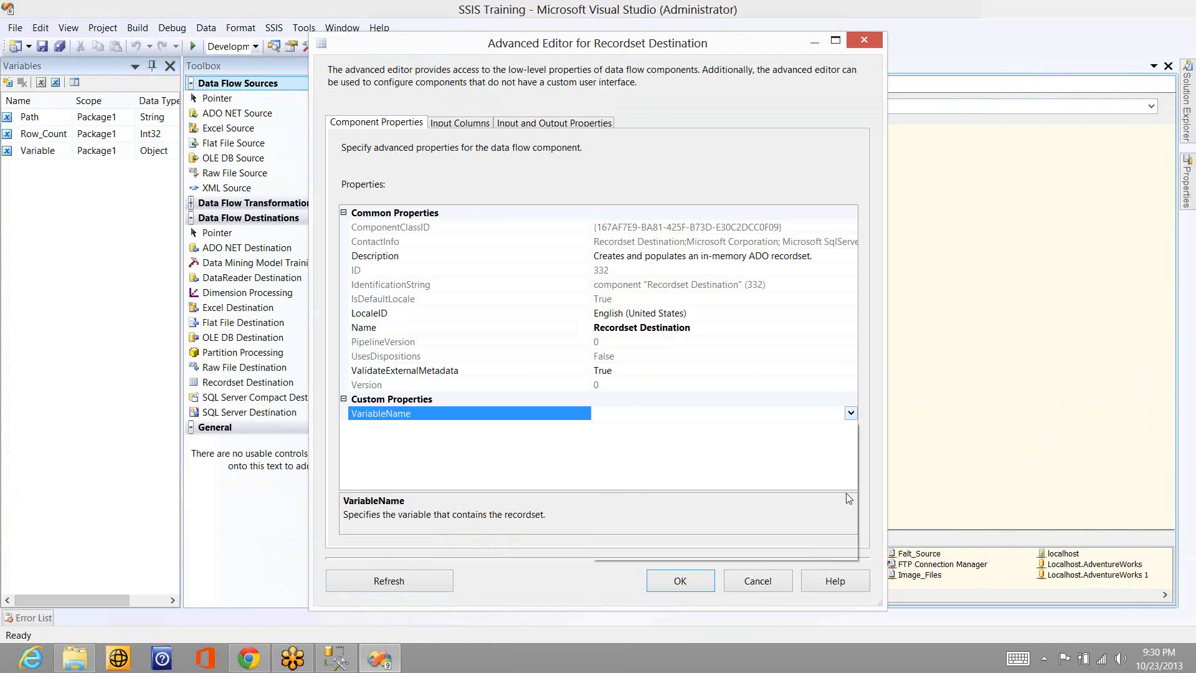
{"action": "left_click", "coordinate": [850, 413]}
{"action": "left_click", "coordinate": [850, 535]}
{"action": "left_click", "coordinate": [850, 534]}
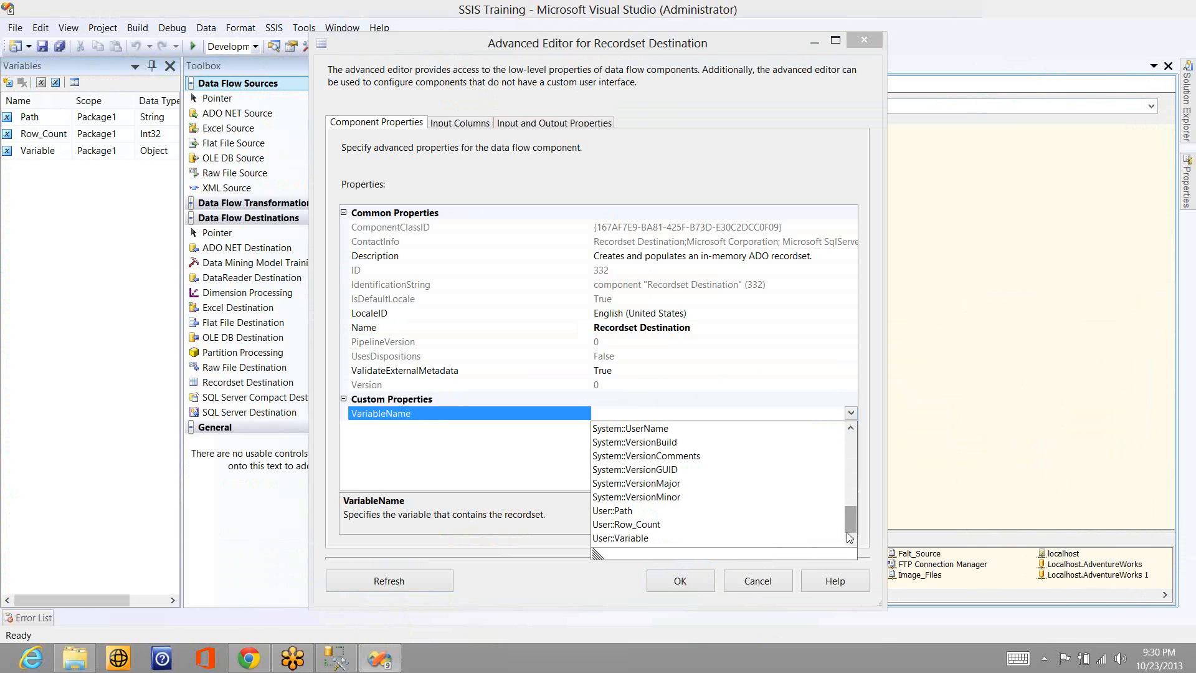
{"action": "left_click", "coordinate": [675, 537]}
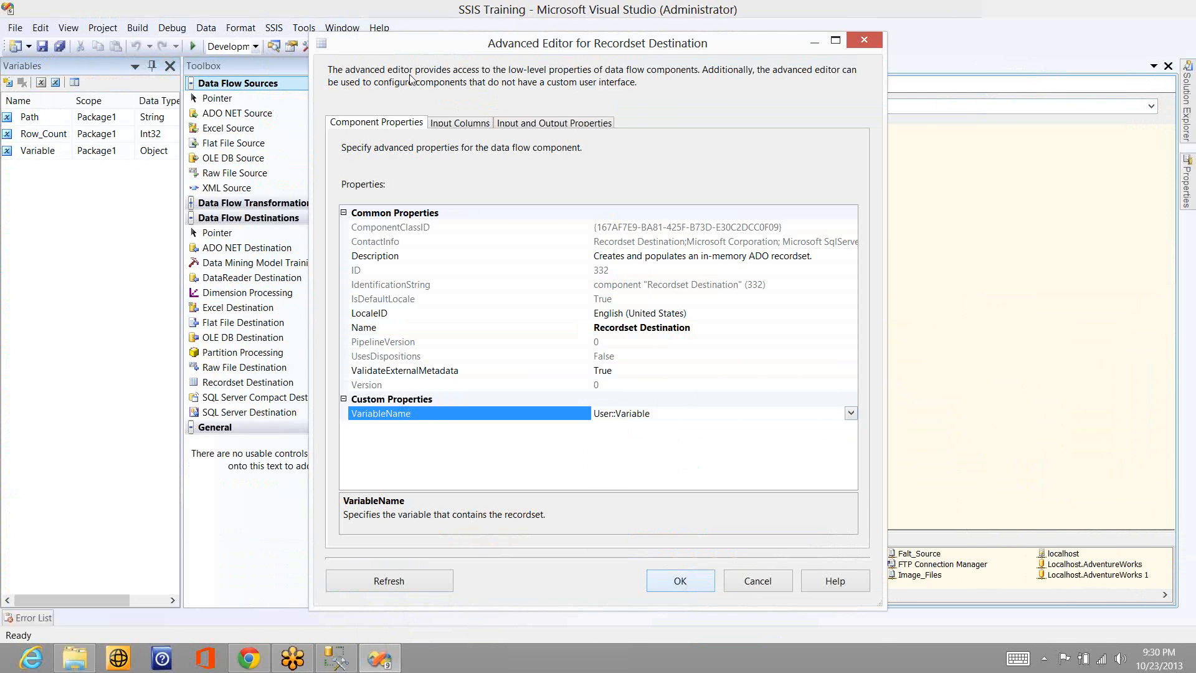
- Select all available input columns for the Recordset Destination and apply its advanced editor settings
{"action": "left_click", "coordinate": [462, 124]}
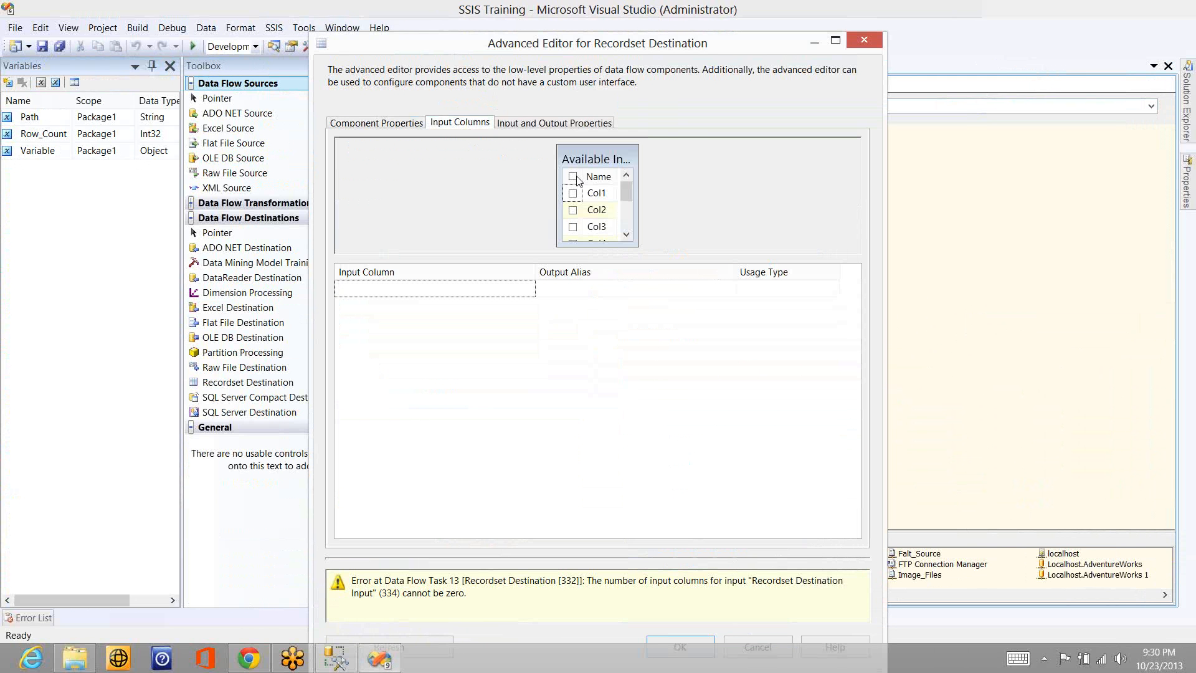
{"action": "left_click", "coordinate": [573, 177]}
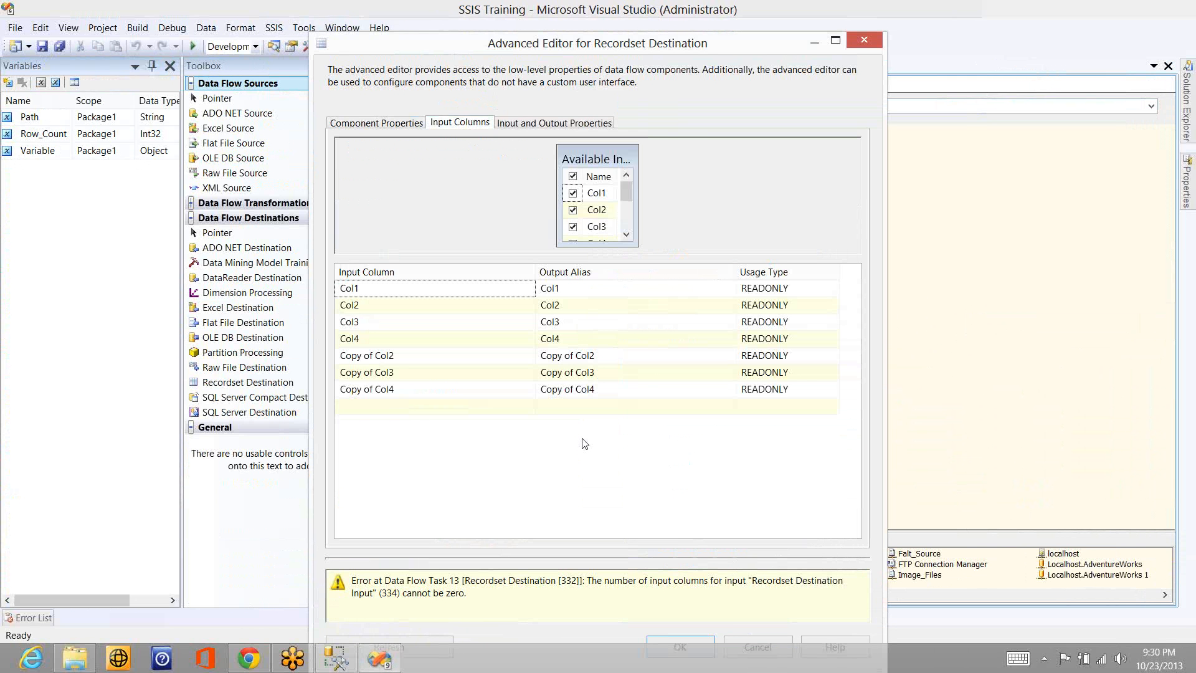
{"action": "left_click", "coordinate": [667, 638]}
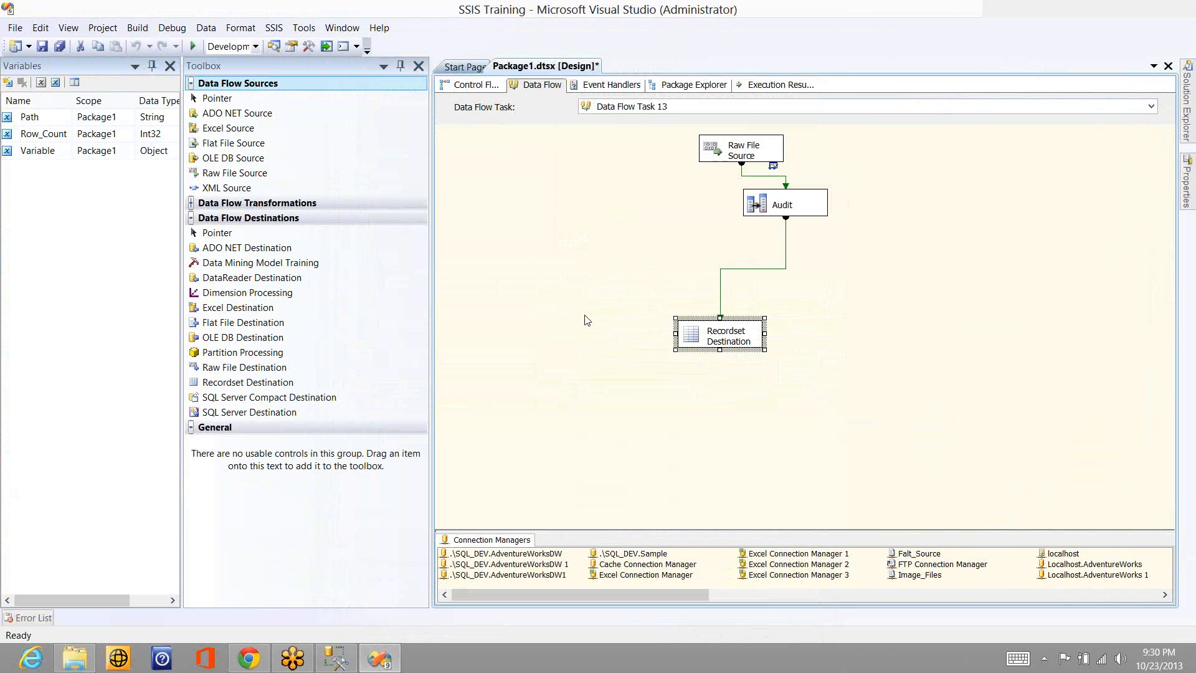
- Execute Data Flow Task 13, letting its rows pass the data viewer, check the task in the control flow and stop debugging
{"action": "right_click", "coordinate": [624, 219]}
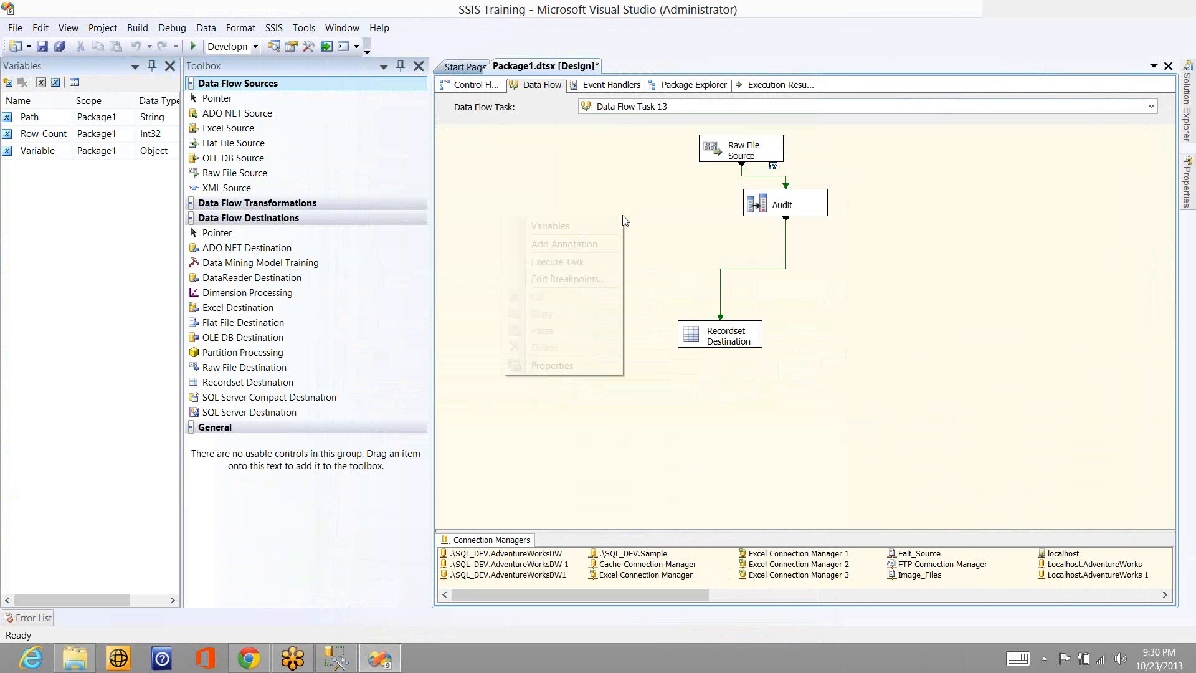
{"action": "left_click", "coordinate": [581, 262]}
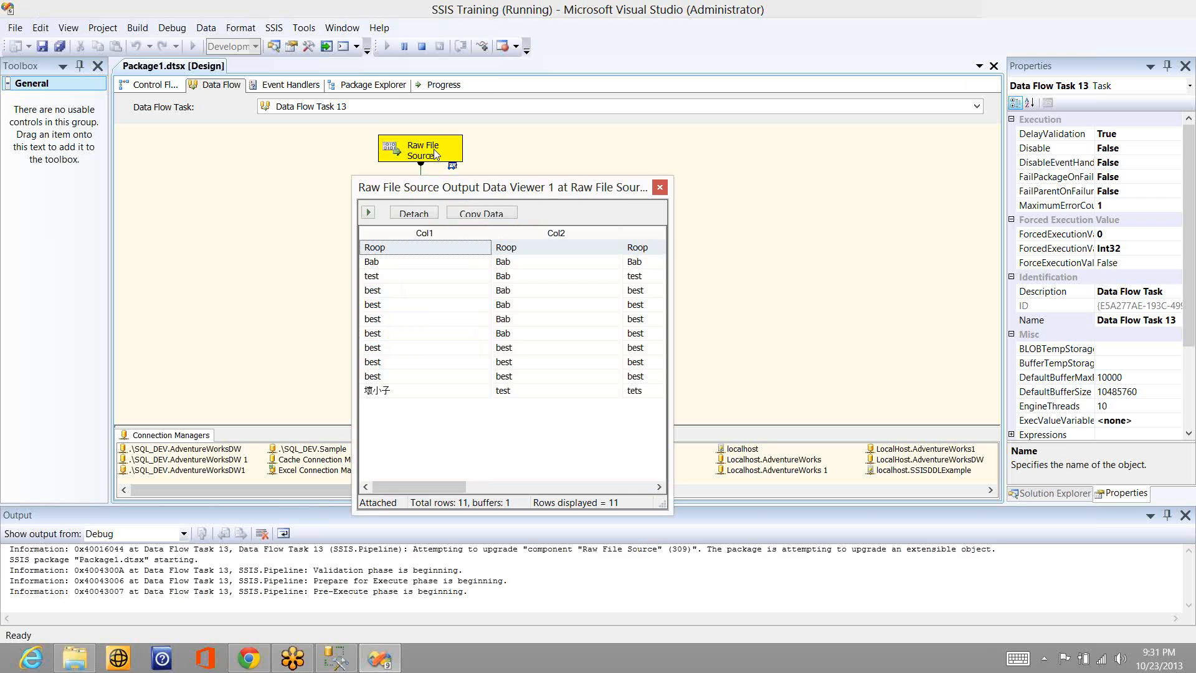
{"action": "left_click", "coordinate": [659, 188]}
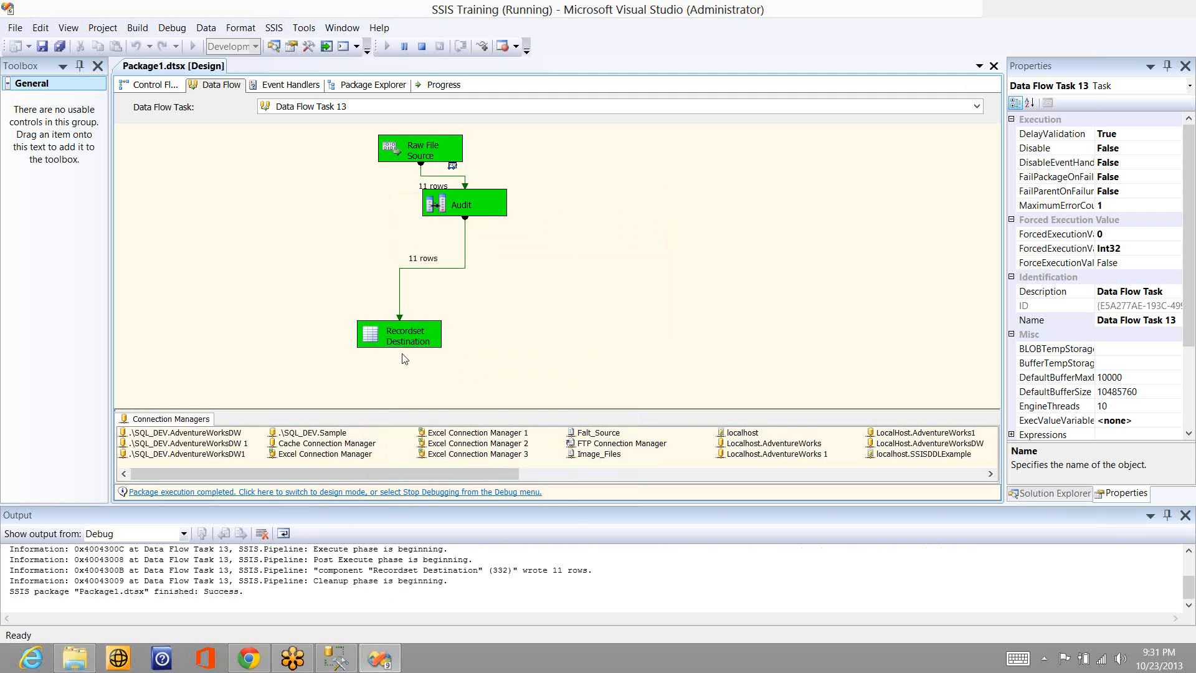
{"action": "left_click", "coordinate": [154, 87]}
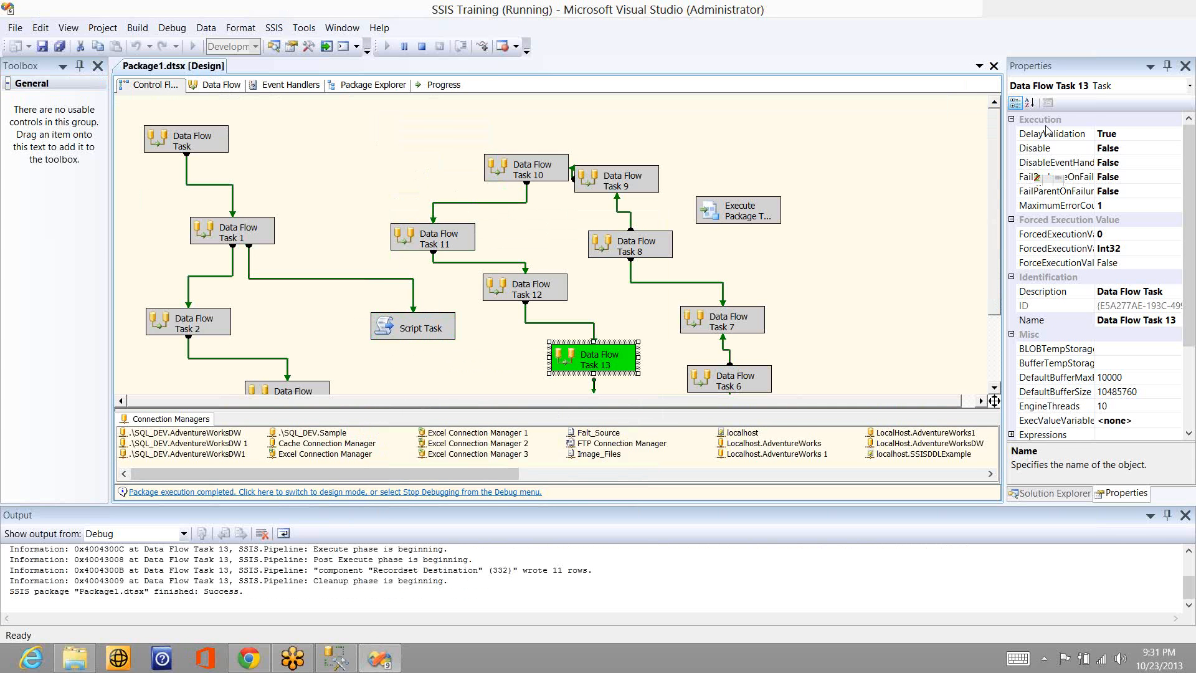
{"action": "key", "text": "shift+F5"}
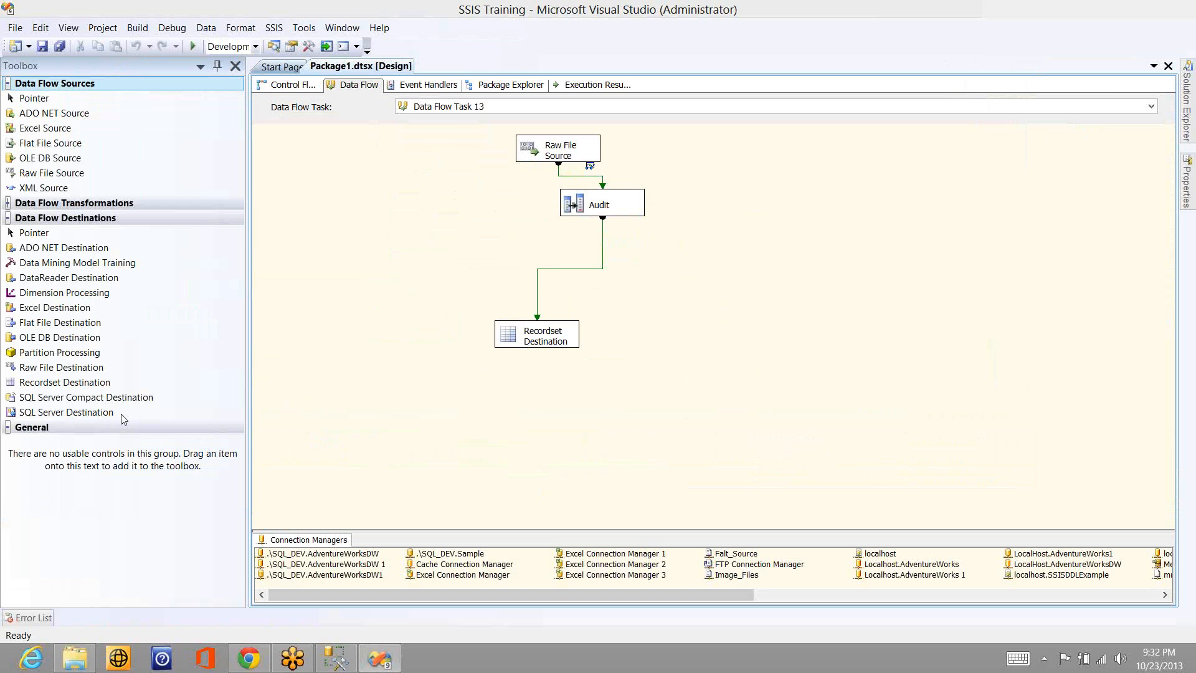
- Replace the Recordset Destination with a SQL Server Compact Destination and connect the Audit output to it
{"action": "left_click_drag", "start_coordinate": [123, 399], "coordinate": [636, 321]}
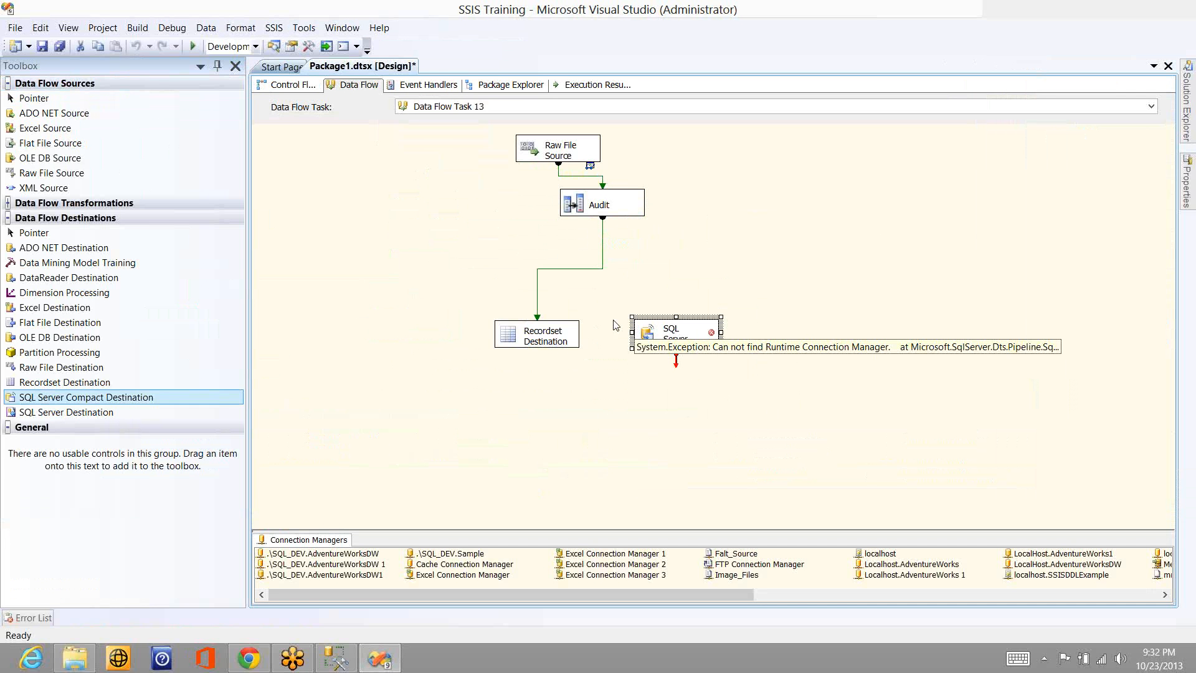
{"action": "left_click", "coordinate": [524, 329]}
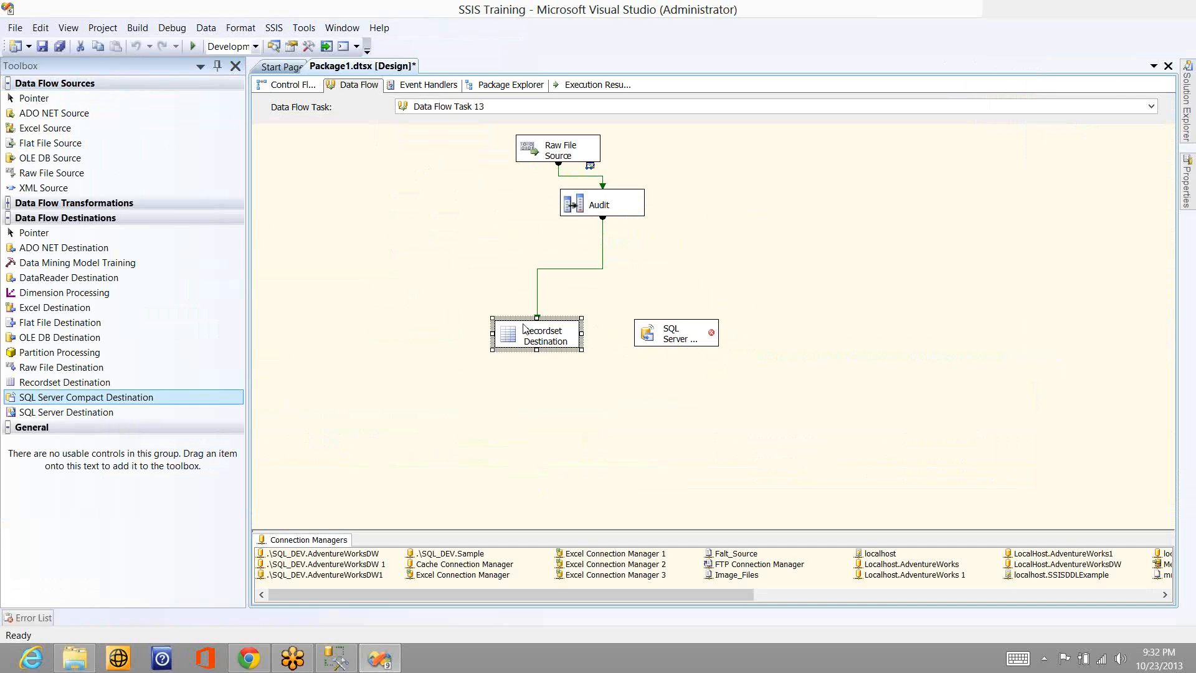
{"action": "key", "text": "Delete"}
{"action": "key", "text": "Return"}
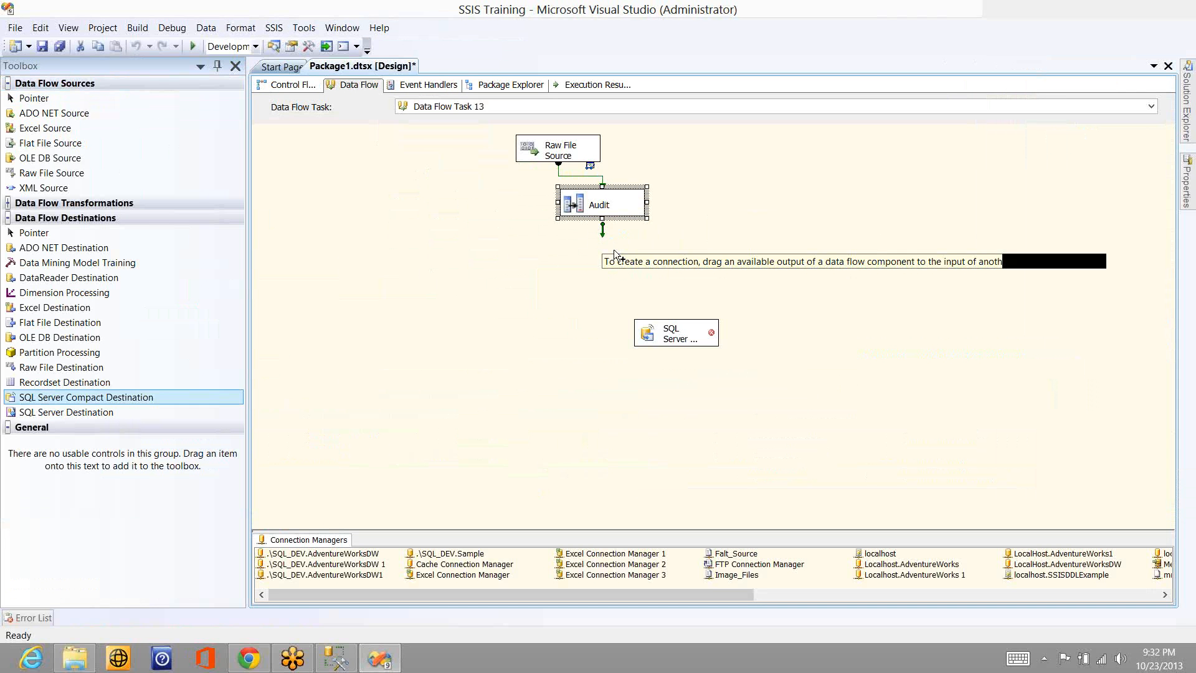
{"action": "left_click_drag", "start_coordinate": [602, 235], "coordinate": [666, 337]}
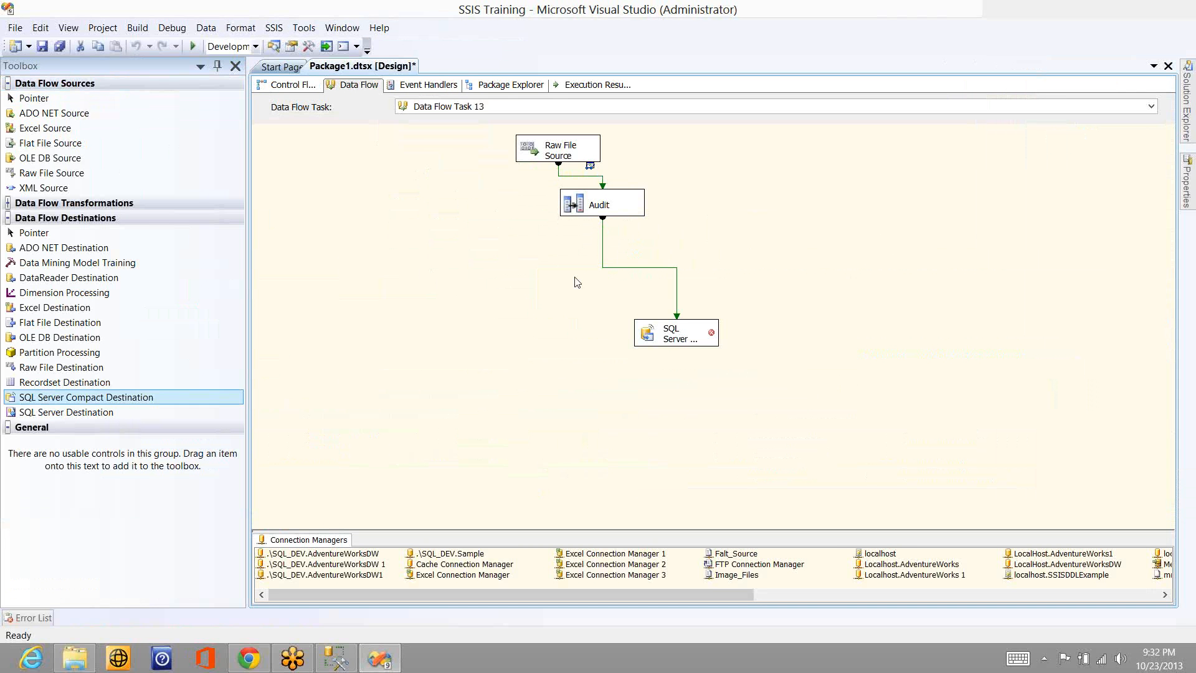
- Review the connection manager, component property and column mapping settings of the SQL Server Compact Destination and cancel its editor
{"action": "double_click", "coordinate": [669, 334]}
{"action": "left_click", "coordinate": [554, 230]}
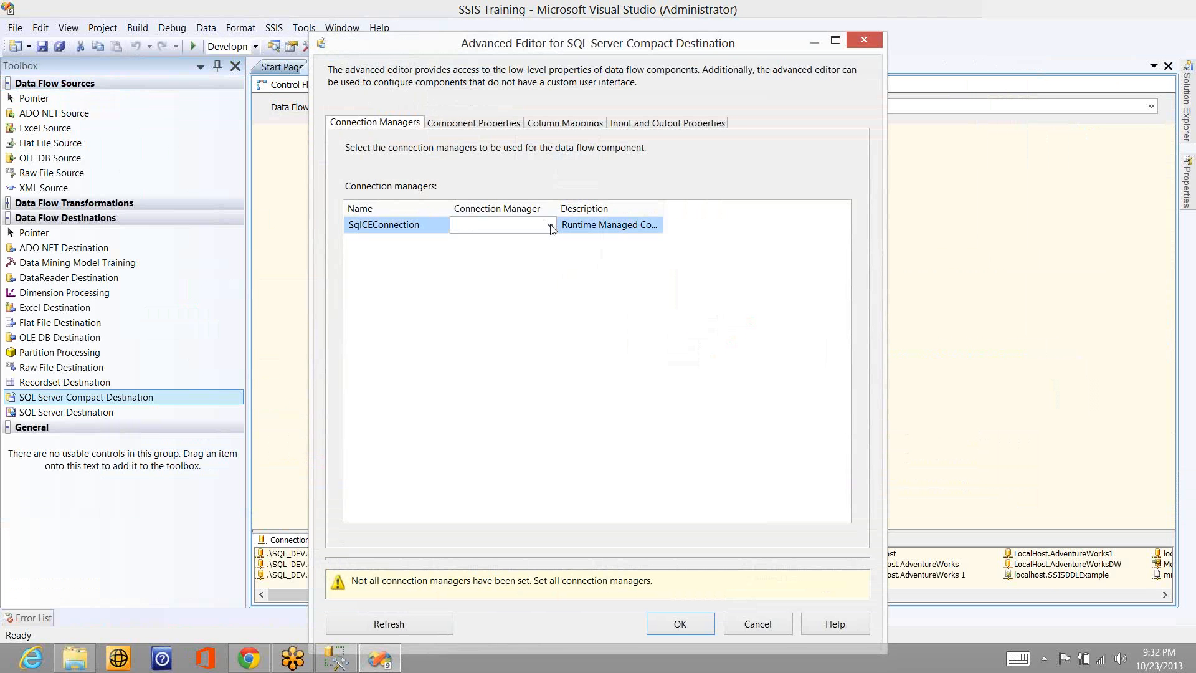
{"action": "left_click", "coordinate": [505, 124]}
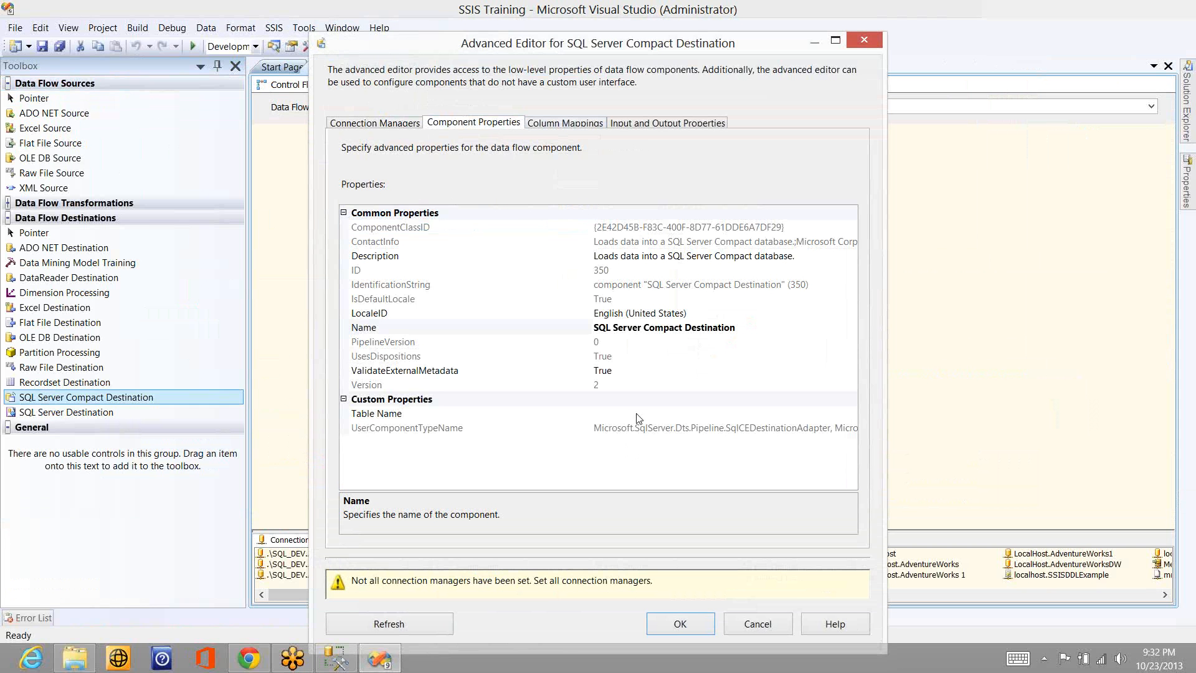
{"action": "left_click", "coordinate": [548, 123]}
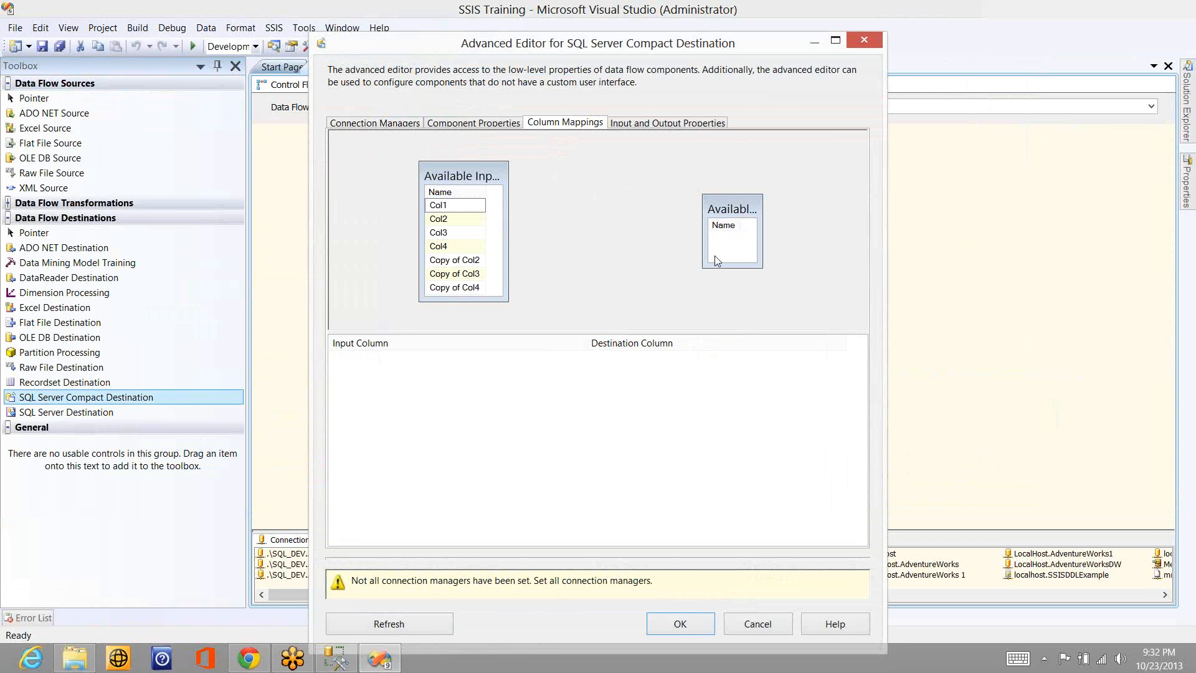
{"action": "left_click", "coordinate": [770, 631]}
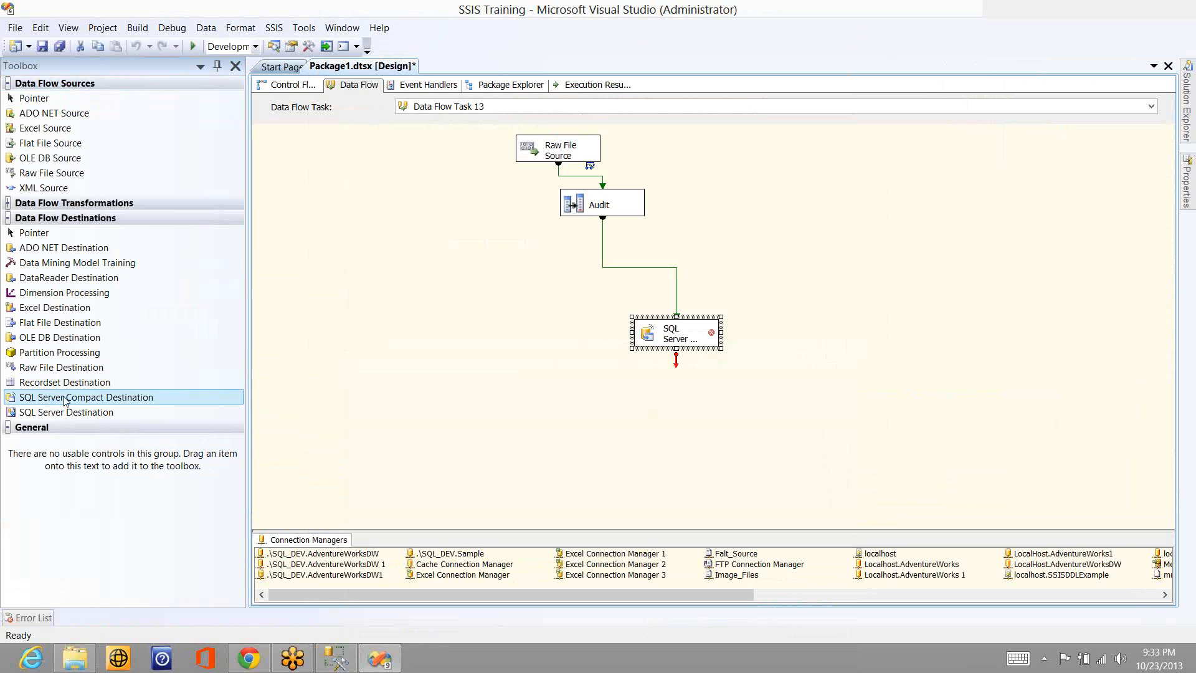
- Add a SQL Server Destination and connect the Audit output to it in place of the SQL Server Compact Destination
{"action": "left_click_drag", "start_coordinate": [68, 416], "coordinate": [403, 357]}
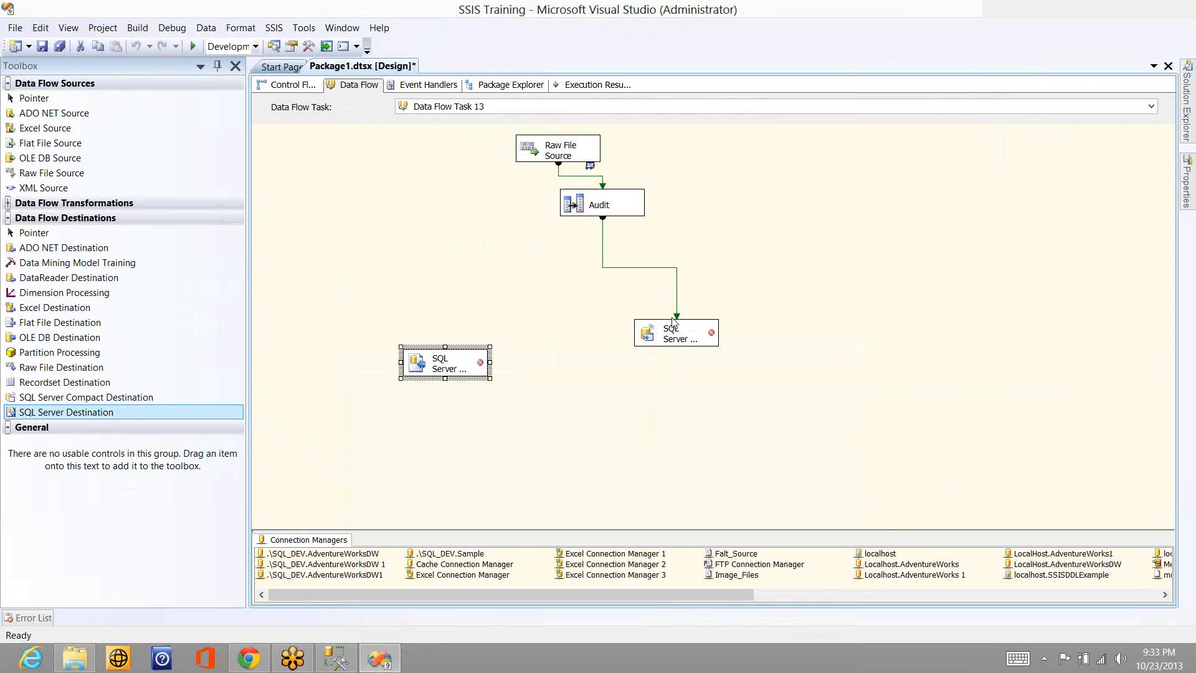
{"action": "mouse_move", "coordinate": [673, 336]}
{"action": "left_click", "coordinate": [137, 340]}
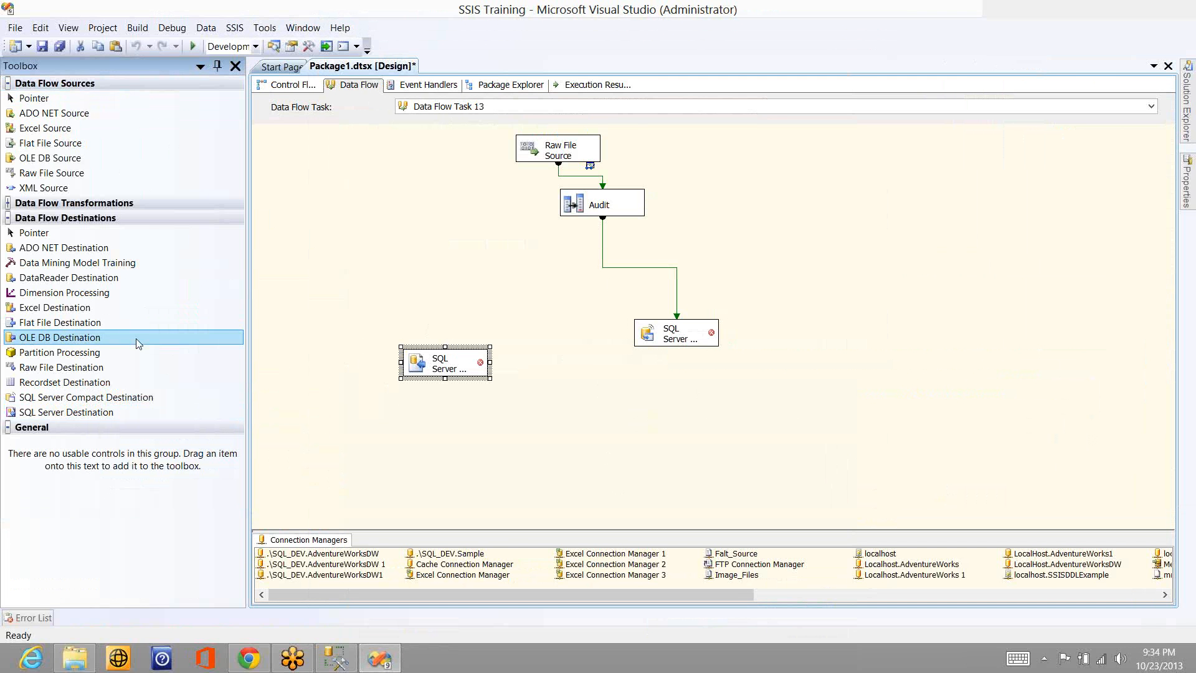
{"action": "left_click", "coordinate": [599, 239]}
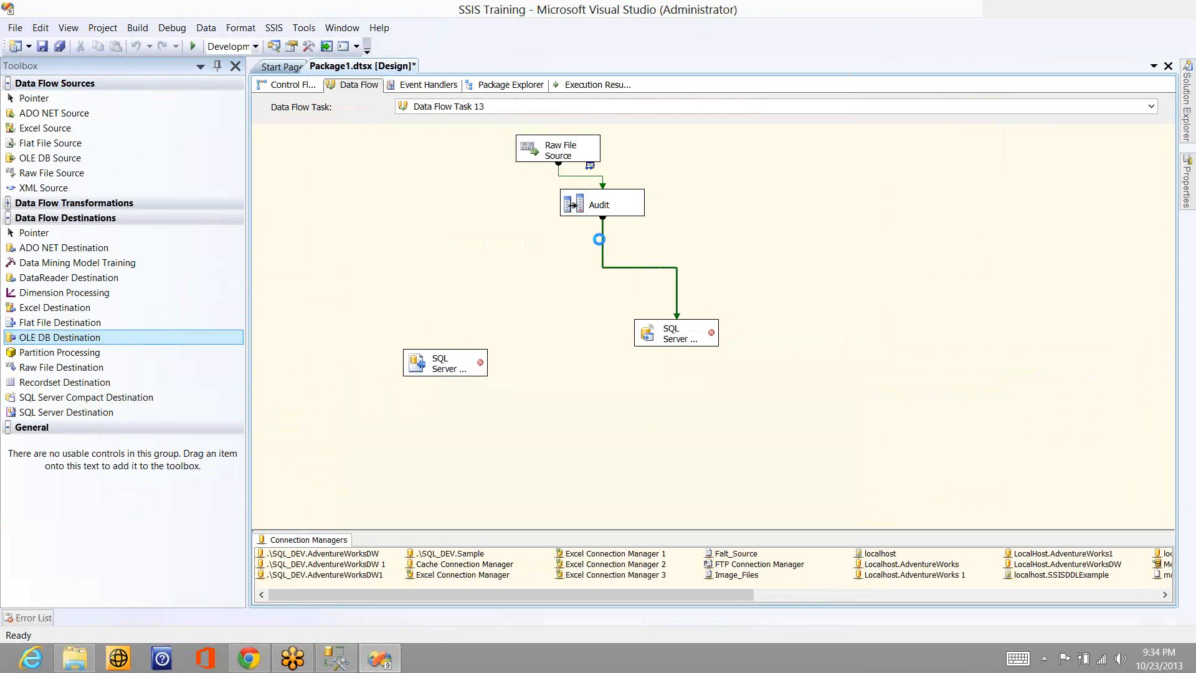
{"action": "key", "text": "Delete"}
{"action": "left_click", "coordinate": [600, 210]}
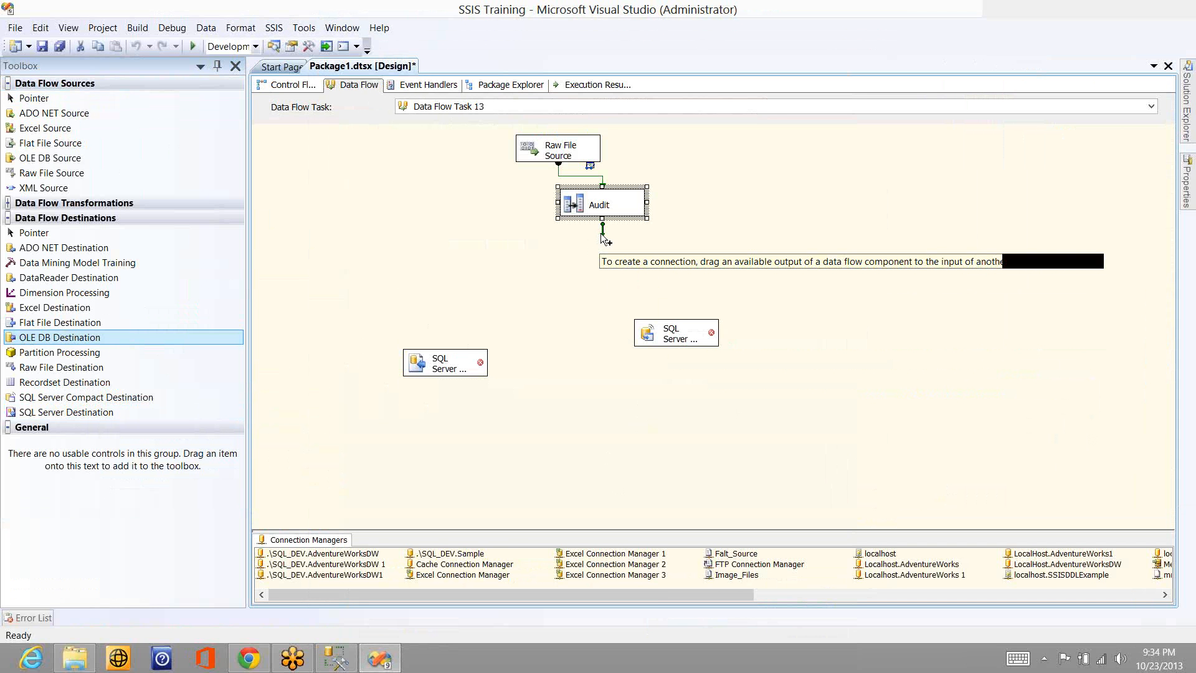
{"action": "left_click_drag", "start_coordinate": [602, 235], "coordinate": [460, 357]}
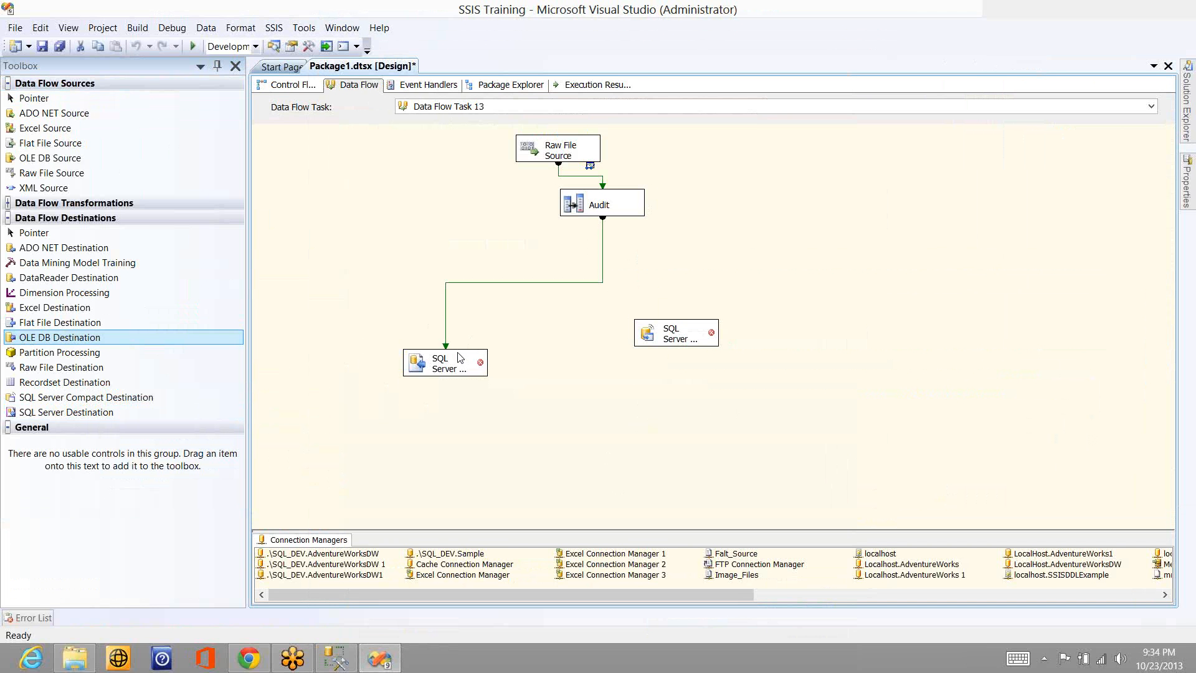
- Set the SQL Server Destination's connection manager to localhost\sql_dev.Sample and its table to [dbo].[Sales_Person_SCD0]
{"action": "left_click", "coordinate": [460, 357]}
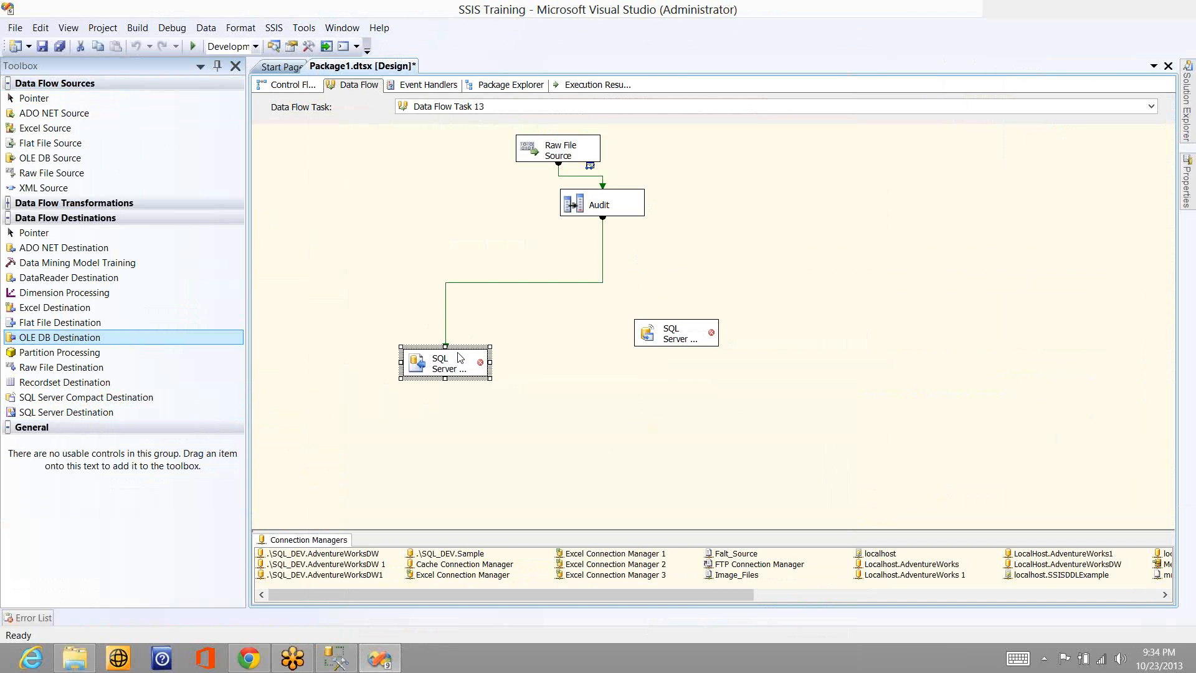
{"action": "double_click", "coordinate": [468, 357]}
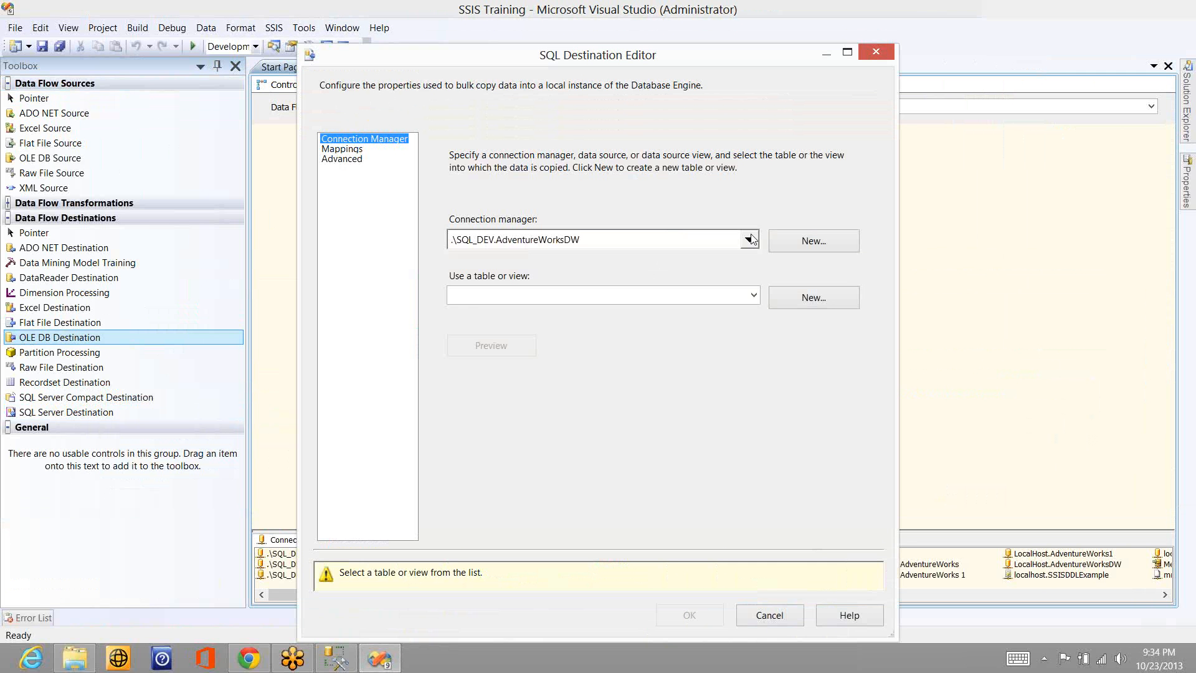
{"action": "left_click", "coordinate": [754, 242]}
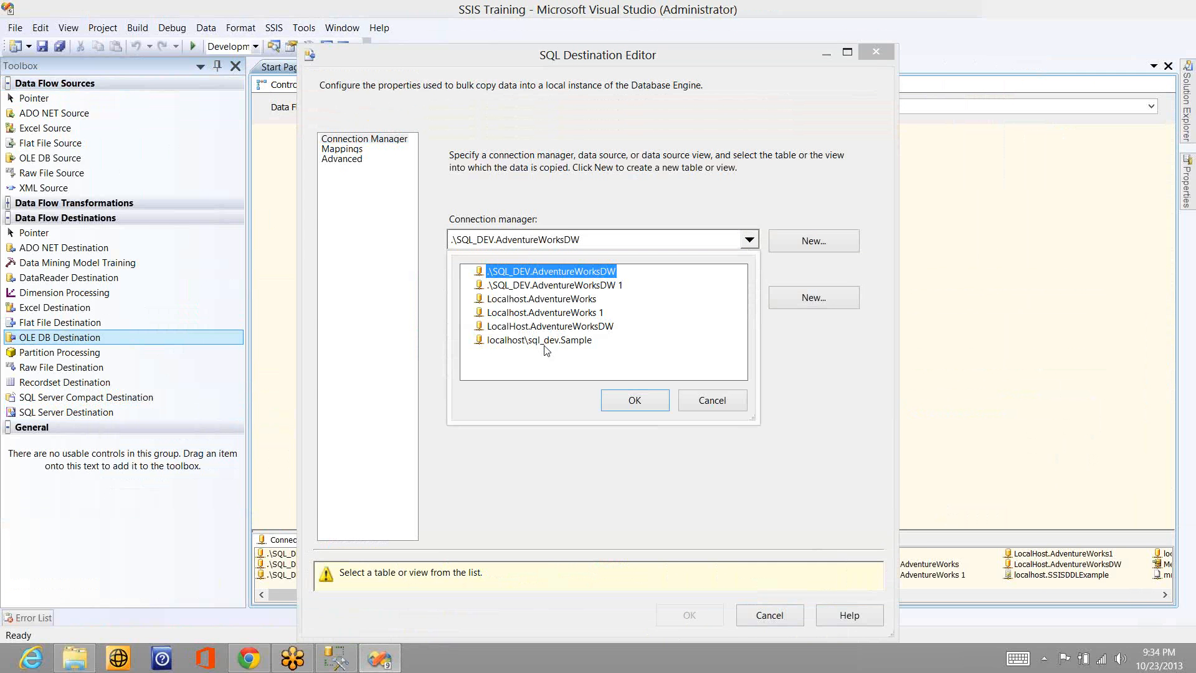
{"action": "left_click", "coordinate": [548, 341]}
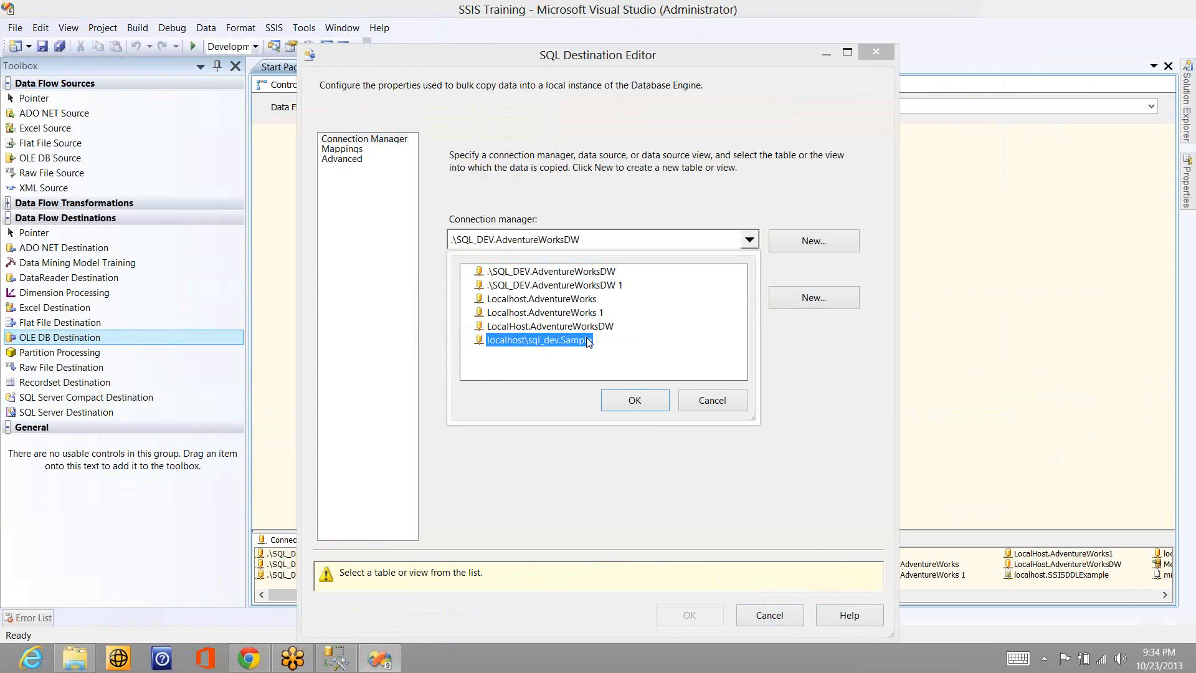
{"action": "left_click", "coordinate": [633, 400]}
{"action": "left_click", "coordinate": [754, 295]}
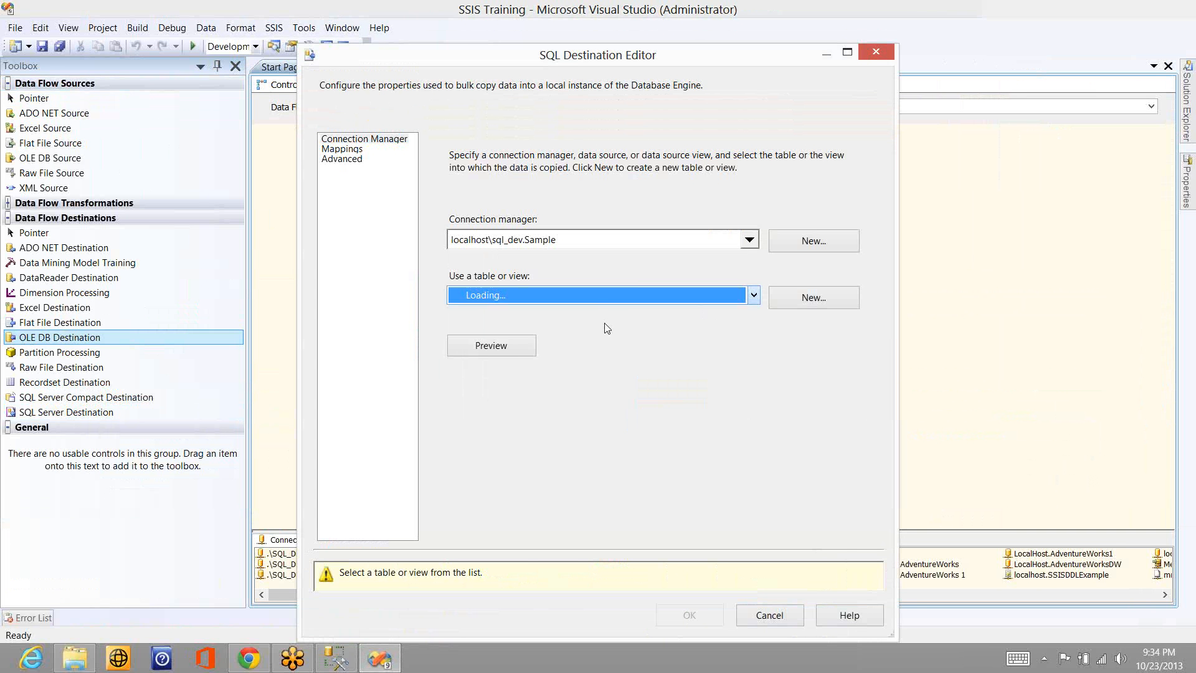
{"action": "left_click", "coordinate": [558, 391]}
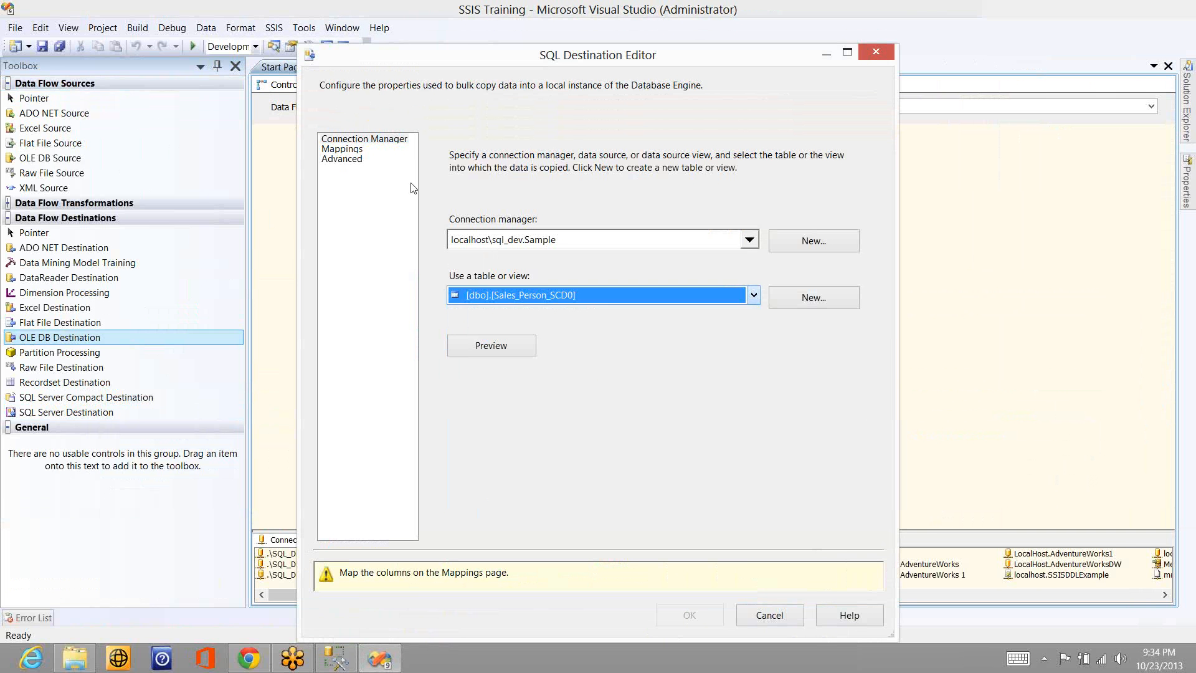
- Map Col1 to Name, Copy of Col2 to City, Copy of Col3 to State and Copy of Col4 to Country in the SQL Server Destination
{"action": "left_click", "coordinate": [344, 150]}
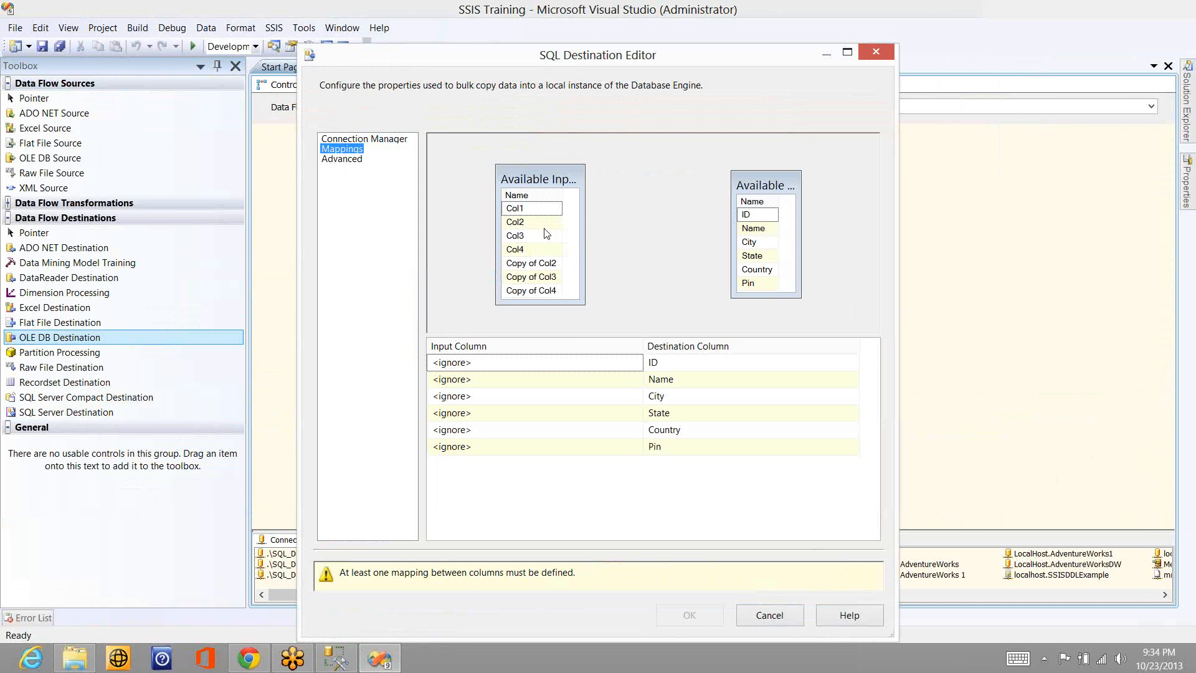
{"action": "left_click_drag", "start_coordinate": [558, 263], "coordinate": [752, 242]}
{"action": "left_click_drag", "start_coordinate": [554, 279], "coordinate": [753, 255]}
{"action": "left_click_drag", "start_coordinate": [559, 292], "coordinate": [753, 274]}
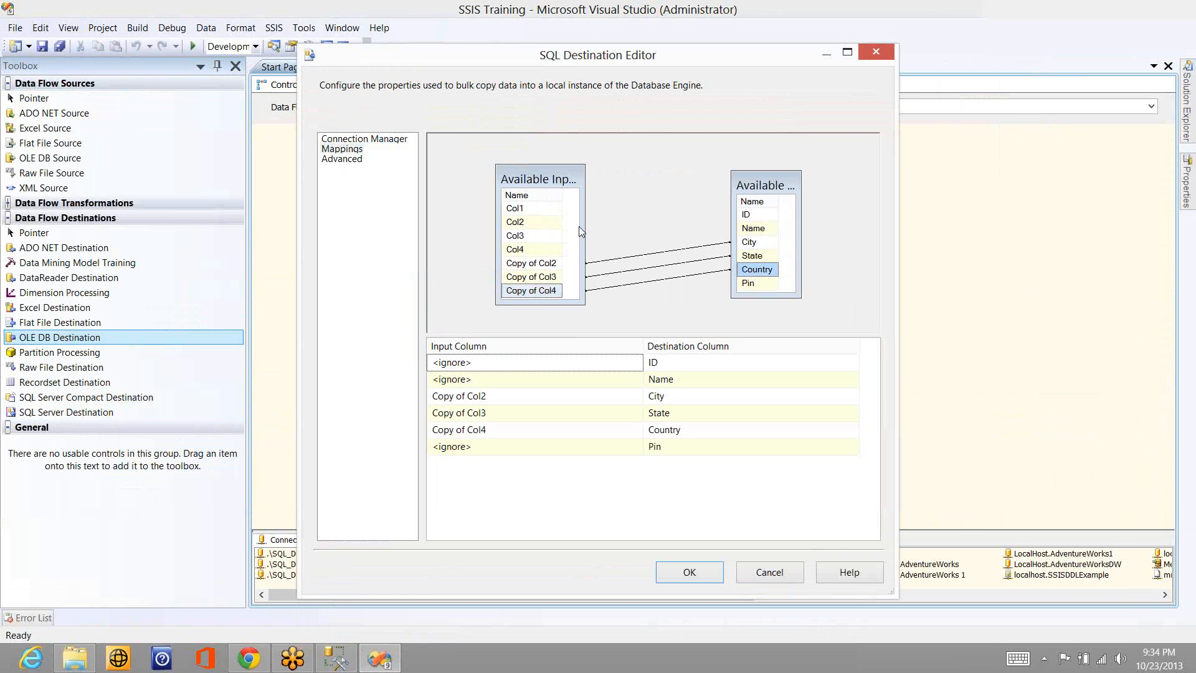
{"action": "left_click_drag", "start_coordinate": [541, 214], "coordinate": [754, 231]}
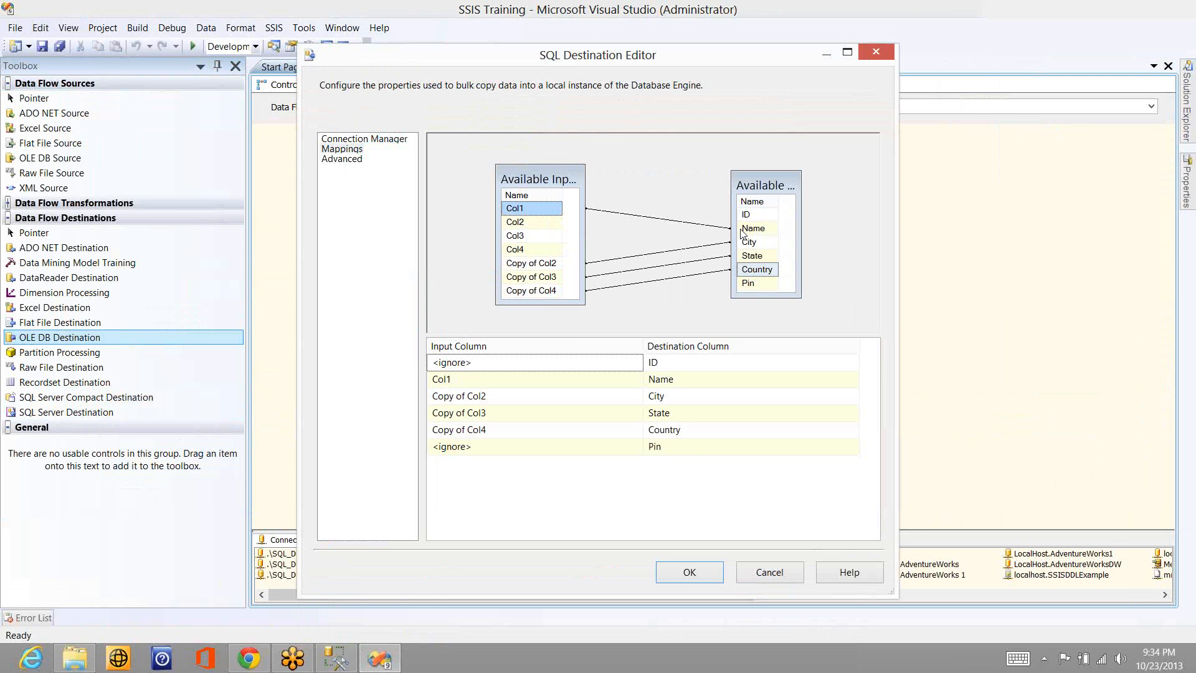
{"action": "left_click", "coordinate": [688, 572]}
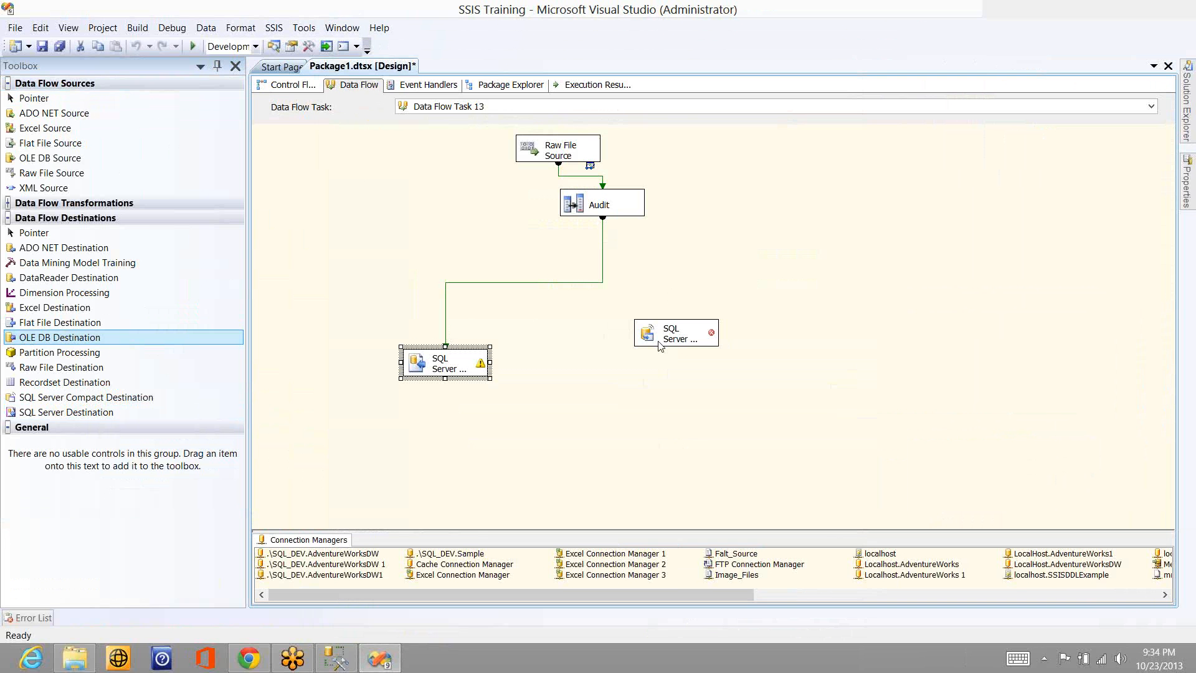
{"action": "mouse_move", "coordinate": [660, 345]}
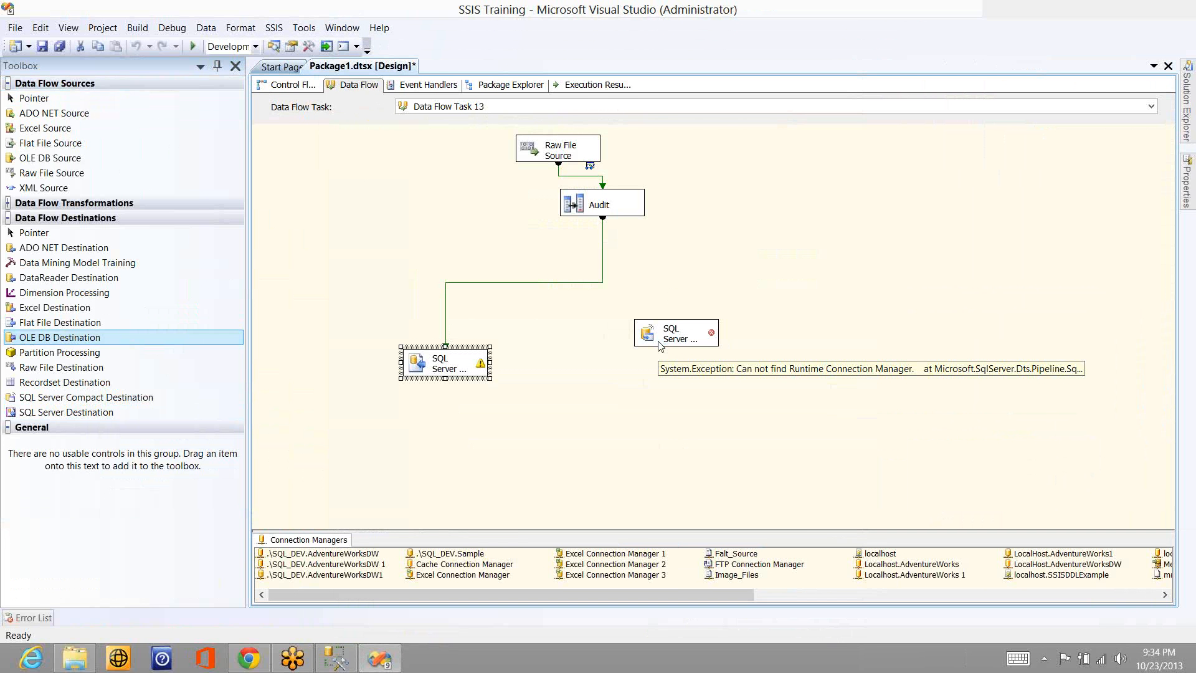